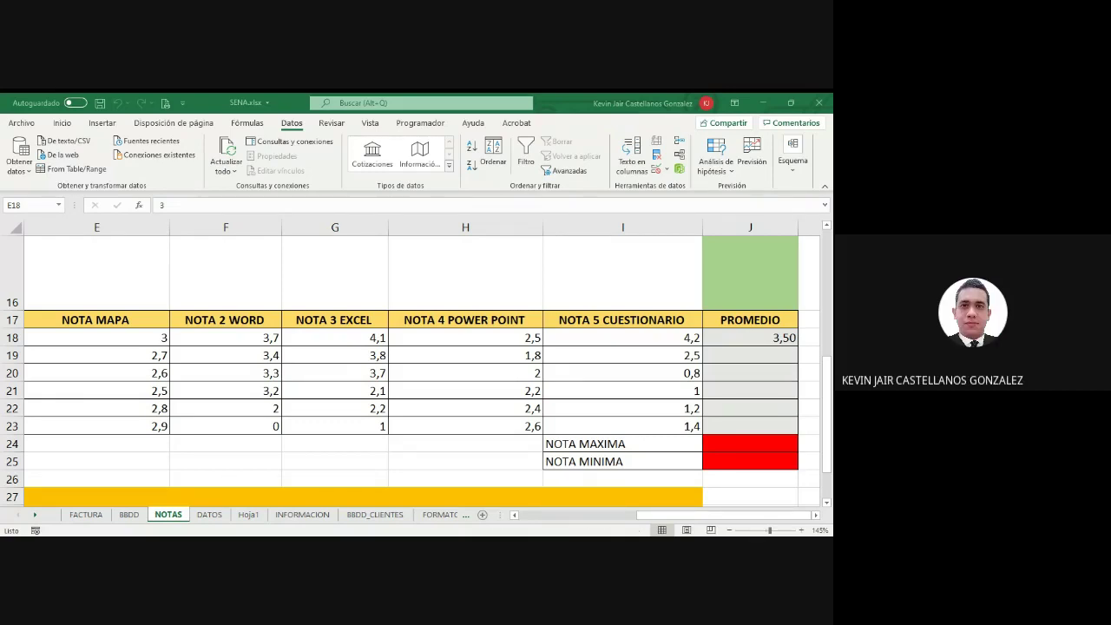
key("alt+Tab")
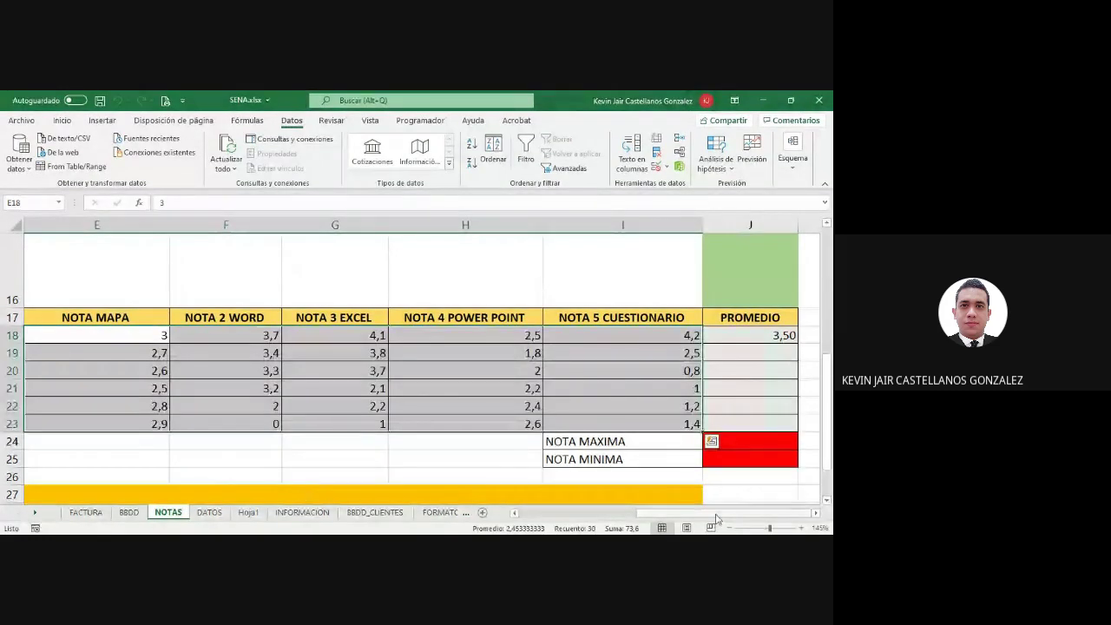
left_click_drag(683, 512, 621, 513)
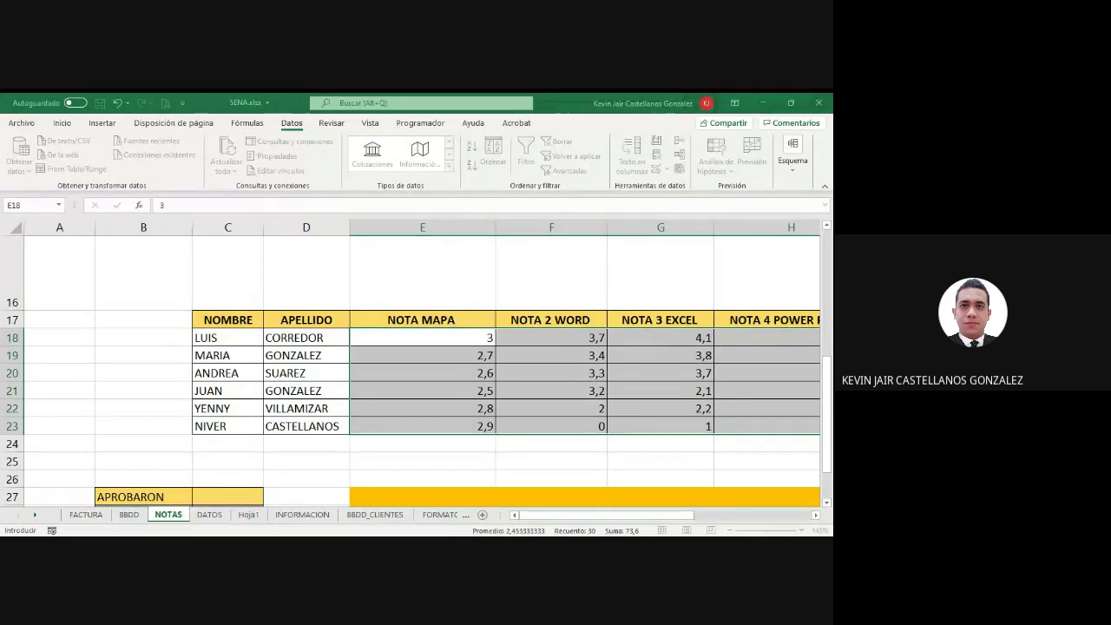
Step: Apply the grade validation rule and confirm F19 rejects the grades 6 and 5,1
left_click(277, 413)
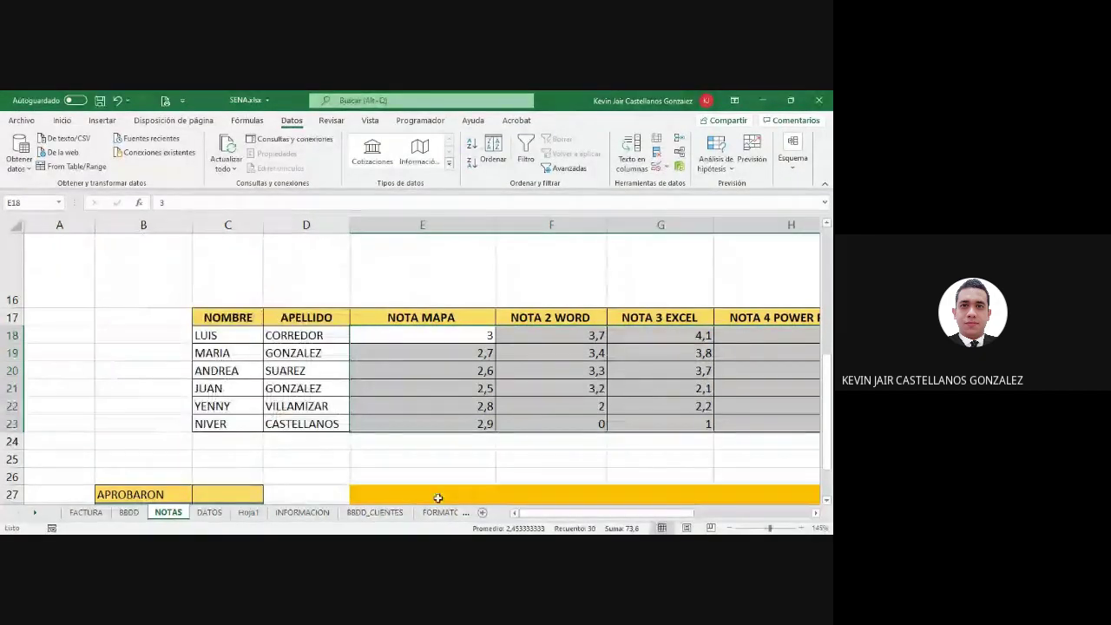
scroll(531, 518, "right", 2)
left_click(479, 353)
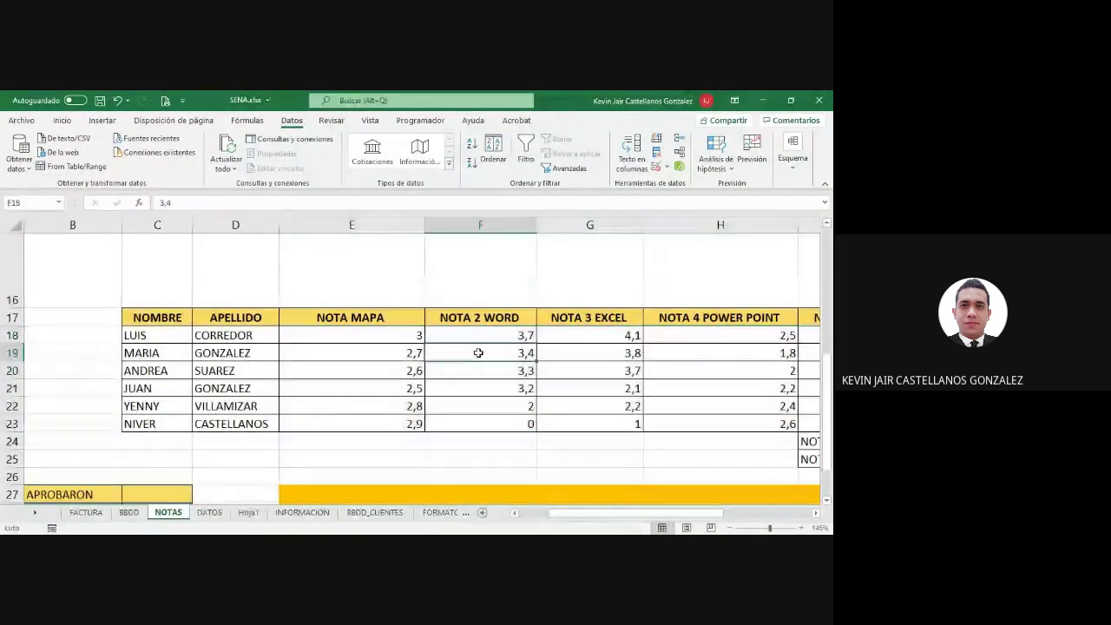
type("6")
key("Return")
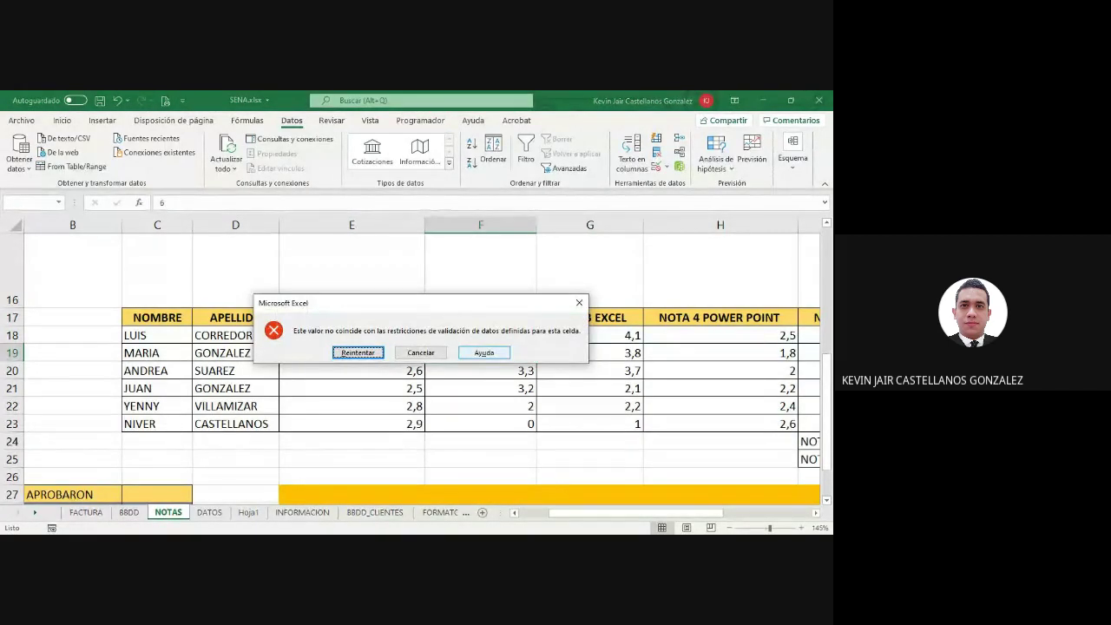
left_click(579, 303)
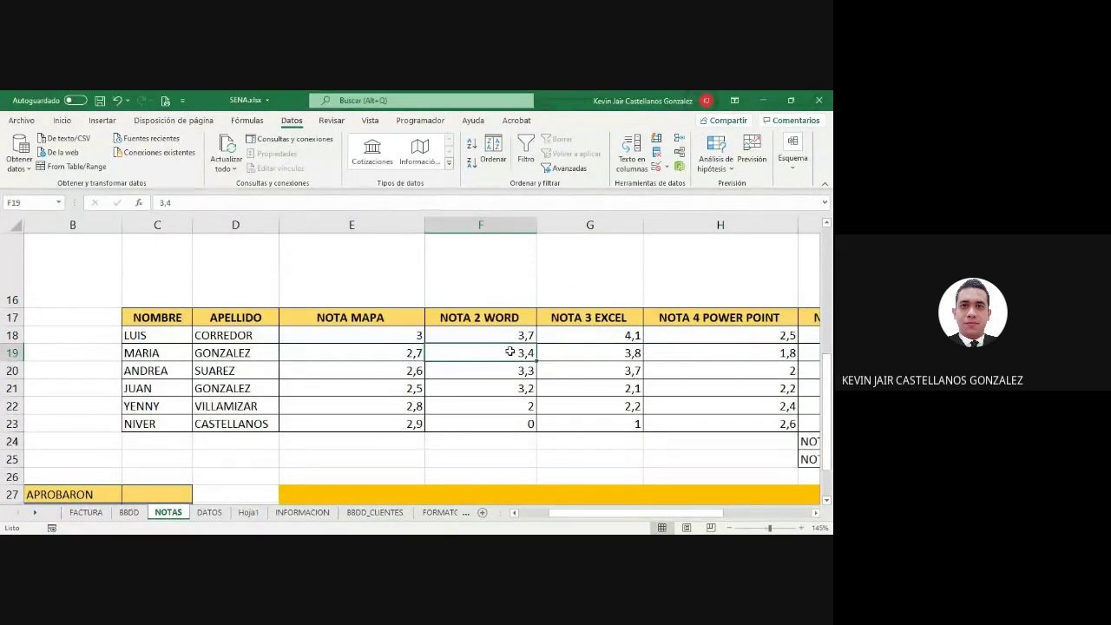
type("5,1")
key("Return")
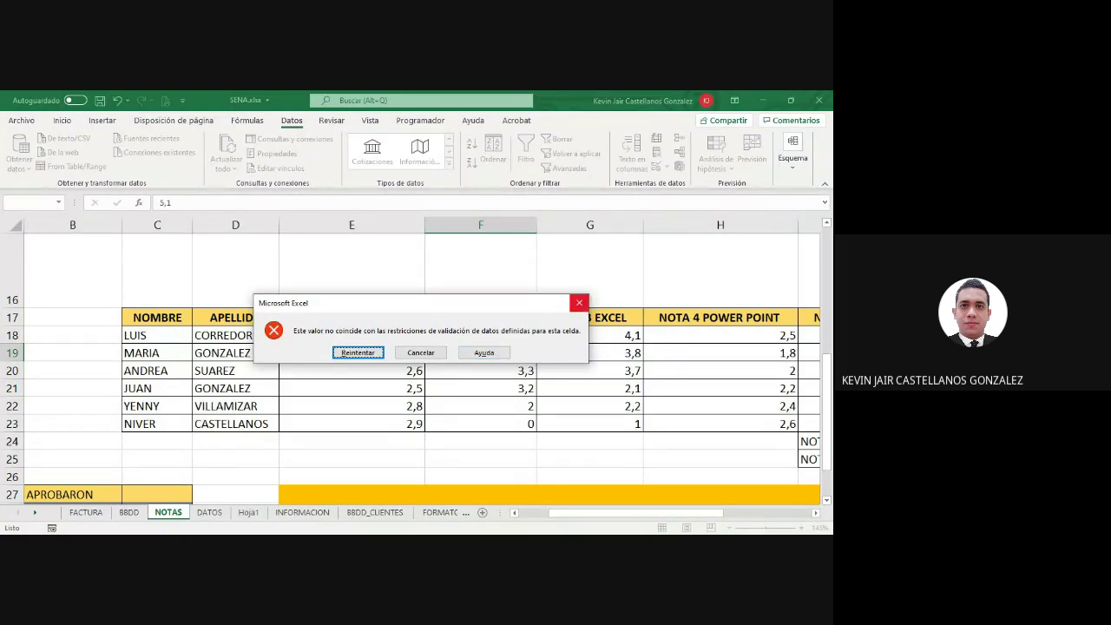
left_click(579, 302)
Step: Enter 2,8, 3,5 and 4,52 in F19:F21, and see a 7 rejected in F22
type("2,8")
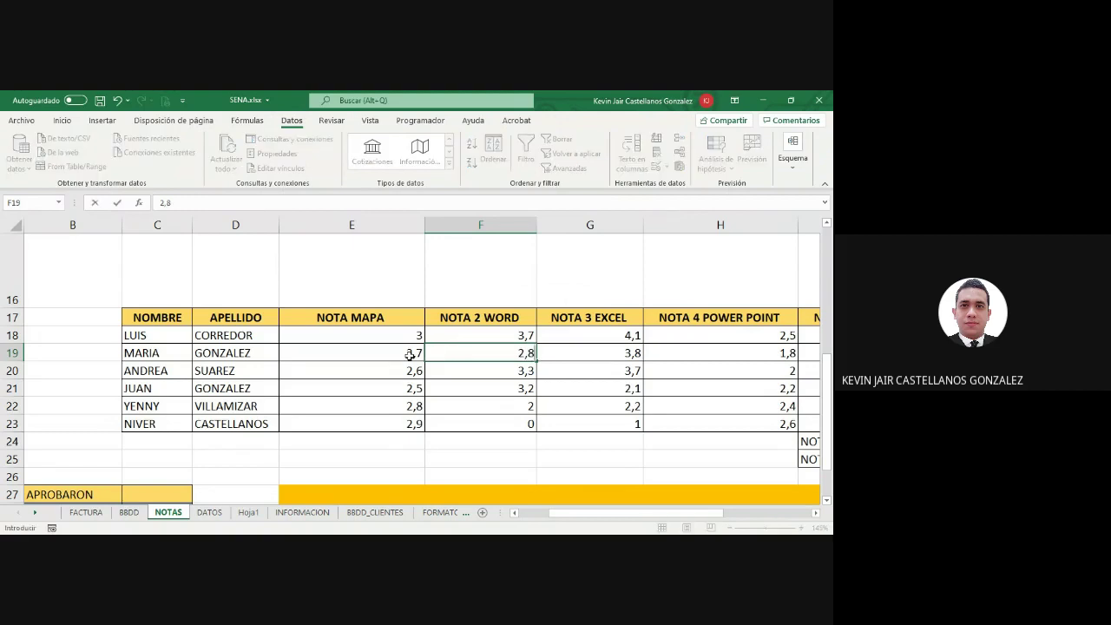
key("Return")
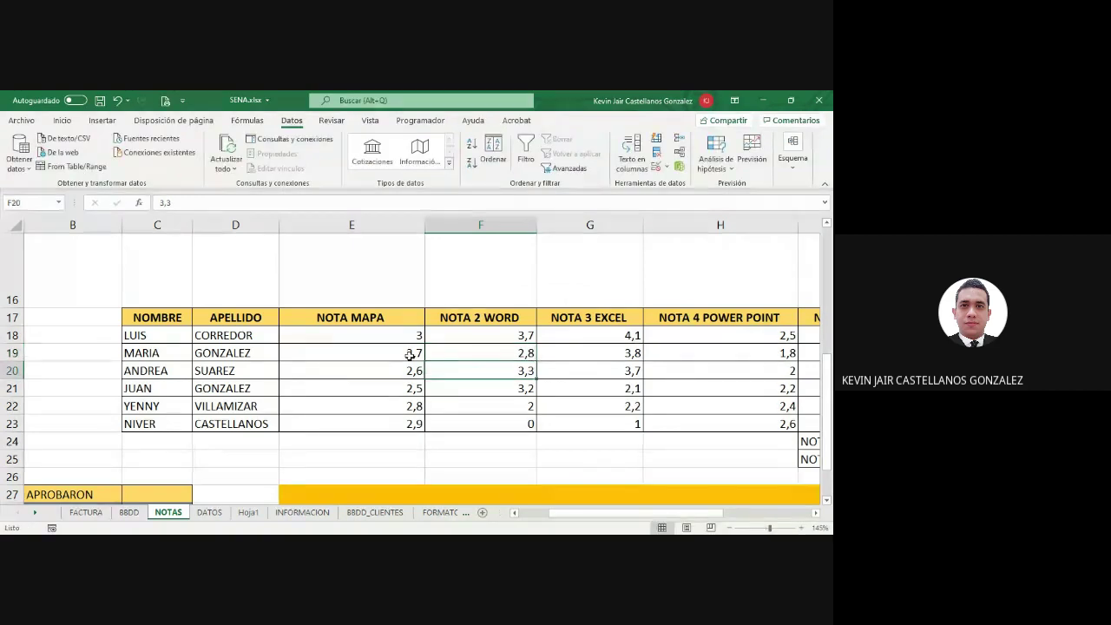
type("3,5")
key("Return")
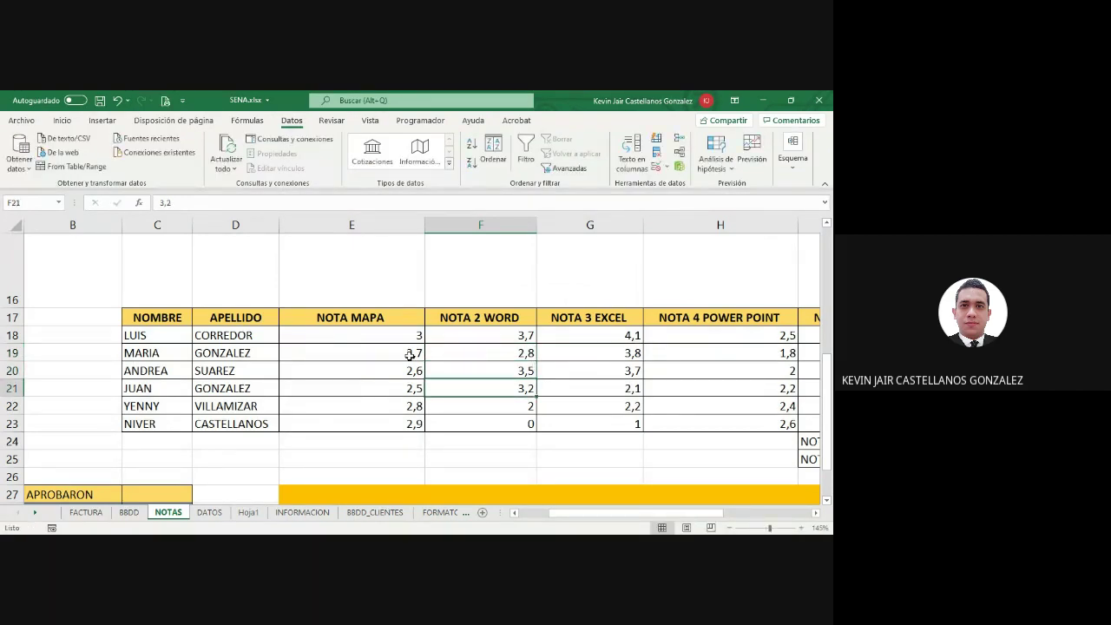
type("4,52")
key("Return")
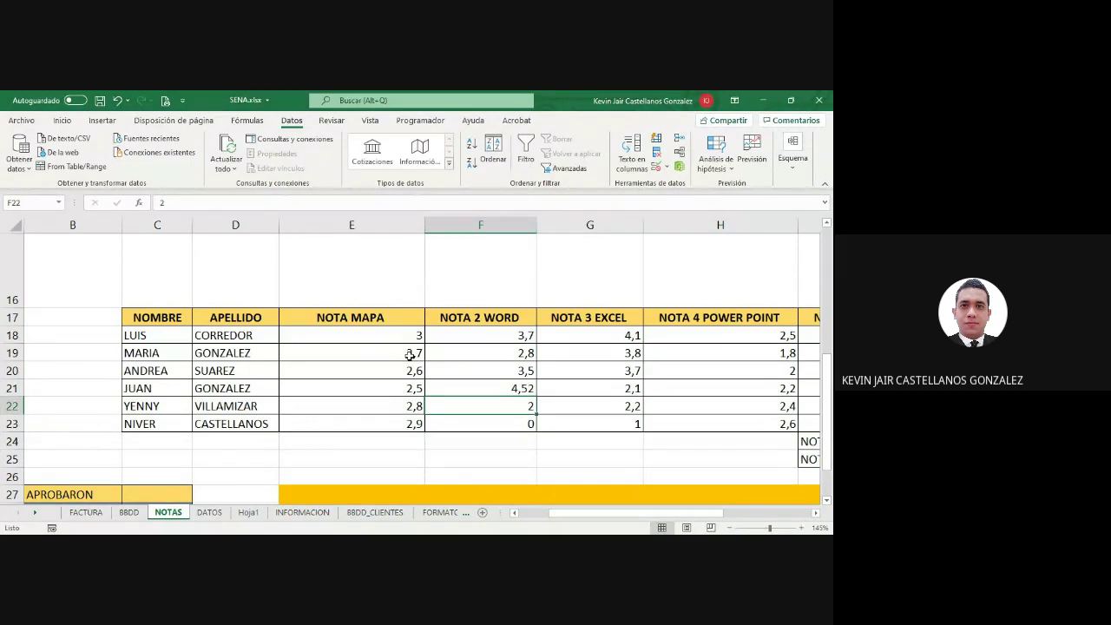
type("7")
key("Return")
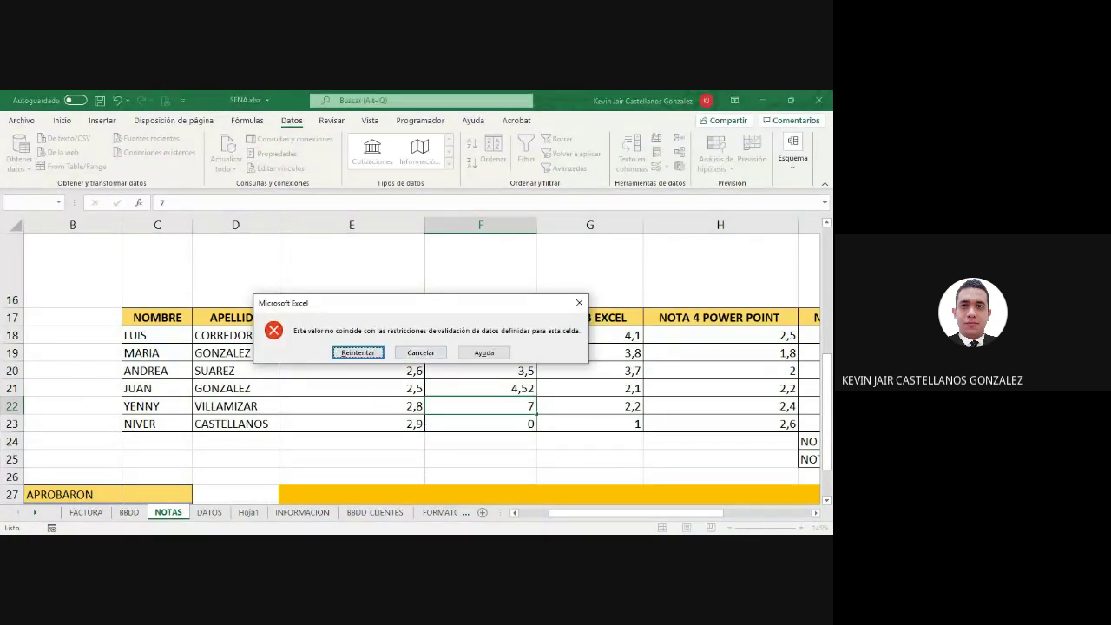
left_click(579, 302)
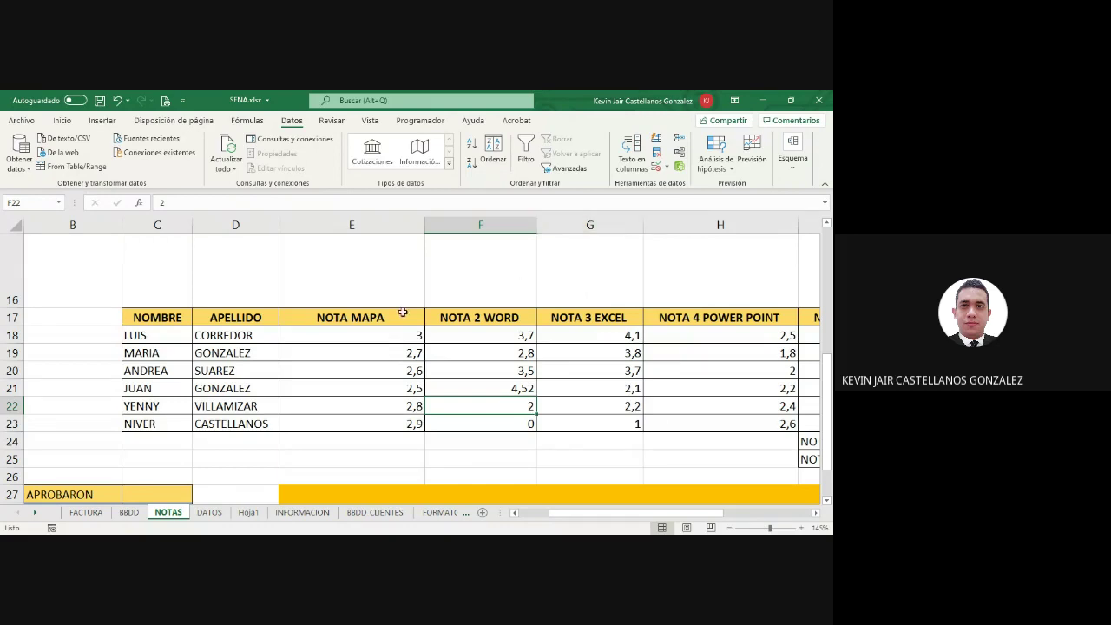
Step: Select the NOTA MAPA grades and add the input message 'Ojo': 'Esto es un mensaje de advertencia'
left_click_drag(322, 341, 473, 425)
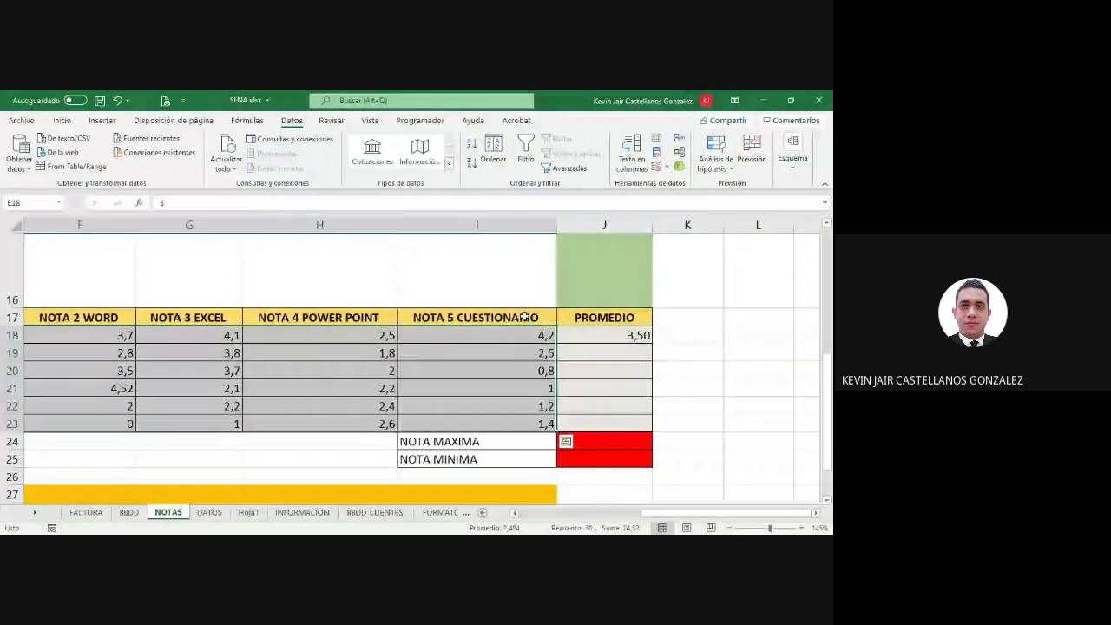
left_click(655, 167)
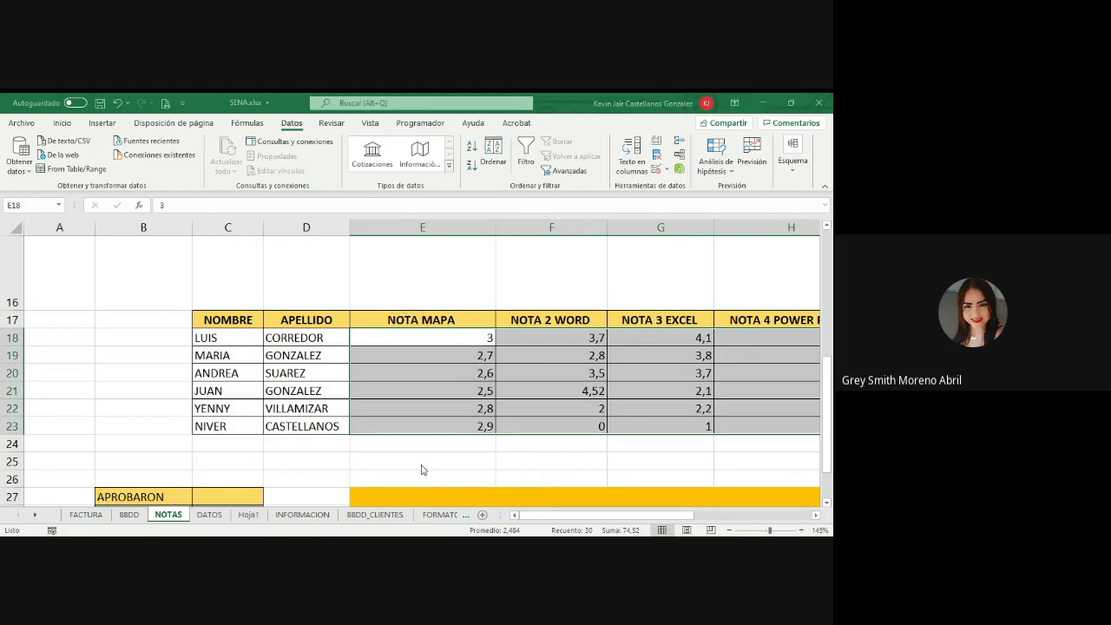
left_click_drag(588, 515, 720, 496)
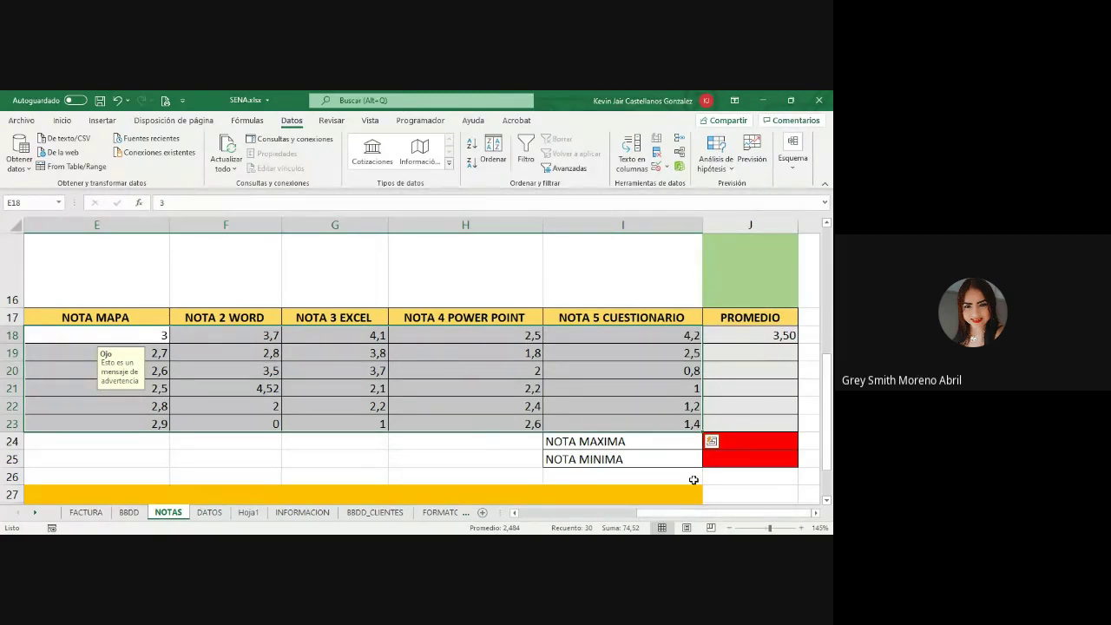
left_click(724, 339)
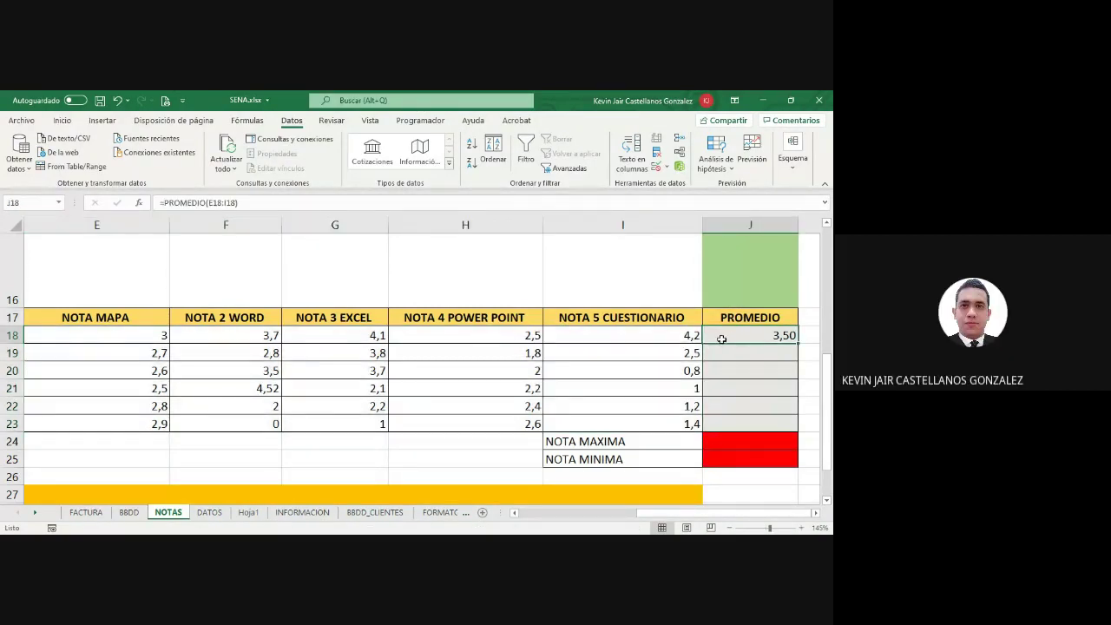
double_click(743, 337)
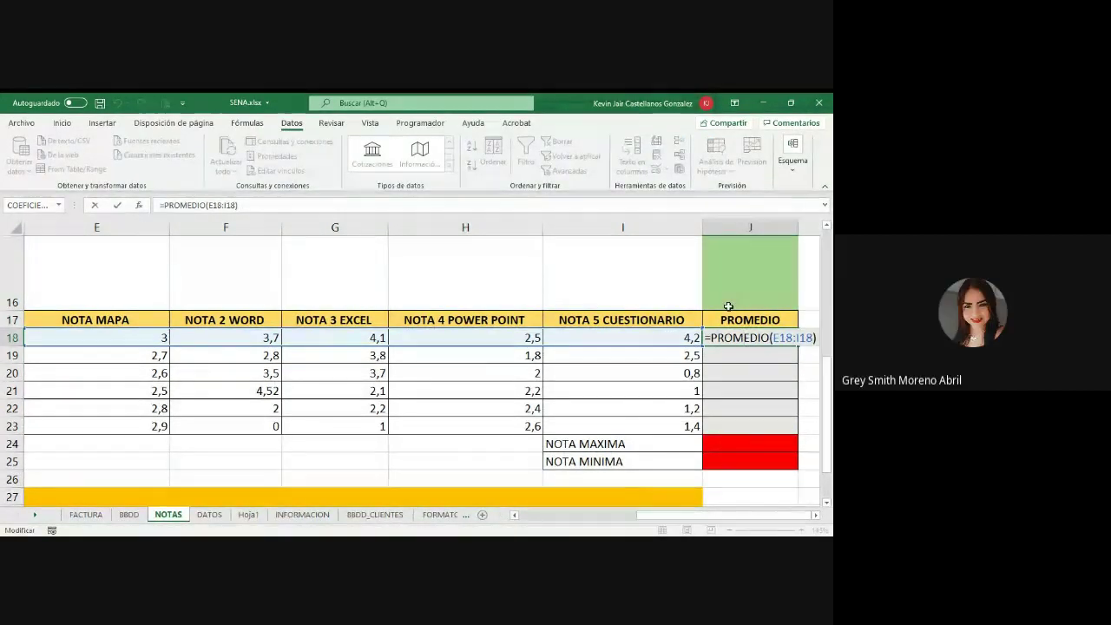
key("Return")
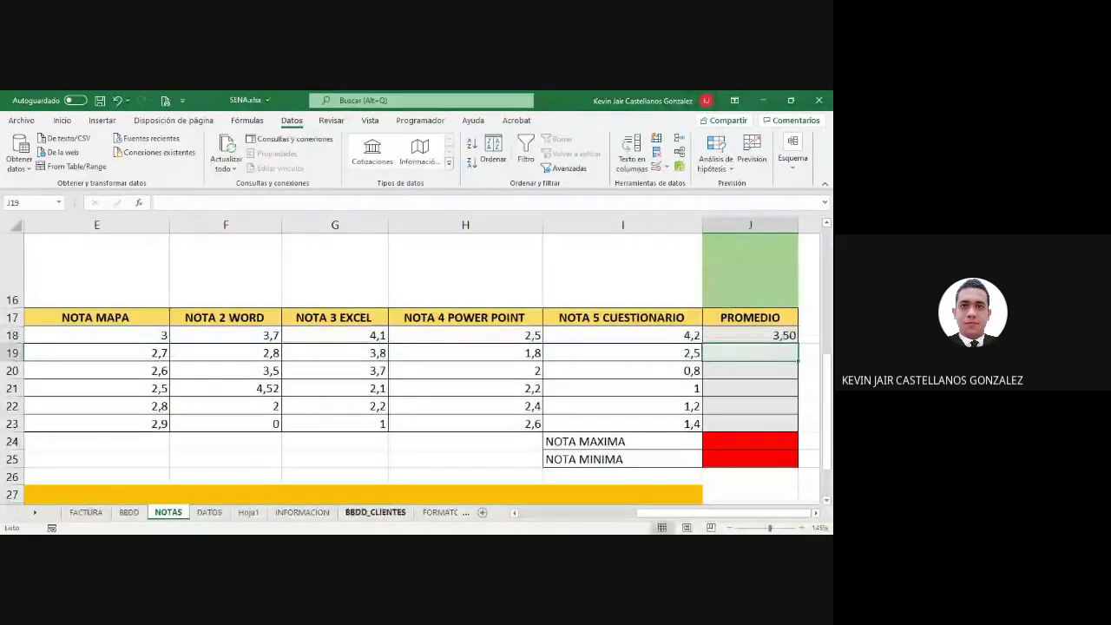
left_click_drag(695, 512, 618, 512)
left_click(314, 351)
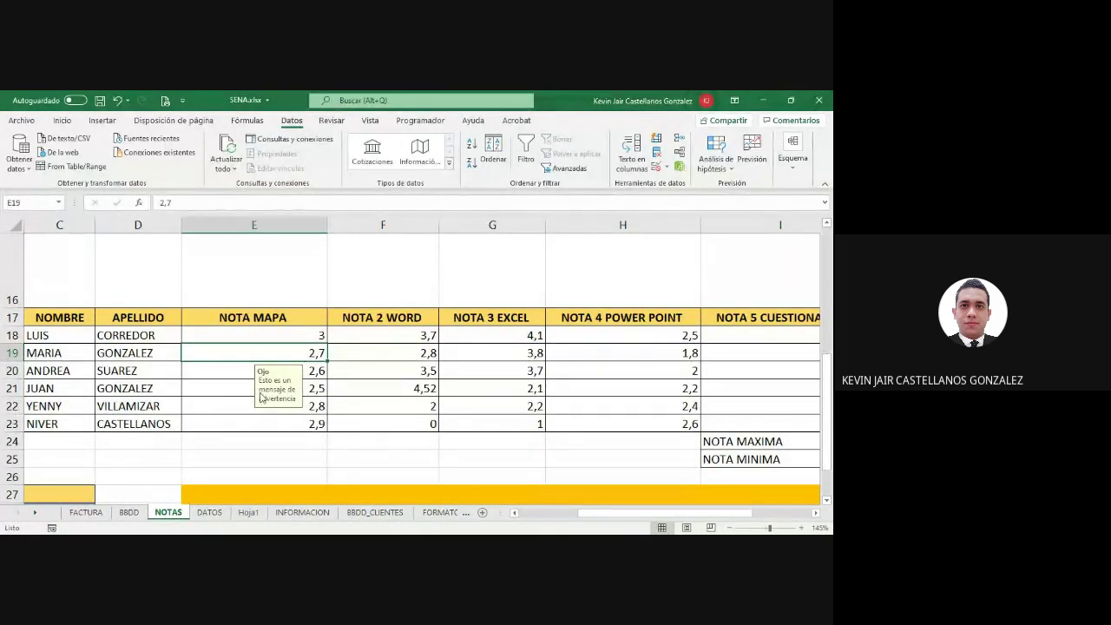
left_click(366, 365)
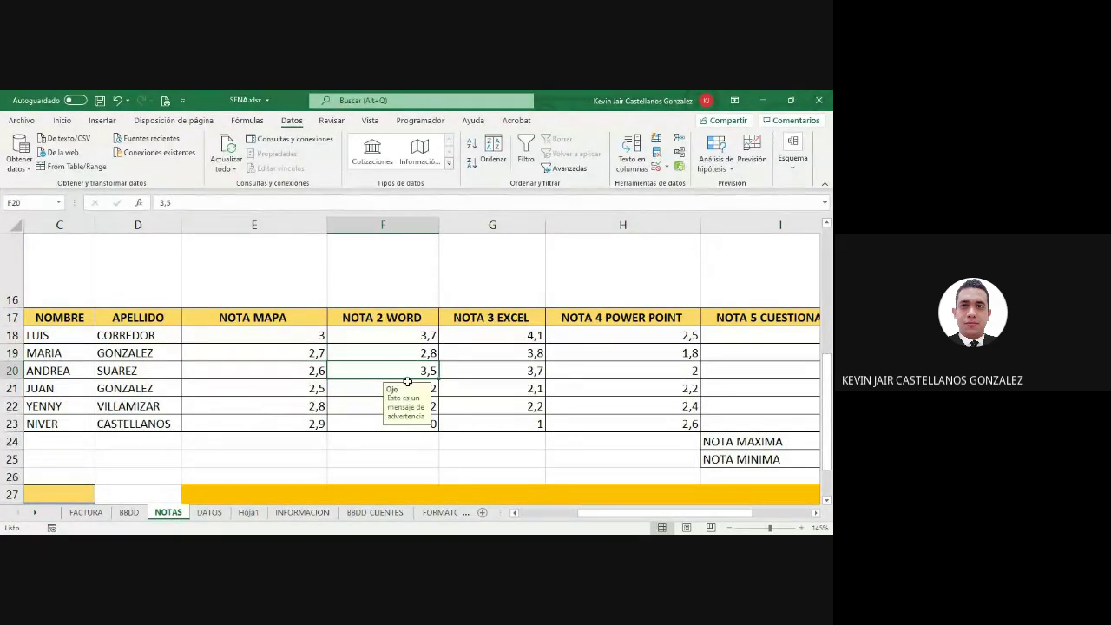
left_click(486, 387)
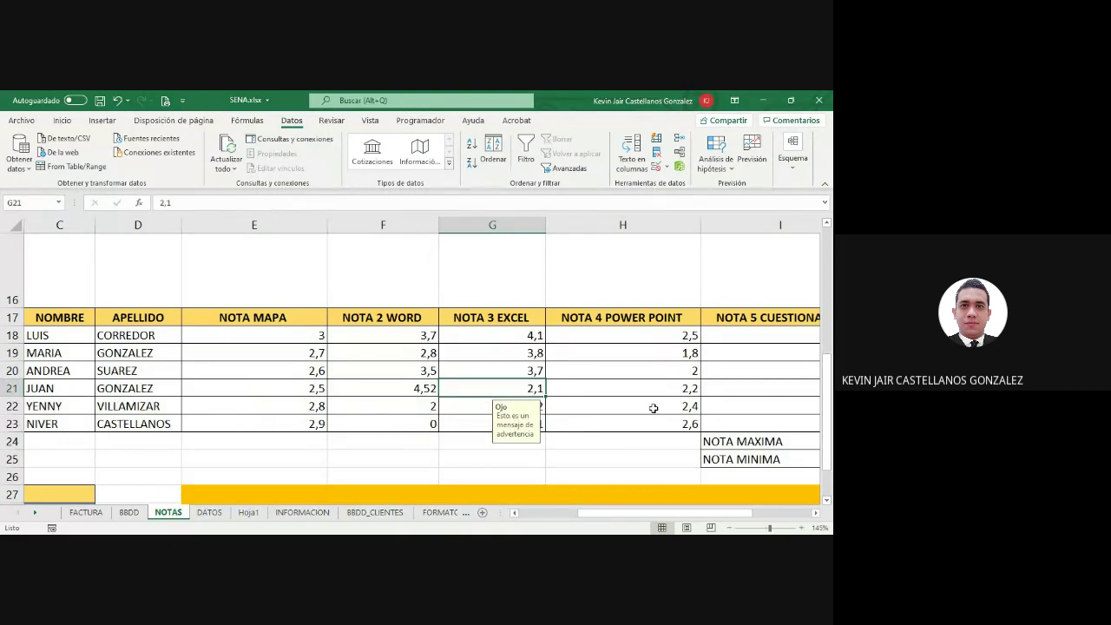
left_click(619, 409)
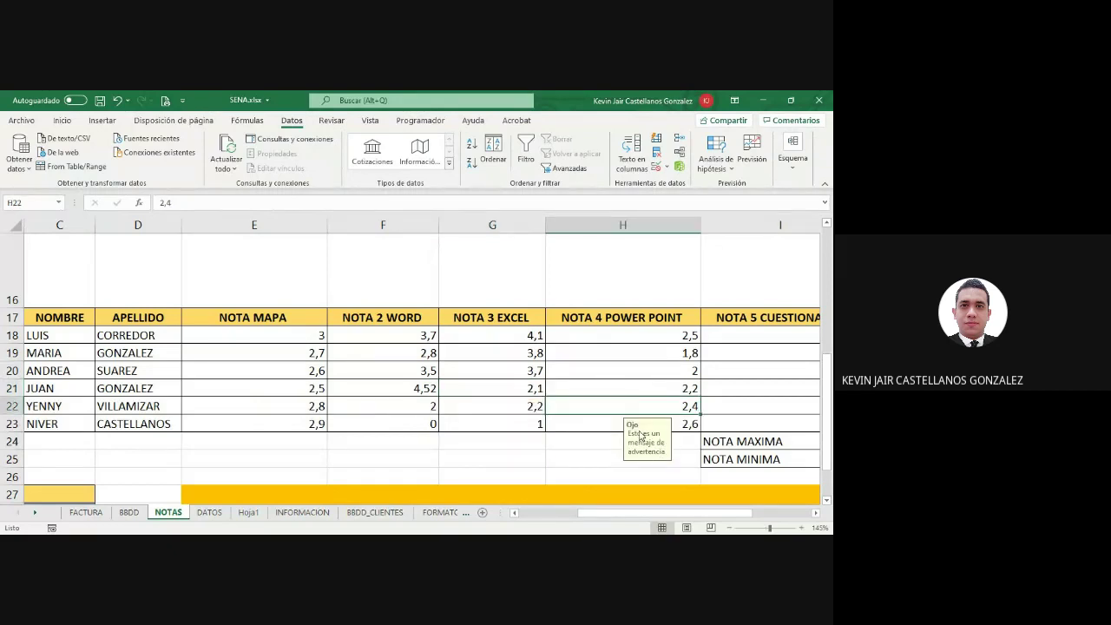
left_click(613, 371)
left_click(599, 339)
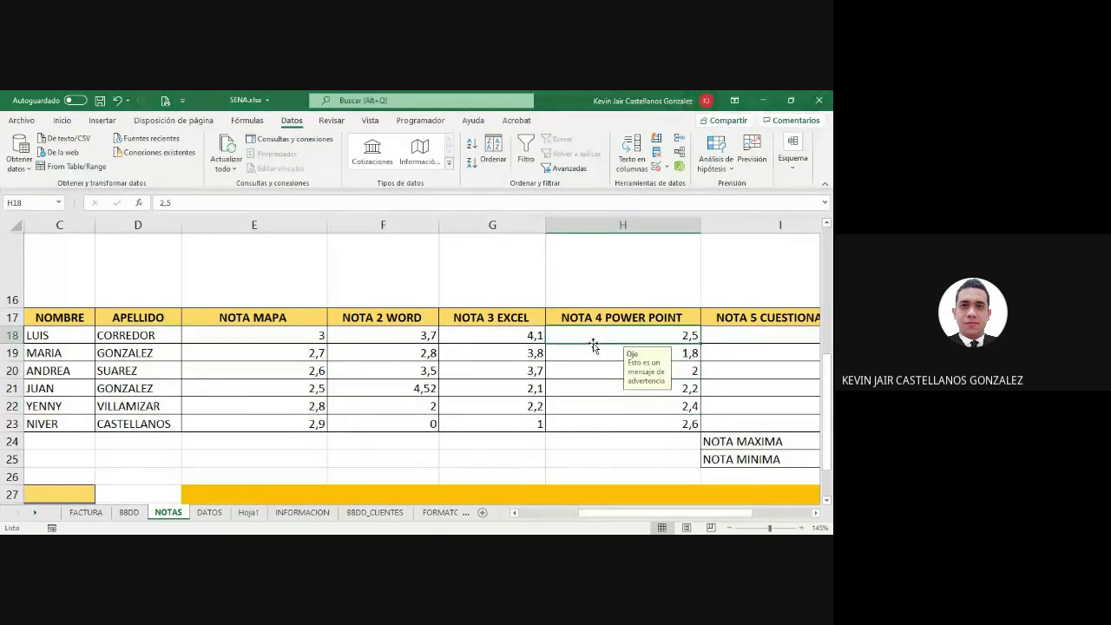
left_click(608, 351)
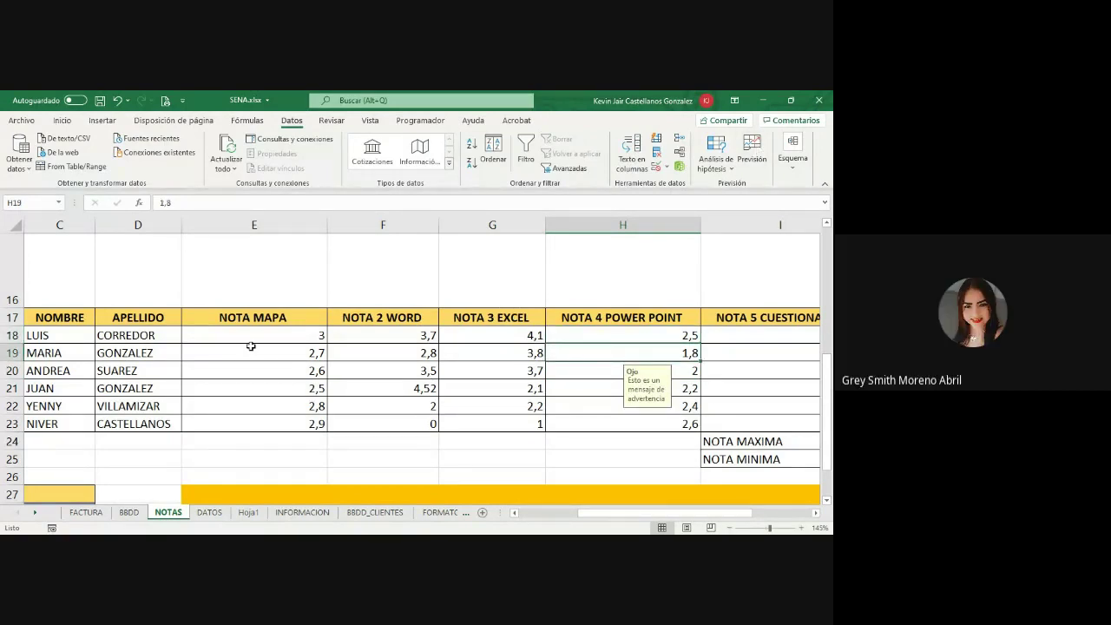
left_click_drag(260, 337, 593, 426)
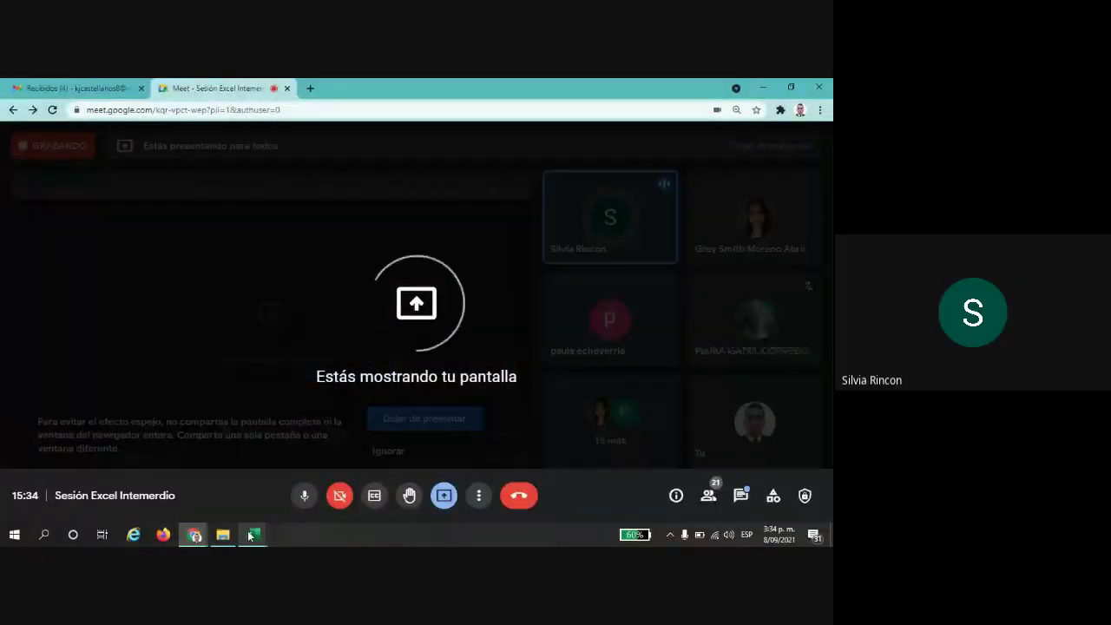
Step: Switch back to the SENA.xlsx workbook and select grade cell E19
mouse_move(250, 535)
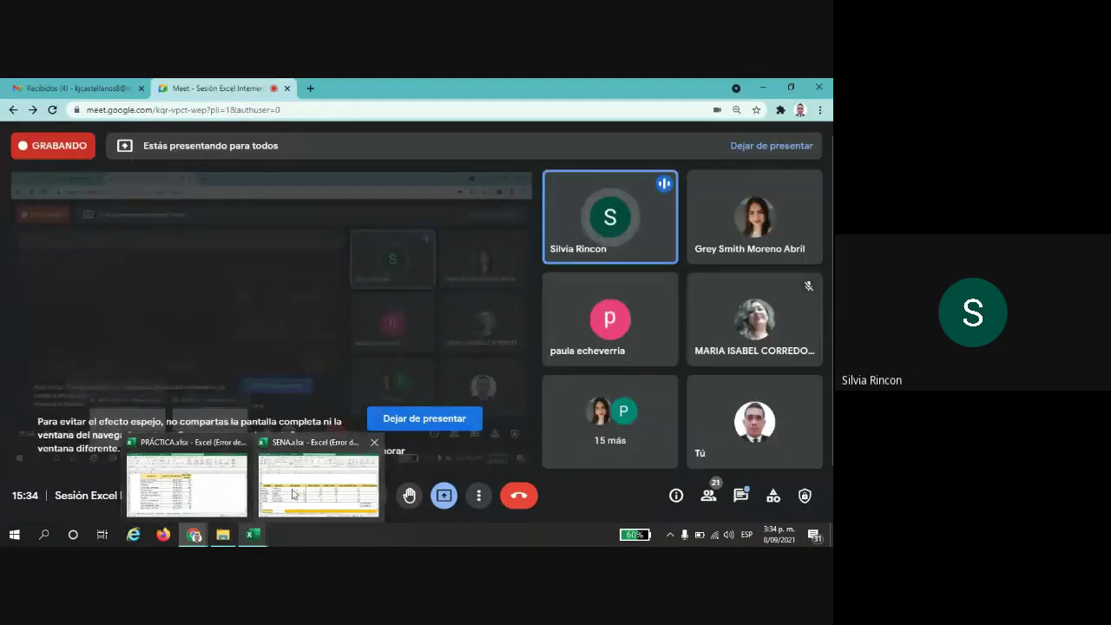
left_click(293, 494)
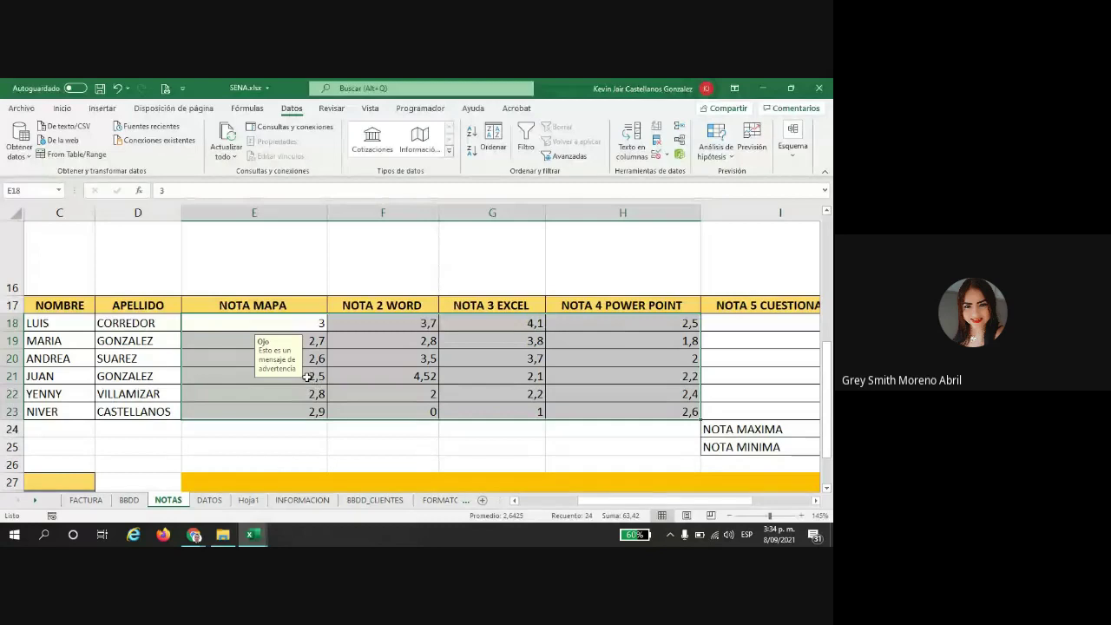
left_click(317, 341)
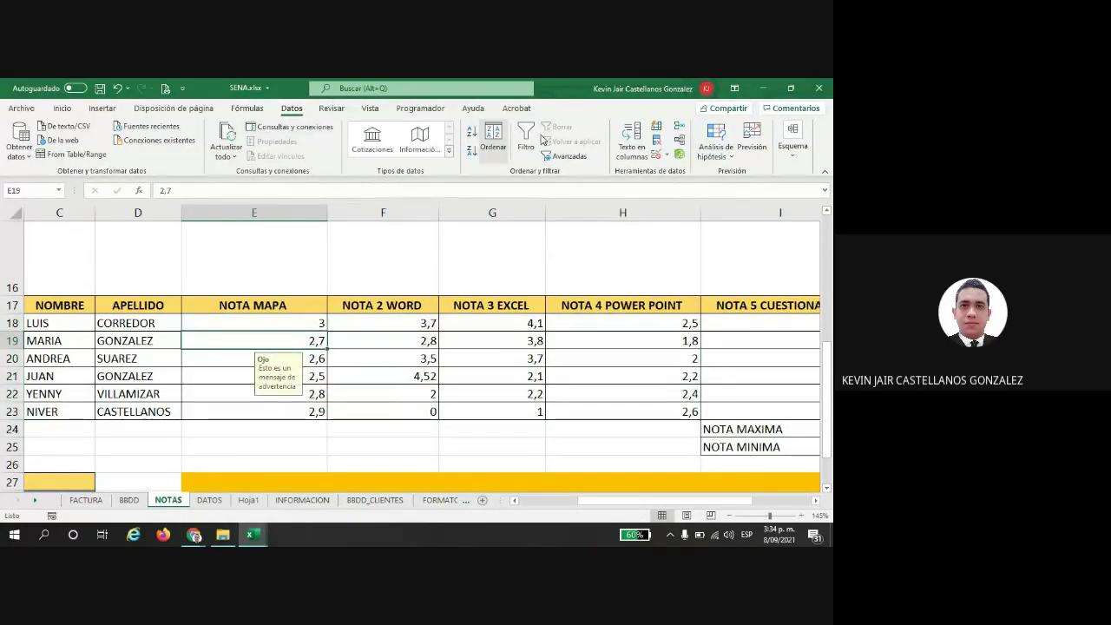
Step: Open E19's data validation and check the decimal rule, minimum 0 and maximum 5
left_click(655, 155)
left_click_drag(488, 220, 431, 227)
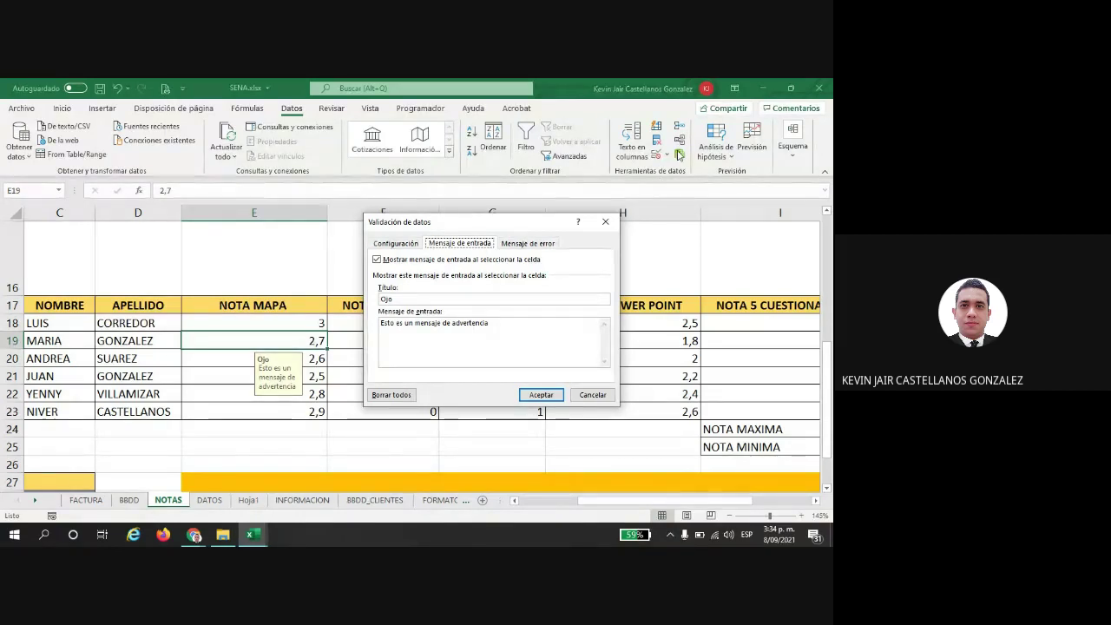
left_click_drag(442, 226, 474, 225)
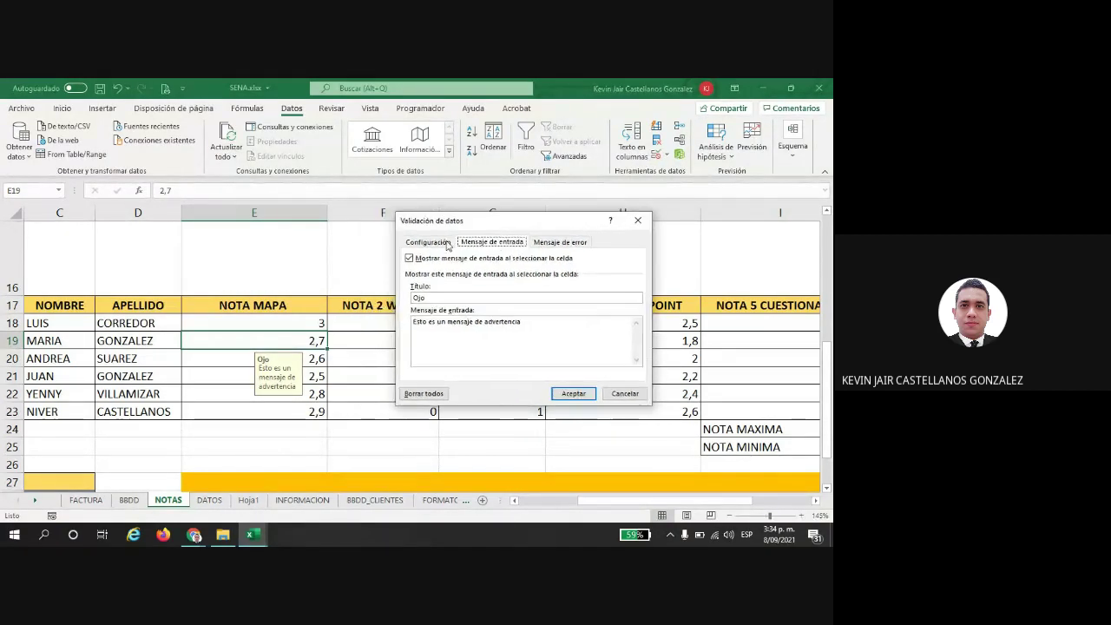
left_click(446, 243)
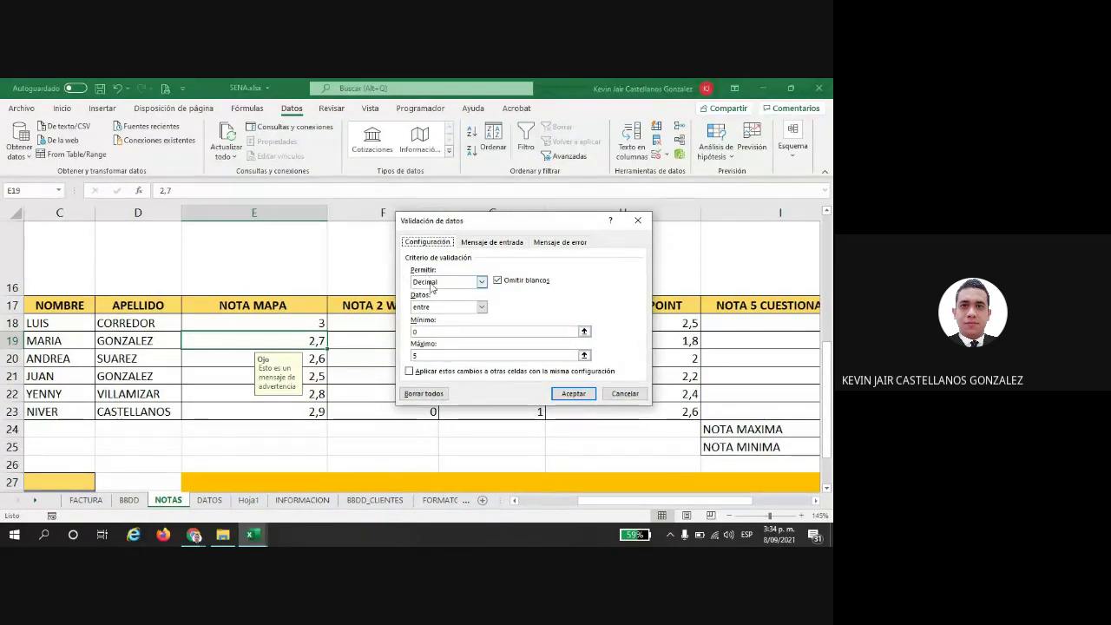
left_click(414, 357)
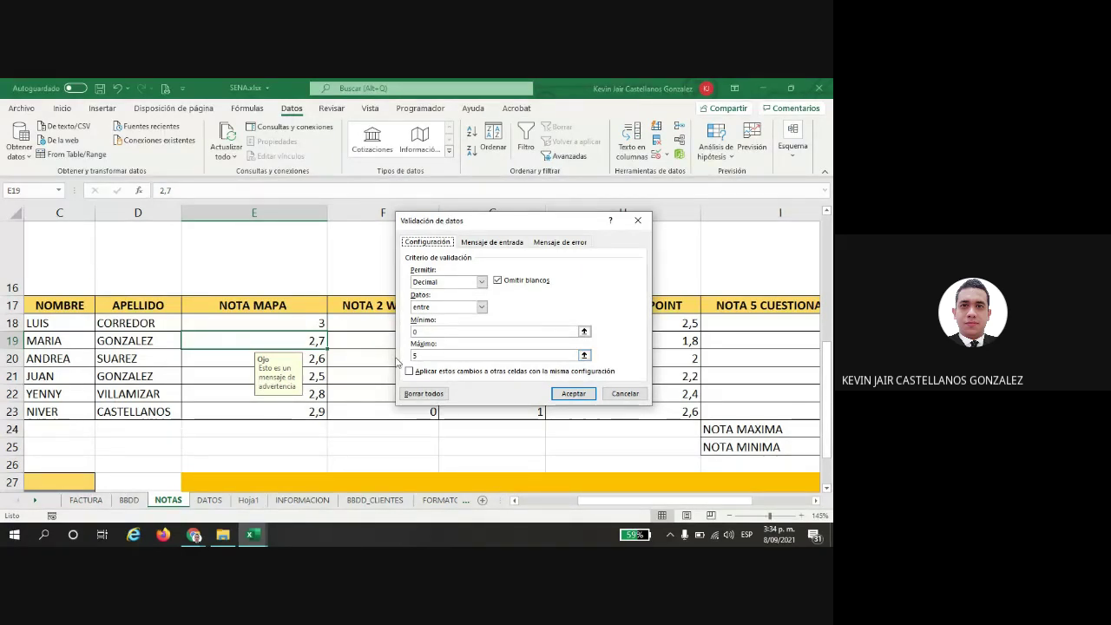
left_click(432, 356)
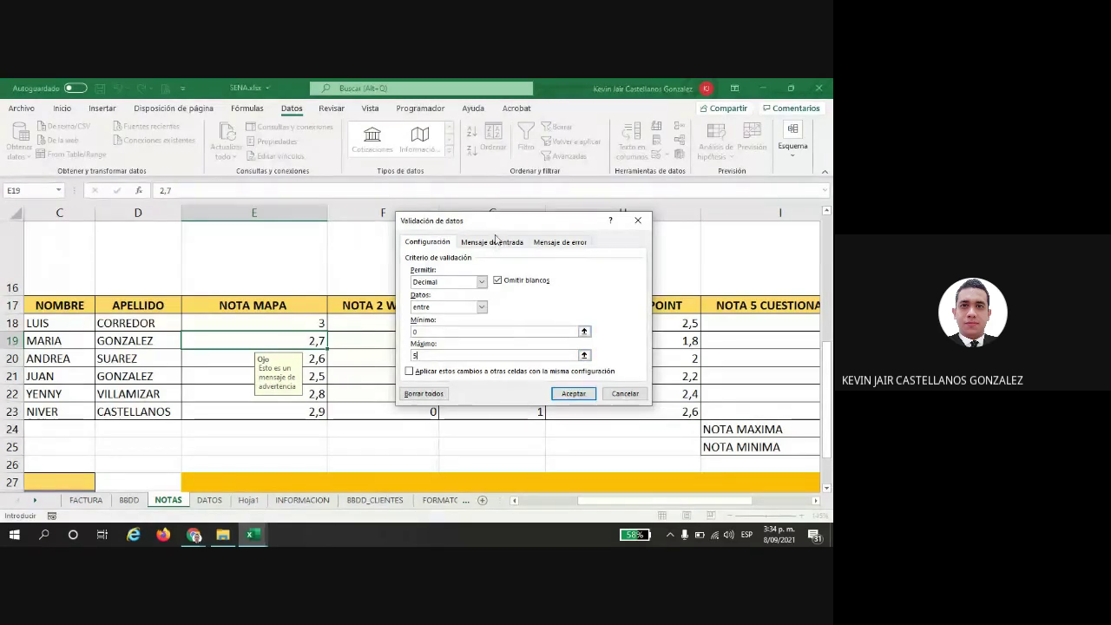
Step: Review the input message titled Ojo and highlight its warning text
left_click(493, 242)
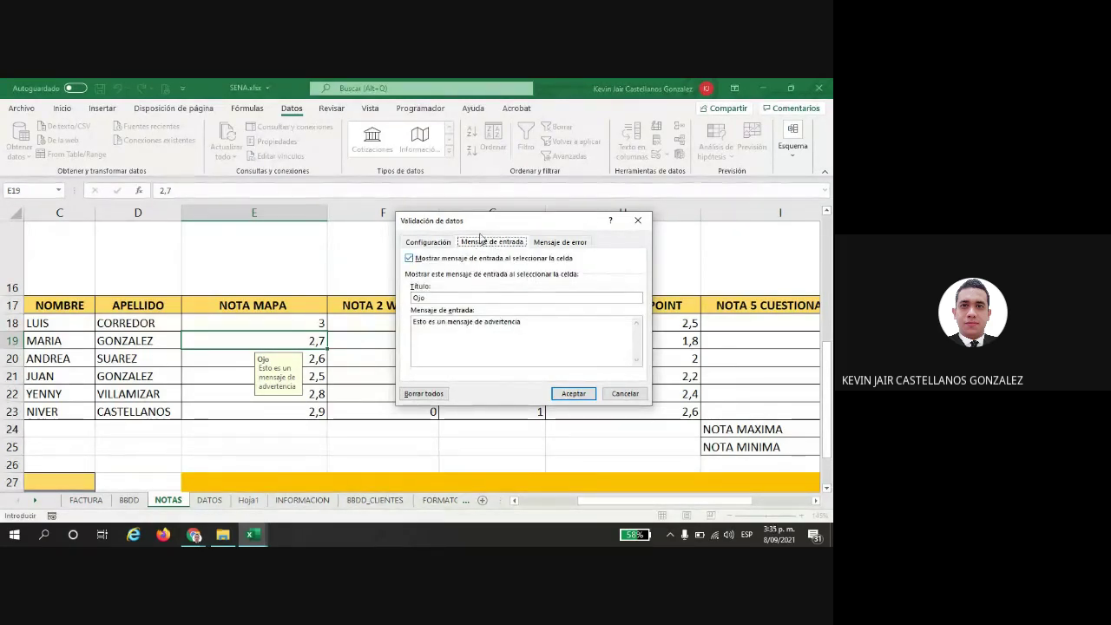
left_click(560, 243)
left_click(492, 247)
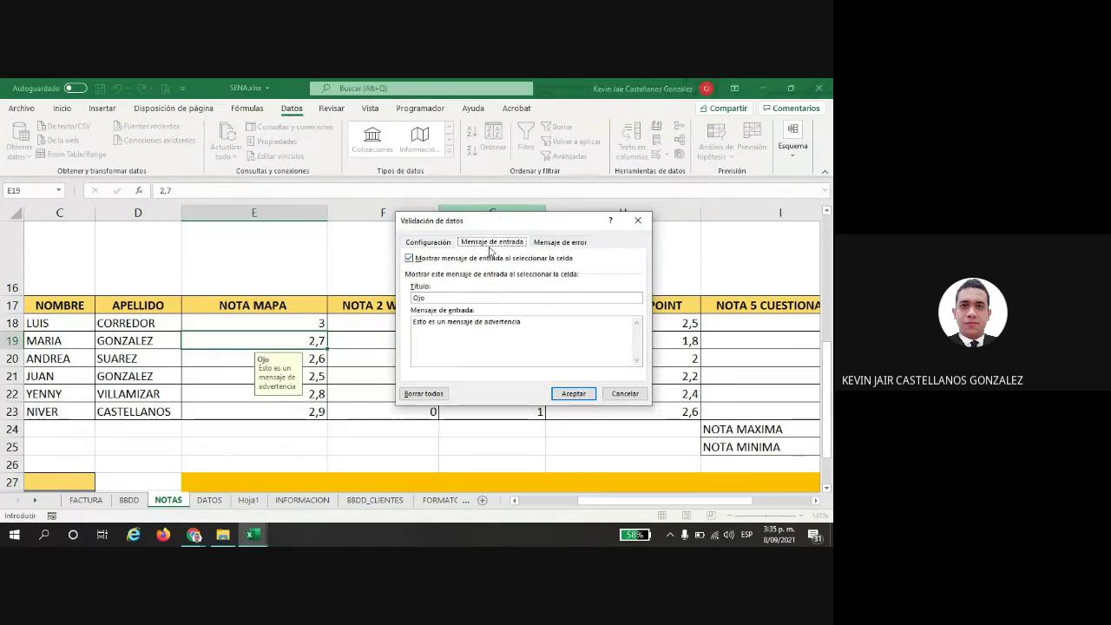
left_click(490, 344)
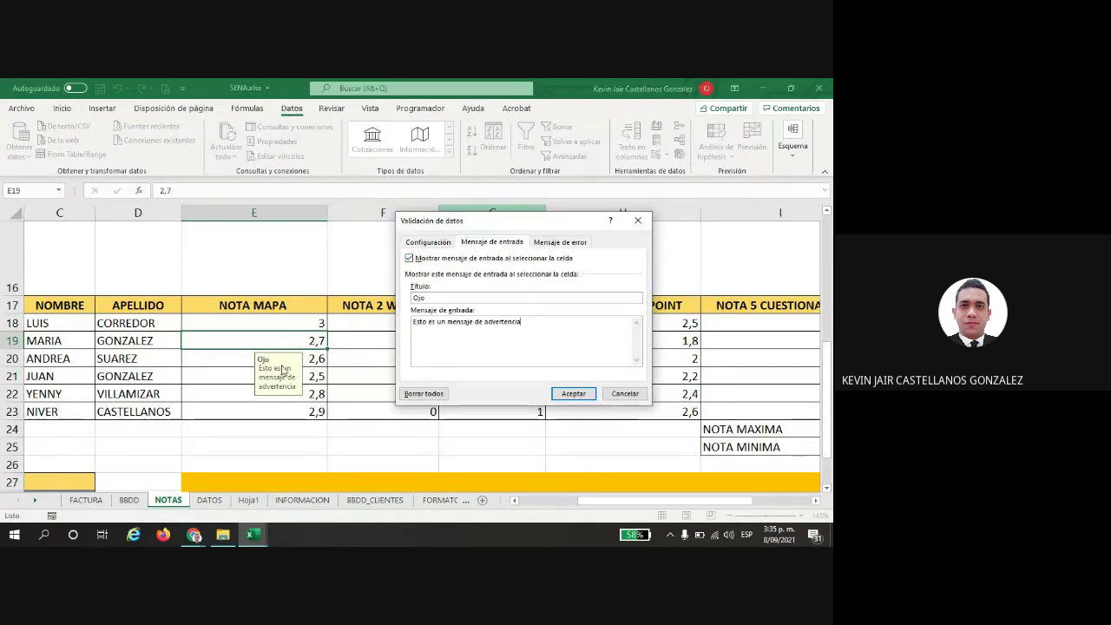
left_click(415, 298)
left_click_drag(524, 322, 404, 324)
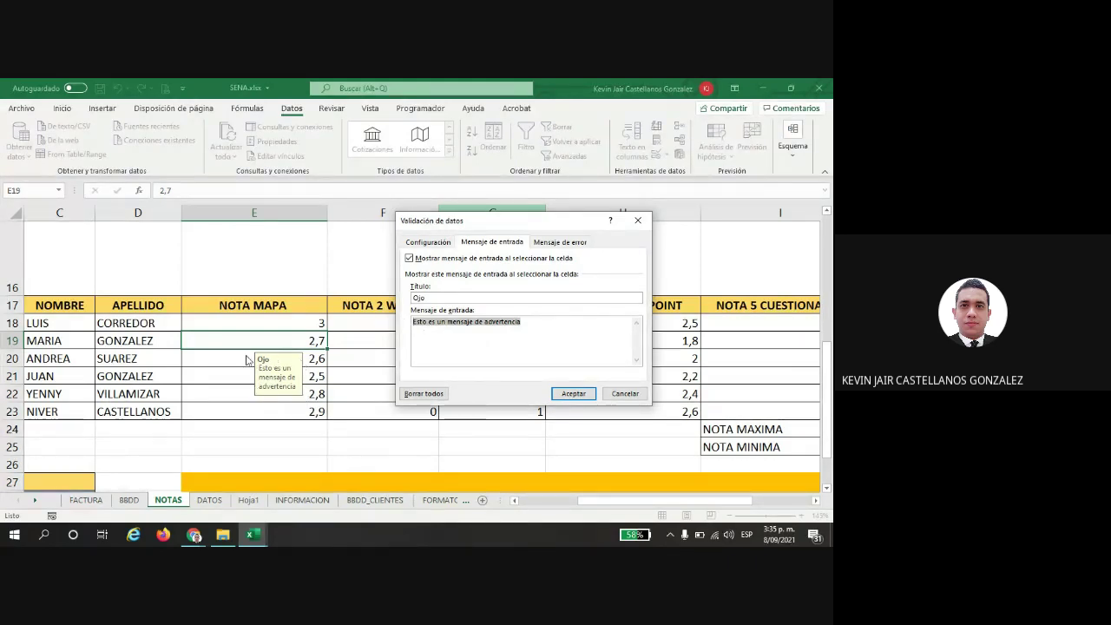
Step: Set the error alert style to Información
left_click(558, 243)
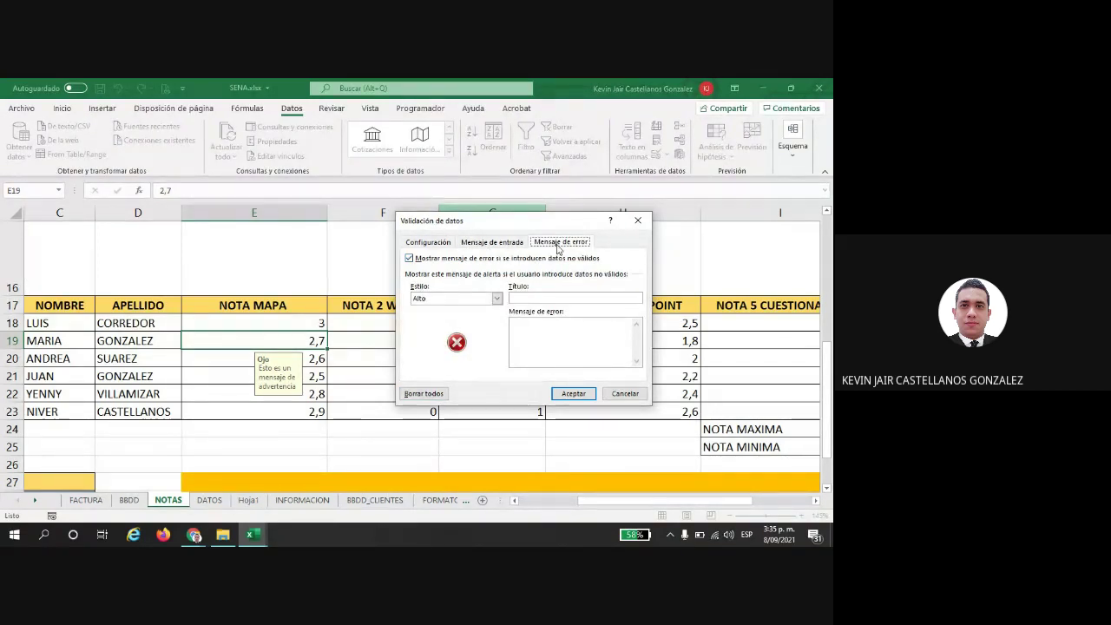
left_click(496, 298)
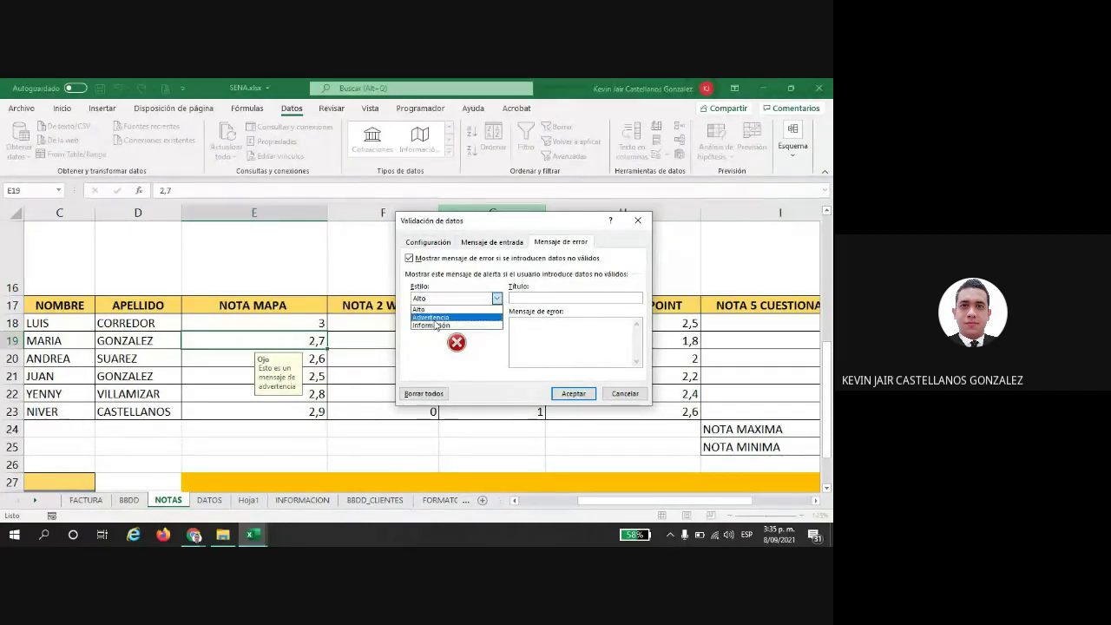
left_click(446, 347)
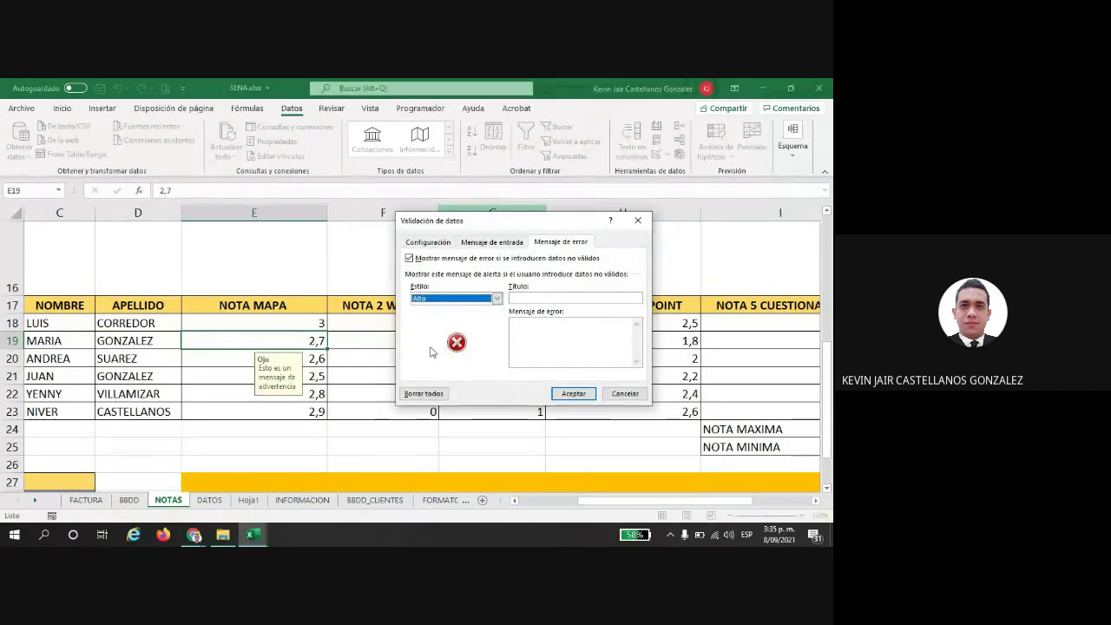
left_click(497, 298)
left_click(447, 315)
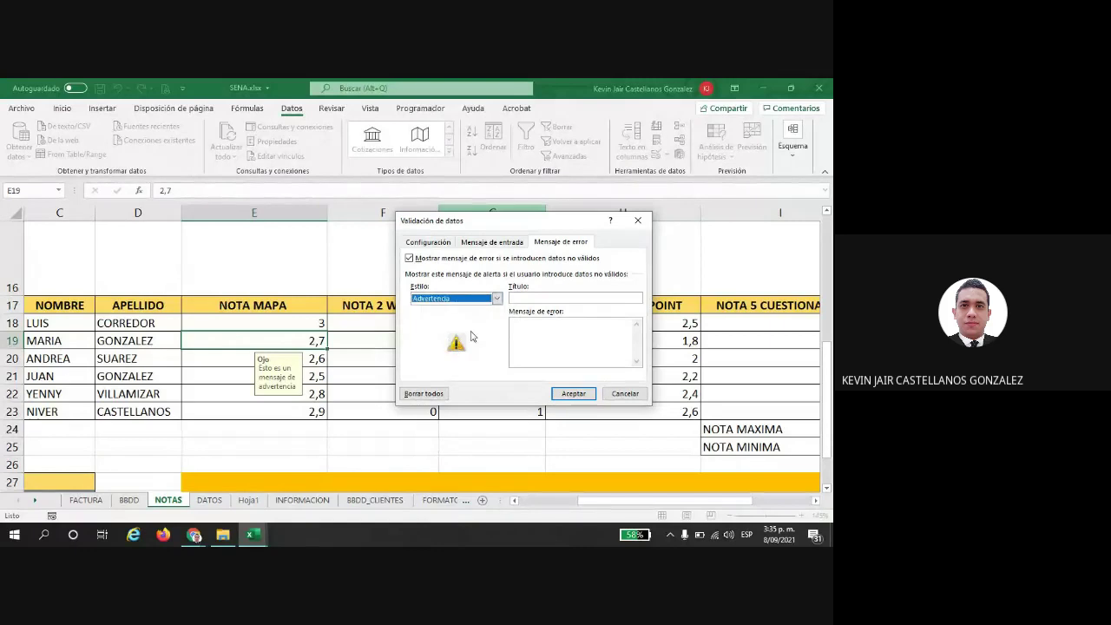
left_click(496, 298)
left_click(469, 324)
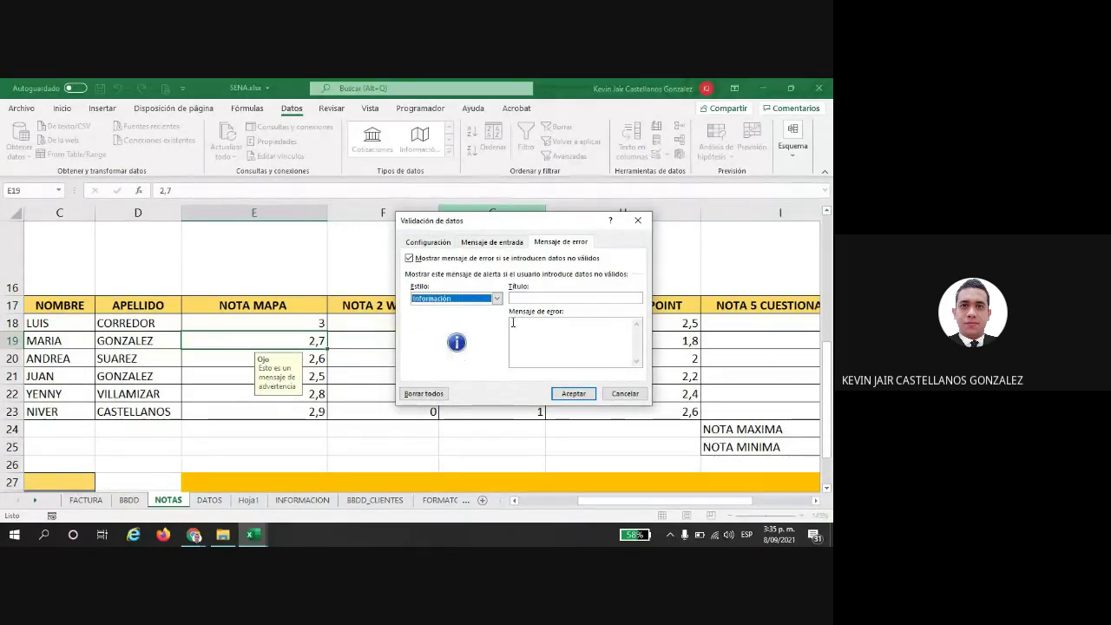
Step: Title the alert 'Error' with message 'Por favor ingresar los valores permitidos para las celdas'
left_click(536, 297)
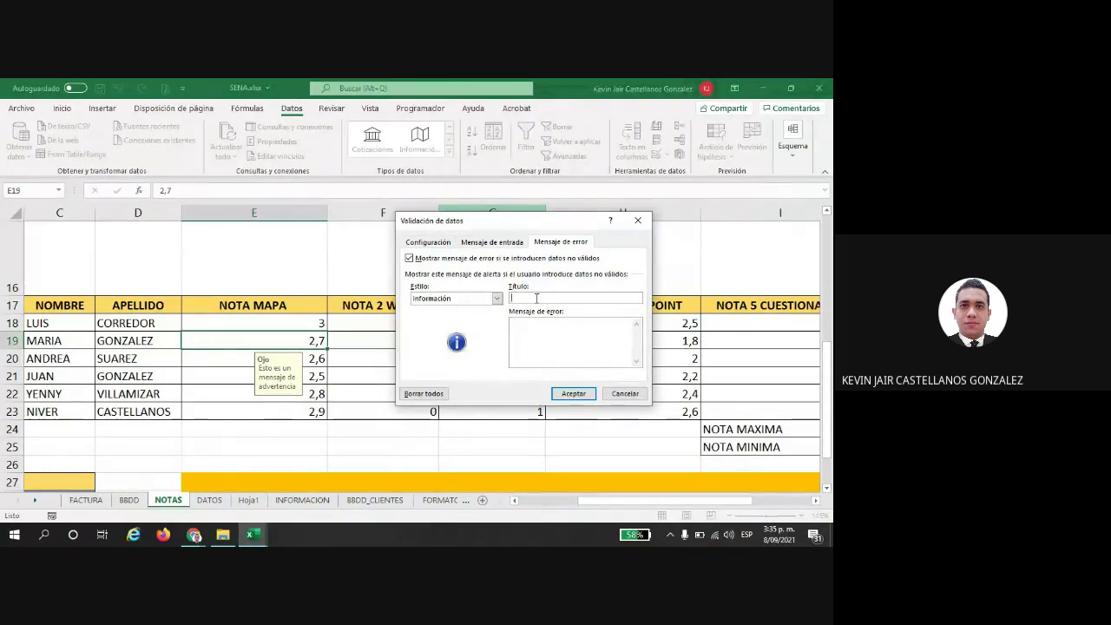
type("Error")
left_click(528, 337)
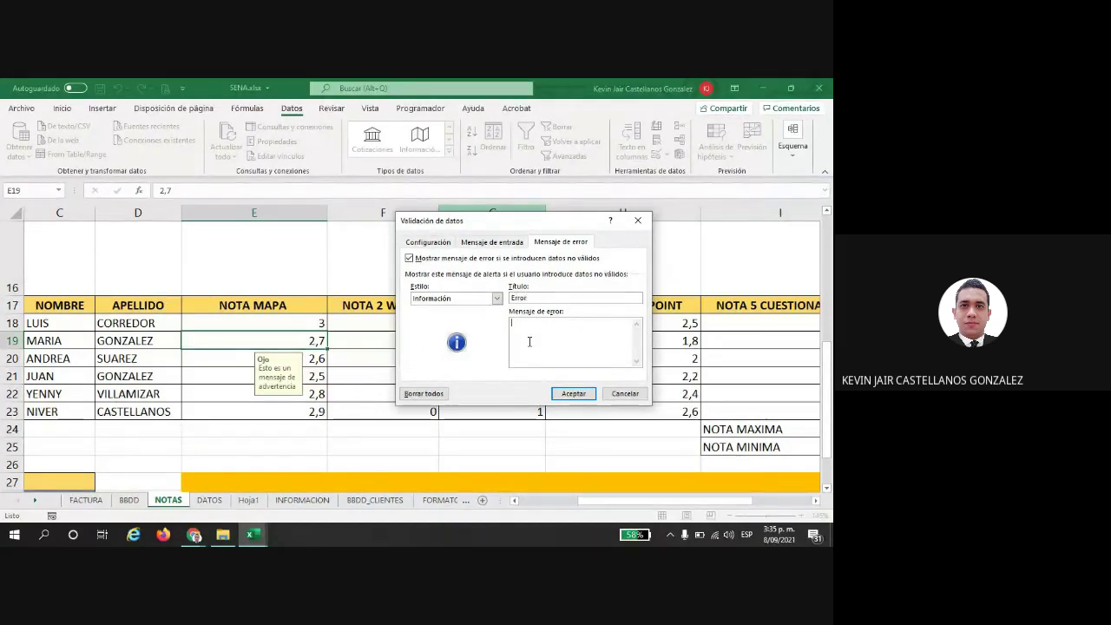
type("Por favor ingresar los valores permitidos para")
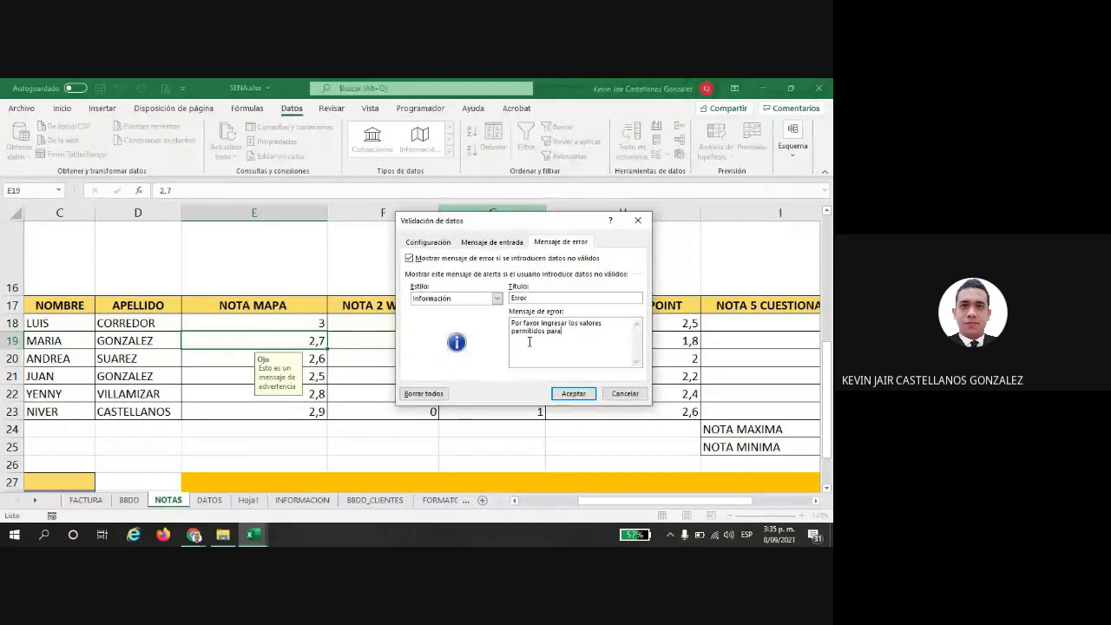
type(" las celdas")
left_click_drag(545, 300, 509, 298)
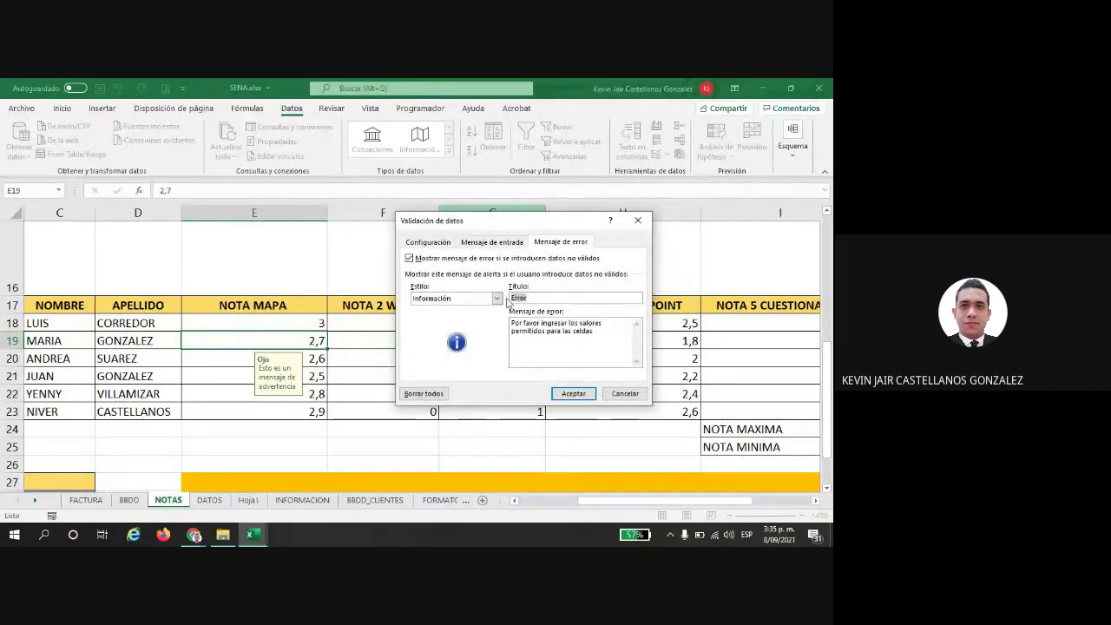
left_click_drag(592, 331, 509, 322)
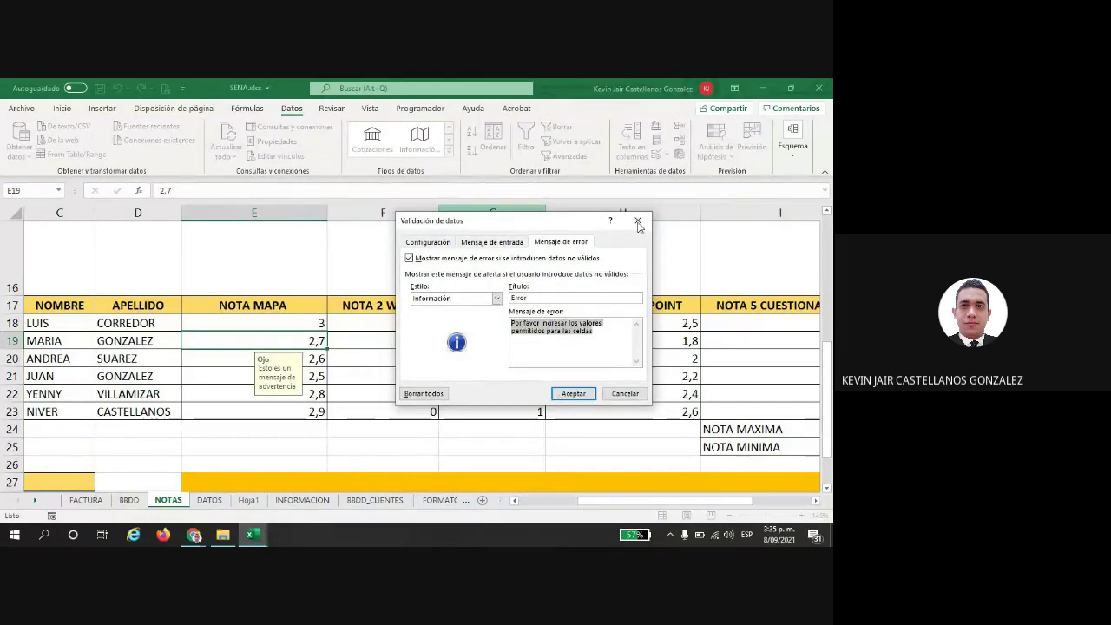
Step: Apply the alert and test it by entering 5,3 in E19 twice
left_click(571, 395)
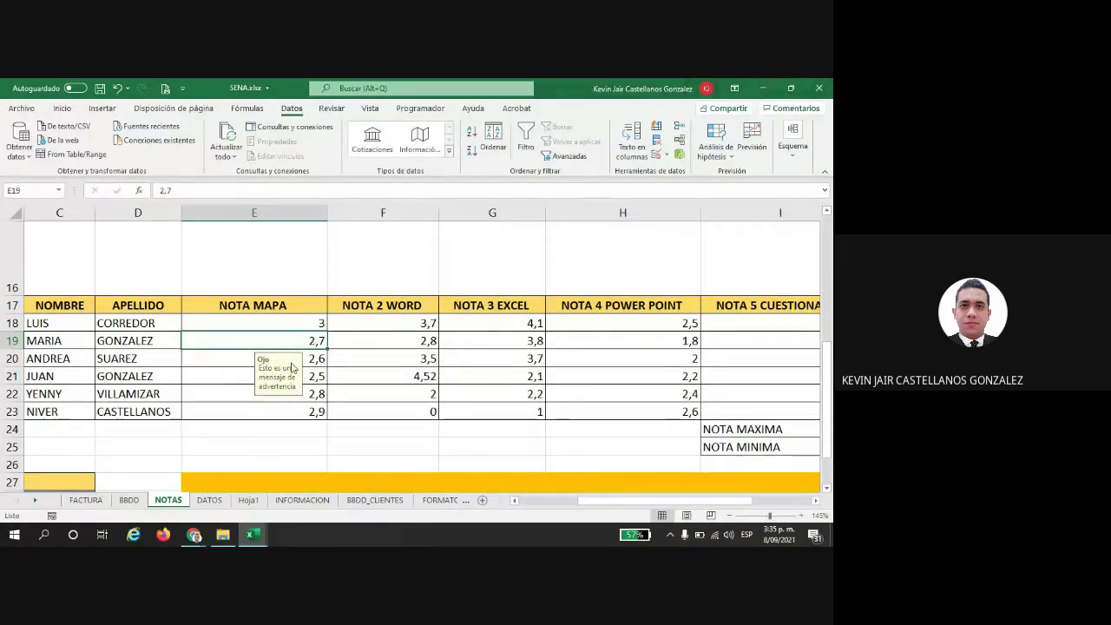
type("3,5")
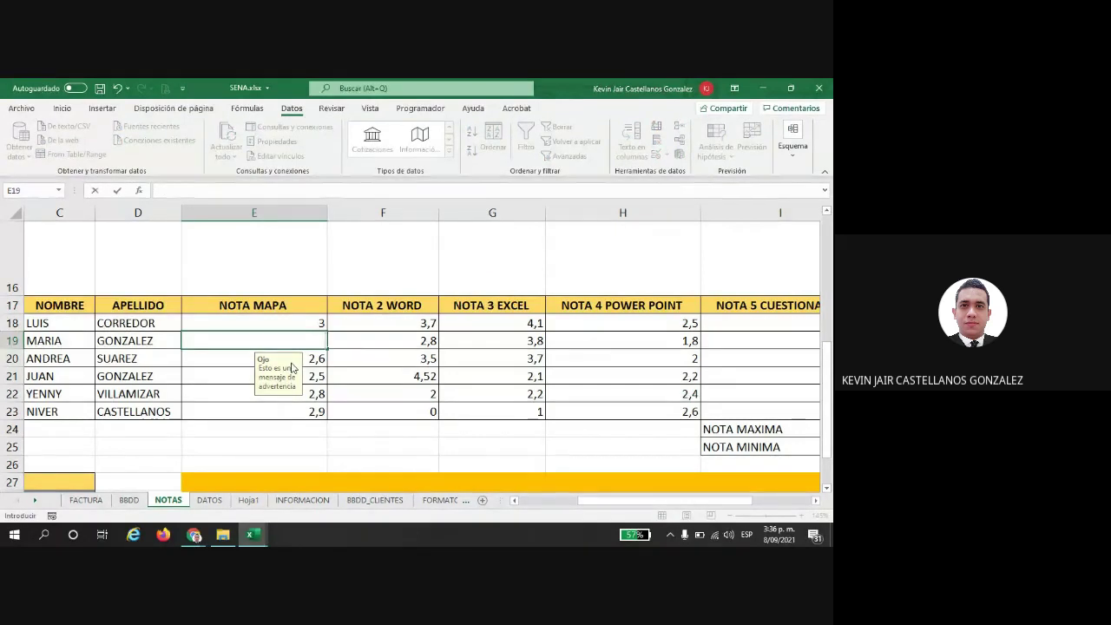
key("BackSpace")
key("BackSpace")
key("BackSpace")
type("5,")
key("Return")
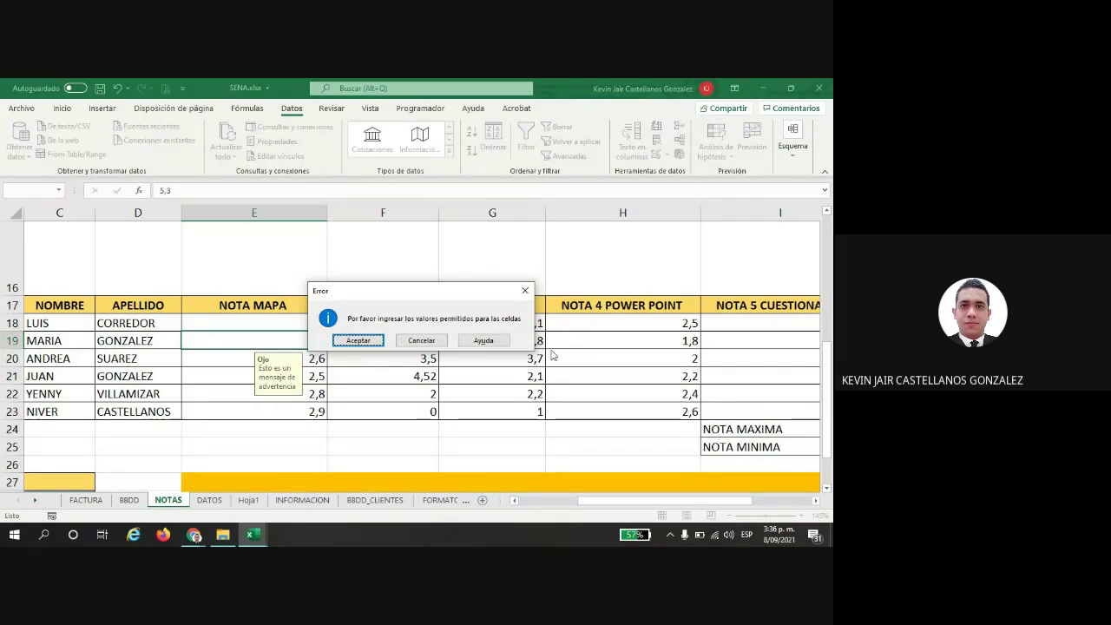
left_click(377, 342)
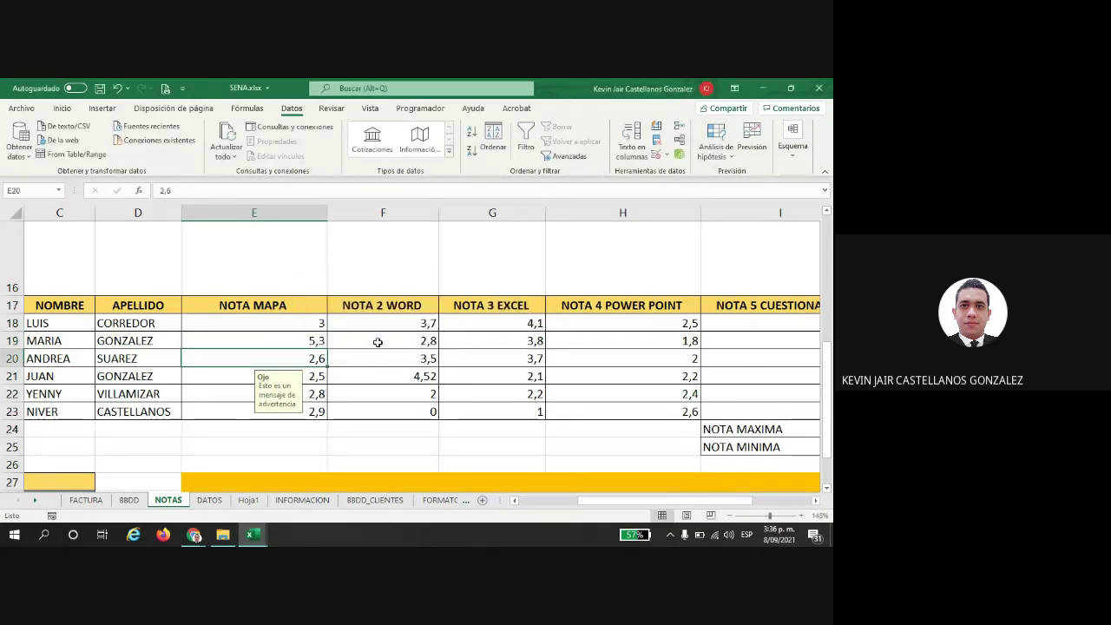
left_click(314, 343)
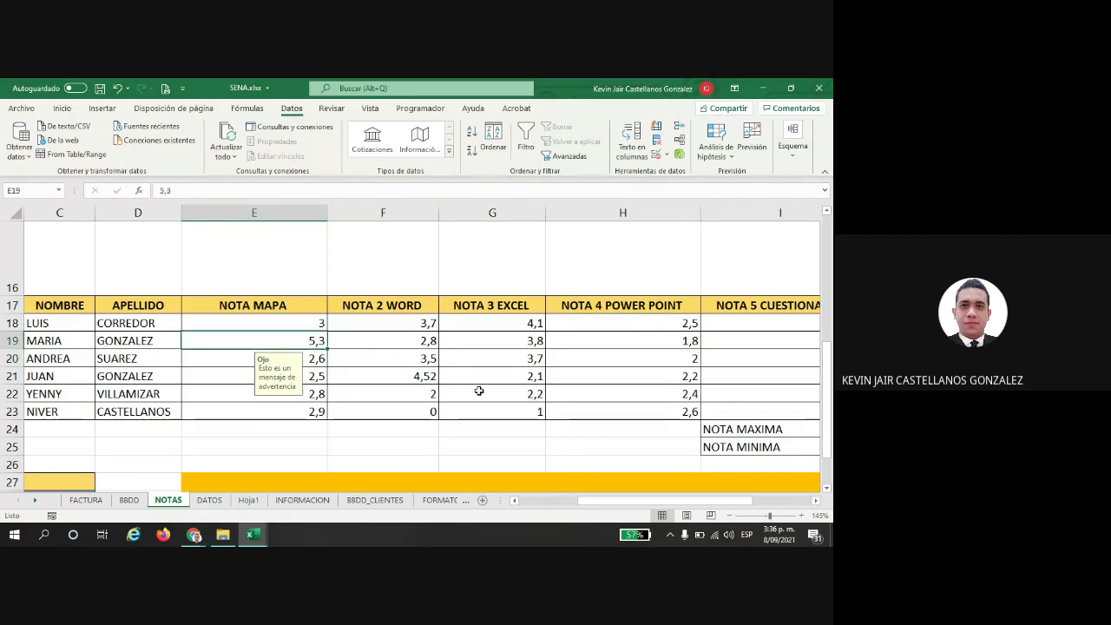
key("F2")
key("Return")
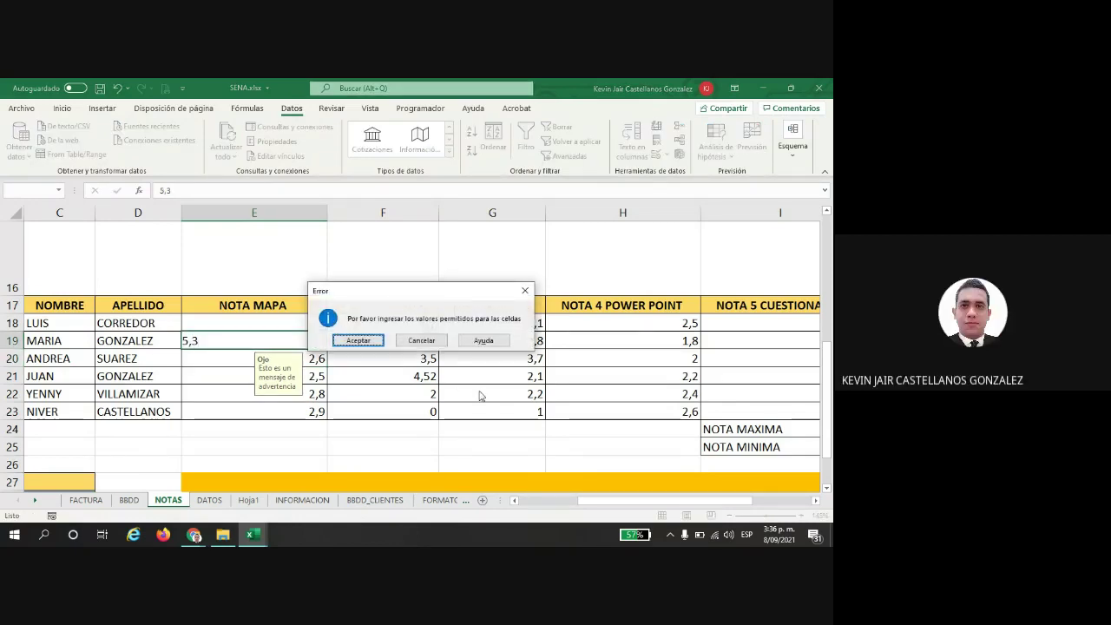
left_click(525, 290)
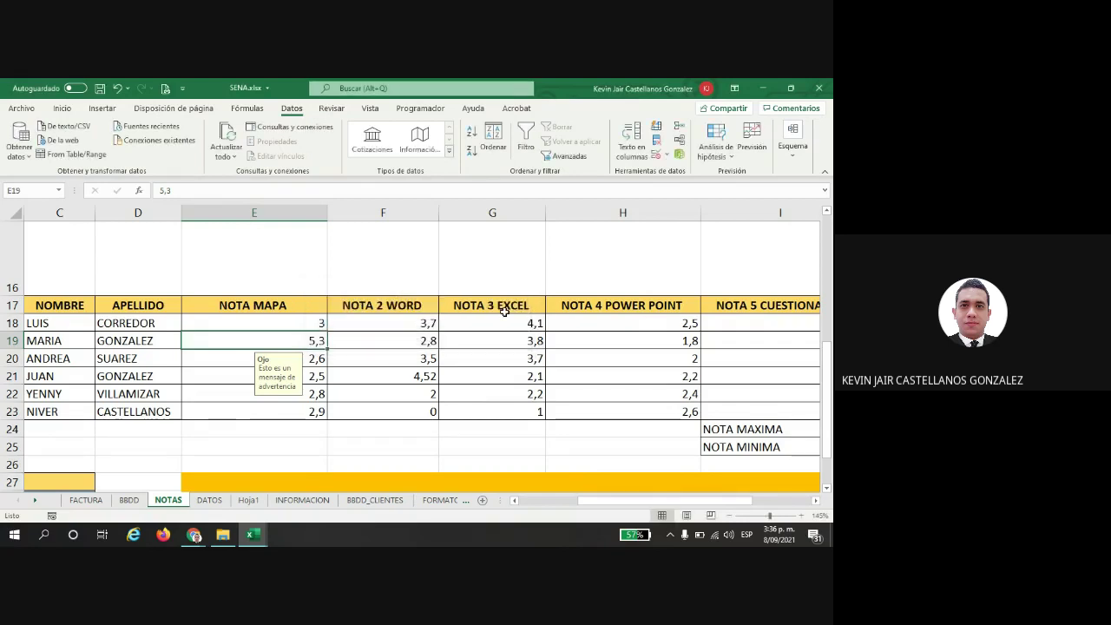
Step: Enter NOTA MAPA grades 2,5, 2,6, 3,5 and 2,8 in E19:E22
type("2,5")
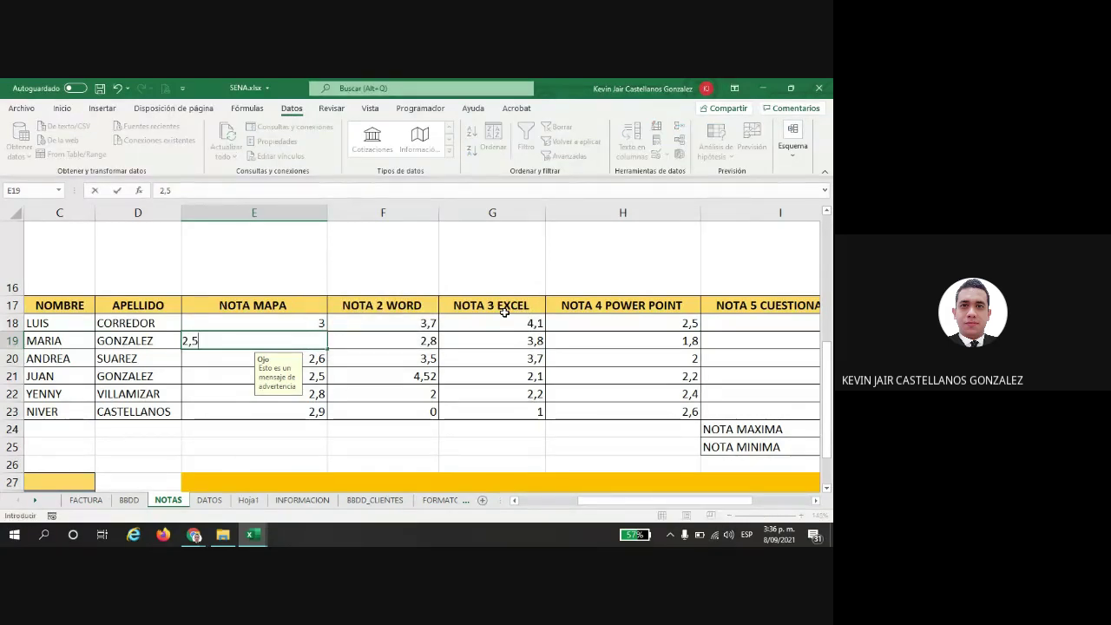
key("Return")
type("2,6")
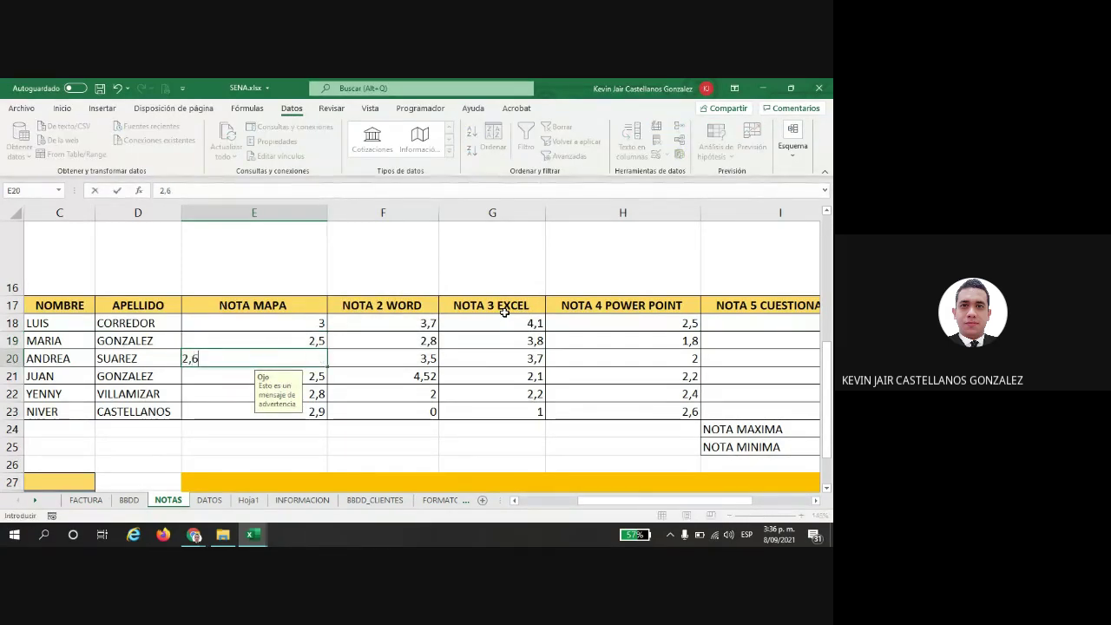
key("Return")
type("3,5")
key("Return")
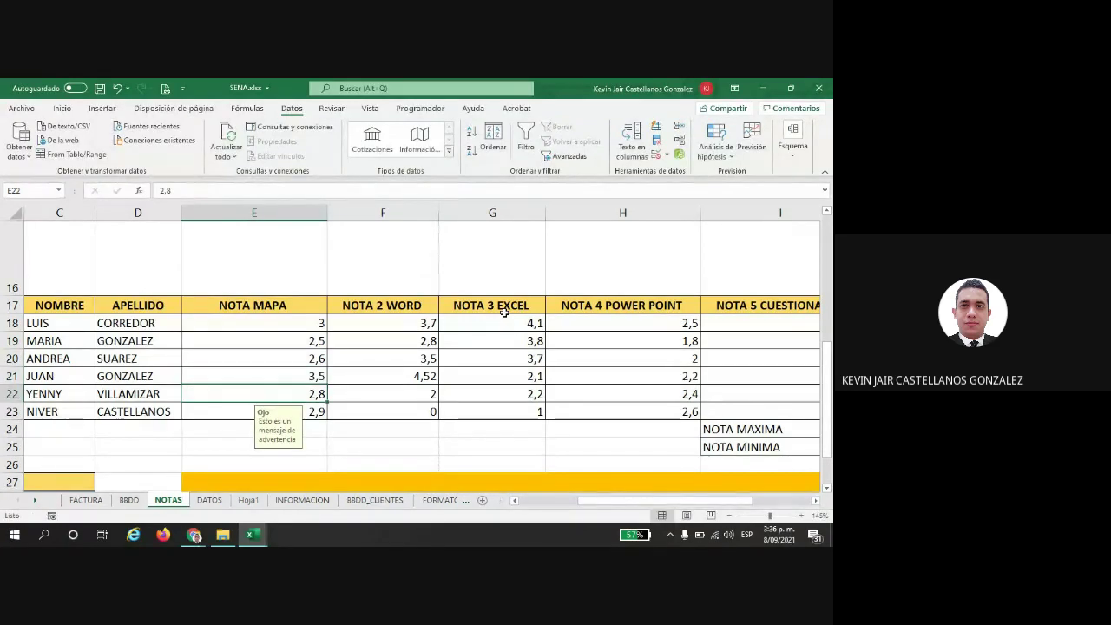
type("2,")
key("Return")
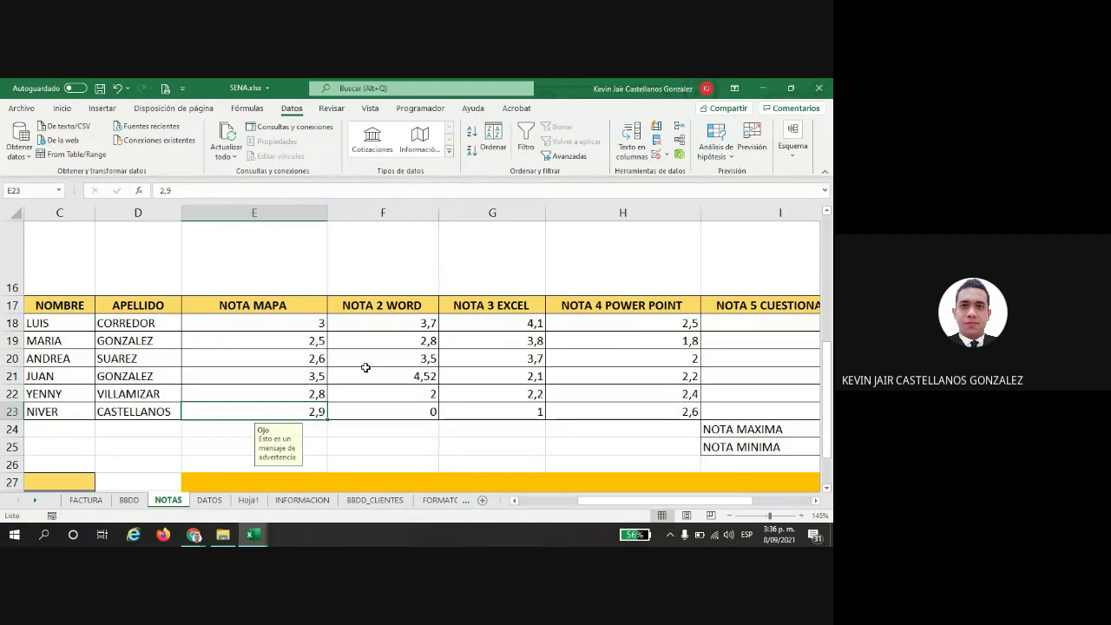
left_click(321, 344)
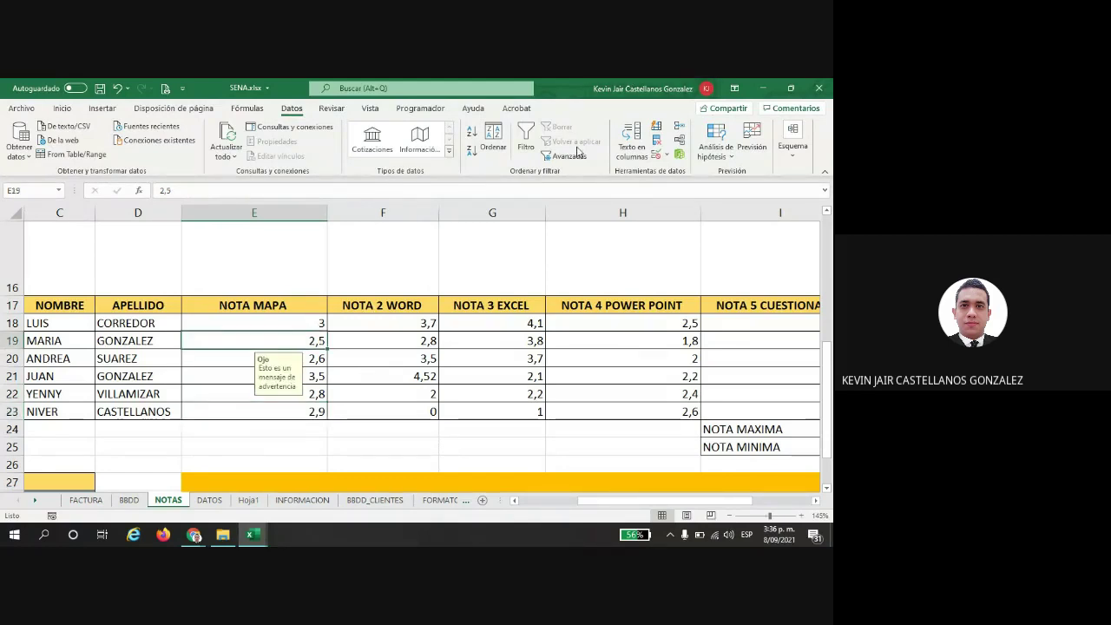
Step: Recheck that the alert style stays Información, then enter 3,5 in E19
left_click(658, 157)
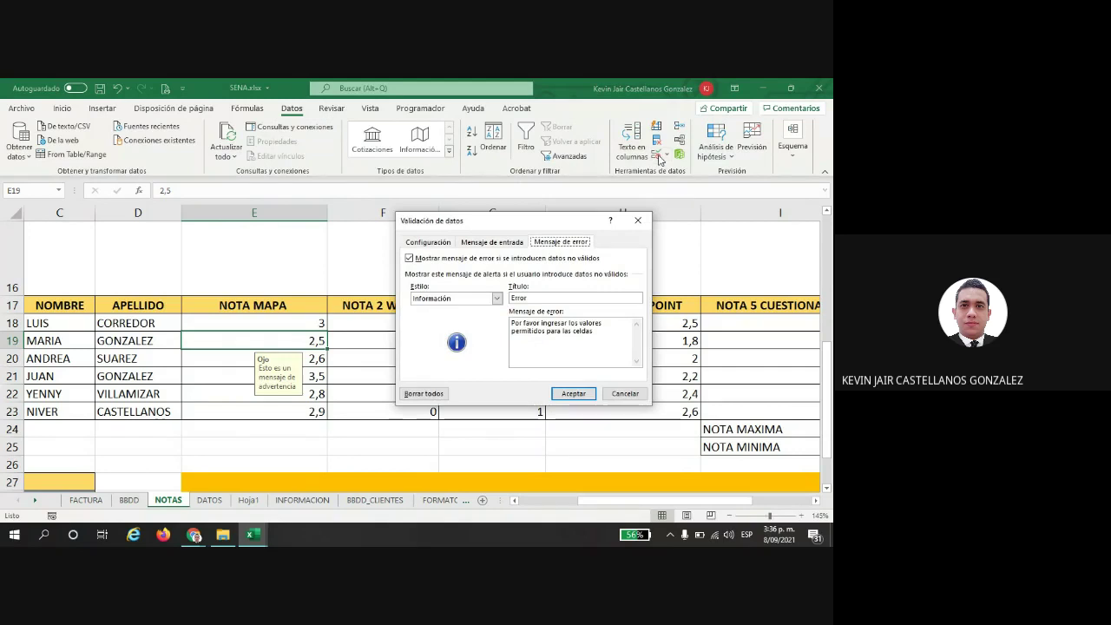
left_click(443, 299)
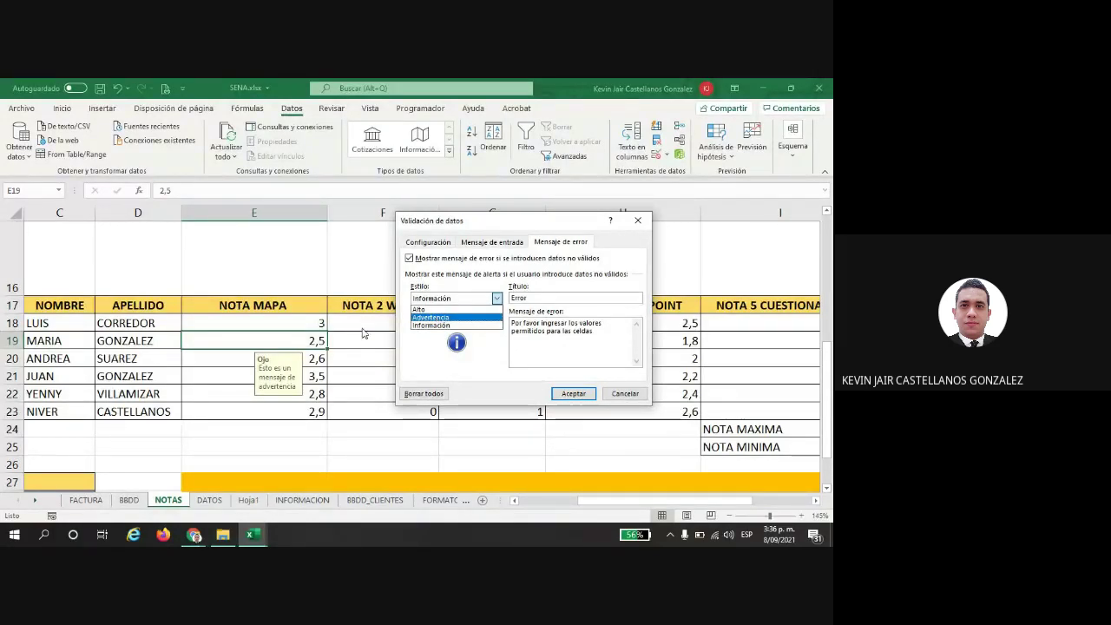
left_click(431, 325)
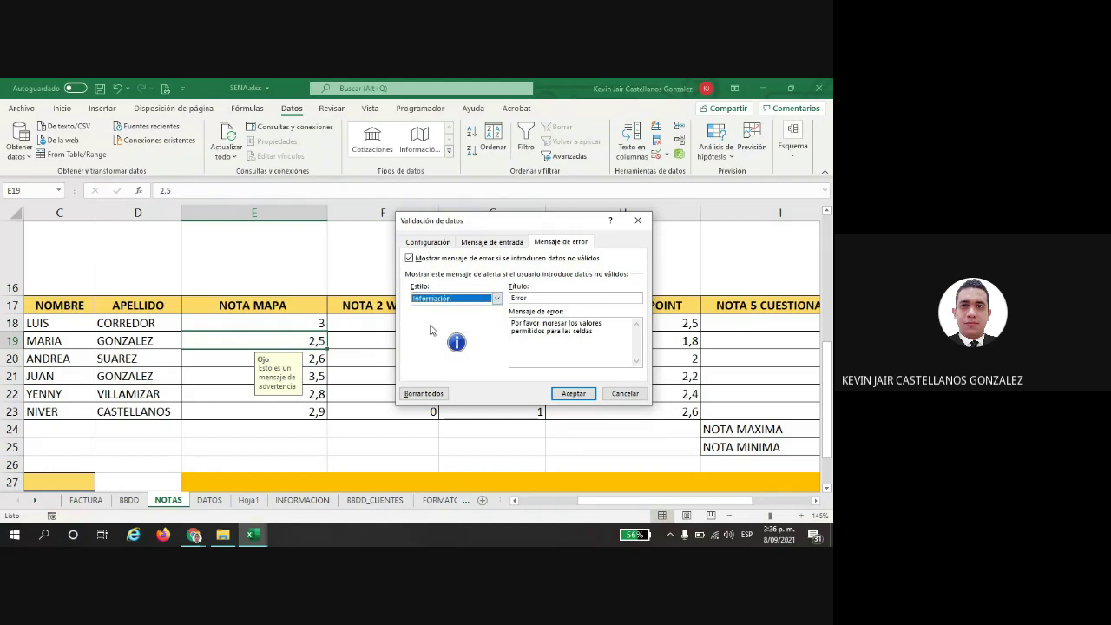
left_click(573, 393)
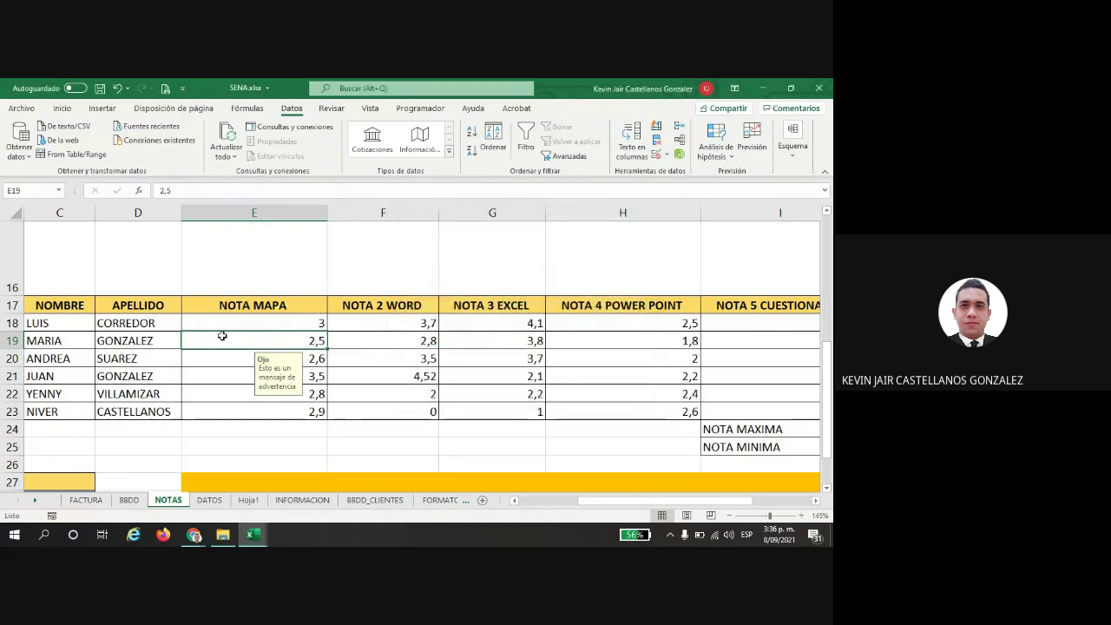
type("3,5")
key("Return")
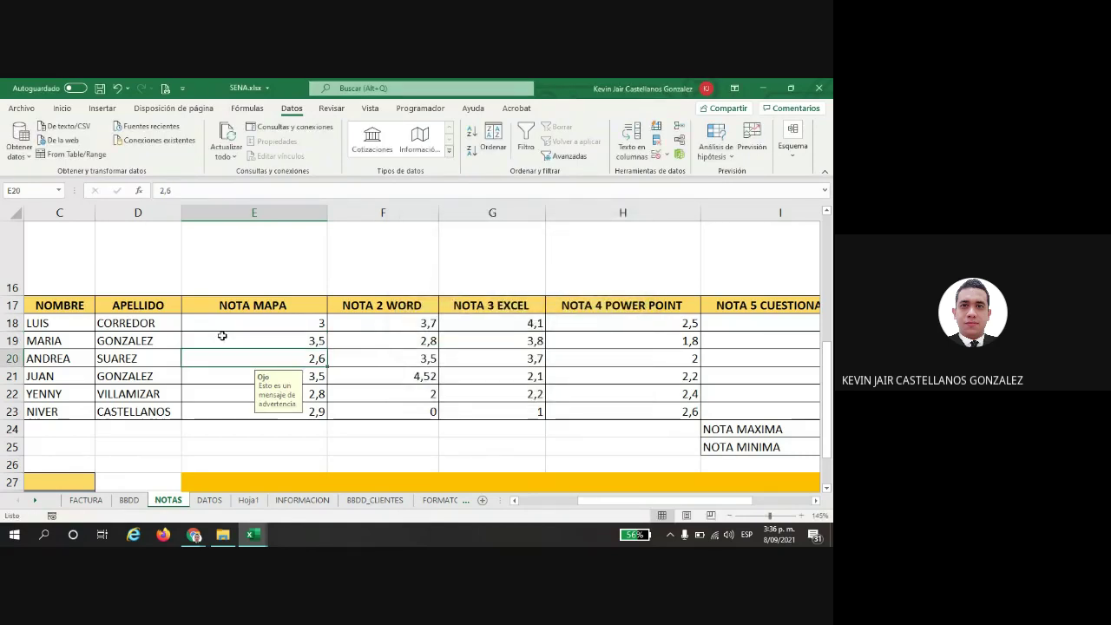
Step: Enter 5,2 in E19 and accept it despite the information alert
left_click(270, 333)
type("5,2")
key("Return")
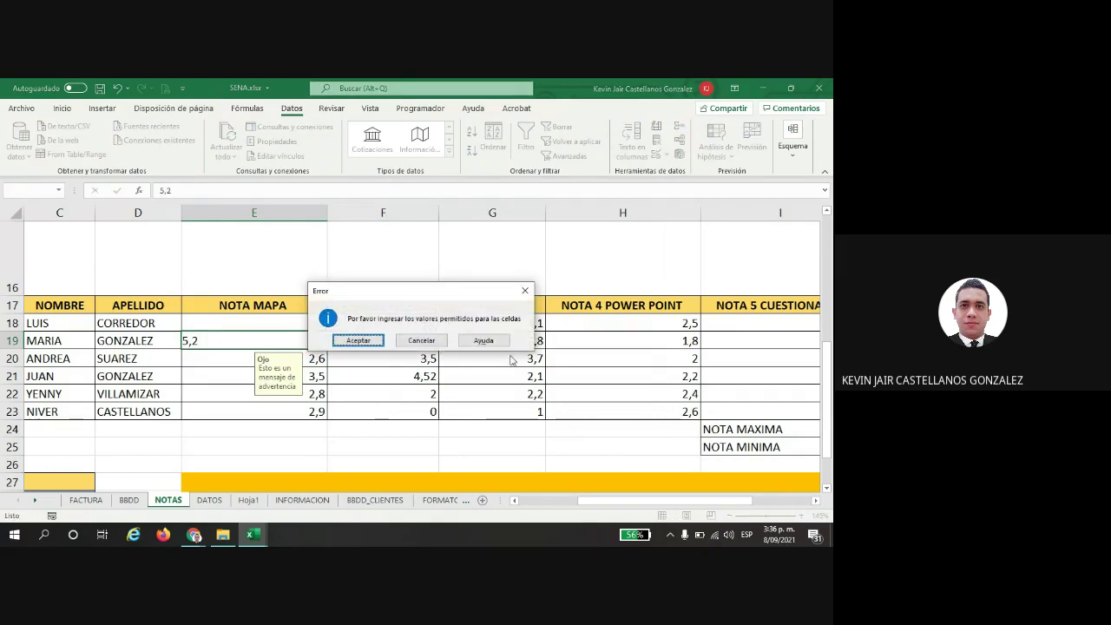
left_click(358, 340)
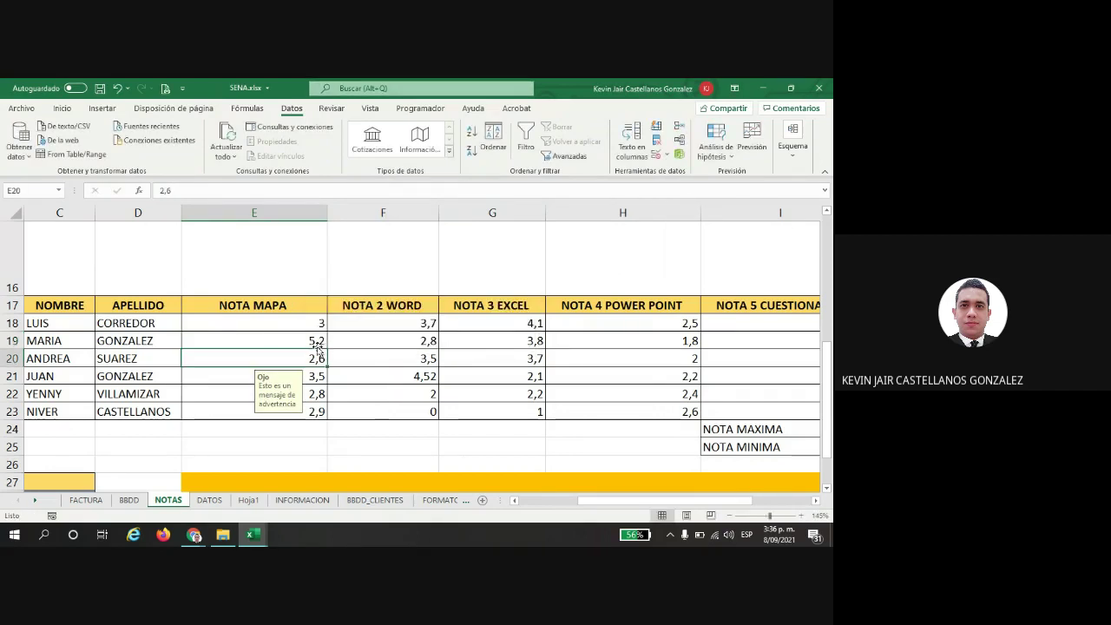
left_click(309, 335)
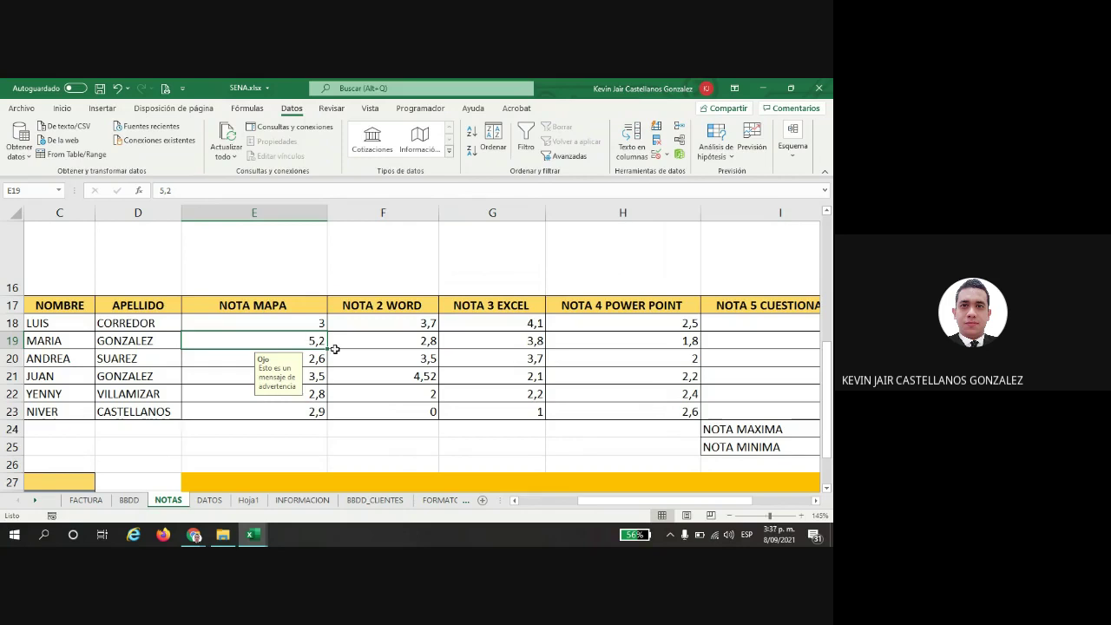
Step: Select the grade cells and open Data Validation, clearing the mixed existing rules
left_click_drag(265, 323, 635, 415)
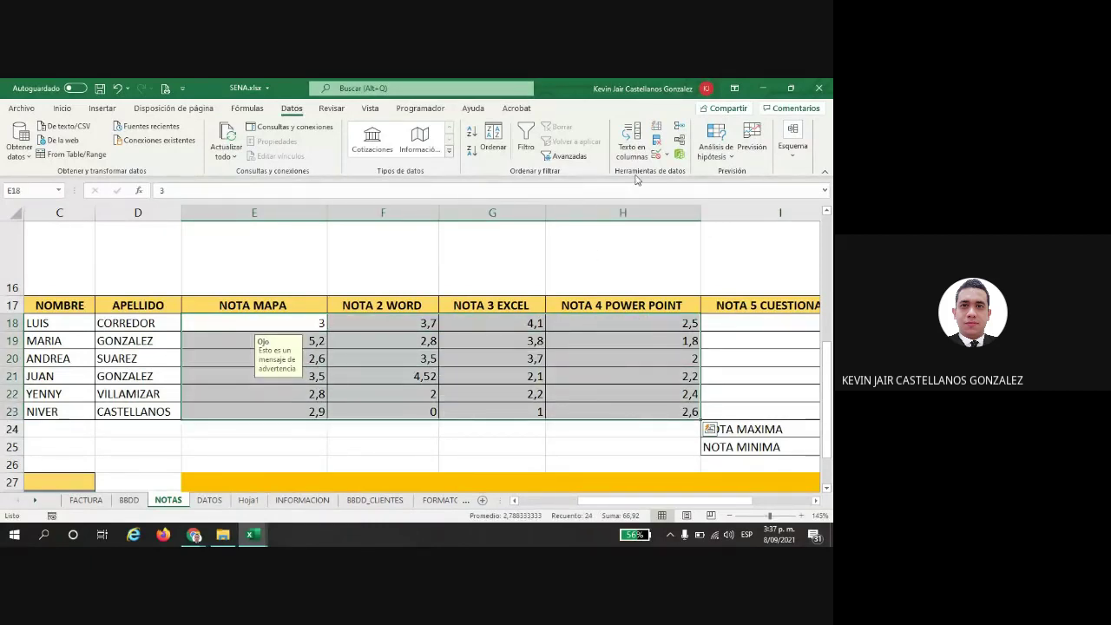
left_click(666, 155)
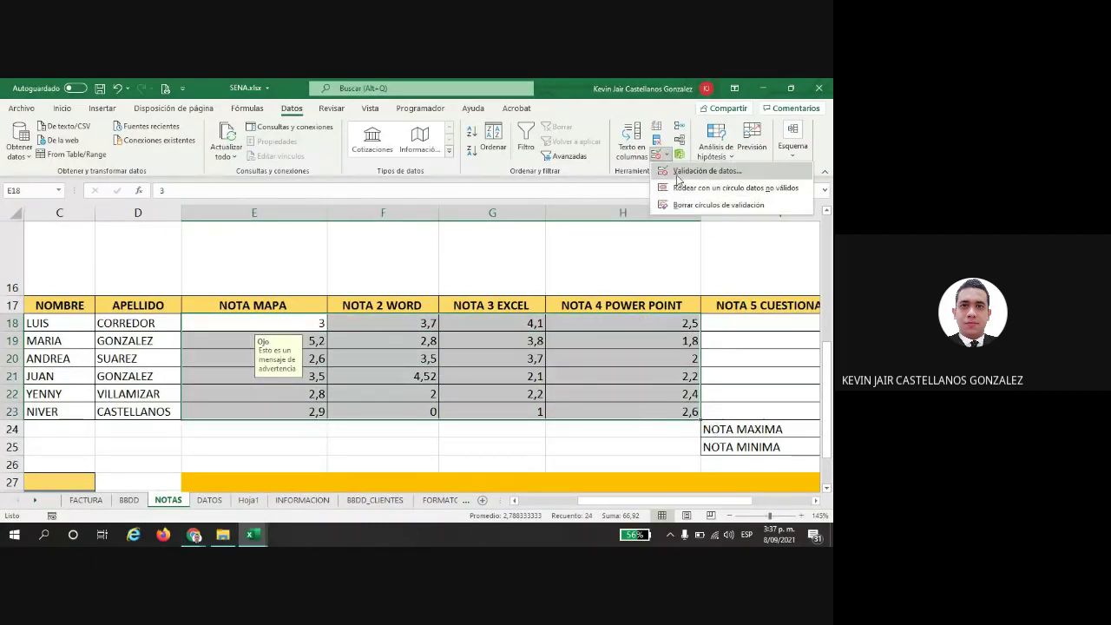
left_click(678, 177)
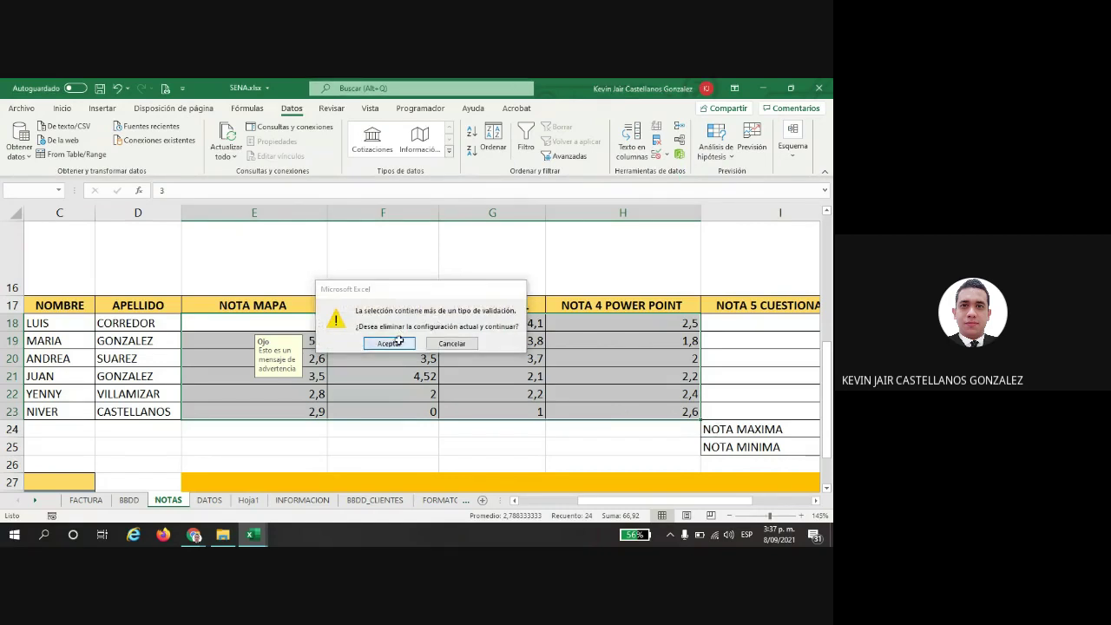
left_click(438, 344)
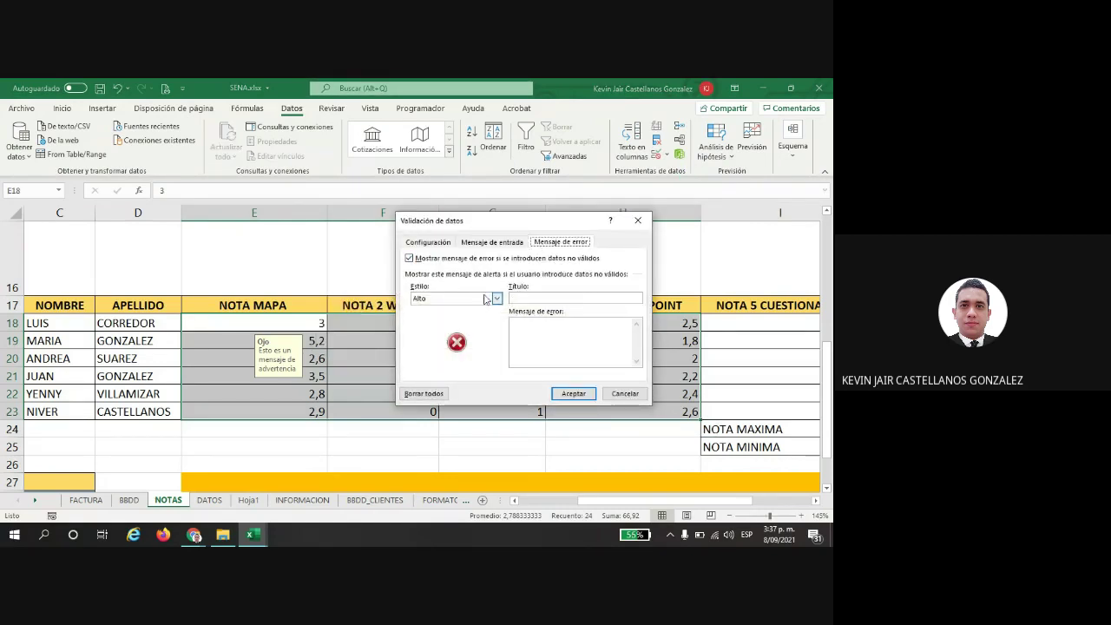
left_click(508, 243)
left_click(427, 243)
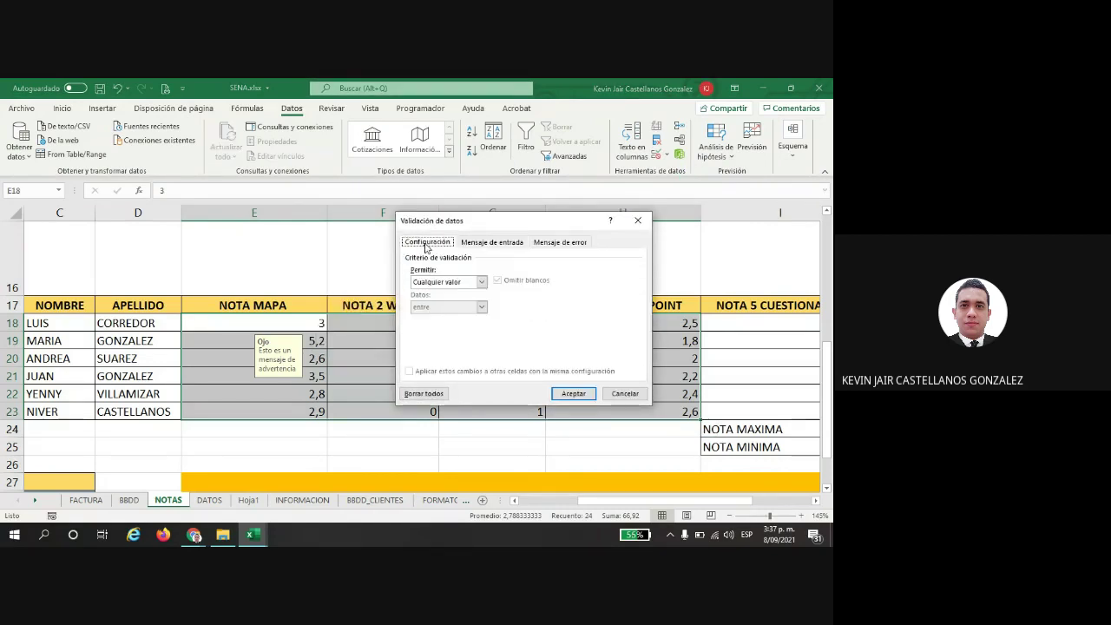
left_click(637, 221)
left_click(656, 155)
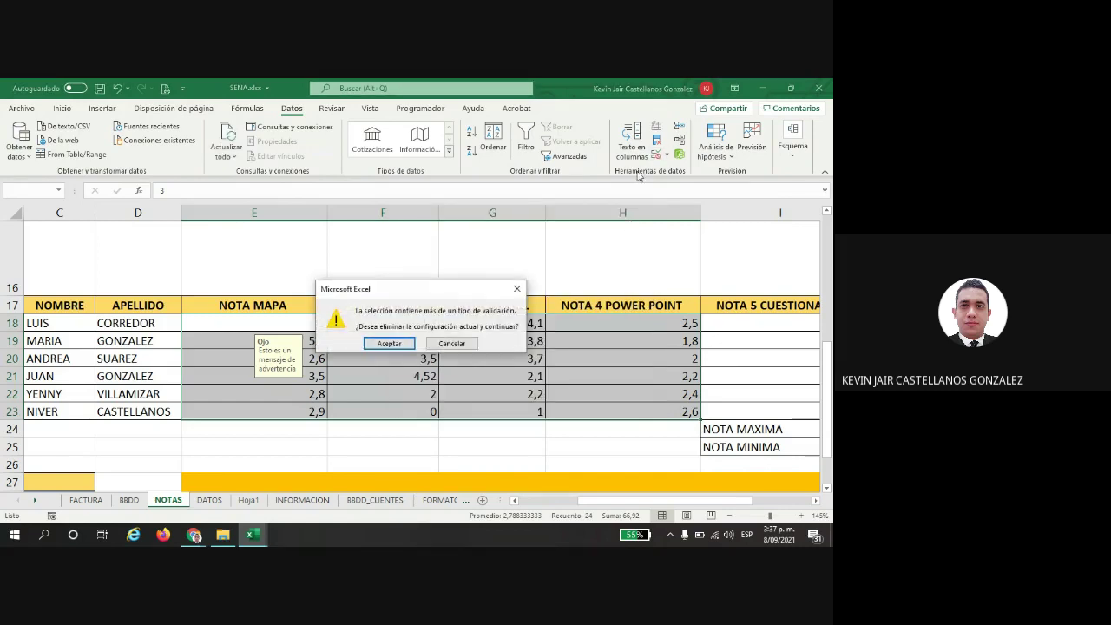
left_click(517, 288)
Step: For E18:H23, allow decimal values with a minimum of 0
left_click_drag(321, 323, 601, 412)
left_click(657, 155)
left_click(389, 343)
left_click(449, 281)
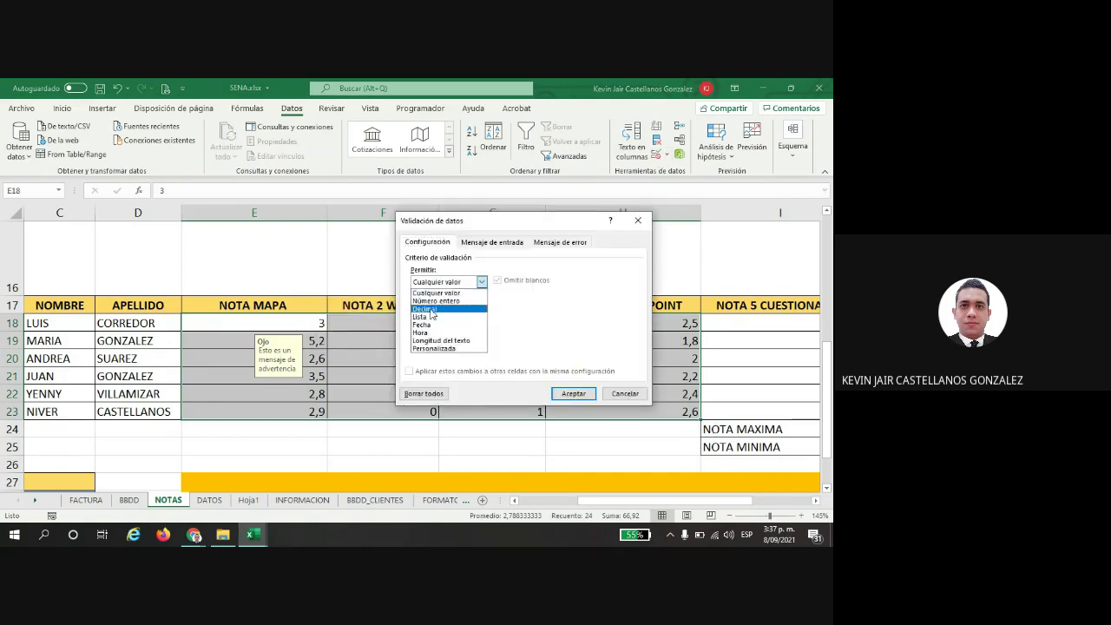
left_click(431, 310)
left_click(440, 331)
type("0")
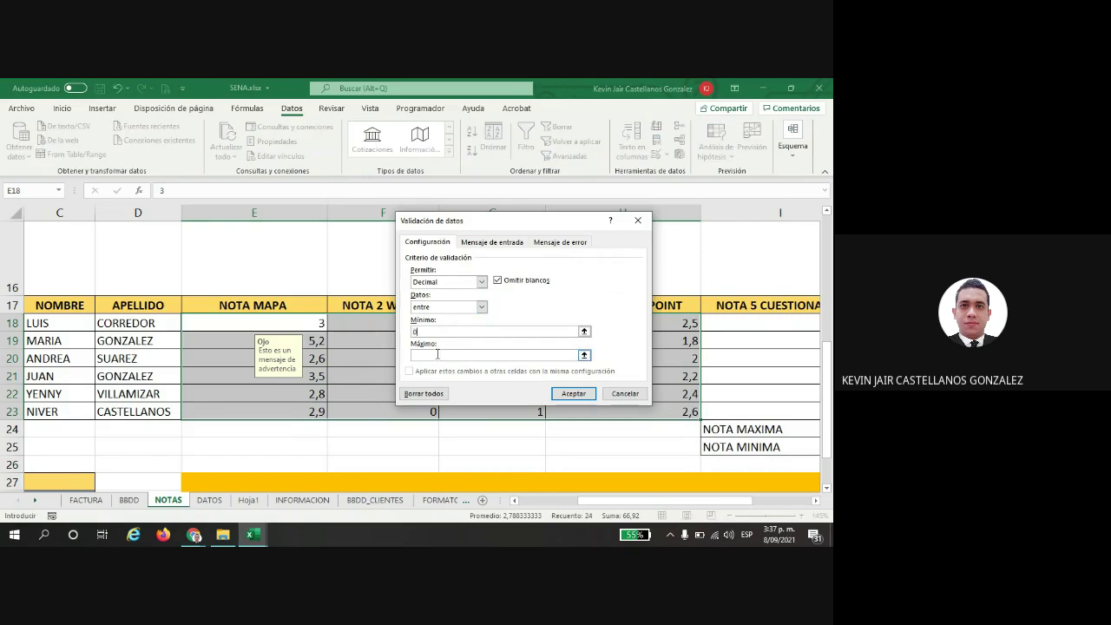
Step: Set the error alert to Alto style with a title, and apply the rule
left_click(466, 246)
left_click(545, 246)
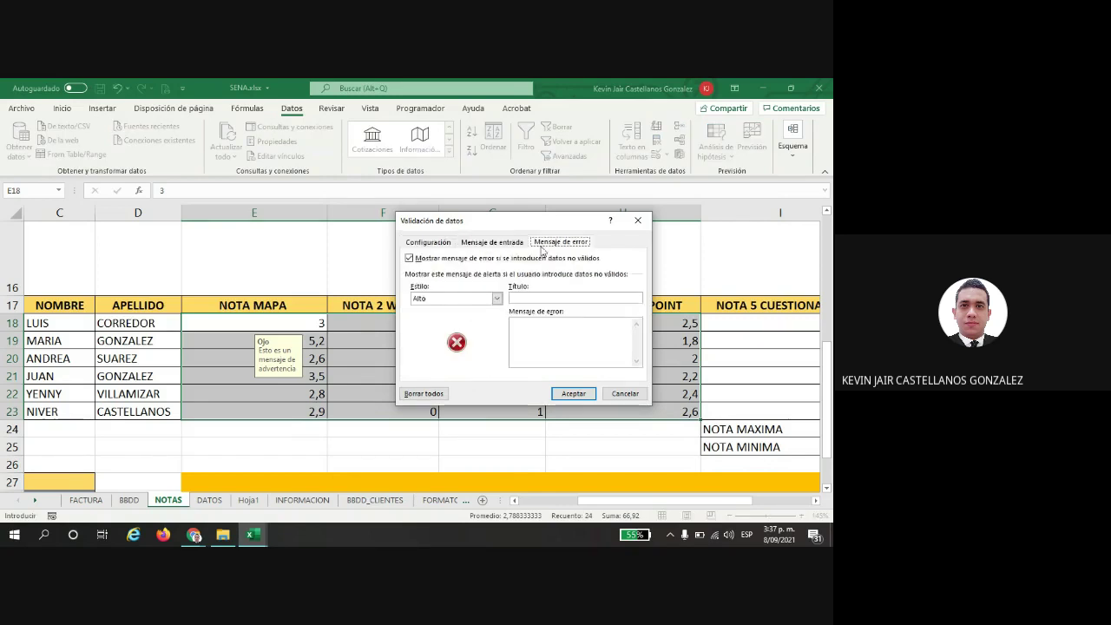
left_click(439, 300)
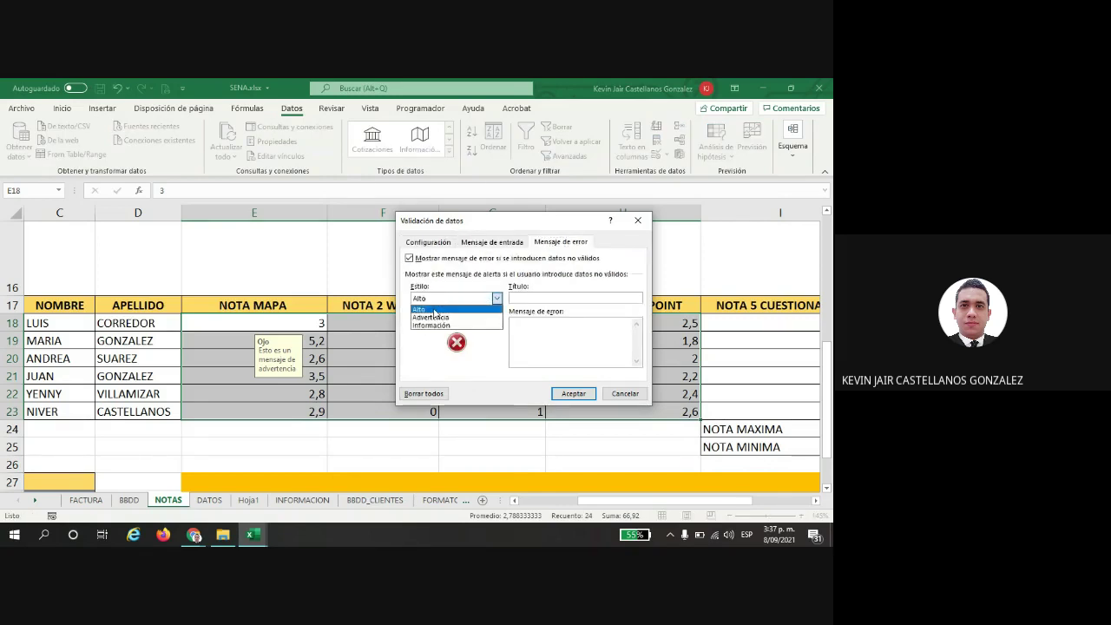
left_click(434, 310)
left_click(537, 298)
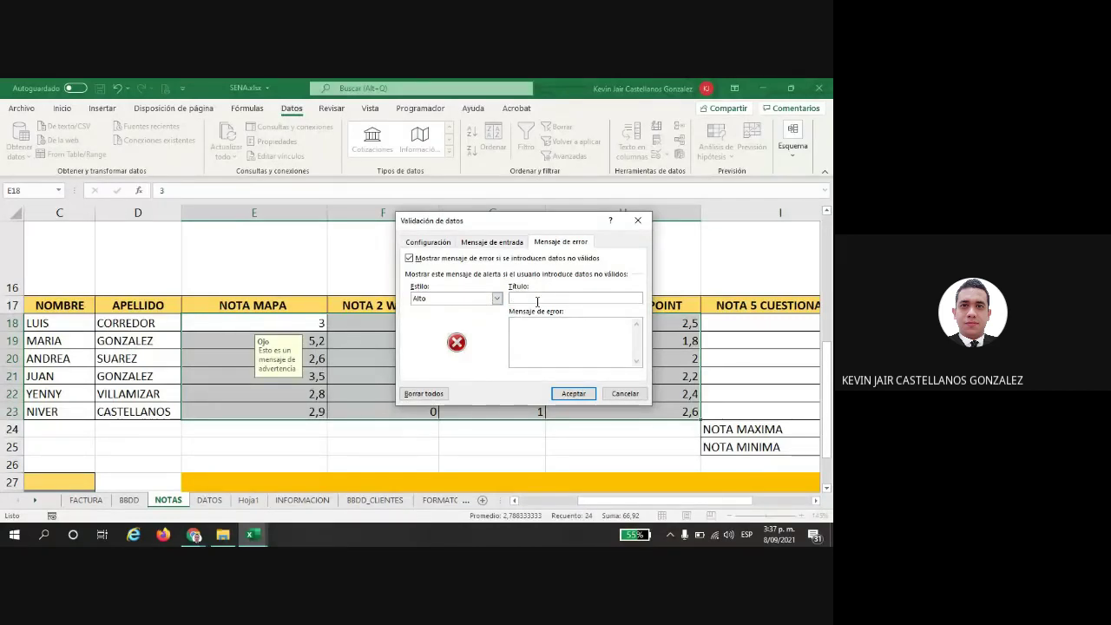
type("Eeero")
key("BackSpace")
type("ensaje")
left_click(573, 393)
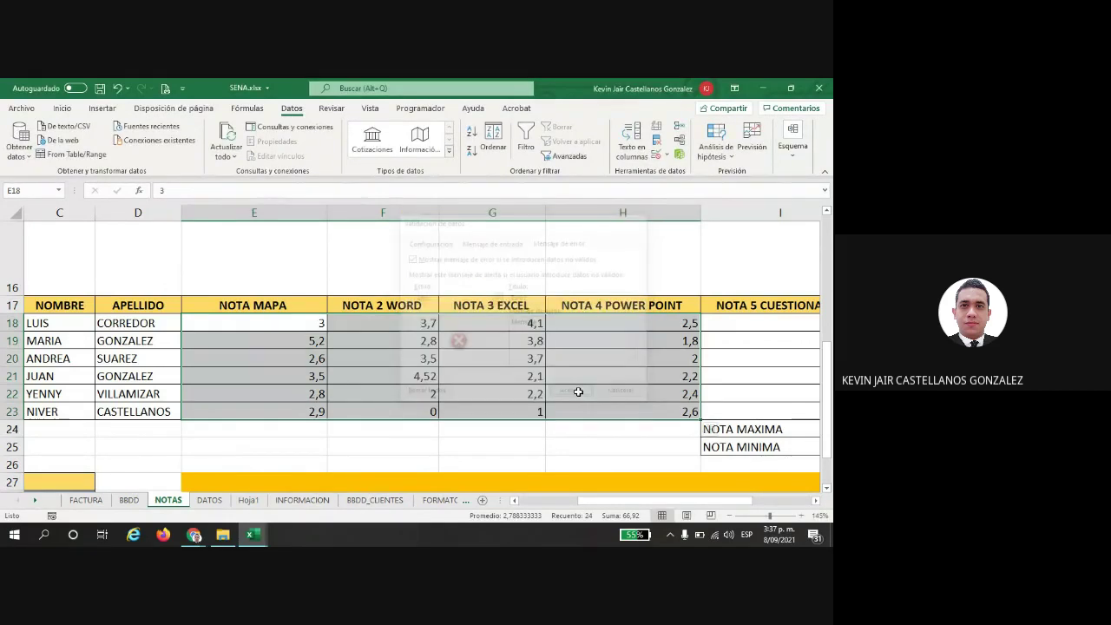
Step: Confirm E19 rejects 5,3, then enter 2,5 there
left_click(287, 339)
type("5,3")
key("Return")
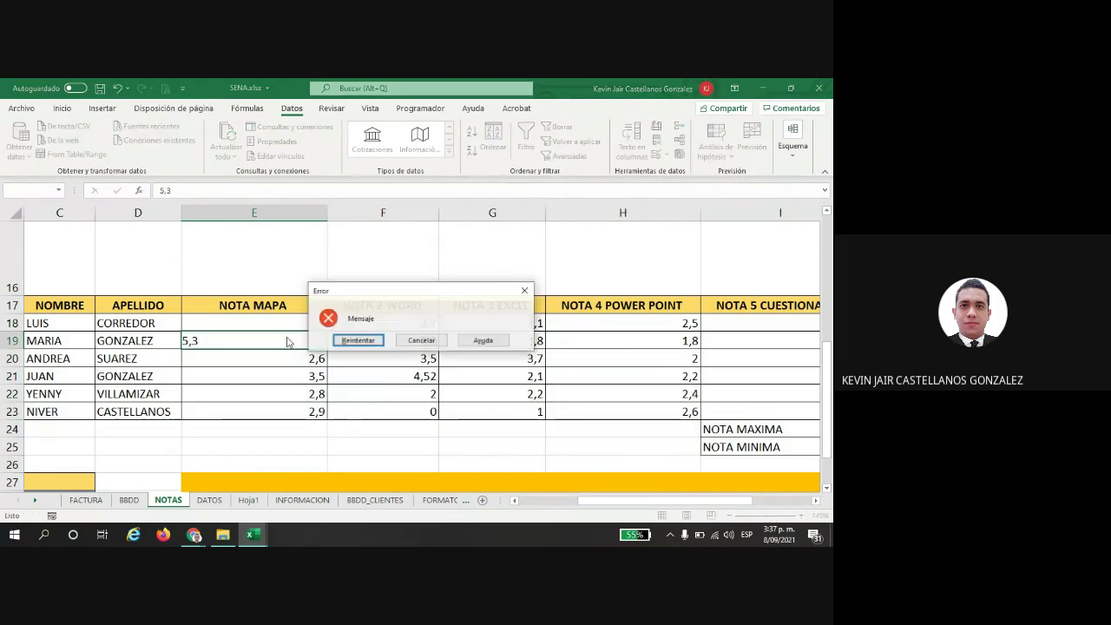
left_click_drag(424, 300, 402, 299)
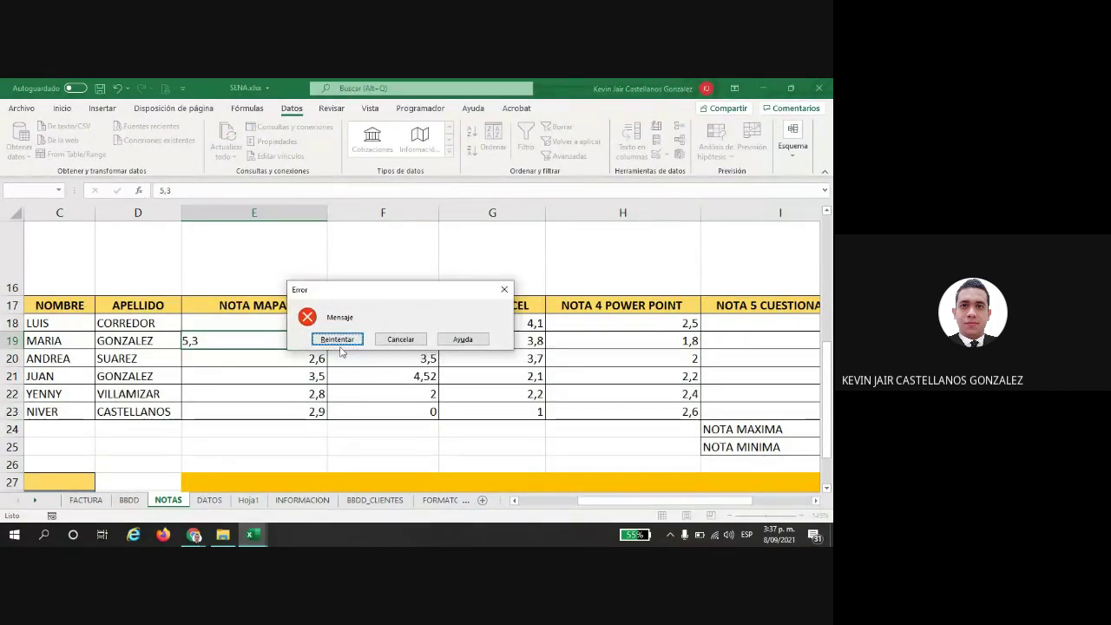
left_click(350, 342)
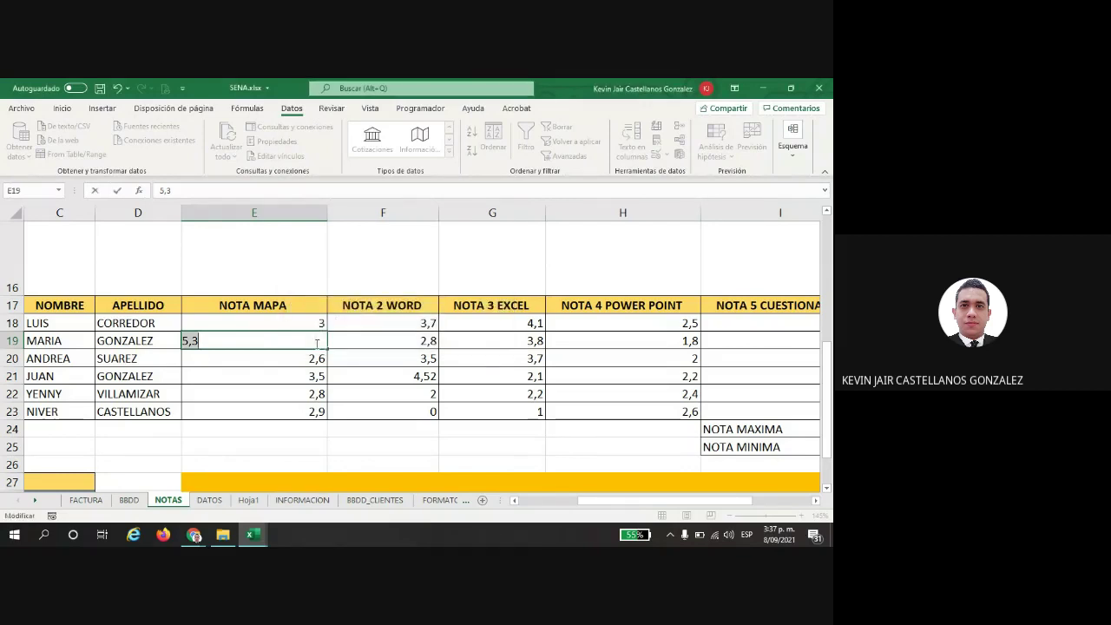
key("Return")
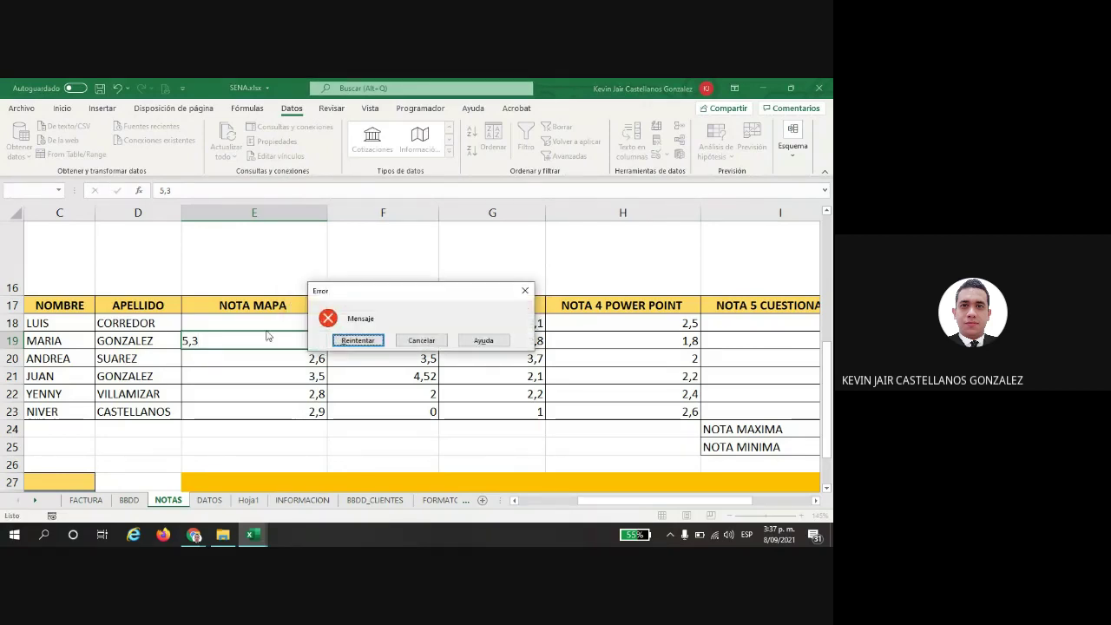
left_click(422, 341)
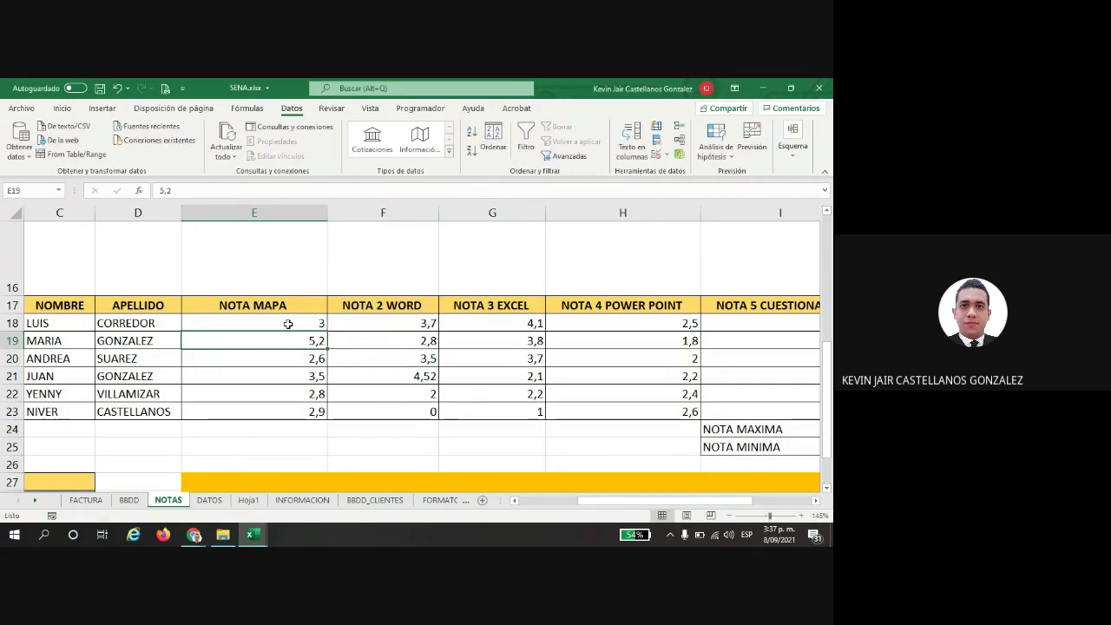
type("2,5")
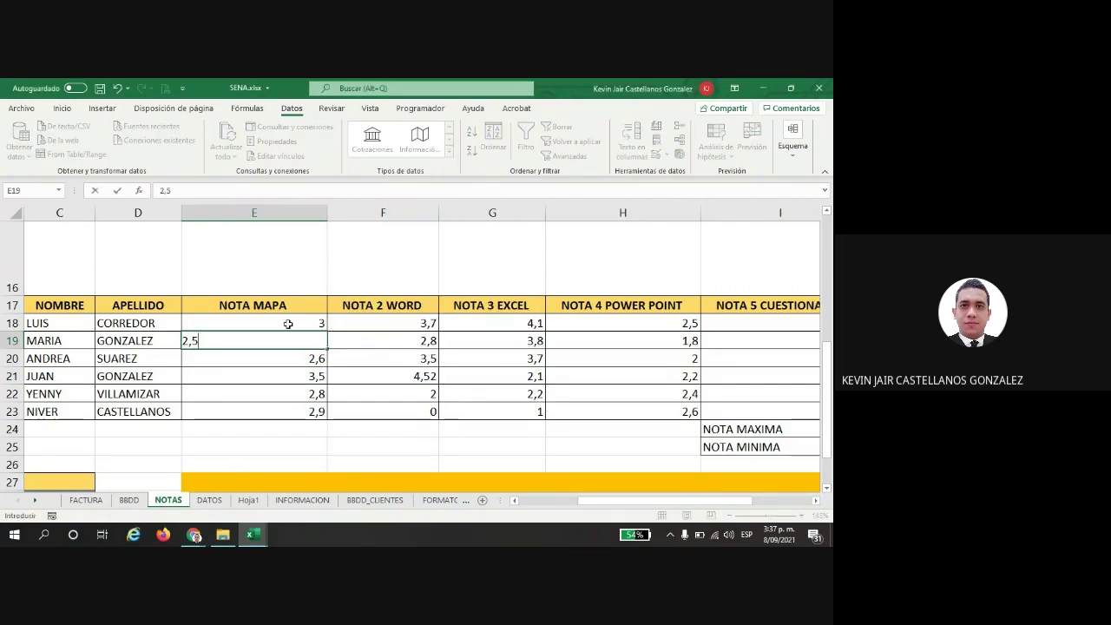
key("Return")
Step: Confirm E19 also rejects 5,1, cancelling the entry
left_click(291, 347)
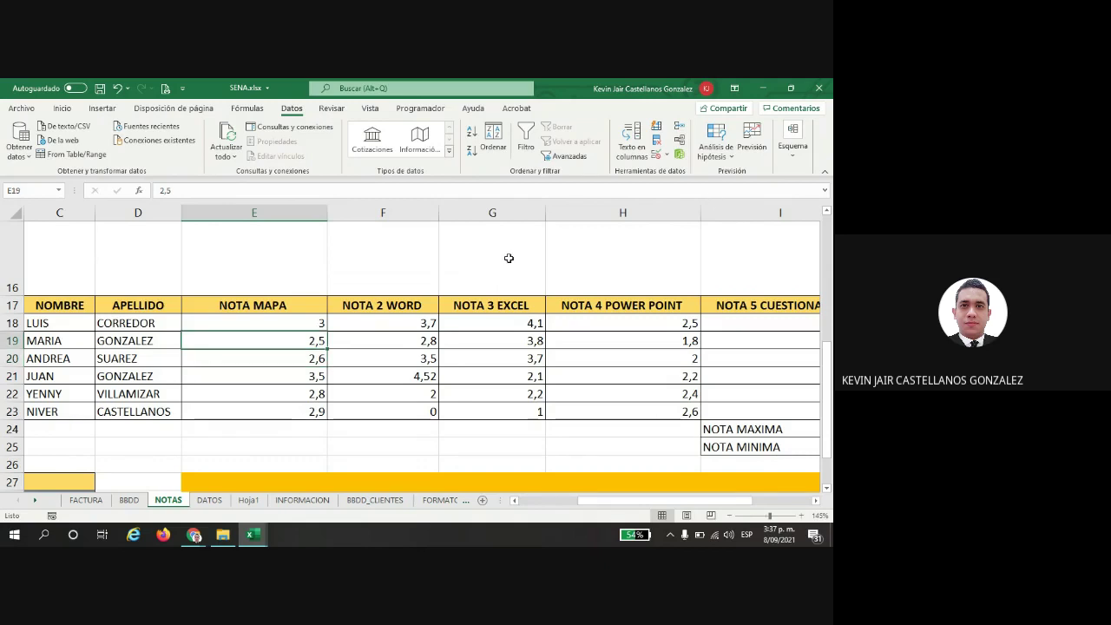
type("5,1")
key("Return")
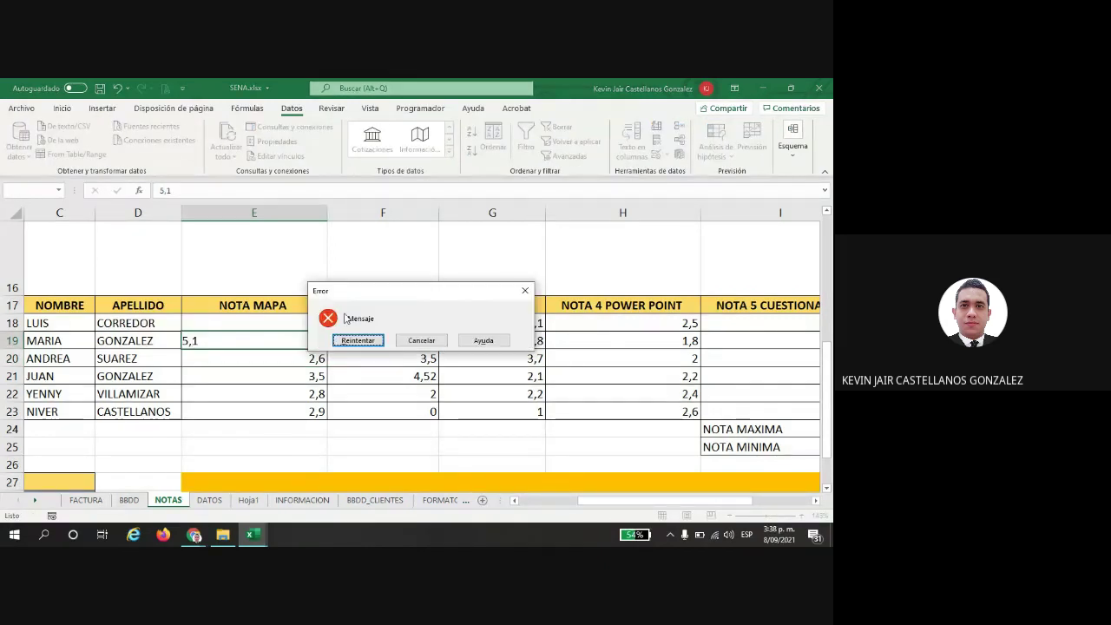
left_click(372, 339)
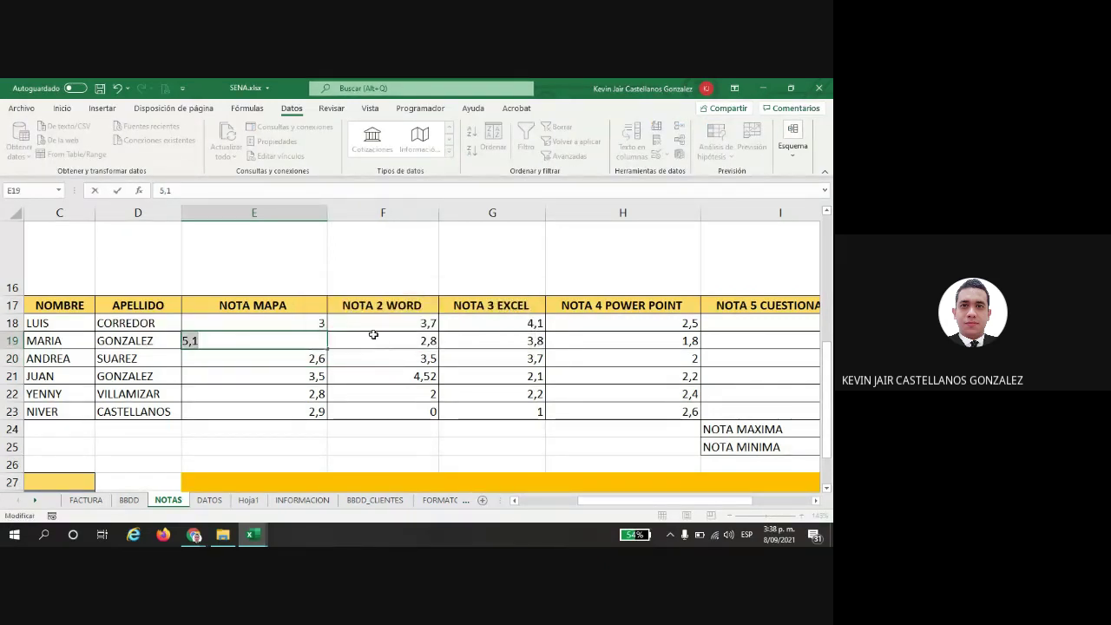
key("Return")
left_click(372, 339)
key("Return")
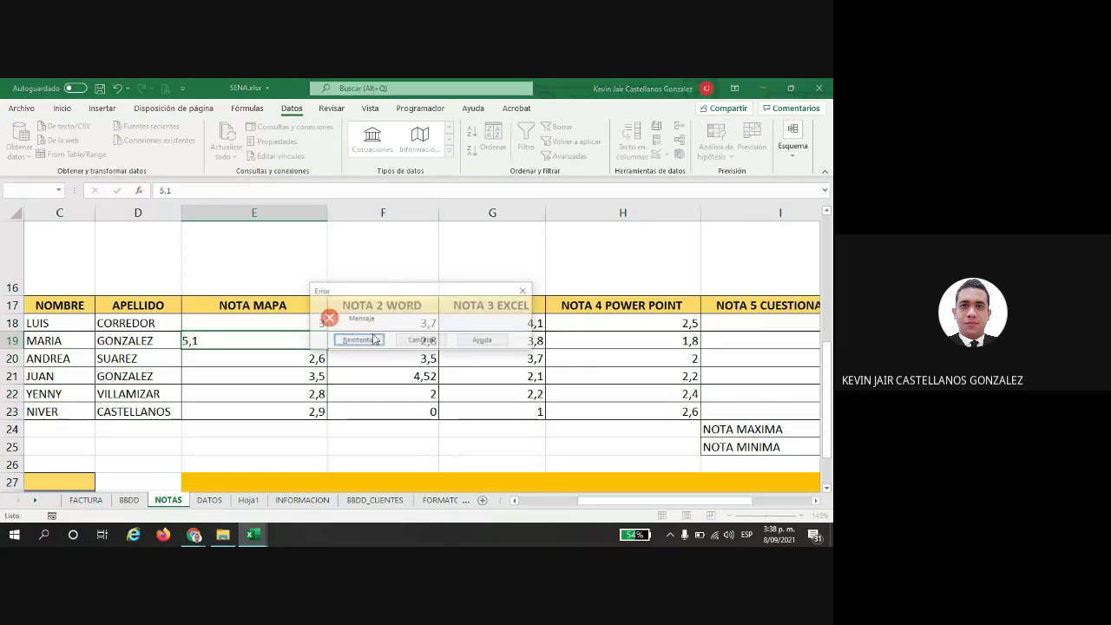
key("Escape")
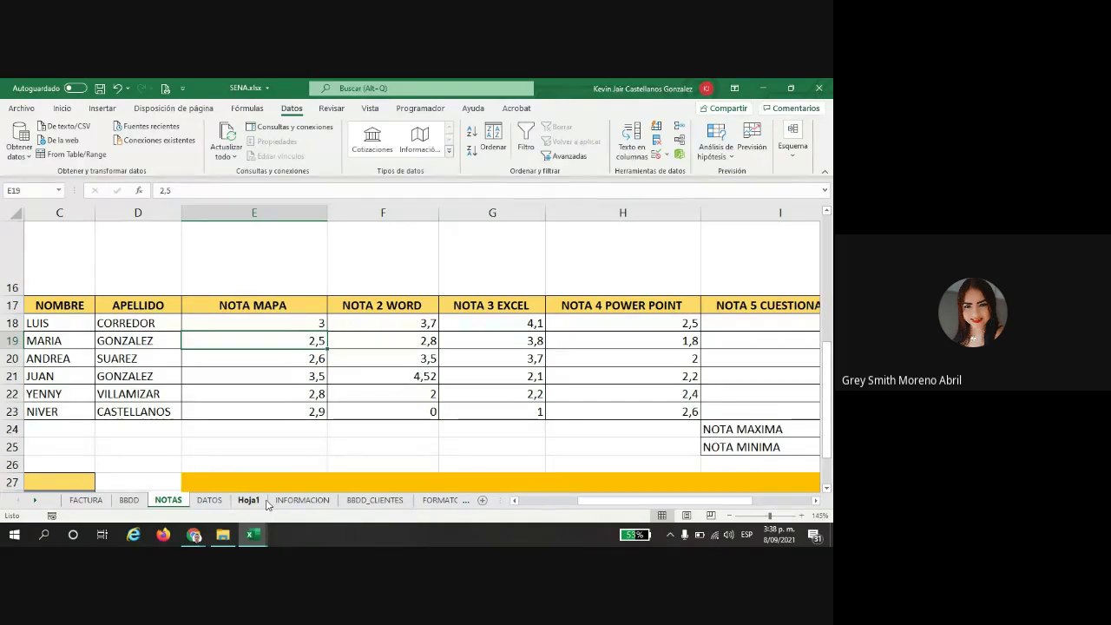
Step: Clear the existing average formula from J18
left_click_drag(579, 504, 697, 504)
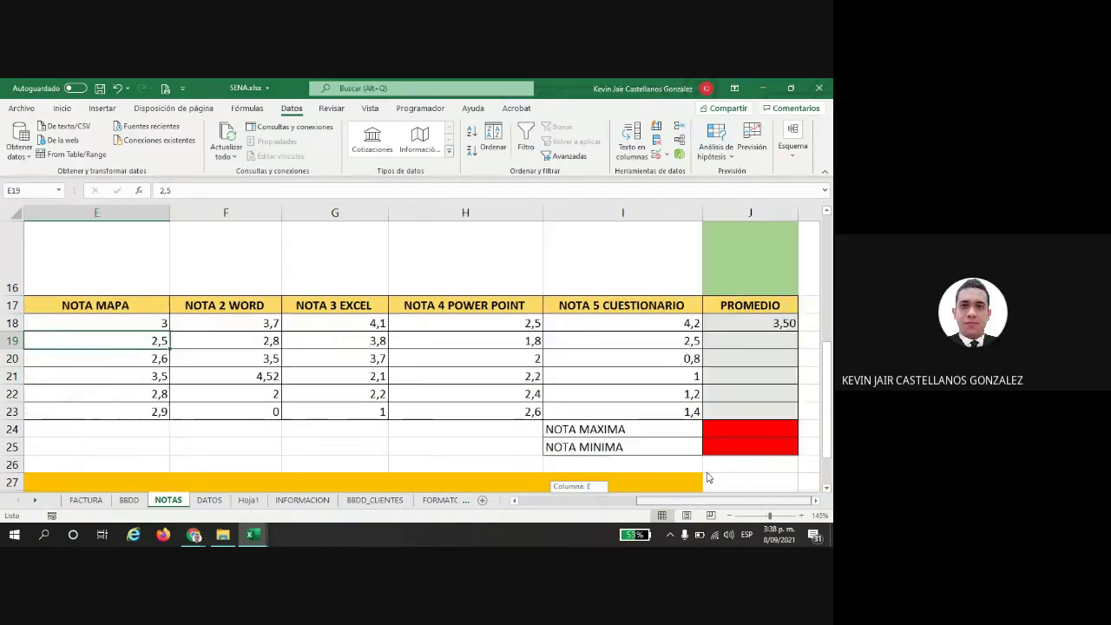
left_click(732, 322)
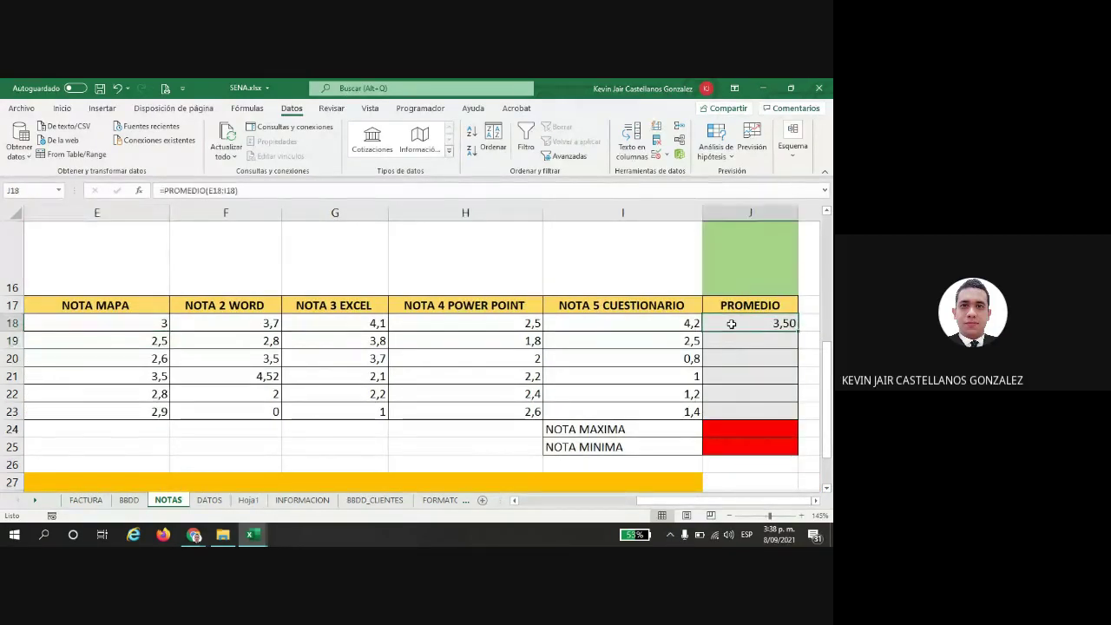
key("Delete")
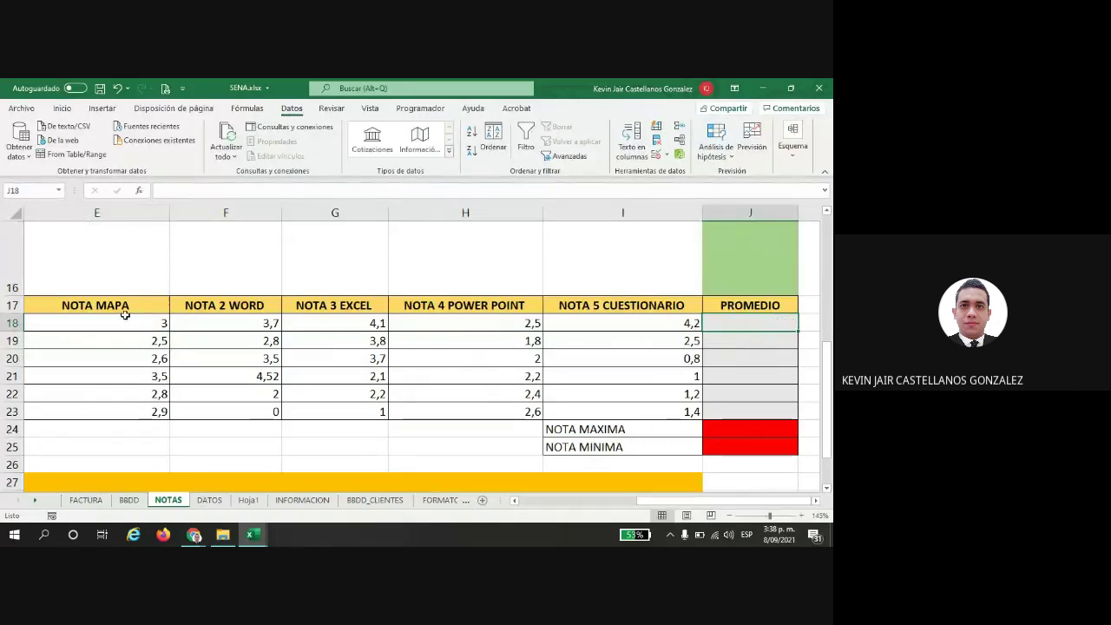
Step: Review the five NOTA column headers and the first student's grades in E18:I18
left_click_drag(125, 316, 603, 317)
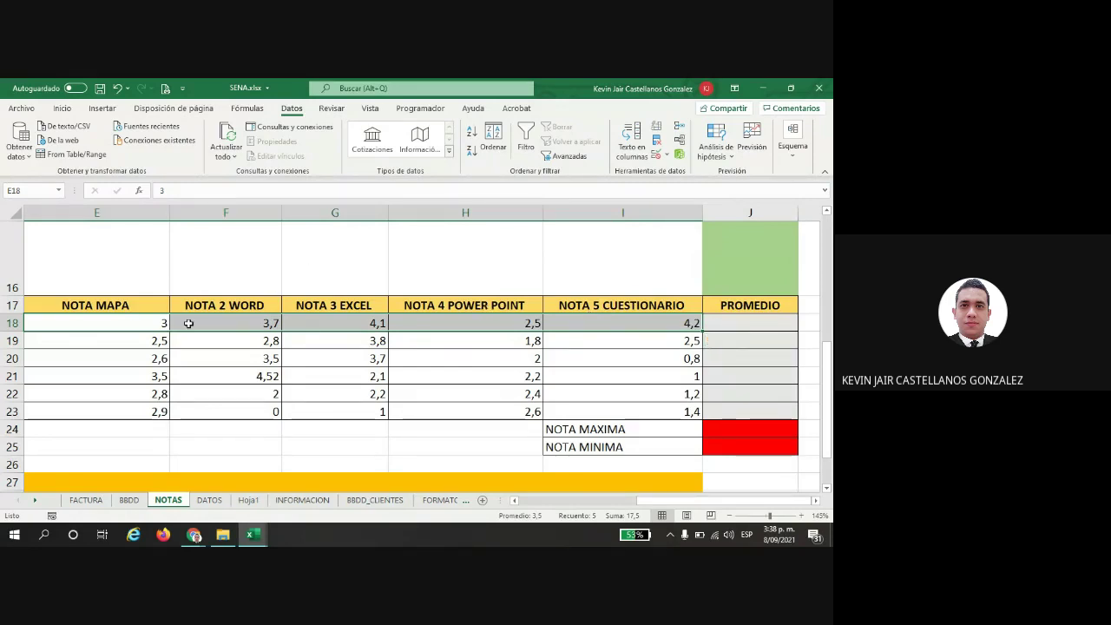
left_click(140, 298)
left_click(217, 301)
left_click(368, 301)
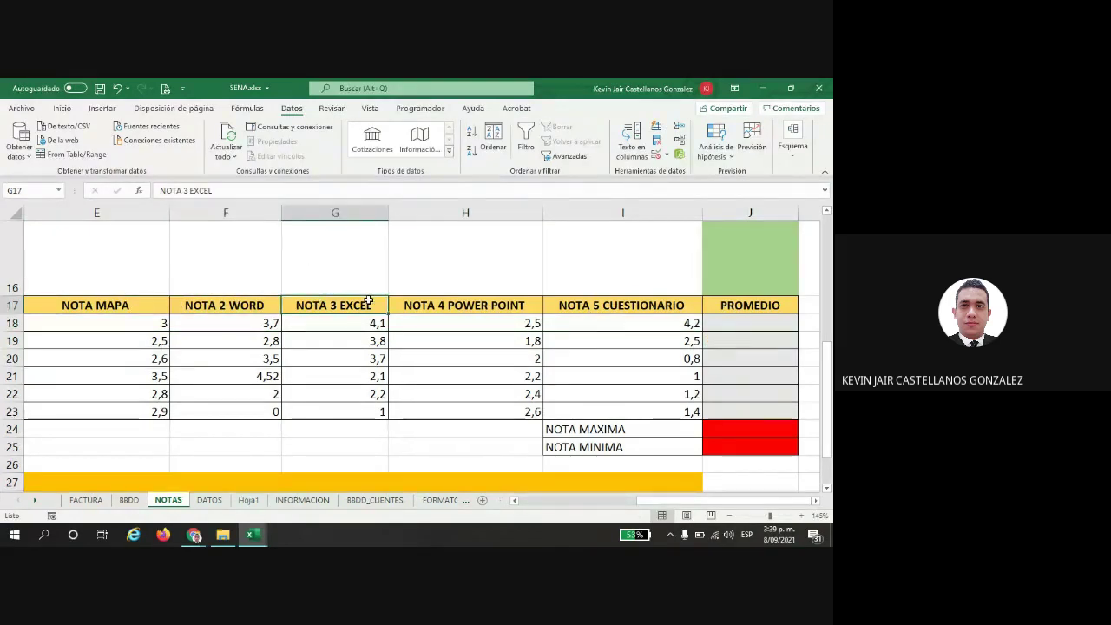
left_click(486, 304)
left_click(593, 308)
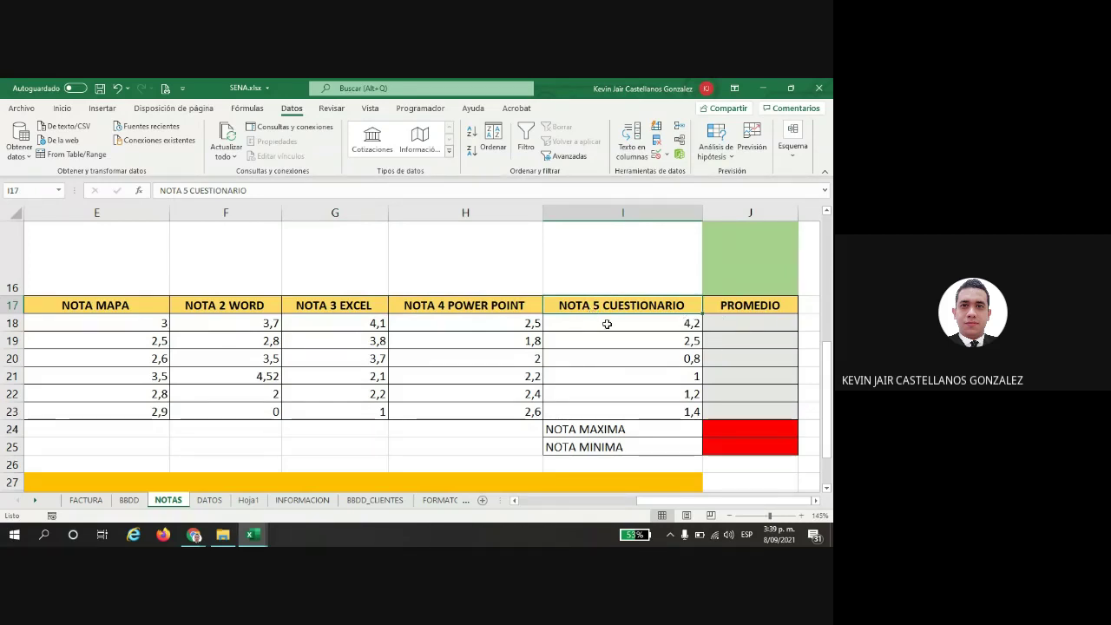
left_click(137, 323)
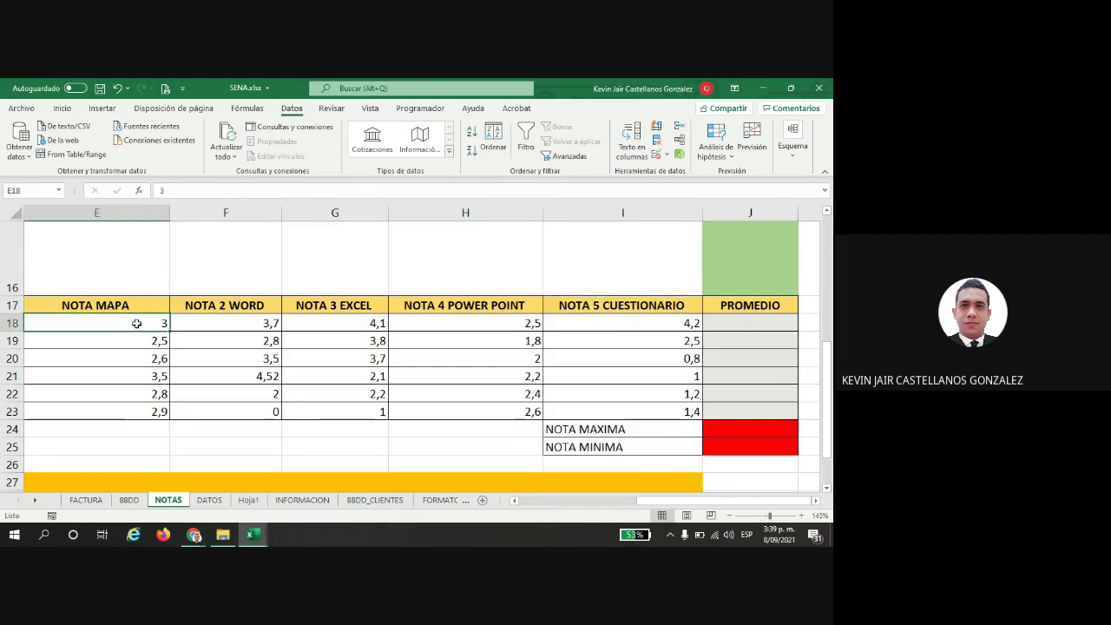
left_click(209, 323)
left_click(382, 322)
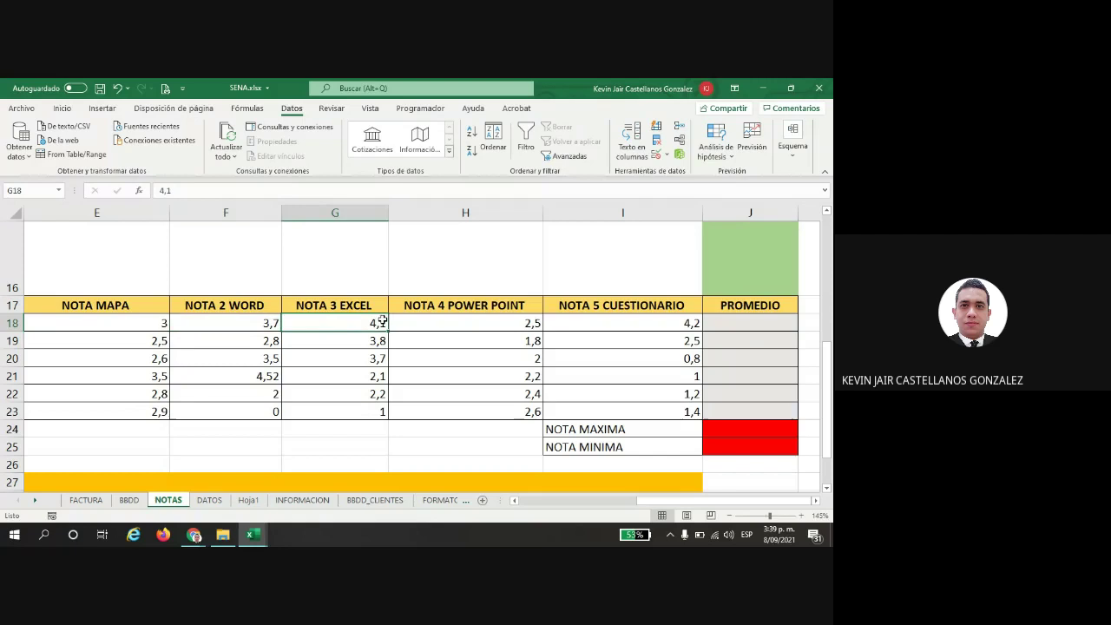
left_click(469, 322)
left_click(666, 321)
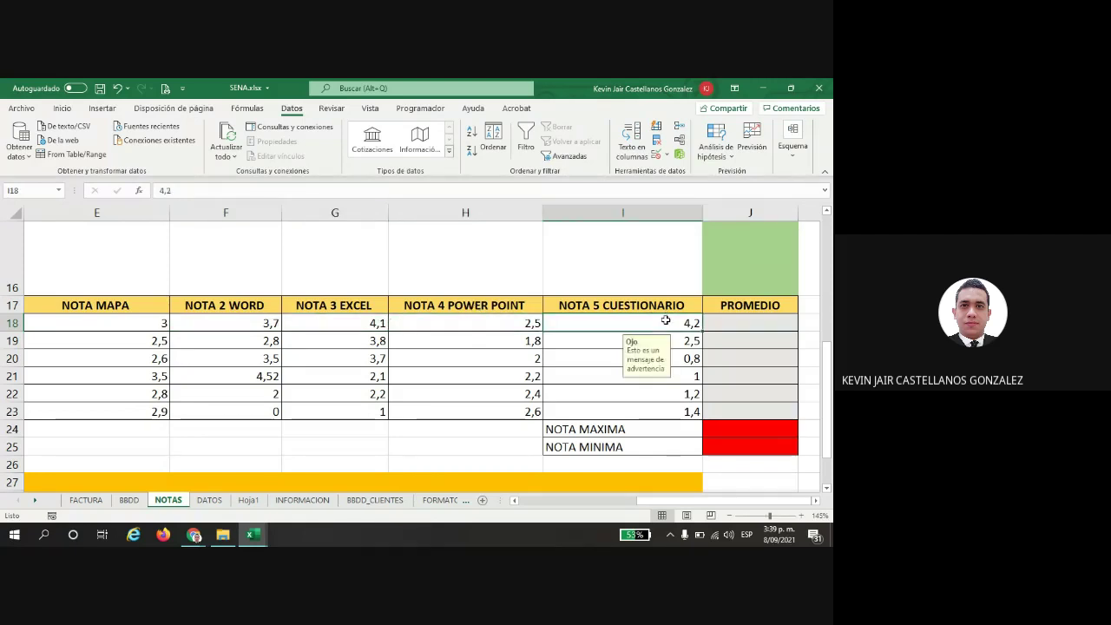
left_click(528, 323)
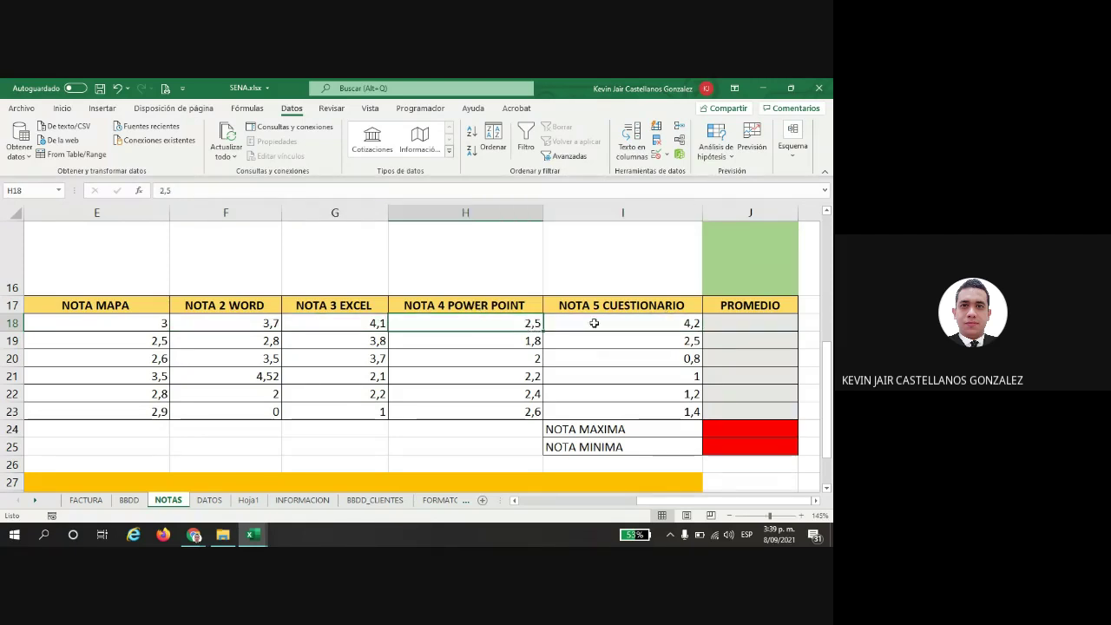
left_click(594, 323)
Step: Enter =(E18+F18+G18+H18+I18)/5 in J18 for an average of 3,50
left_click(760, 317)
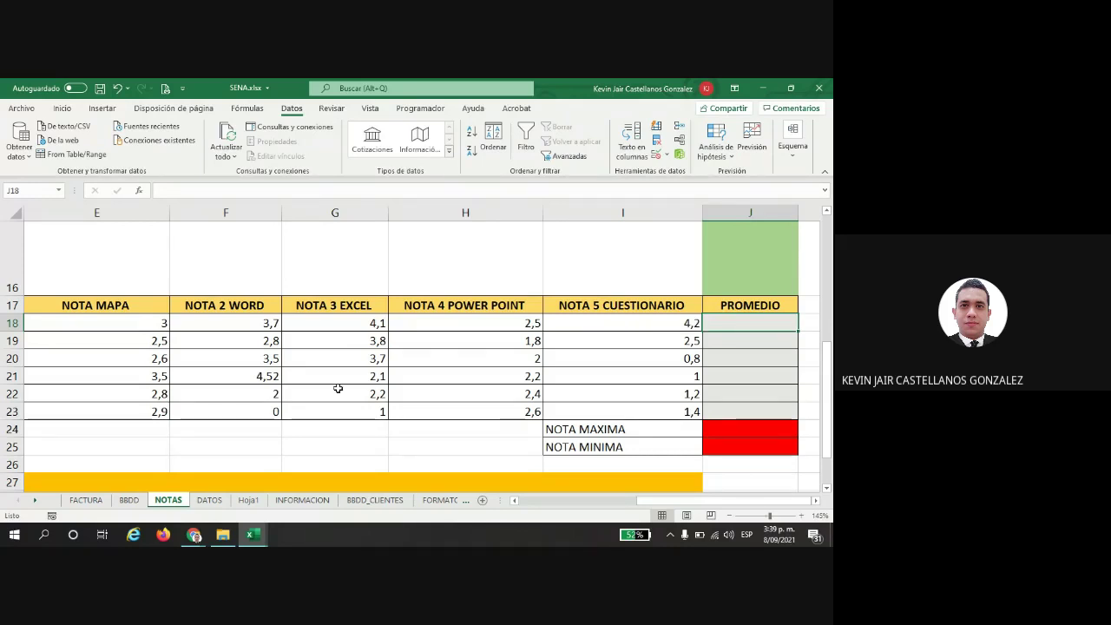
type("=(")
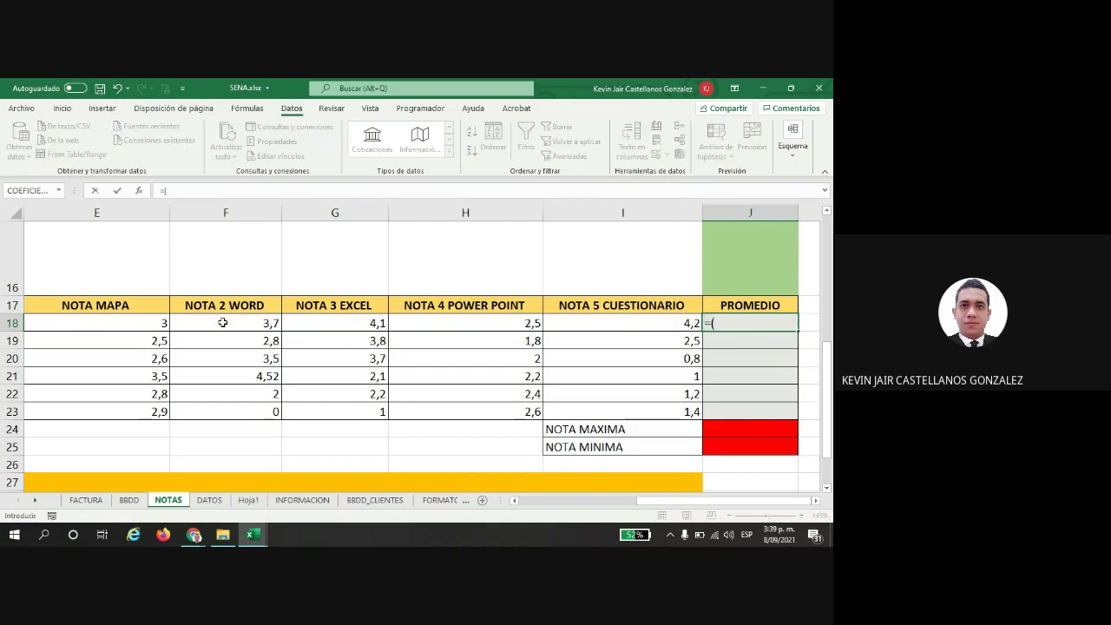
left_click(162, 322)
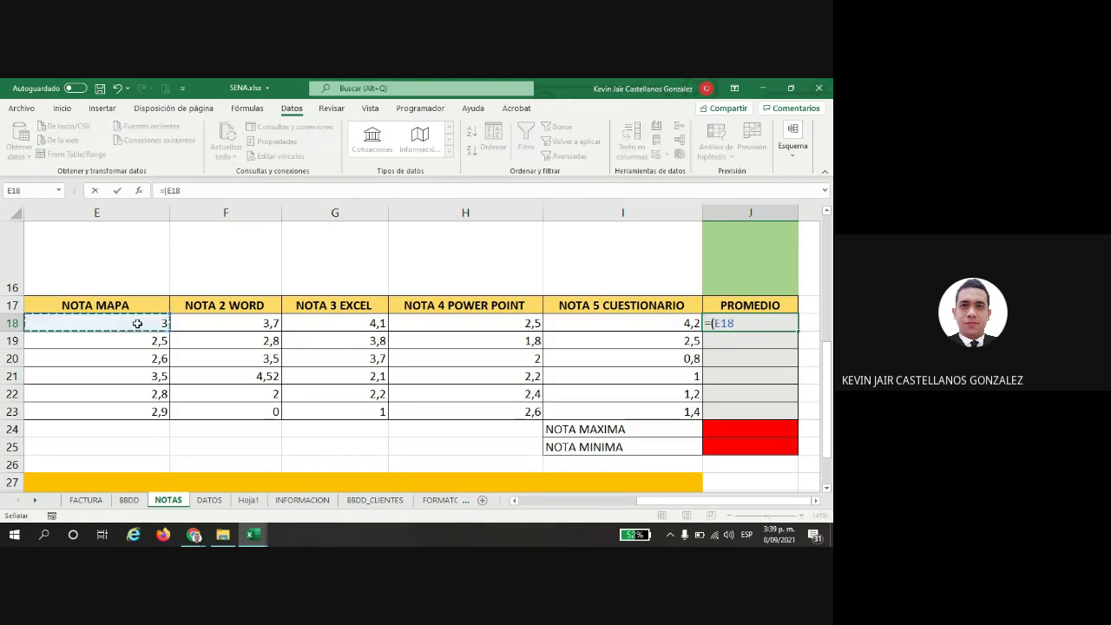
type("+")
left_click(252, 323)
type("+")
left_click(286, 323)
type("+")
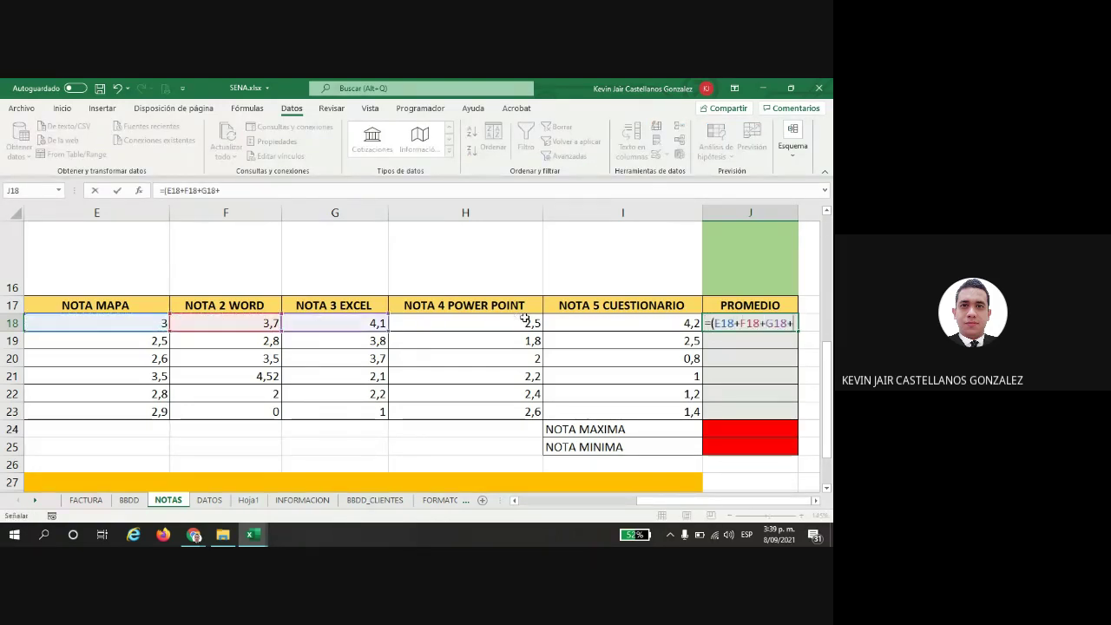
left_click(521, 321)
type("+")
left_click(595, 323)
type(")/5")
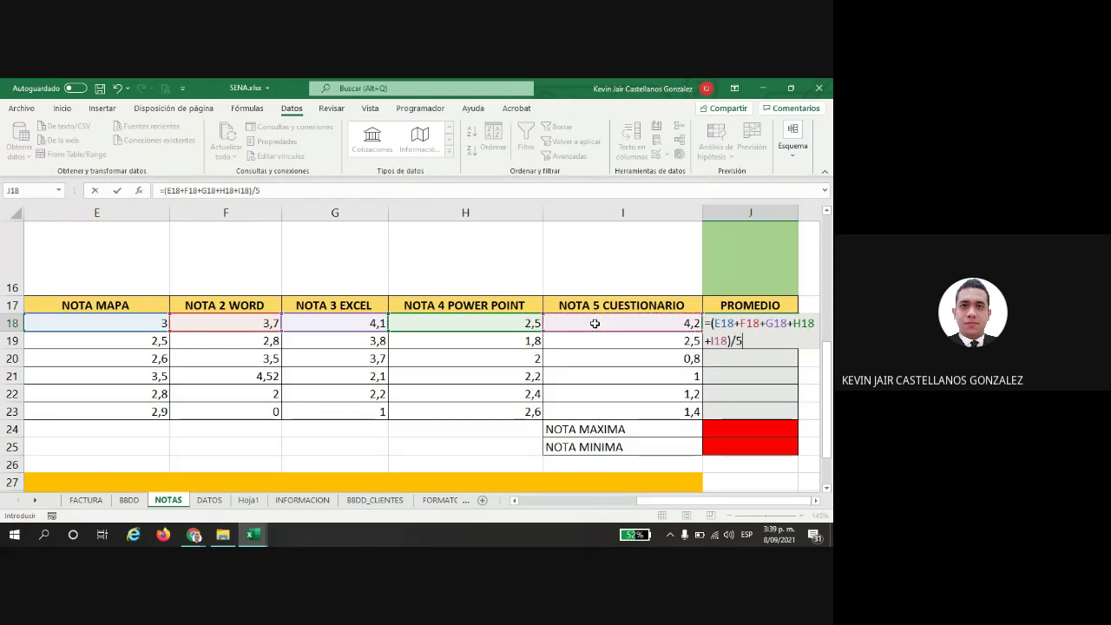
key("Return")
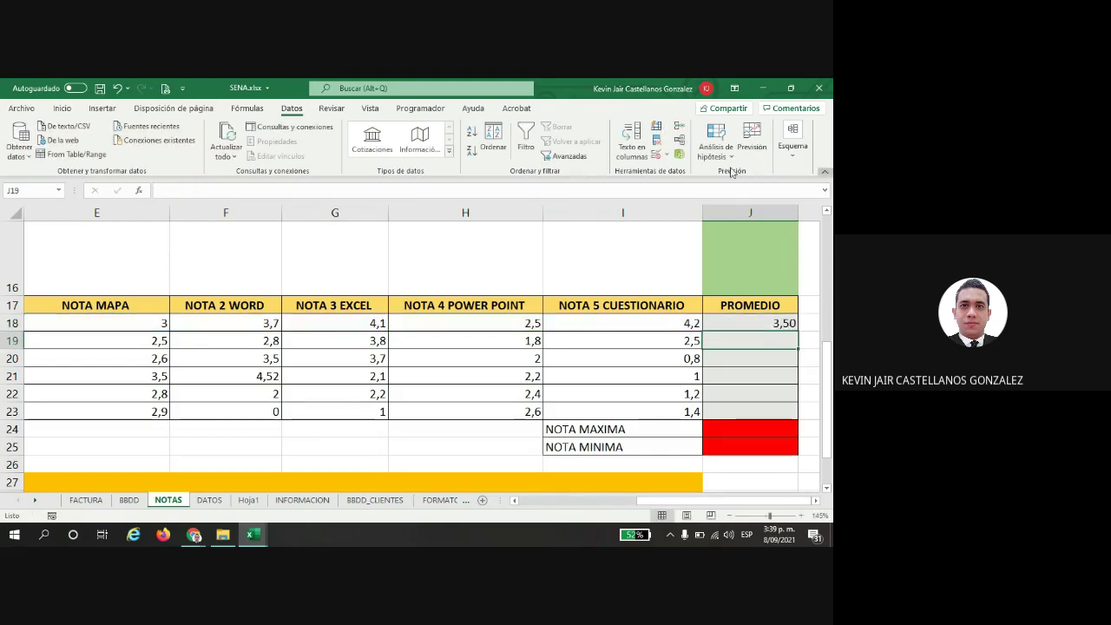
left_click(42, 534)
Step: Search Windows for 'covi' and open the Anexo 1-Evolución Covid 19 workbook
type("covi")
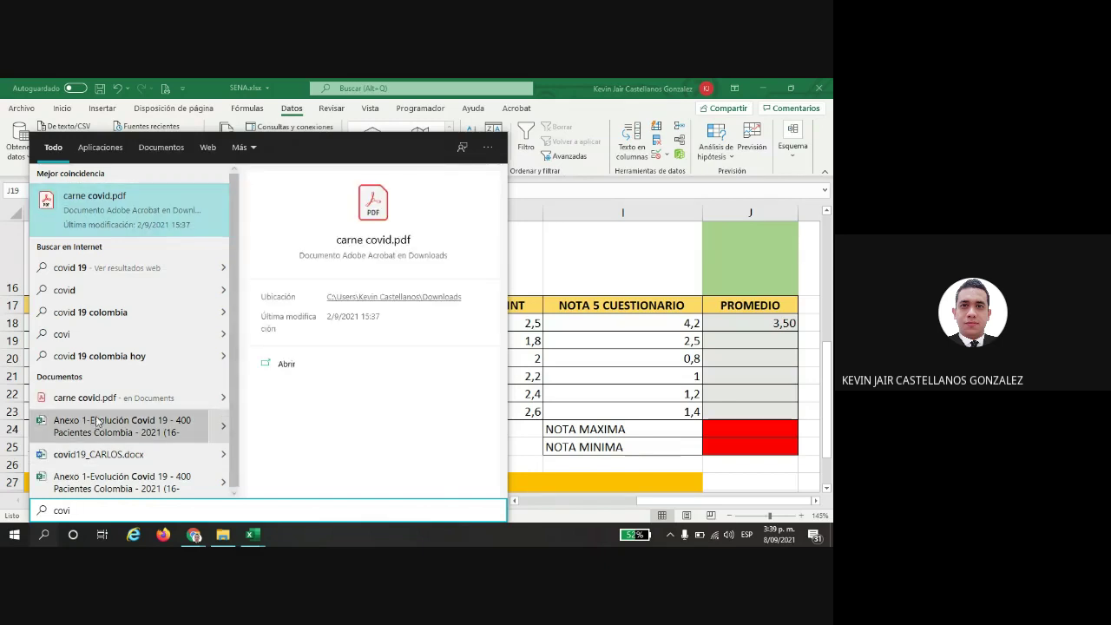
left_click(98, 423)
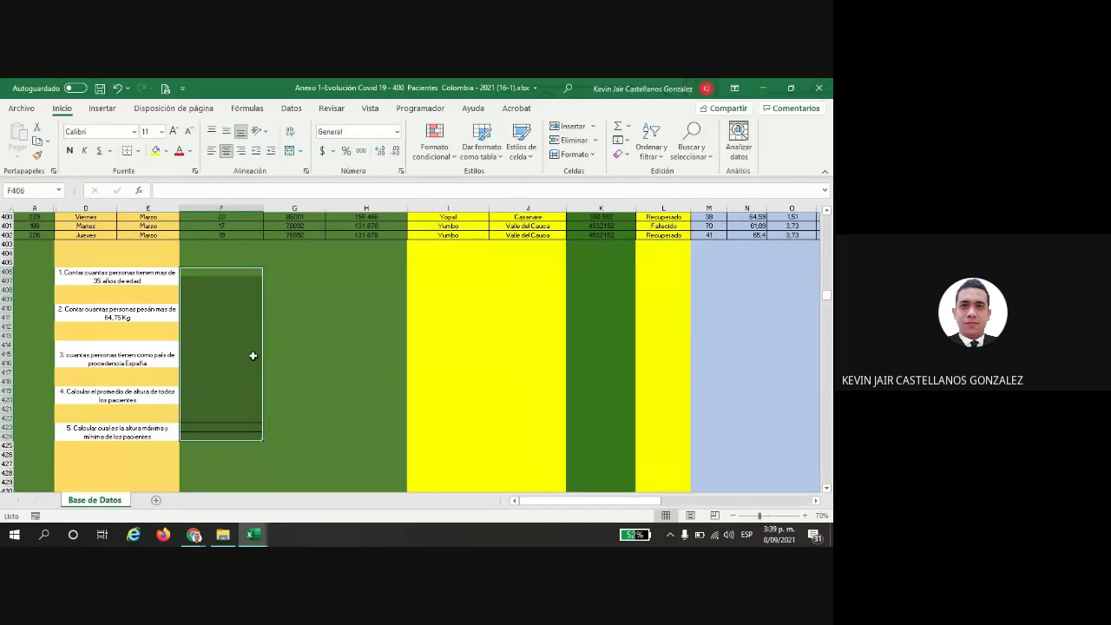
Step: Scroll through the Base de Datos patient records, checking the Edad column ages
scroll(253, 356, "up", 20)
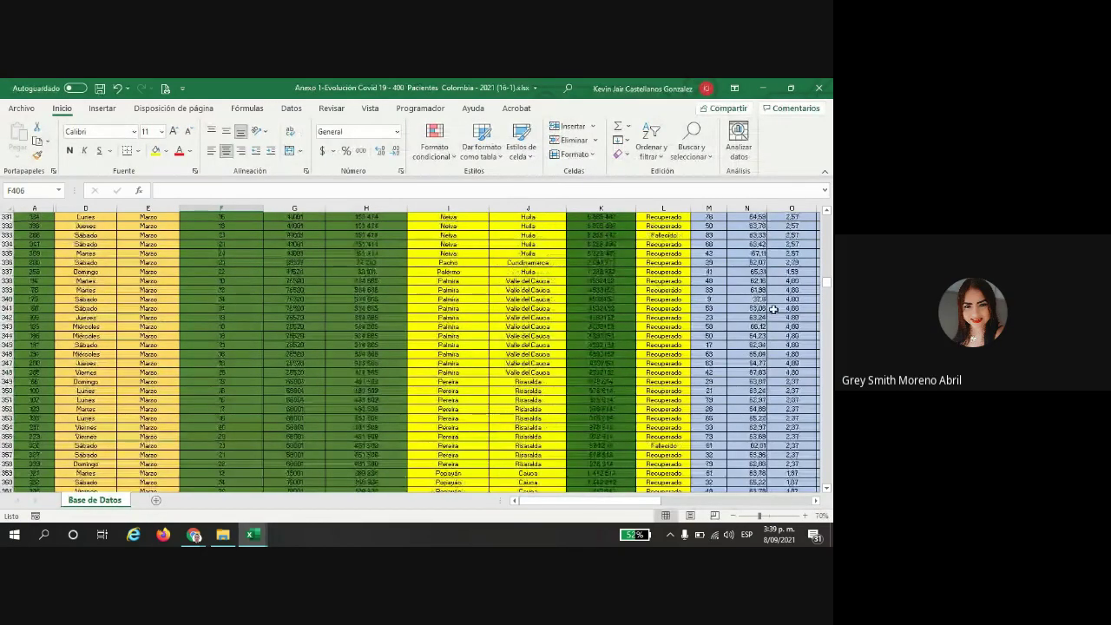
left_click_drag(827, 291, 829, 217)
left_click(712, 250)
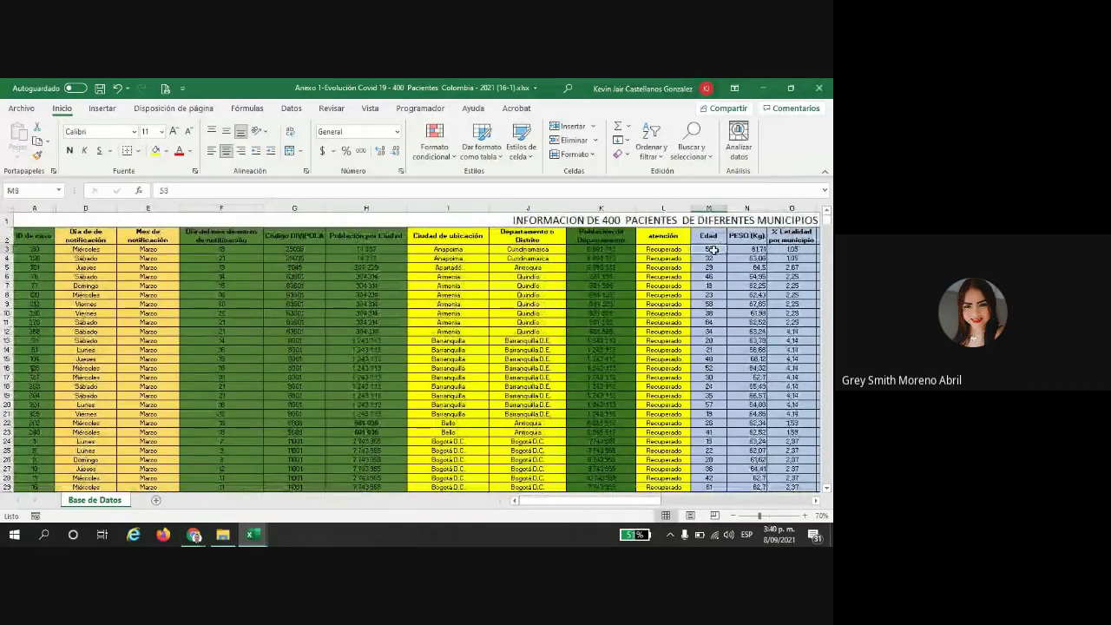
mouse_move(711, 250)
left_mouse_down()
mouse_move(712, 374)
mouse_move(708, 257)
left_mouse_up()
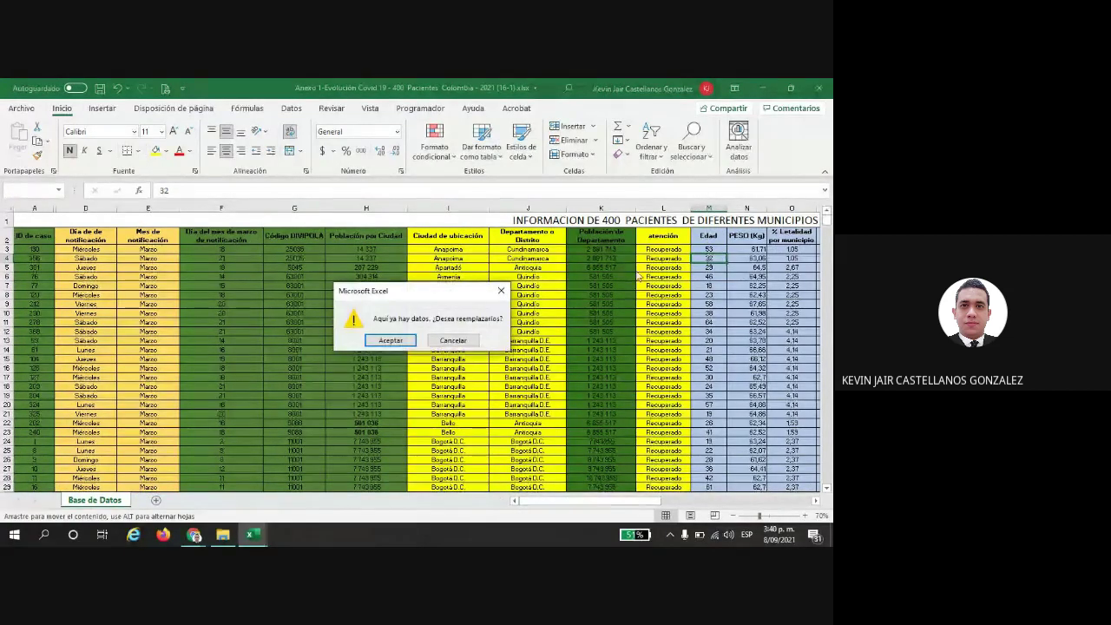
left_click(501, 292)
scroll(707, 265, "down", 9)
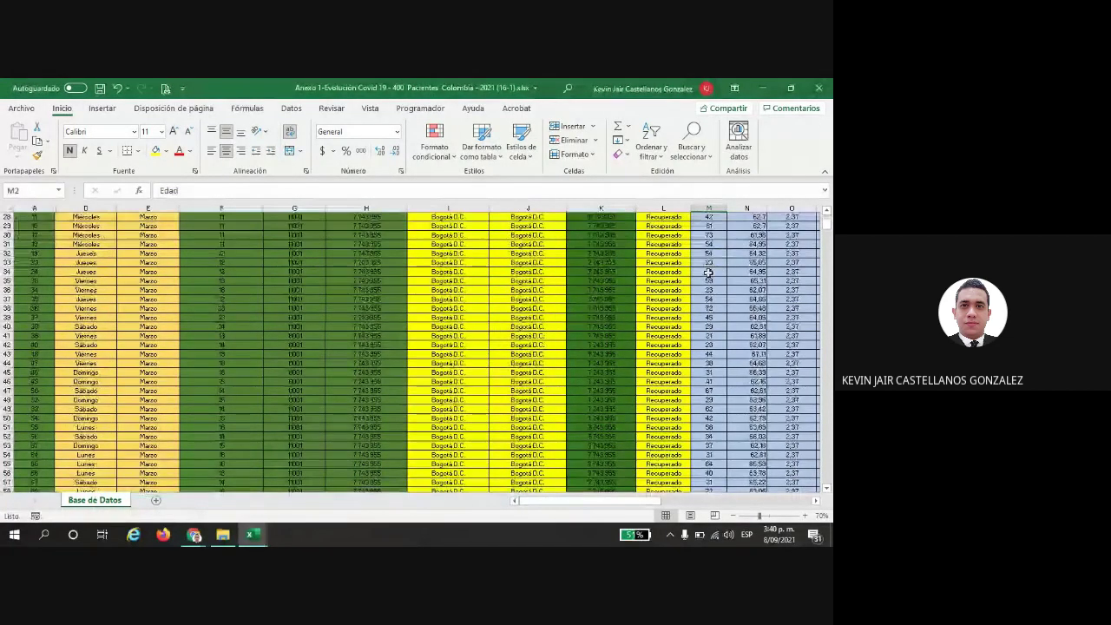
scroll(708, 272, "down", 20)
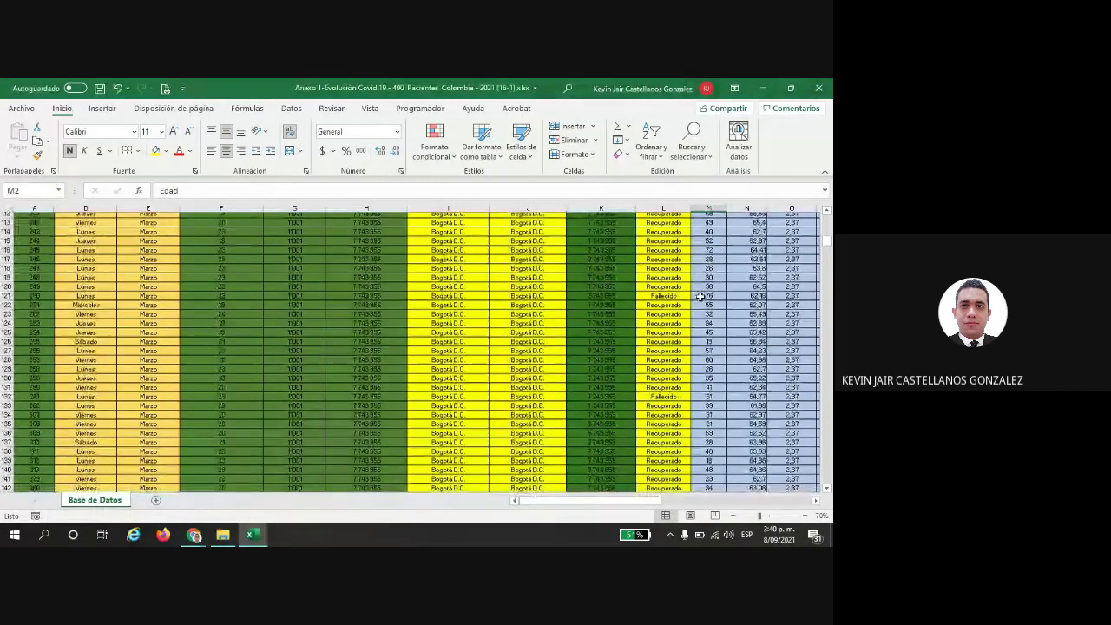
scroll(699, 296, "down", 20)
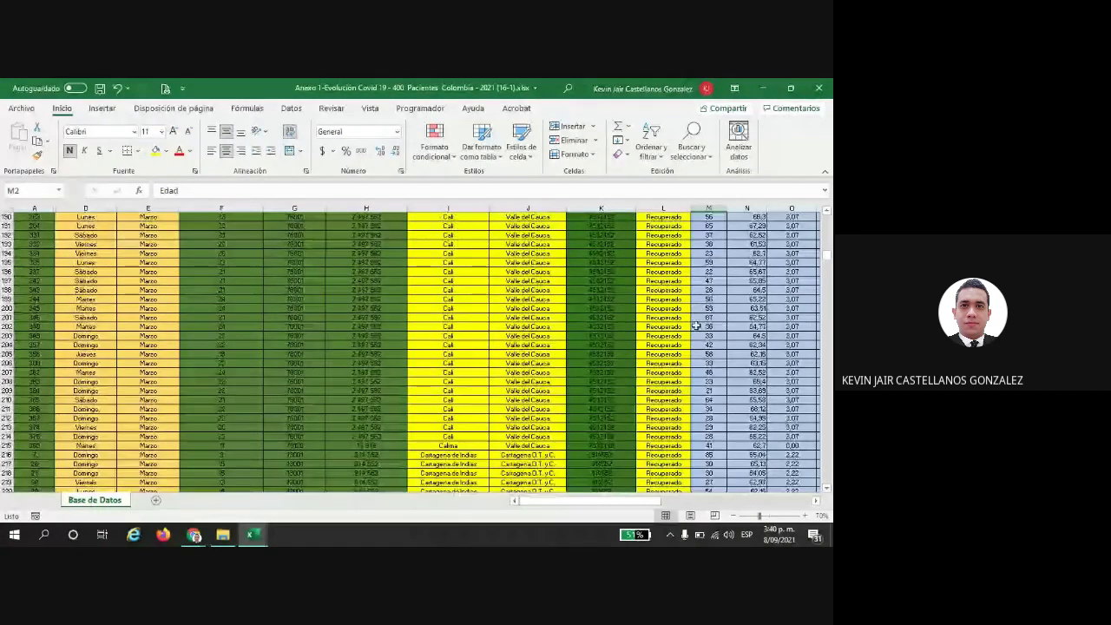
scroll(696, 325, "down", 20)
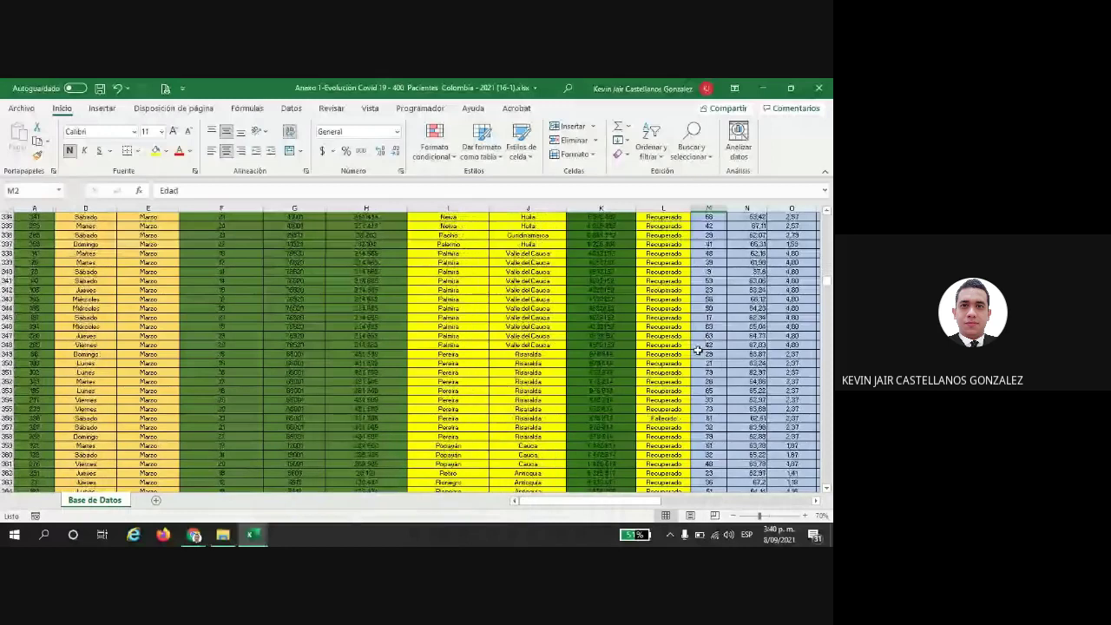
scroll(698, 350, "down", 20)
scroll(729, 449, "up", 8)
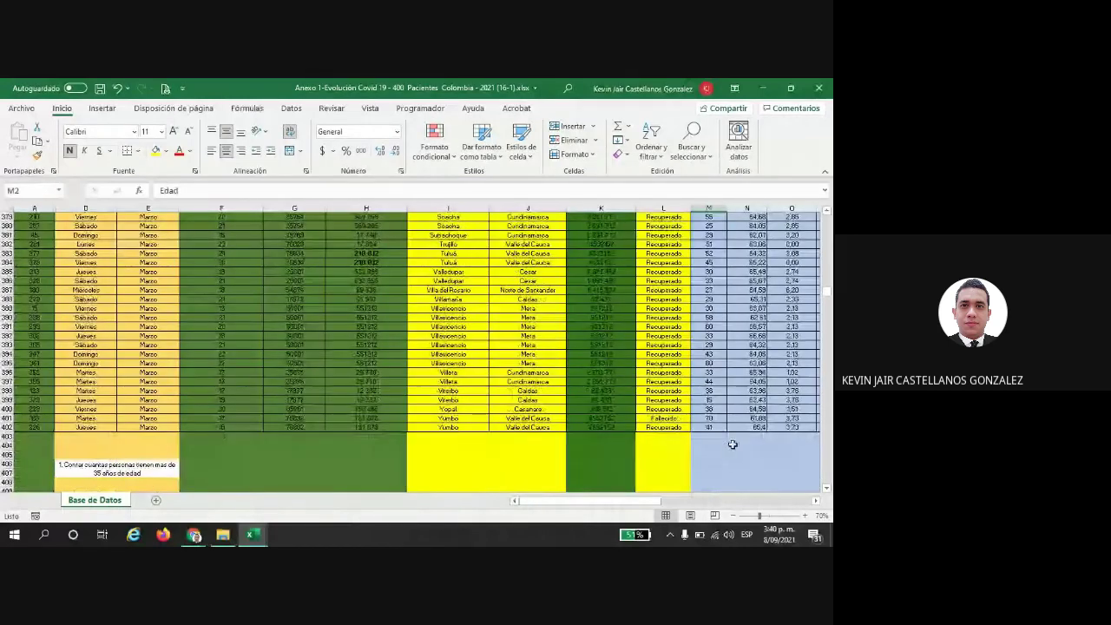
left_click(708, 437)
scroll(777, 347, "up", 8)
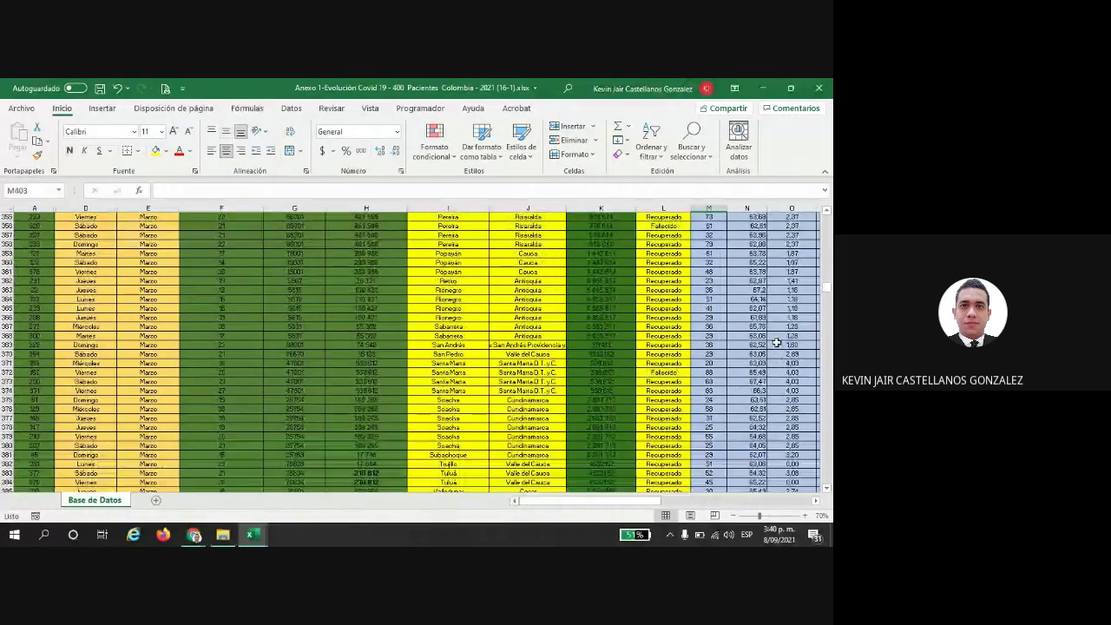
scroll(776, 344, "up", 20)
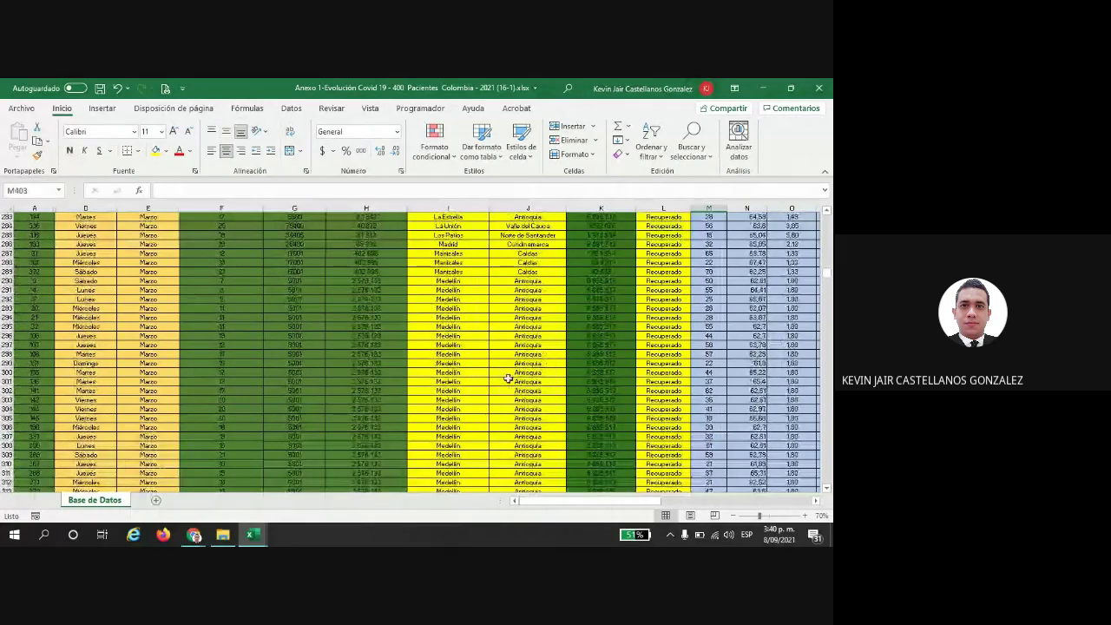
Step: Admit the waiting guest to the video call, then bring SENA.xlsx back
mouse_move(194, 534)
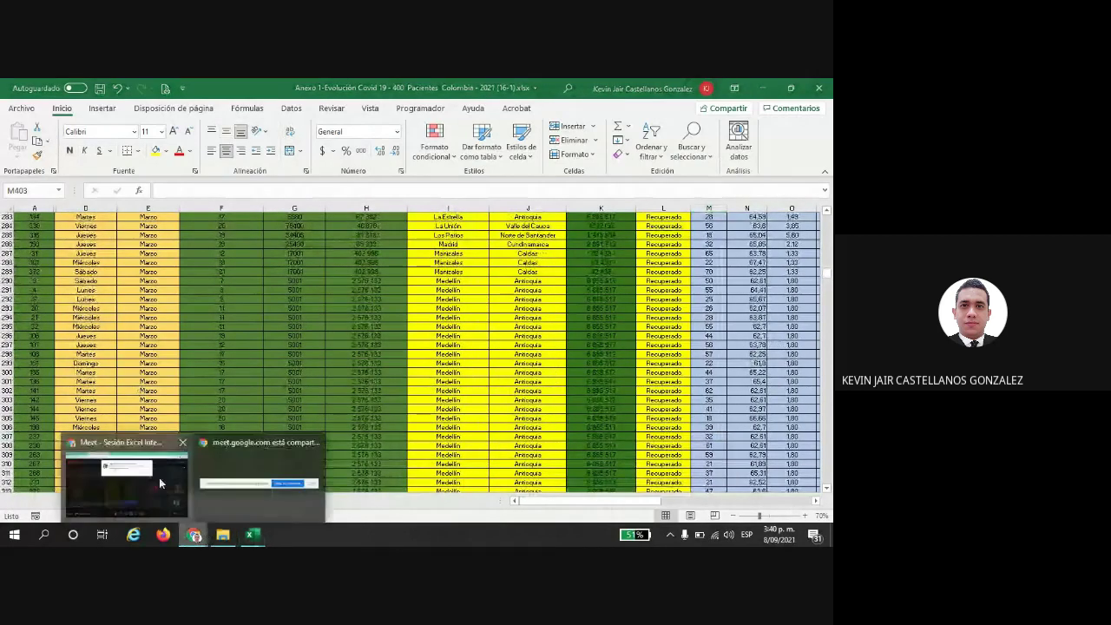
left_click(107, 480)
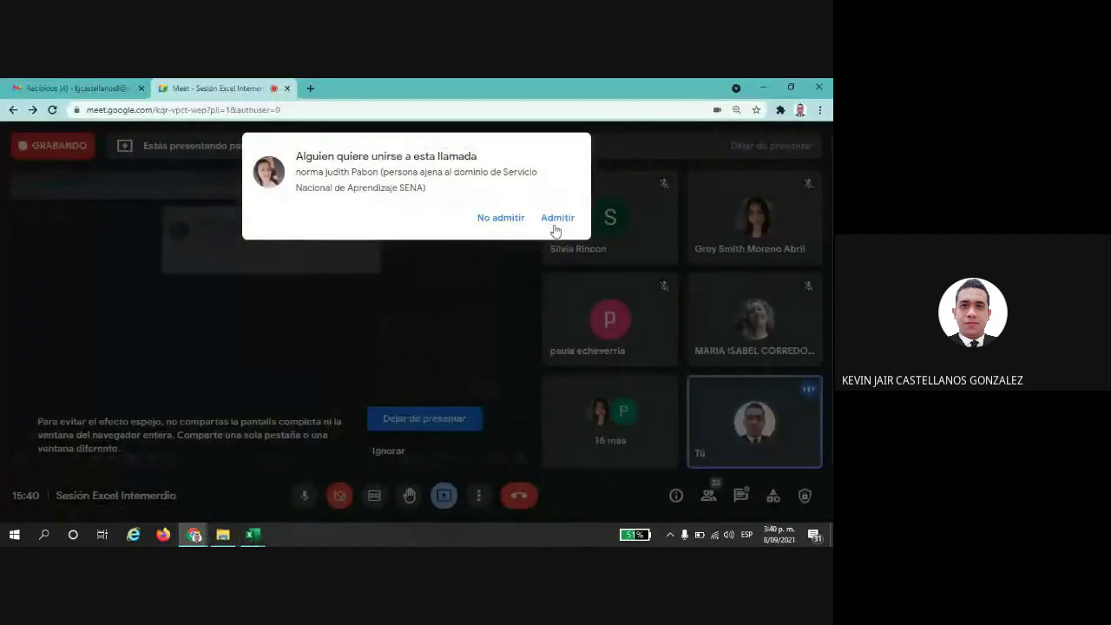
left_click(556, 219)
mouse_move(254, 527)
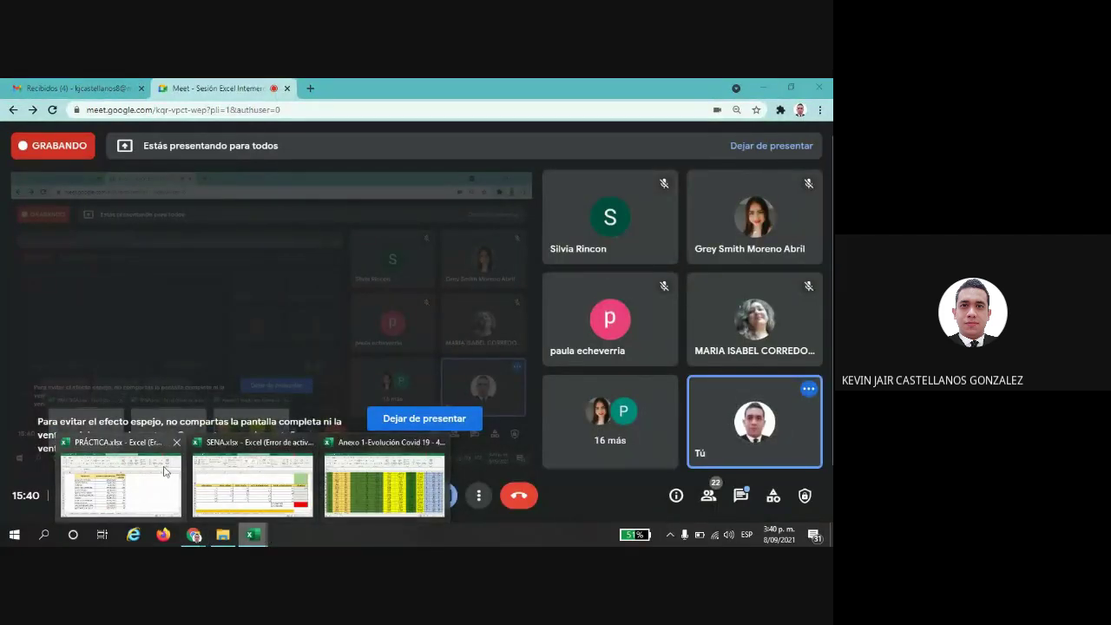
left_click(250, 473)
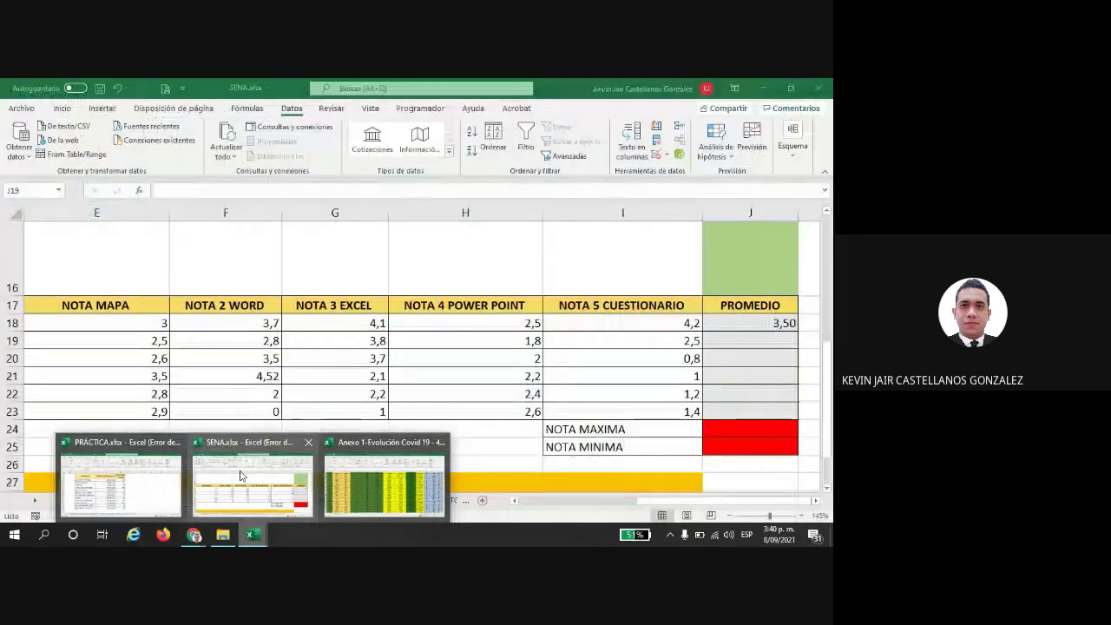
left_click(750, 323)
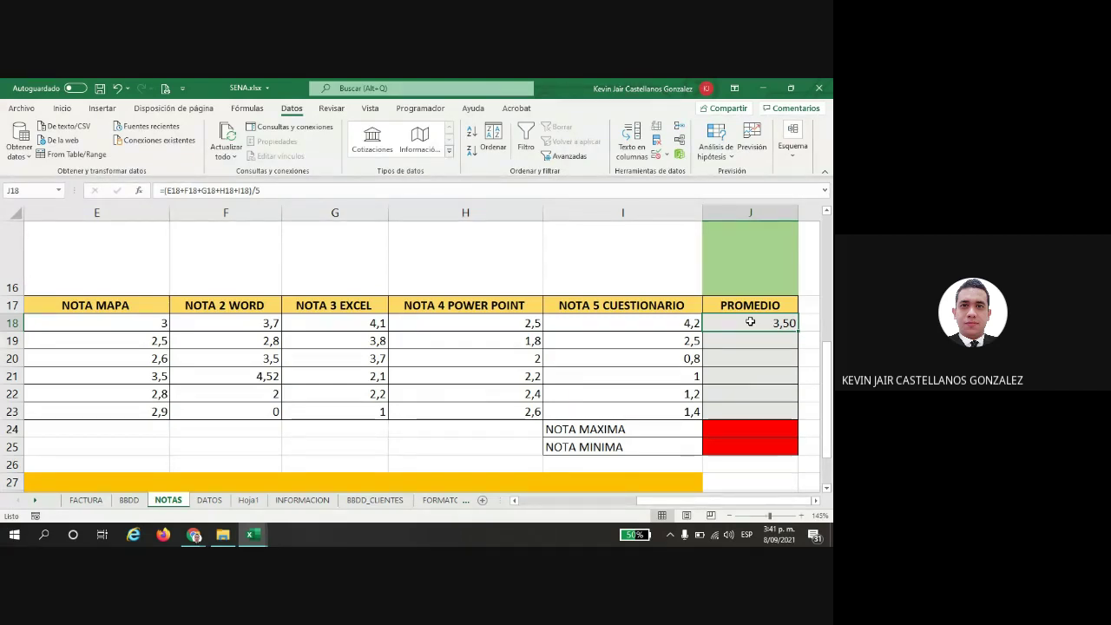
double_click(750, 322)
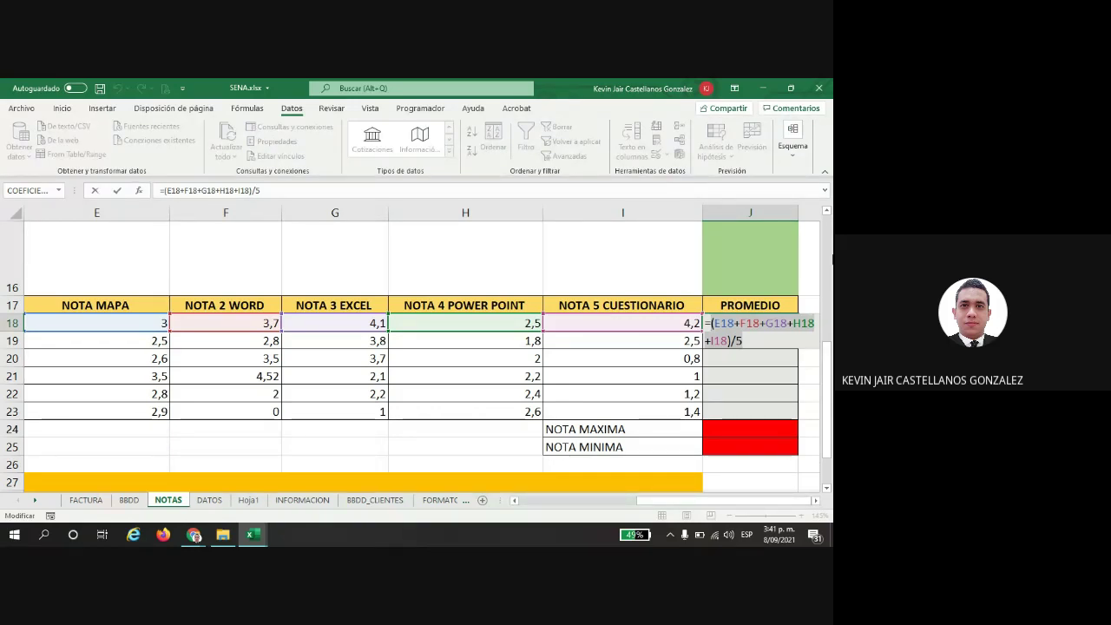
Step: Clear J18, type =prome, and compare PROMEDIO.SI, PROMEDIO.SI.CONJUNTO and BDPROMEDIO
key("BackSpace")
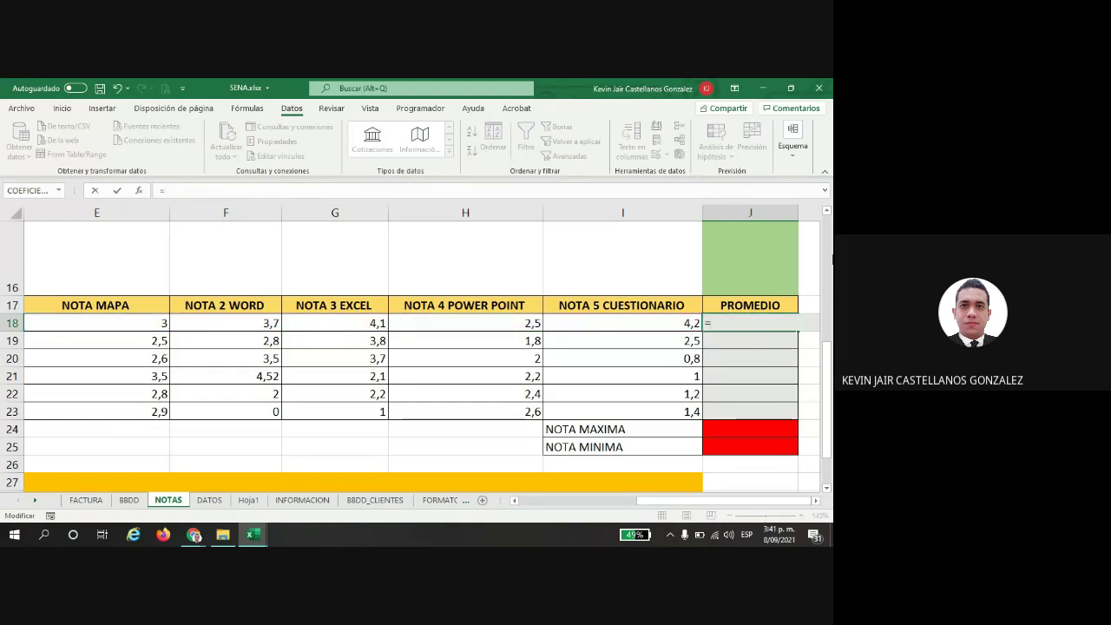
key("BackSpace")
type("=")
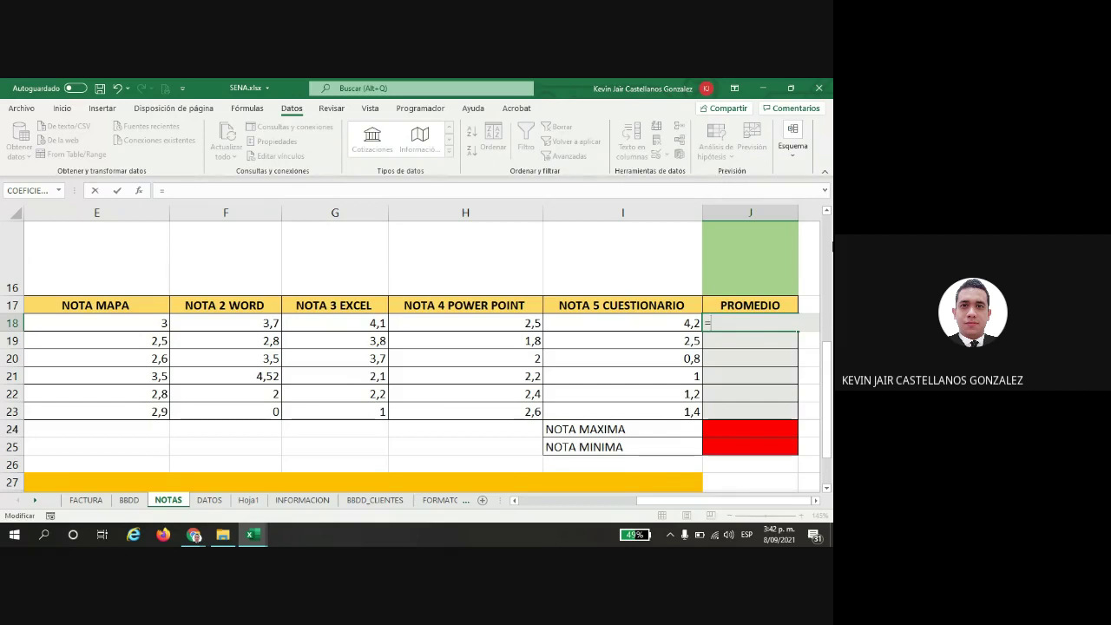
type("prom")
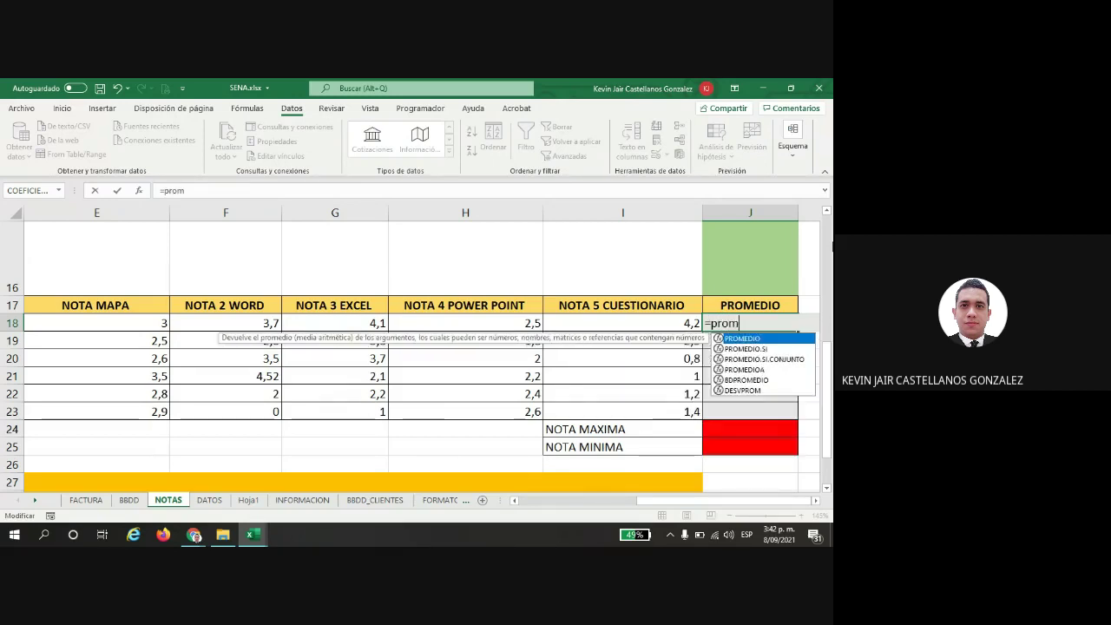
type("e")
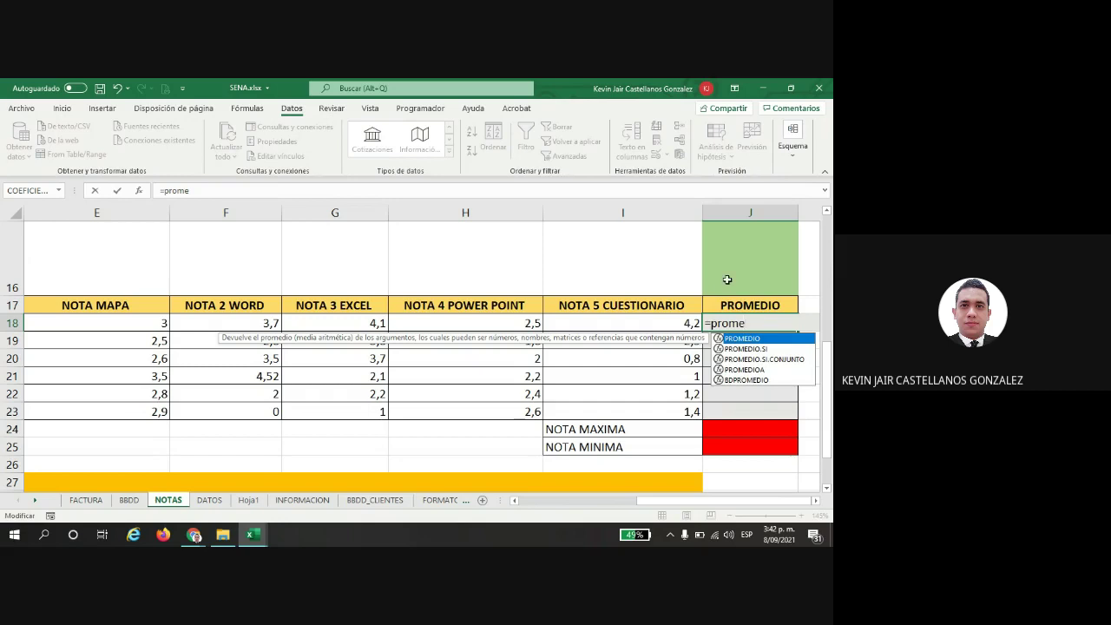
left_click(741, 350)
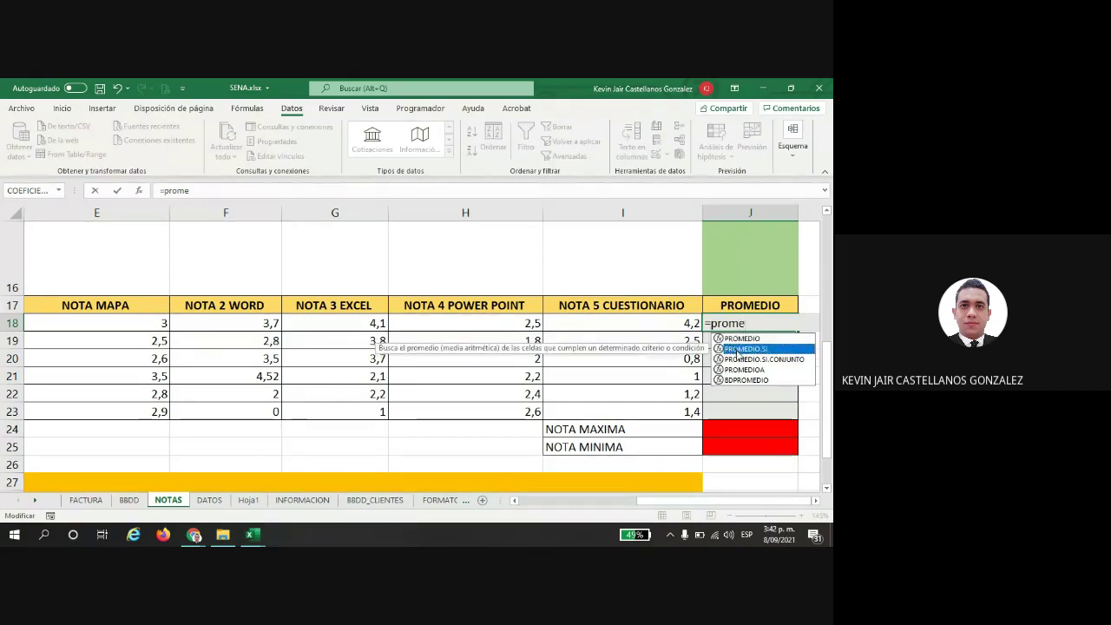
left_click(741, 359)
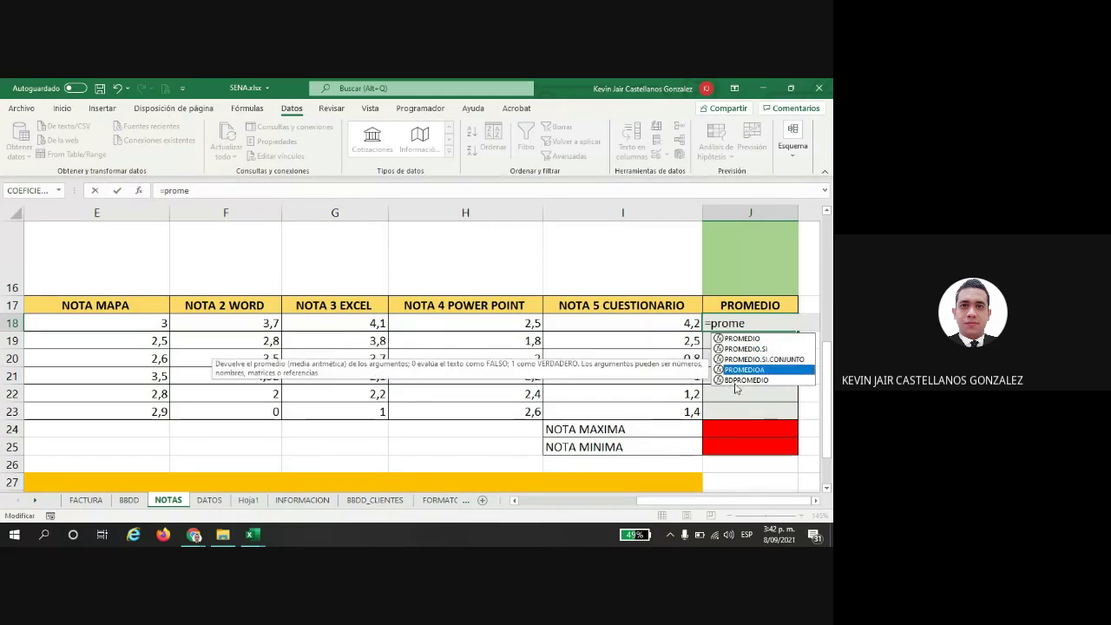
left_click(734, 380)
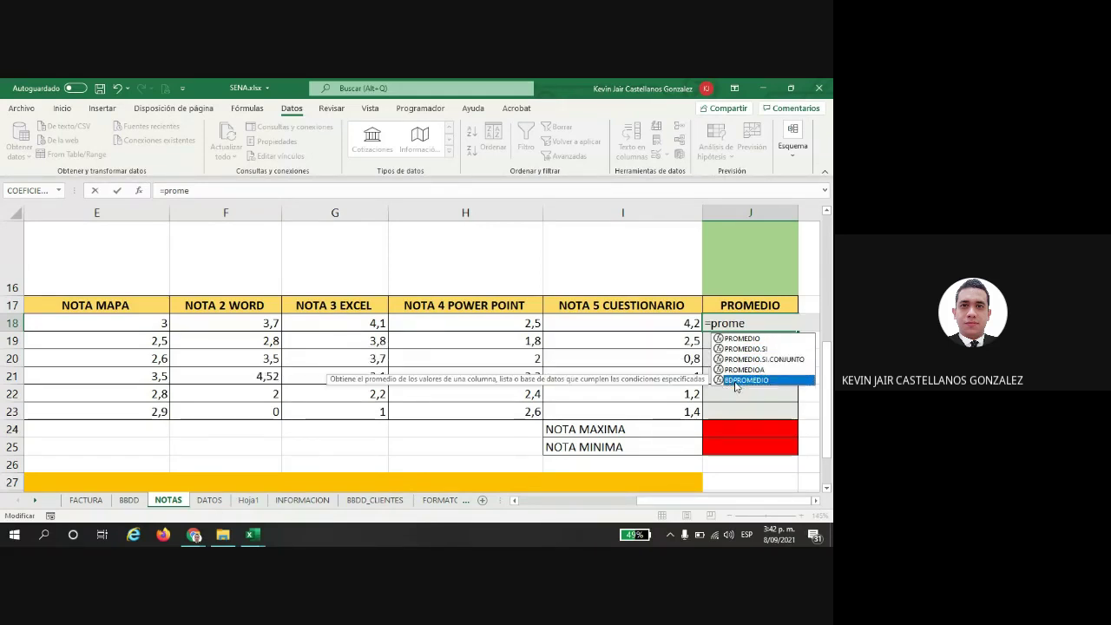
left_click(744, 339)
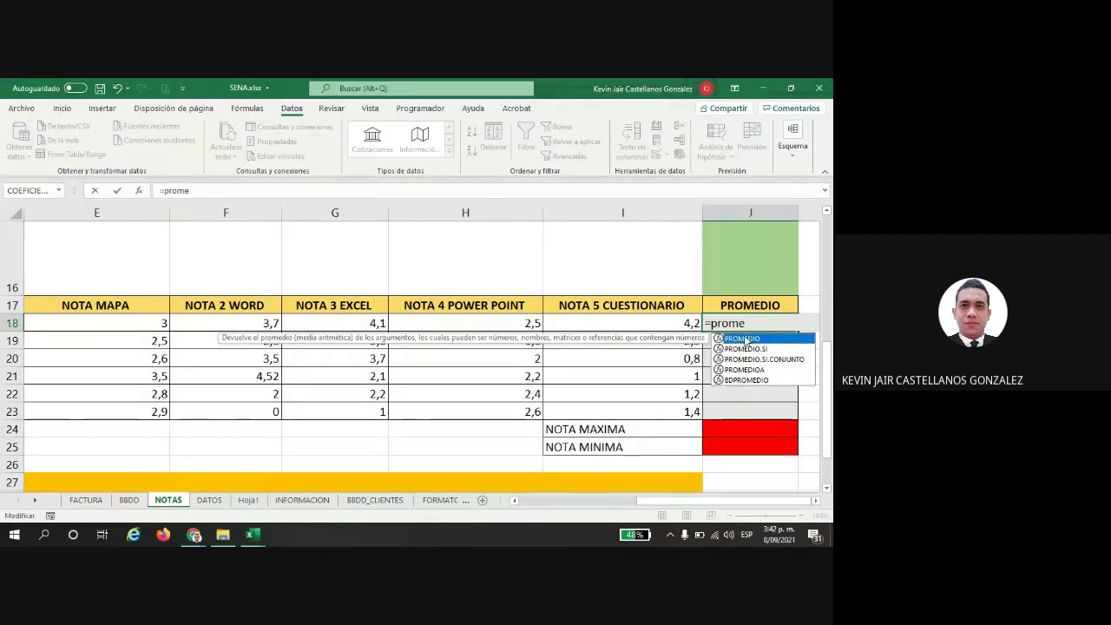
Step: Insert PROMEDIO so J18 begins with =PROMEDIO(
double_click(741, 341)
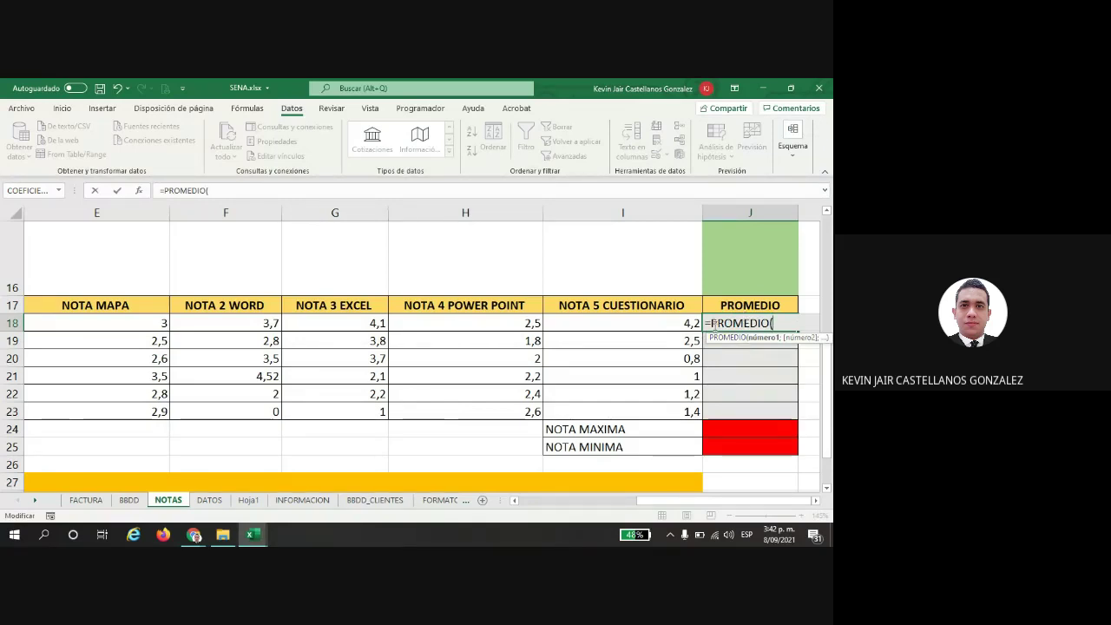
left_click(707, 323)
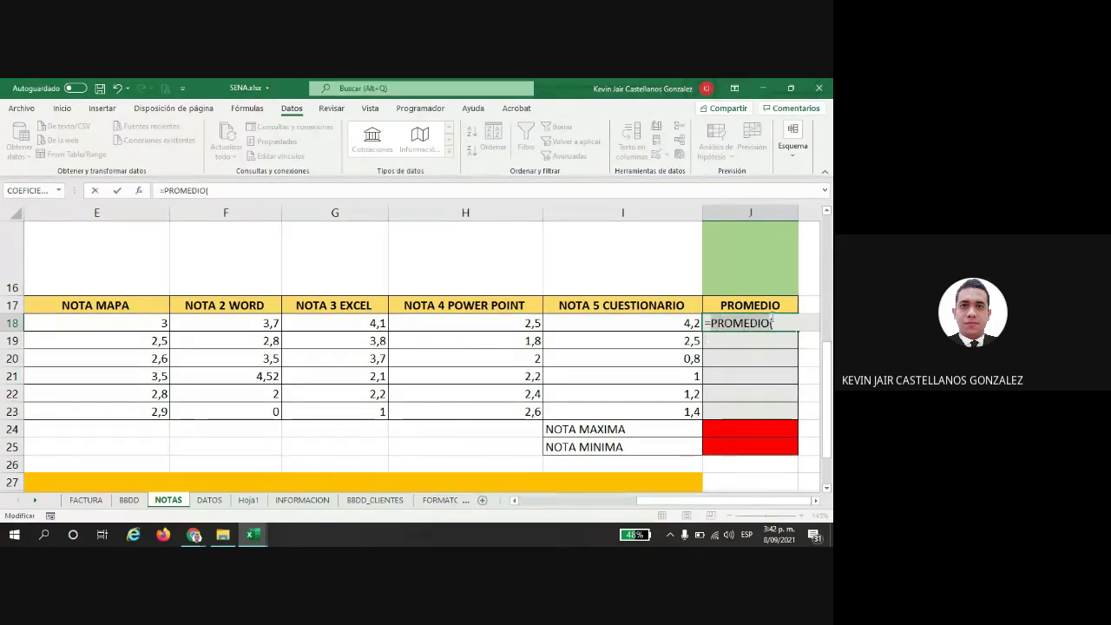
left_click(770, 322)
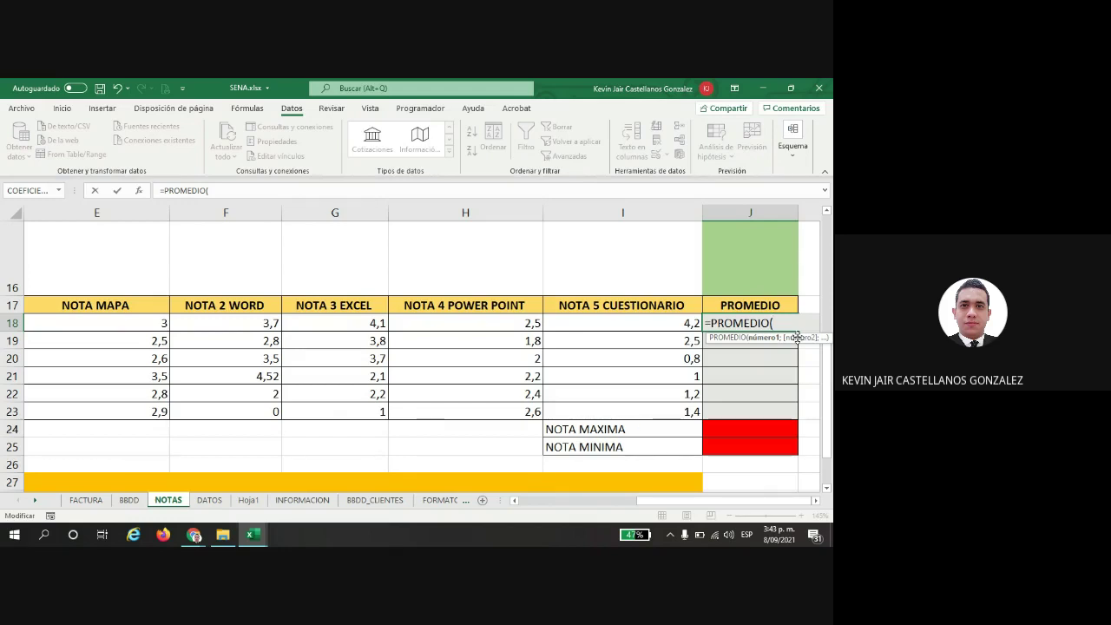
left_click(725, 338)
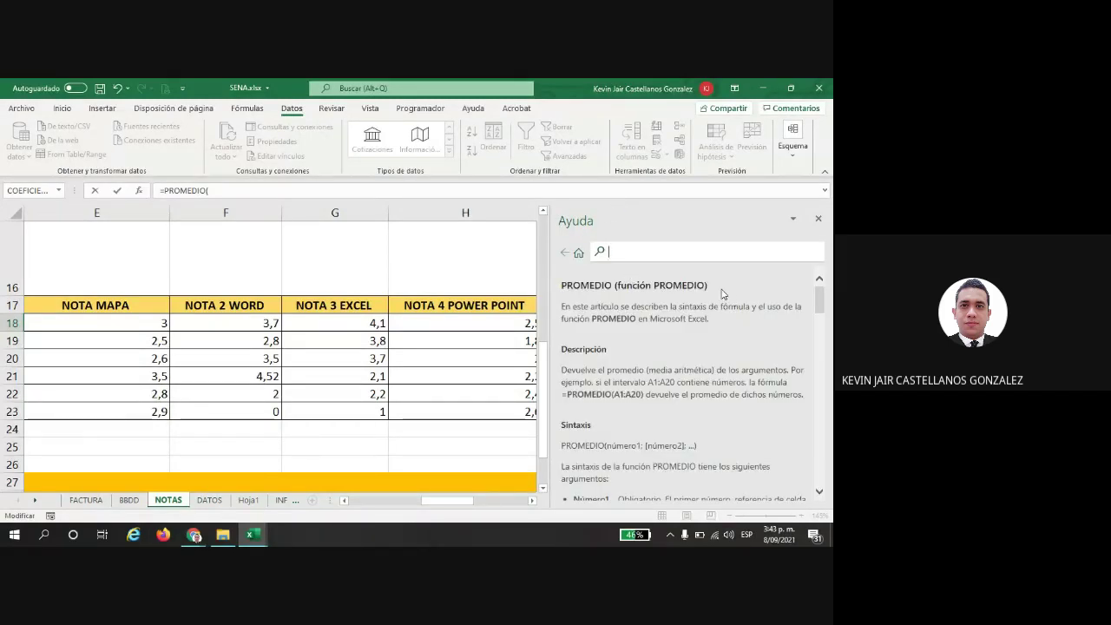
scroll(578, 348, "down", 1)
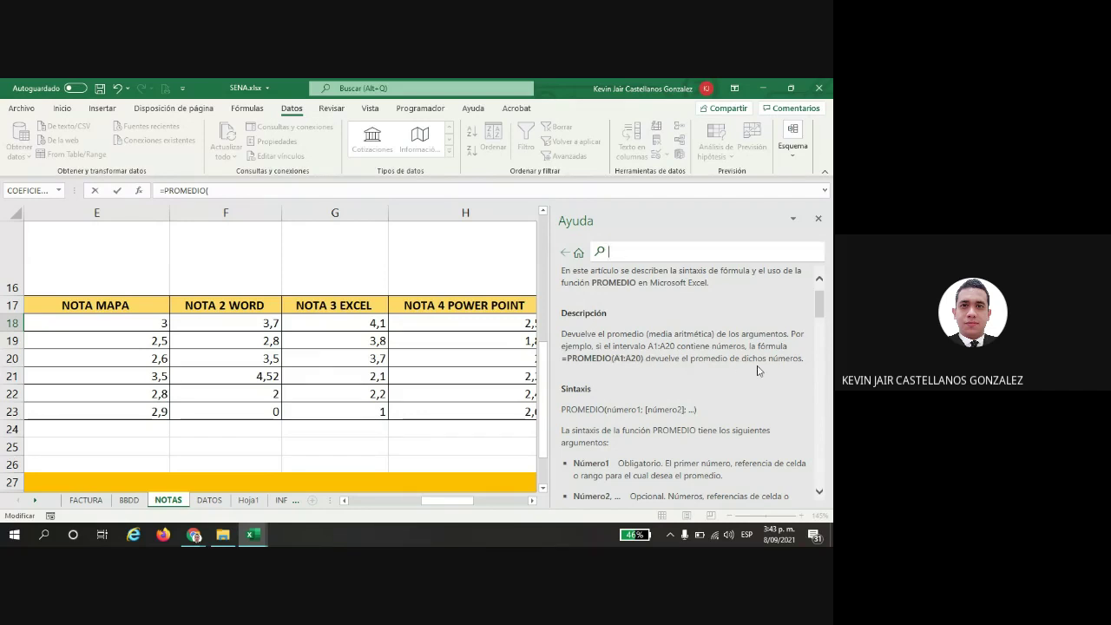
left_click_drag(806, 358, 573, 336)
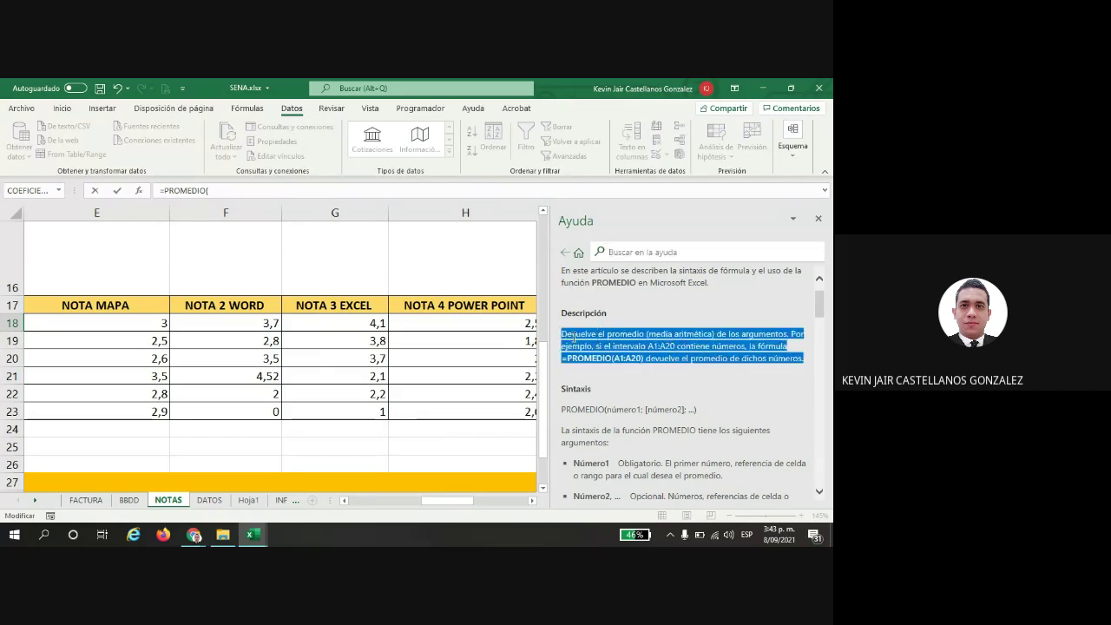
scroll(577, 345, "down", 3)
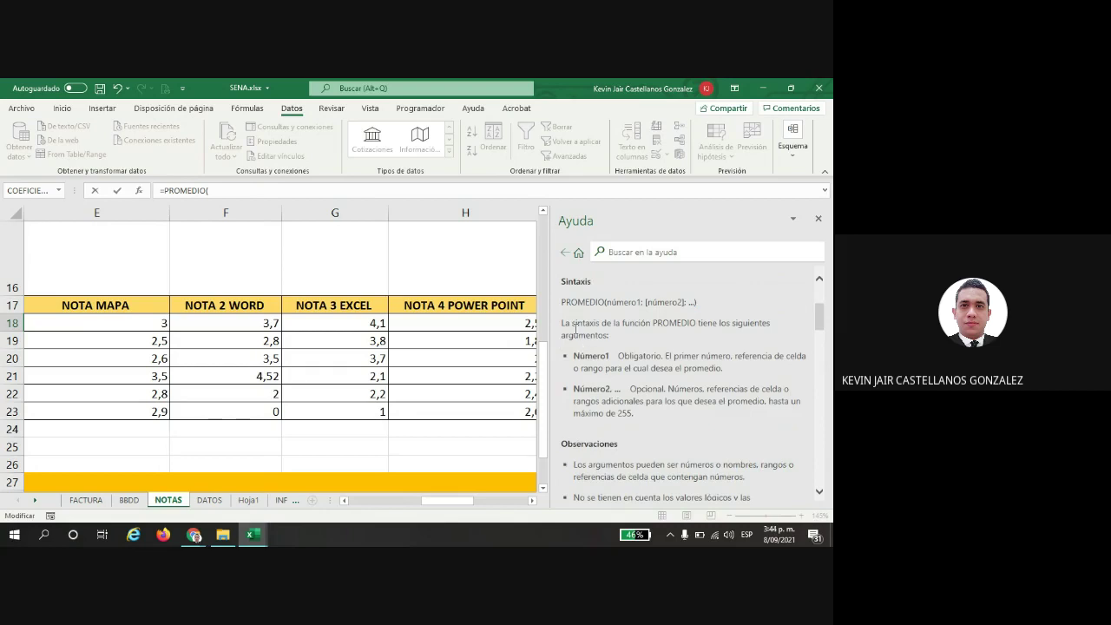
left_click_drag(563, 300, 639, 416)
scroll(632, 398, "down", 1)
scroll(634, 397, "down", 1)
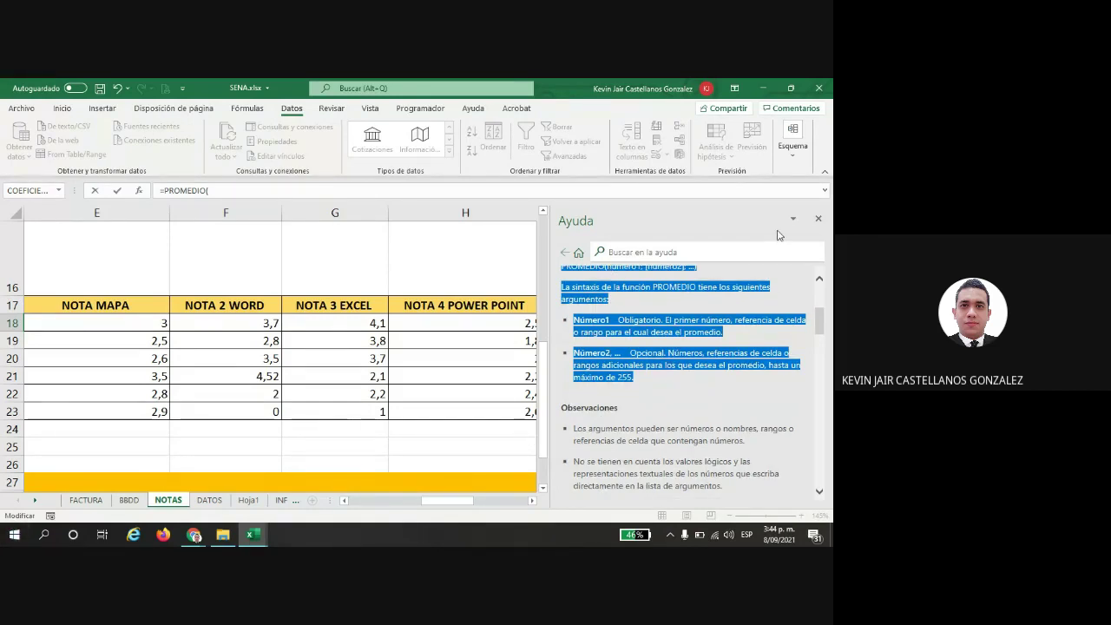
left_click(817, 218)
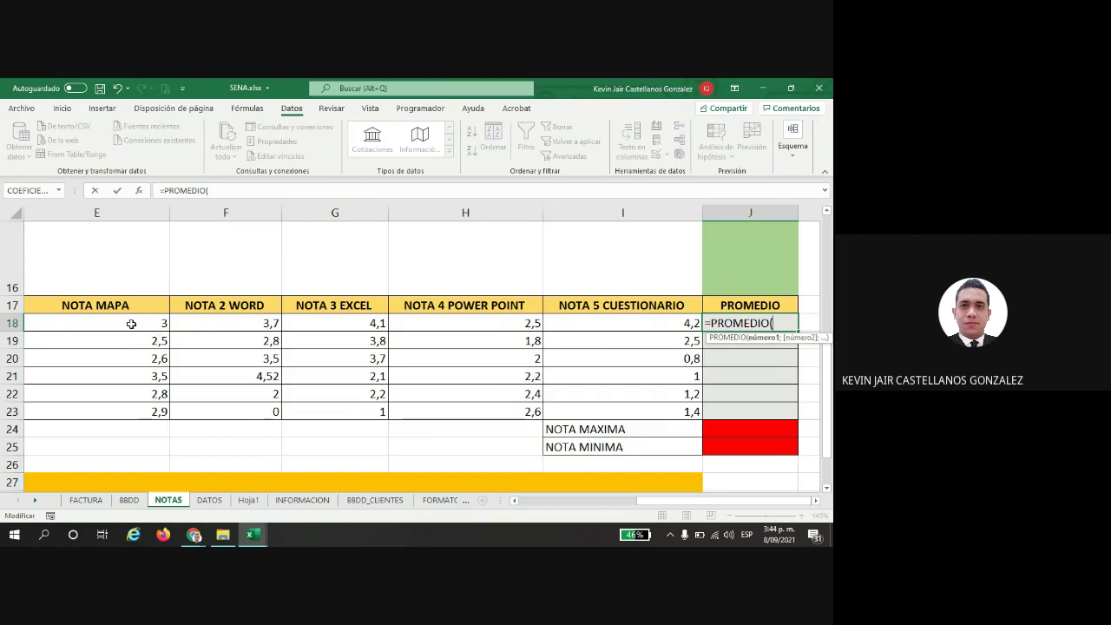
Step: Complete J18 as =PROMEDIO(E18:I18), giving the first student 3,50
left_click_drag(130, 323, 570, 320)
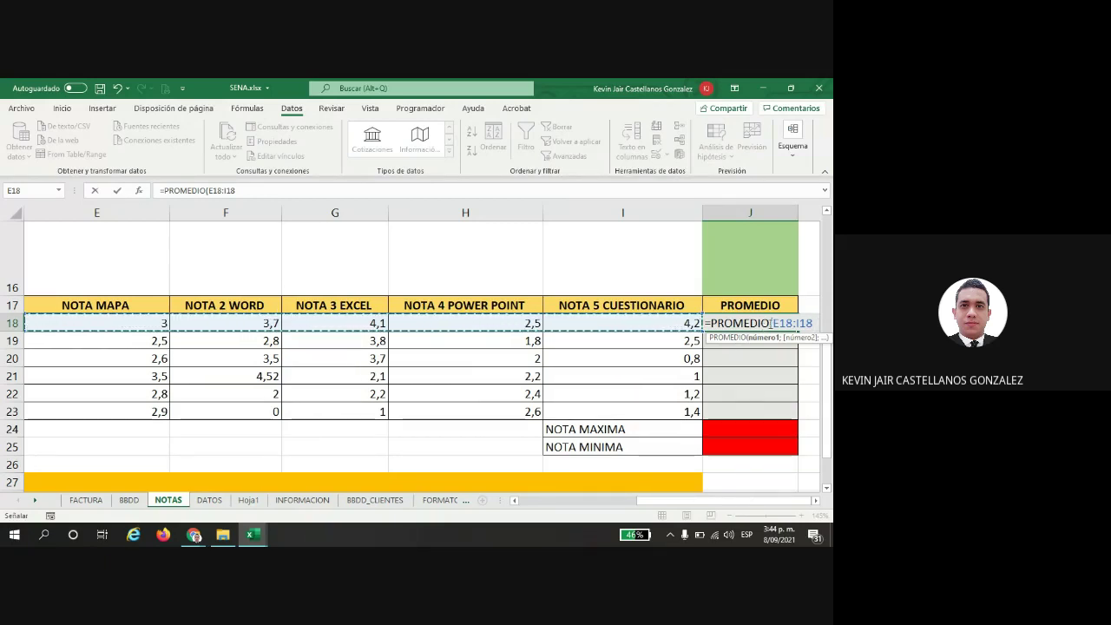
left_click_drag(787, 322, 799, 319)
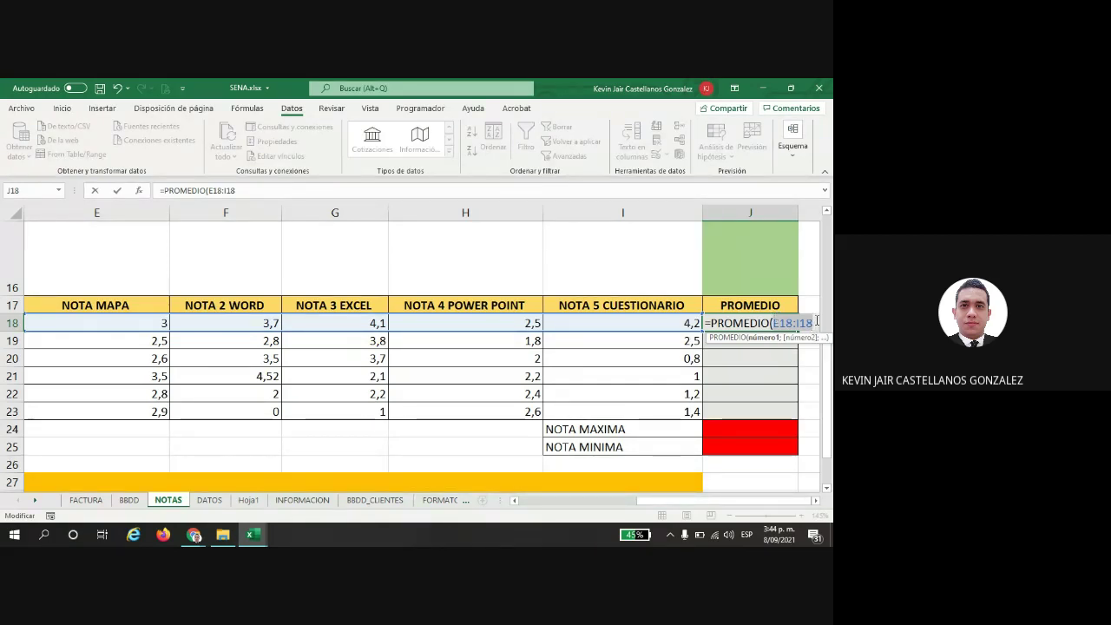
type(")")
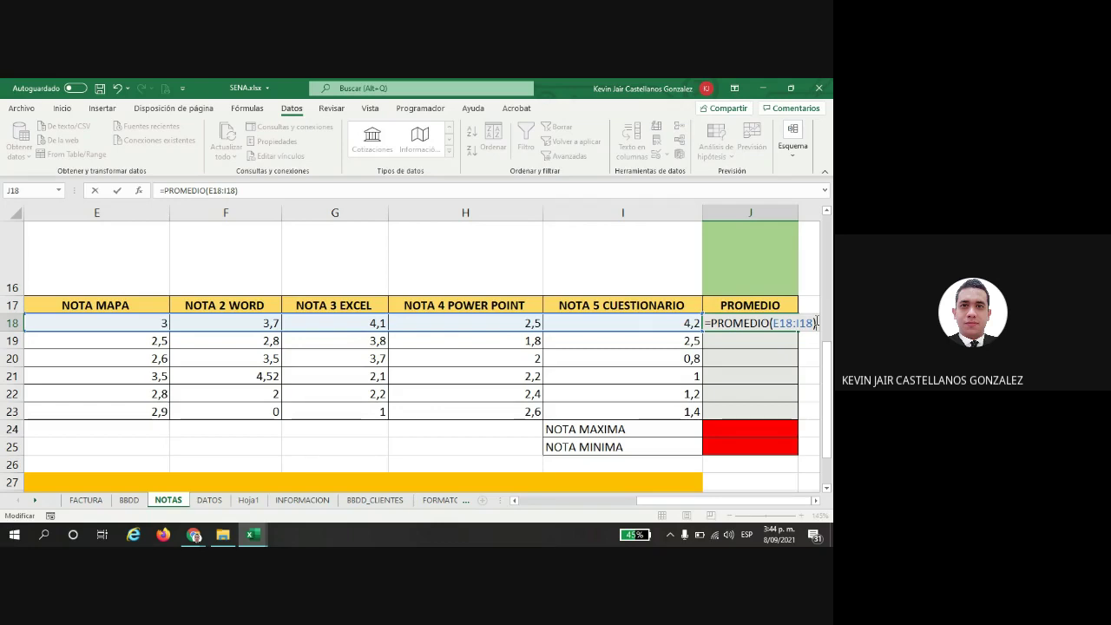
key("Return")
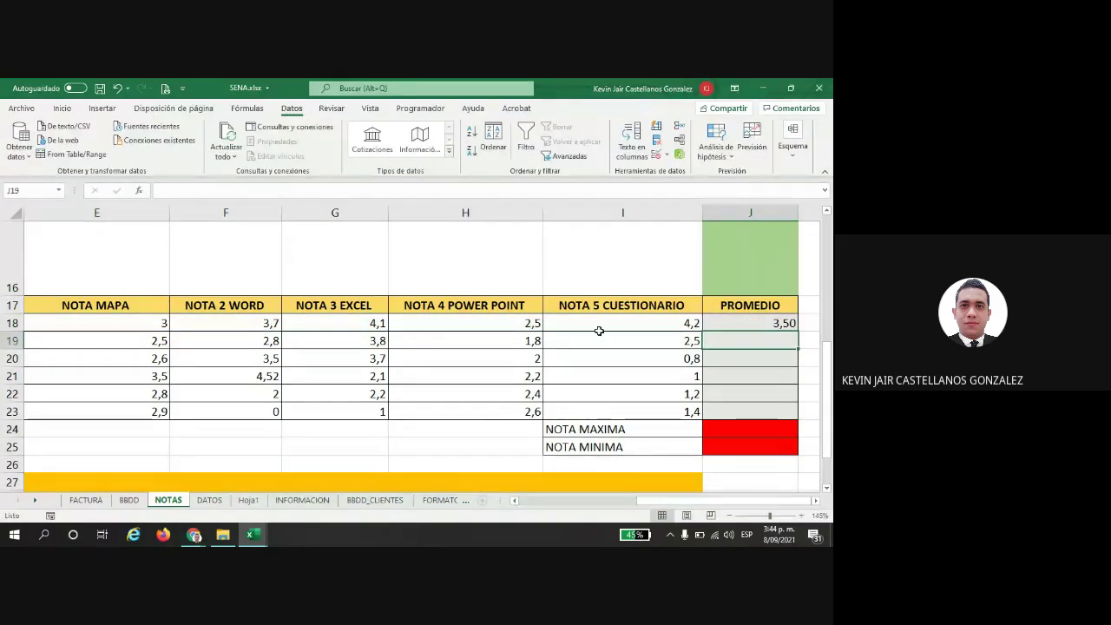
key("Down")
key("Down")
key("Down")
key("Down")
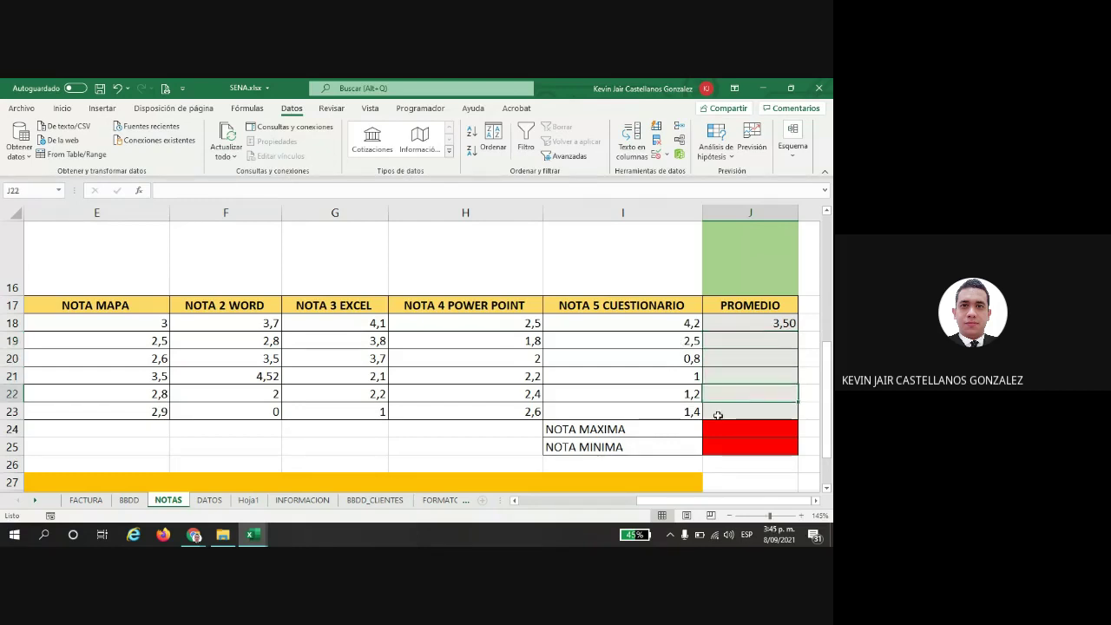
left_click(766, 321)
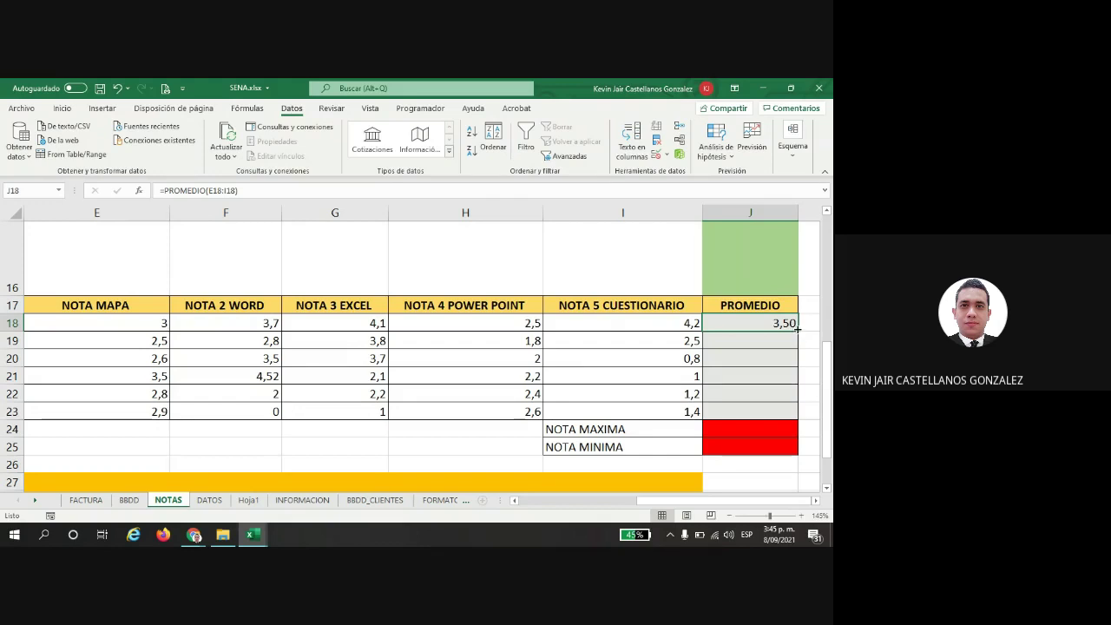
Step: Fill the PROMEDIO formula from J18 down to J23 and check J20–J23
left_click_drag(797, 328, 796, 350)
left_click_drag(793, 377, 781, 417)
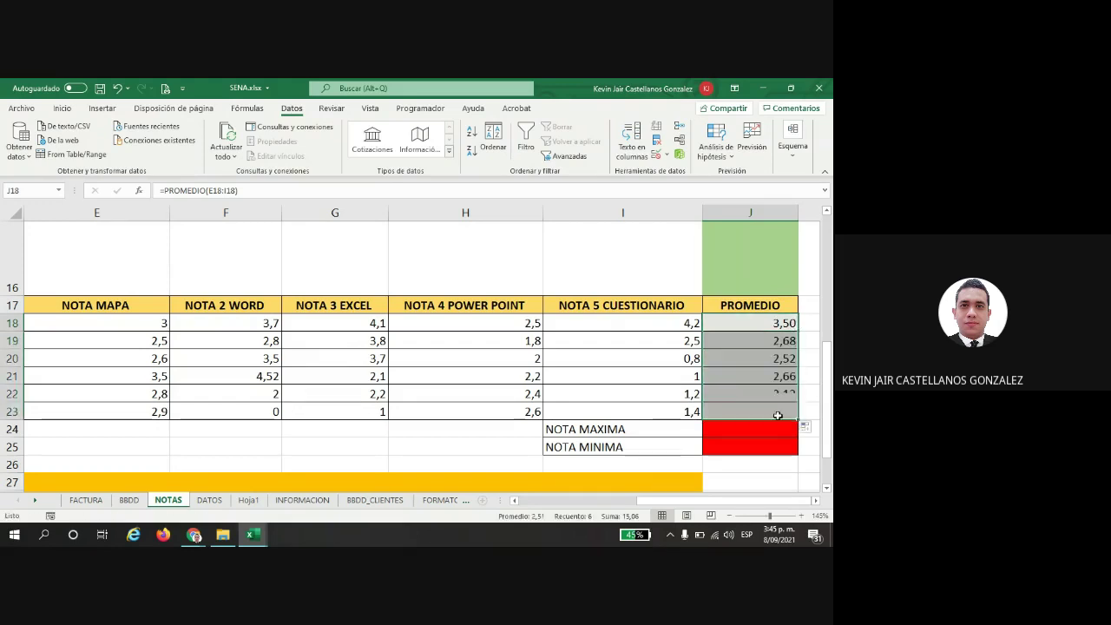
left_click(751, 357)
left_click(739, 372)
left_click(742, 390)
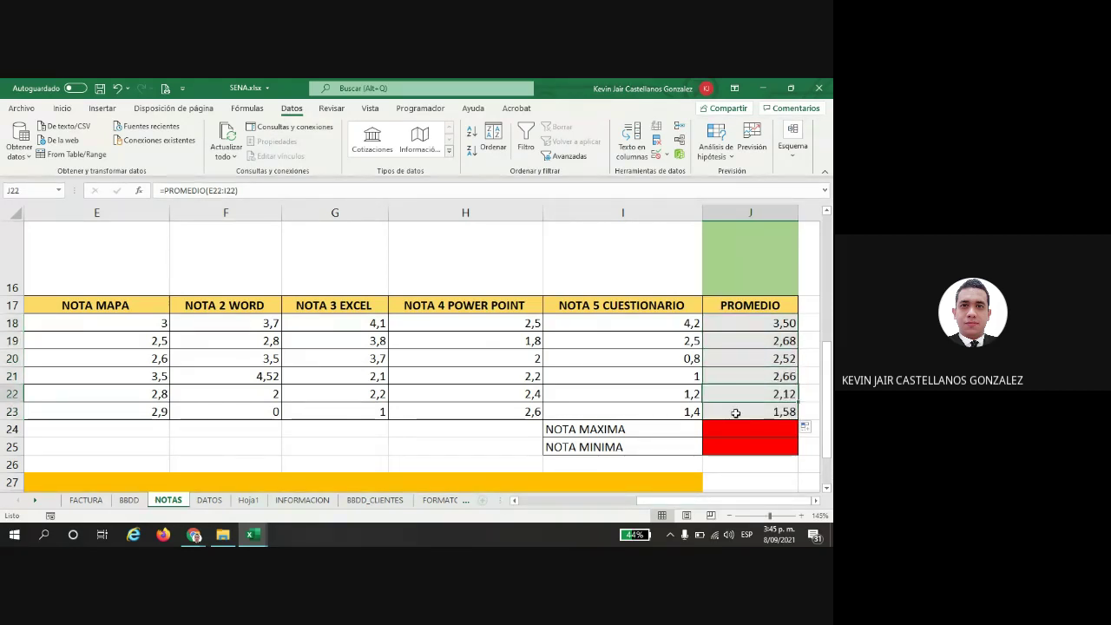
left_click(740, 412)
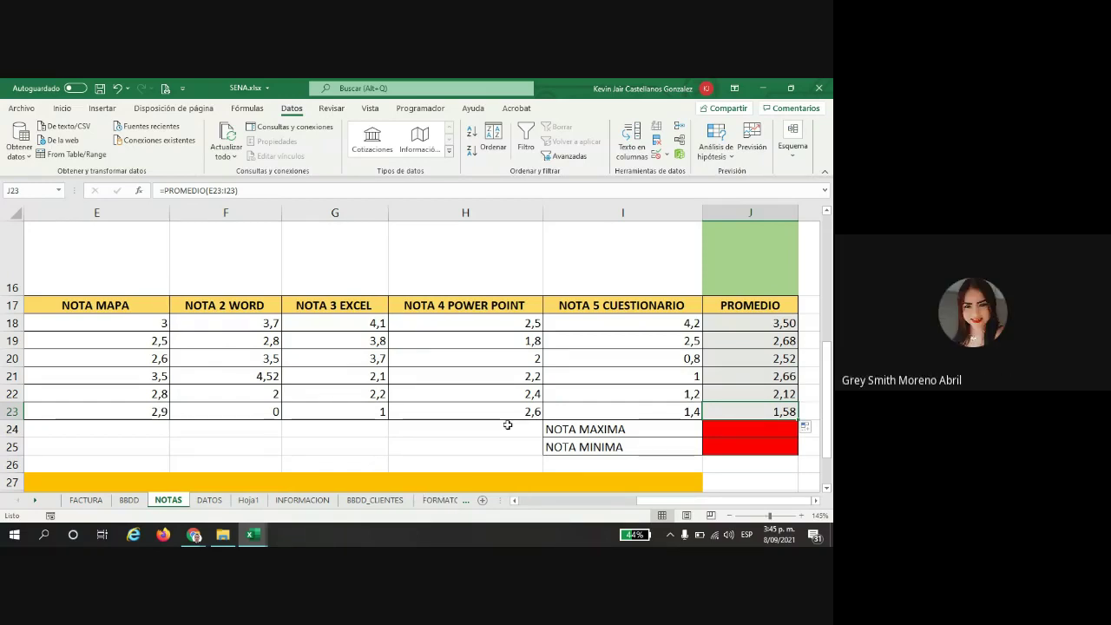
Step: Repeat the fill-down from J18 to J23 to demonstrate it again
left_click(772, 326)
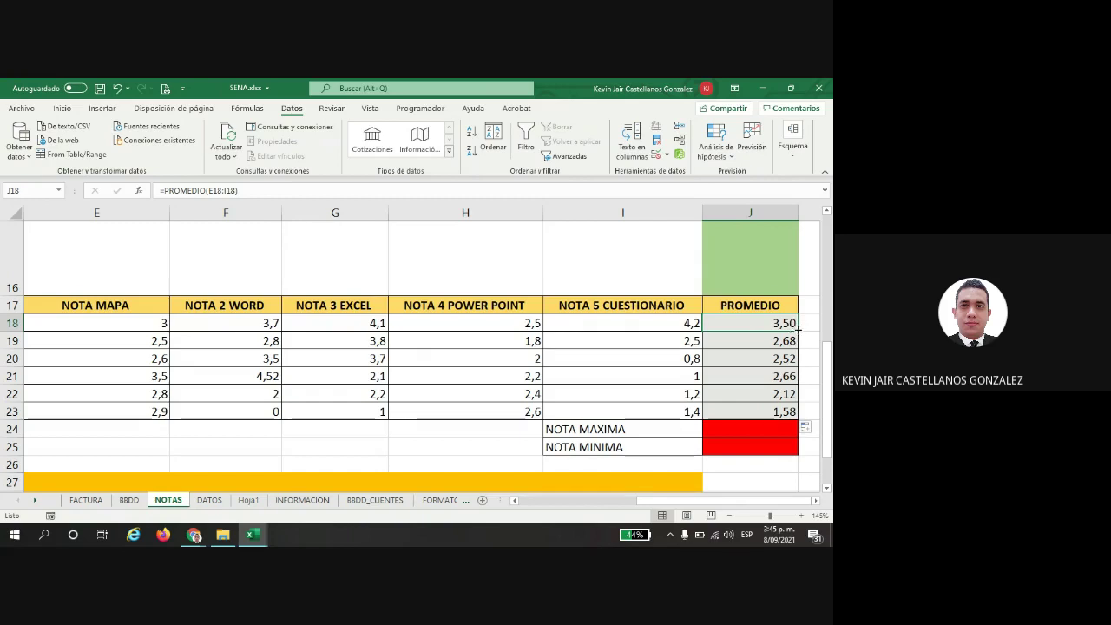
left_click_drag(797, 331, 790, 419)
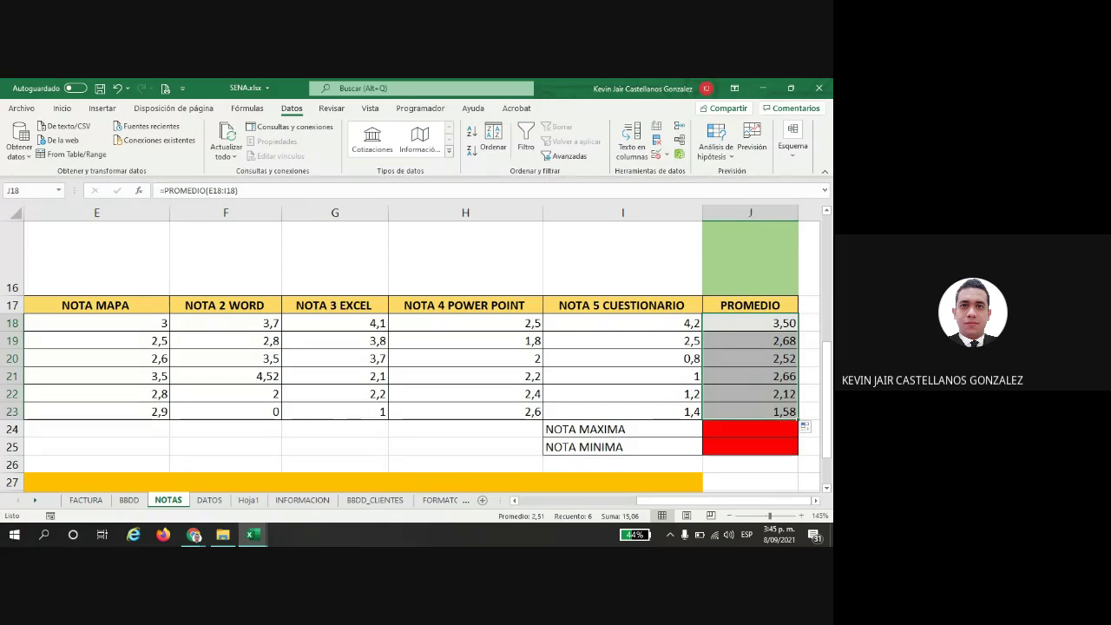
mouse_move(194, 535)
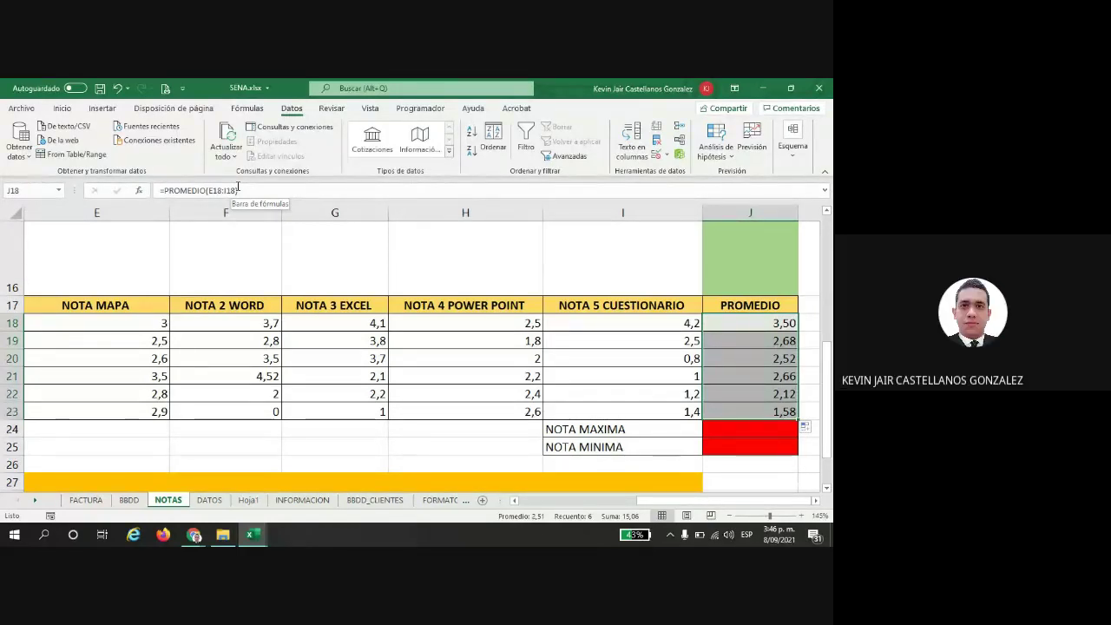
Step: Open the FACTURA sheet to view the CORPESANDER invoice template
left_click(86, 500)
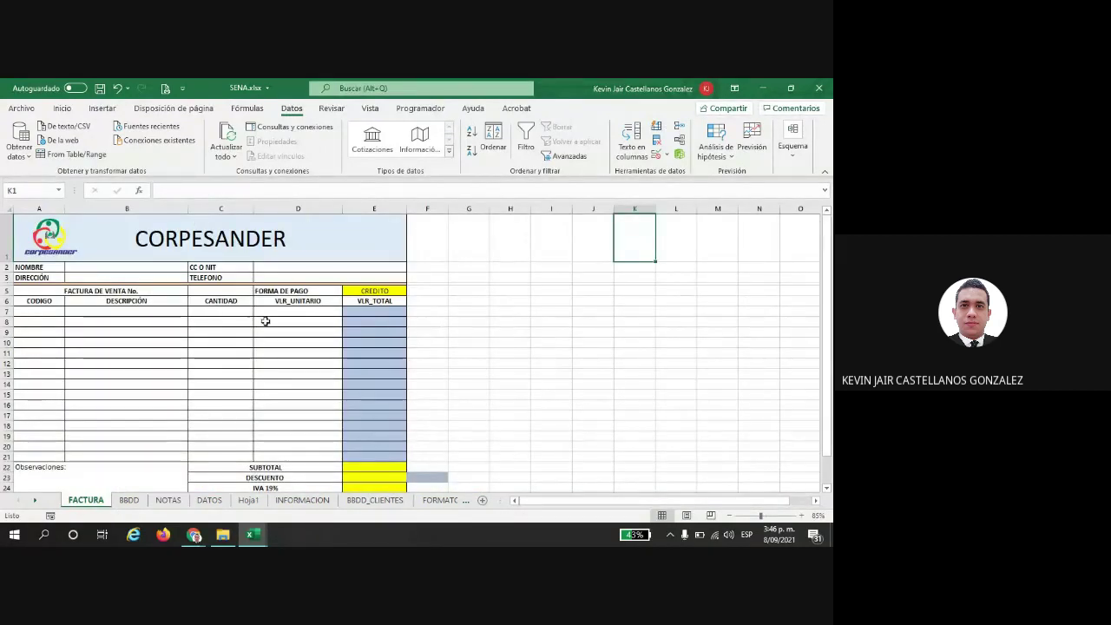
scroll(265, 317, "down", 1)
scroll(265, 304, "up", 1)
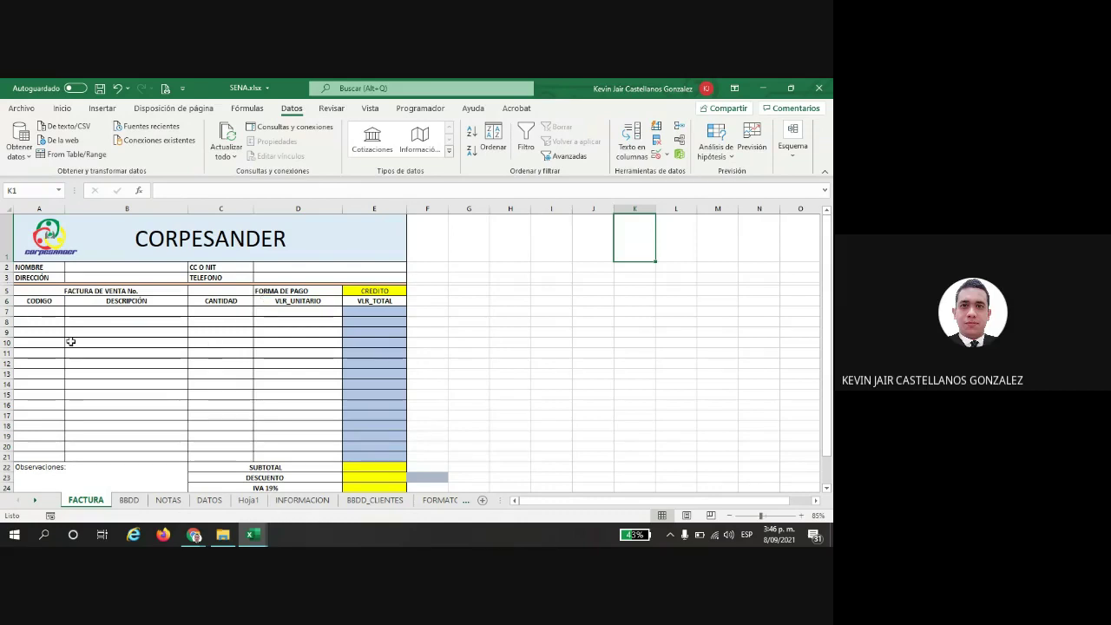
Step: Return to the NOTAS sheet and select the NOTA MAXIMA cell J24
left_click(161, 502)
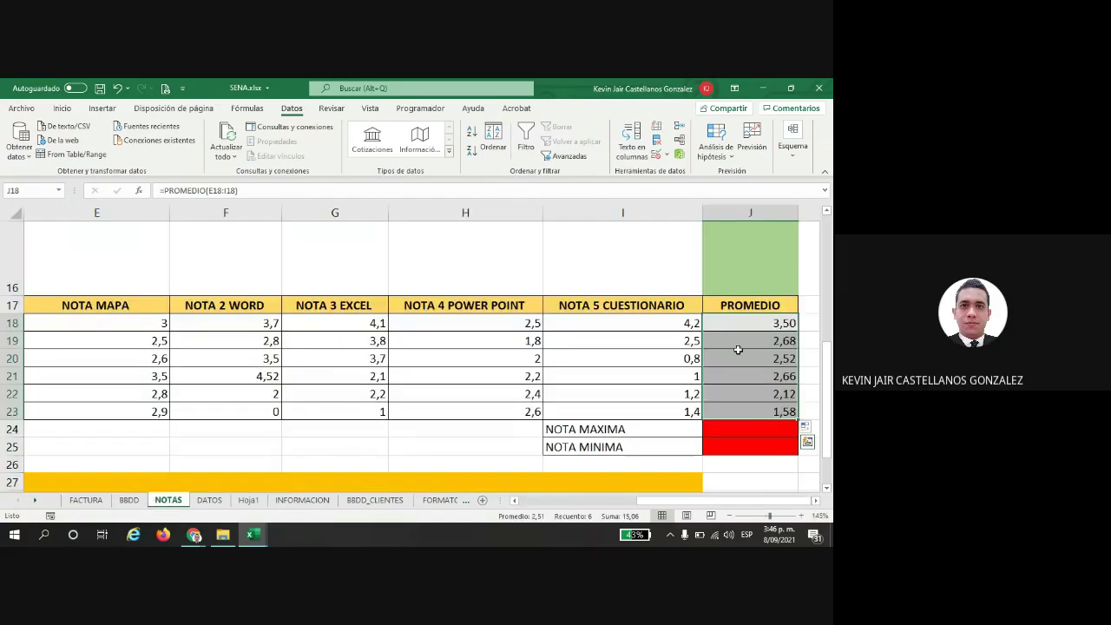
left_click_drag(734, 429, 731, 442)
left_click(744, 319)
left_click(729, 430)
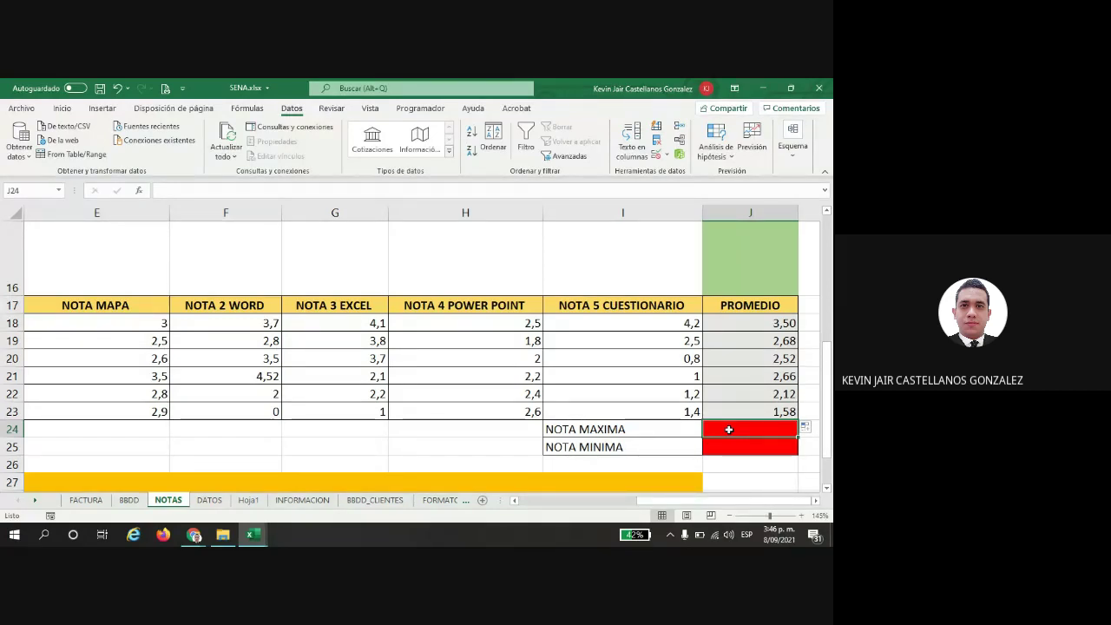
Step: Enter =MAX(J18:J23) in J24, returning the highest PROMEDIO of 3,50
type("=max")
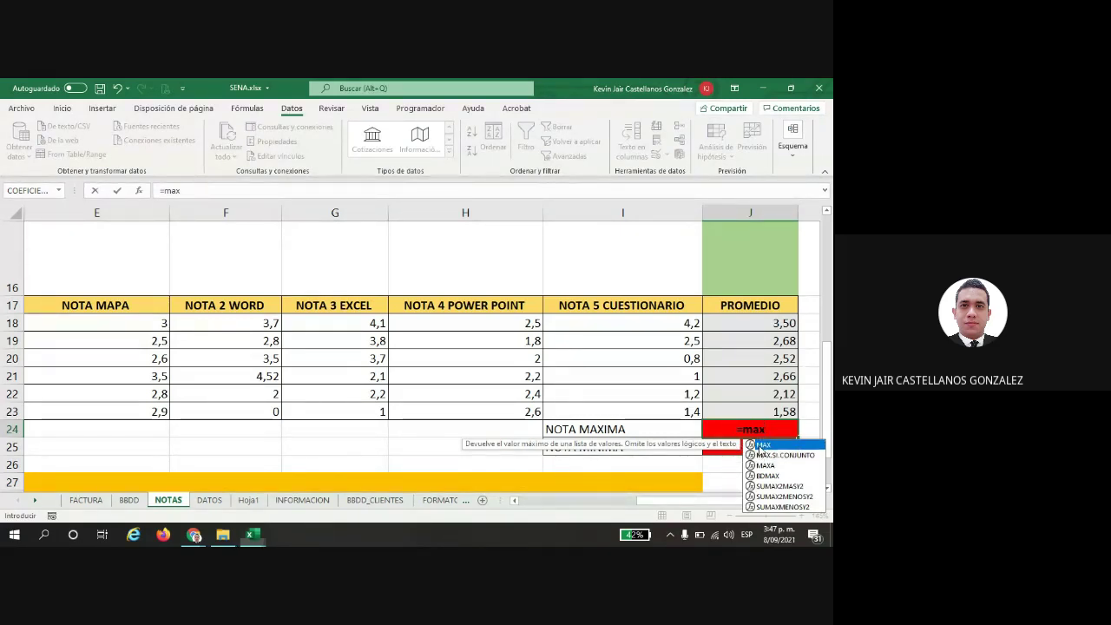
double_click(760, 444)
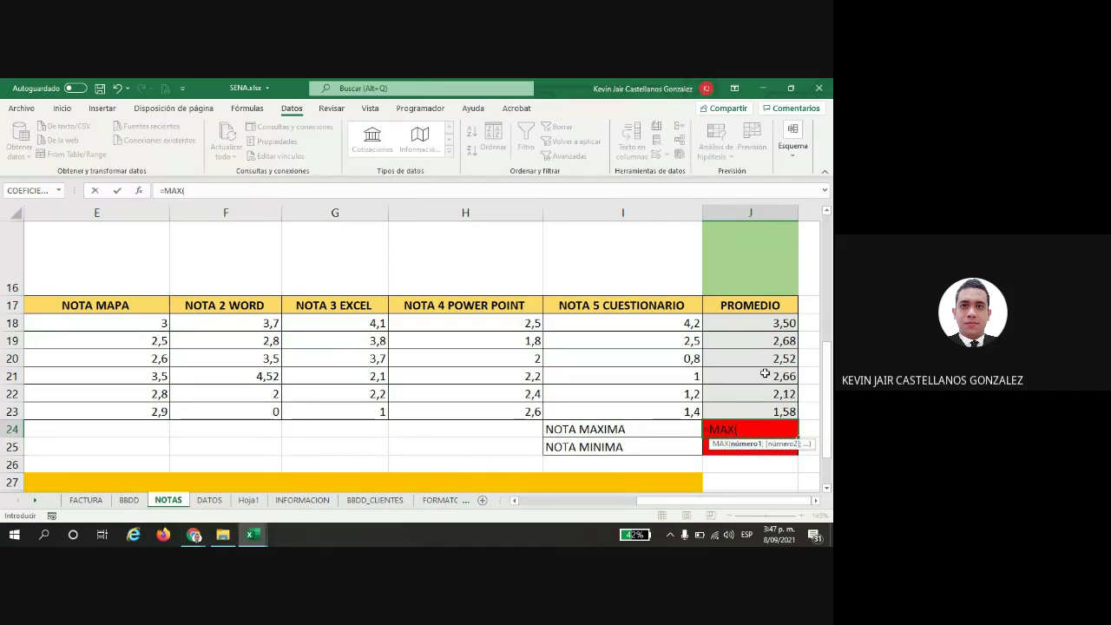
left_click_drag(744, 323, 734, 395)
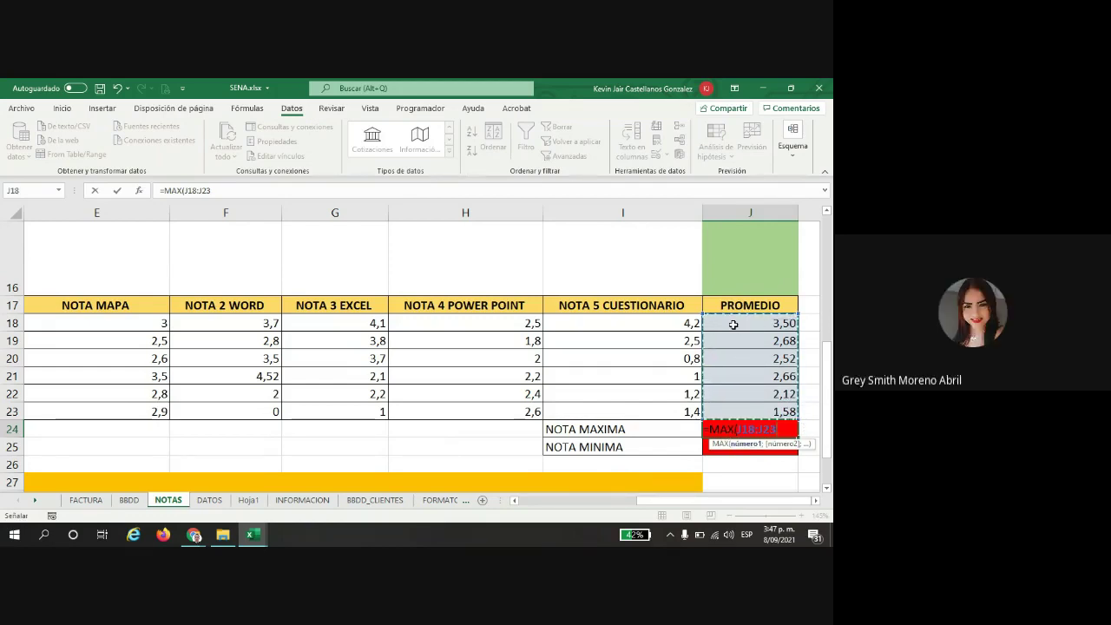
left_click_drag(733, 324, 730, 407)
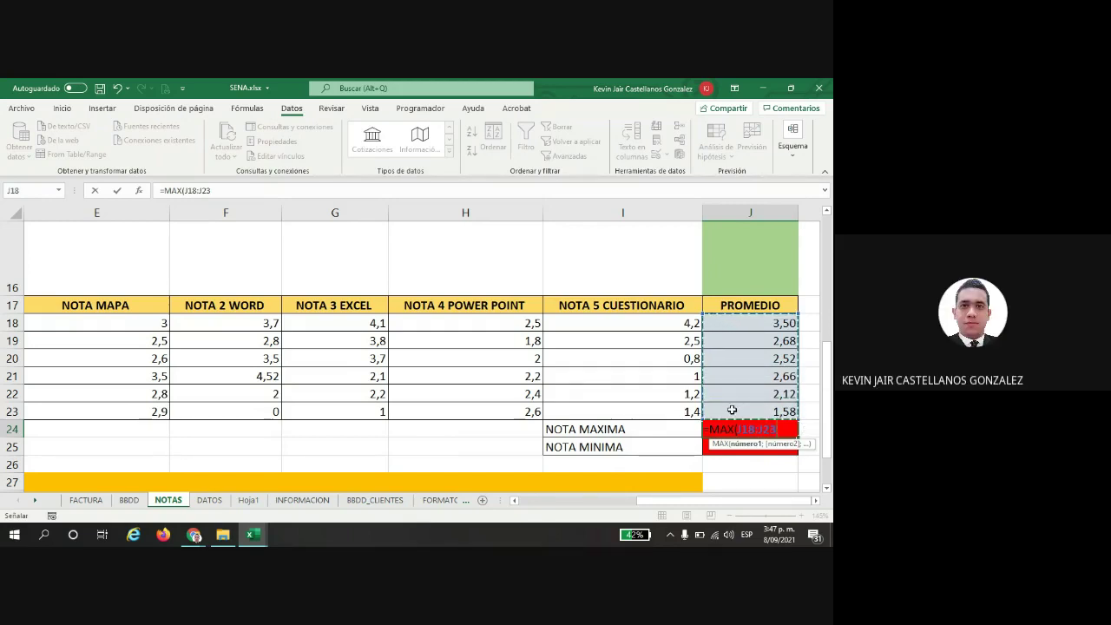
left_click_drag(724, 325, 721, 372)
left_click_drag(88, 318, 753, 407)
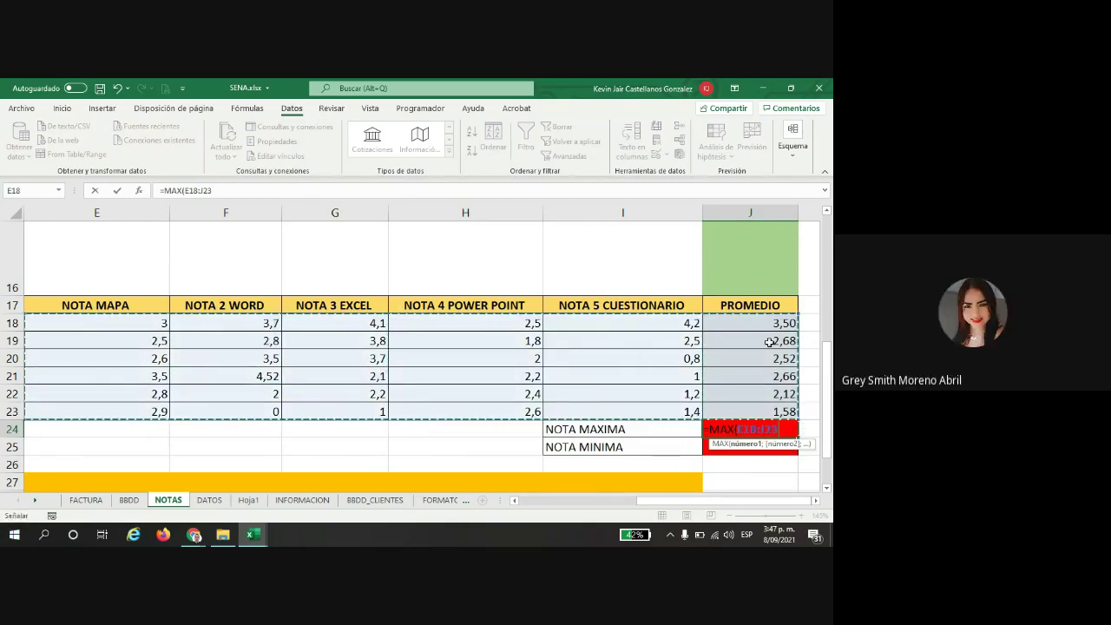
left_click_drag(764, 323, 751, 406)
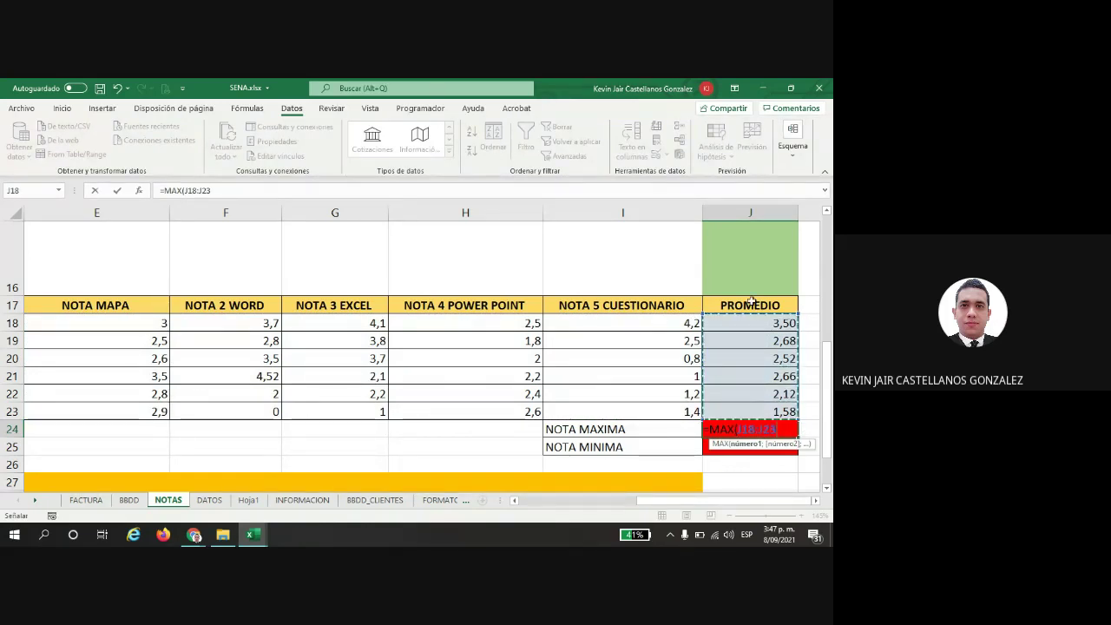
type(")")
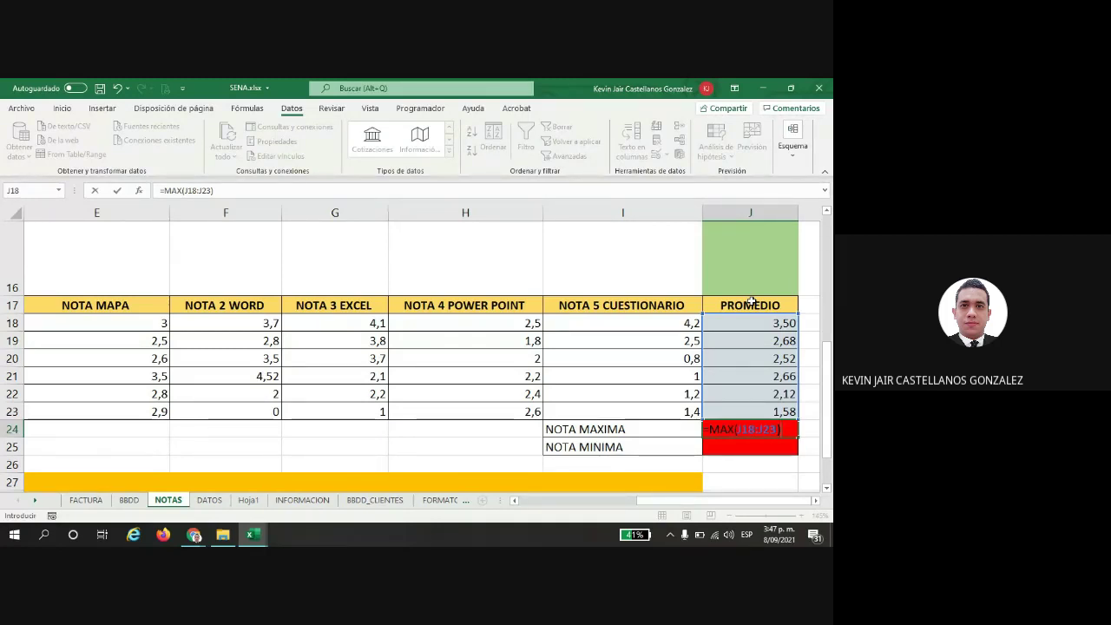
key("Return")
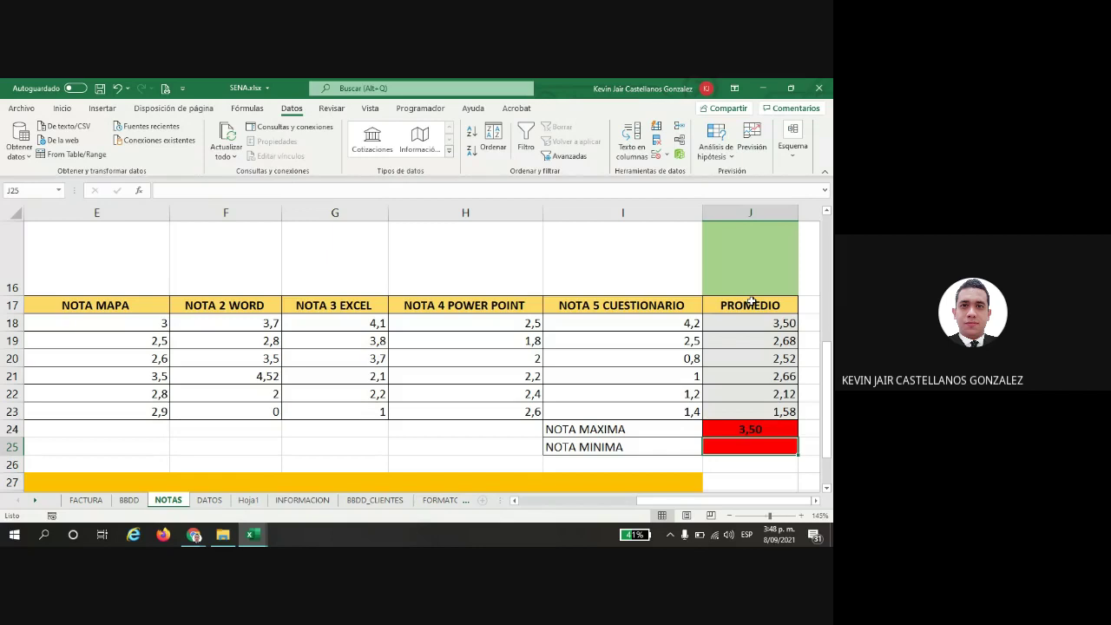
Step: Enter =MIN(J18:J23) in J25, returning the lowest PROMEDIO of 1,58
type("=min")
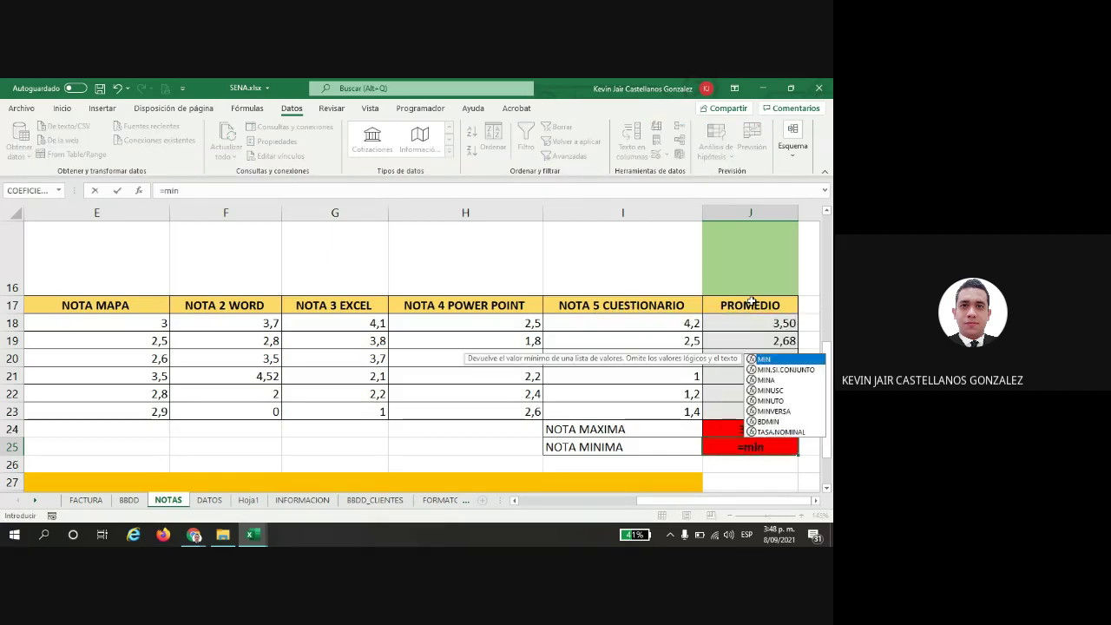
double_click(773, 358)
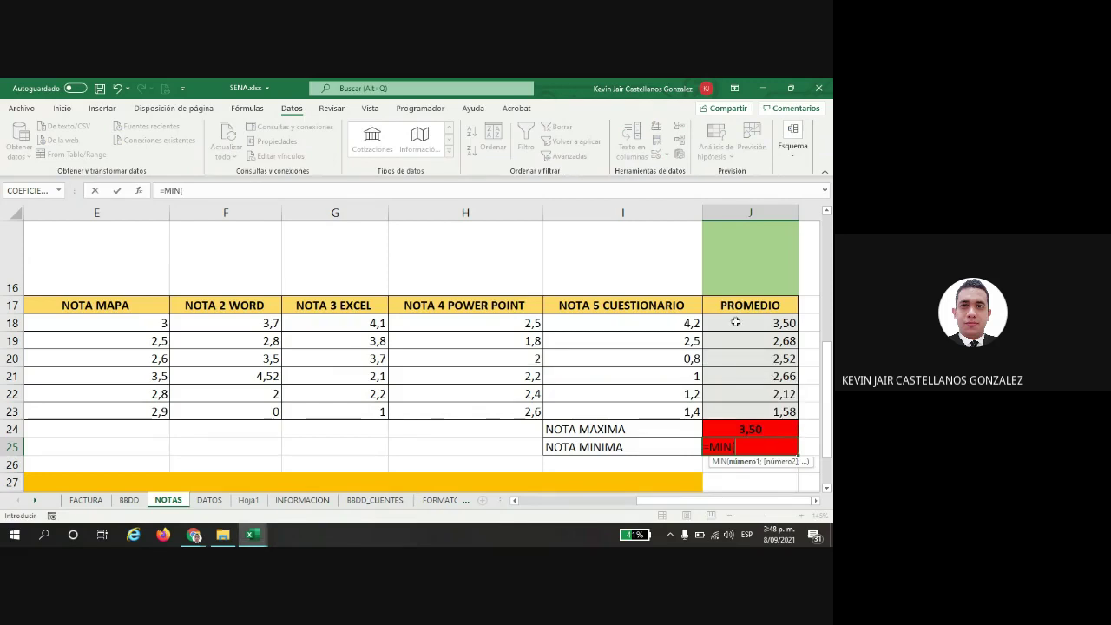
left_click_drag(737, 322, 743, 421)
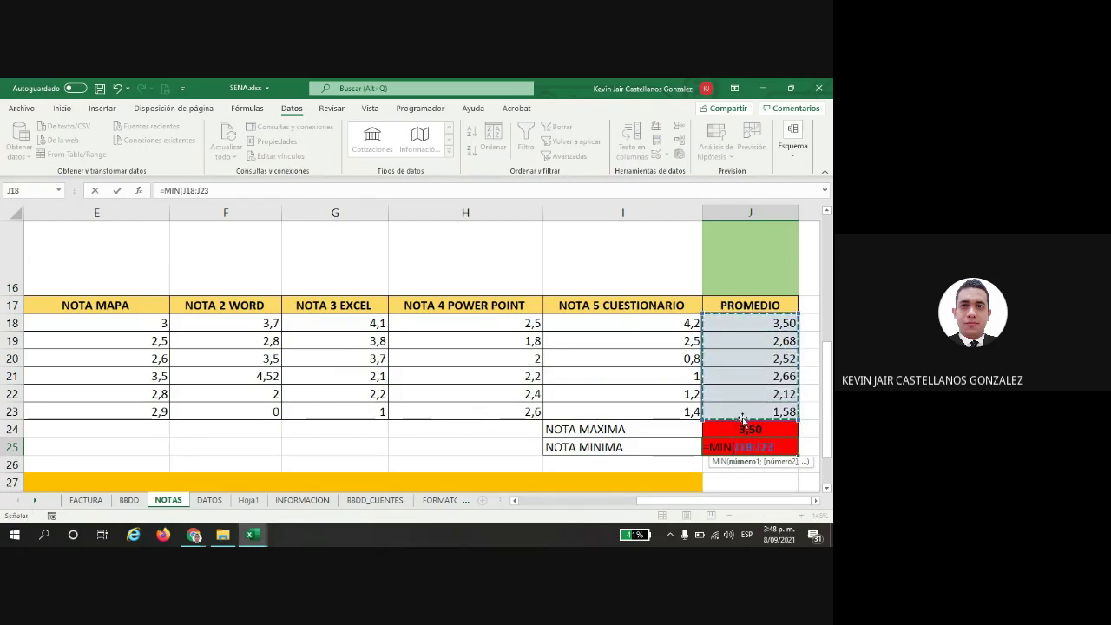
type(")")
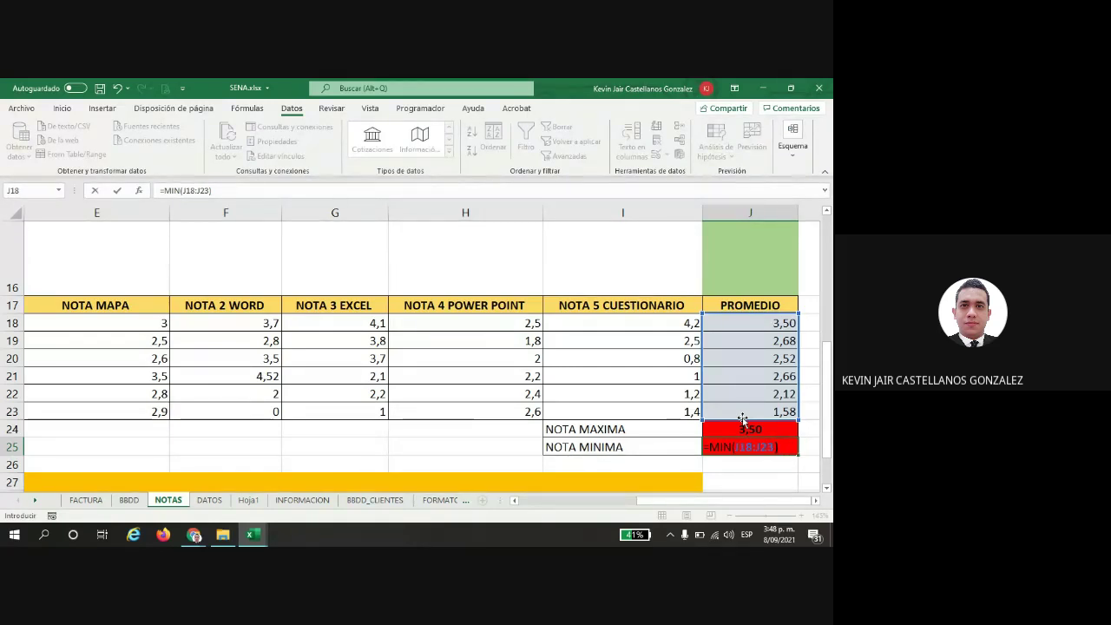
key("Return")
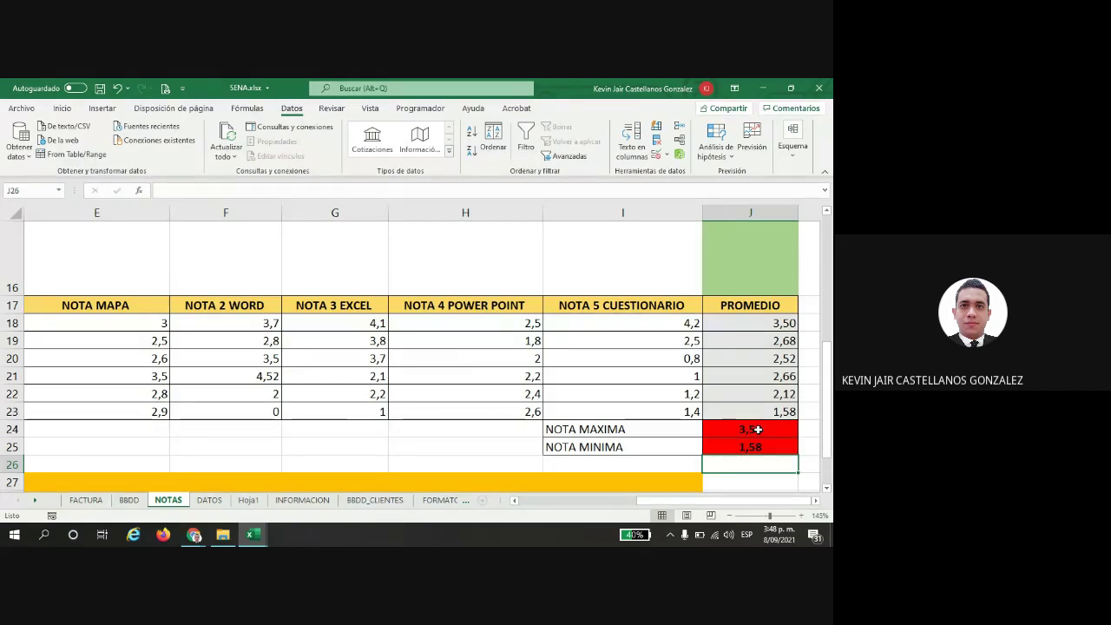
Step: Review the MAX and MIN formulas in J24 and J25
key("Up")
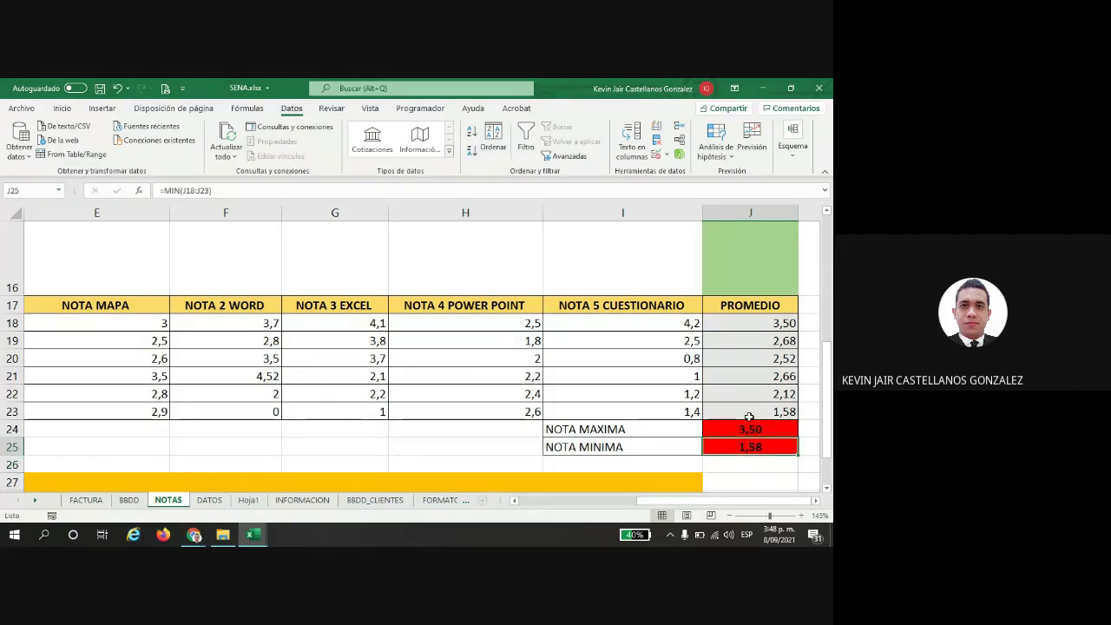
left_click(727, 427)
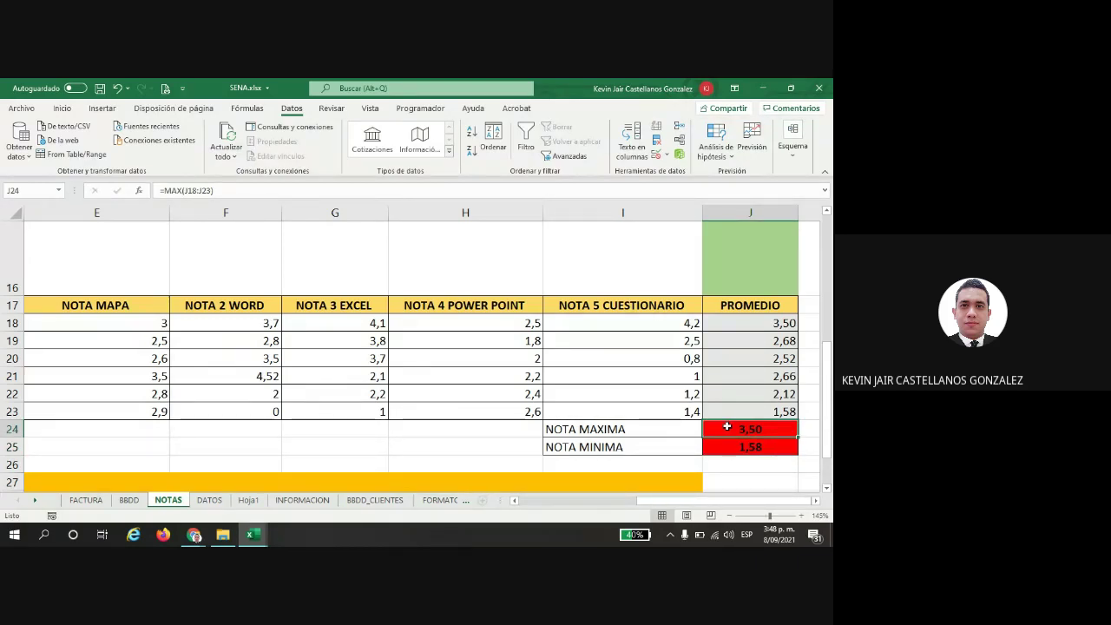
left_click(737, 447)
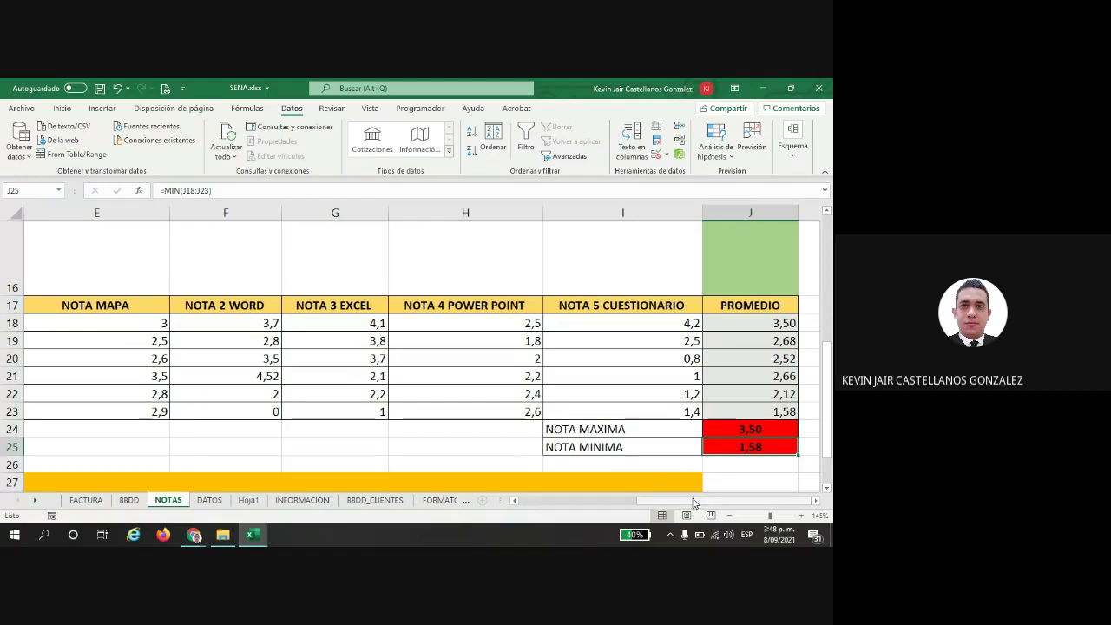
left_click_drag(685, 500, 568, 501)
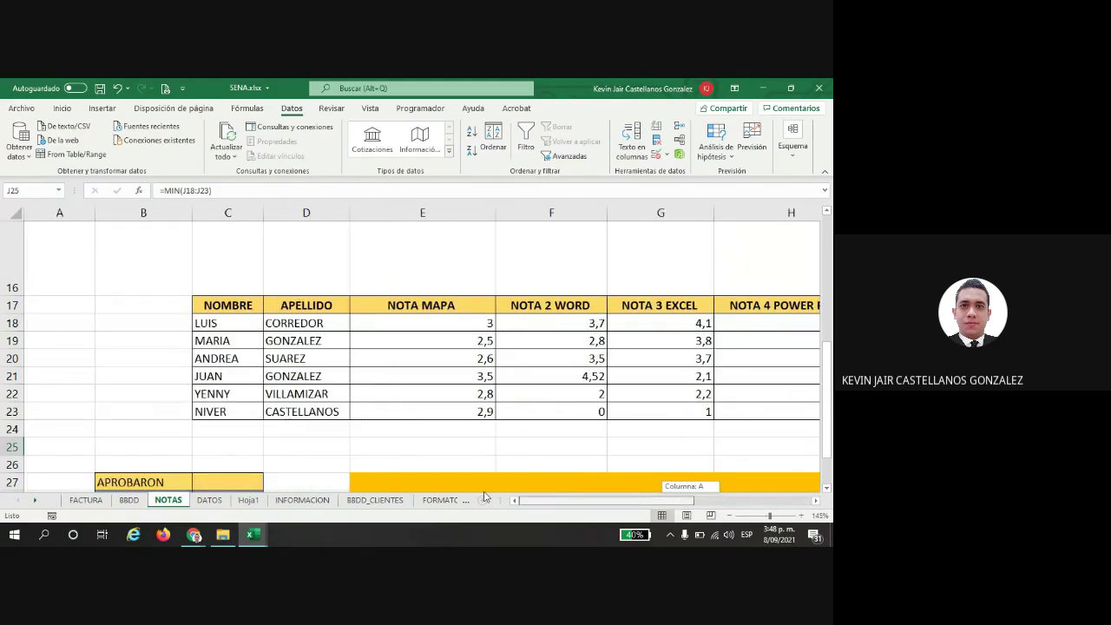
Step: Open the FACTURA sheet and look over the empty CORPESANDER sales invoice template
left_click(84, 500)
scroll(322, 282, "down", 1)
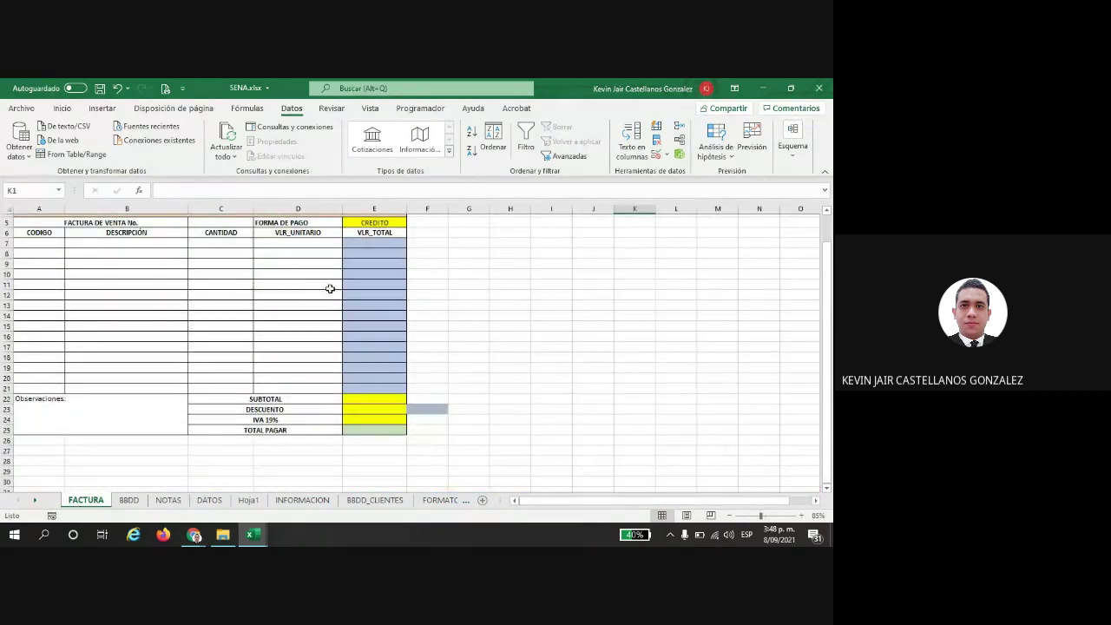
scroll(330, 289, "up", 1)
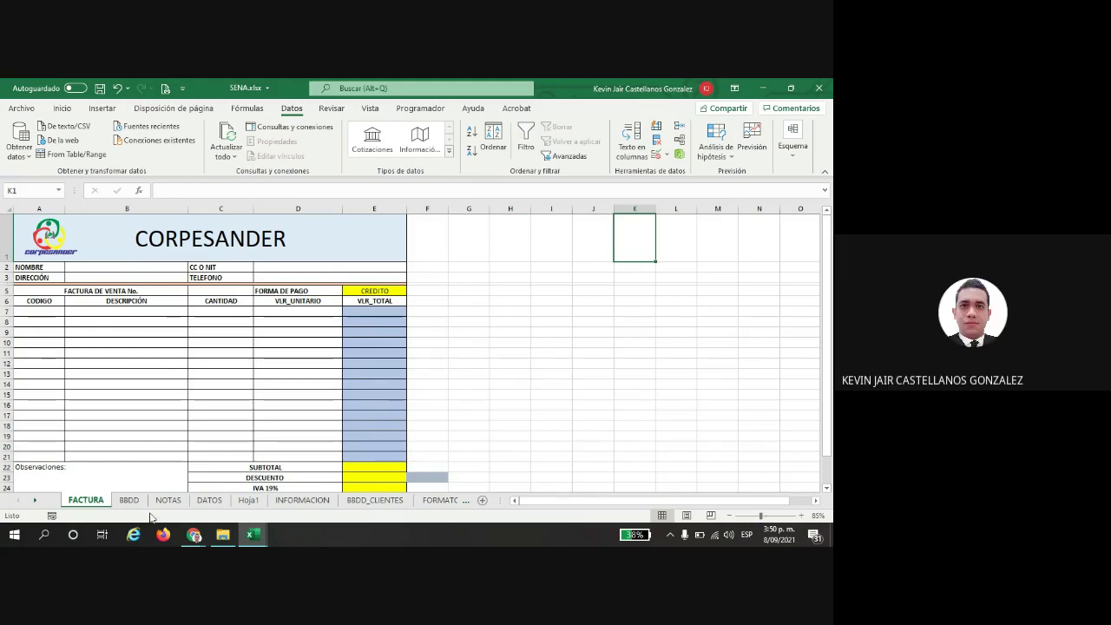
Step: In the Meet call, dismiss the pending join request and stop presenting the screen
mouse_move(193, 534)
left_click(130, 486)
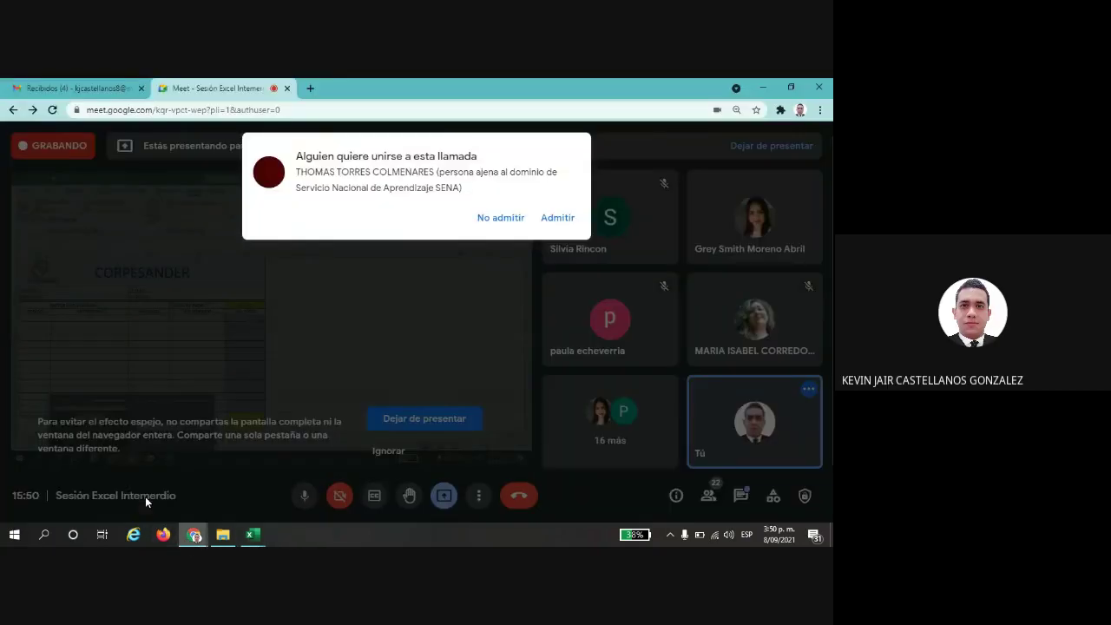
left_click(560, 221)
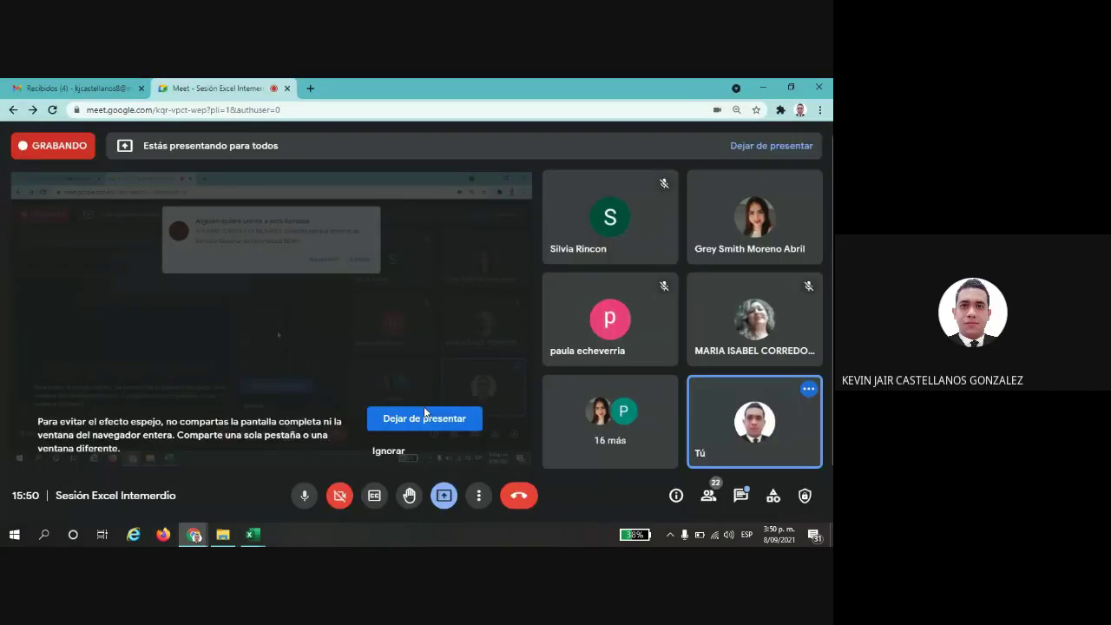
left_click(425, 414)
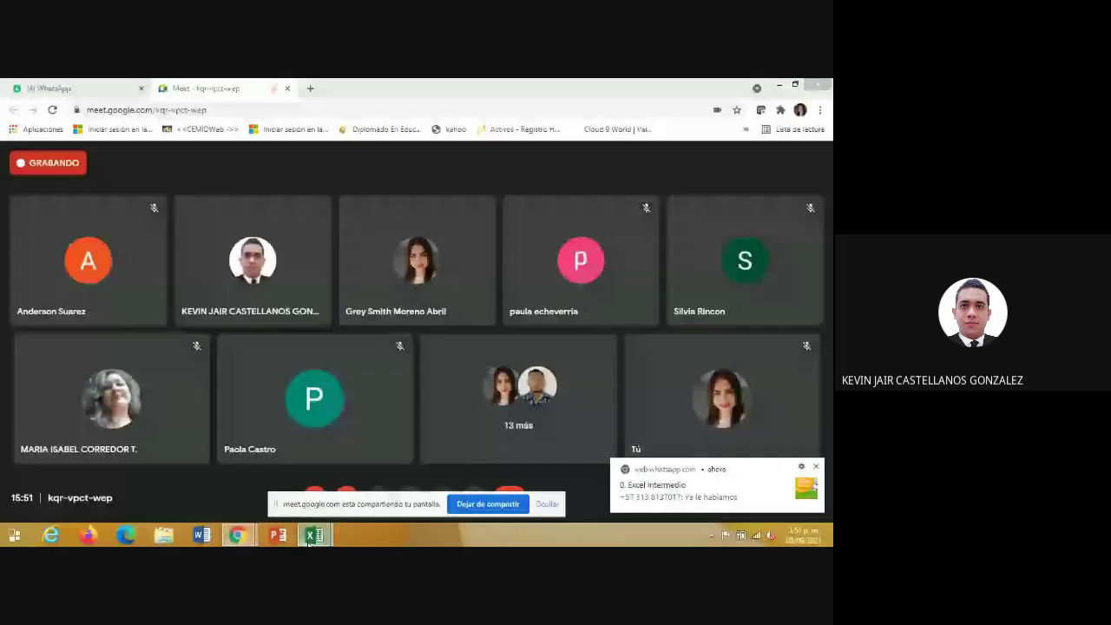
Step: Show the Gresma invoice, clear the notifications, and check the K30 and I32 =(I29-K30) formulas
mouse_move(314, 535)
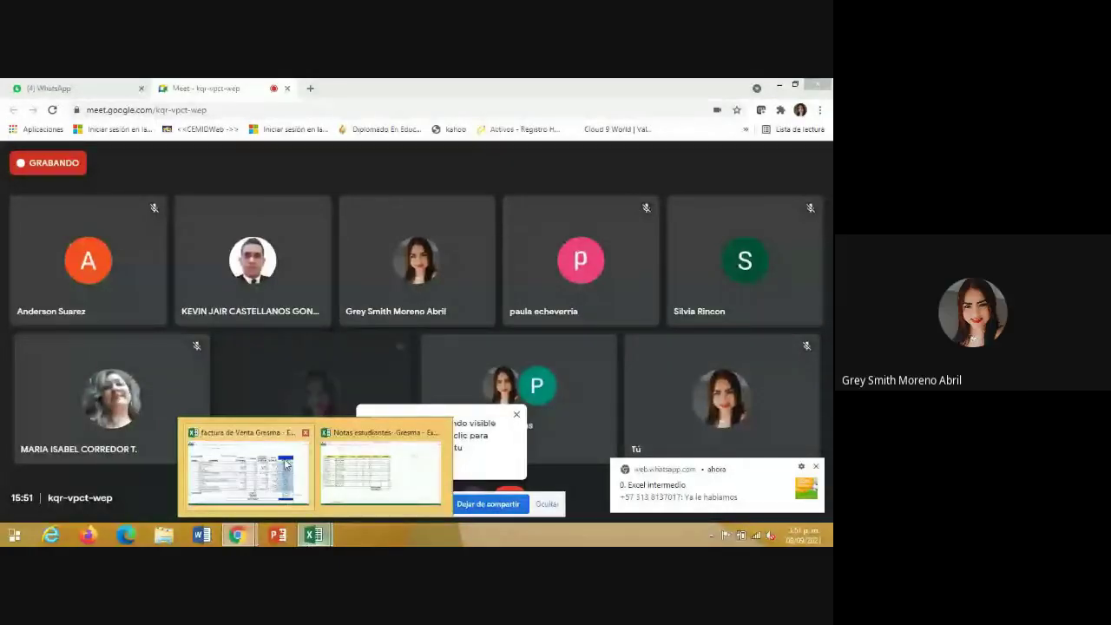
left_click(286, 464)
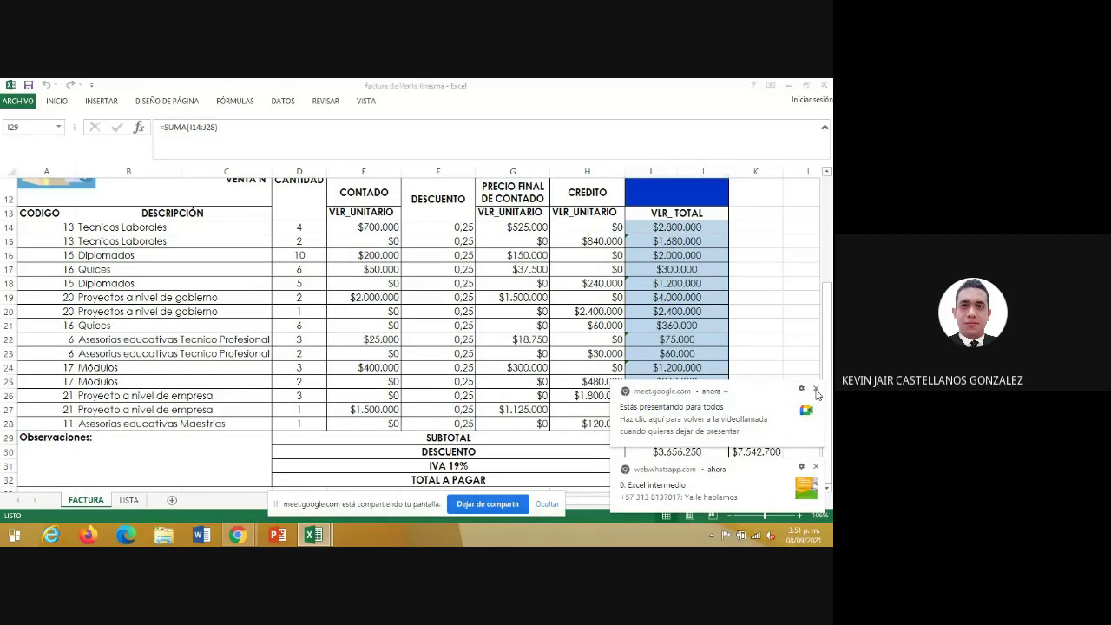
left_click(814, 390)
left_click(817, 467)
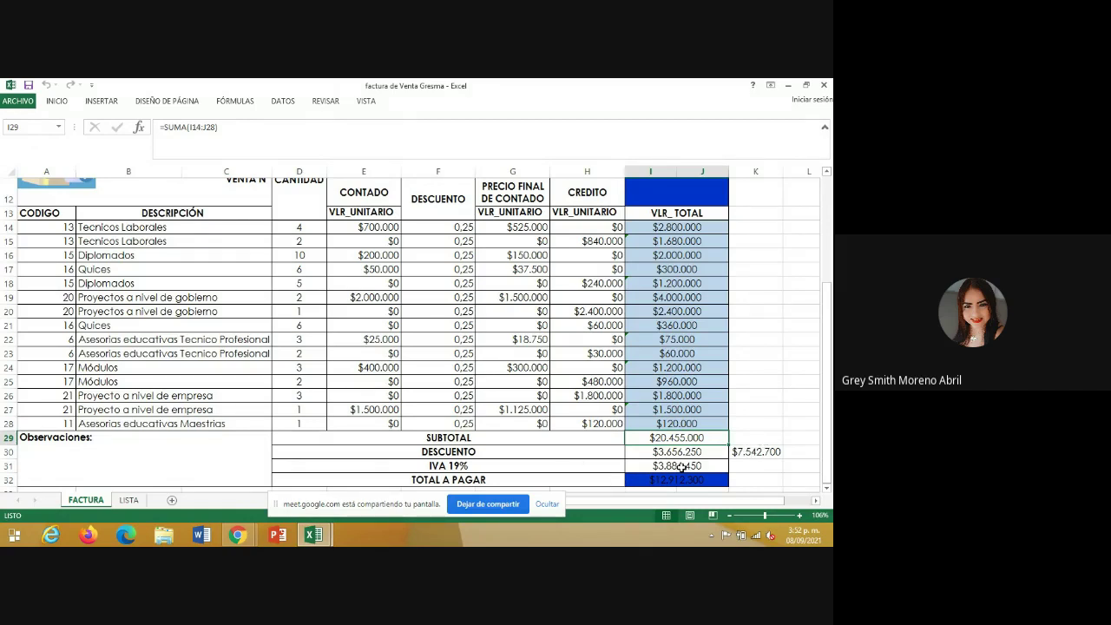
left_click(744, 450)
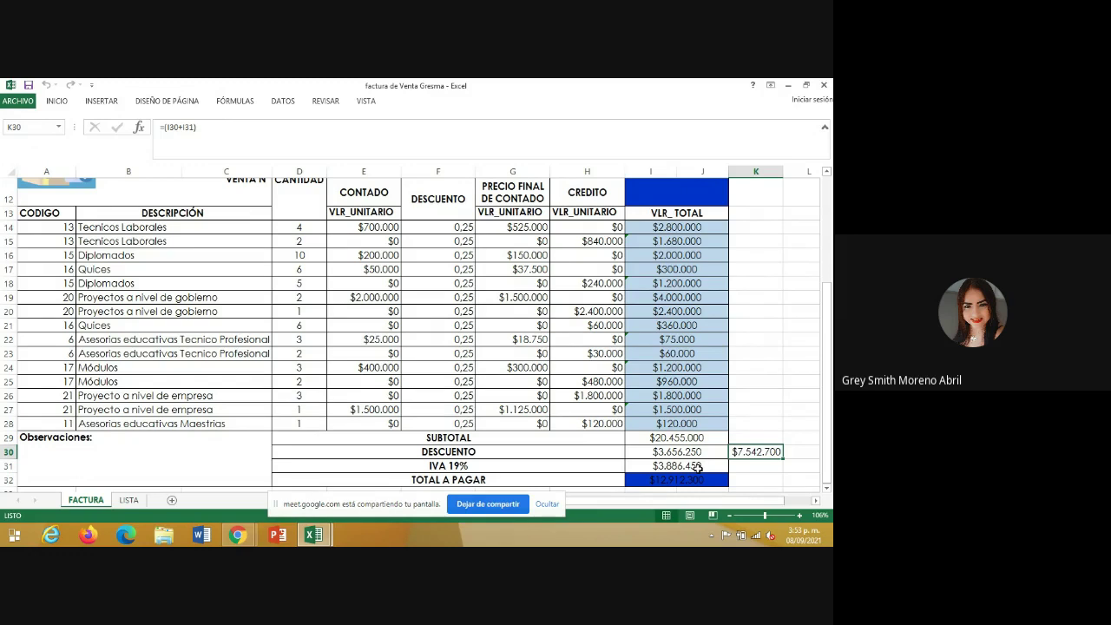
left_click(699, 480)
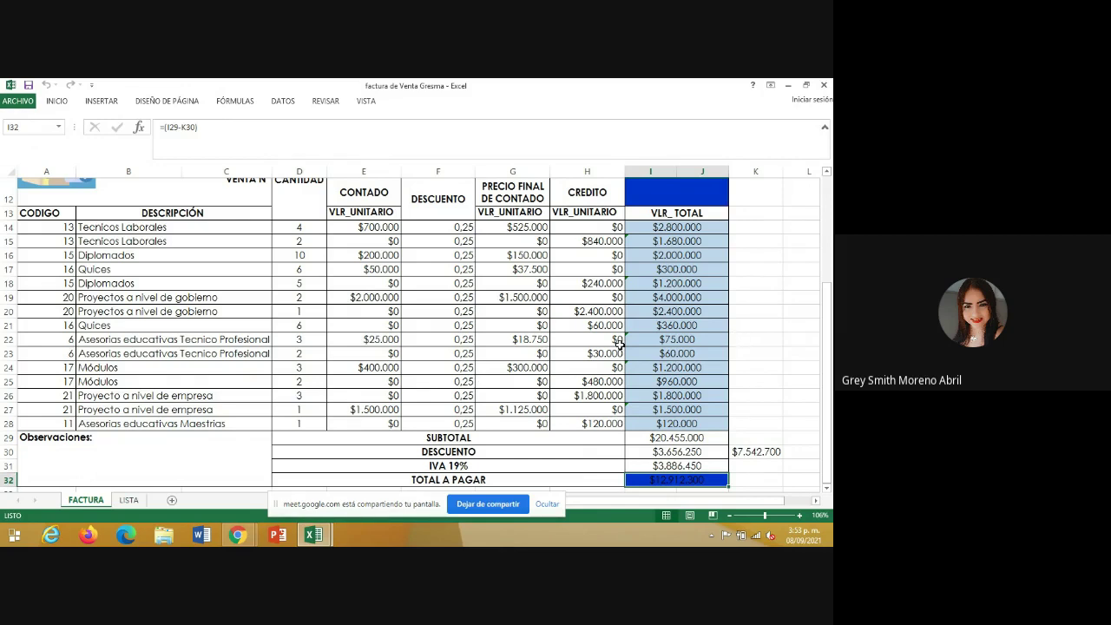
left_click(129, 501)
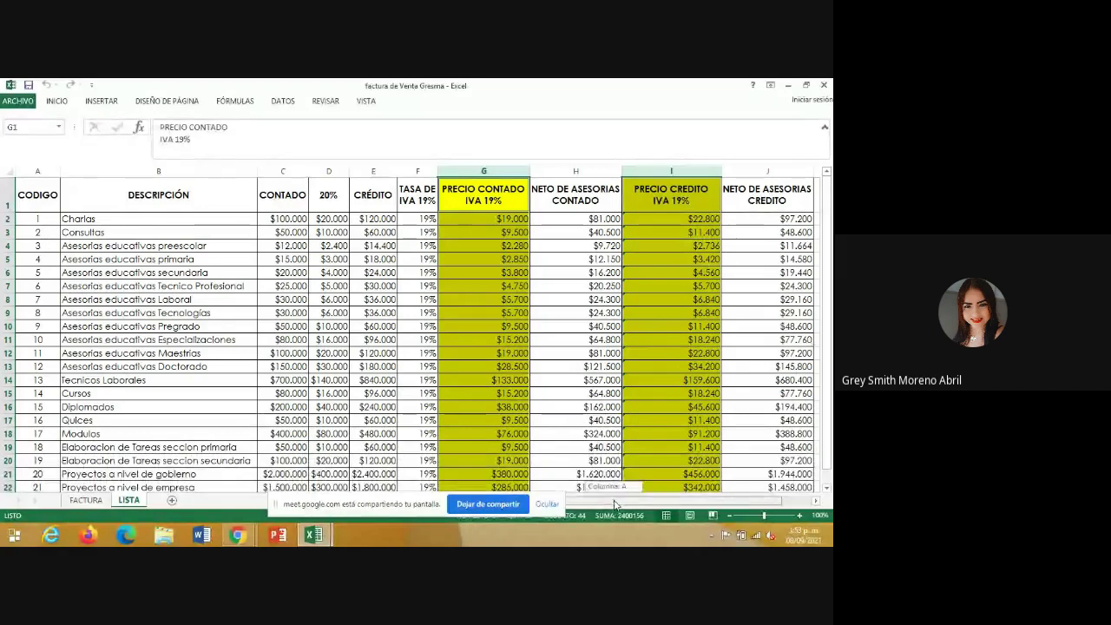
mouse_move(614, 504)
left_mouse_down()
mouse_move(653, 502)
mouse_move(627, 507)
left_mouse_up()
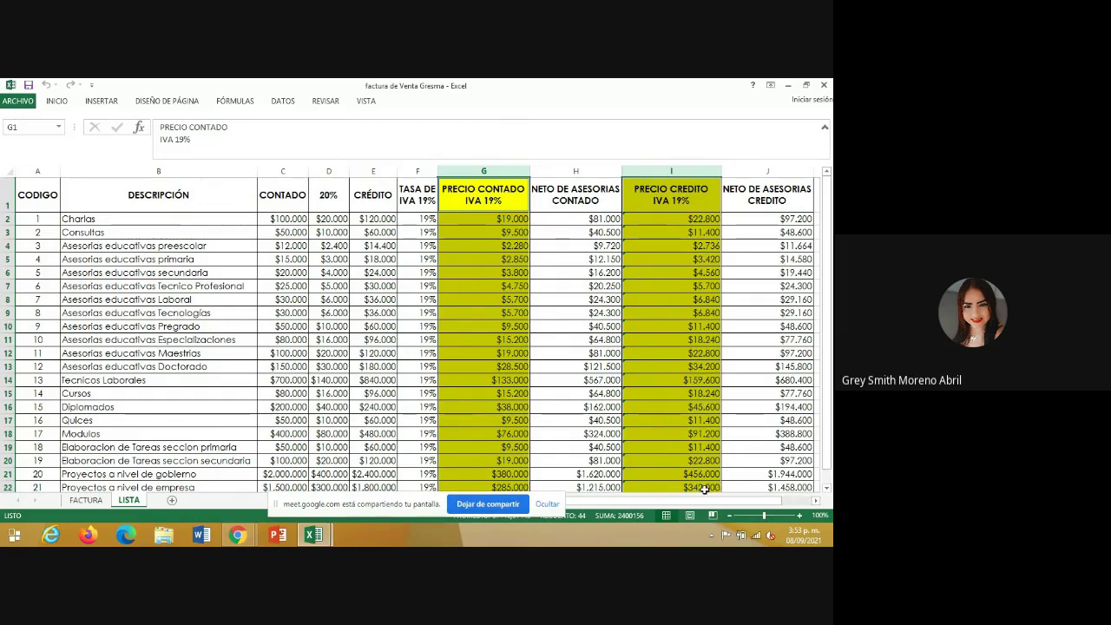
left_click_drag(705, 502, 719, 507)
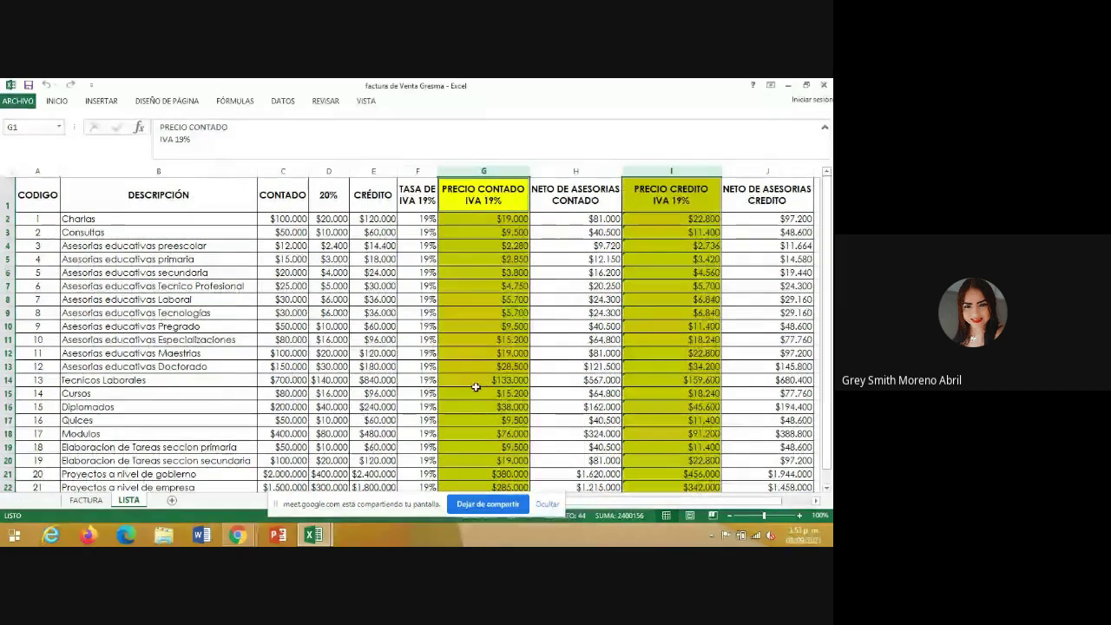
left_click(97, 503)
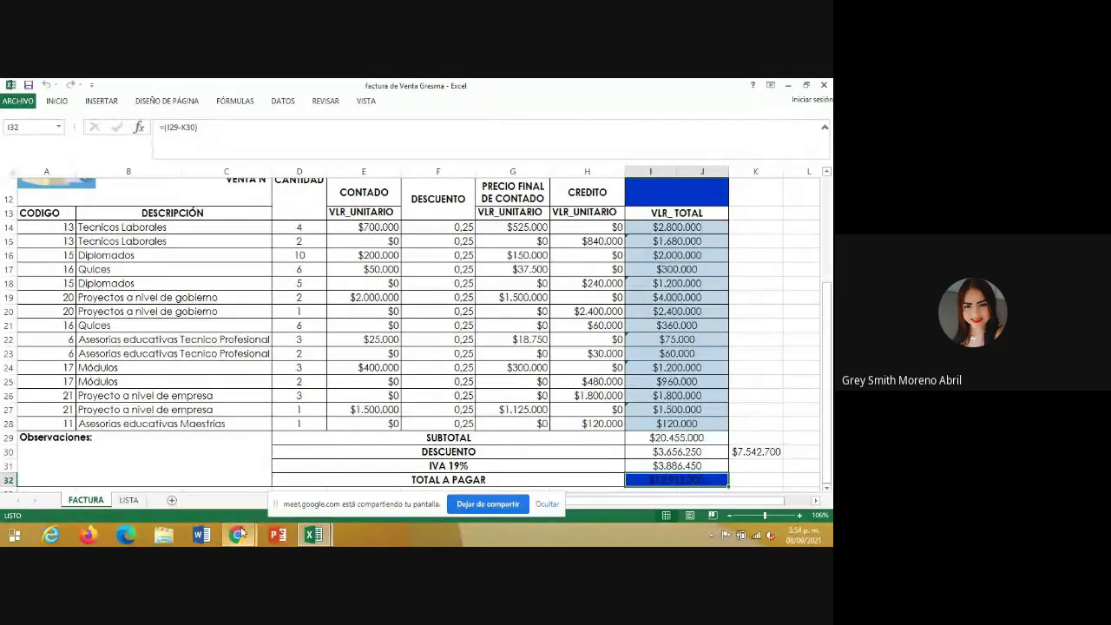
Step: Stop sharing the invoice workbook with the call using 'Dejar de compartir'
mouse_move(240, 532)
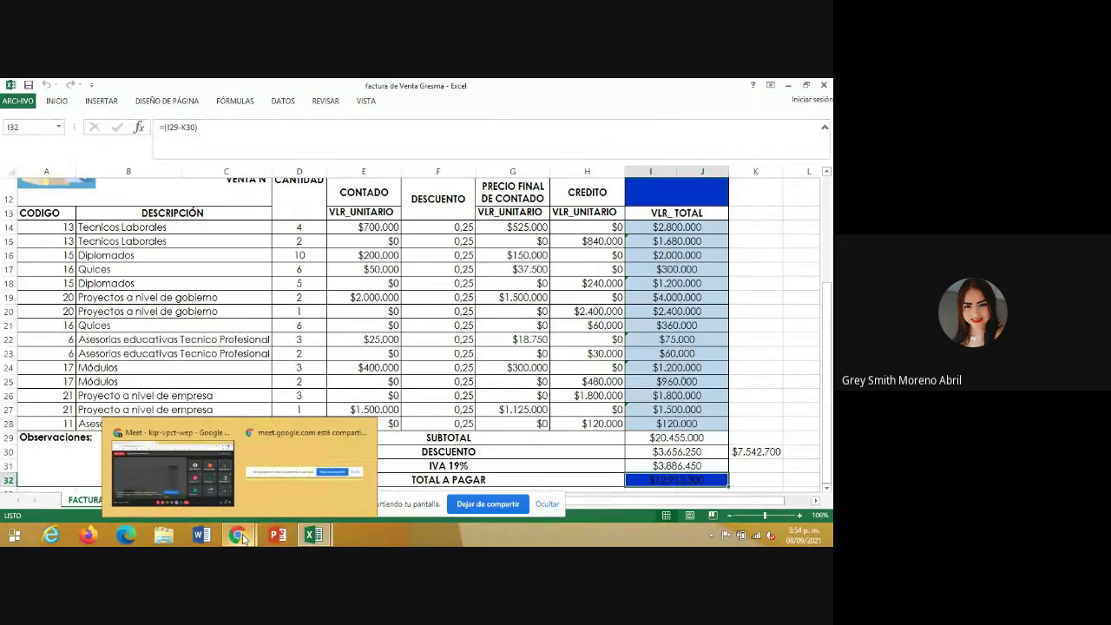
left_click(243, 537)
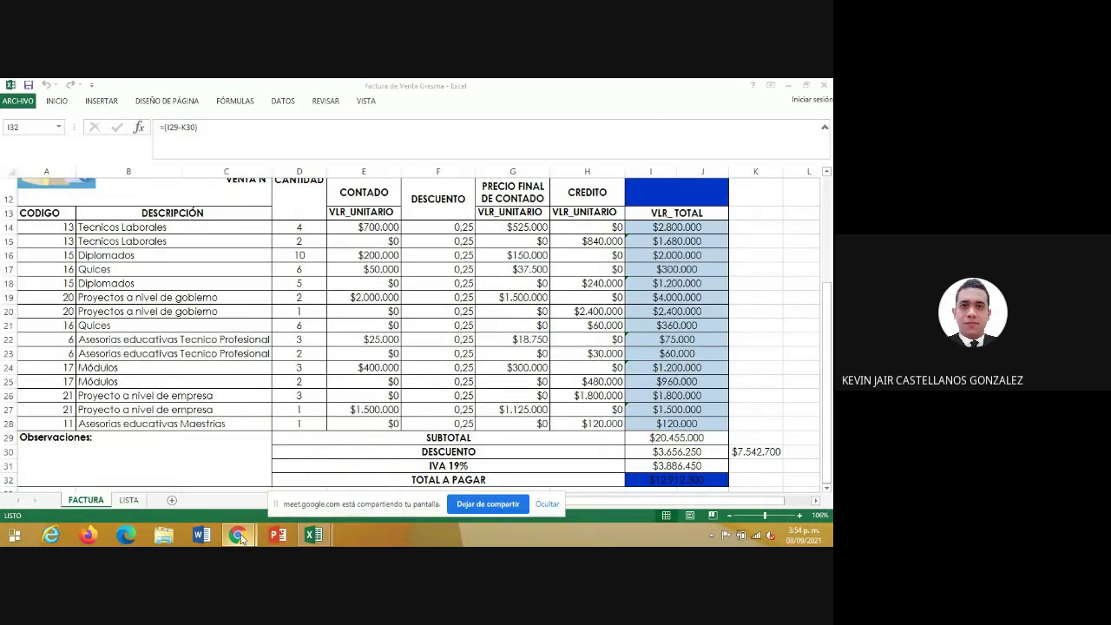
mouse_move(241, 536)
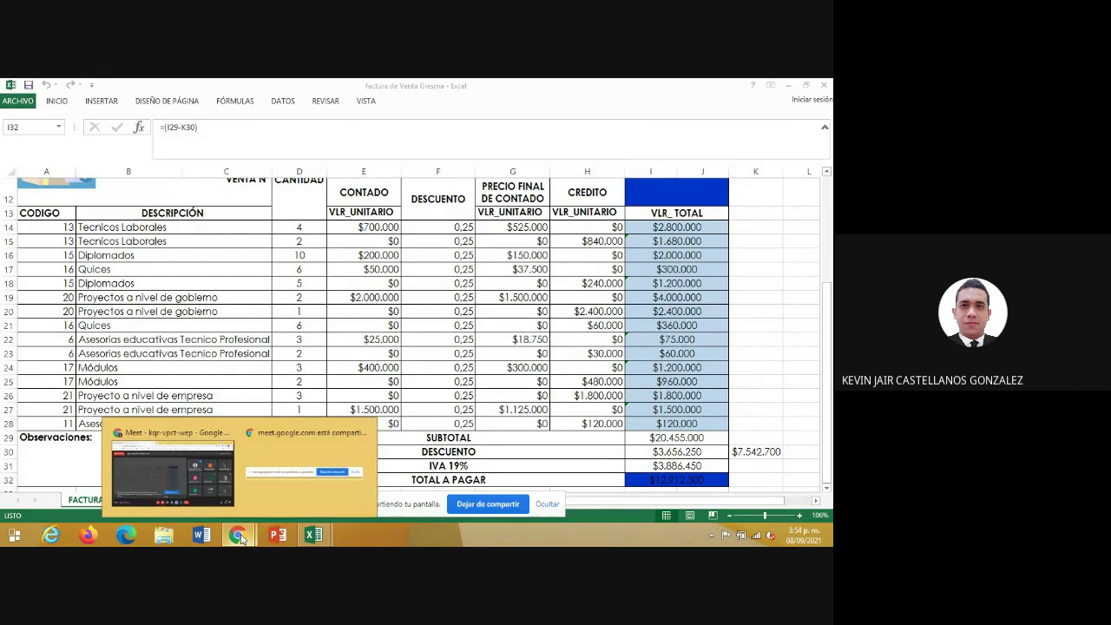
left_click(505, 506)
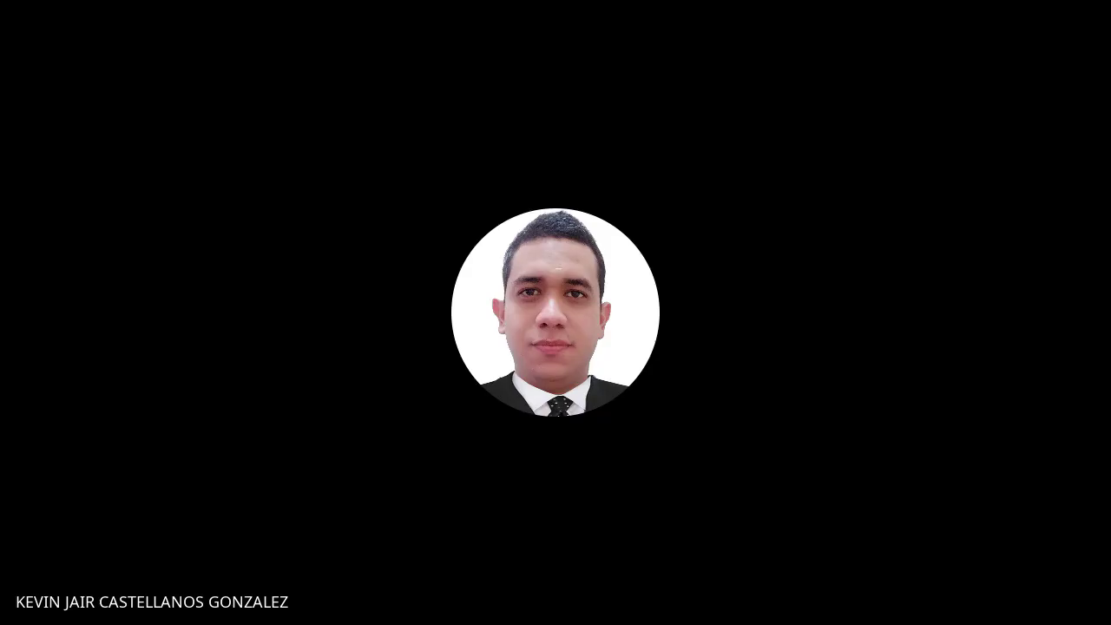
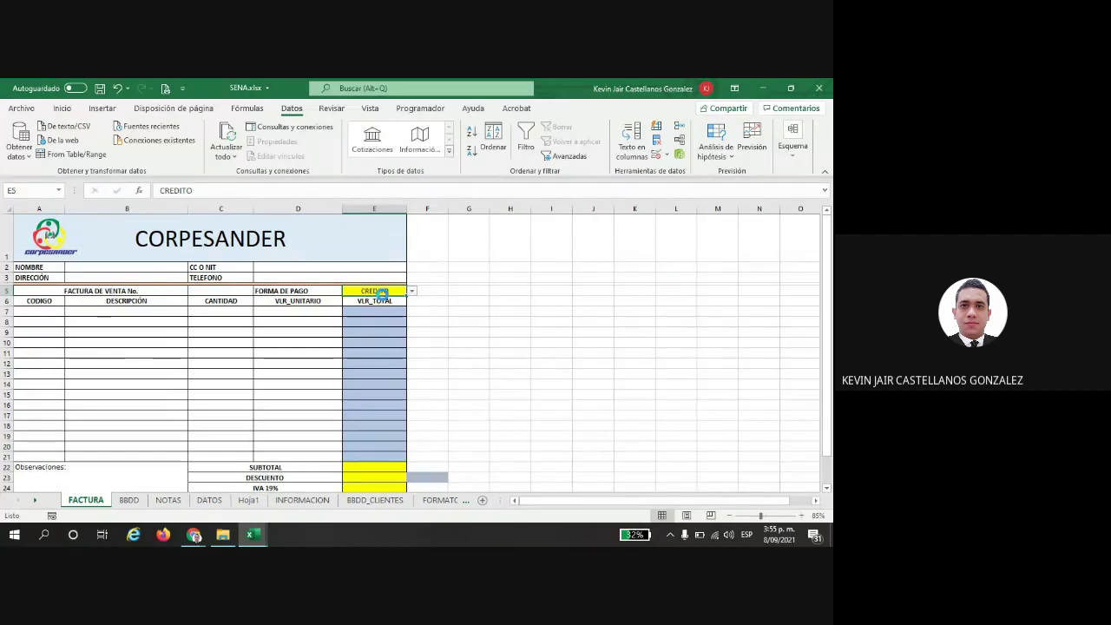
Step: Try E5's payment dropdown, switching it to CONTADO and then back to CREDITO
scroll(379, 297, "up", 3, "ctrl")
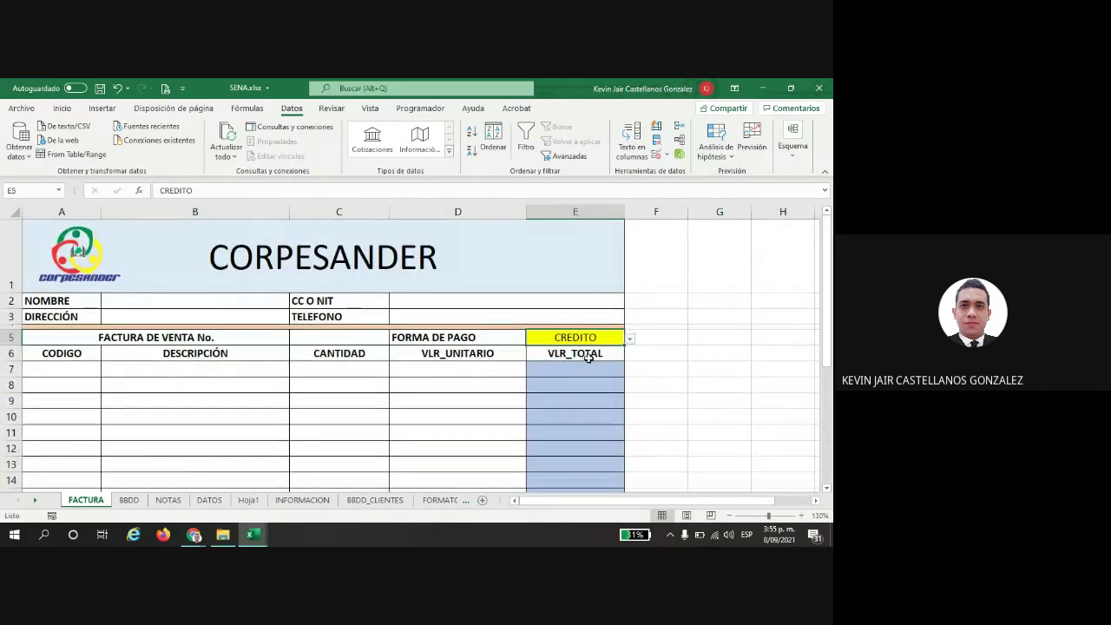
scroll(607, 351, "up", 1, "ctrl")
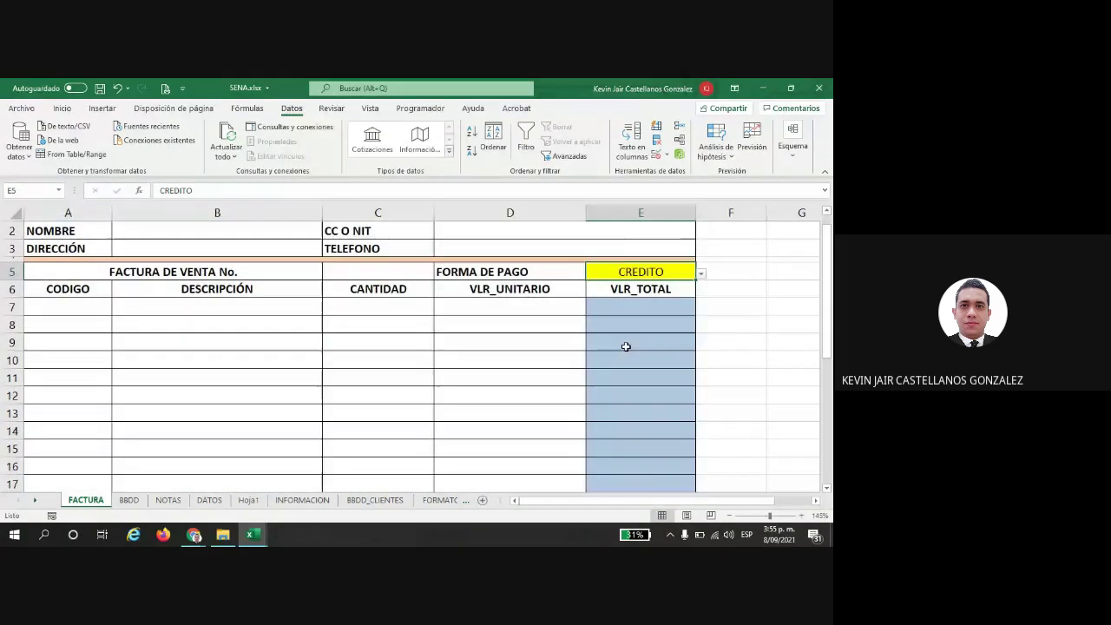
left_click(709, 274)
left_click(677, 271)
left_click(701, 275)
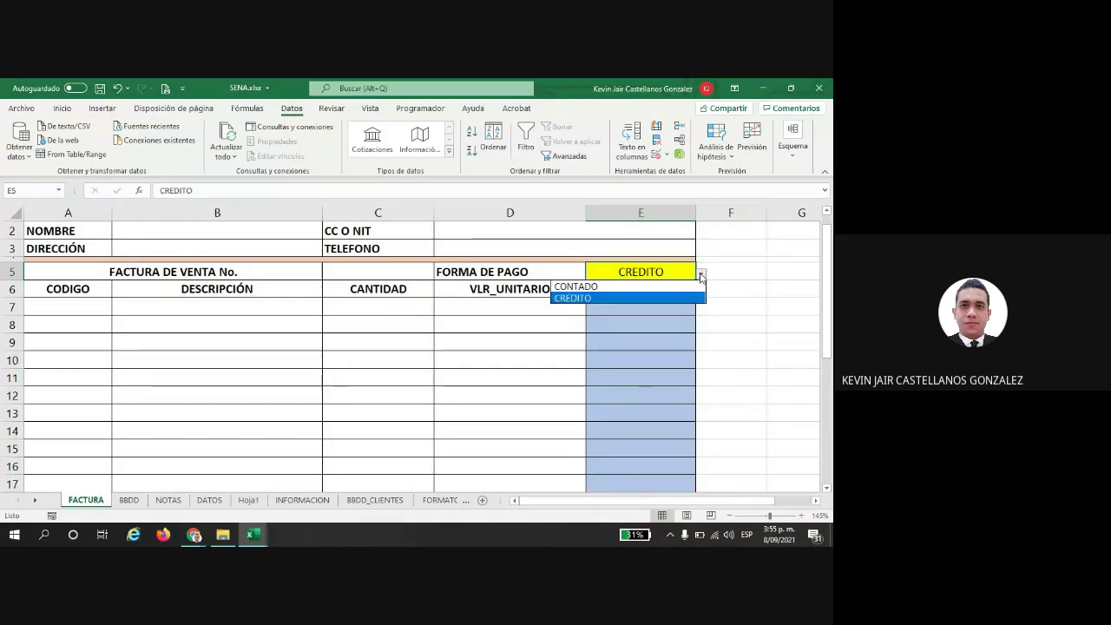
left_click(597, 287)
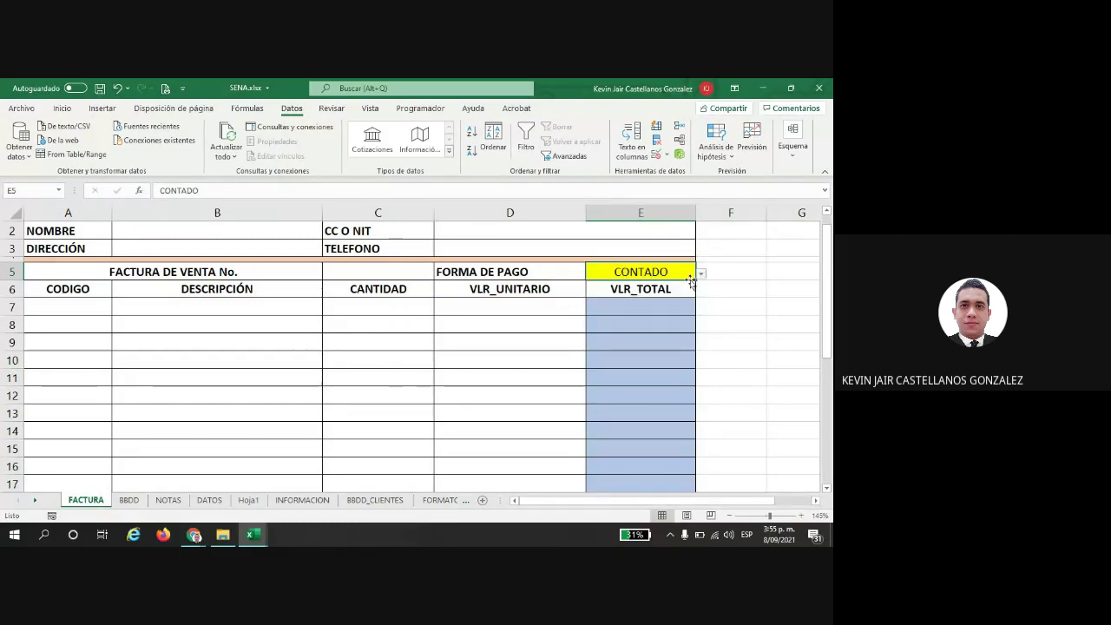
left_click(701, 273)
left_click(575, 296)
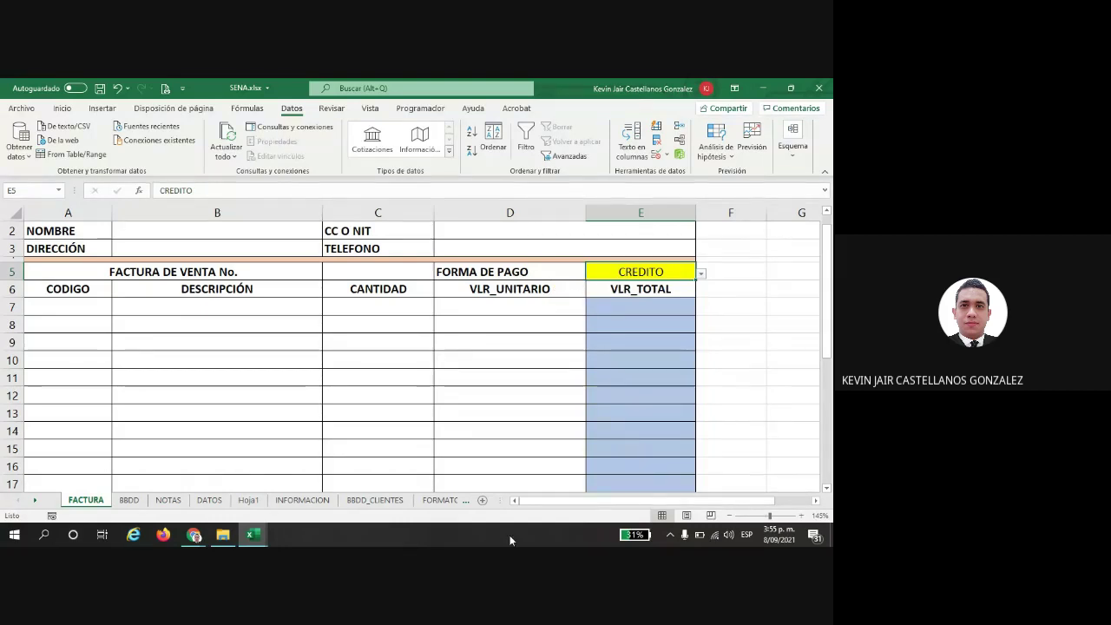
Step: Select cell G5 on the invoice
left_click_drag(527, 501, 630, 472)
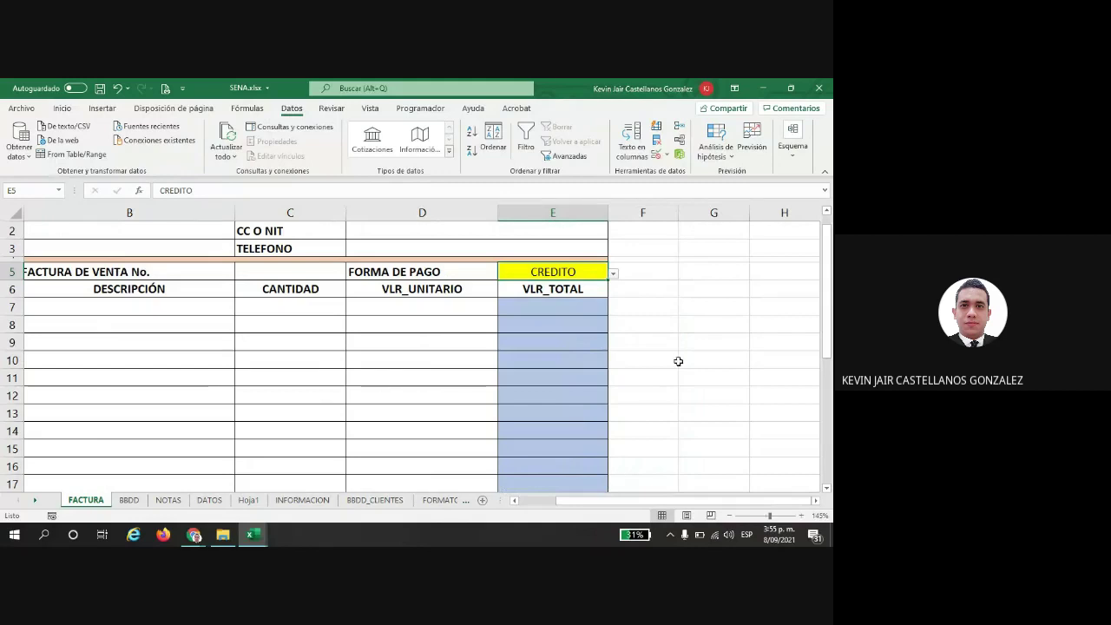
left_click(706, 270)
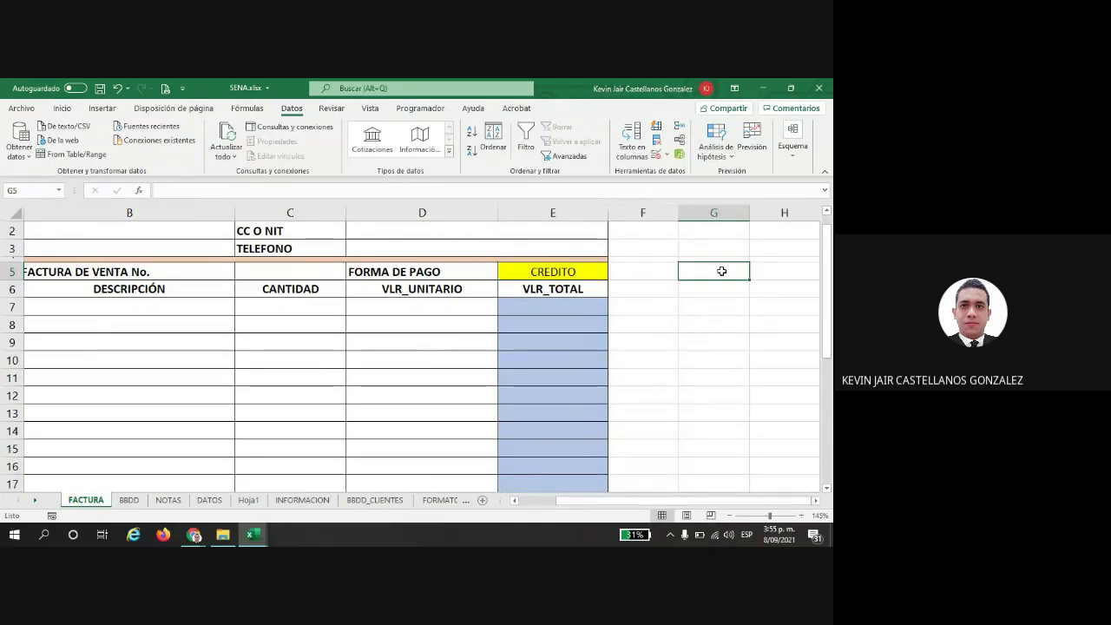
left_click_drag(721, 271, 722, 381)
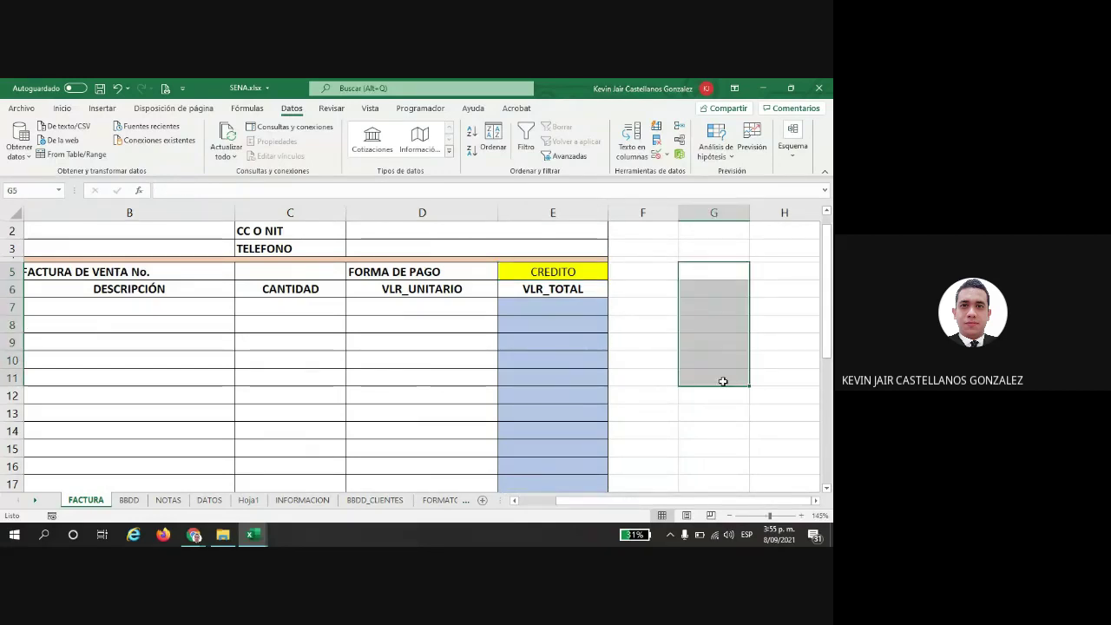
left_click(727, 271)
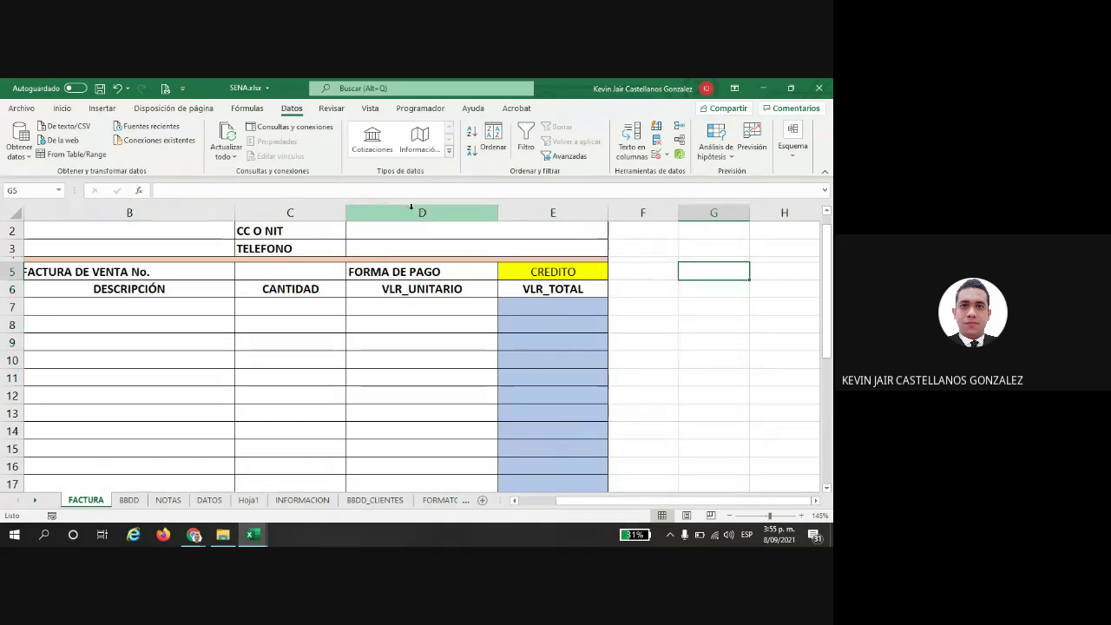
Step: Start a List data validation on G5 with Origen still empty, then bring up the Meet call
left_click(656, 154)
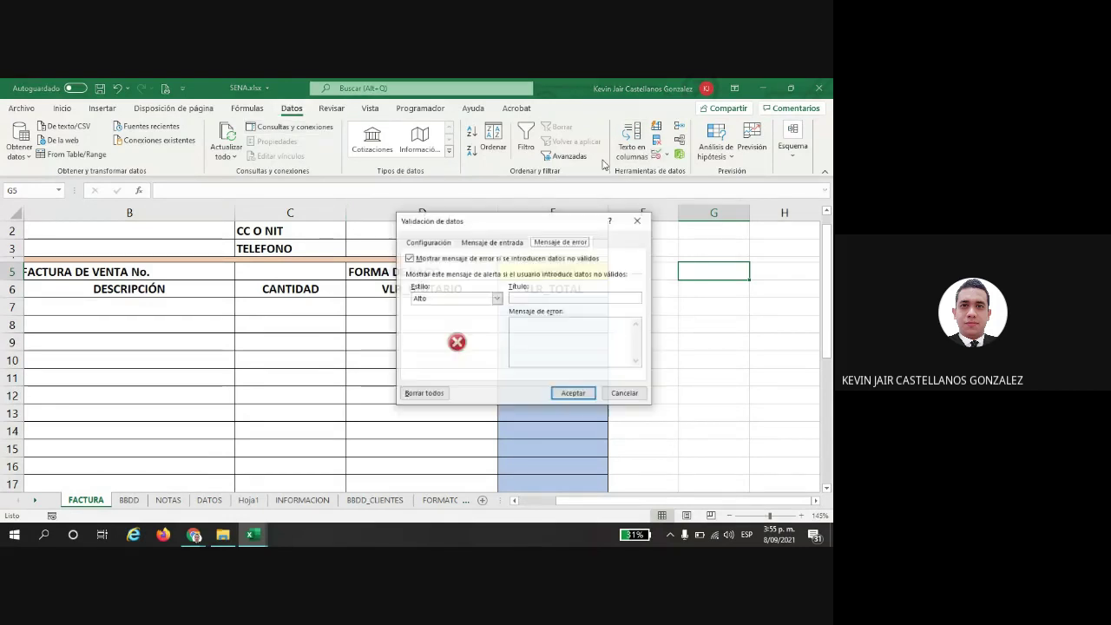
left_click_drag(443, 227, 171, 180)
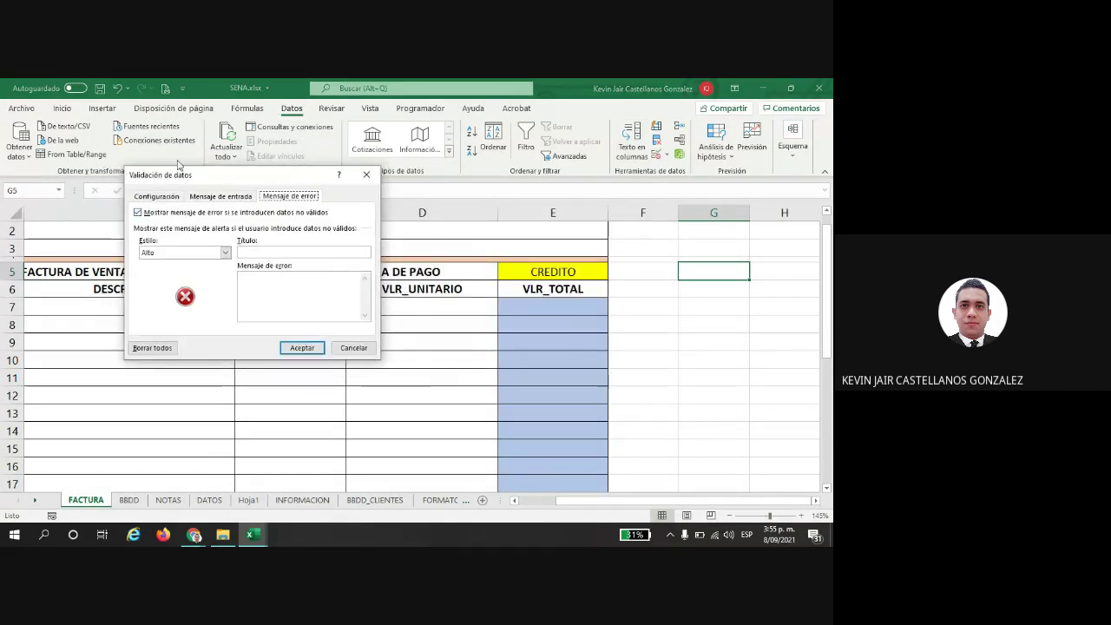
left_click(156, 196)
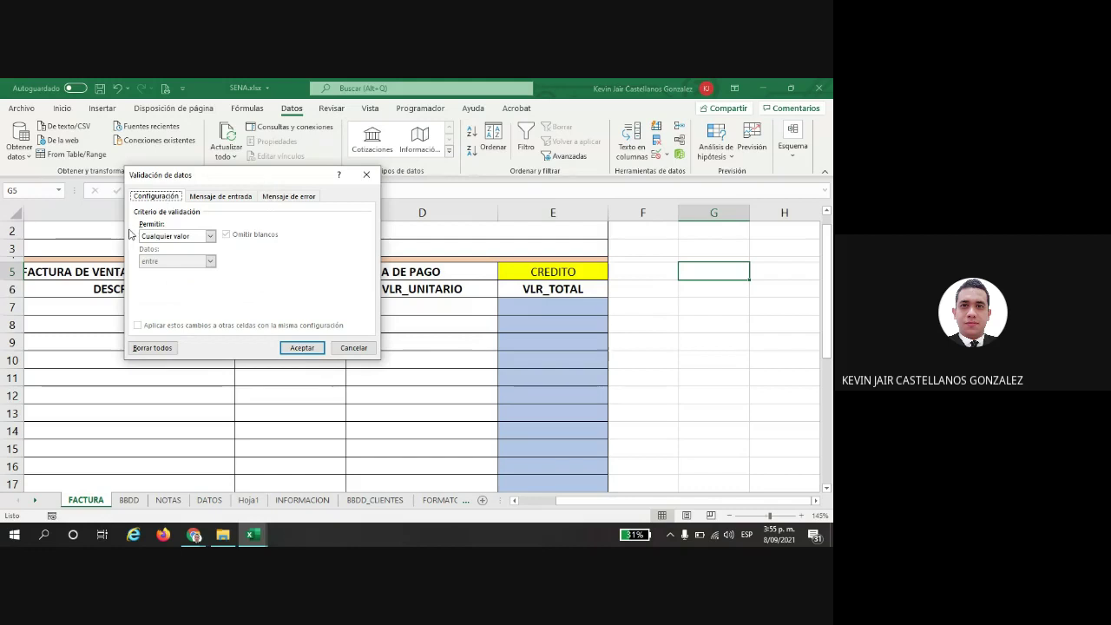
left_click(209, 236)
left_click(172, 272)
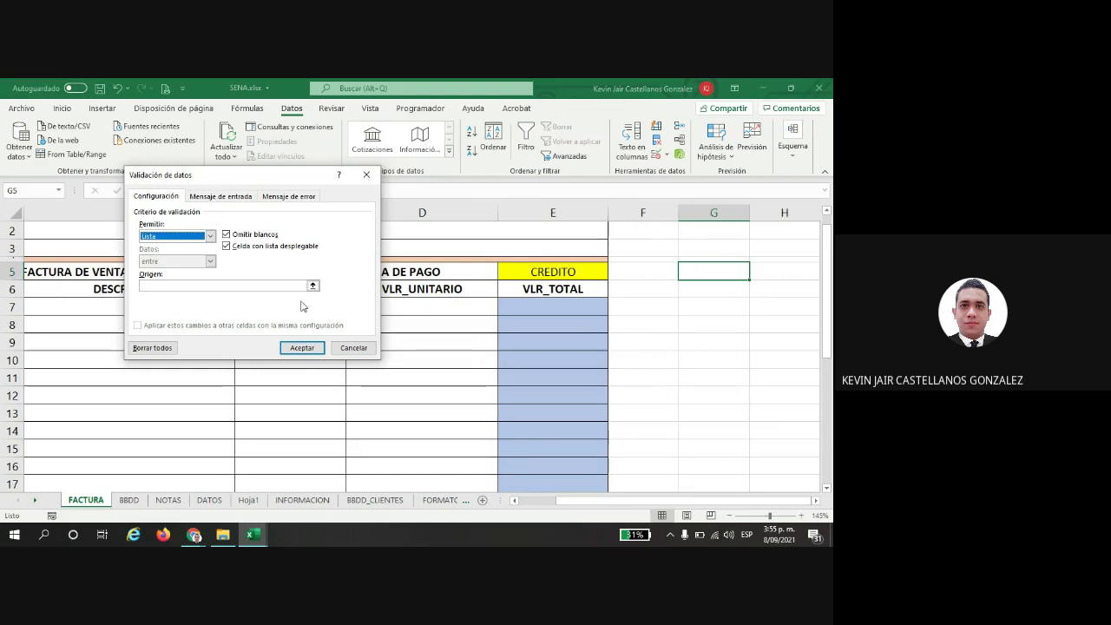
left_click(227, 285)
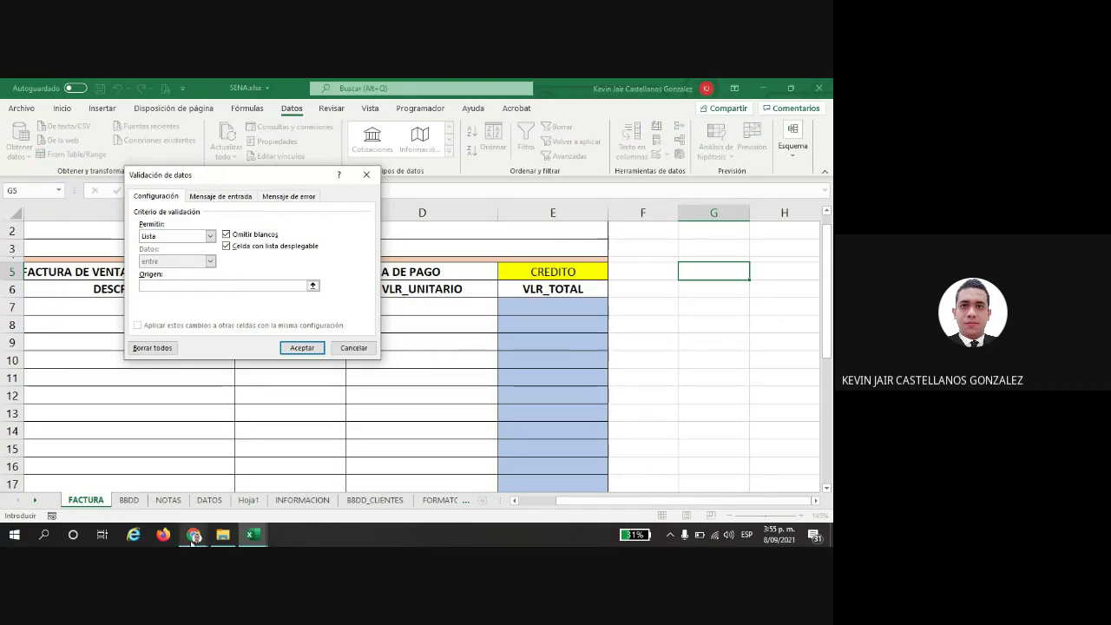
mouse_move(192, 538)
left_click(265, 459)
Step: Open the Meet chat, dismiss the raised-hand notice, and return to SENA.xlsx
left_click(749, 496)
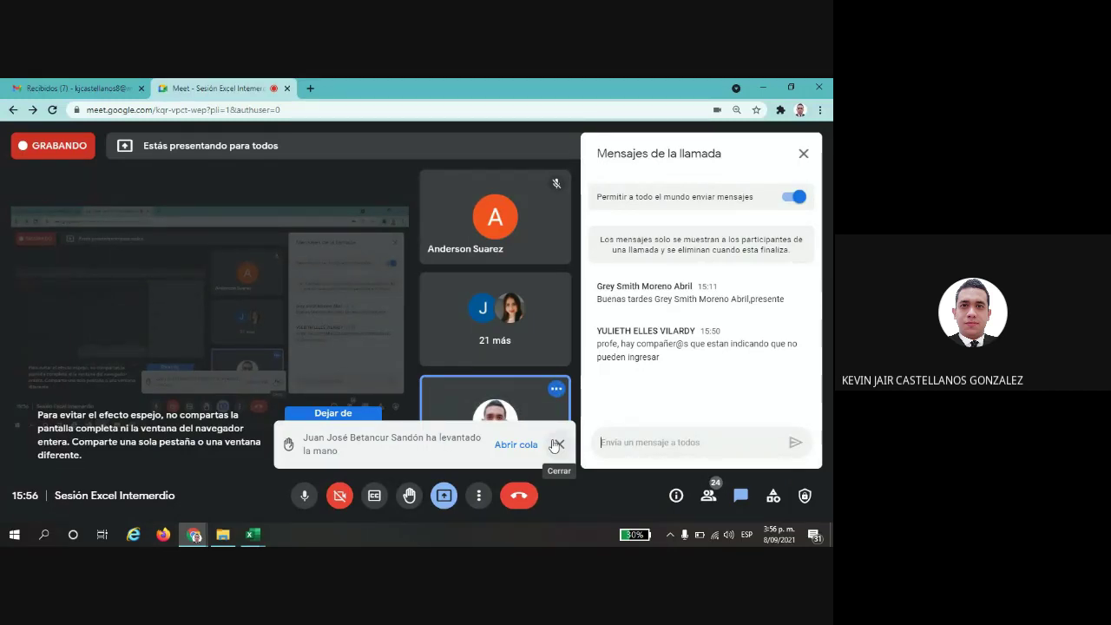
left_click(561, 446)
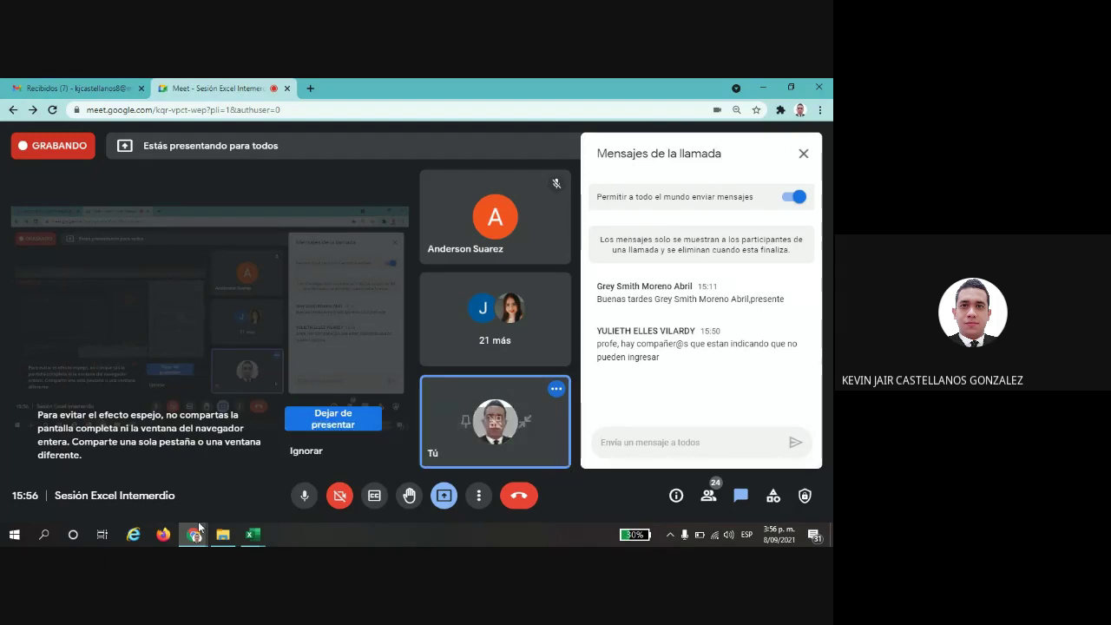
left_click(246, 539)
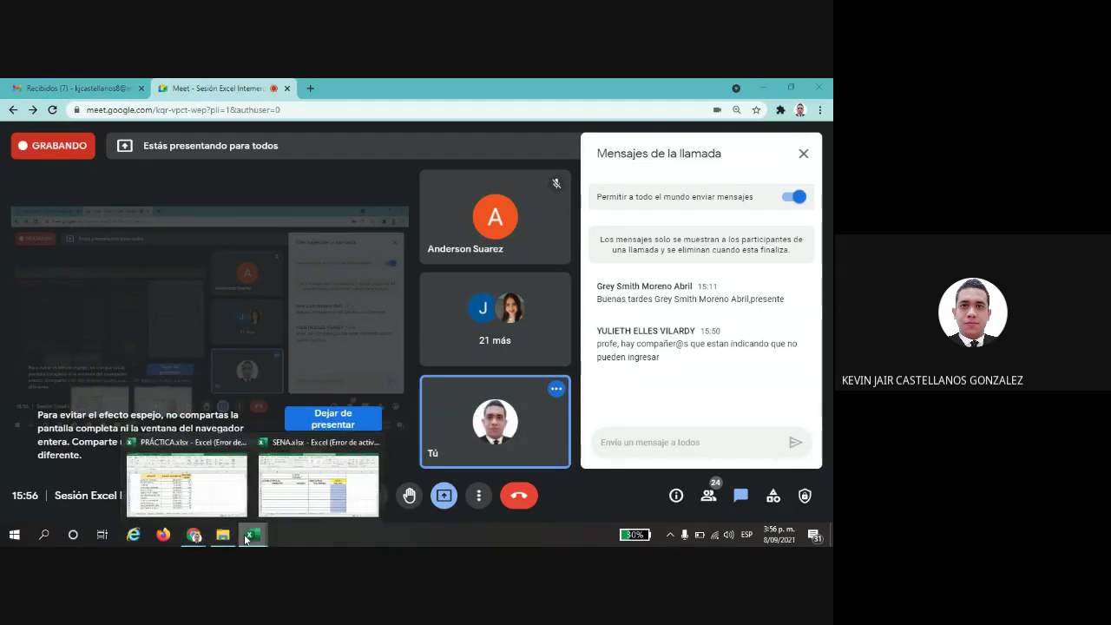
left_click(319, 481)
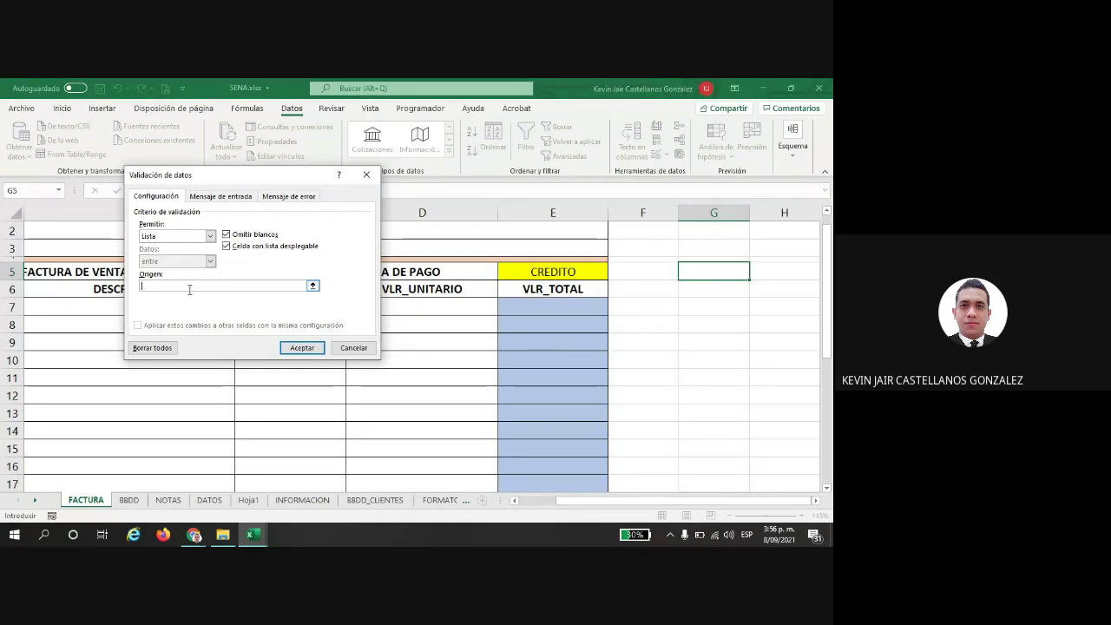
Step: Enter CONTADO;CREDITO as G5's list source, confirm it, and test the empty dropdown
type("CONTADO")
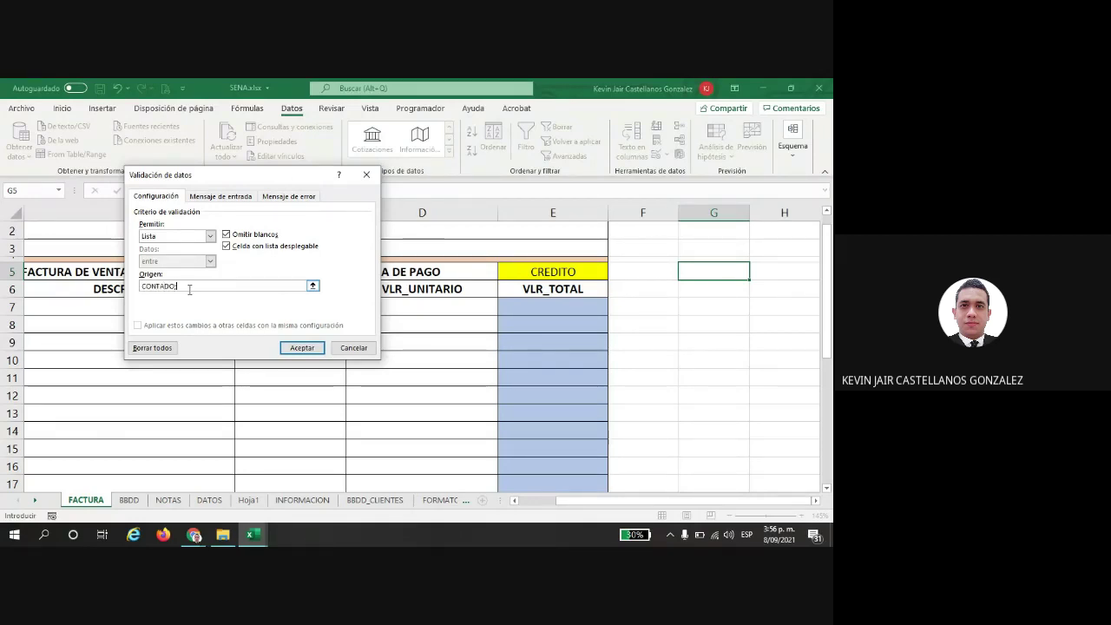
type(";CREDITO")
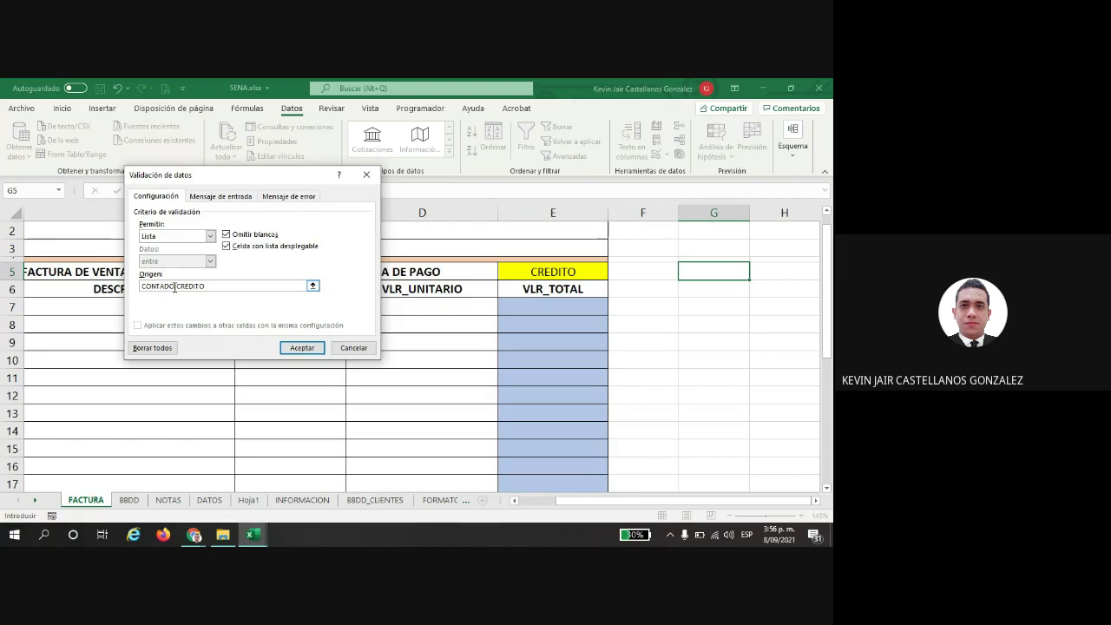
mouse_move(174, 286)
left_mouse_down()
mouse_move(141, 287)
mouse_move(193, 286)
left_mouse_up()
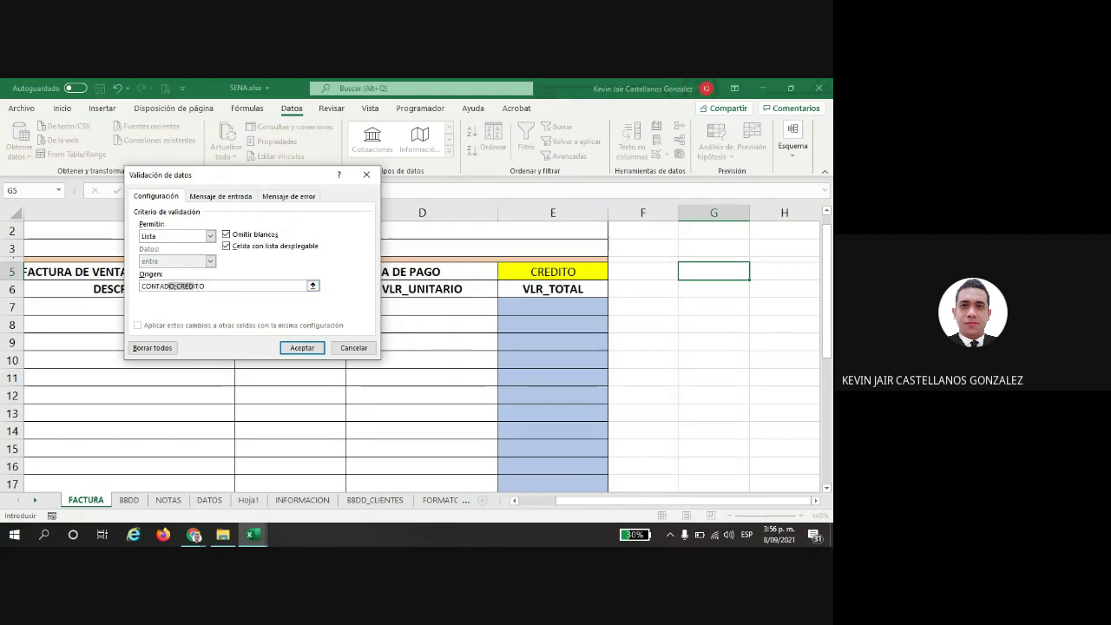
left_click(231, 286)
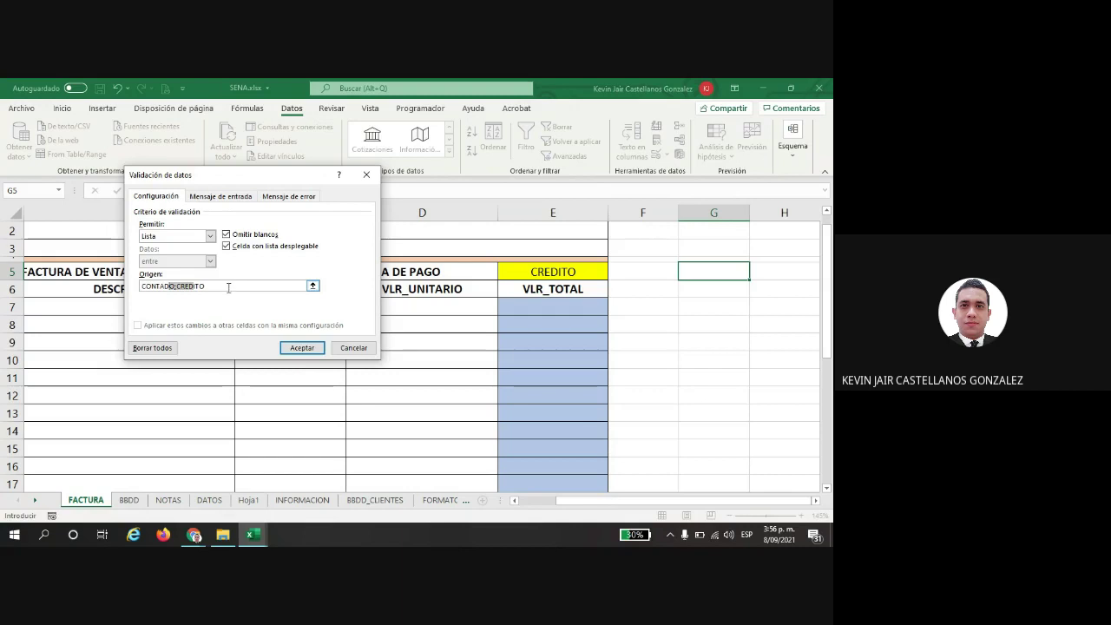
left_click(290, 349)
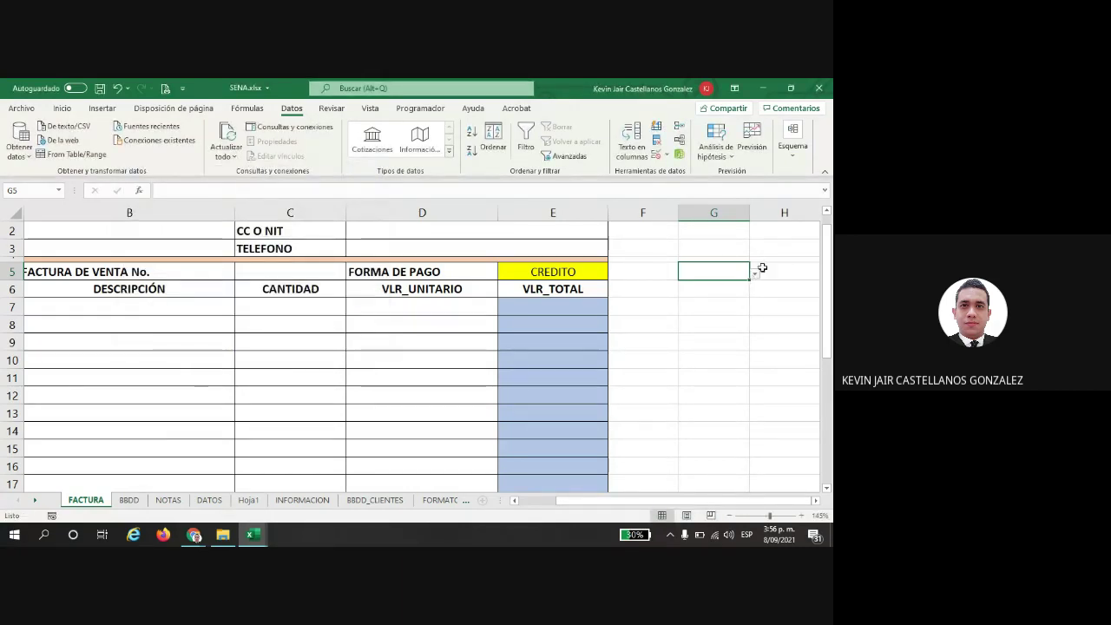
left_click(754, 274)
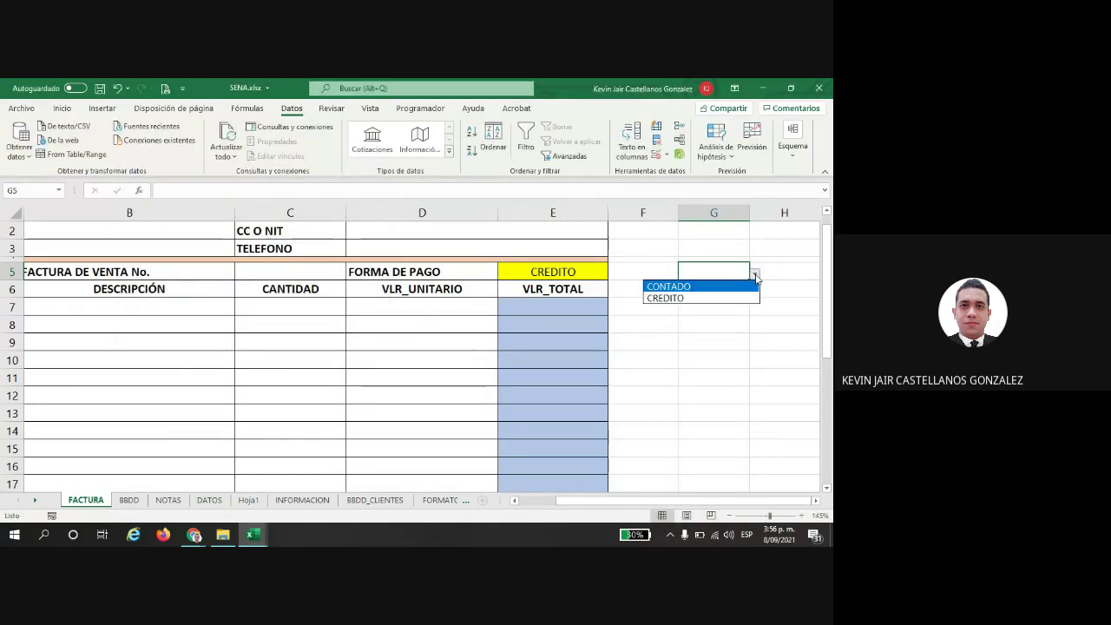
left_click(653, 313)
scroll(651, 314, "down", 7)
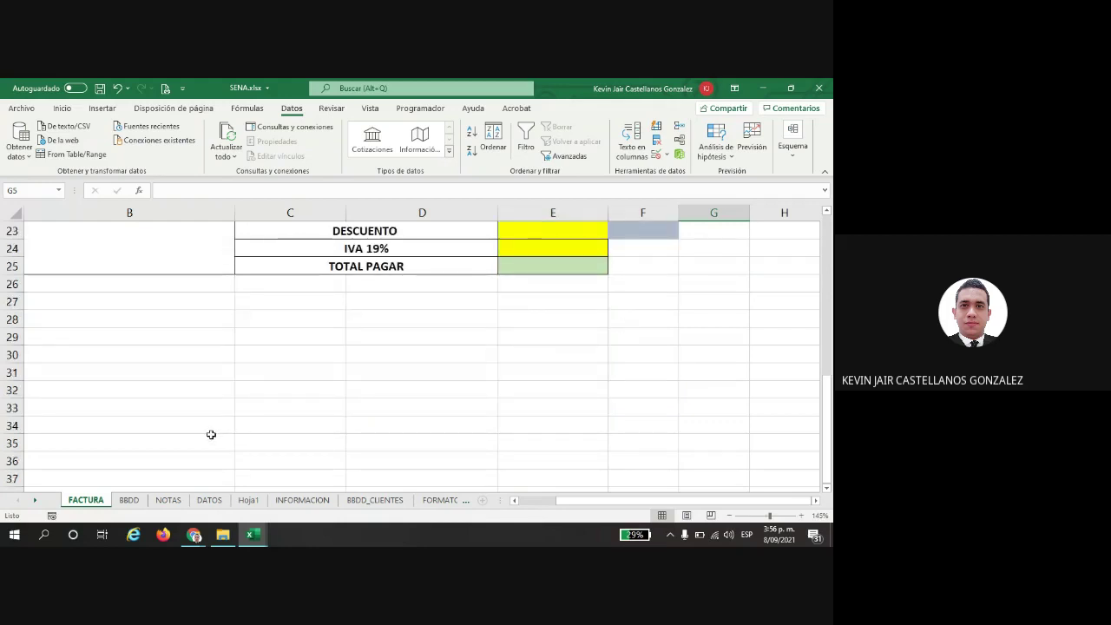
Step: On Hoja1, enter FORMA DE PAGO, CONTADO and CREDITO in C14:C16
left_click(248, 500)
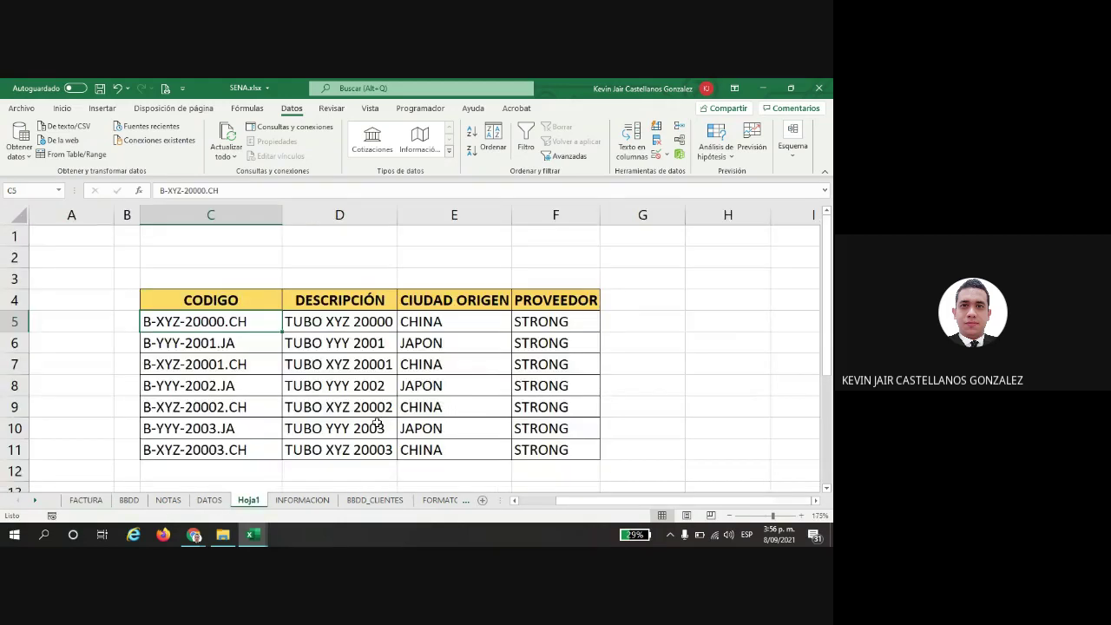
scroll(303, 356, "down", 4)
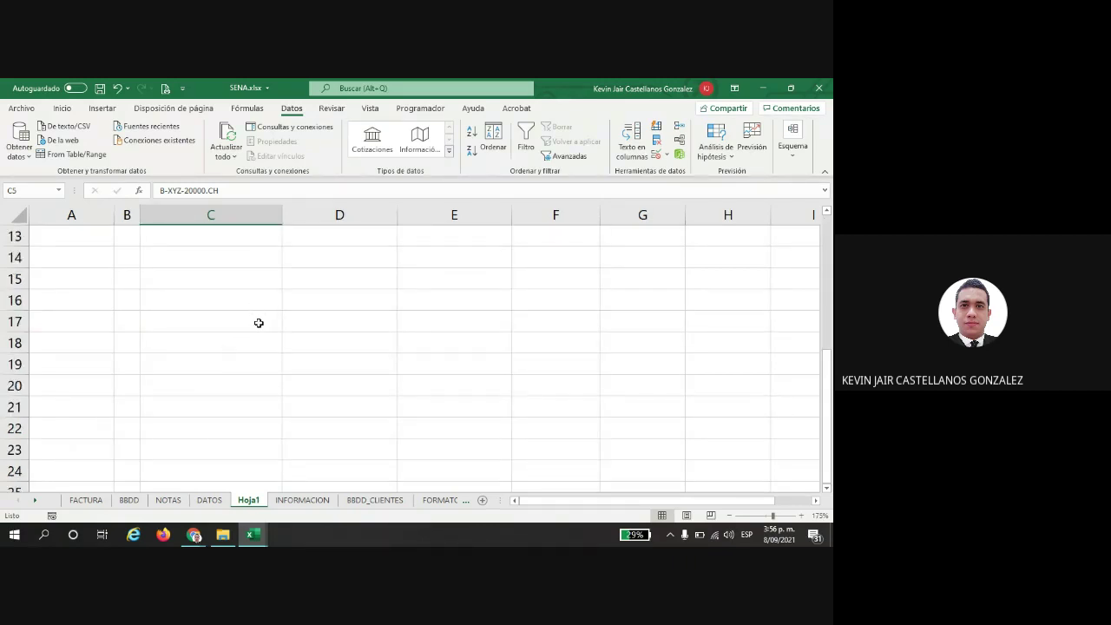
left_click(252, 254)
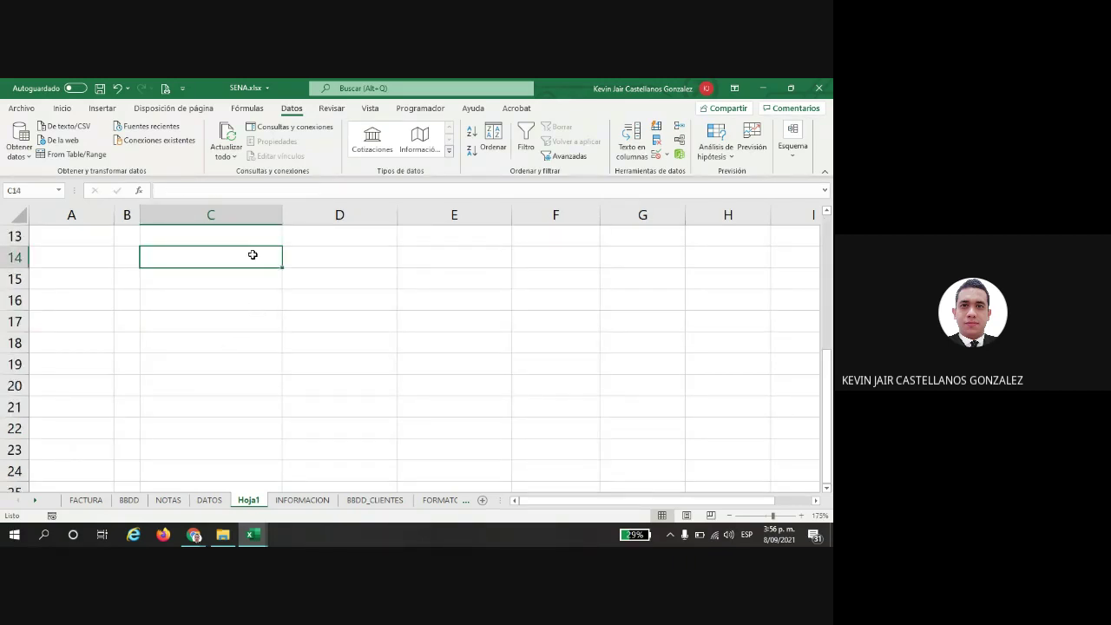
type("FORMA DE PAGO")
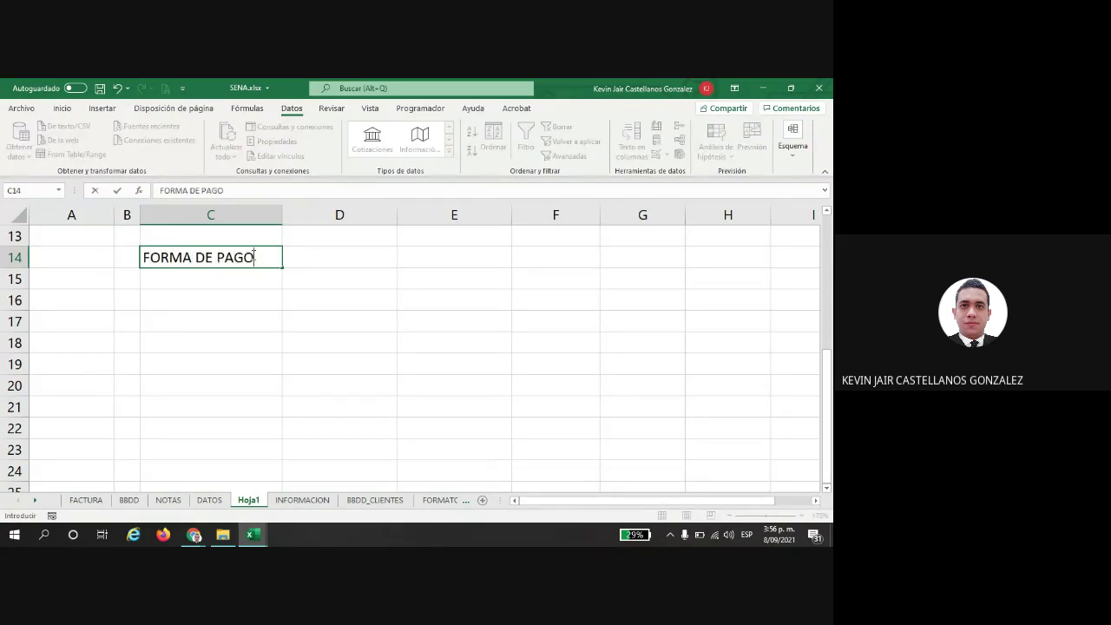
key("Return")
type("CONTADO")
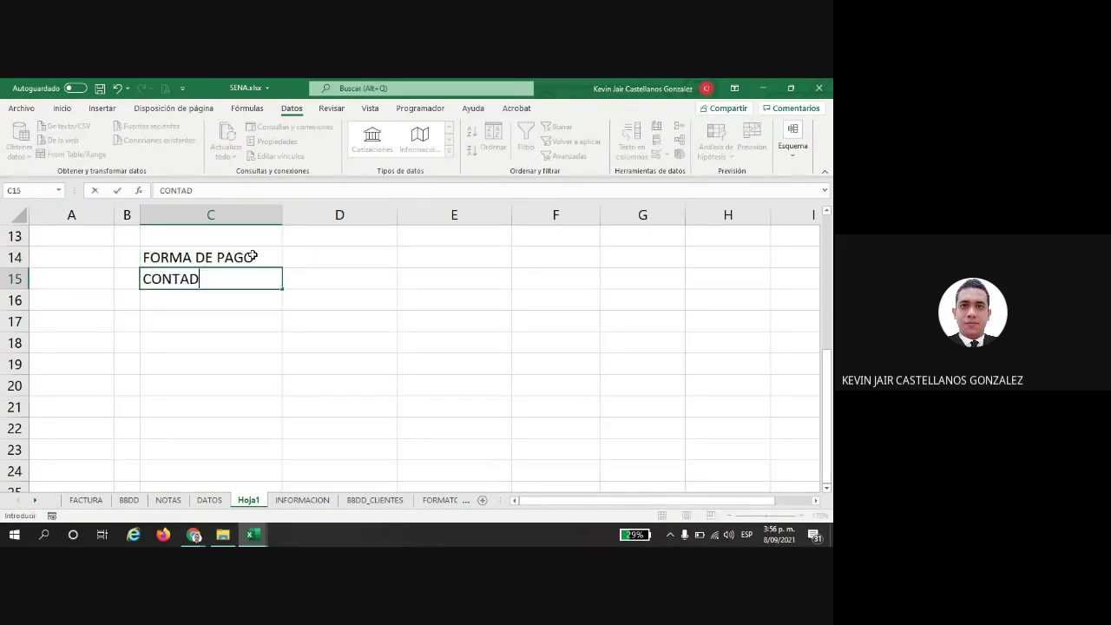
key("Return")
type("CREDITO")
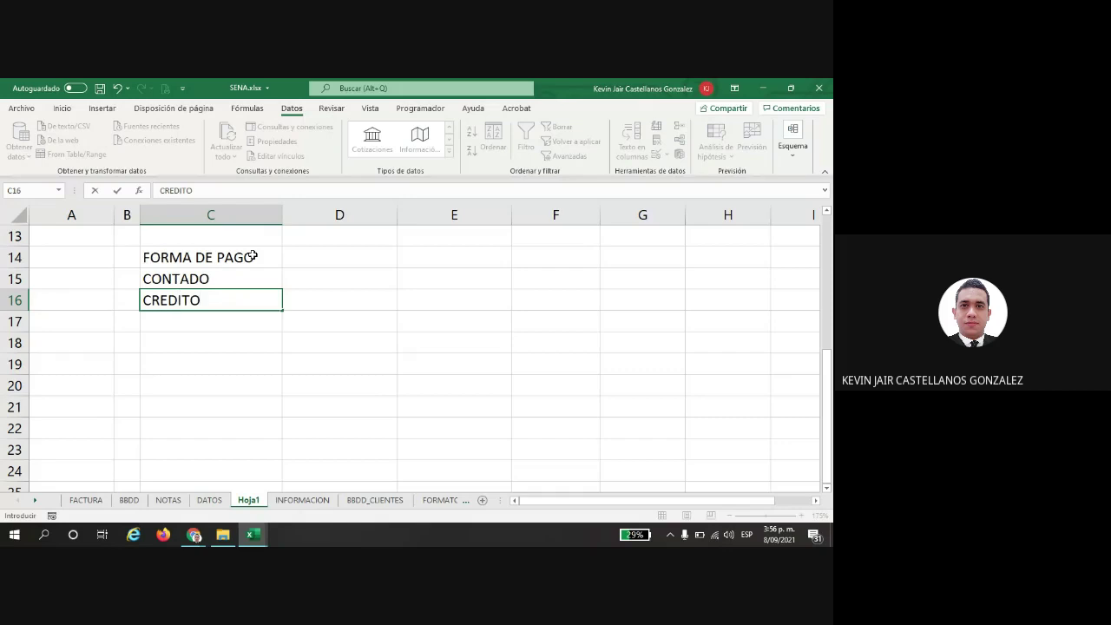
key("Return")
Step: Give C14:C16 all borders and fill the C14 heading yellow
left_click_drag(197, 257, 196, 298)
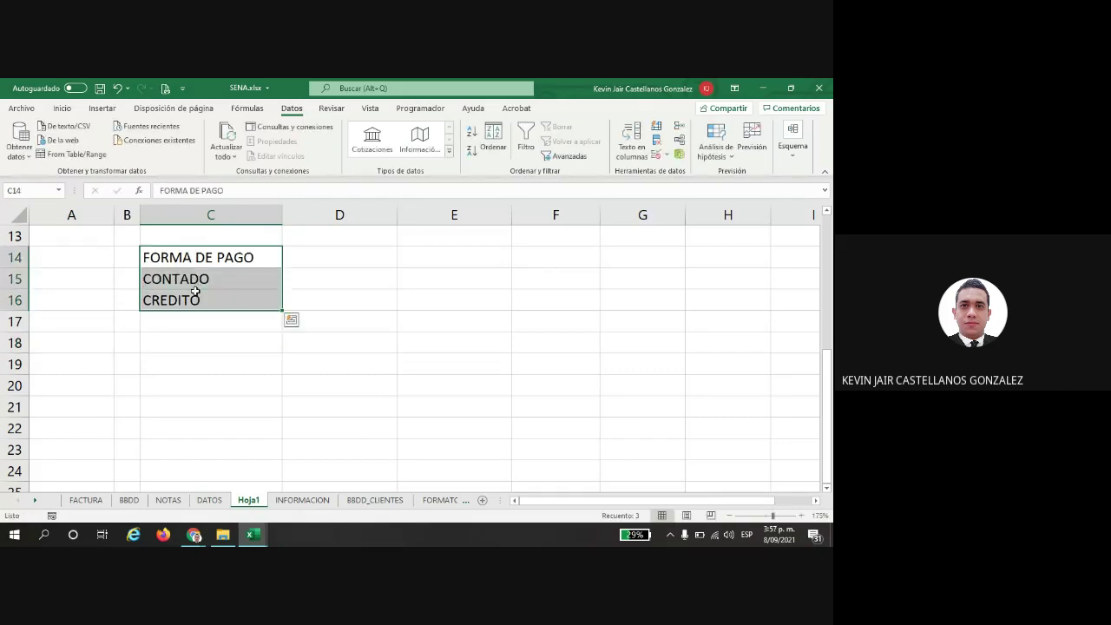
left_click(68, 110)
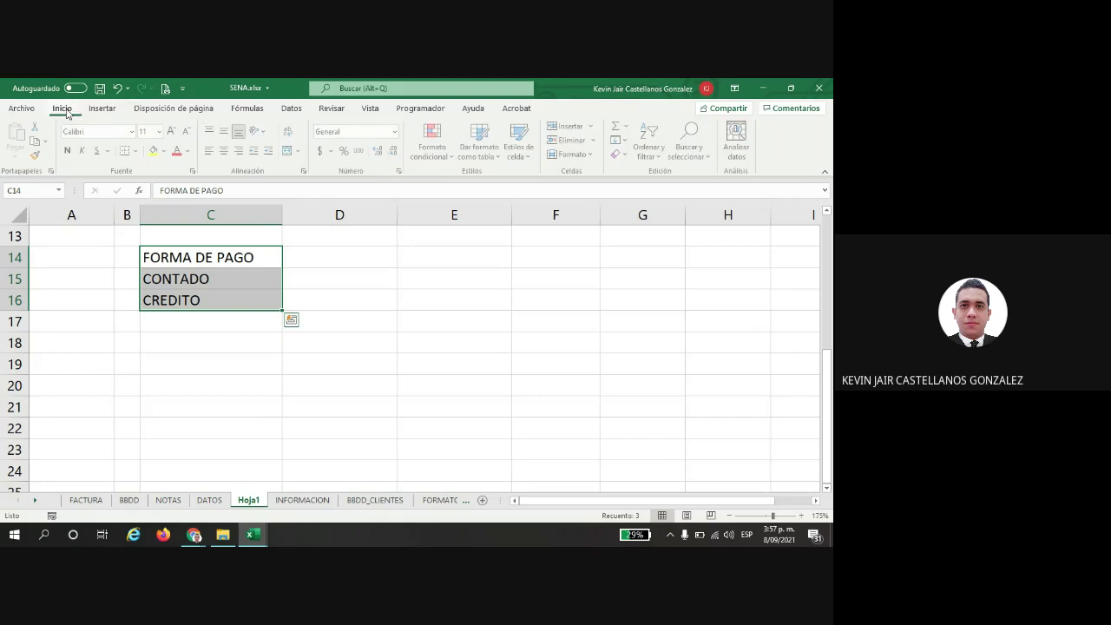
left_click(137, 151)
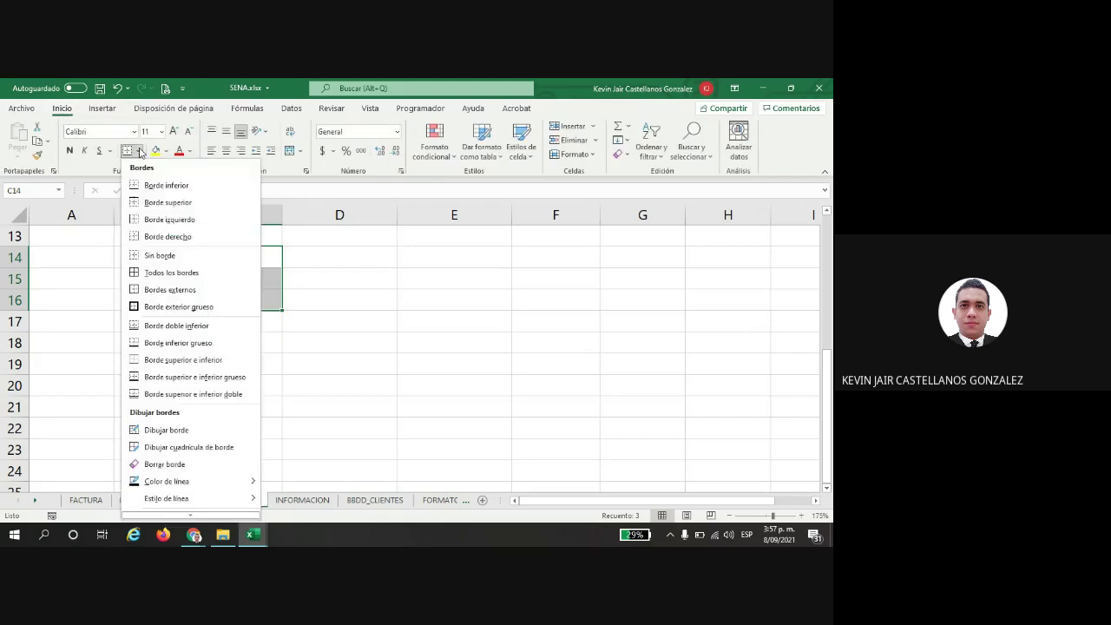
left_click(147, 275)
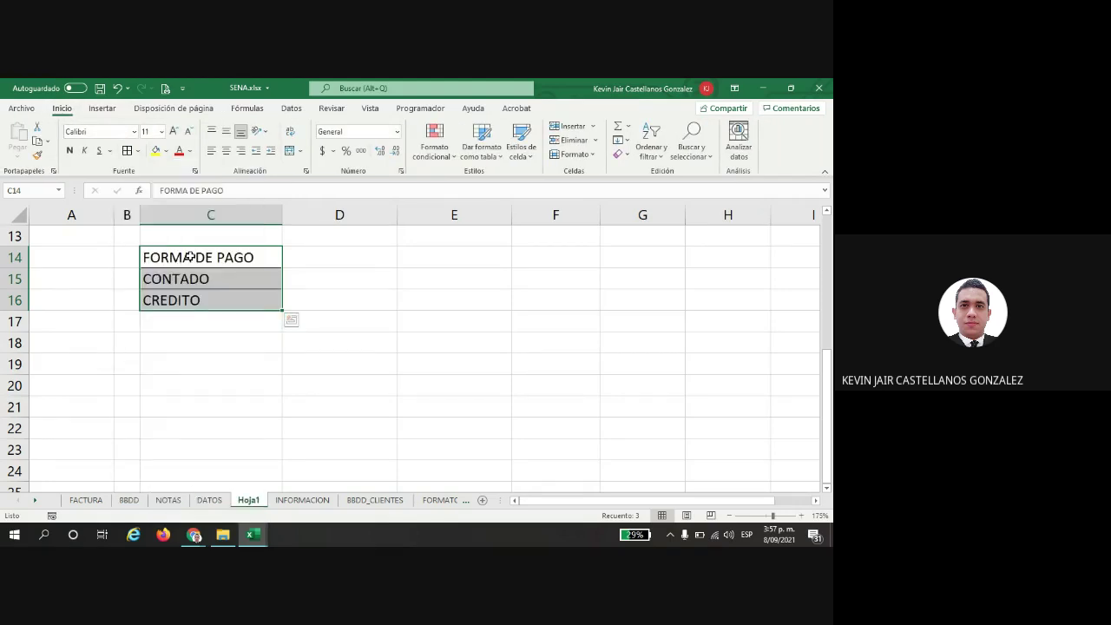
left_click(190, 257)
left_click(155, 150)
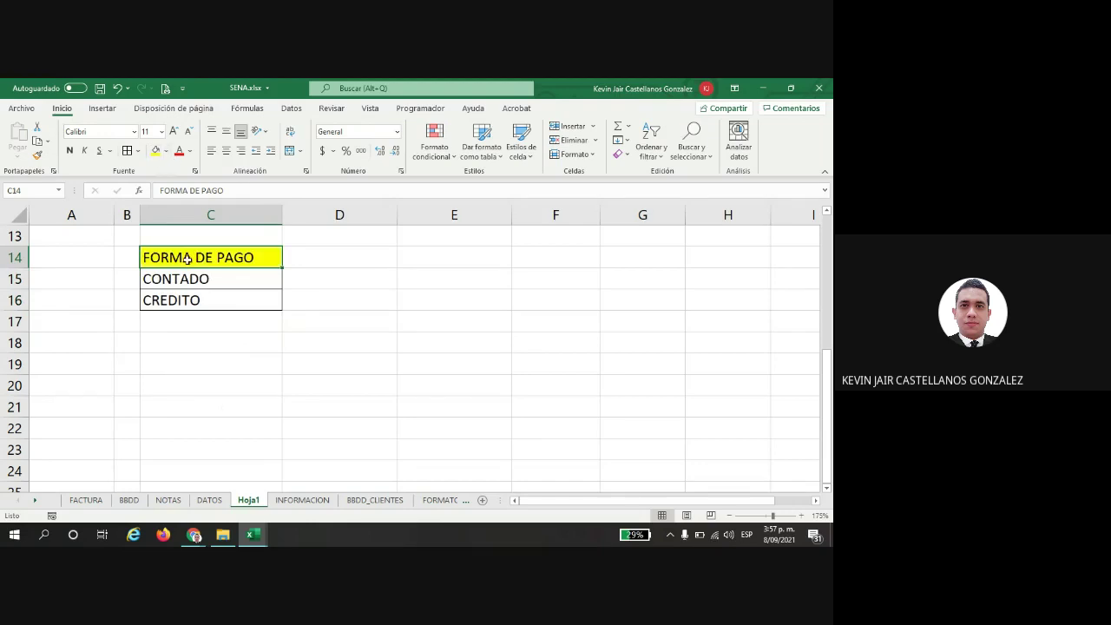
left_click(191, 303)
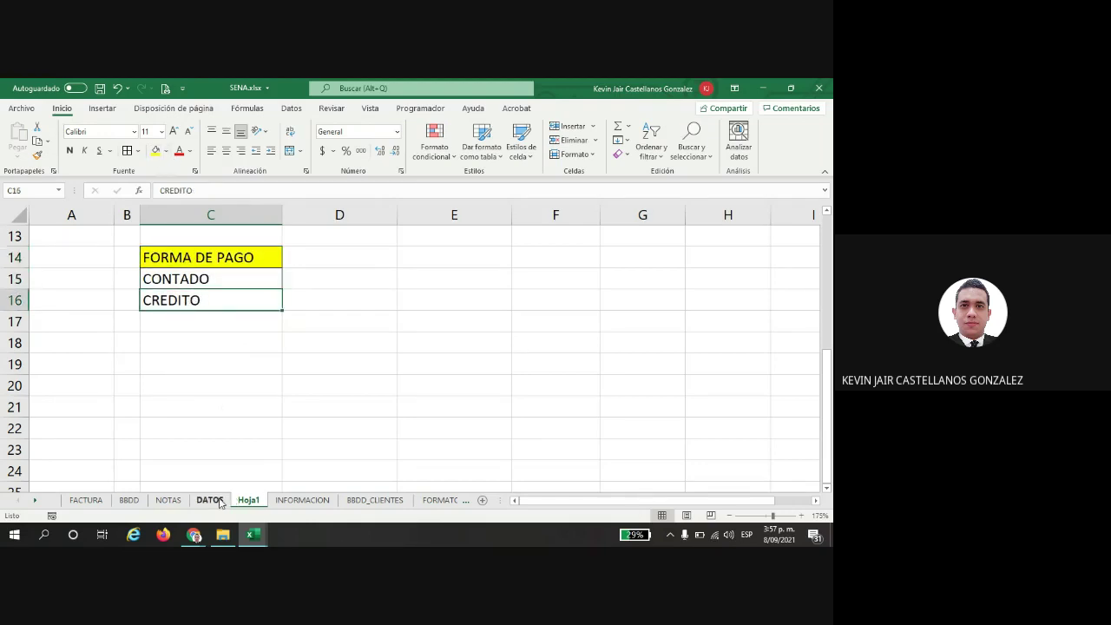
Step: Move the Hoja1 sheet tab to sit right after FACTURA
left_click(88, 502)
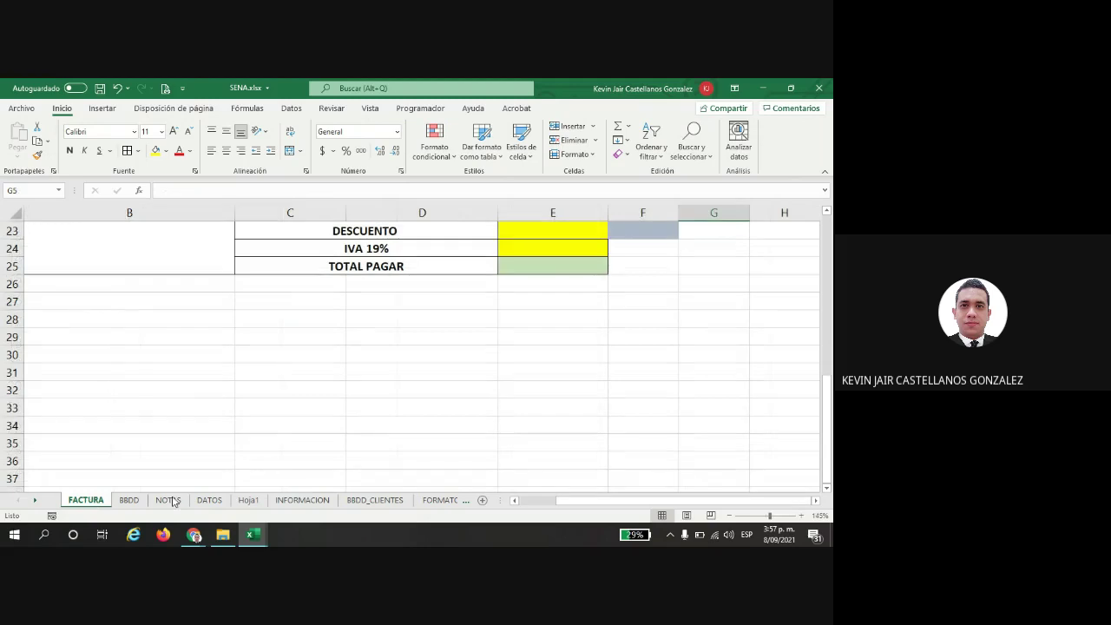
left_click(248, 501)
mouse_move(115, 509)
left_mouse_down()
mouse_move(124, 497)
mouse_move(108, 501)
left_mouse_up()
Step: On FACTURA, select cell G7 and open its data validation settings
left_click(87, 501)
scroll(651, 322, "up", 6)
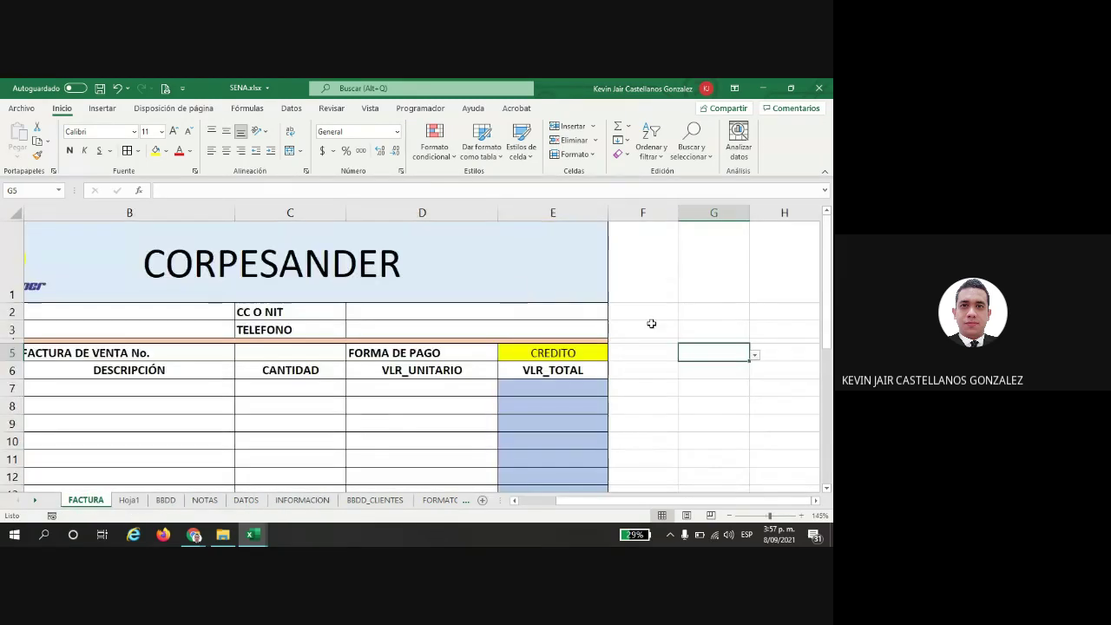
left_click(692, 387)
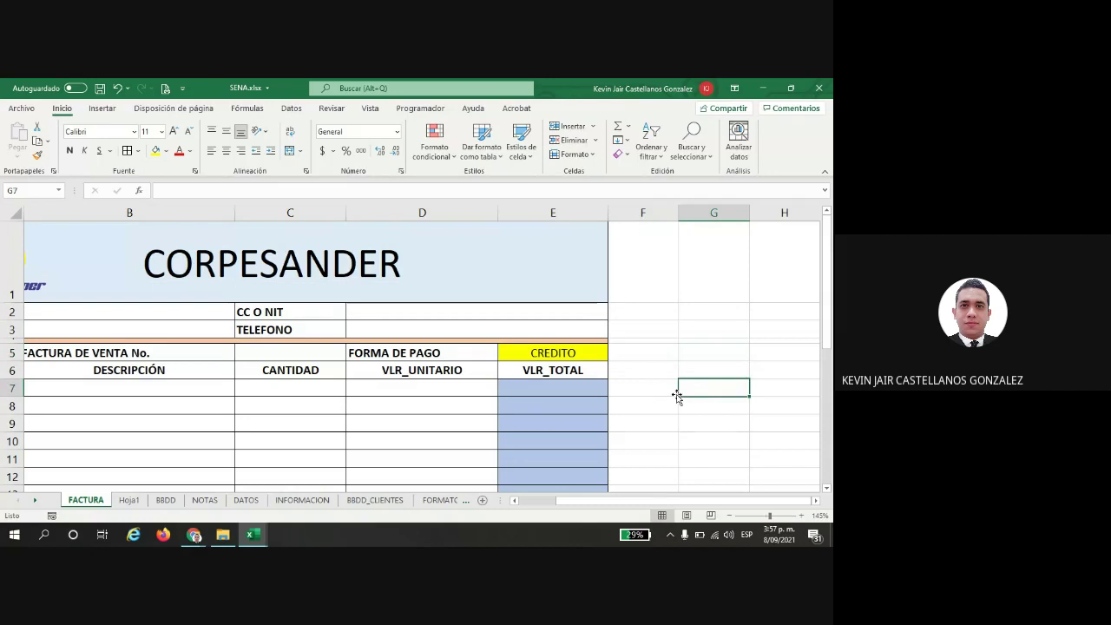
left_click(291, 108)
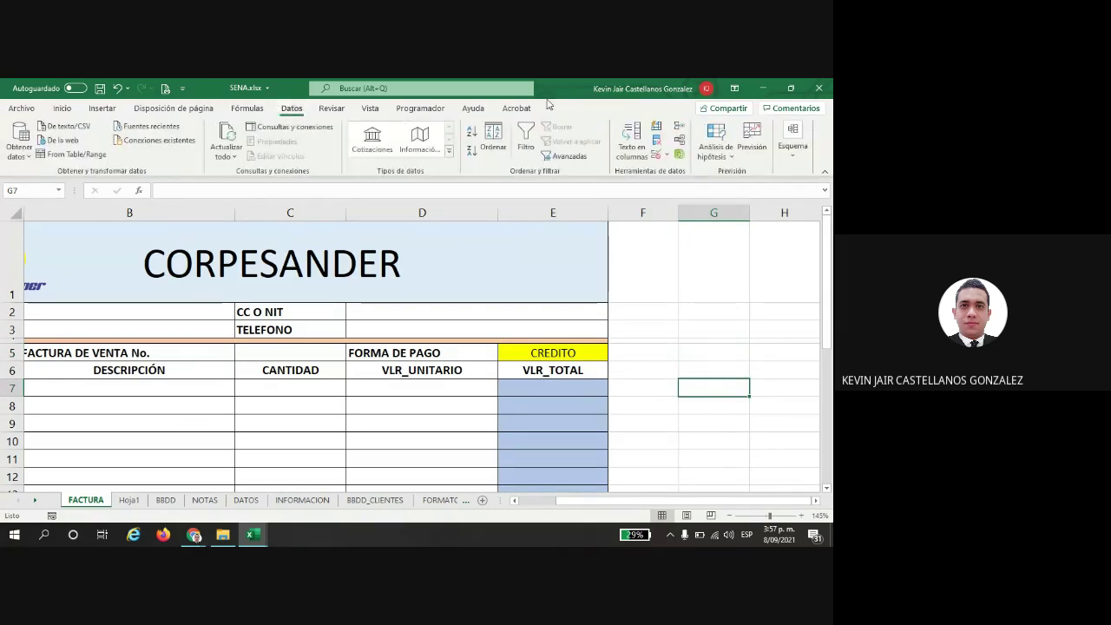
left_click(657, 154)
Step: Set G7's validation to a List sourced from Hoja1!$C$15:$C$16 and apply it
left_click(209, 237)
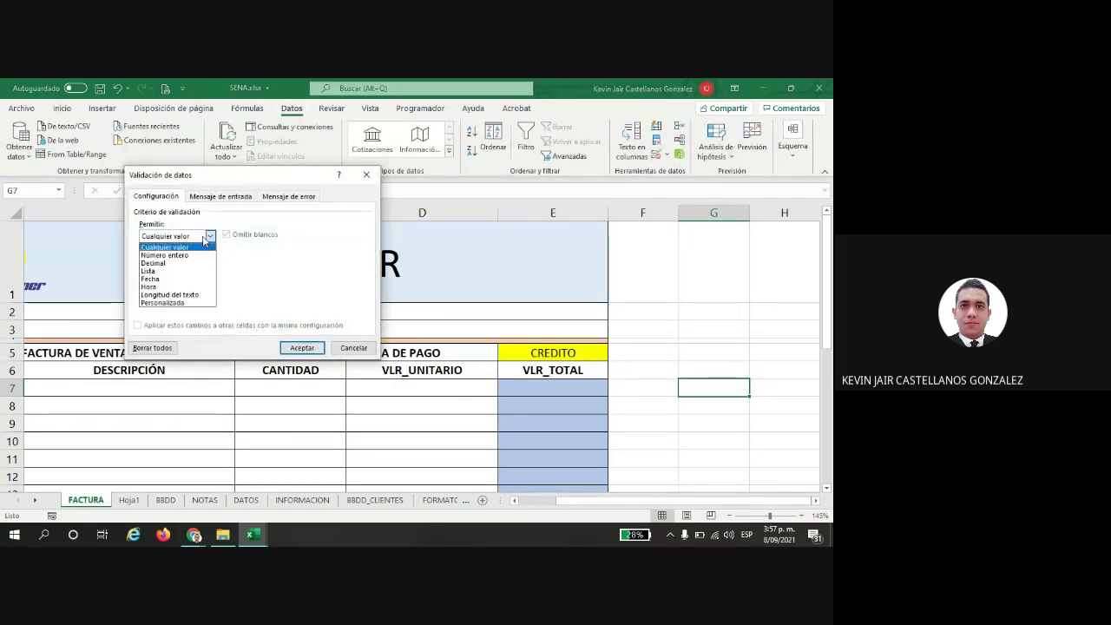
left_click(144, 275)
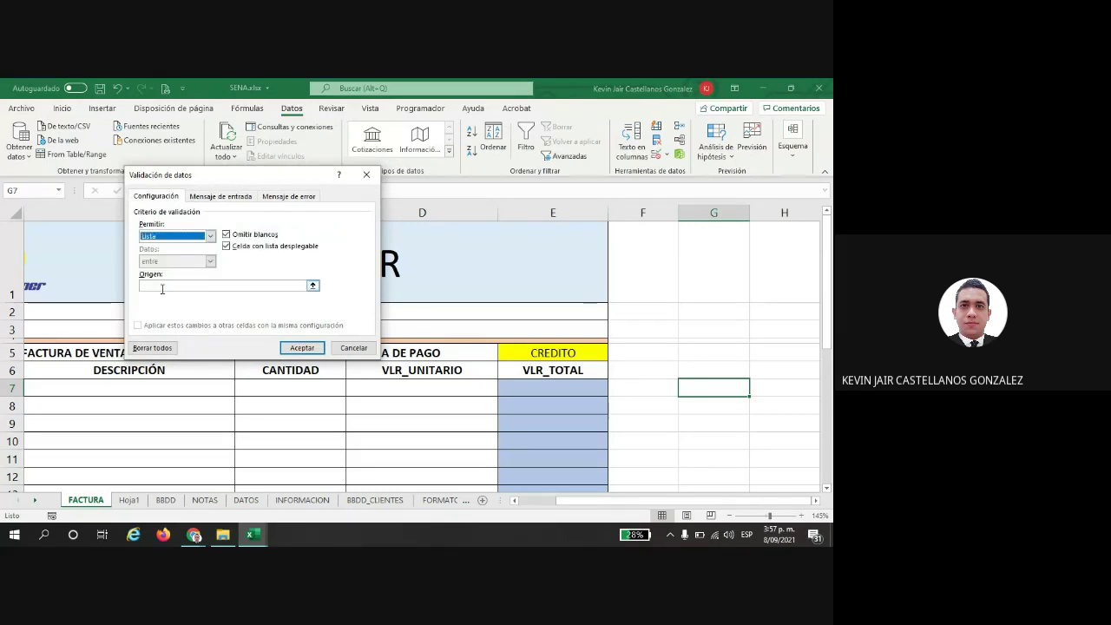
left_click(168, 285)
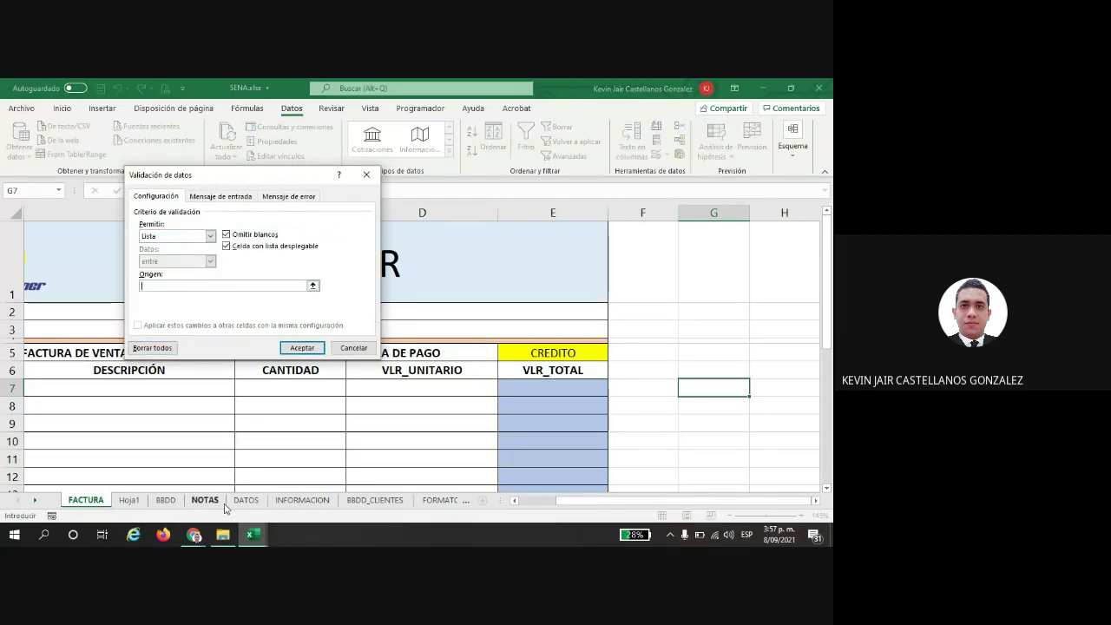
left_click(128, 500)
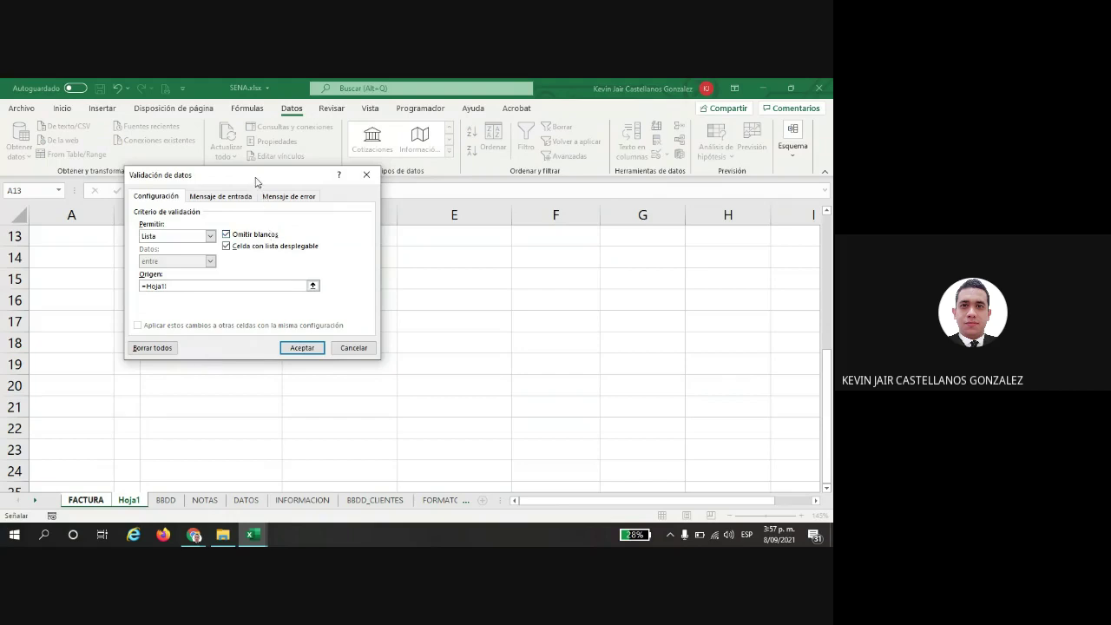
left_click_drag(256, 177, 443, 177)
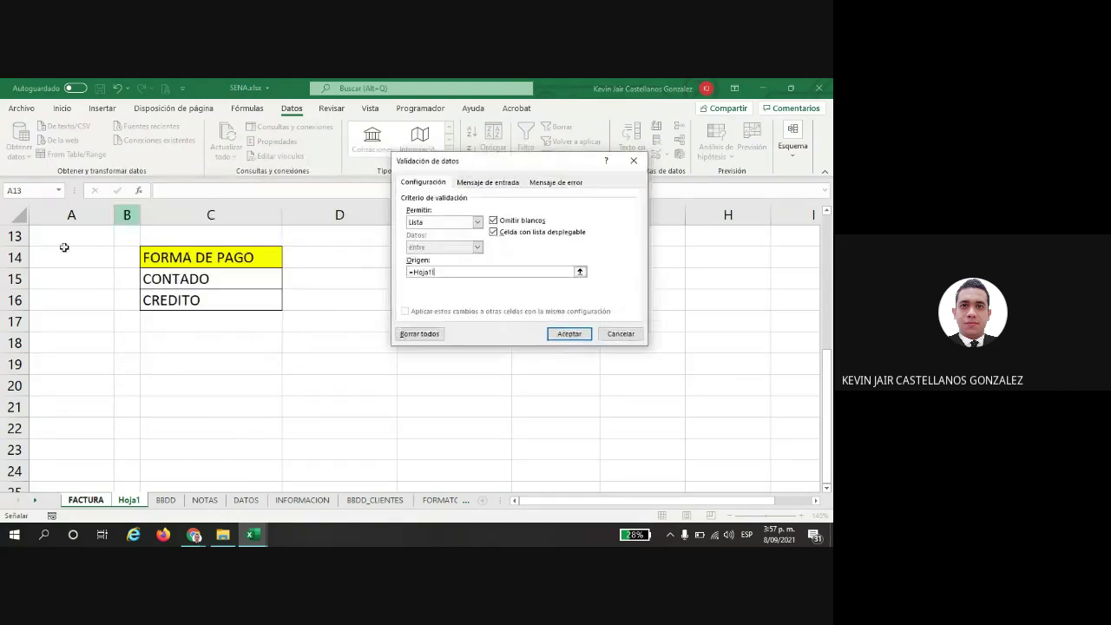
left_click_drag(161, 279, 159, 298)
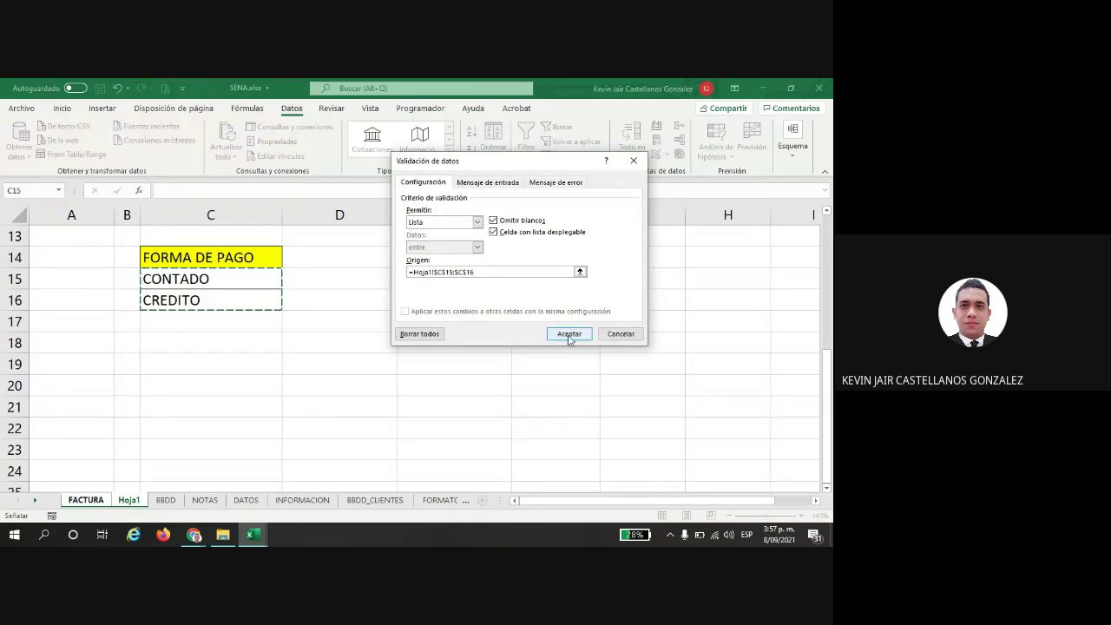
left_click(754, 391)
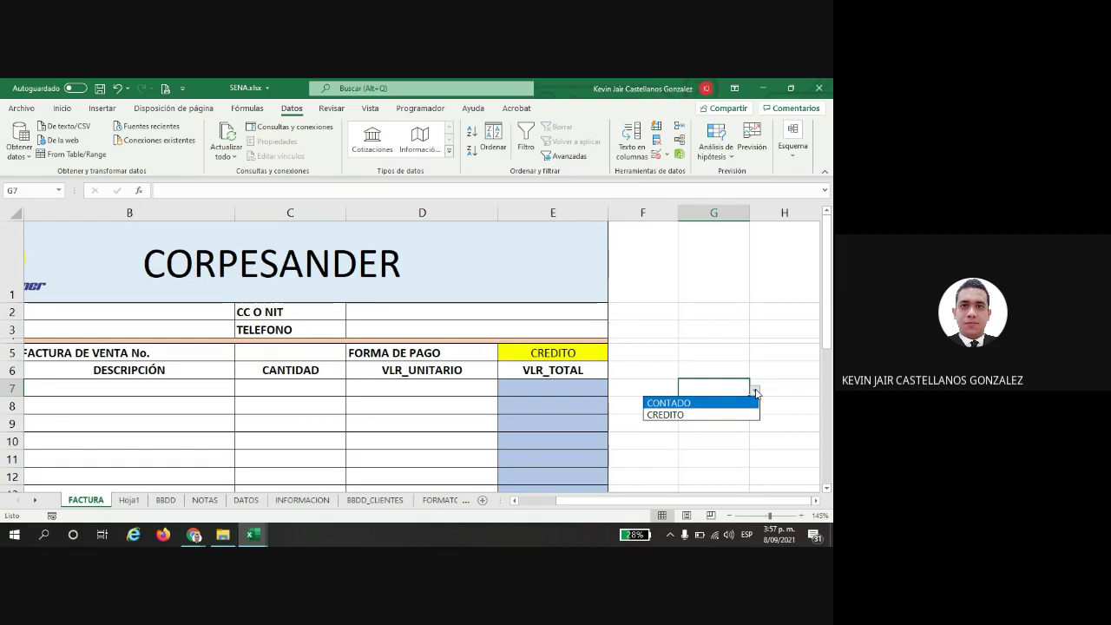
Step: Review the Hoja1 payment list, then open and close G7's dropdown on FACTURA
left_click(118, 503)
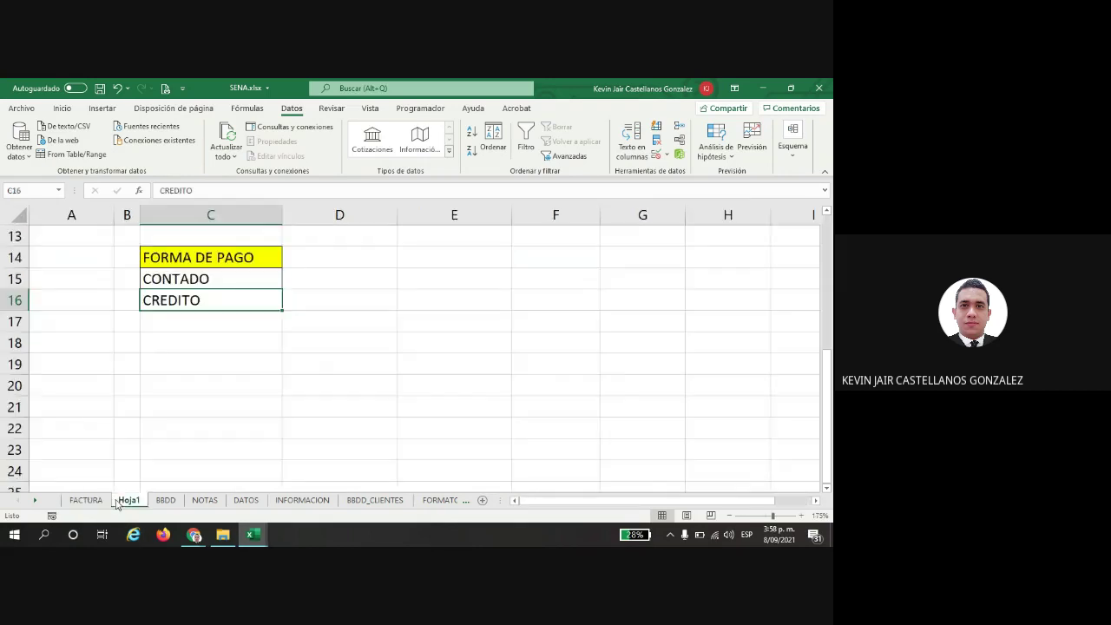
left_click(228, 258)
left_click(476, 257)
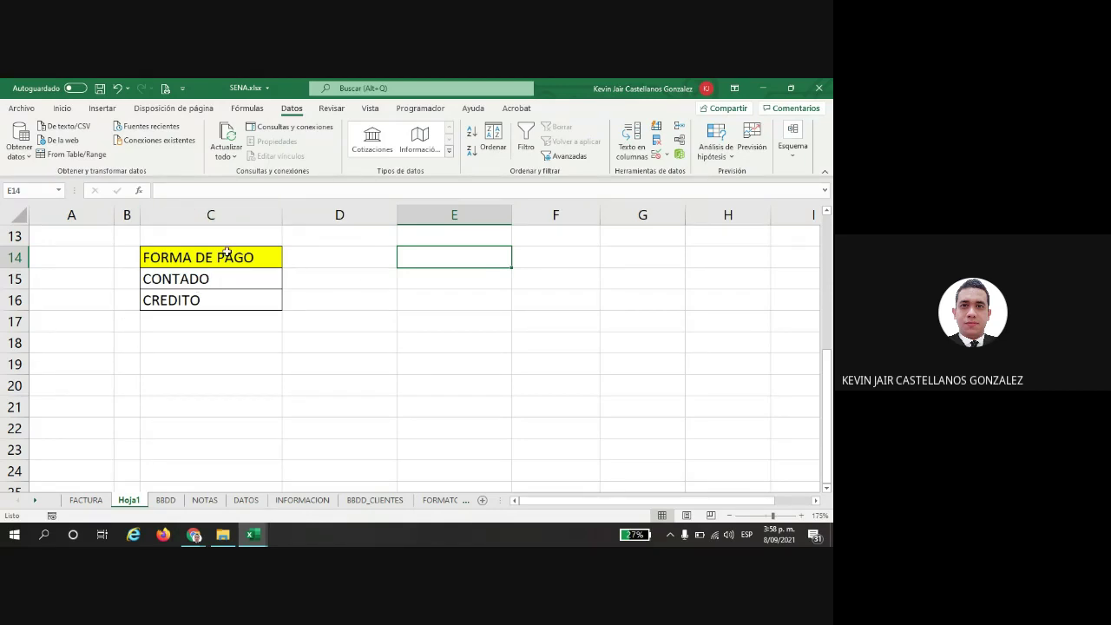
left_click(86, 500)
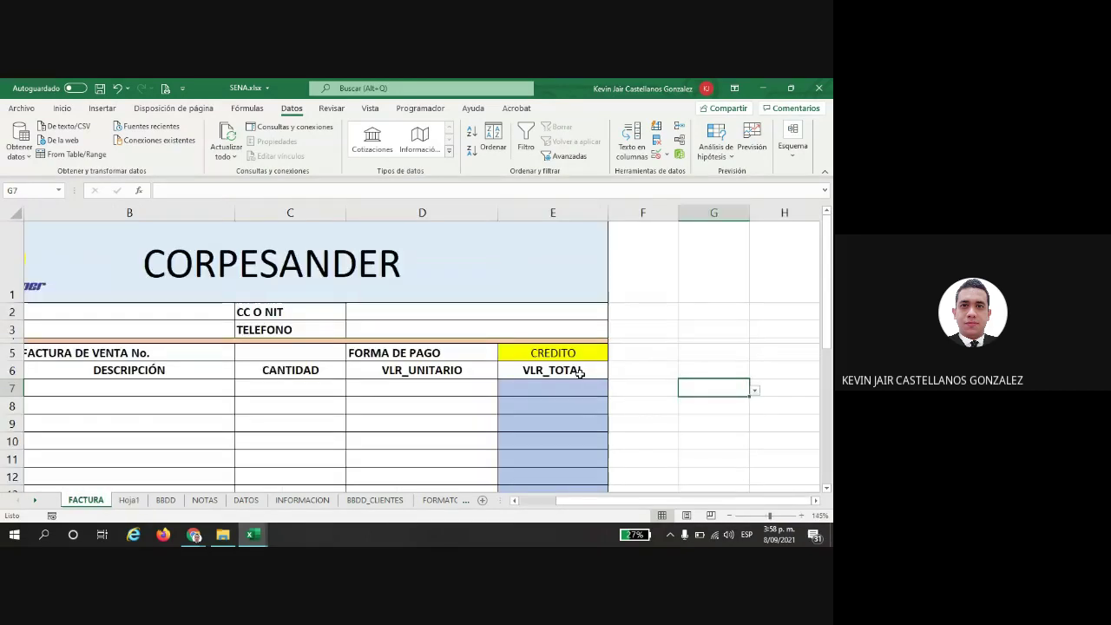
left_click(754, 390)
left_click(755, 391)
Step: Change Hoja1 cell C16 from CREDITO to CUOTAS and verify G7's dropdown shows it
left_click(128, 500)
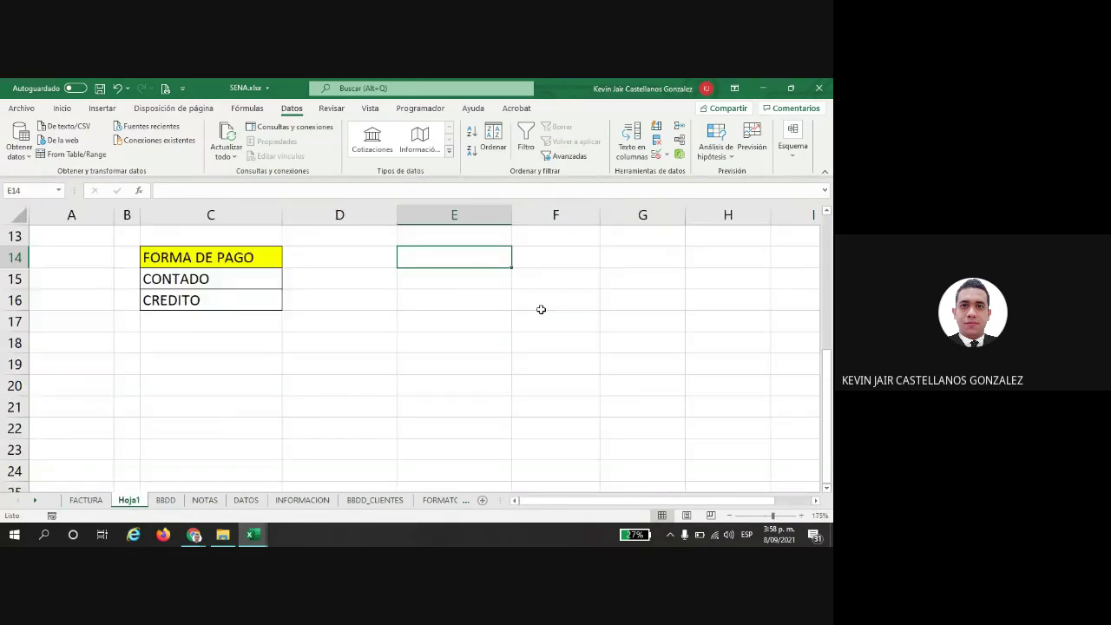
left_click(190, 302)
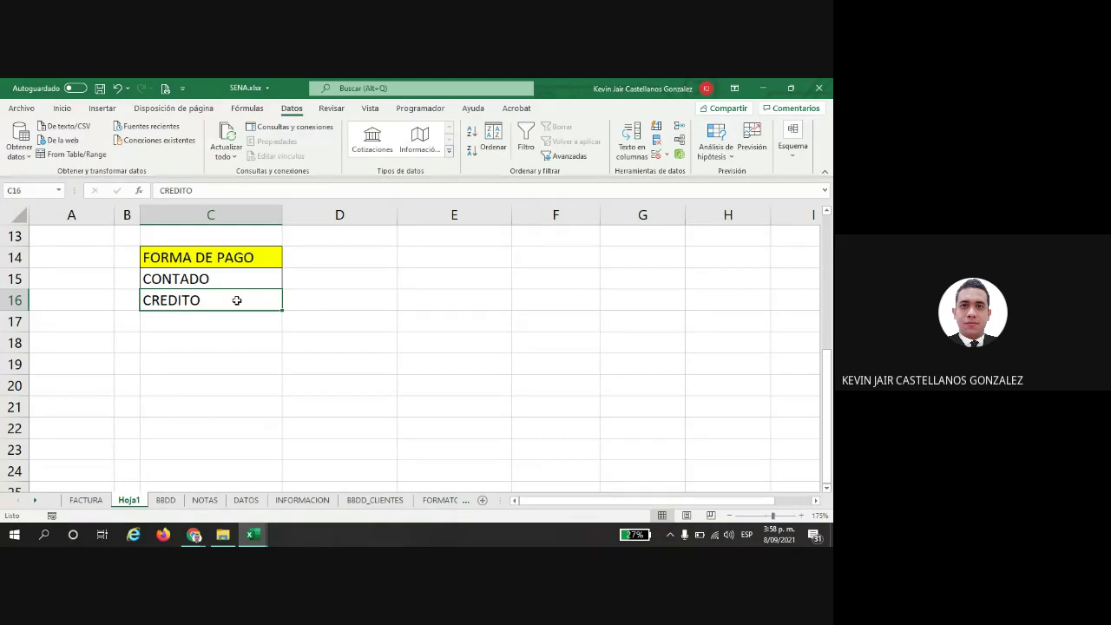
type("TAS")
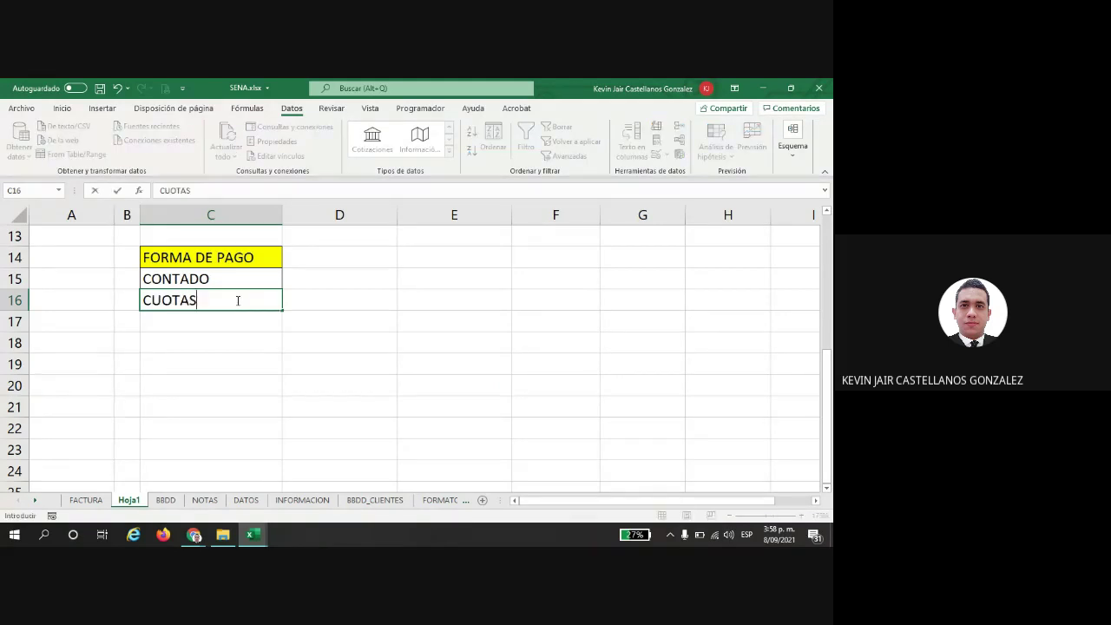
key("Return")
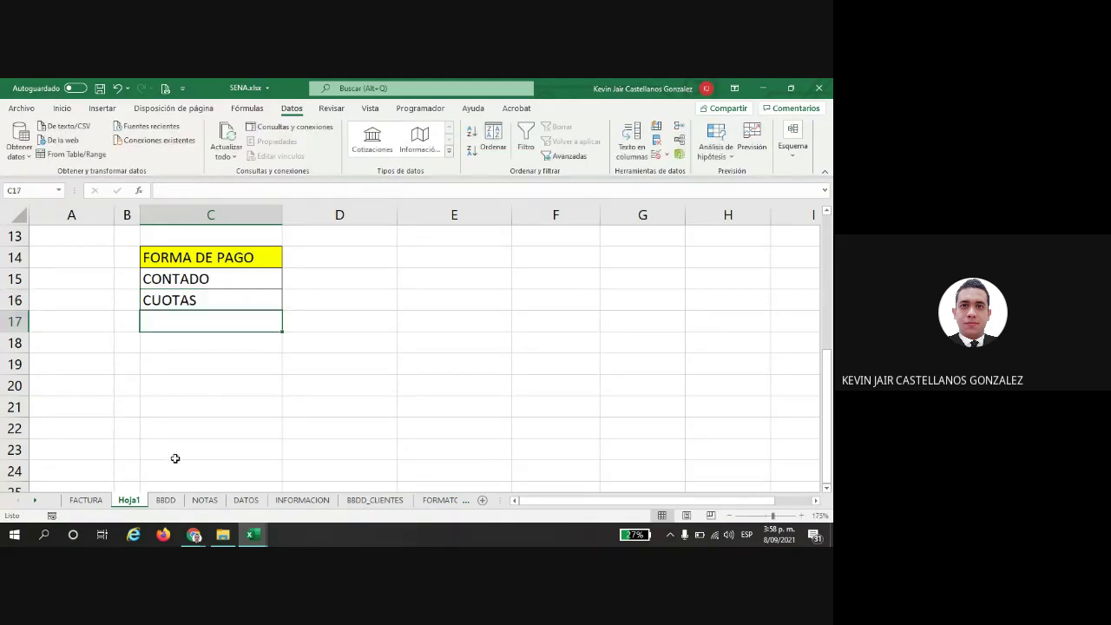
left_click(86, 500)
left_click(738, 388)
left_click(755, 390)
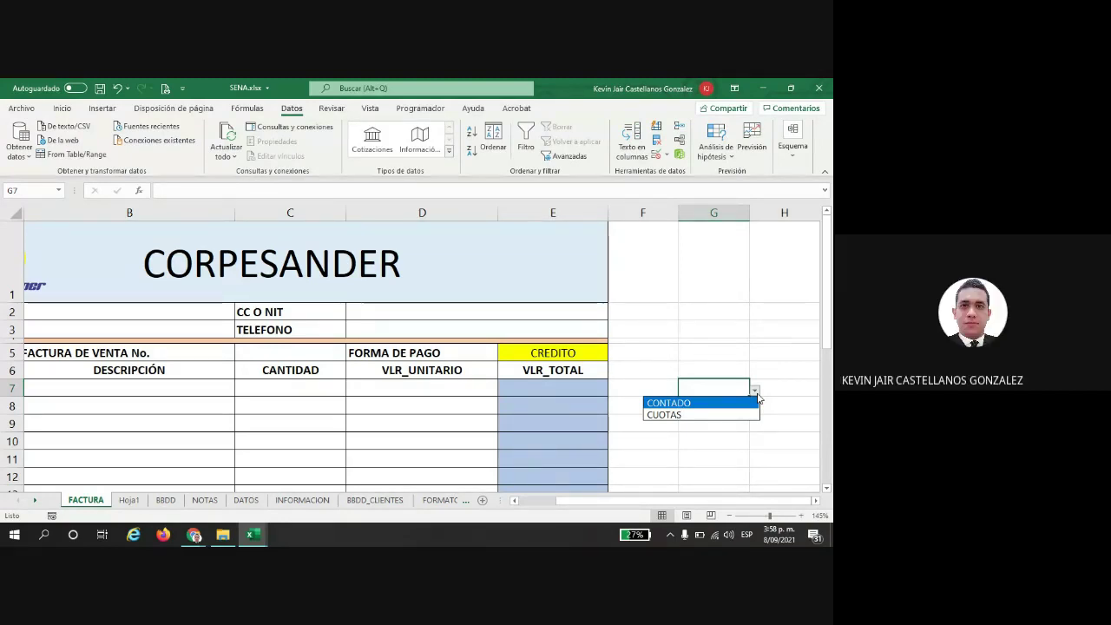
Step: Give cell F5 a List validation sourced from Hoja1!$C$15:$C$16
left_click(678, 336)
scroll(677, 352, "down", 3)
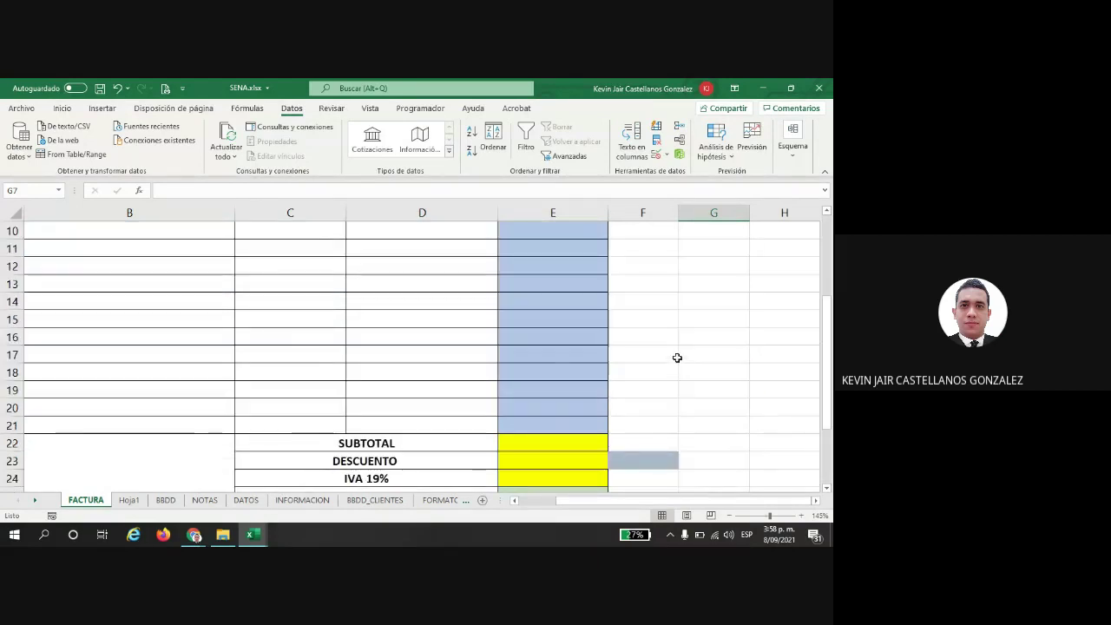
scroll(677, 356, "up", 3)
left_click(649, 351)
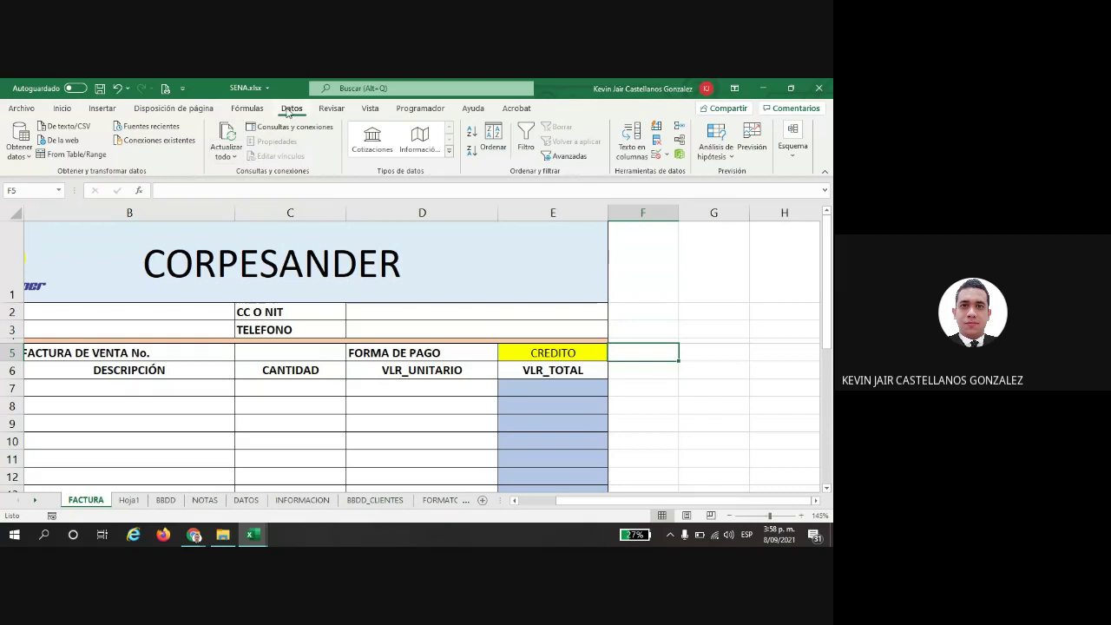
left_click(656, 155)
left_click(477, 222)
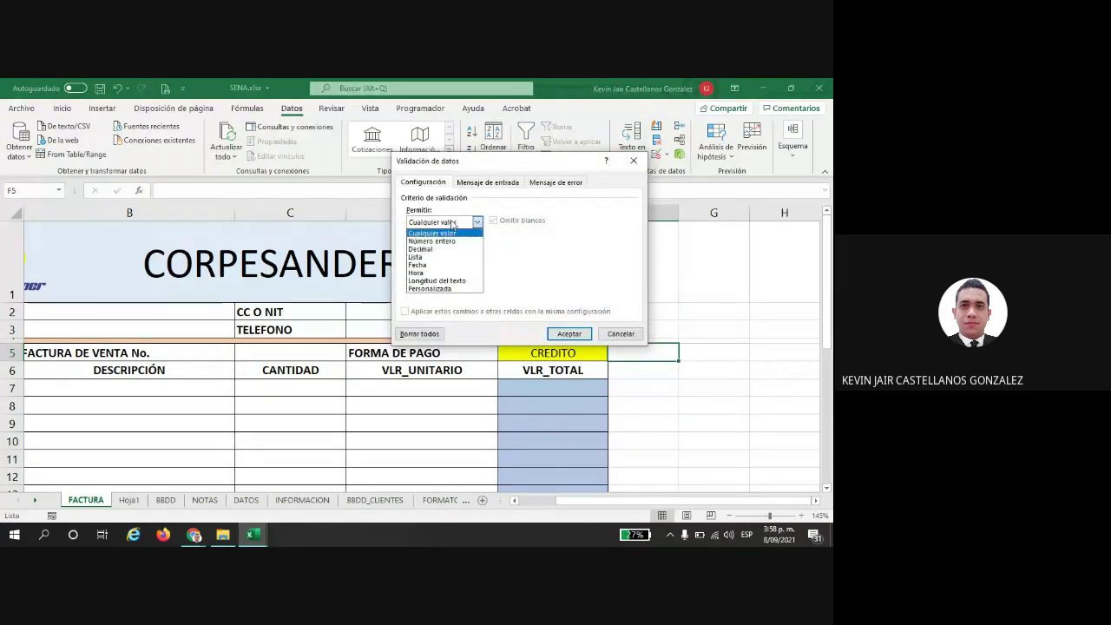
left_click(412, 257)
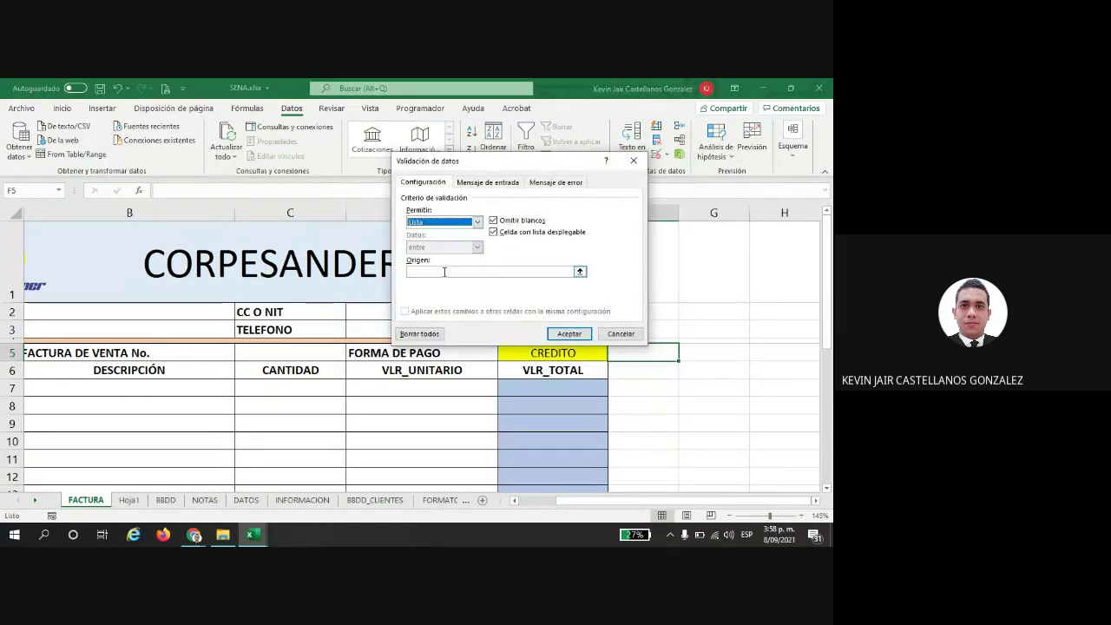
left_click(412, 271)
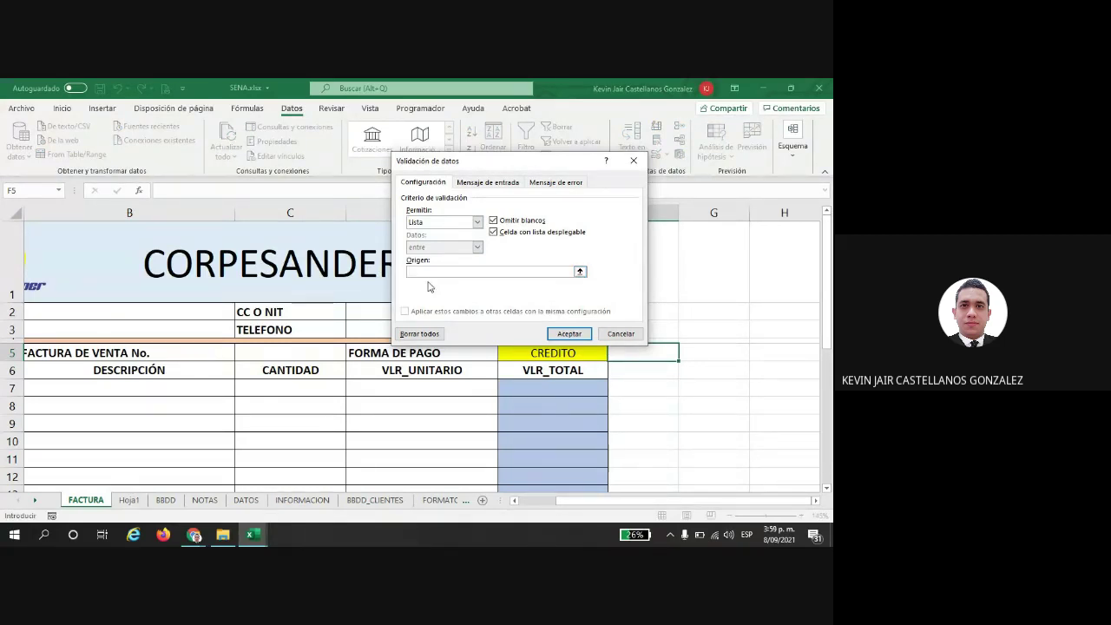
left_click(129, 500)
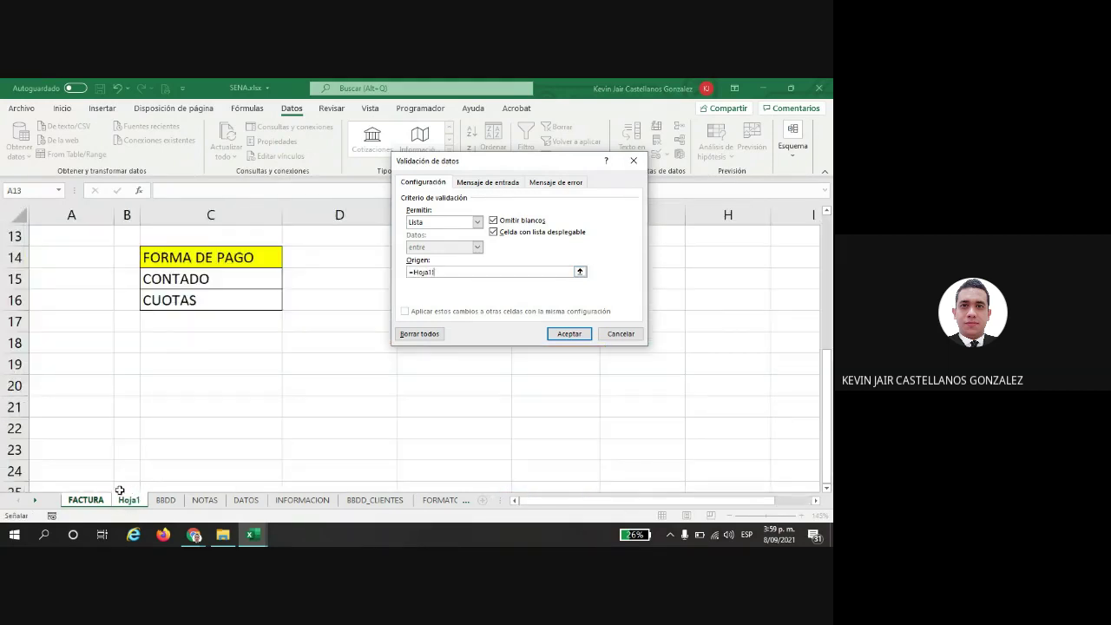
left_click_drag(180, 282, 182, 300)
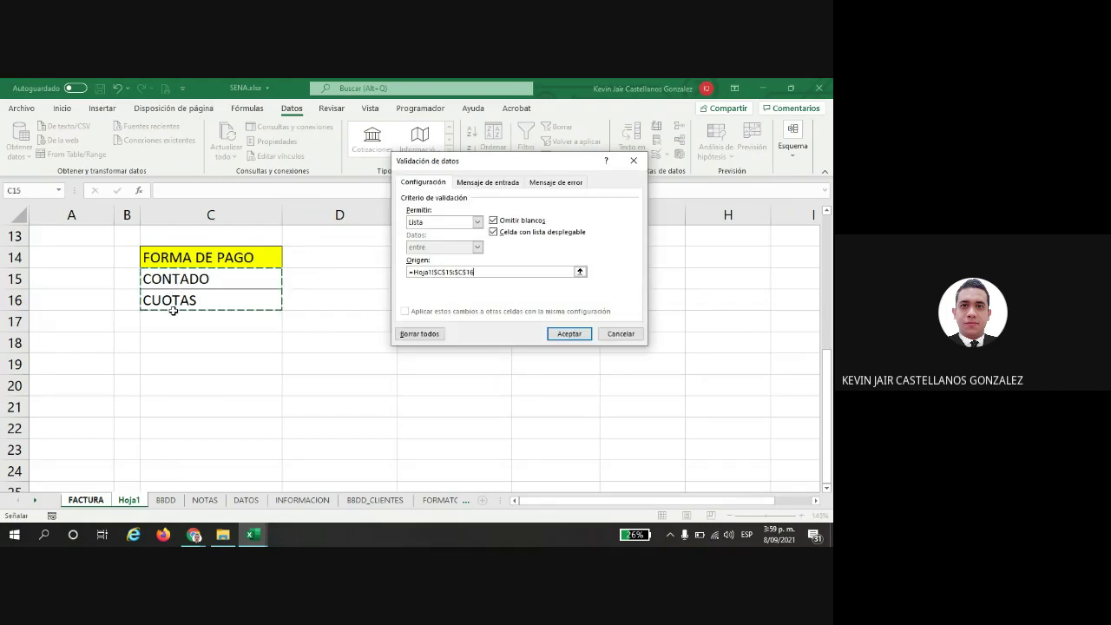
left_click(568, 334)
Step: Test F5's CONTADO/CUOTAS dropdown, then return to Hoja1
left_click(685, 356)
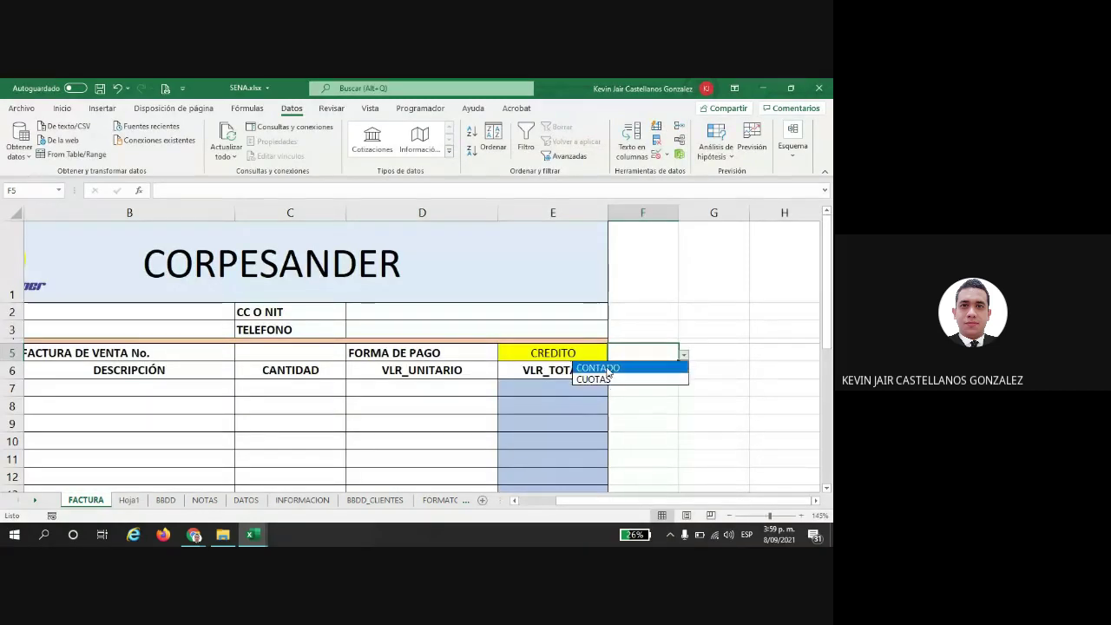
left_click(128, 500)
left_click(128, 501)
Step: Clear CUOTAS from Hoja1 cell C16 and check F5's dropdown now shows only CONTADO
left_click(172, 301)
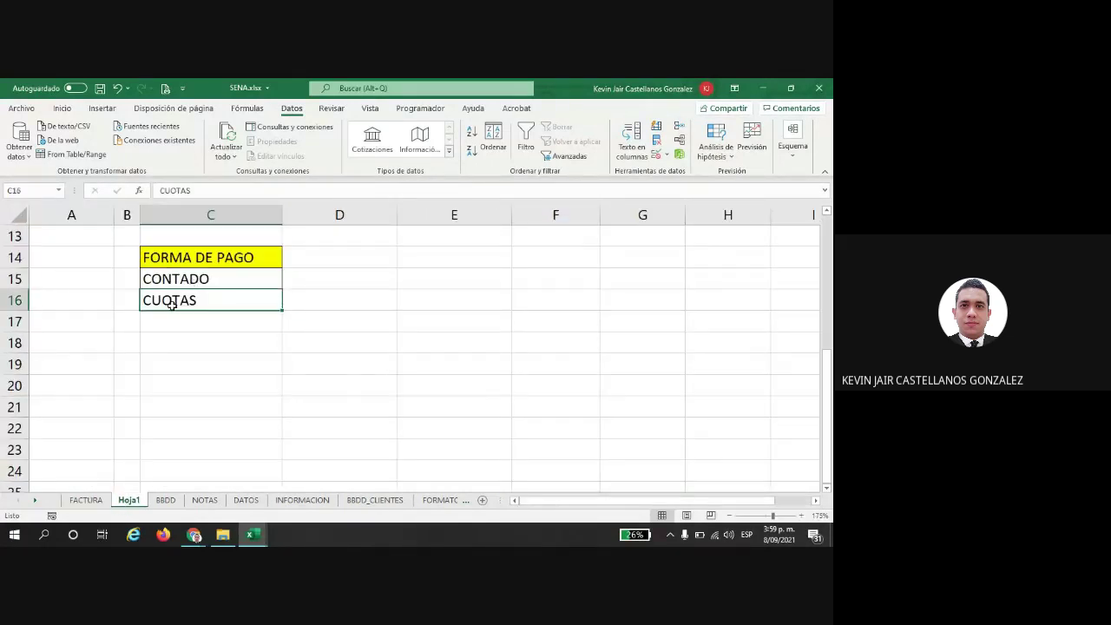
key("Delete")
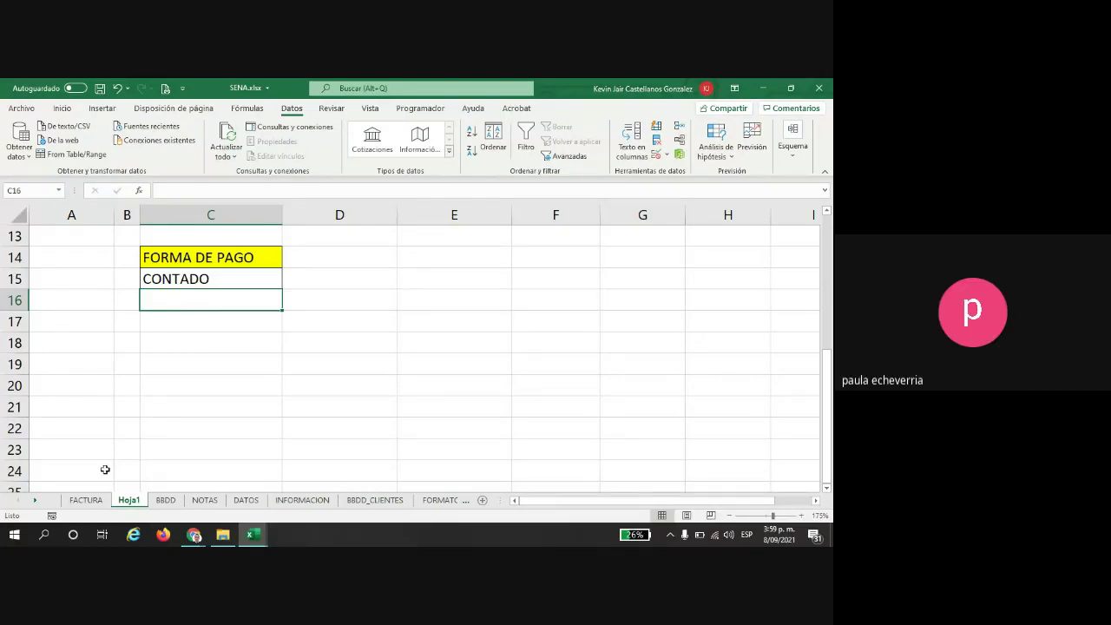
left_click(86, 501)
left_click(684, 356)
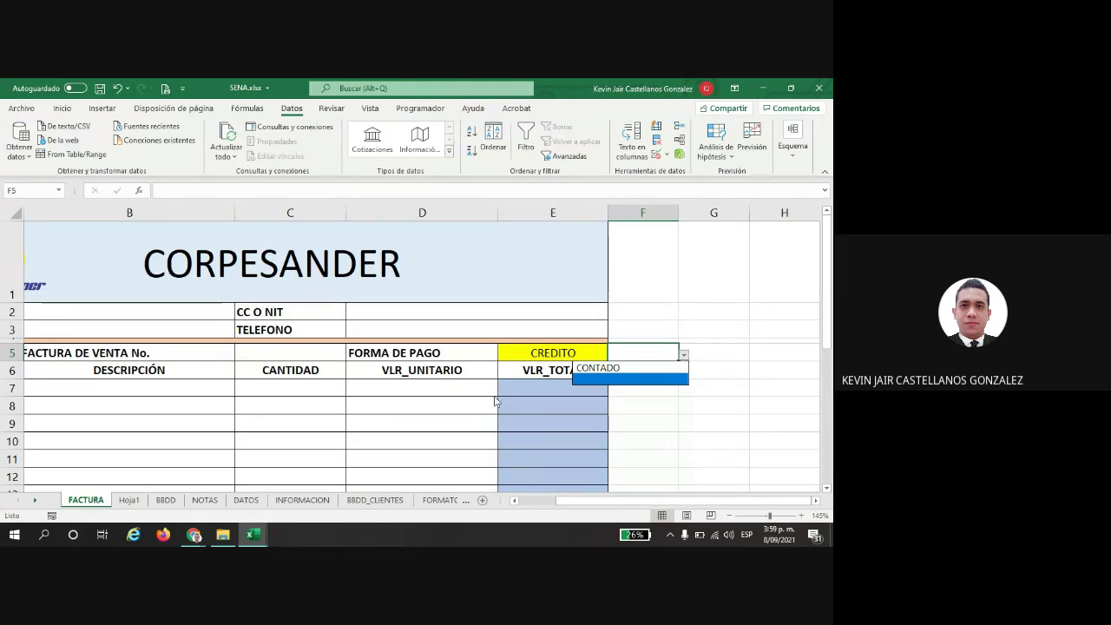
left_click(685, 354)
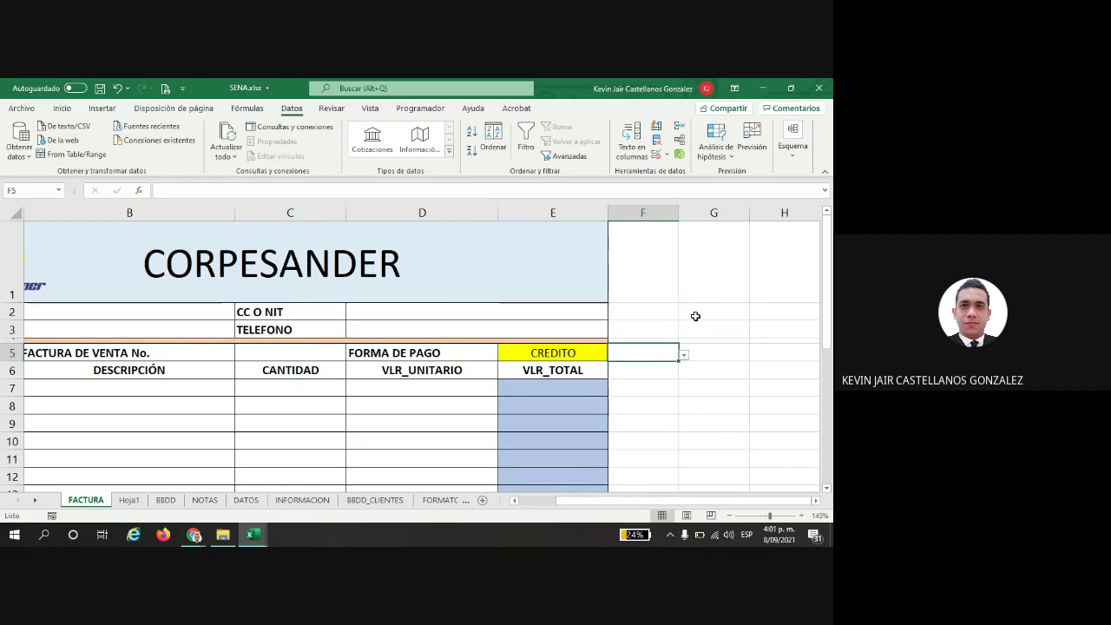
scroll(617, 335, "down", 2)
scroll(531, 278, "up", 2)
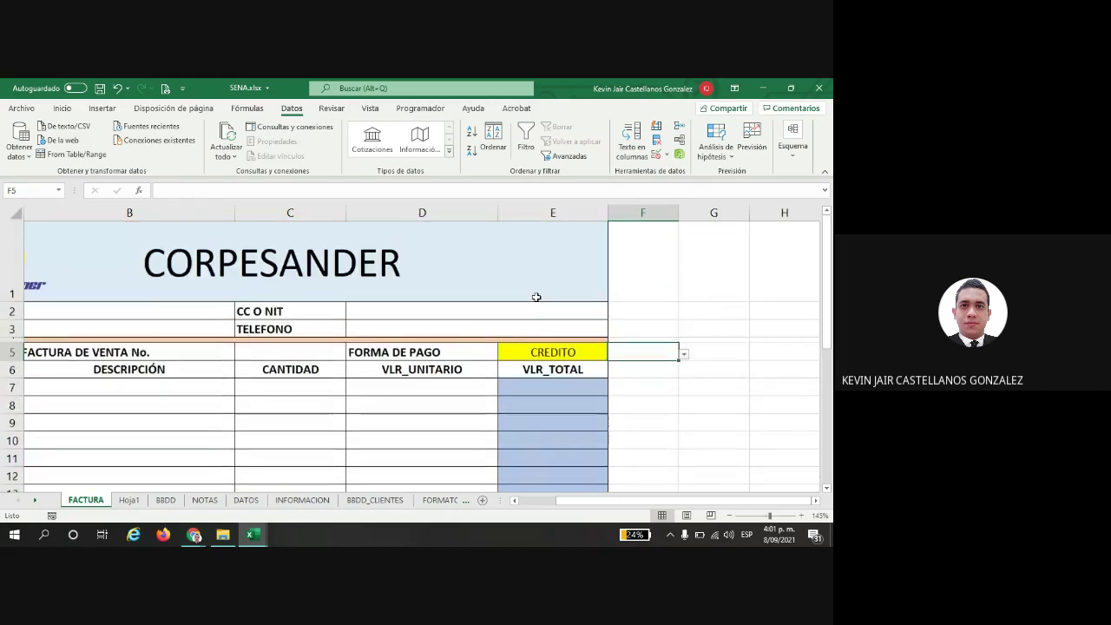
left_click(557, 351)
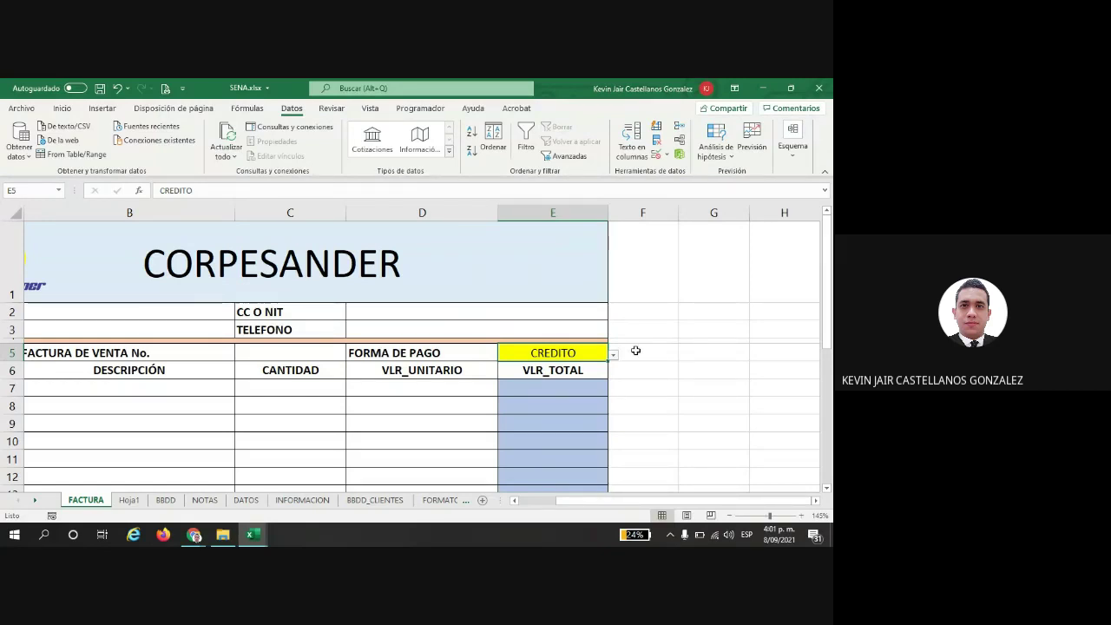
scroll(518, 363, "down", 1)
Step: Insert a blank column C on FACTURA and select C6:C26
right_click(270, 204)
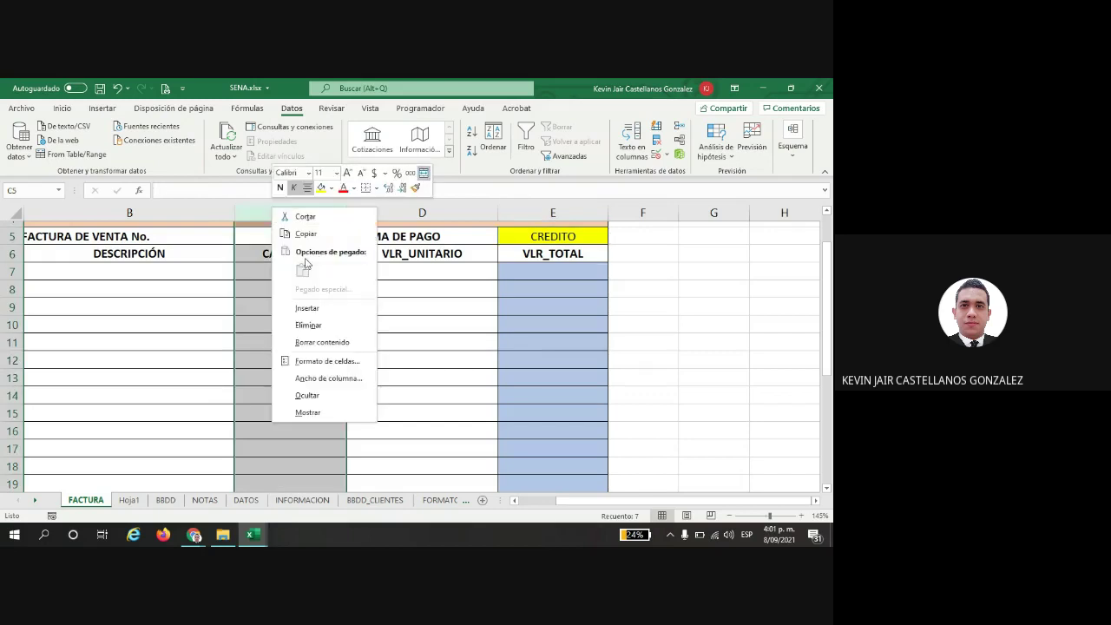
left_click(309, 305)
left_click_drag(282, 258, 322, 397)
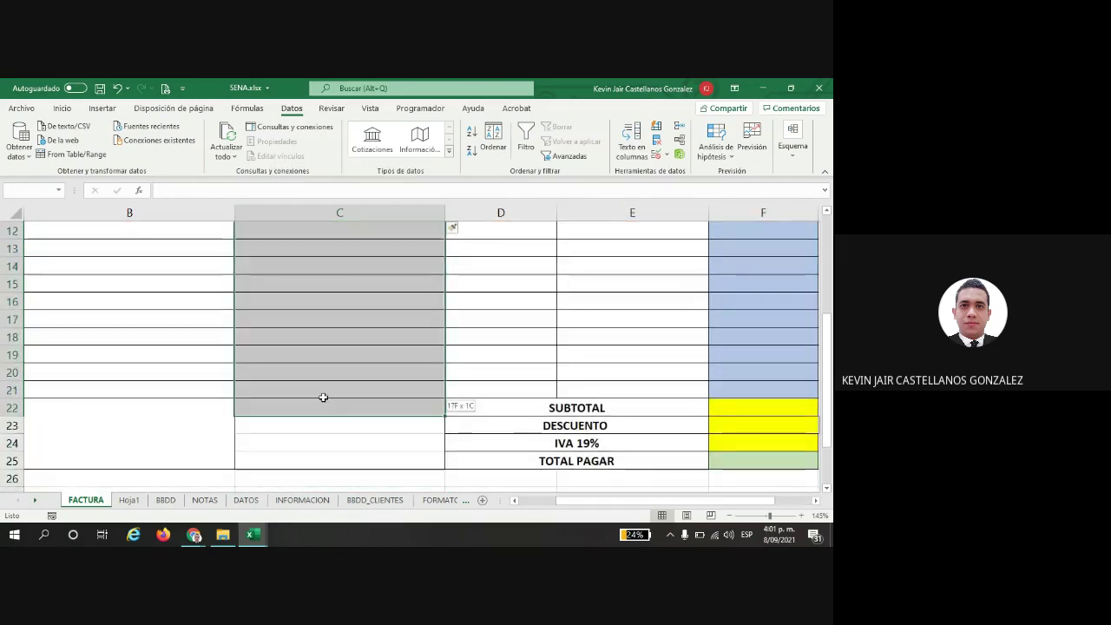
Step: Apply a List validation sourced from Hoja1!$C$15:$C$16 to C6:C26
scroll(337, 318, "up", 2)
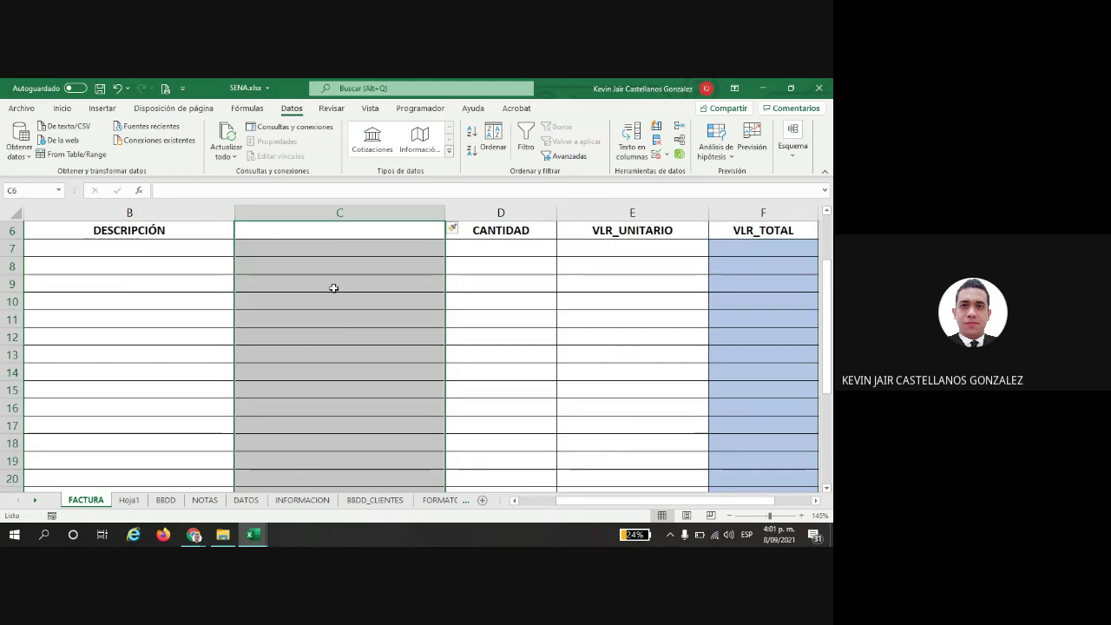
left_click(657, 155)
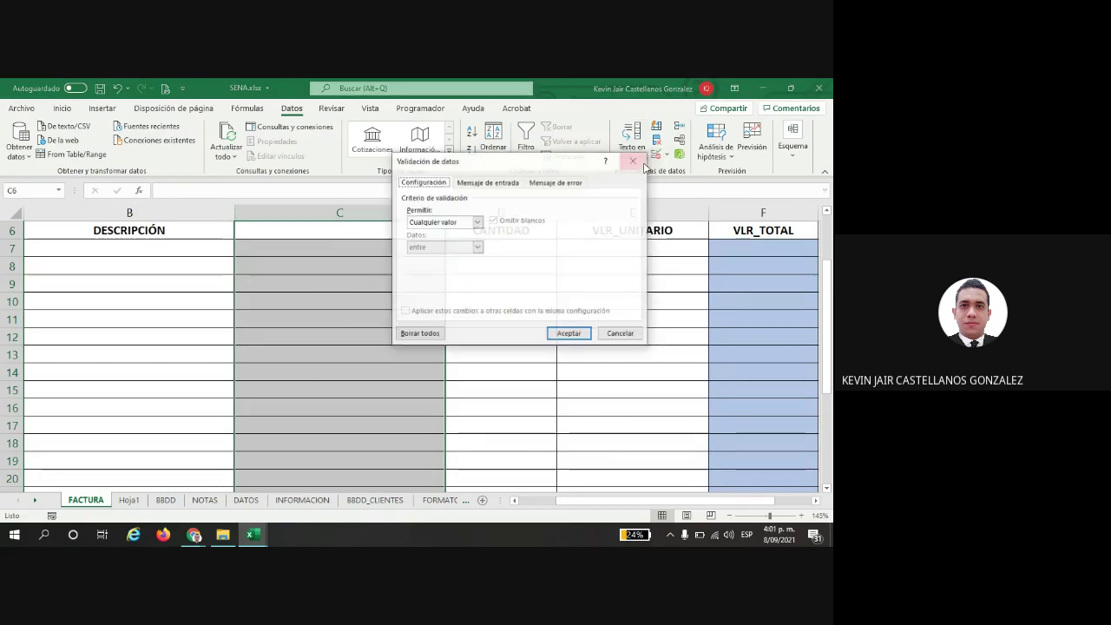
left_click(477, 222)
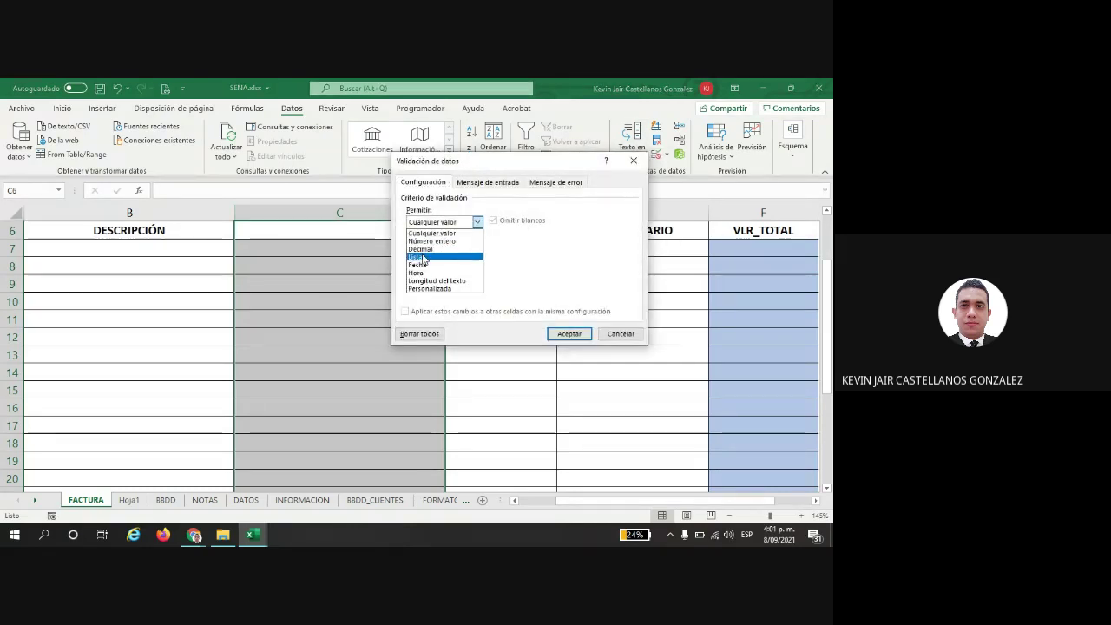
left_click(416, 257)
left_click(128, 500)
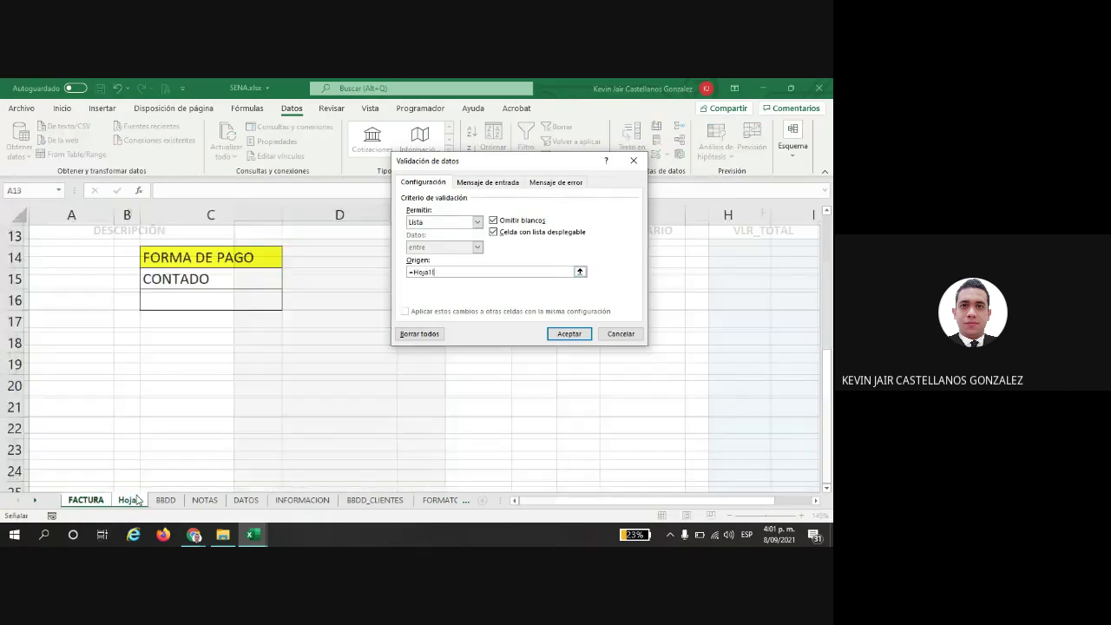
left_click_drag(194, 275, 181, 298)
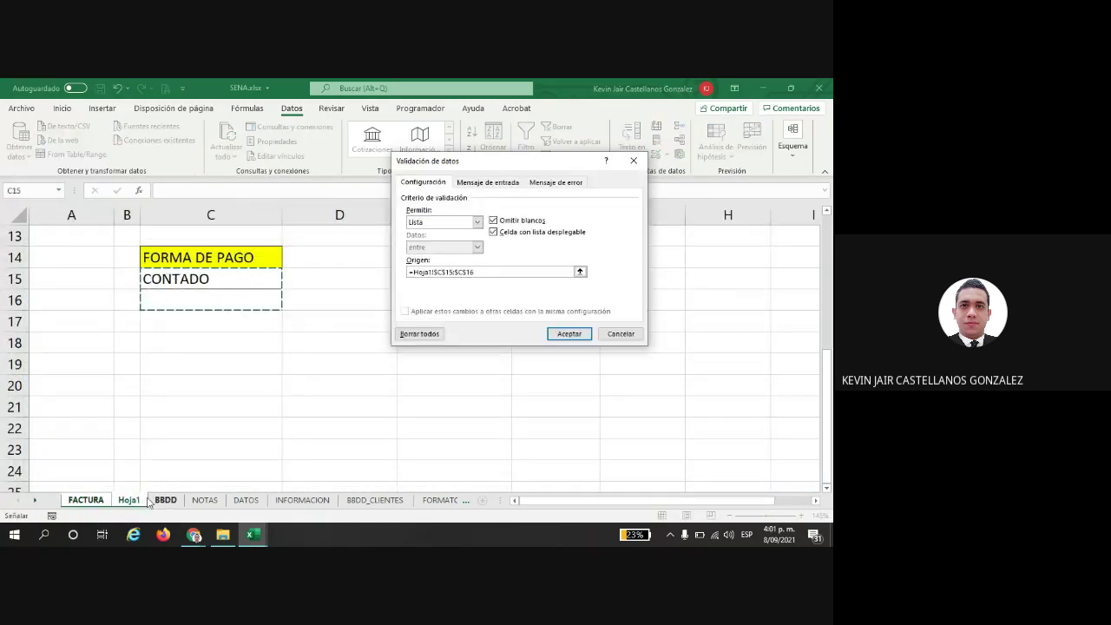
left_click(574, 335)
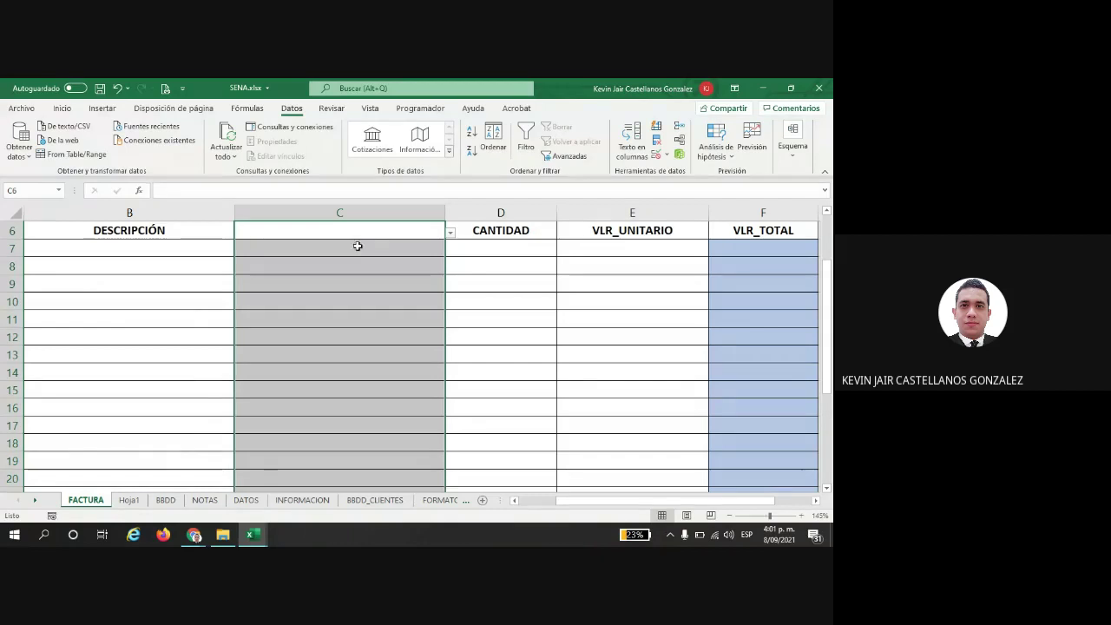
Step: Test the new dropdowns in C6, C7 and C8, leaving the cells blank
left_click(391, 235)
left_click(451, 234)
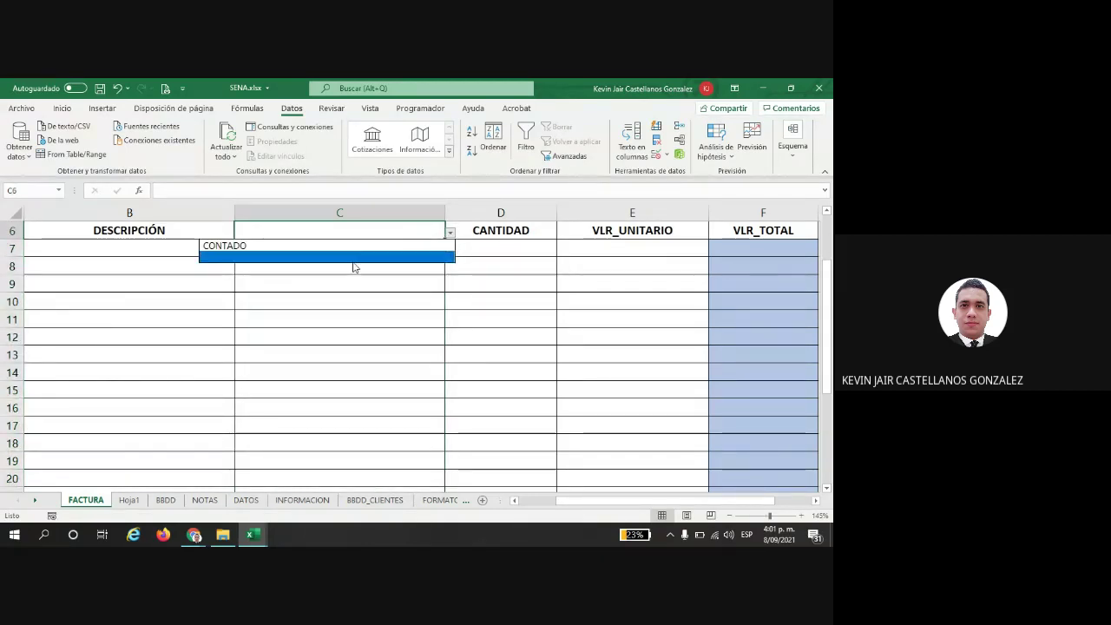
left_click(354, 258)
left_click(349, 248)
left_click(450, 251)
left_click(365, 270)
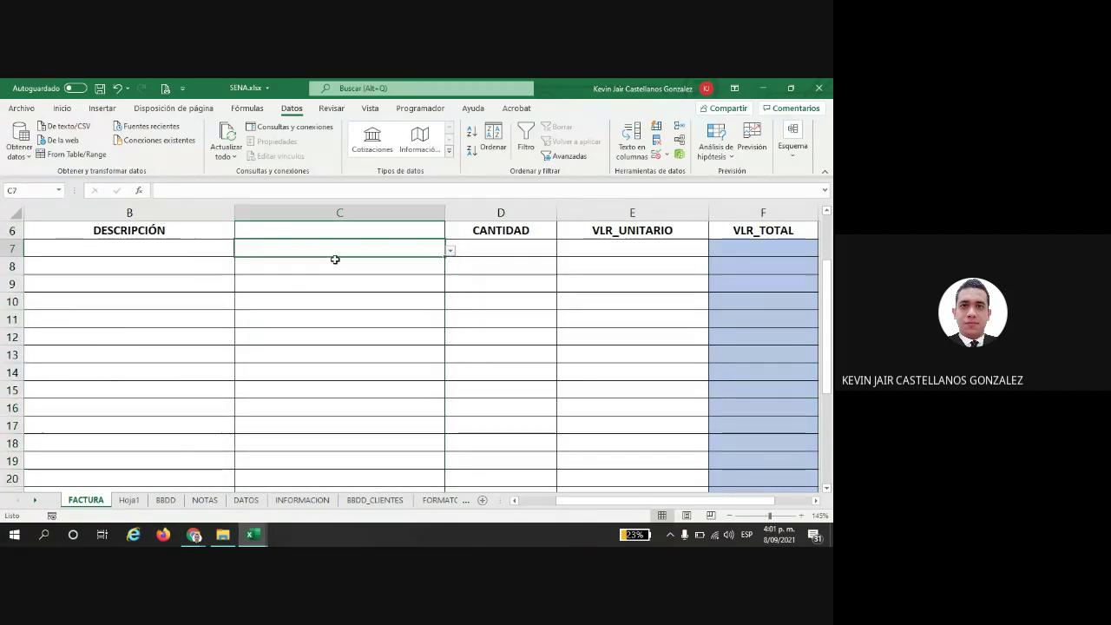
left_click(425, 264)
left_click(450, 269)
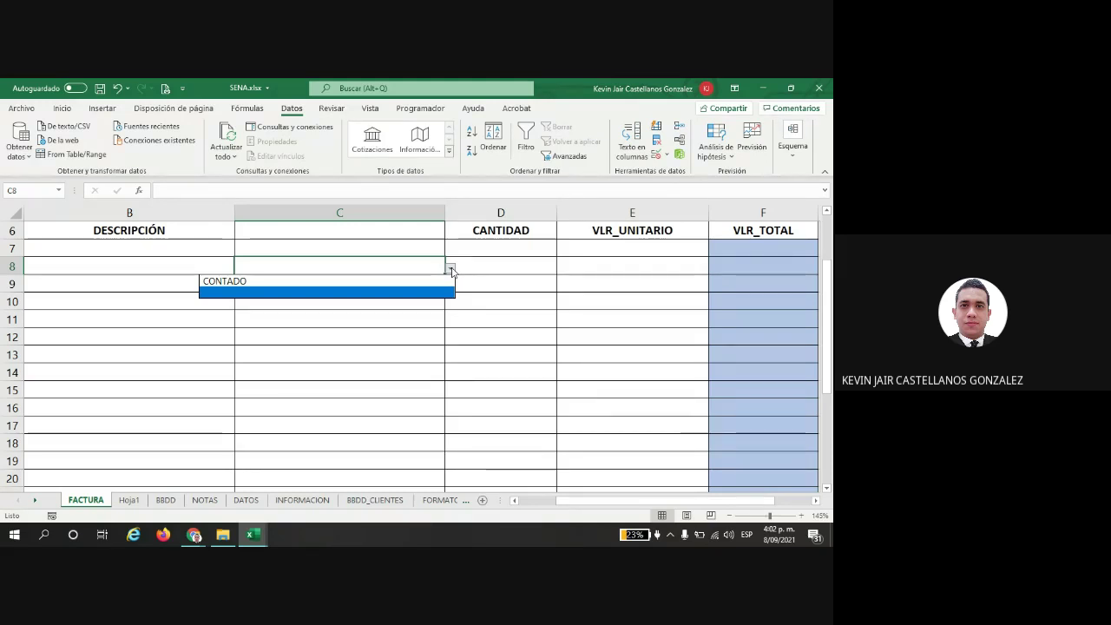
left_click(400, 291)
scroll(416, 289, "up", 2)
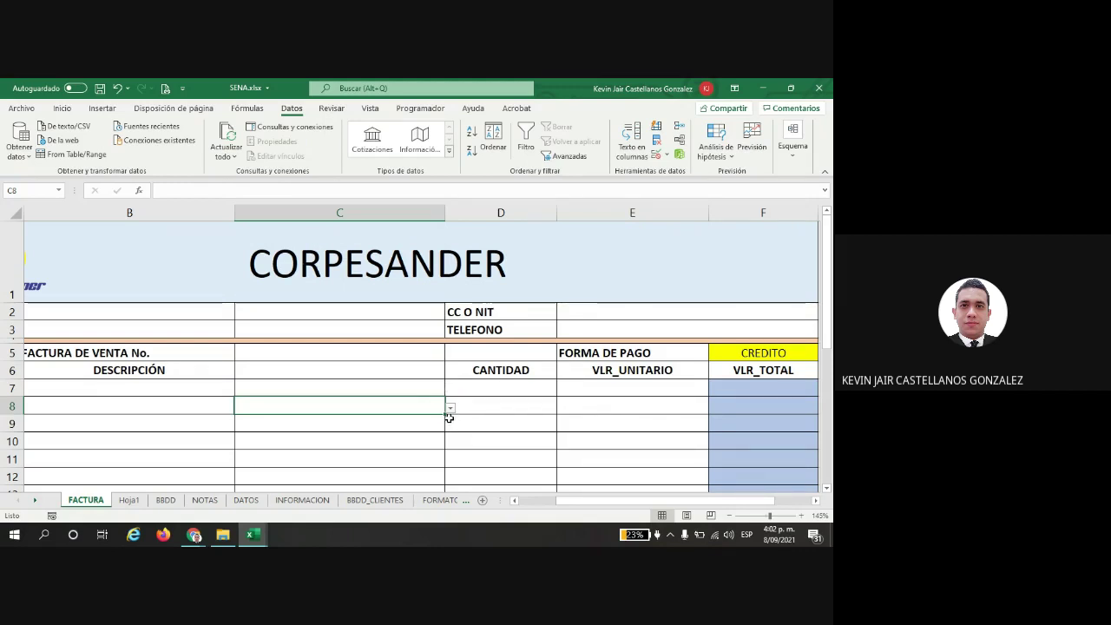
left_click(748, 342)
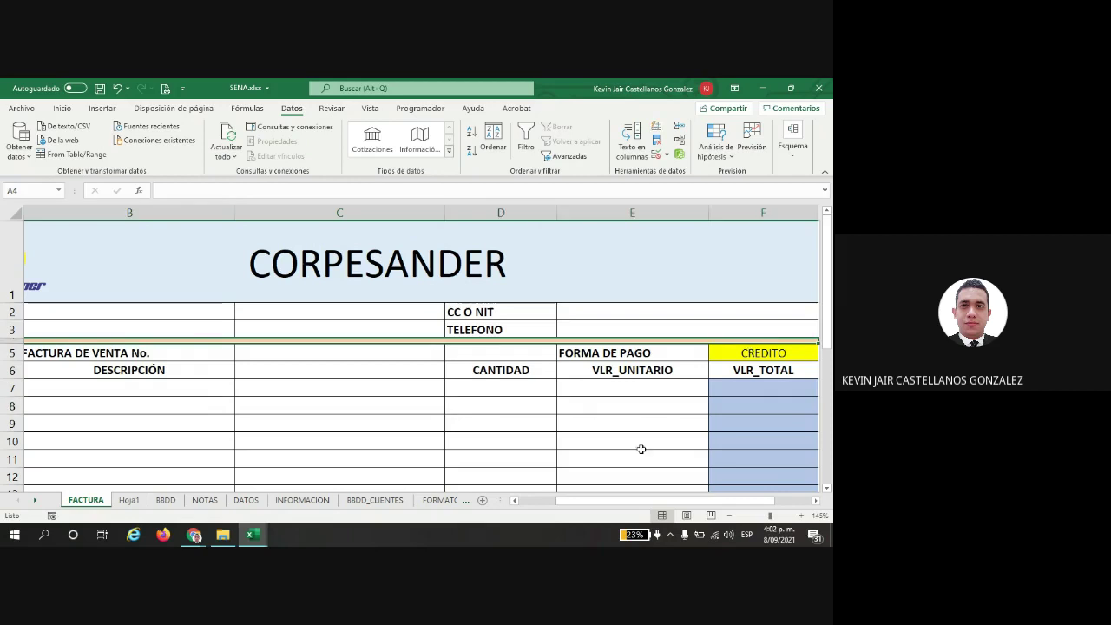
left_click_drag(616, 502, 654, 495)
left_click(583, 348)
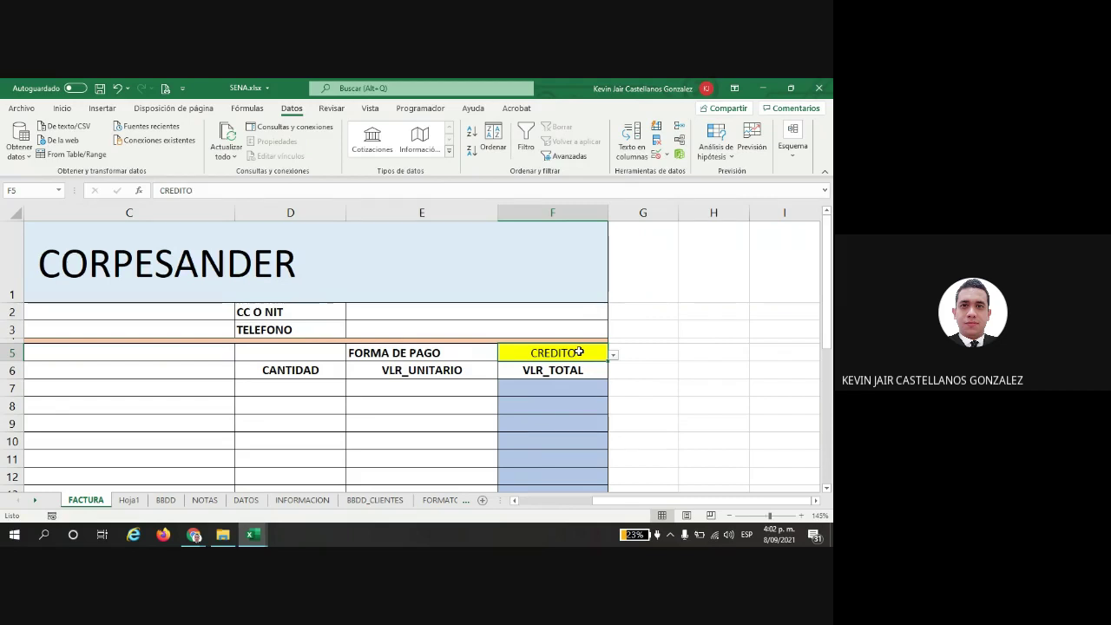
left_click_drag(650, 507, 614, 506)
scroll(343, 263, "down", 2)
scroll(342, 263, "up", 1)
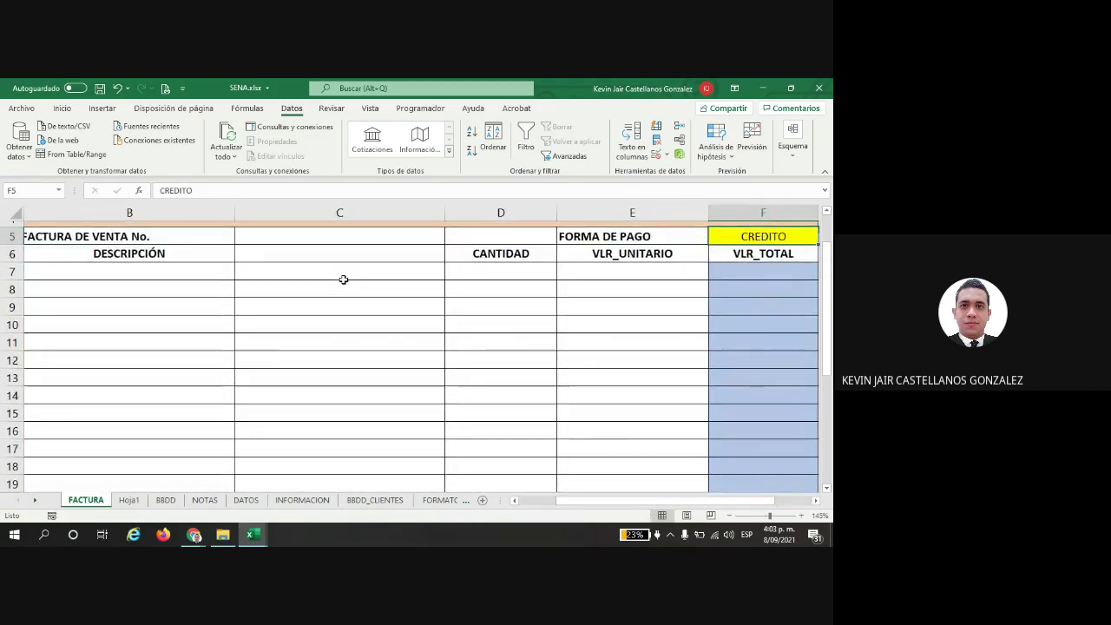
left_click_drag(342, 274, 334, 467)
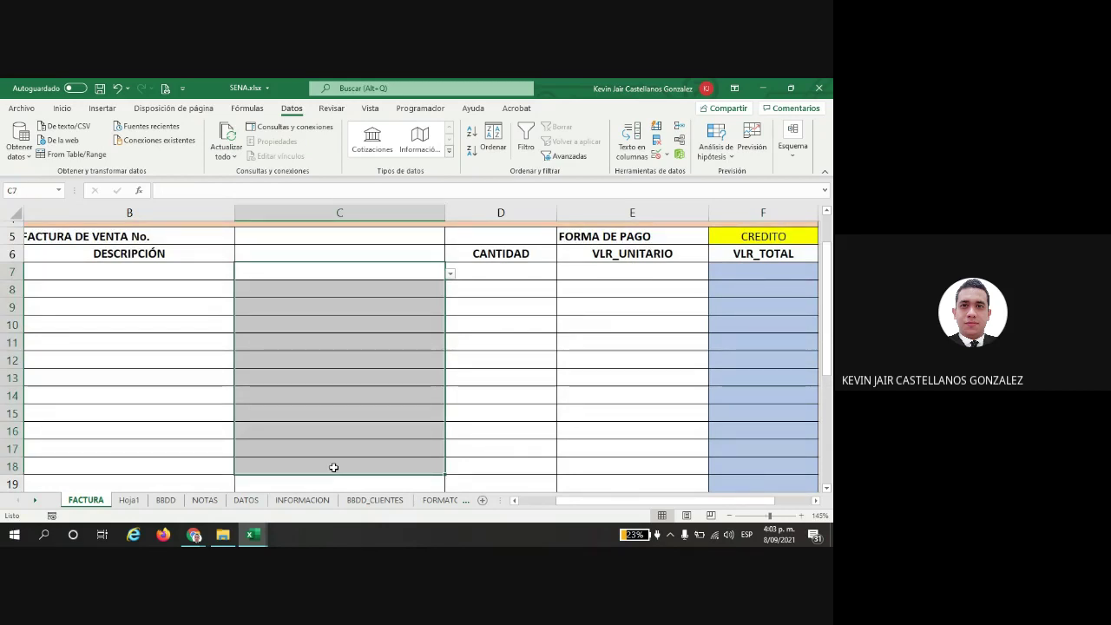
left_click(375, 289)
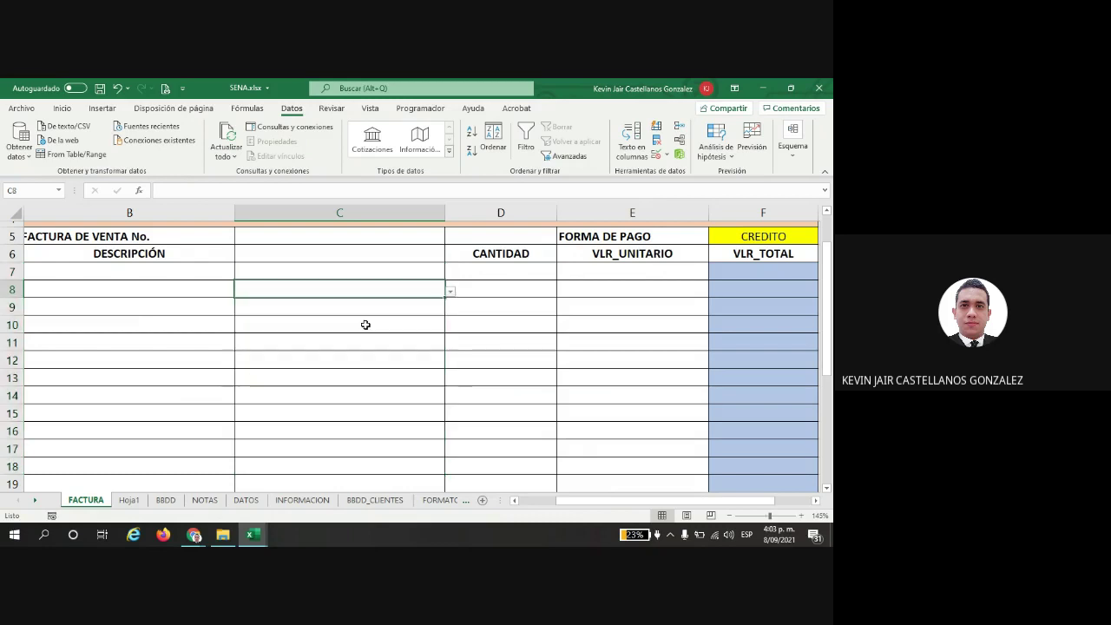
key("Down")
key("Down")
key("Down")
key("Down")
left_click(451, 365)
left_click(450, 363)
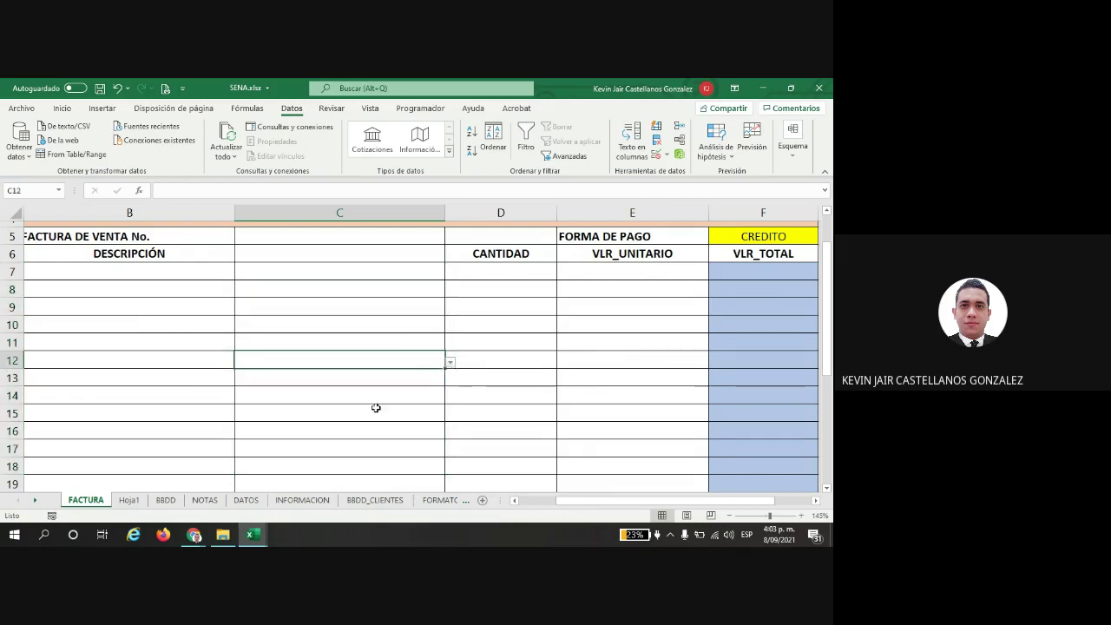
left_click(374, 408)
left_click(454, 414)
left_click(158, 287)
left_click(148, 268)
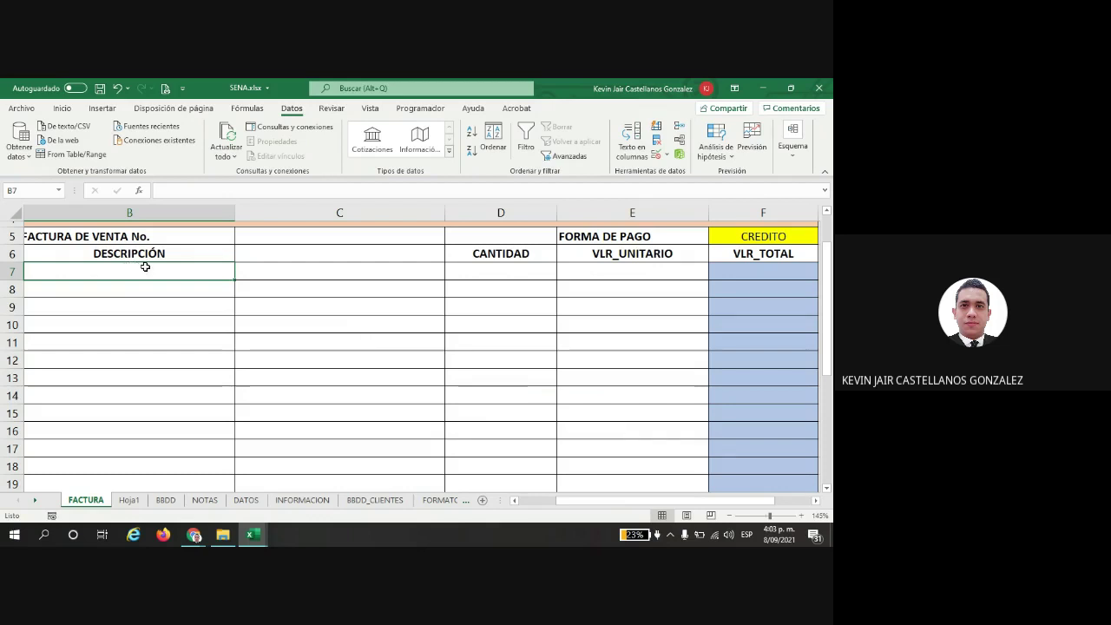
left_click(322, 273)
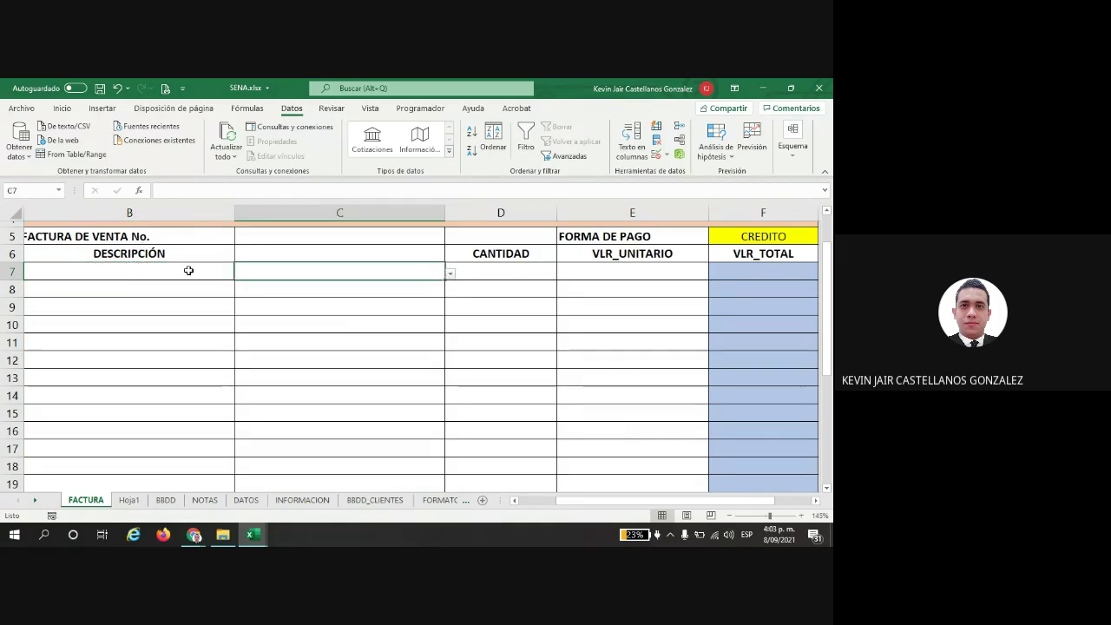
left_click(451, 274)
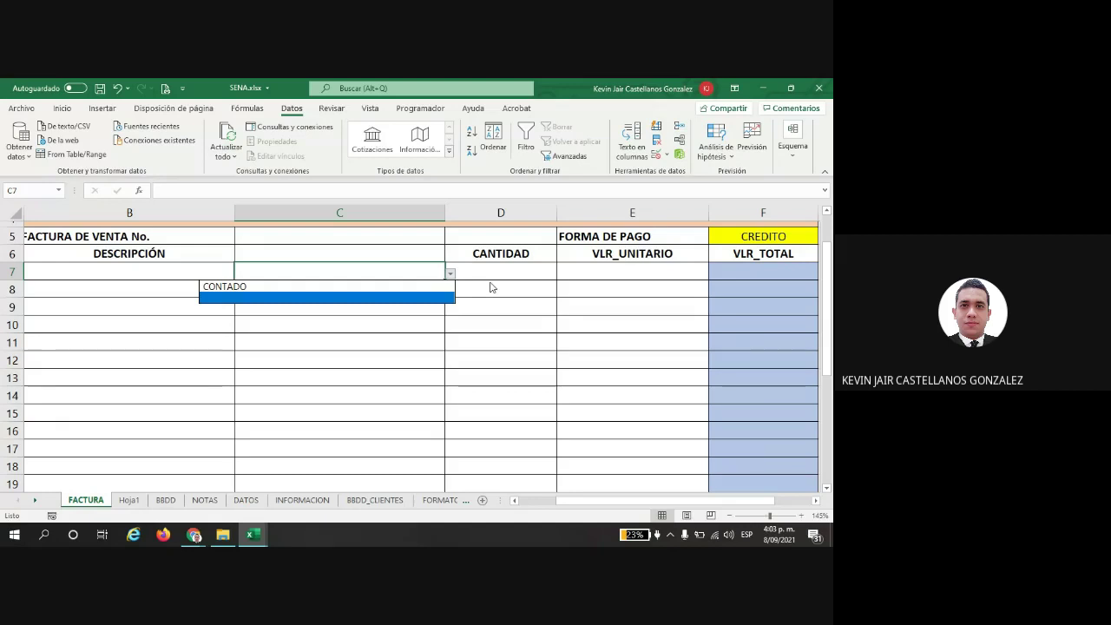
key("Escape")
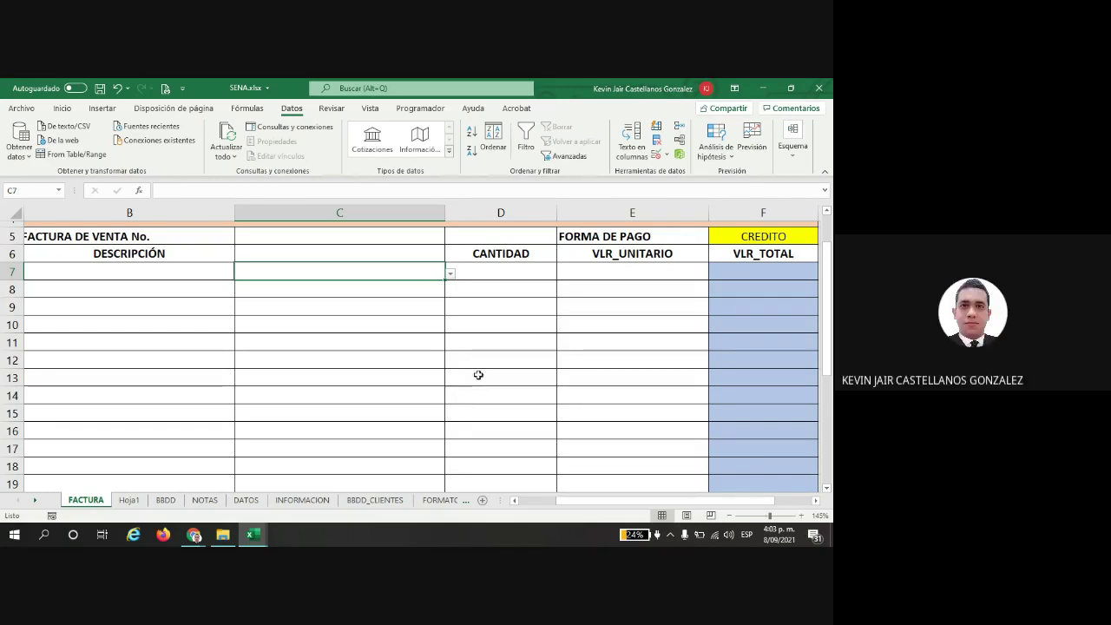
Step: Delete the empty extra column C from the invoice
right_click(373, 210)
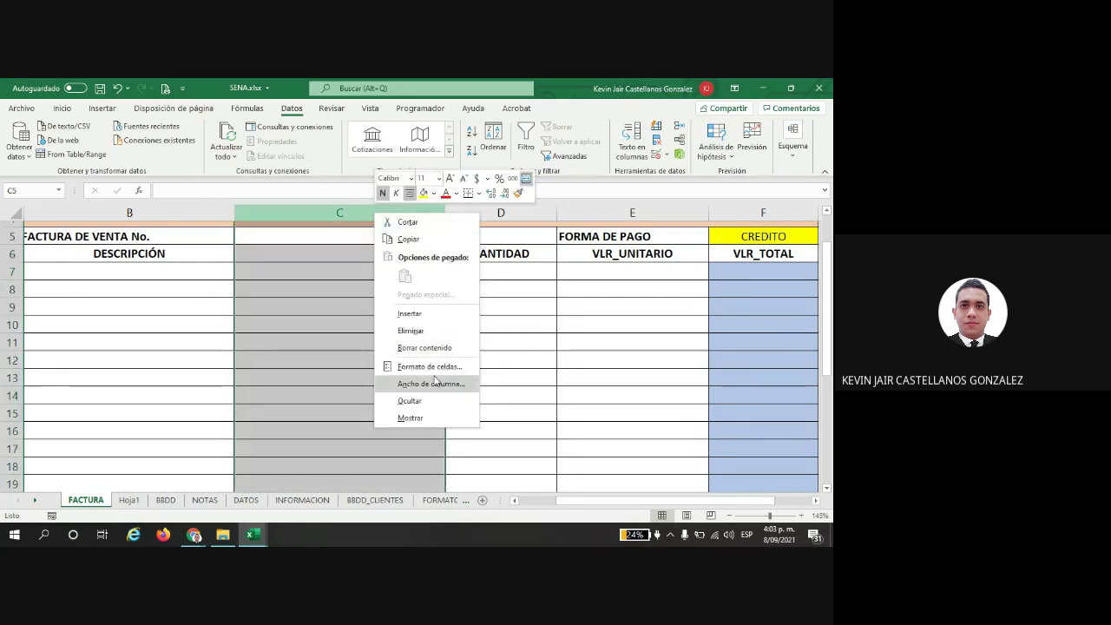
left_click(404, 332)
left_click(506, 373)
scroll(530, 321, "up", 2)
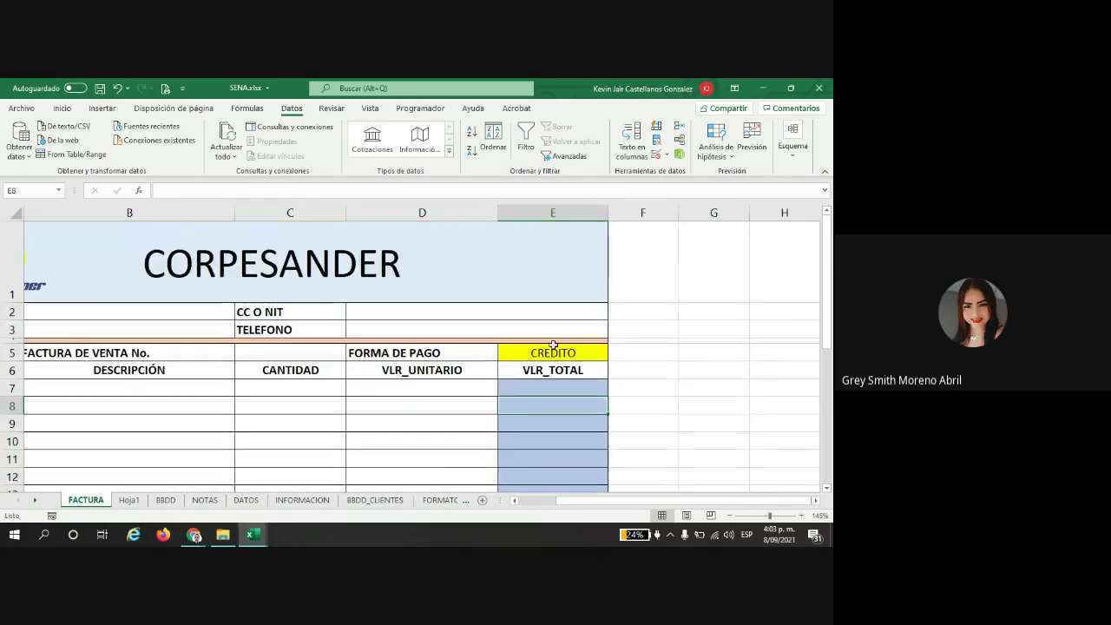
Step: Check the CREDITO payment cell and the customer name, ID, address and phone entry cells
left_click(575, 352)
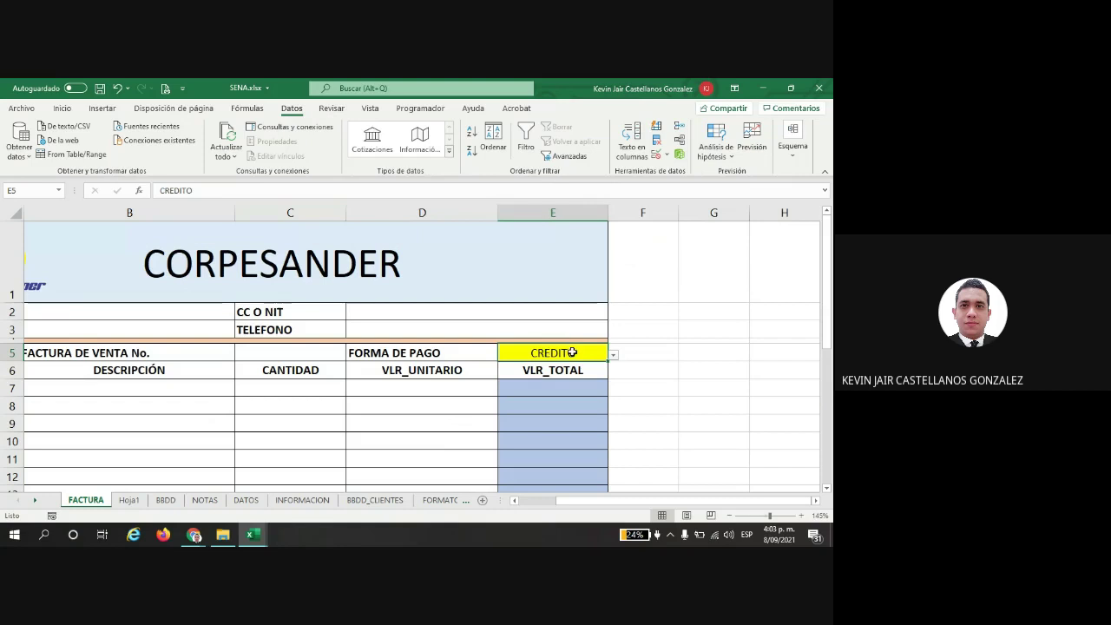
scroll(174, 361, "down", 2)
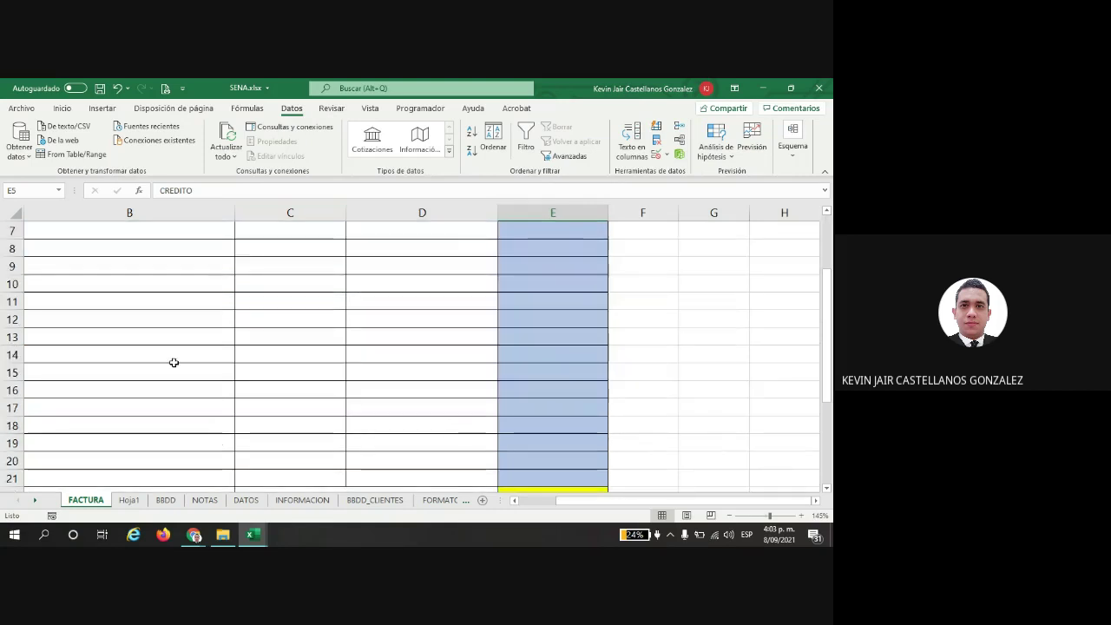
scroll(136, 332, "up", 2)
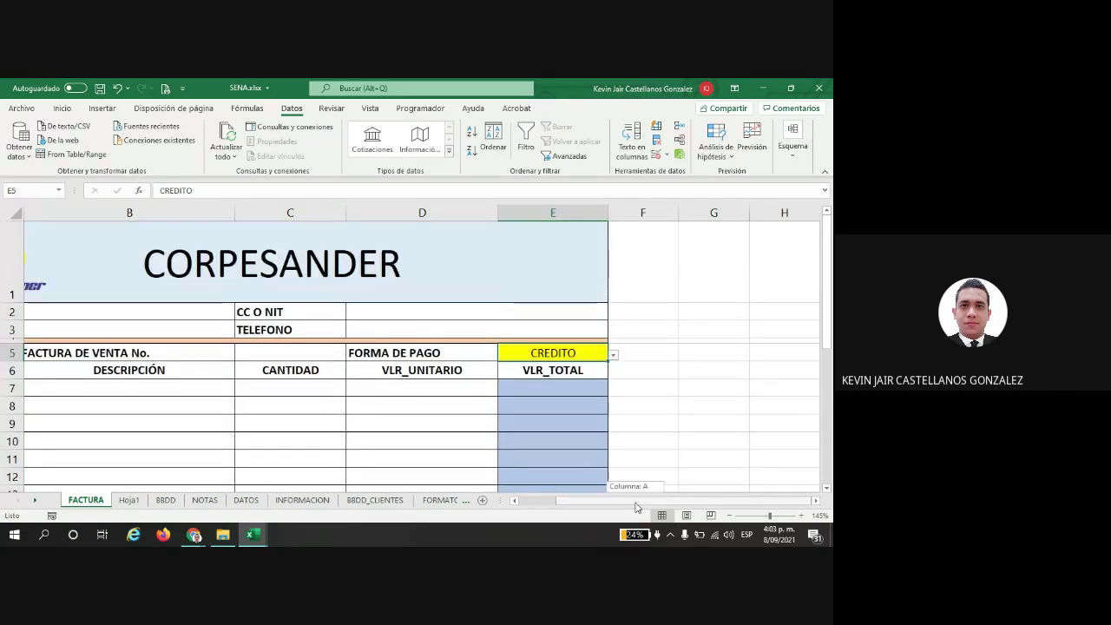
scroll(208, 323, "left", 2)
left_click(197, 316)
left_click(529, 316)
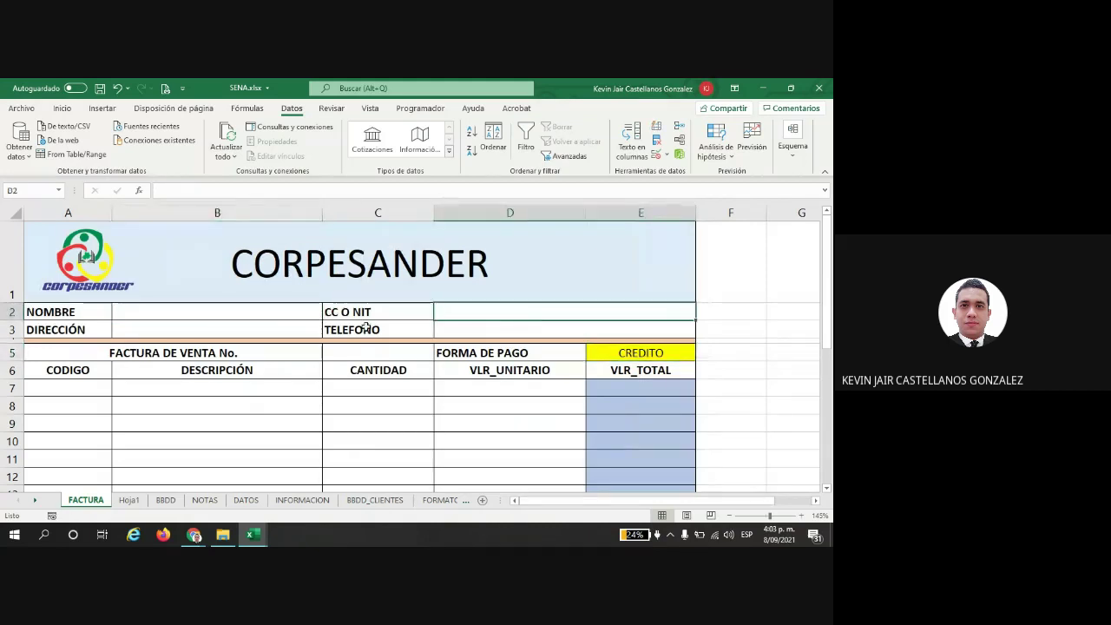
left_click(217, 329)
left_click(508, 328)
Step: Check the item cells A8, B8 and D10 under CODIGO, DESCRIPCIÓN and VLR_UNITARIO
scroll(173, 347, "down", 1)
left_click(104, 291)
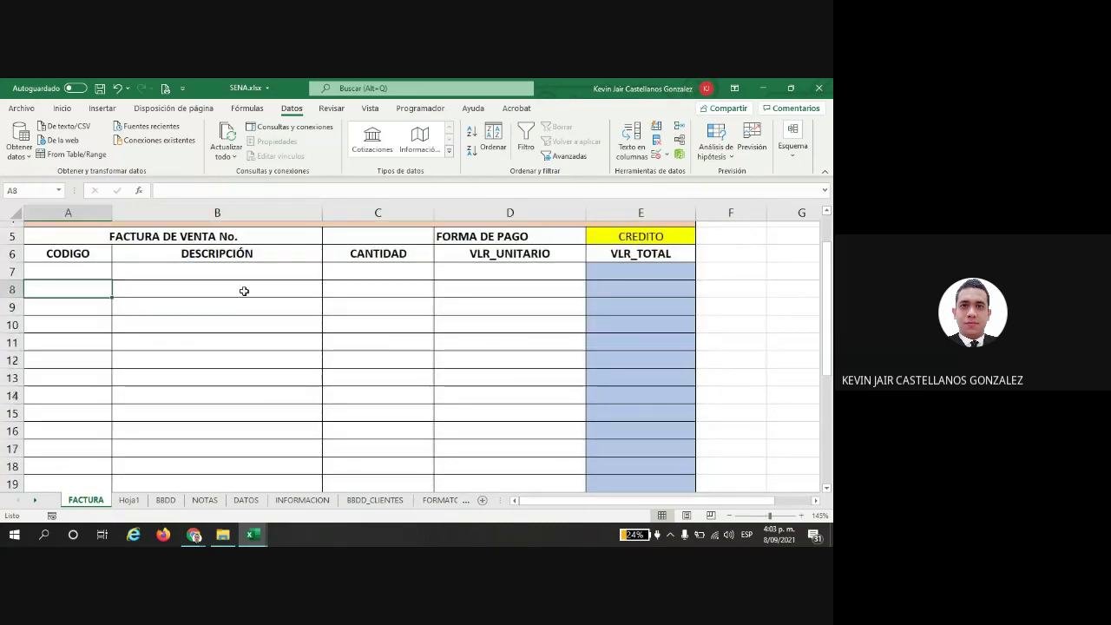
left_click(243, 290)
left_click(556, 328)
scroll(582, 373, "down", 2)
scroll(616, 420, "up", 3)
scroll(634, 422, "right", 1)
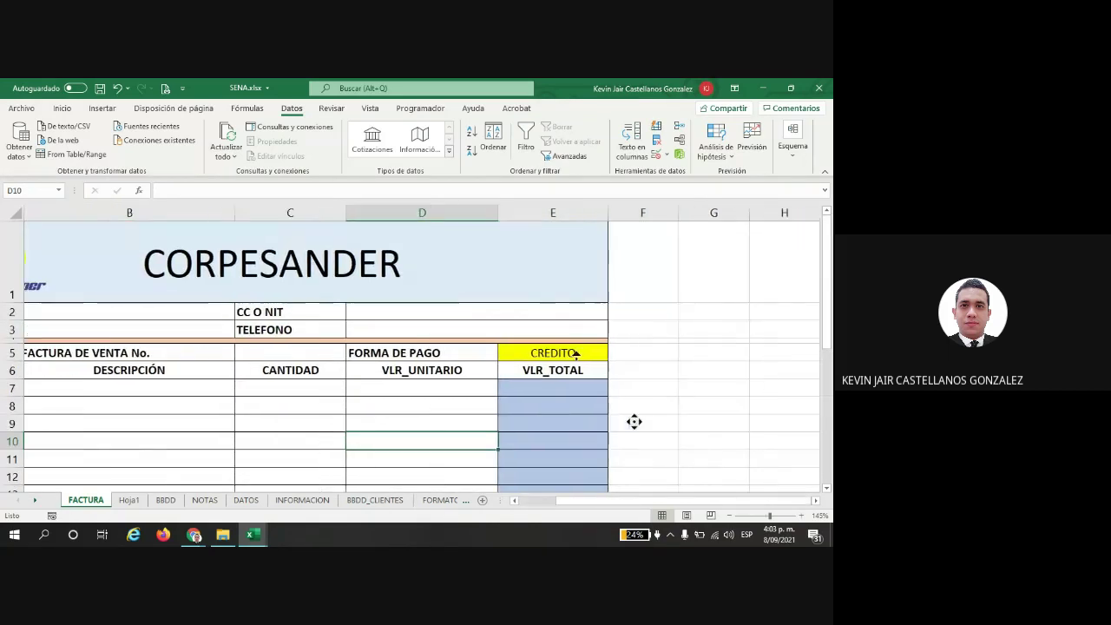
Step: Change the E5 payment method from CREDITO to CONTADO via its drop-down, then check DESCUENTO in E23
left_click(571, 353)
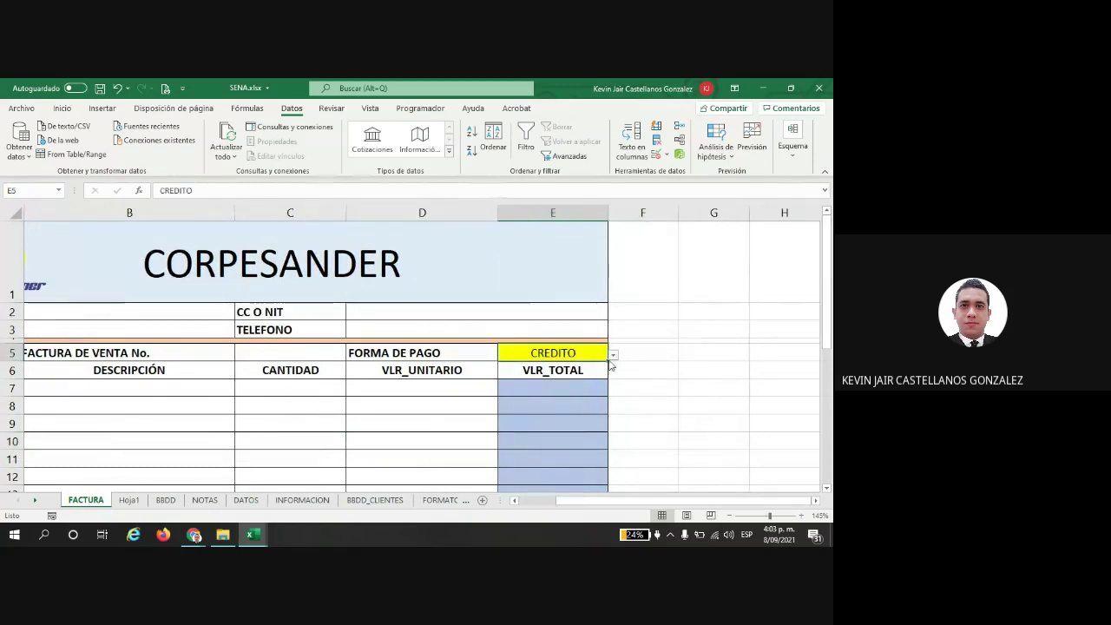
left_click(613, 356)
left_click(510, 373)
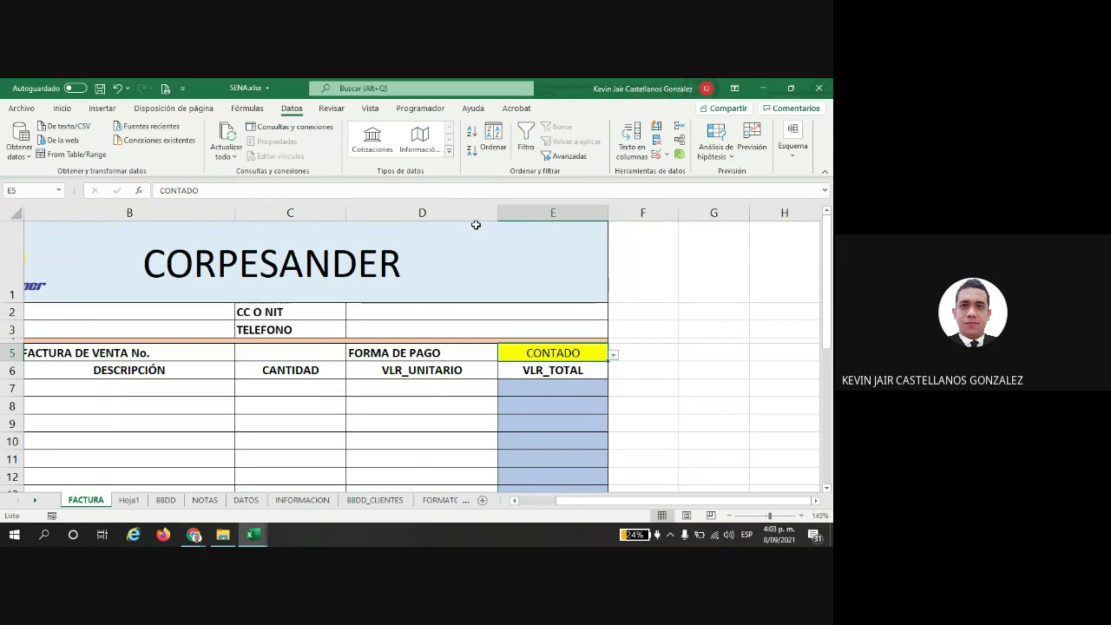
scroll(580, 365, "down", 7)
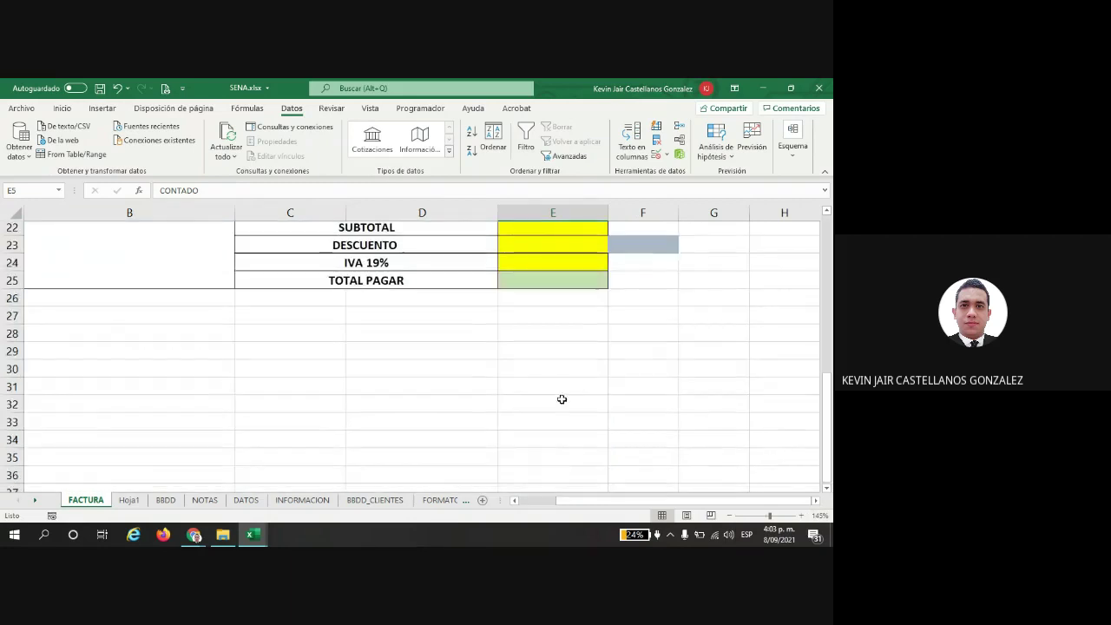
left_click(537, 250)
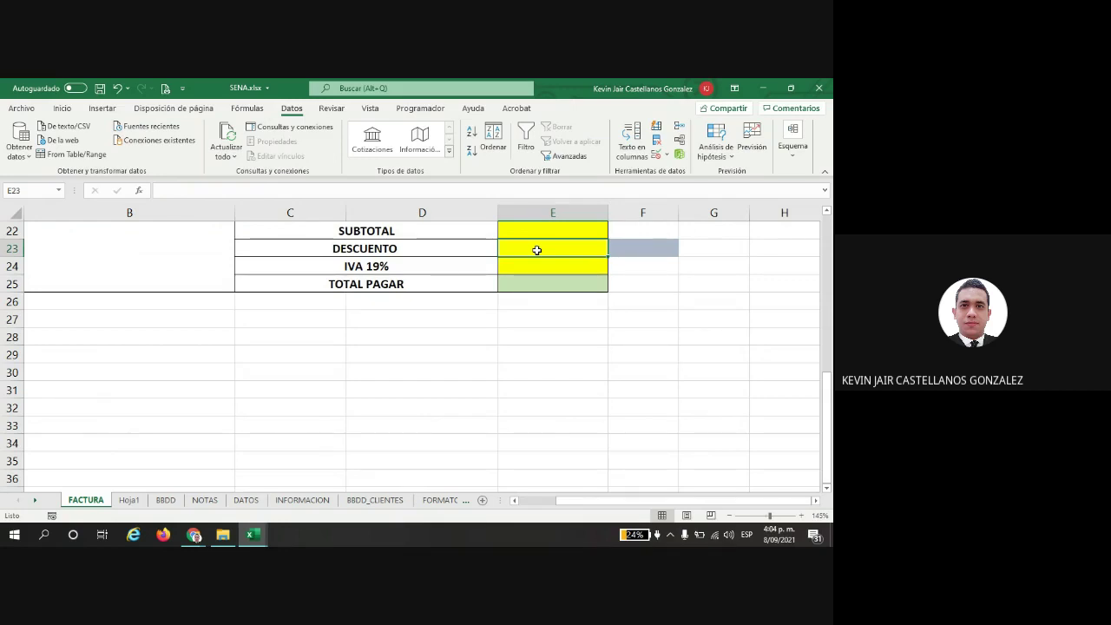
scroll(434, 350, "up", 7)
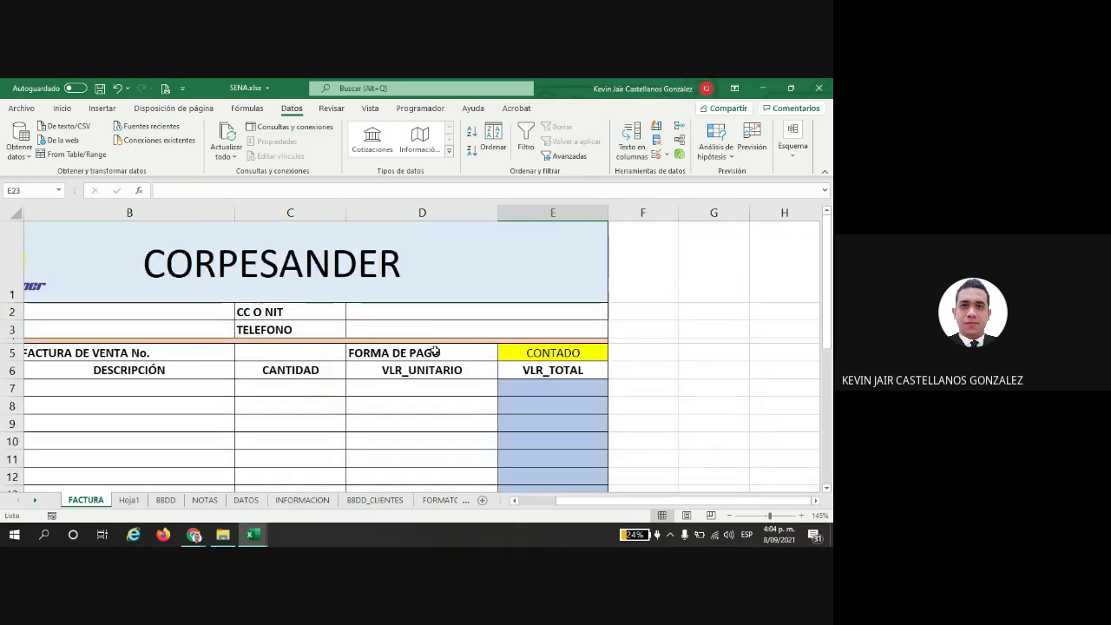
left_click(556, 355)
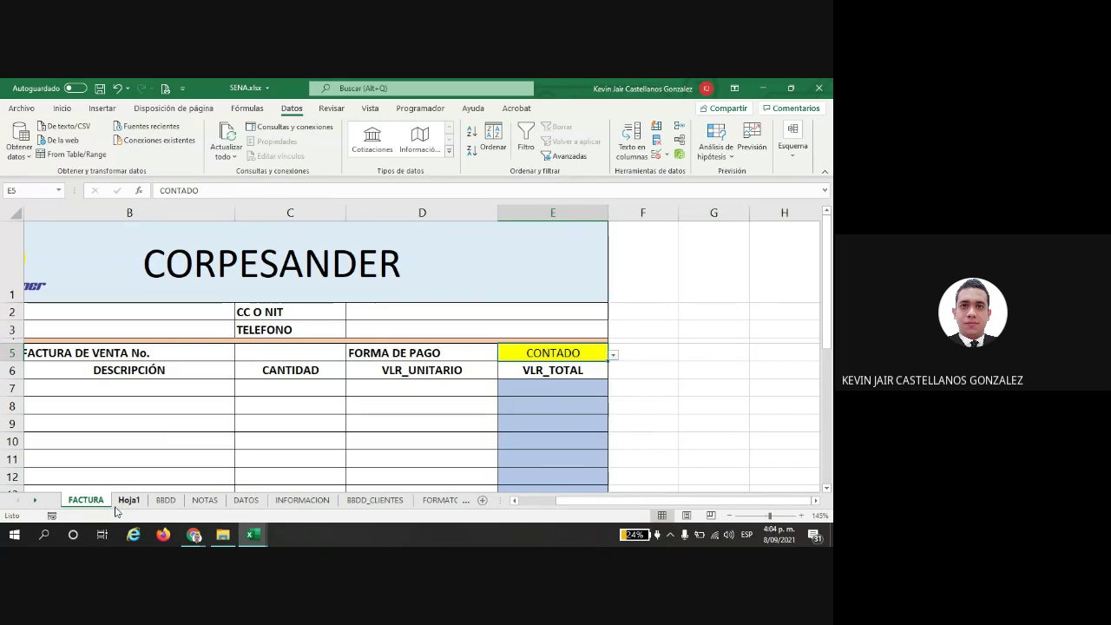
Step: In PRÁCTICA.xlsx, add a new sheet Hoja1 and move it after SIFECHA
mouse_move(252, 538)
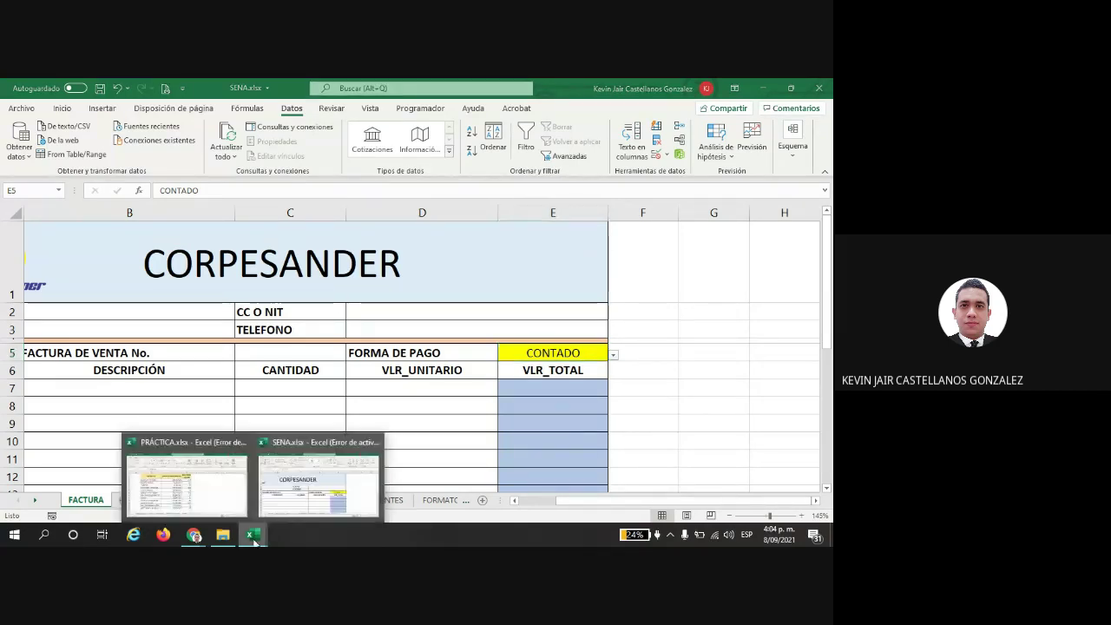
left_click(186, 480)
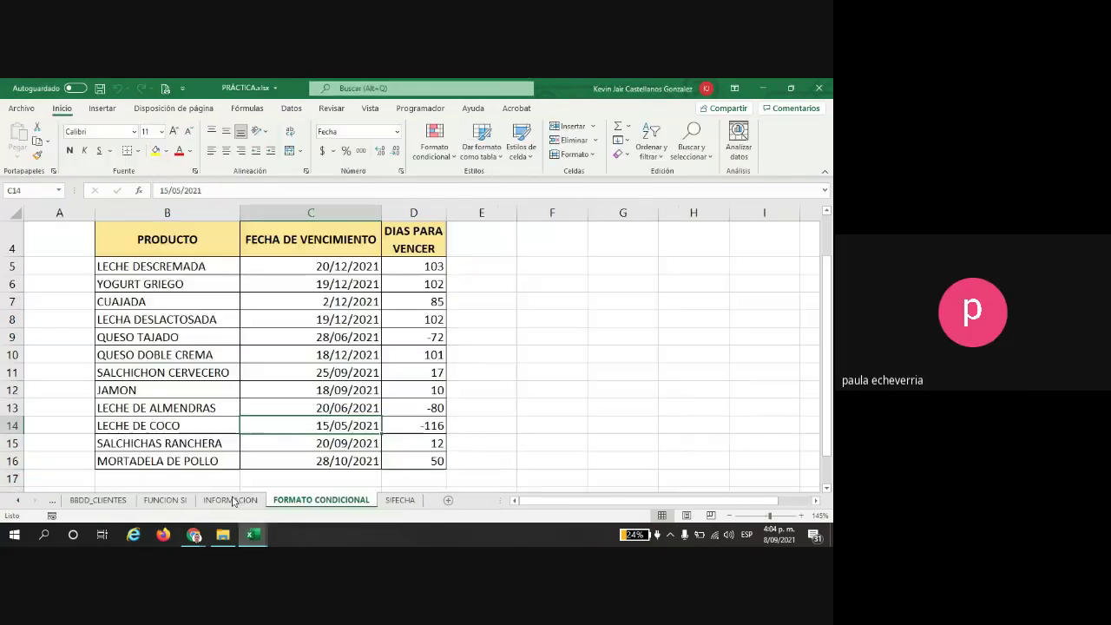
left_click(448, 501)
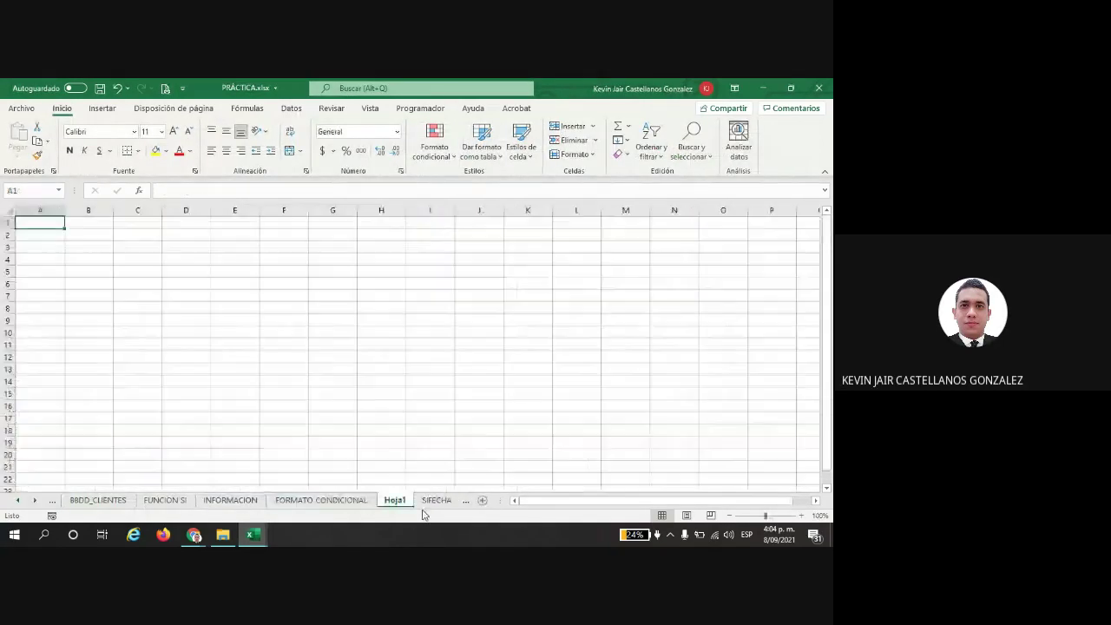
mouse_move(450, 504)
left_mouse_down()
mouse_move(412, 504)
mouse_move(458, 506)
mouse_move(397, 505)
left_mouse_up()
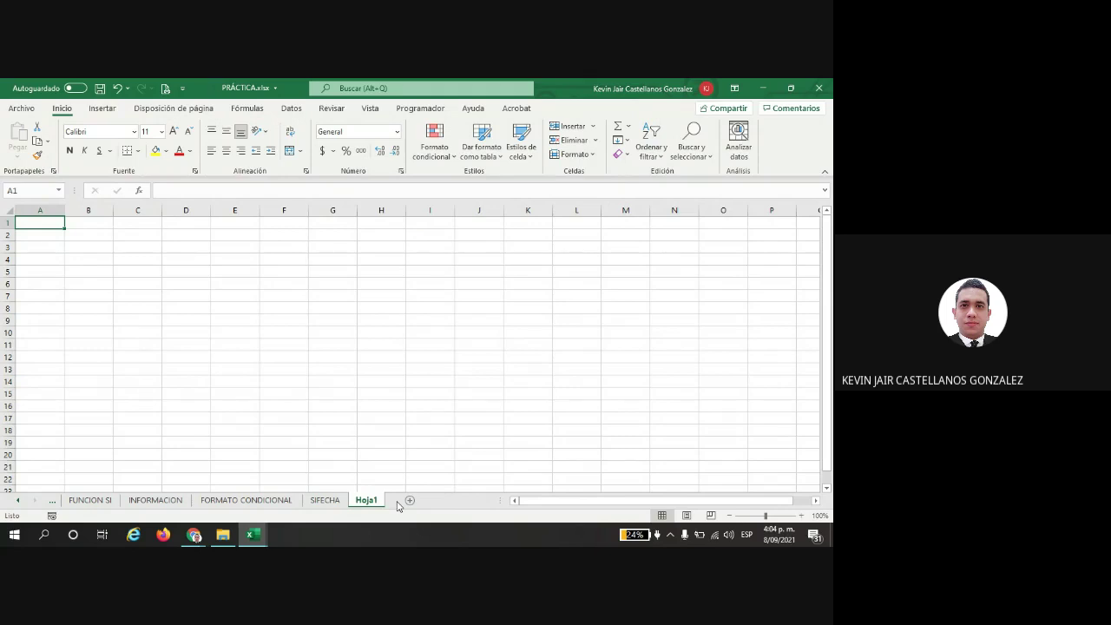
Step: Give the range B4:G13 all borders
left_click_drag(98, 258, 335, 370)
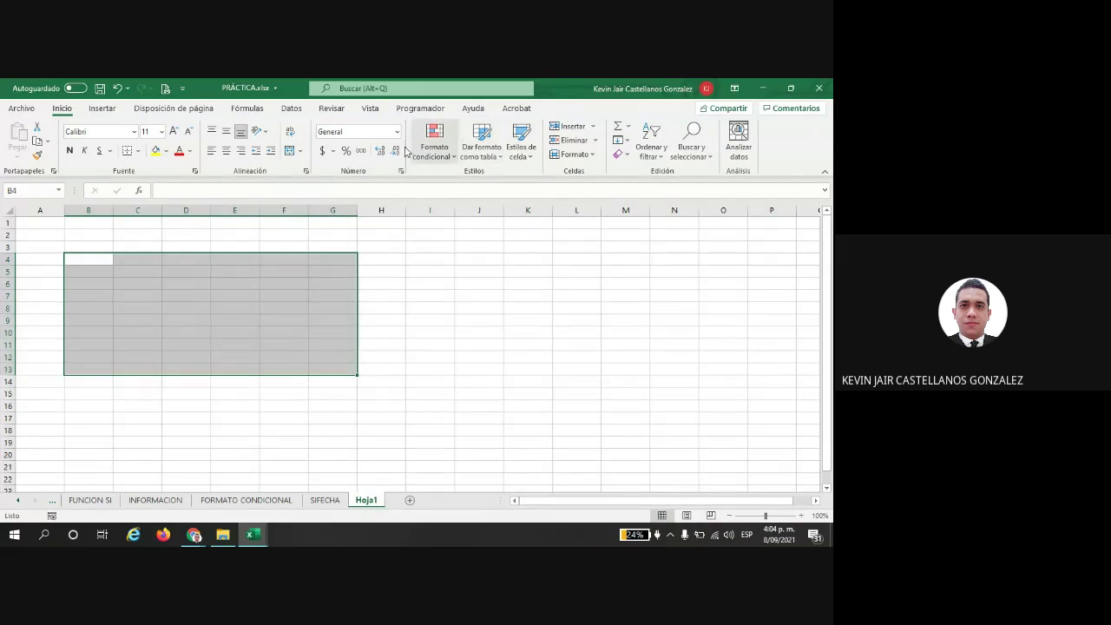
left_click(141, 154)
left_click(126, 269)
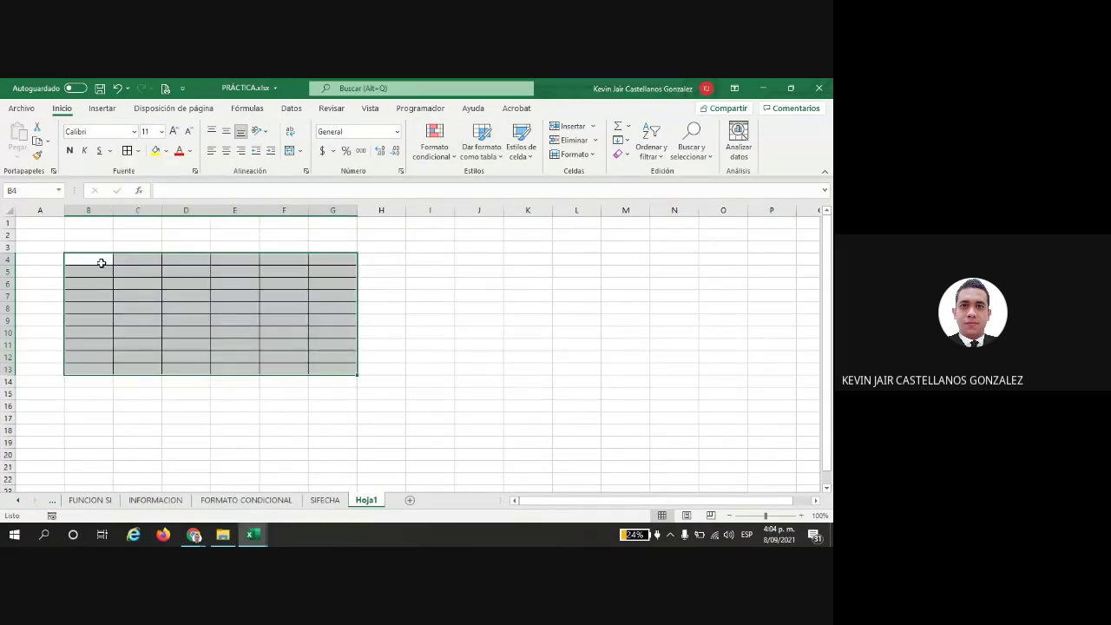
left_click(100, 263)
scroll(119, 266, "up", 4)
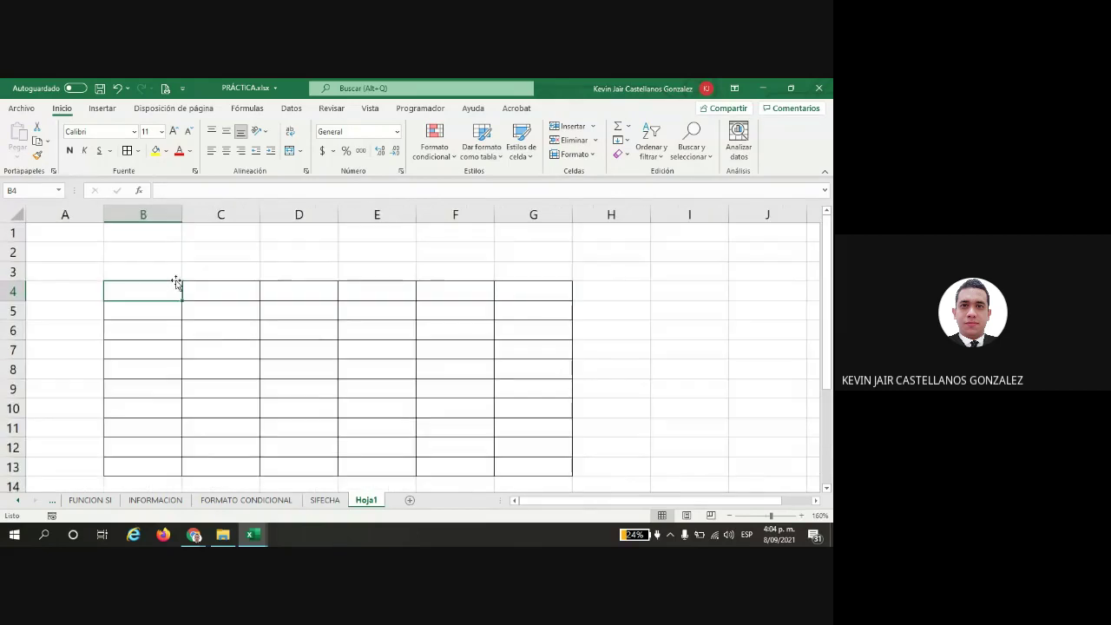
Step: Select the header-row cells C4, E4, F4 and G4:H4
left_click(204, 293)
left_click(364, 297)
left_click(464, 296)
left_click_drag(590, 294, 555, 294)
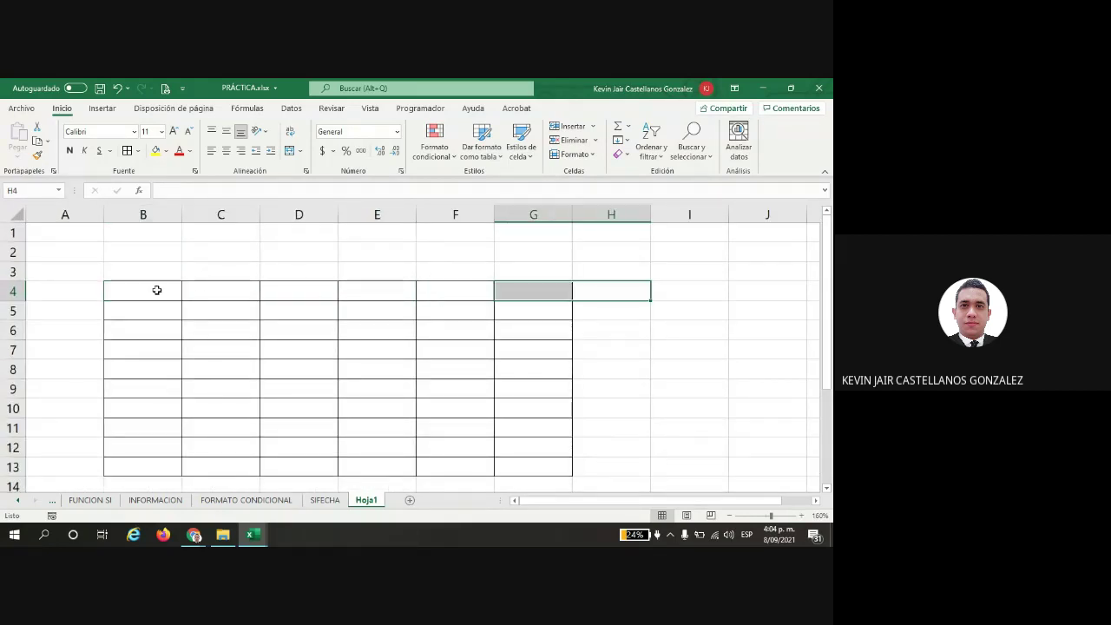
Step: Enter headings NOMBRES, APELLIDOS, CC, DIRECCION, TELEFONO and CORREO across B4:G4
left_click(157, 290)
type("NOMBRES")
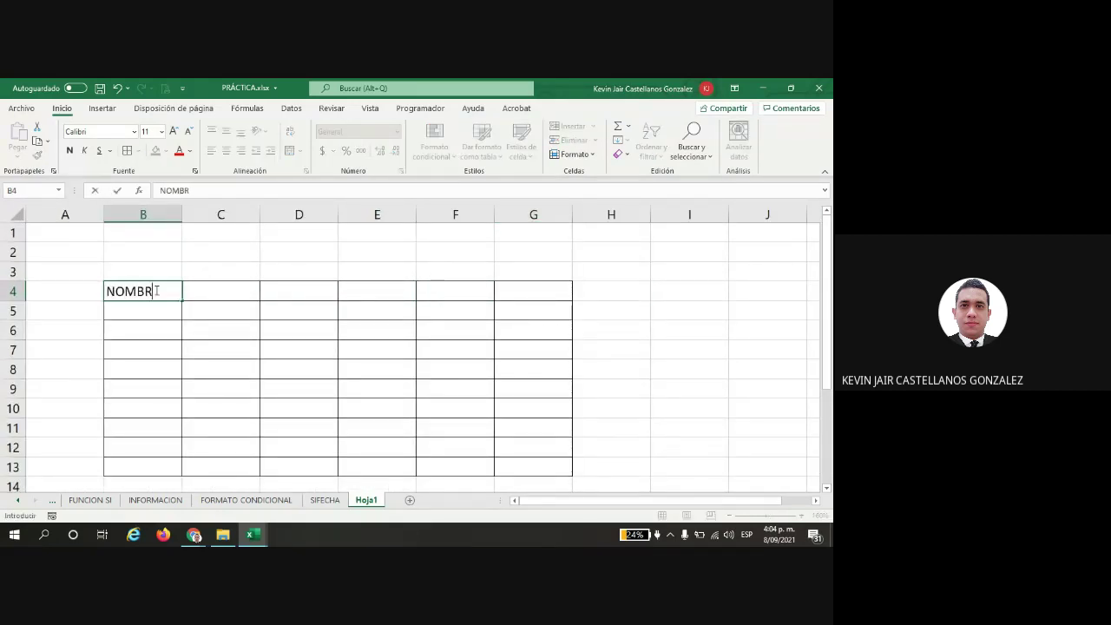
key("Tab")
type("APELLIODS")
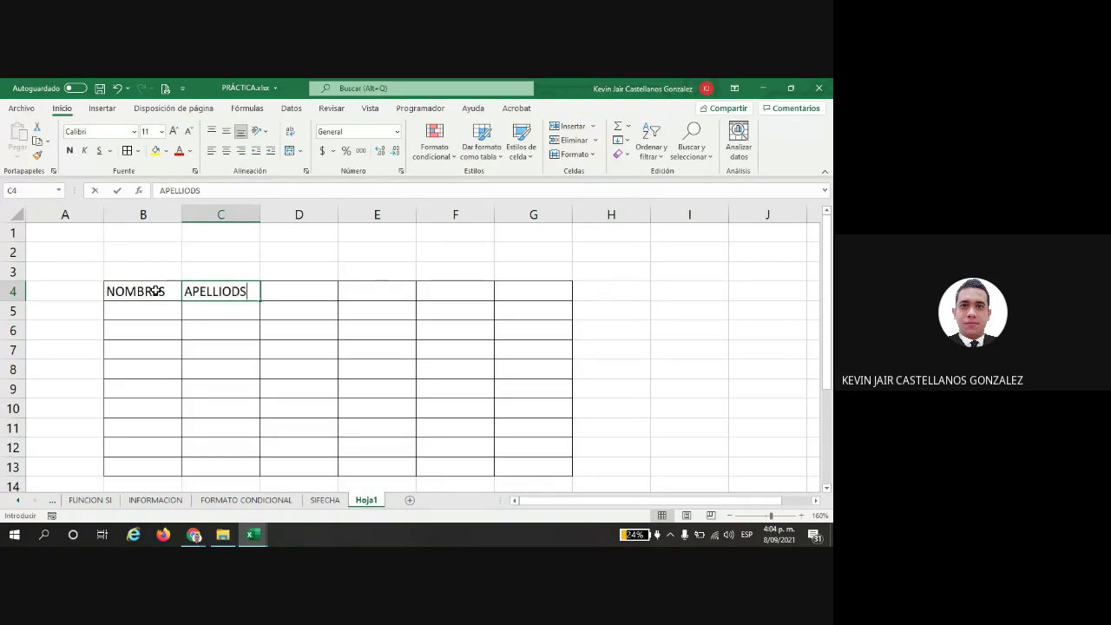
key("BackSpace")
key("BackSpace")
key("BackSpace")
type("DOS")
key("Tab")
type("CC")
key("Tab")
type("DIRECCION")
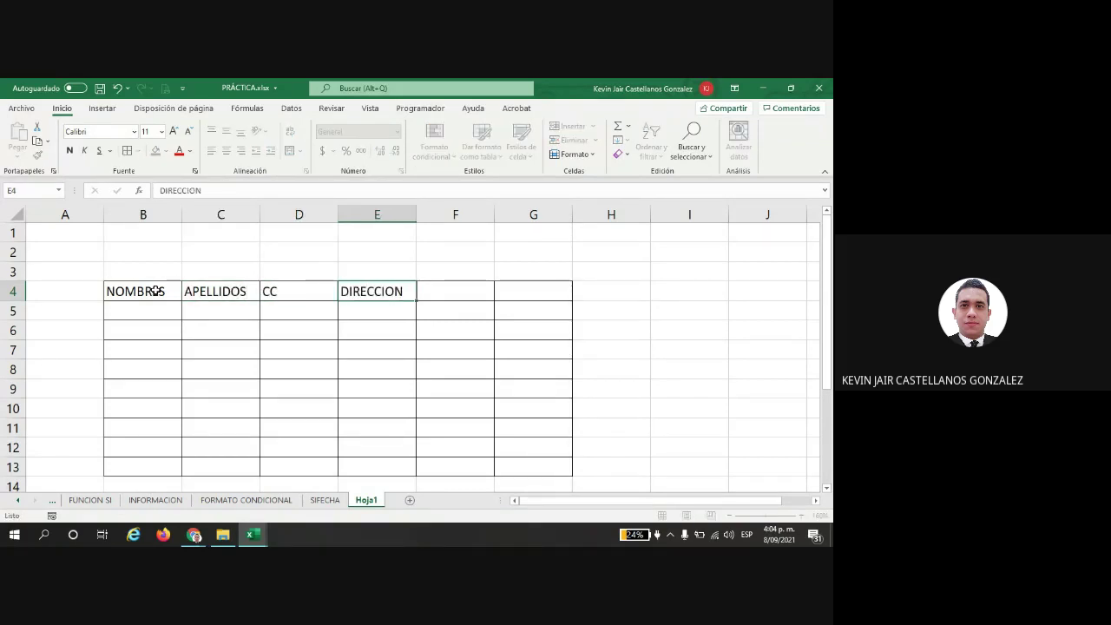
key("Tab")
type("TELEFONO")
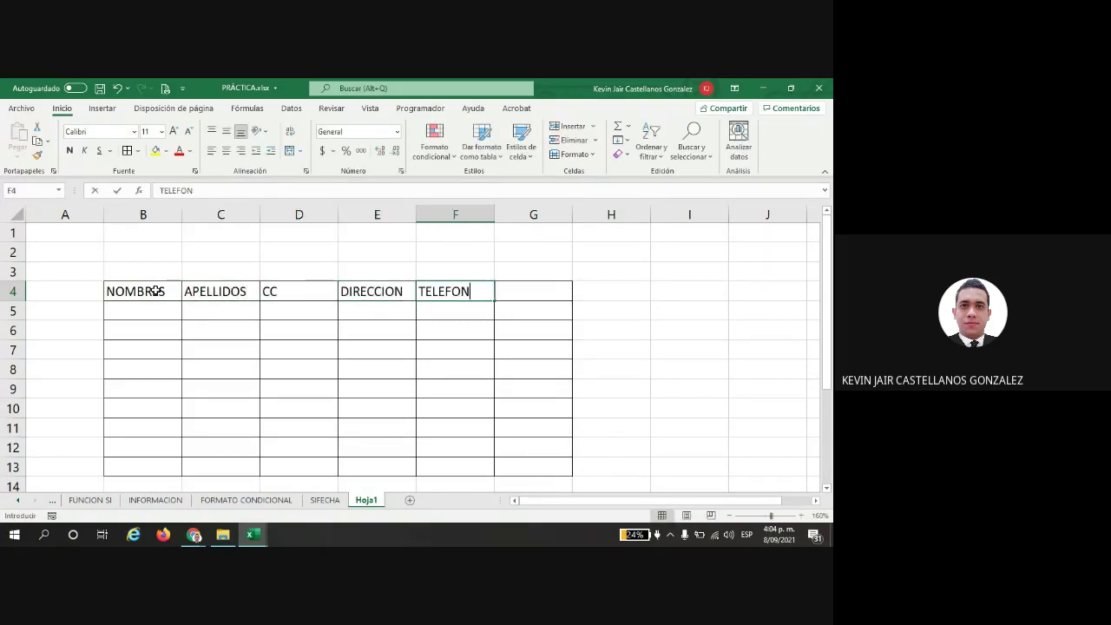
key("Tab")
type("CORREO")
key("Return")
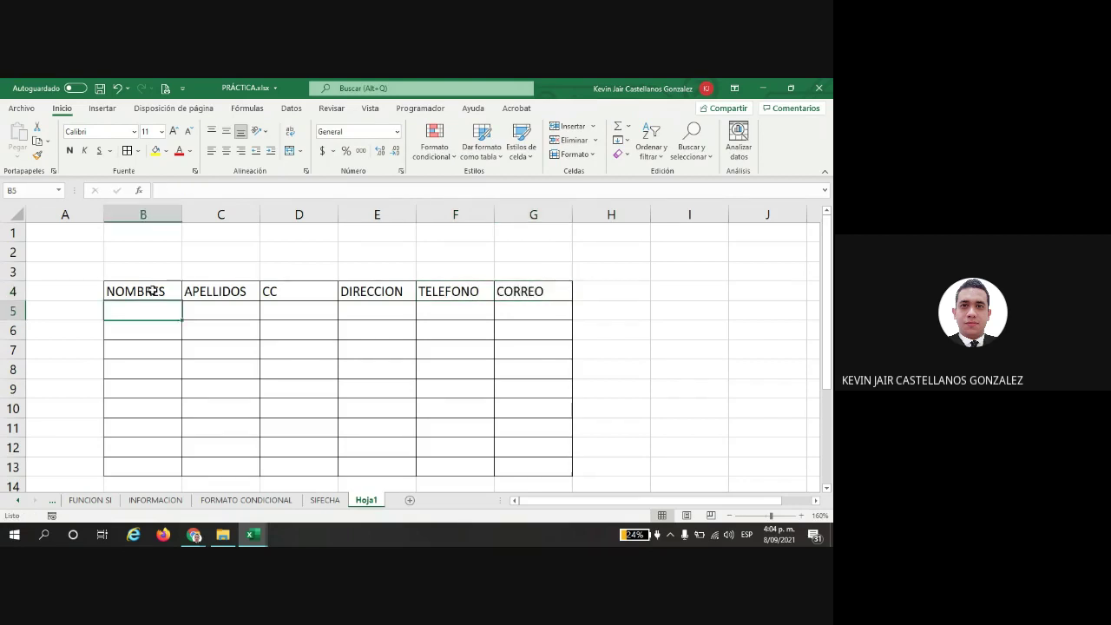
Step: Give the B4:G4 headings a yellow fill and bold text
left_click_drag(154, 291, 510, 287)
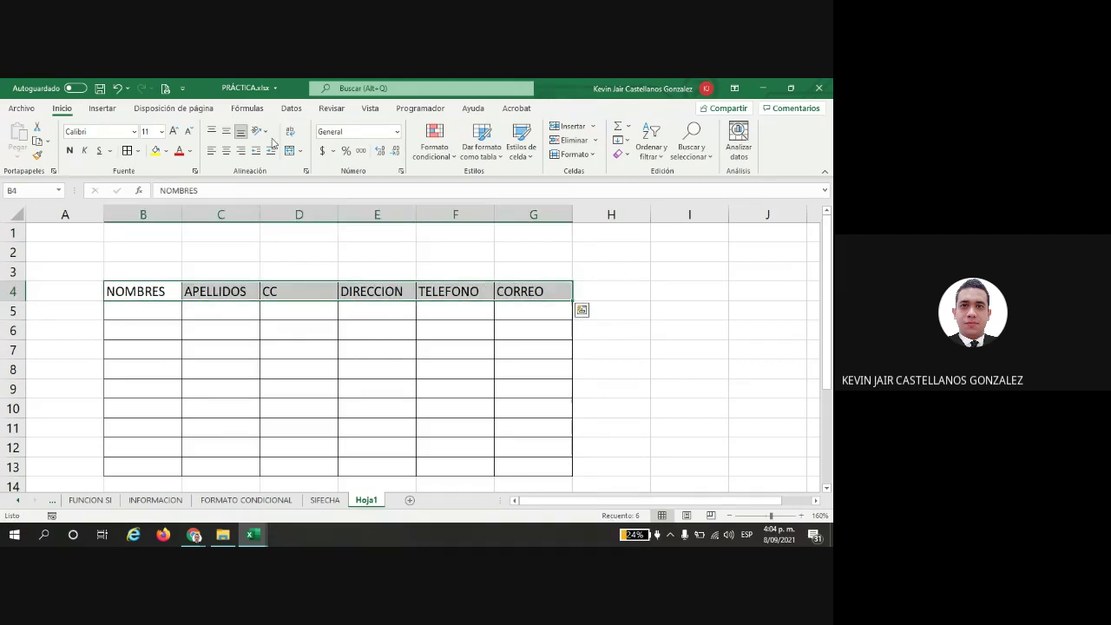
left_click(155, 151)
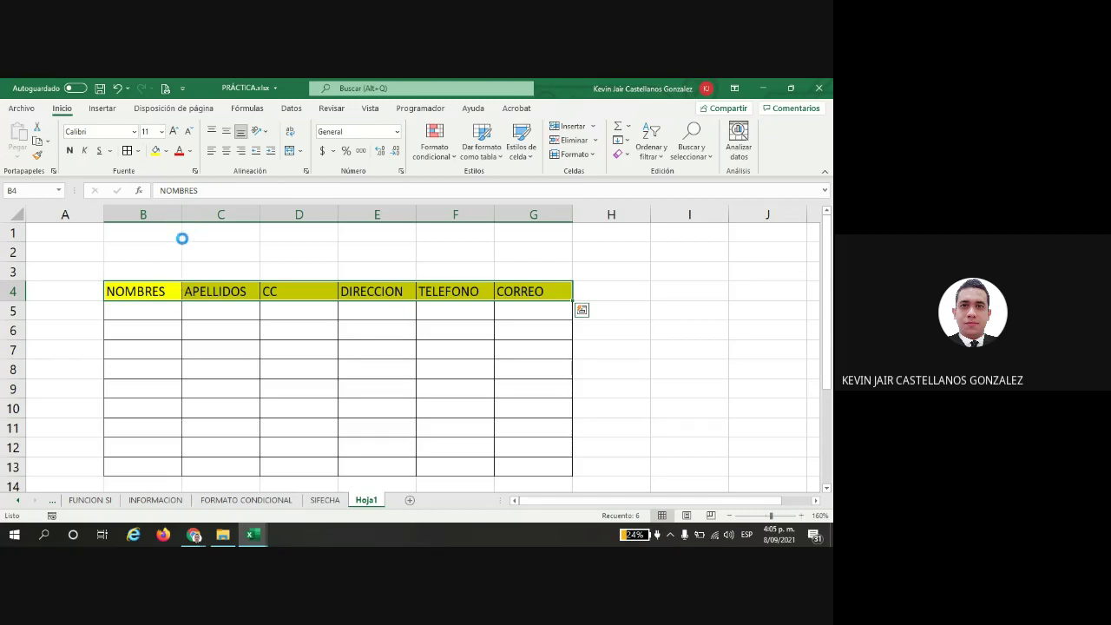
key("ctrl+n")
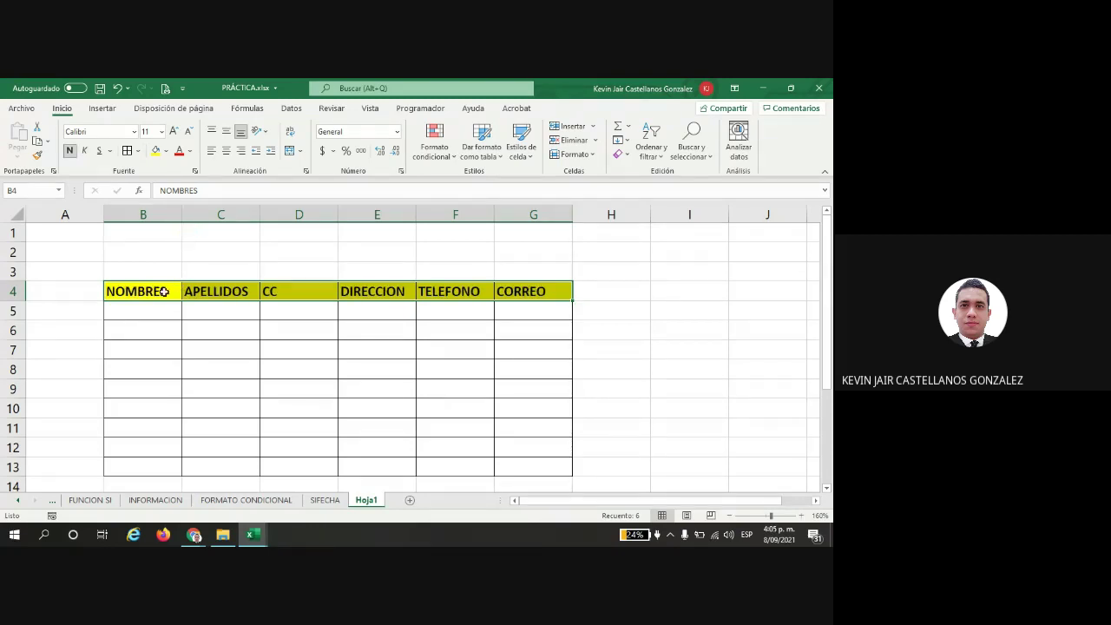
left_click_drag(164, 311, 532, 394)
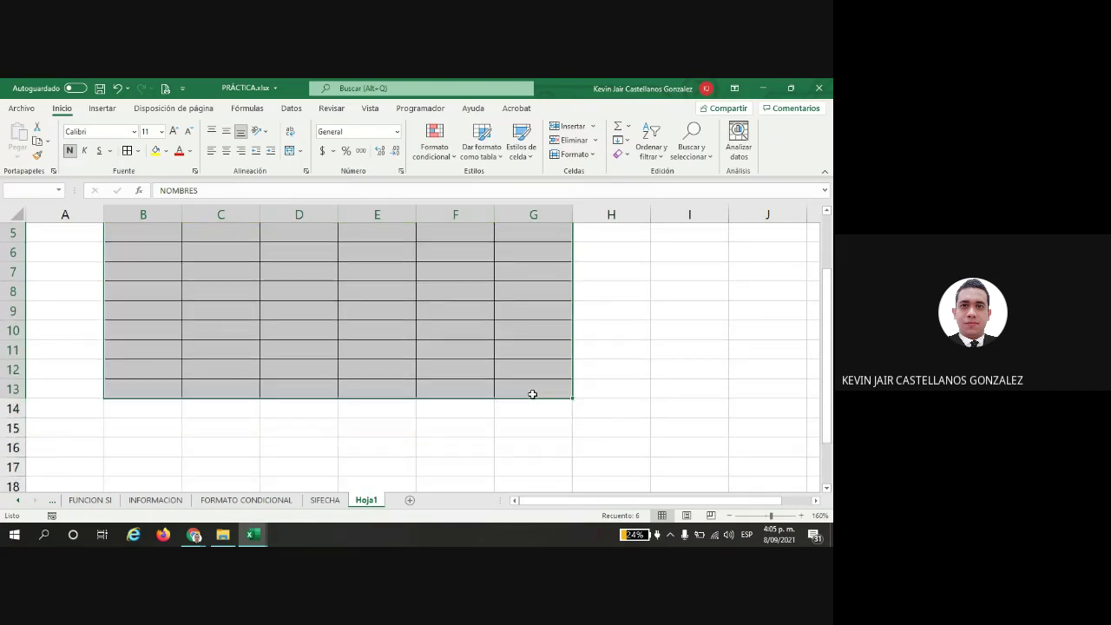
scroll(526, 393, "up", 2)
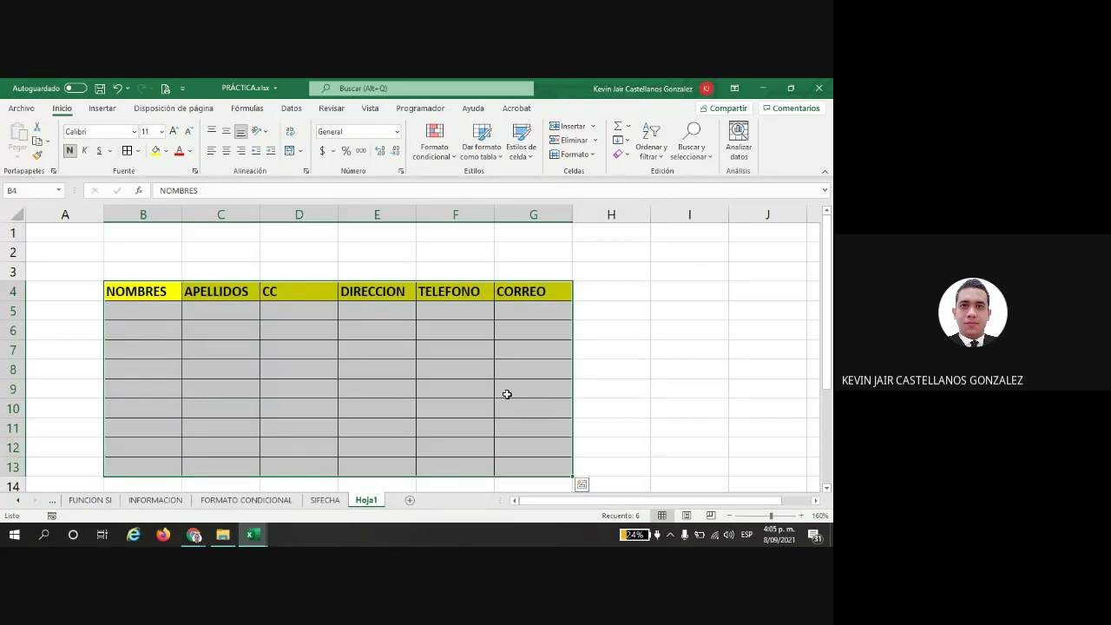
Step: Admit the waiting participant into the Google Meet call
mouse_move(208, 532)
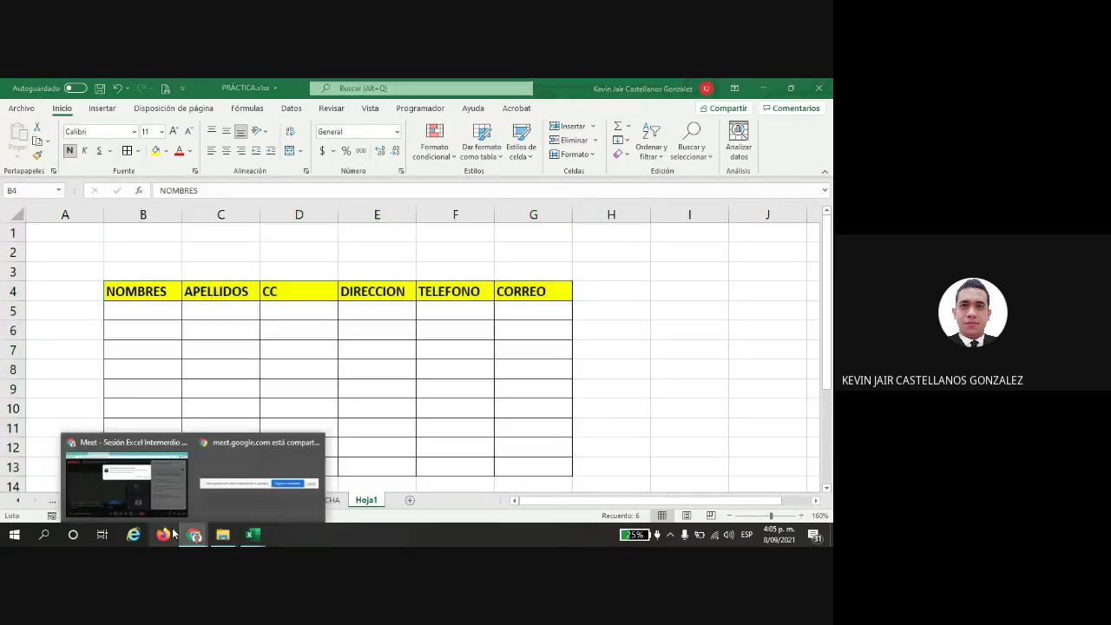
left_click(224, 429)
left_click(552, 220)
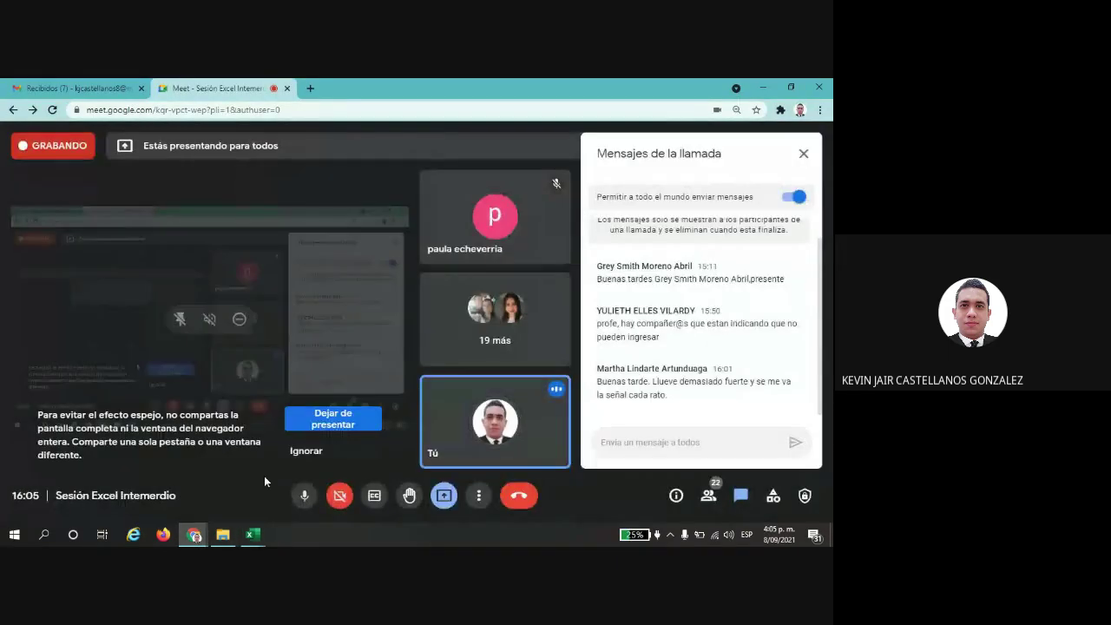
Step: Back in PRÁCTICA.xlsx, select B4 and open the Dar formato como tabla style gallery
mouse_move(252, 534)
left_click(220, 481)
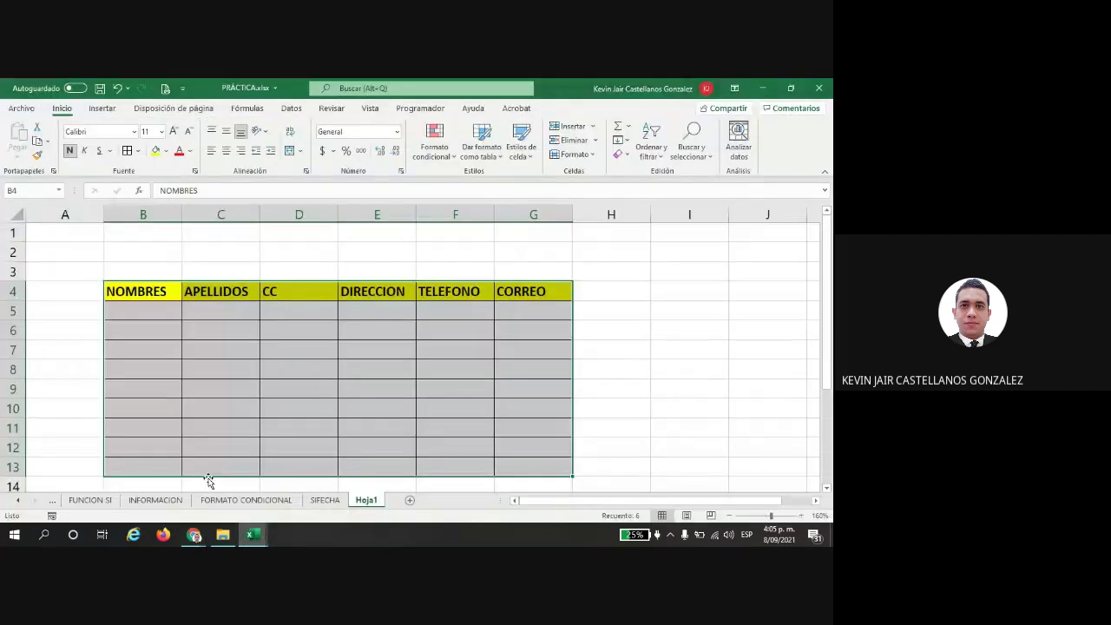
left_click(608, 314)
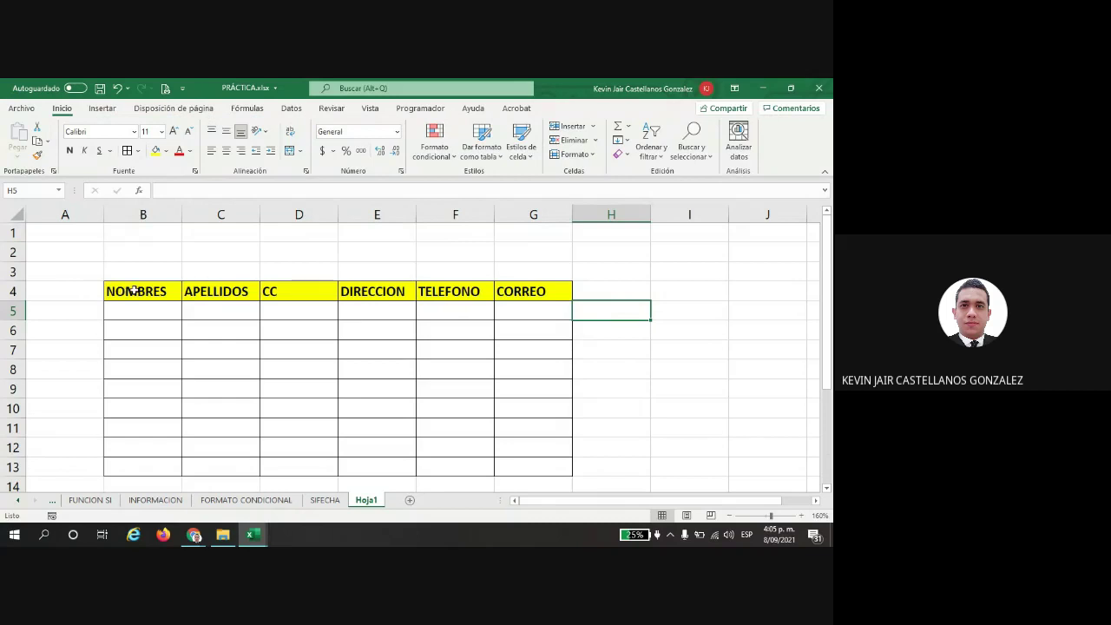
mouse_move(129, 291)
left_mouse_down()
mouse_move(541, 477)
mouse_move(515, 455)
left_mouse_up()
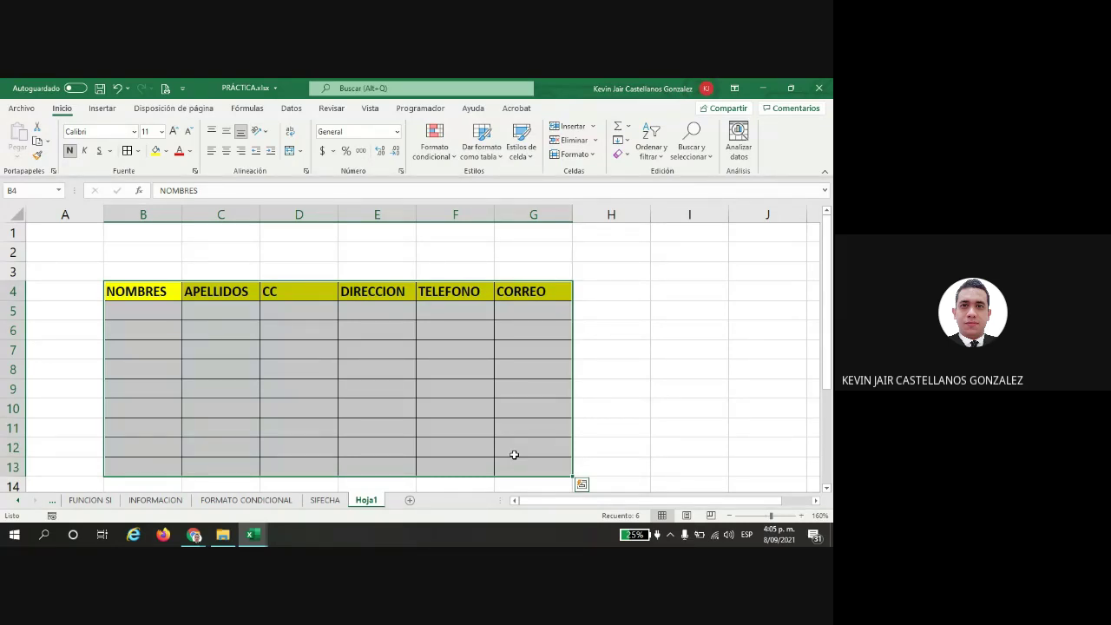
left_click(565, 355)
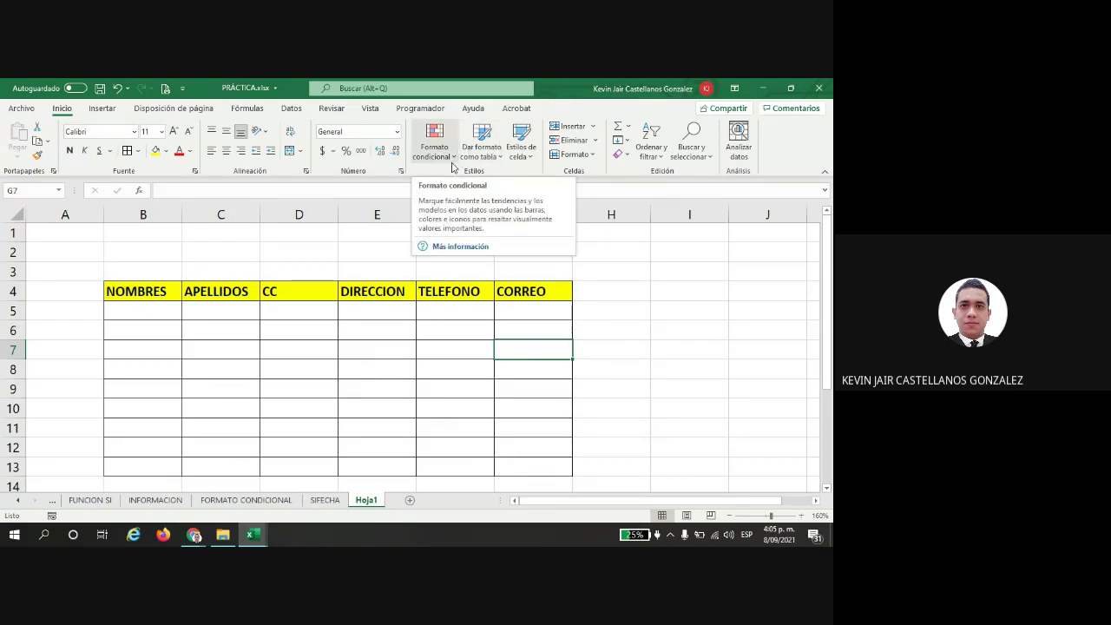
left_click(139, 298)
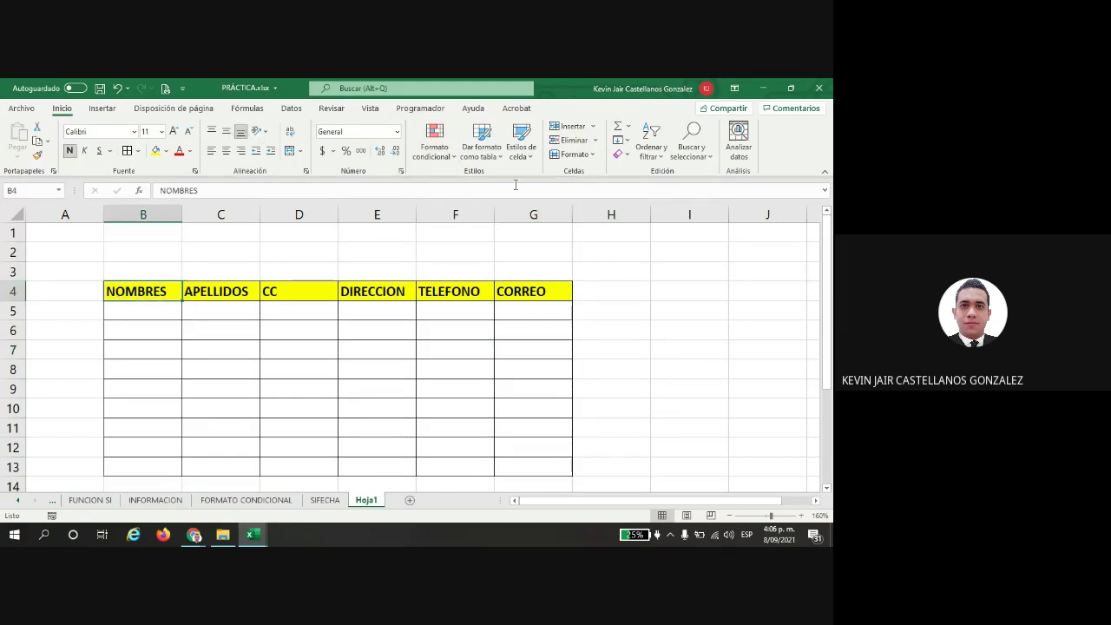
left_click(499, 159)
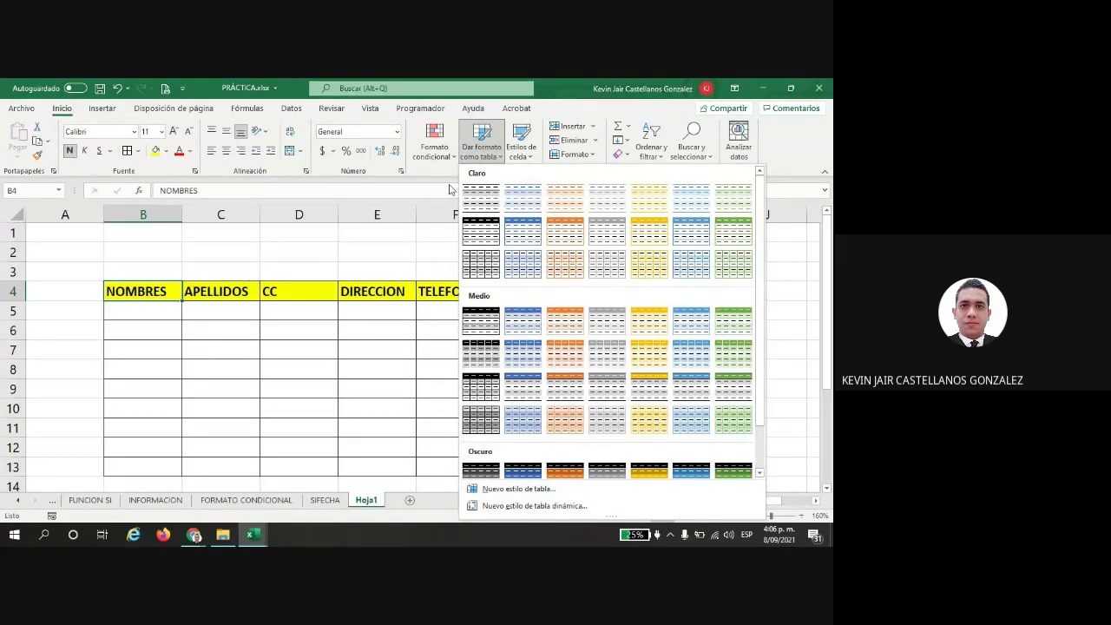
Step: Apply a light green table style to $B$4:$G$13 with 'La tabla tiene encabezados' ticked
scroll(483, 309, "down", 1)
scroll(521, 339, "up", 1)
left_click(750, 232)
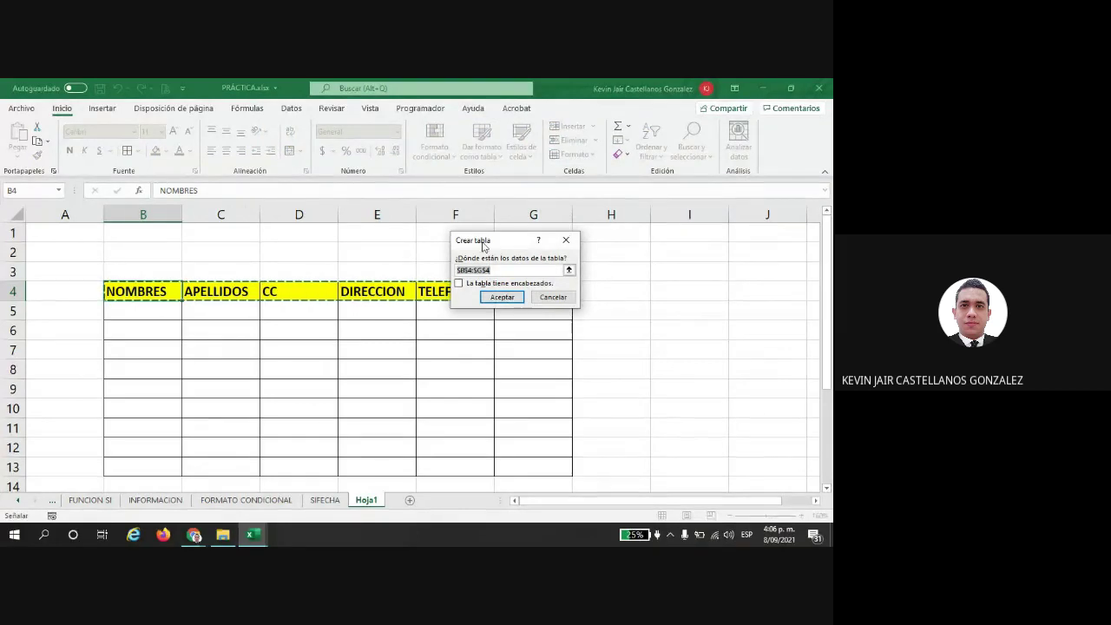
left_click_drag(483, 245, 613, 239)
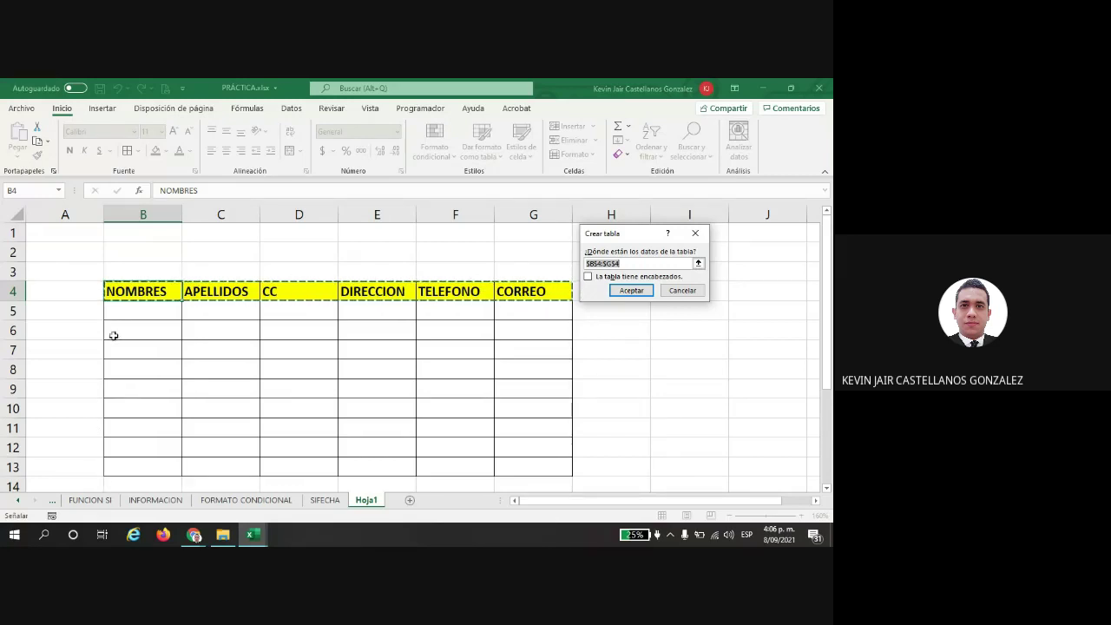
left_click(631, 262)
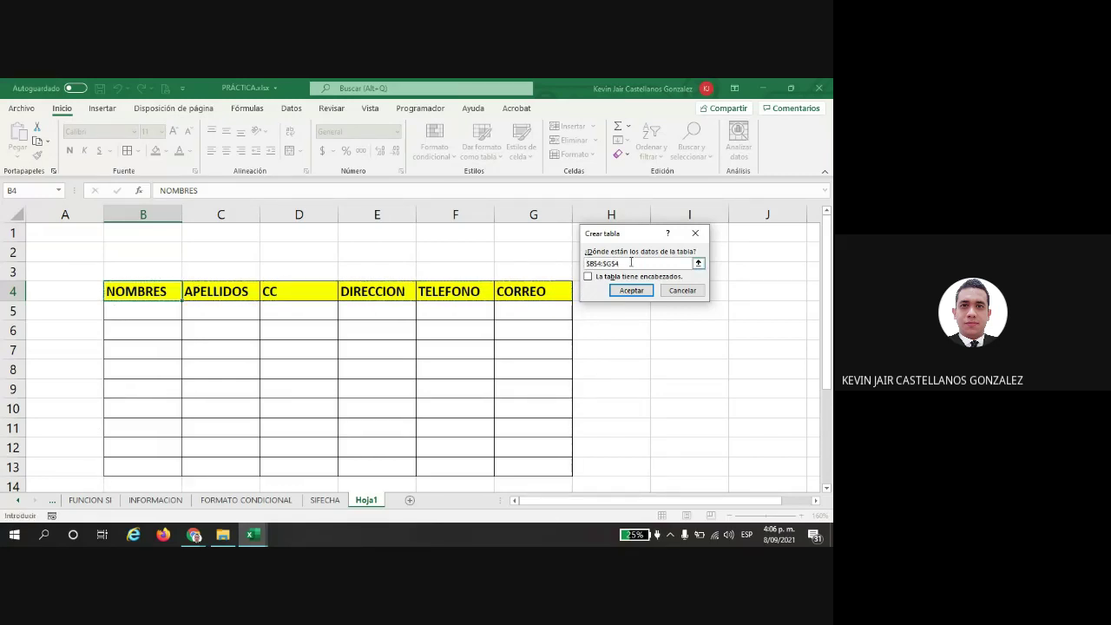
key("BackSpace")
mouse_move(169, 300)
left_mouse_down()
mouse_move(159, 292)
mouse_move(457, 405)
mouse_move(545, 468)
left_mouse_up()
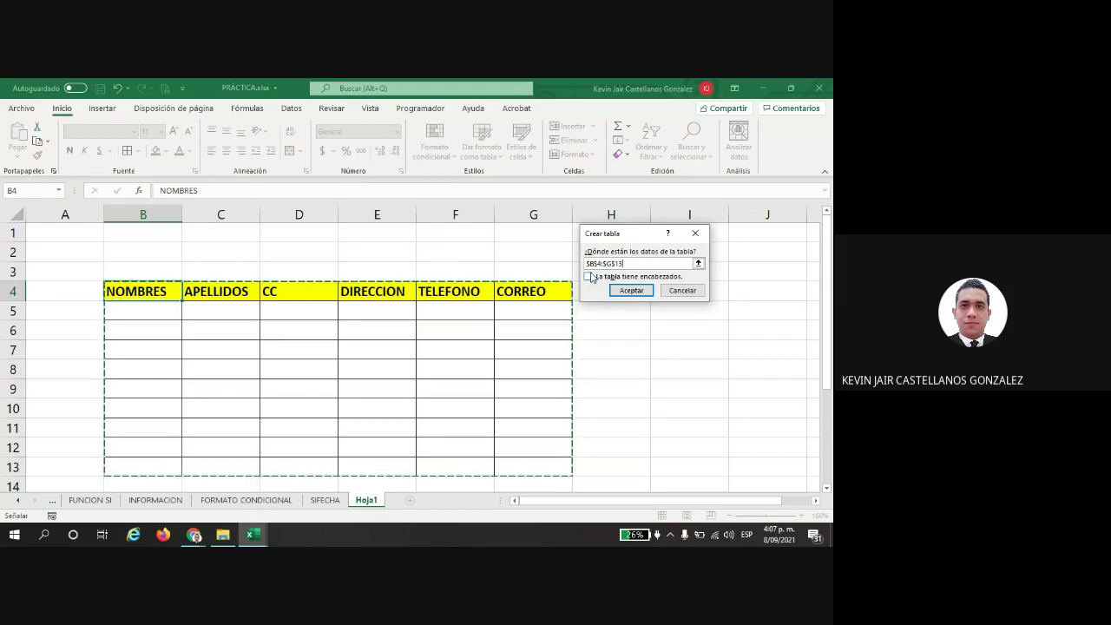
left_click(589, 276)
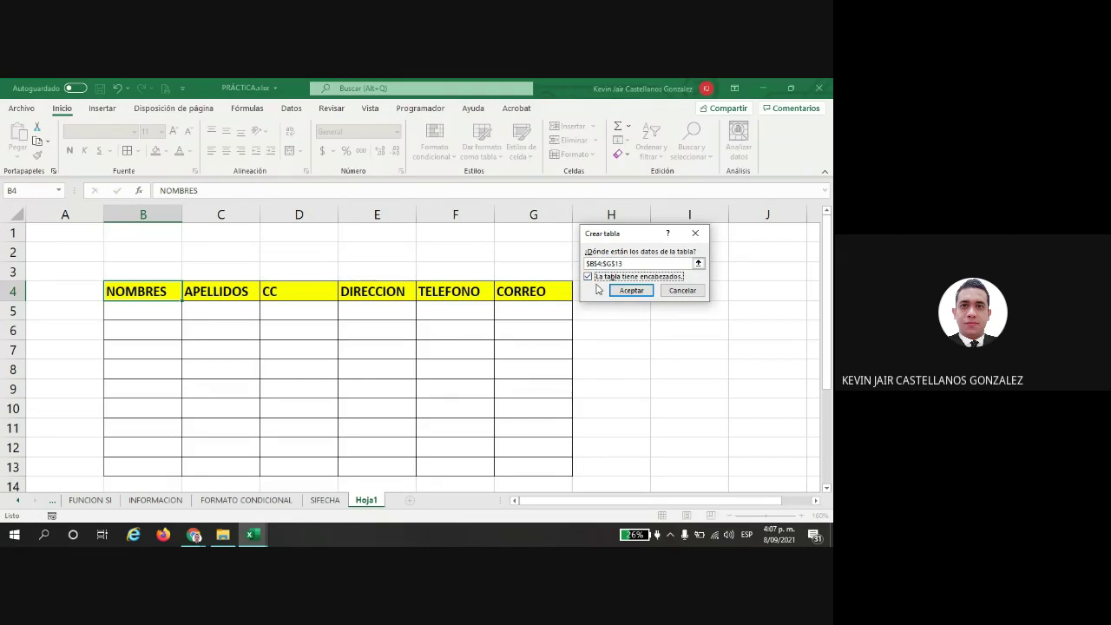
left_click(627, 292)
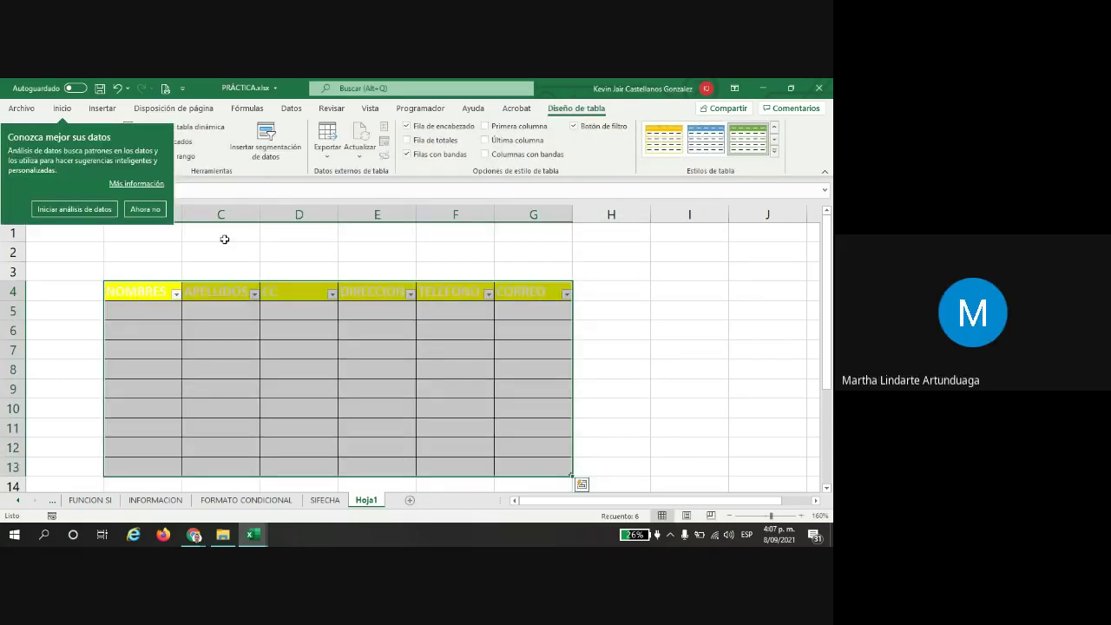
Step: Dismiss the 'Ahora no' tip and widen columns B and C for NOMBRES and APELLIDOS
left_click(148, 209)
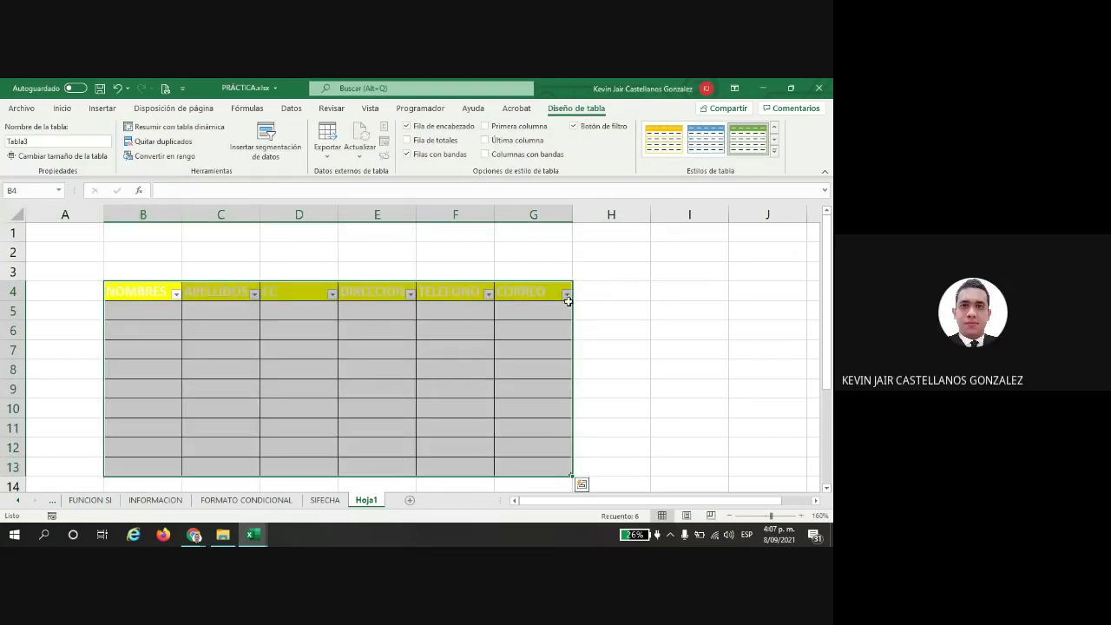
left_click(659, 310)
left_click_drag(183, 216, 190, 215)
left_click_drag(266, 214, 283, 215)
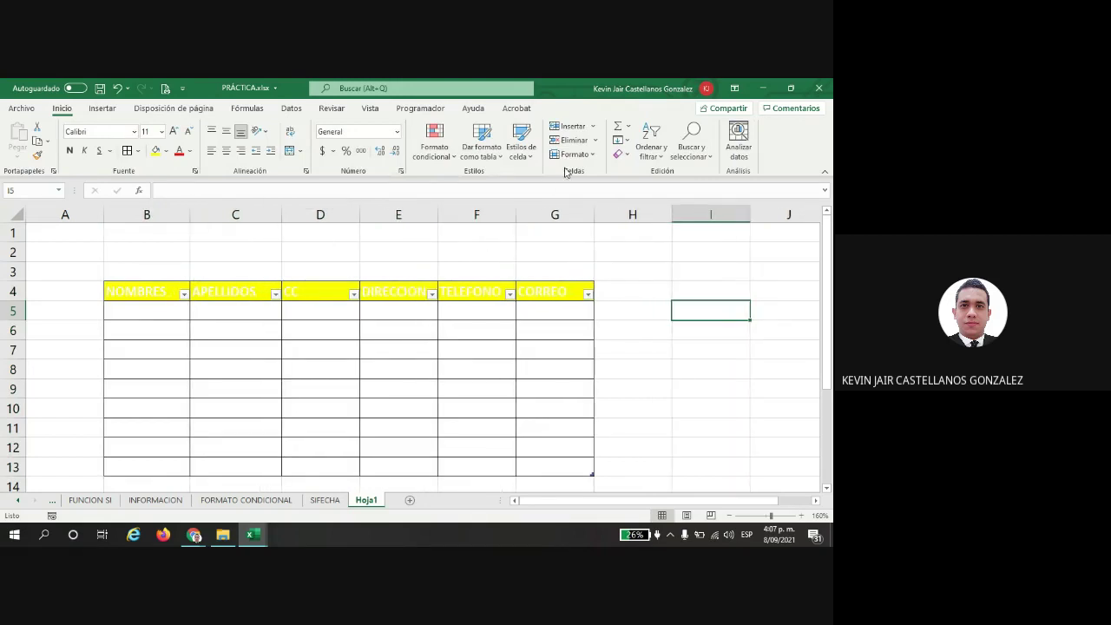
left_click(481, 143)
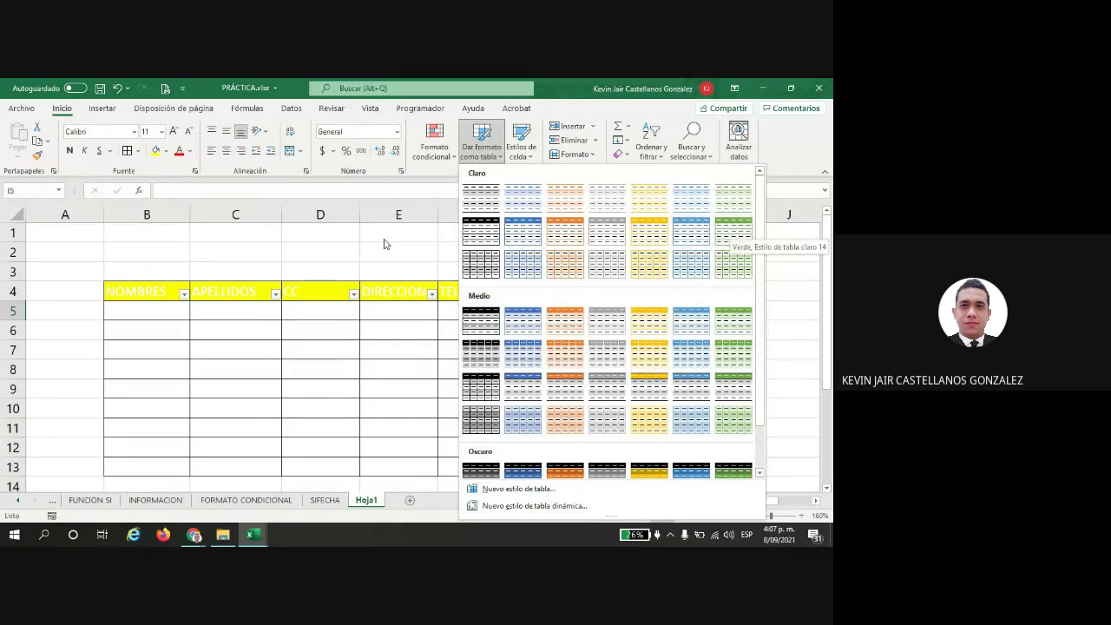
left_click(341, 241)
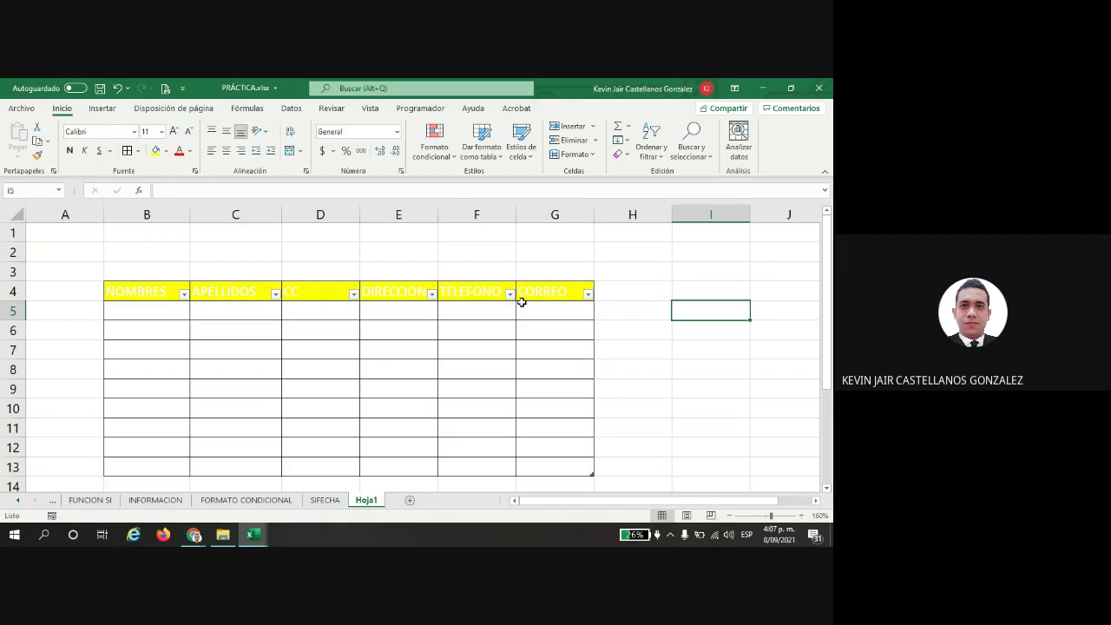
left_click(389, 362)
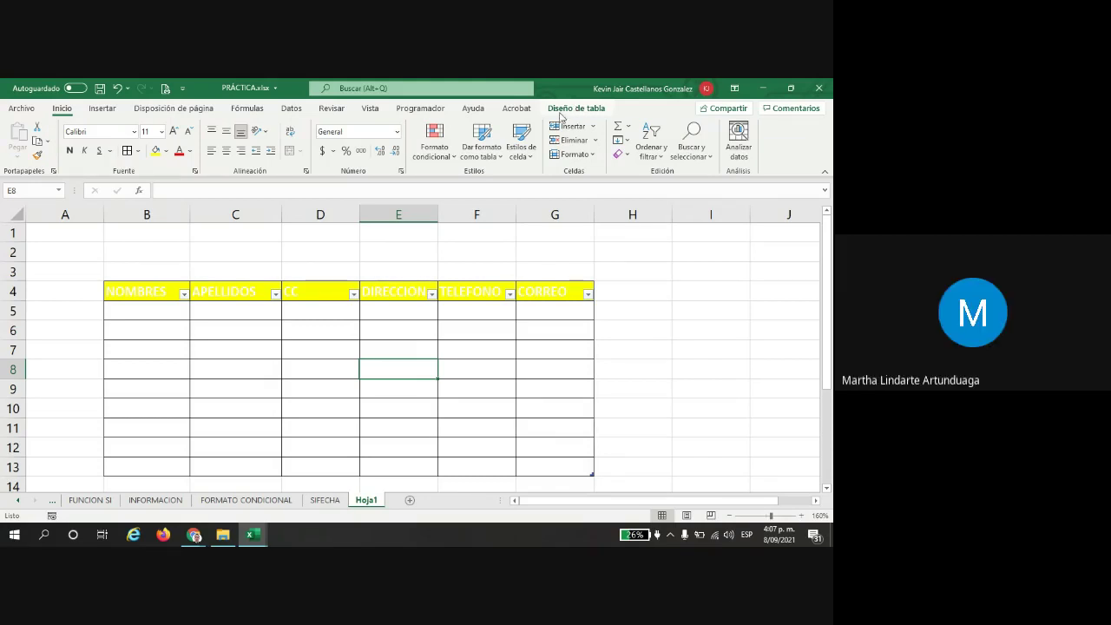
Step: In the Google Meet call, mute the speaking participant for everyone
left_click(194, 535)
left_click(125, 482)
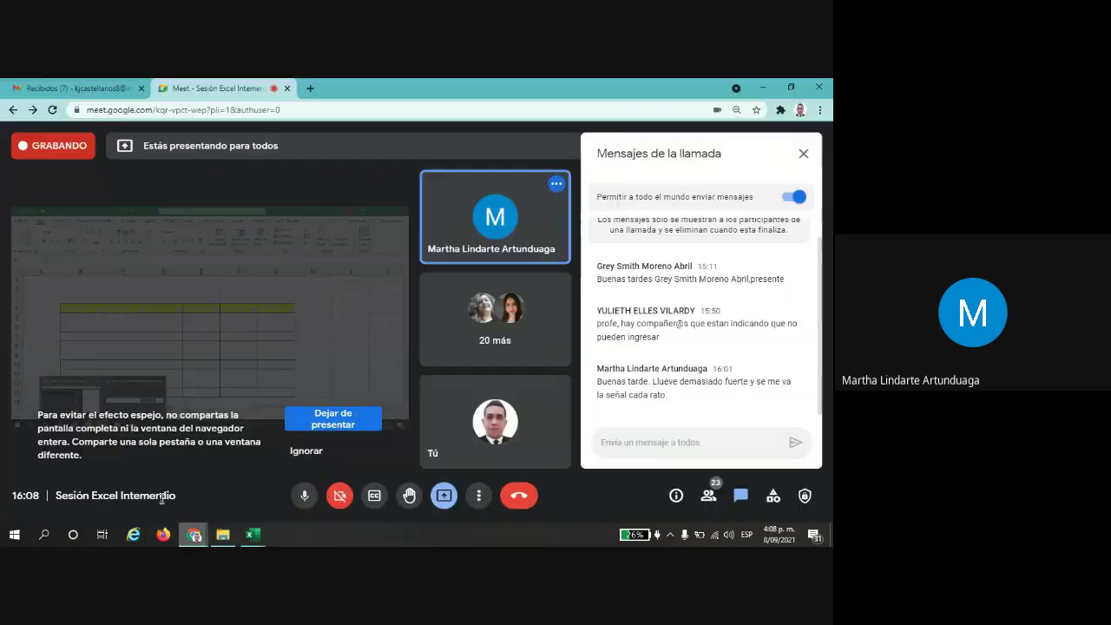
left_click(495, 217)
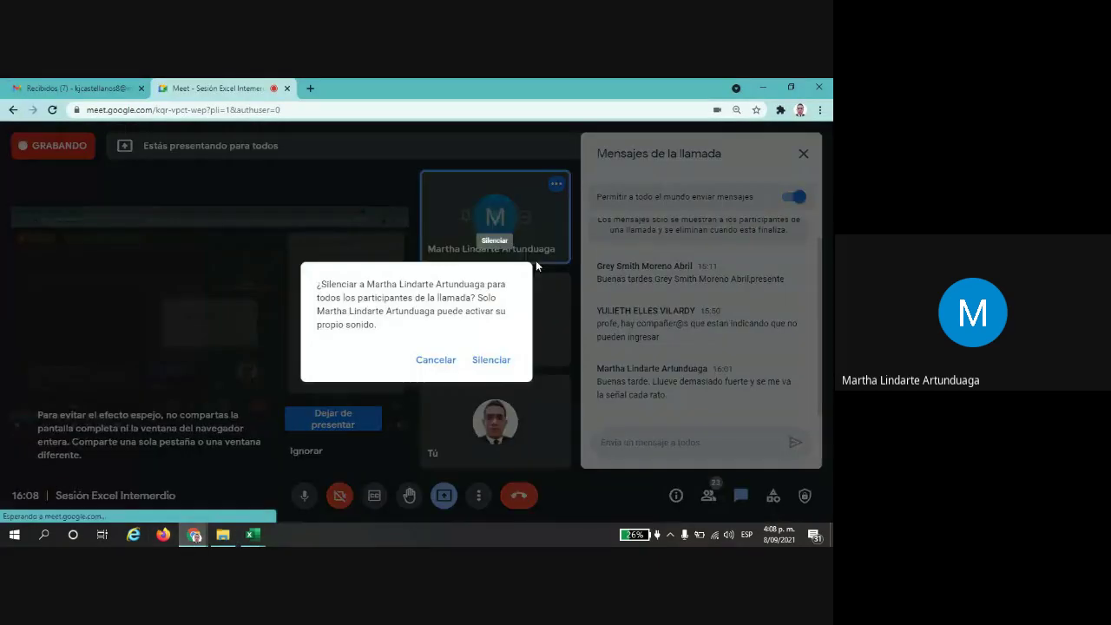
left_click(491, 363)
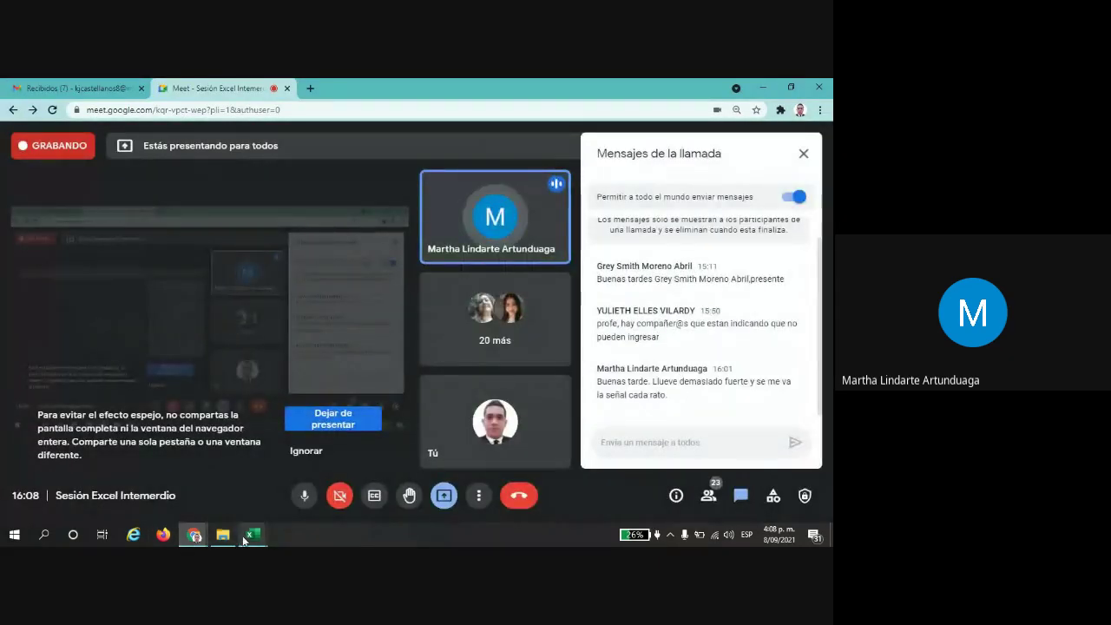
left_click(499, 219)
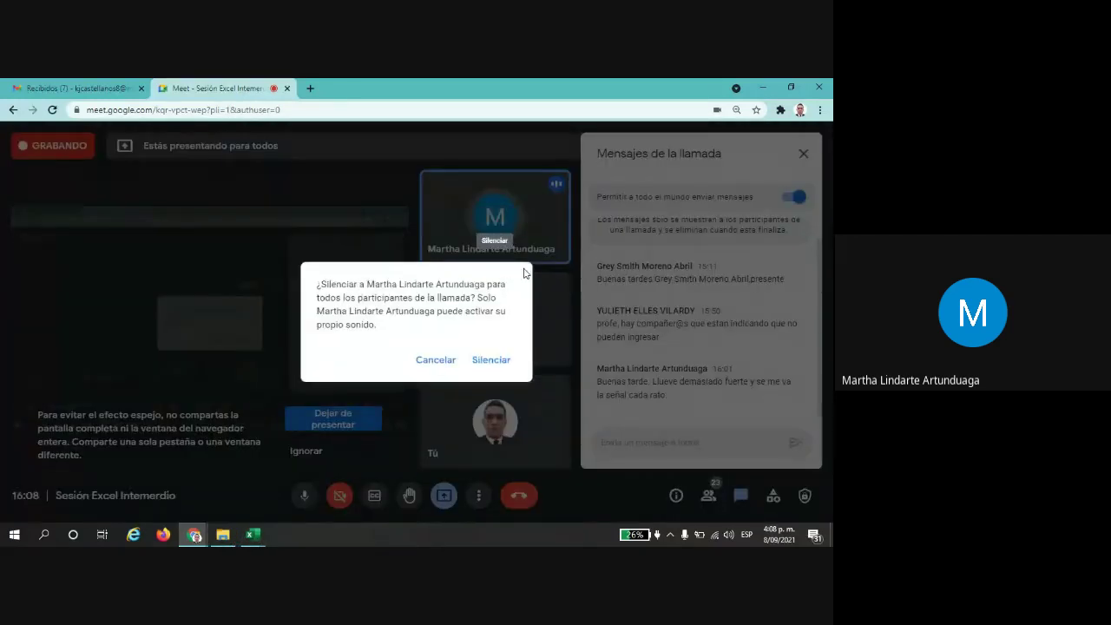
left_click(493, 363)
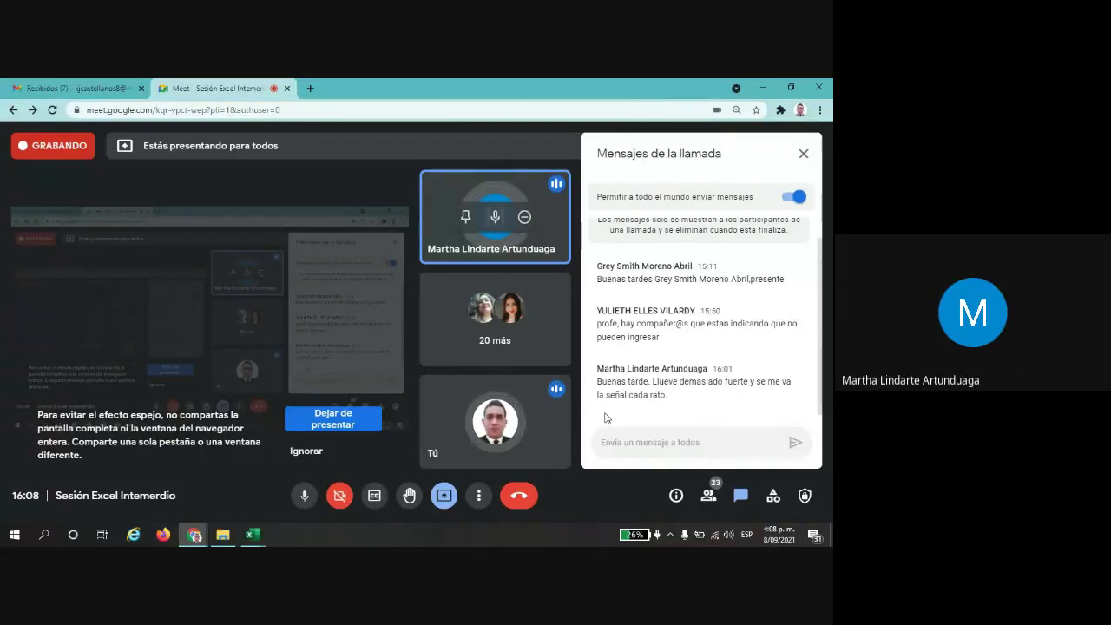
left_click(493, 217)
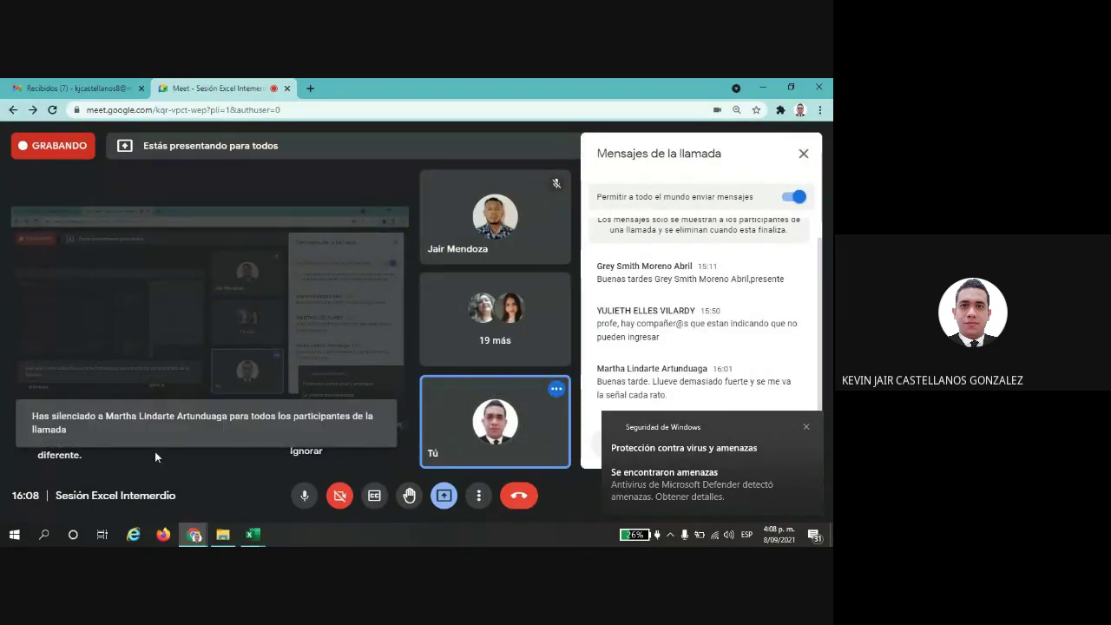
Step: Bring the PRÁCTICA.xlsx workbook back to the front from the taskbar
mouse_move(192, 541)
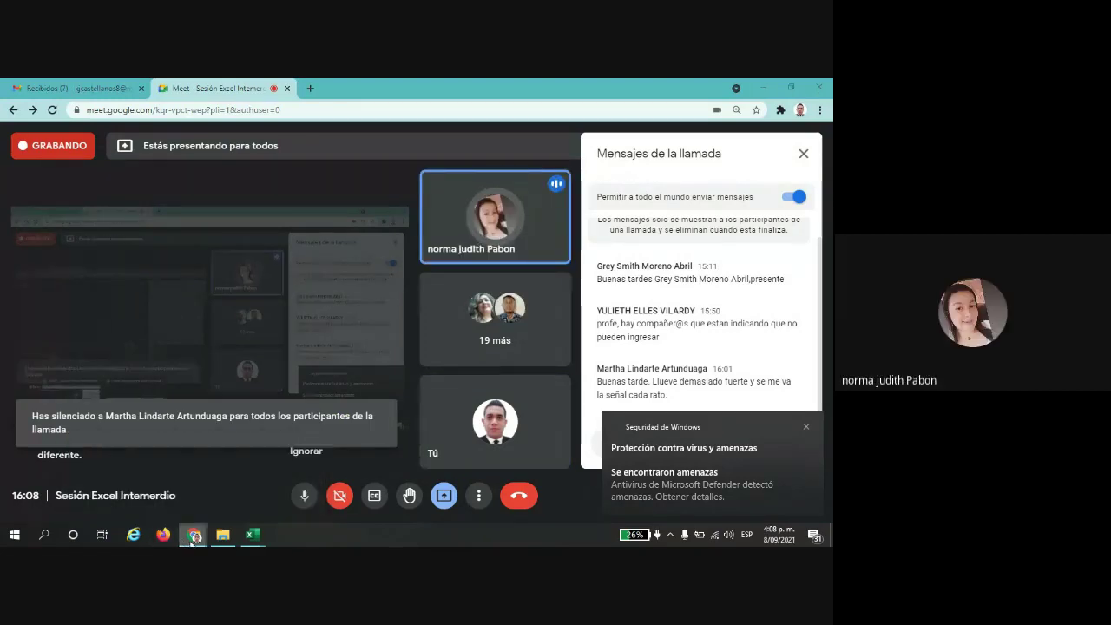
mouse_move(251, 534)
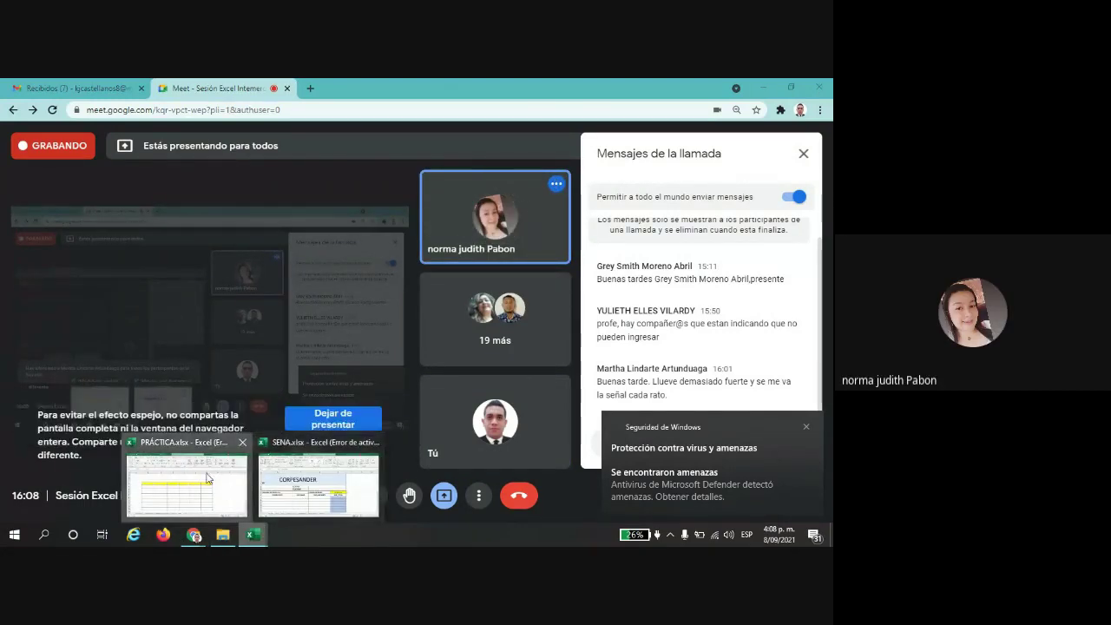
left_click(186, 481)
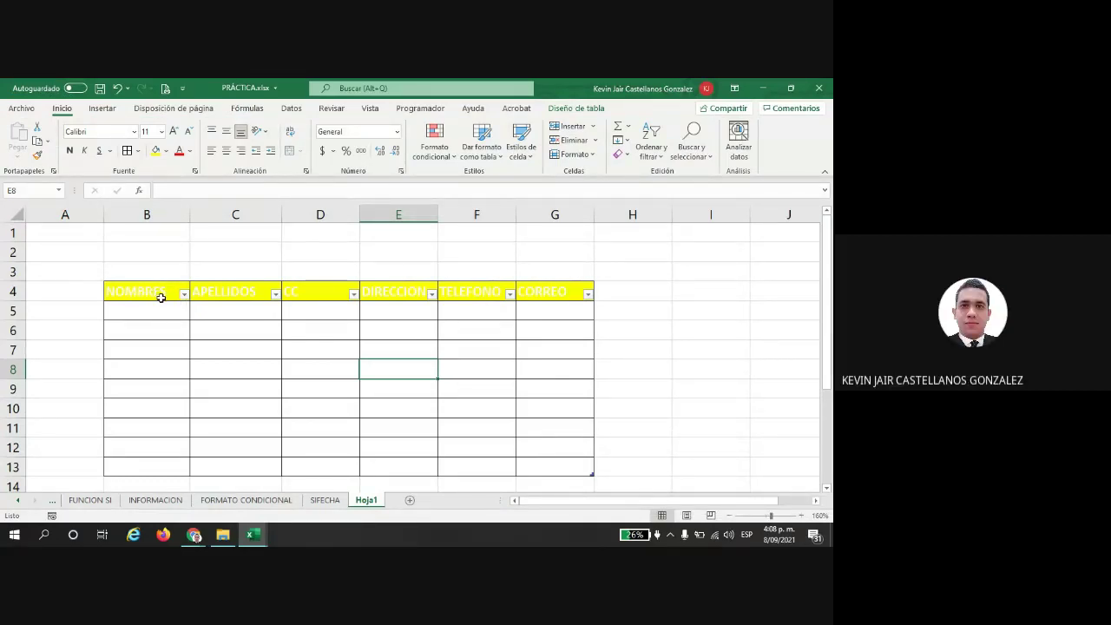
Step: Undo the table with Ctrl+Z, reselect B4 and open the Dar formato como tabla gallery
key("ctrl+z")
key("ctrl+z")
key("ctrl+z")
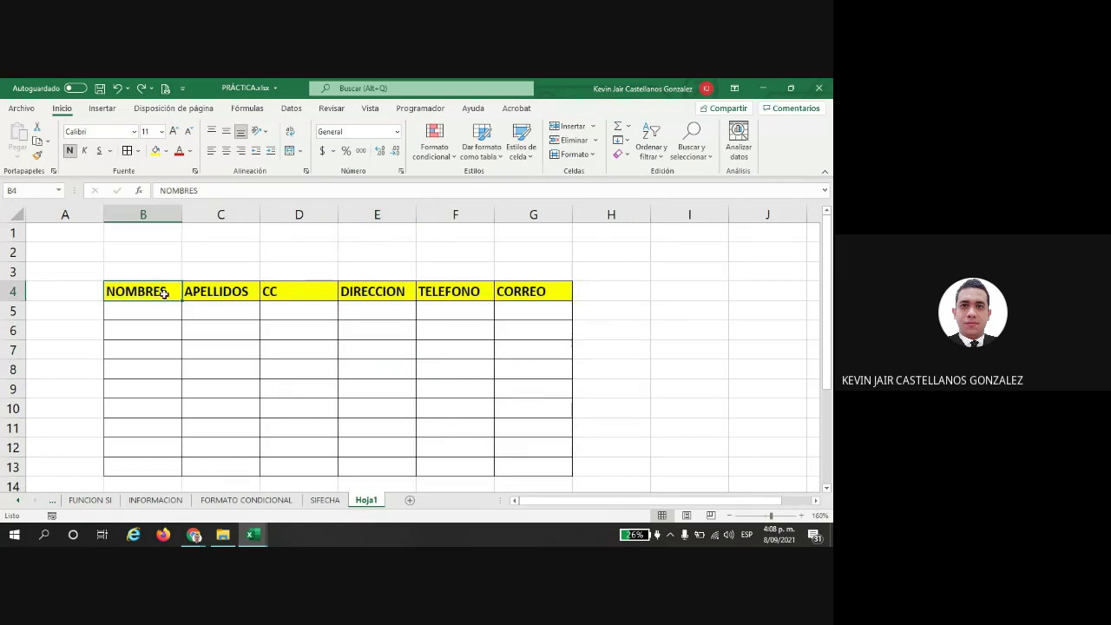
left_click_drag(163, 293, 518, 483)
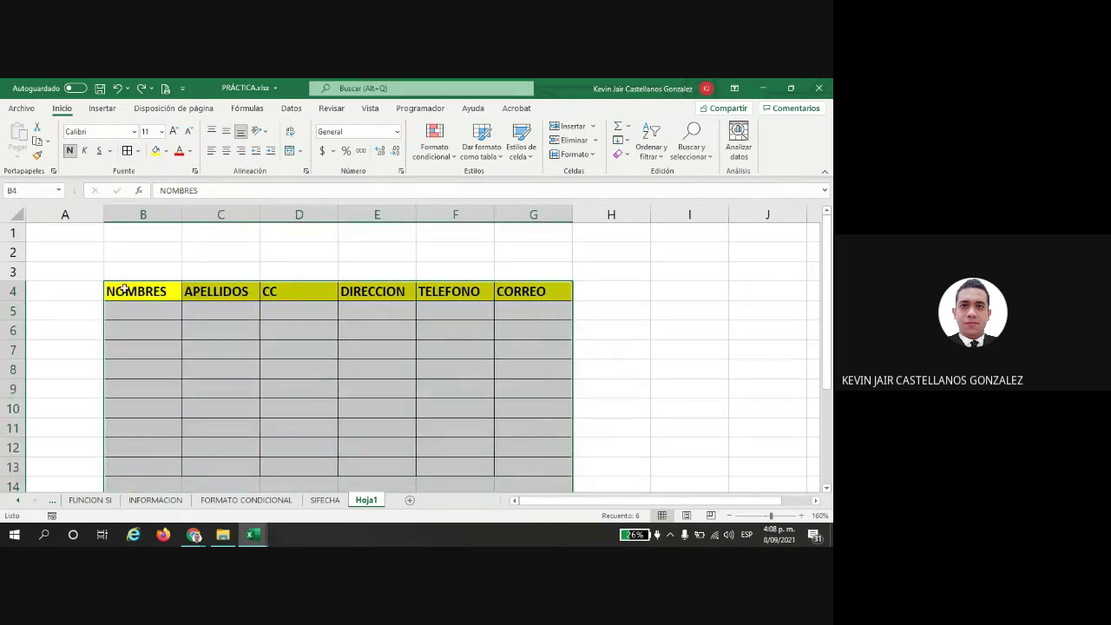
left_click_drag(125, 289, 519, 463)
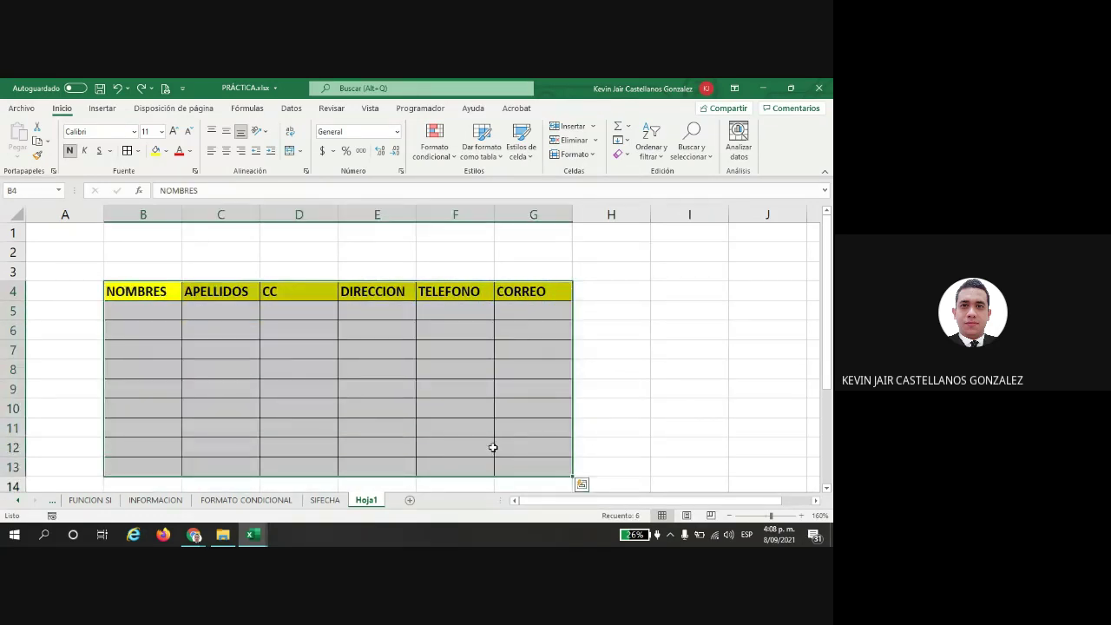
left_click(250, 346)
left_click(141, 294)
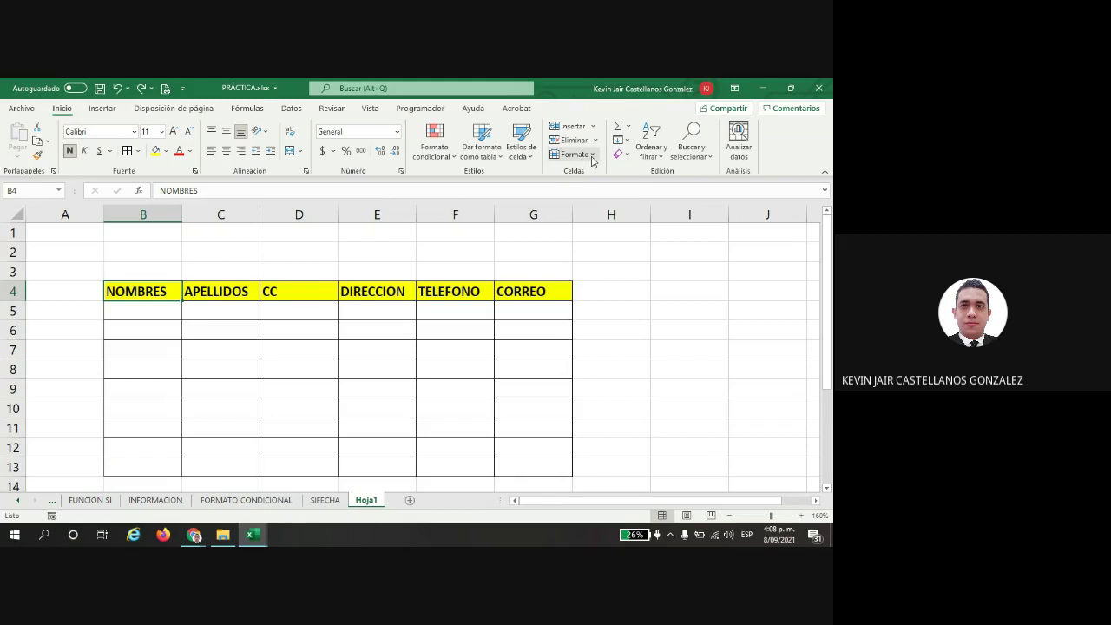
left_click(489, 155)
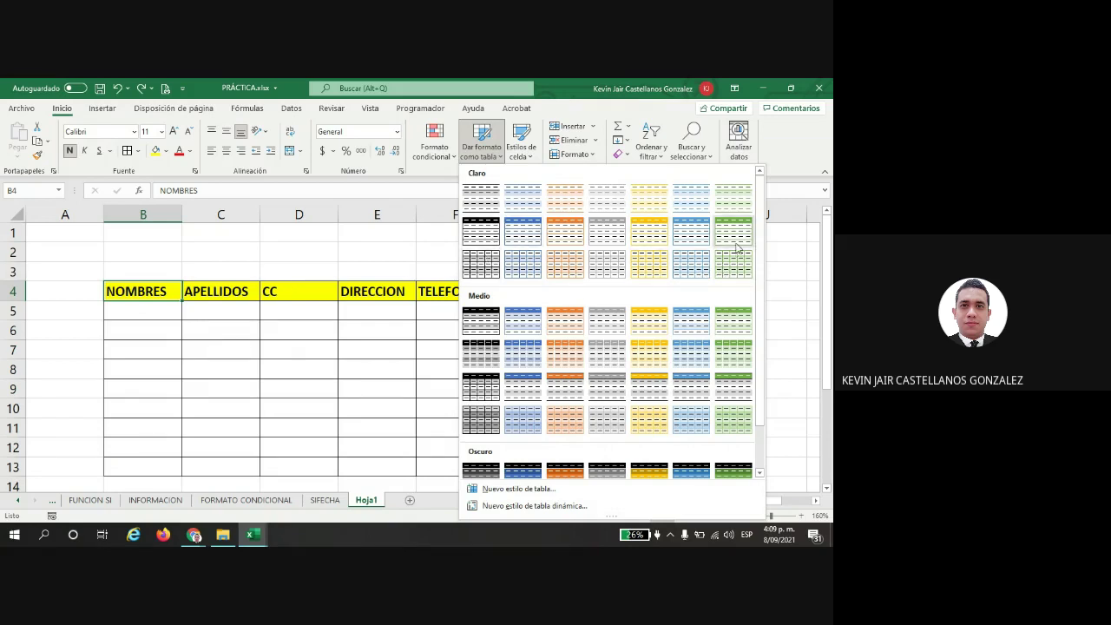
Step: Apply the light blue table style to $B$4:$G$13 with row 4 as headers
left_click(524, 233)
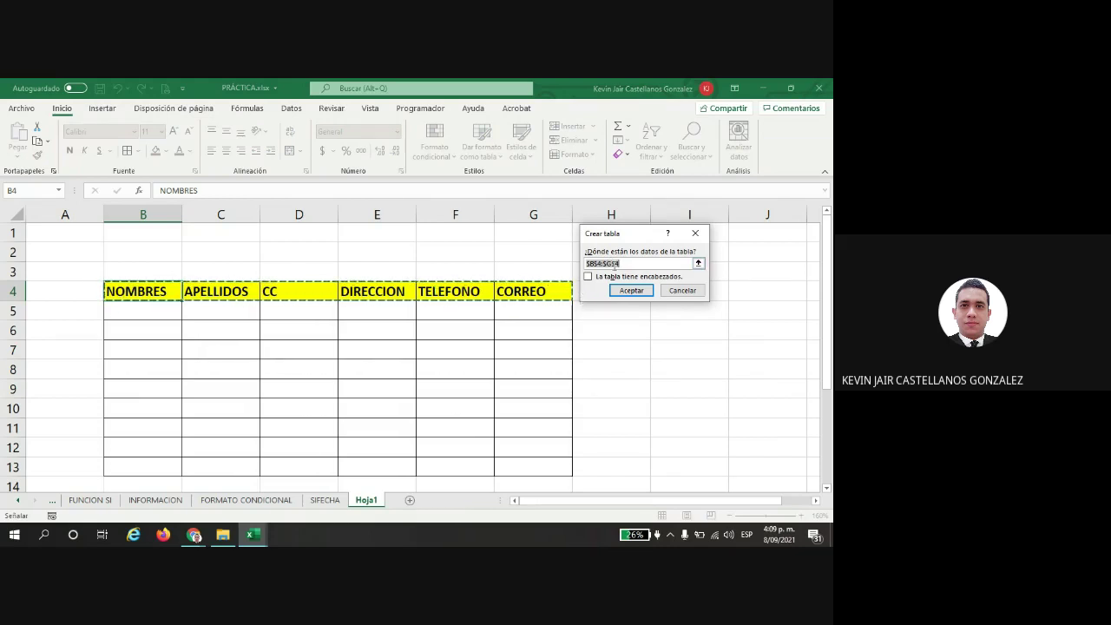
key("BackSpace")
key("BackSpace")
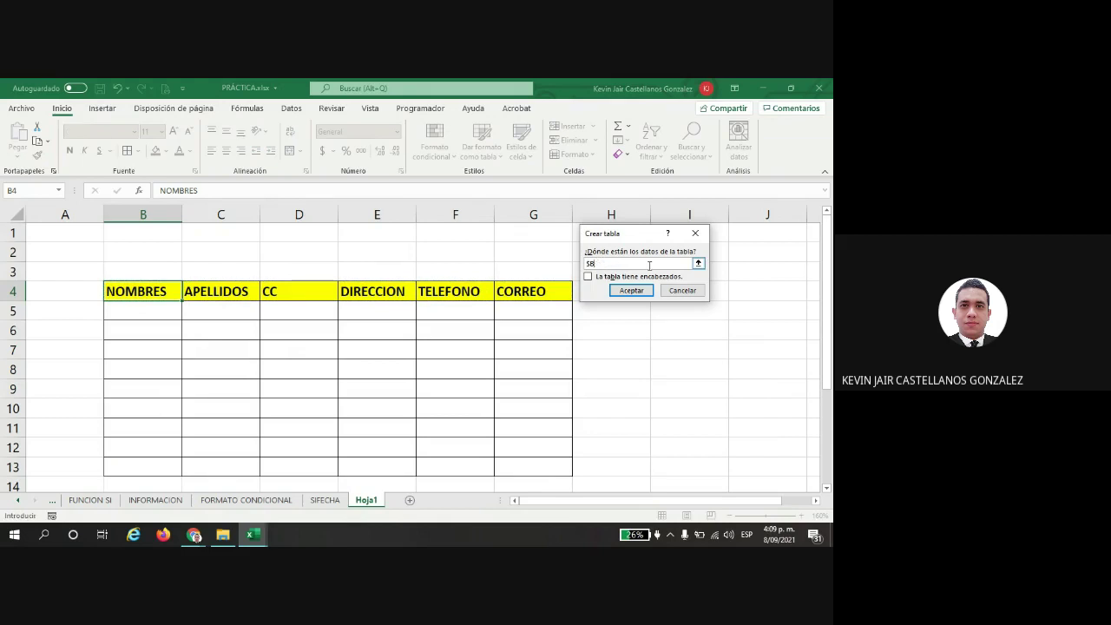
left_click_drag(127, 293, 528, 472)
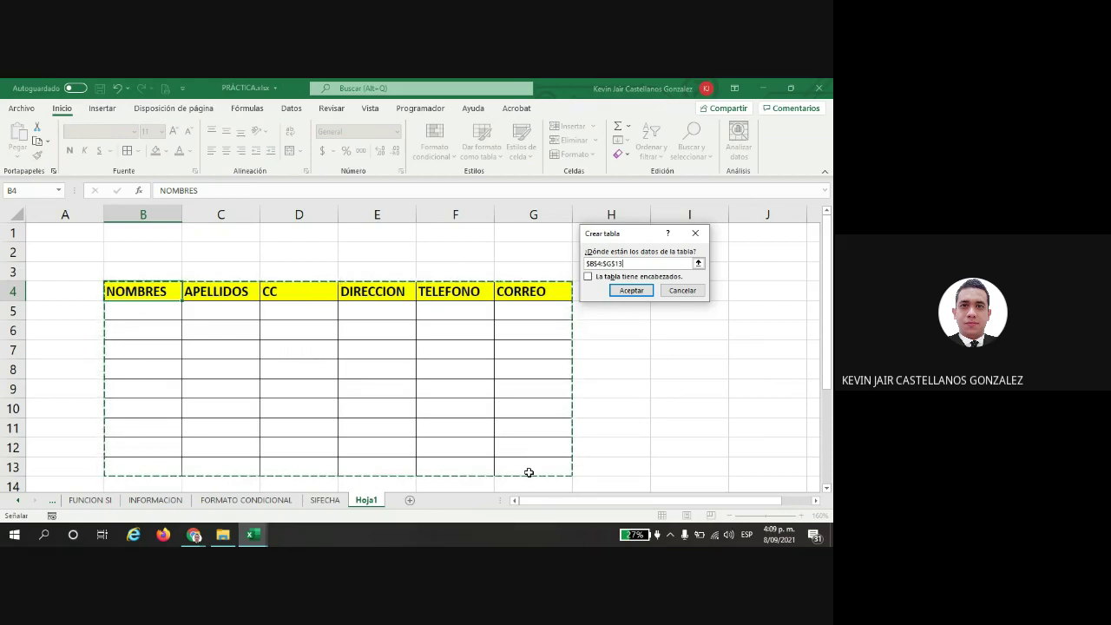
left_click(588, 278)
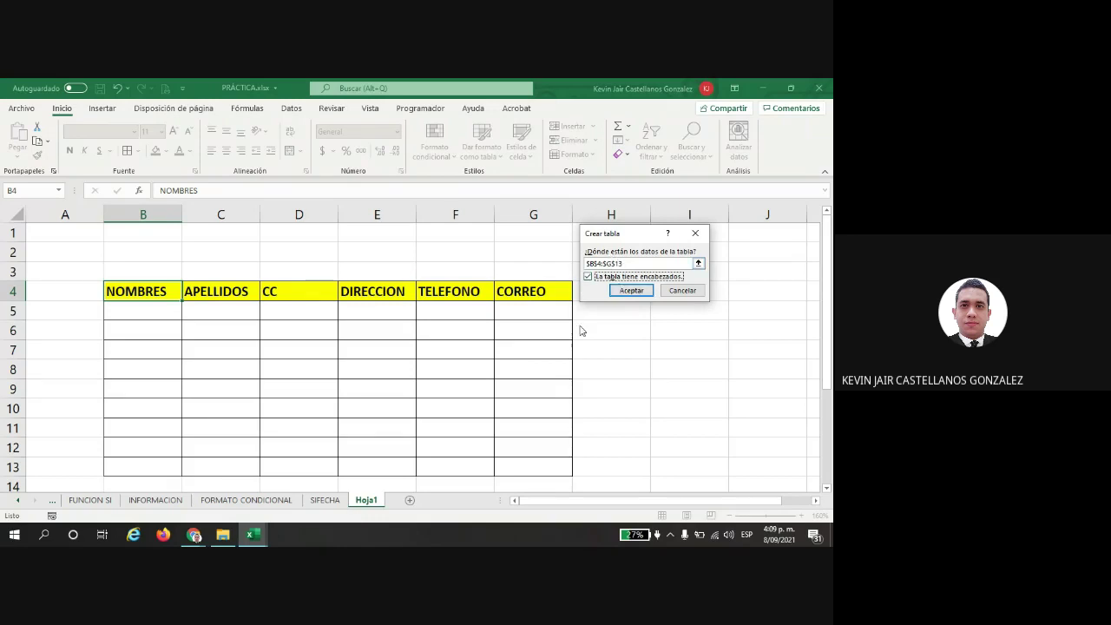
left_click(633, 299)
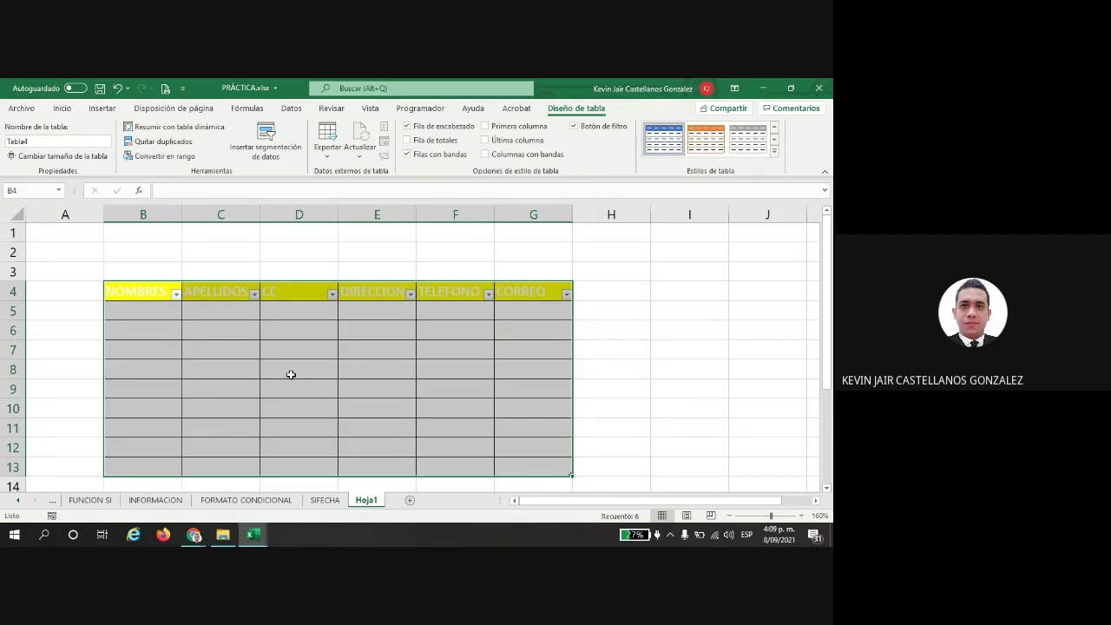
left_click(229, 347)
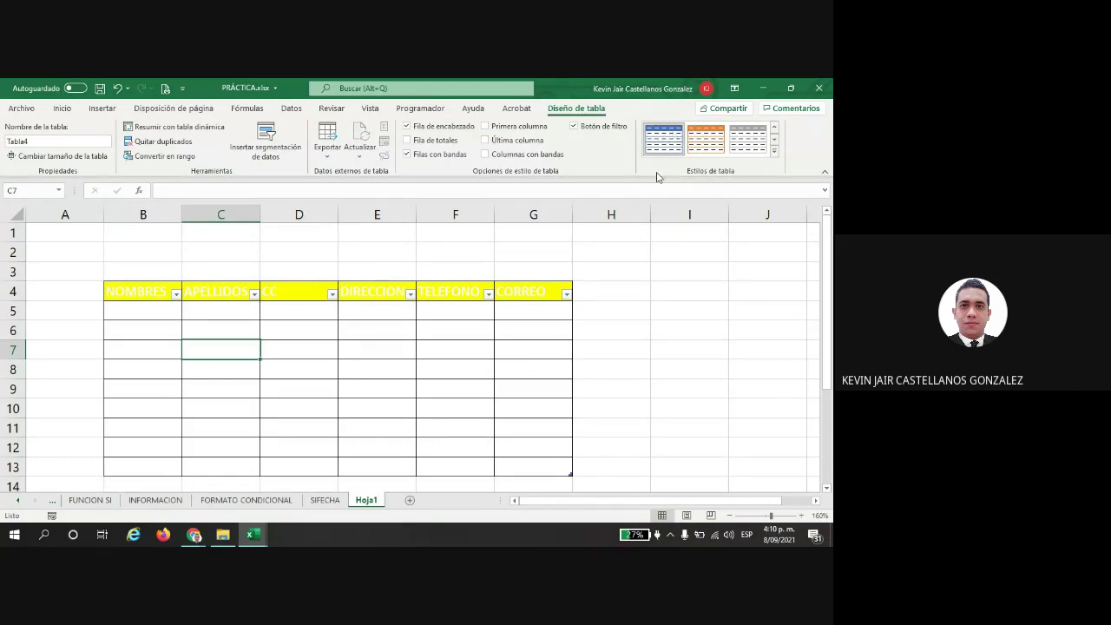
left_click_drag(132, 293, 544, 466)
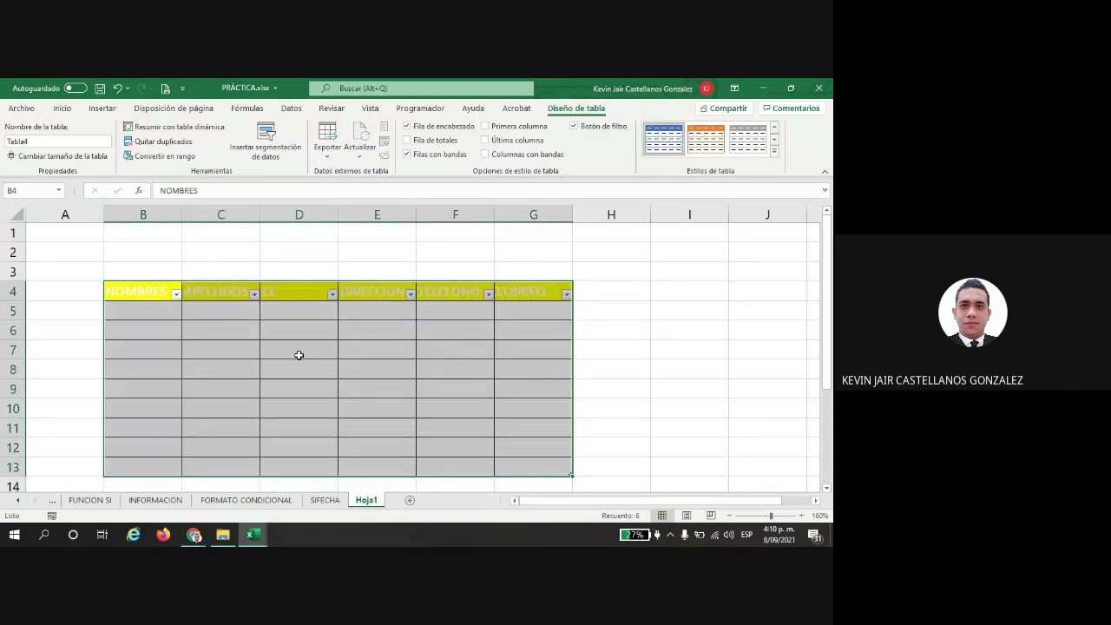
left_click_drag(134, 294, 522, 292)
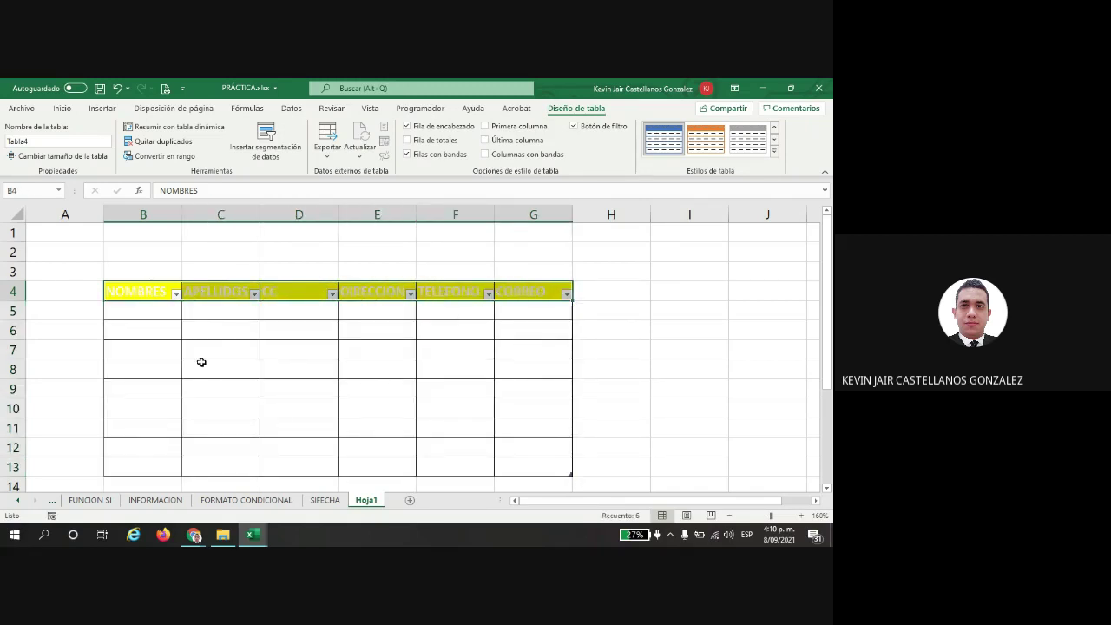
Step: Give the range B17:G21 all borders
scroll(263, 372, "down", 4)
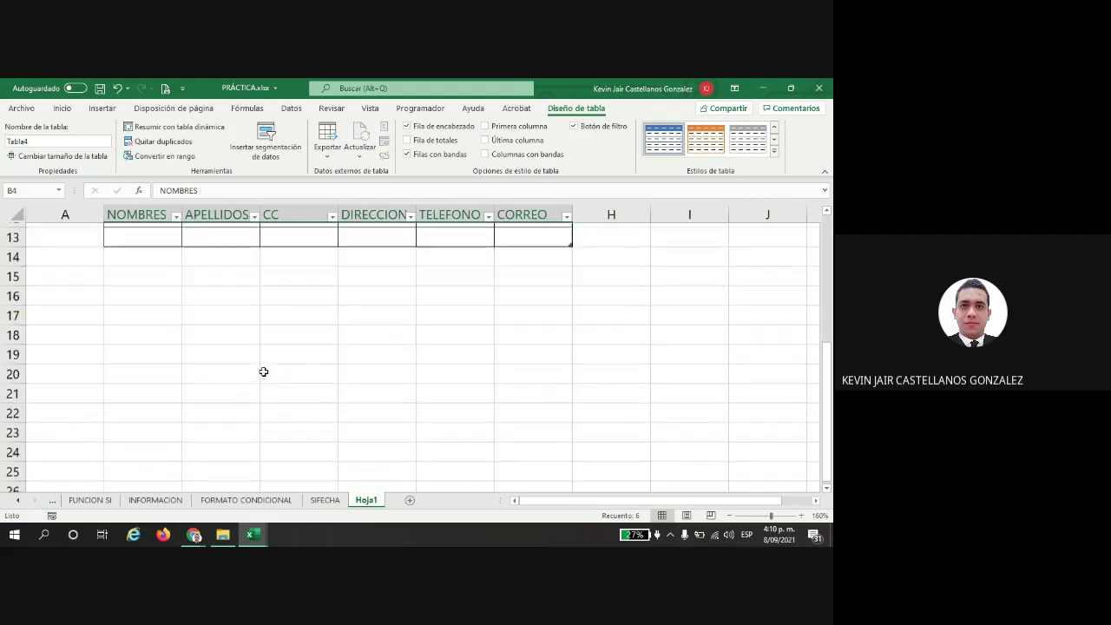
left_click_drag(141, 315, 565, 390)
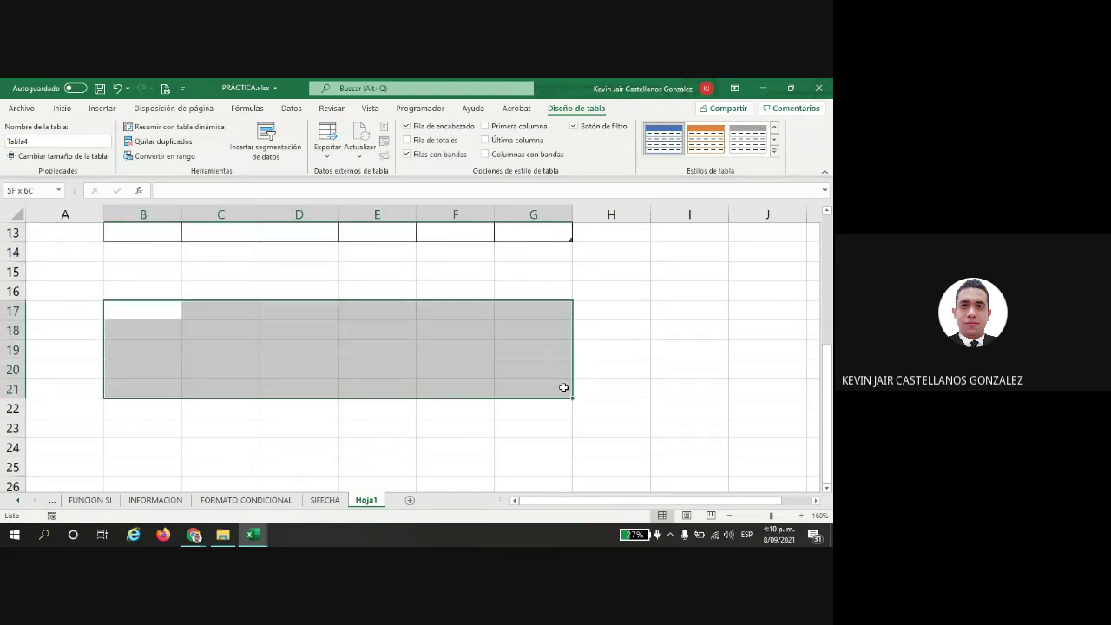
left_click(126, 150)
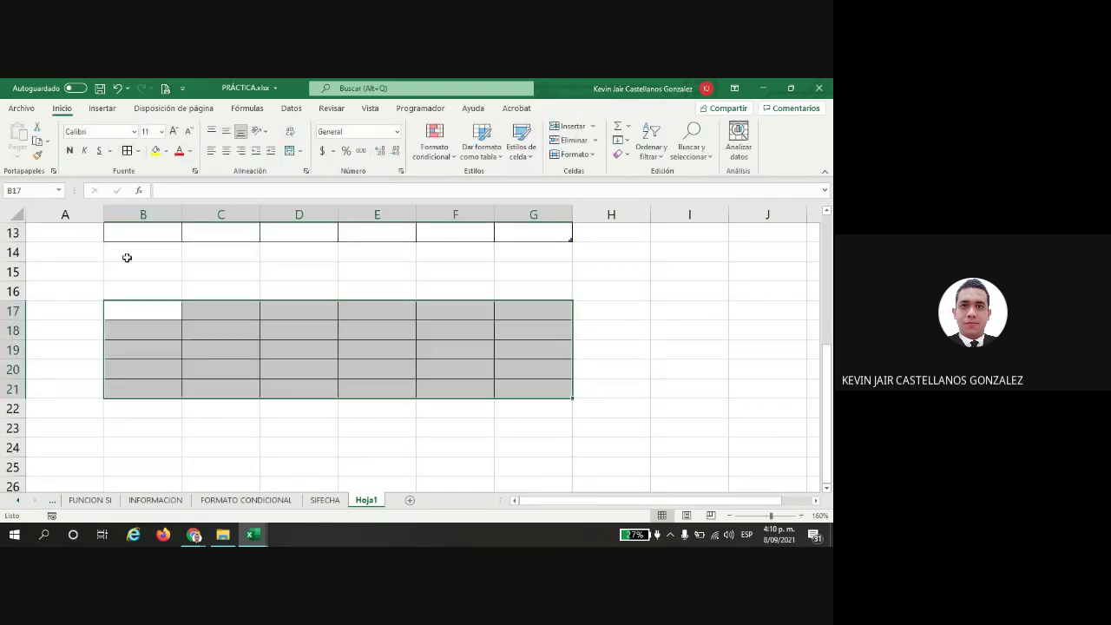
Step: Enter headings NOMBRES, APELLIDOS, CURSO, TELEFONO, PROMEDIO and CORRE across B17:G17
left_click(130, 309)
type("NOMBRES")
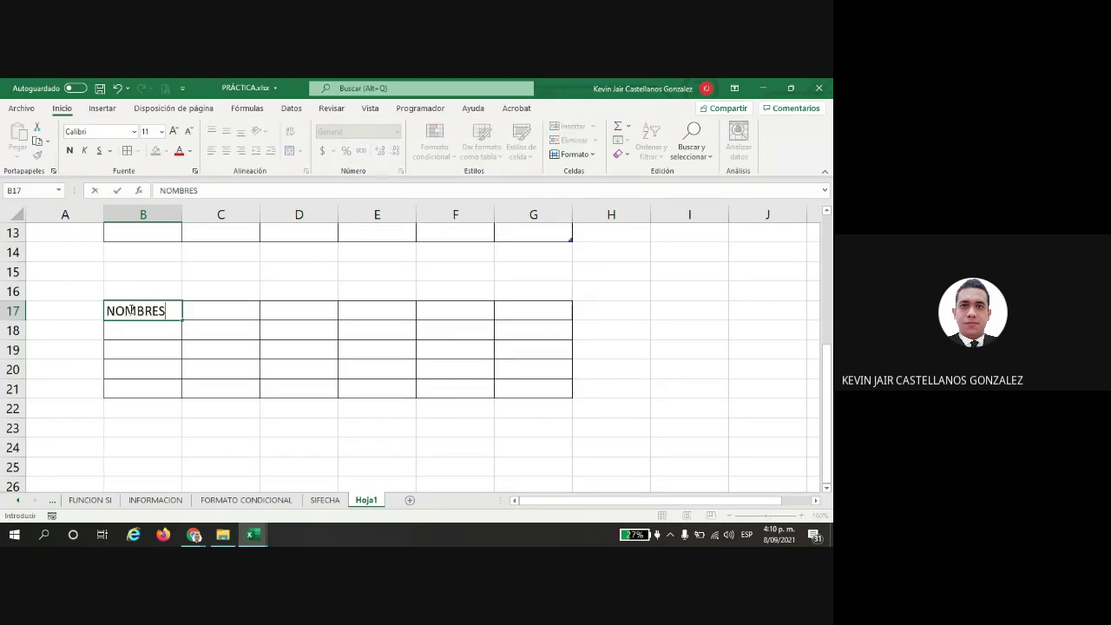
key("Tab")
type("APELLIDOS")
key("Tab")
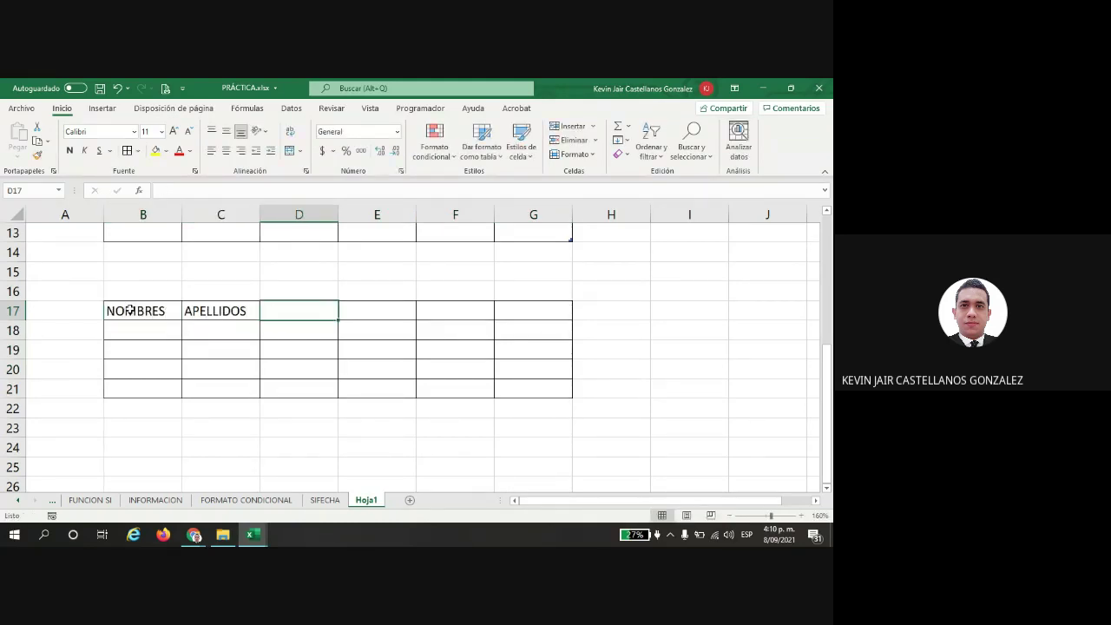
type("CURSO")
key("Tab")
type("TELEFONO")
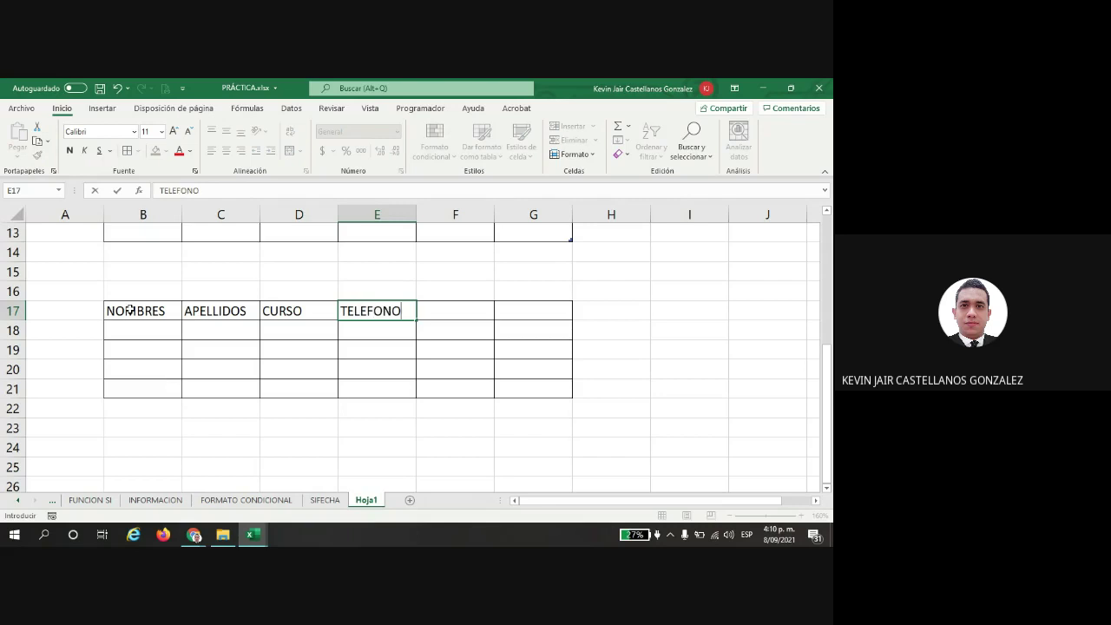
key("Tab")
type("PROMED")
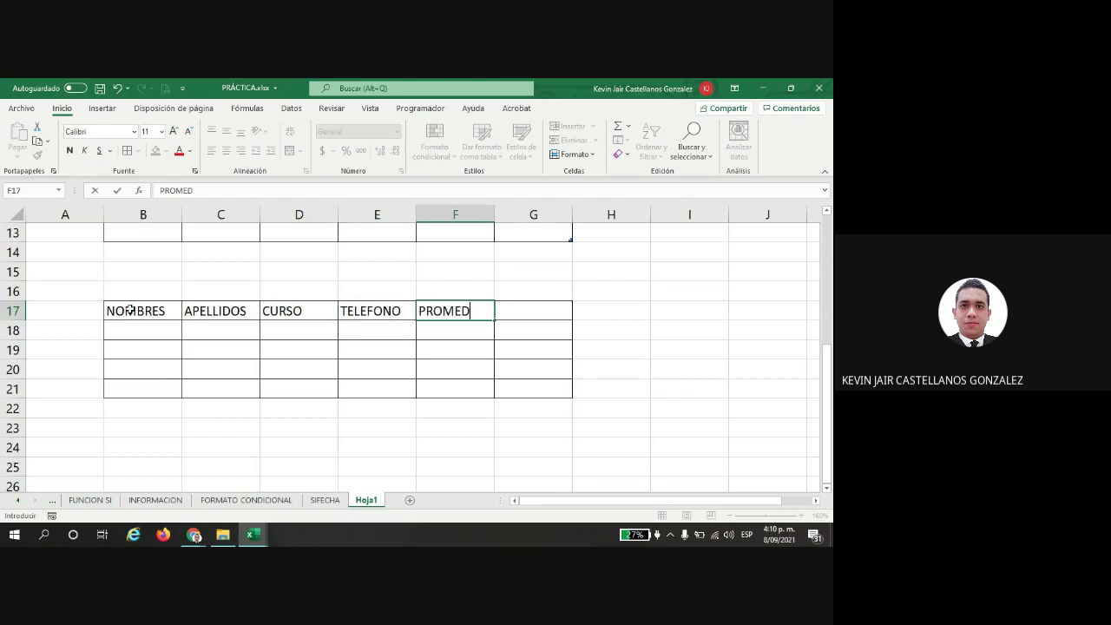
type("IO")
key("Tab")
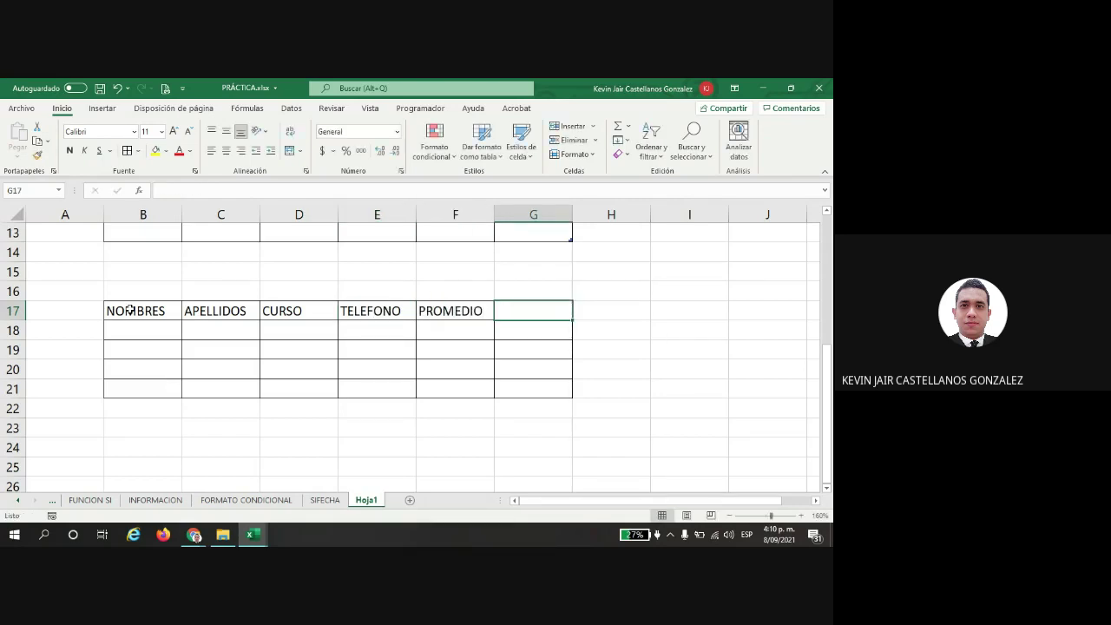
type("CORRE")
key("Return")
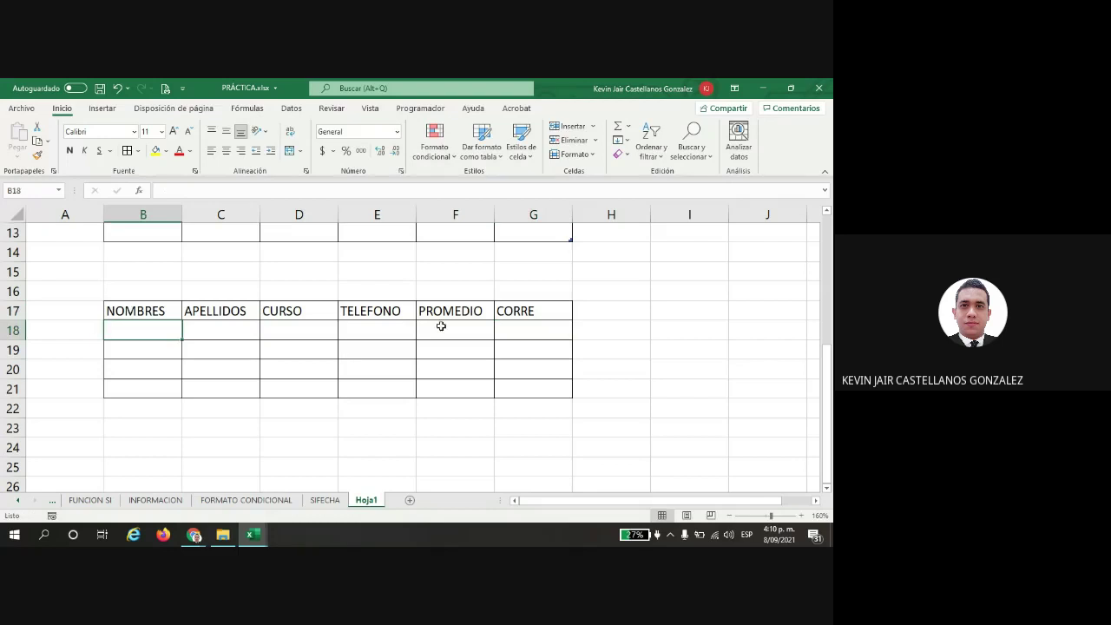
left_click_drag(136, 310, 568, 305)
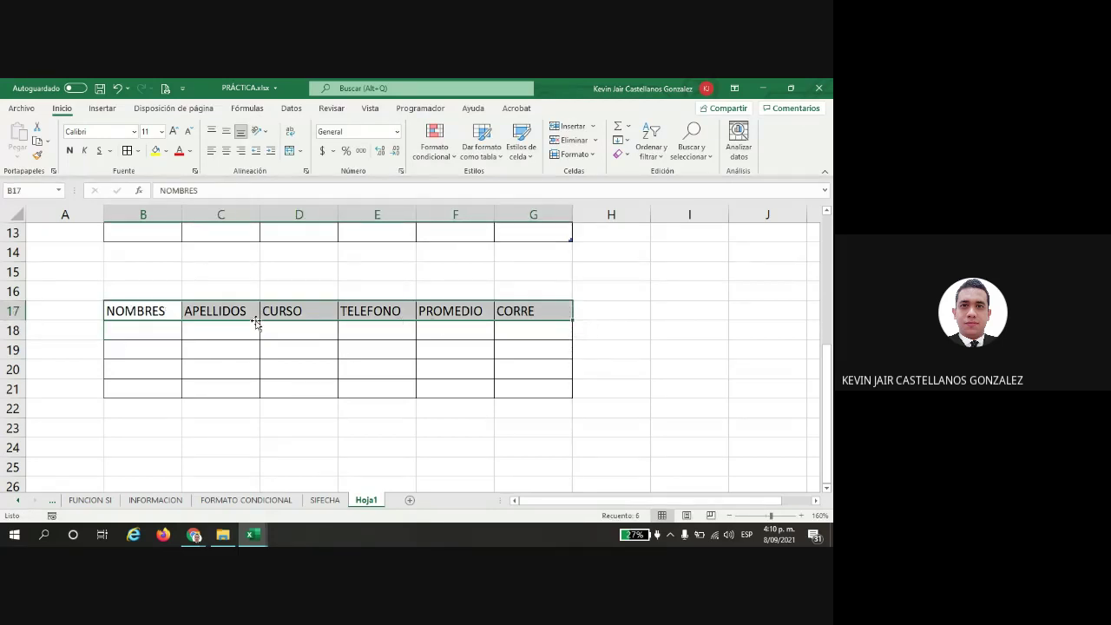
left_click(150, 310)
left_click(159, 326)
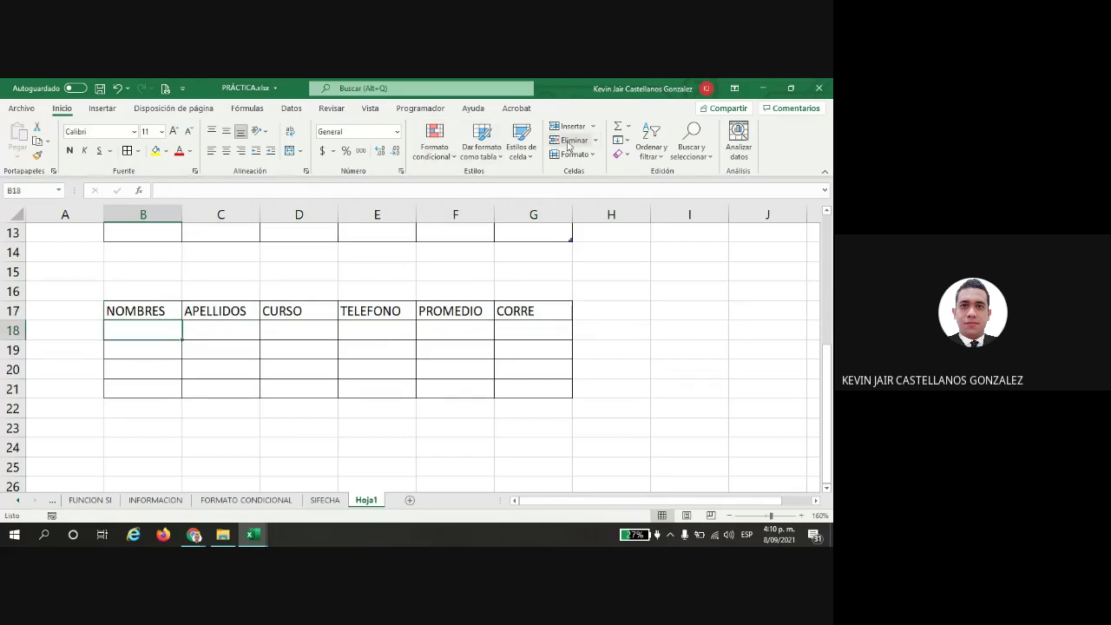
Step: Format B17:G21 as a green table with headers, creating Tabla5
left_click(499, 154)
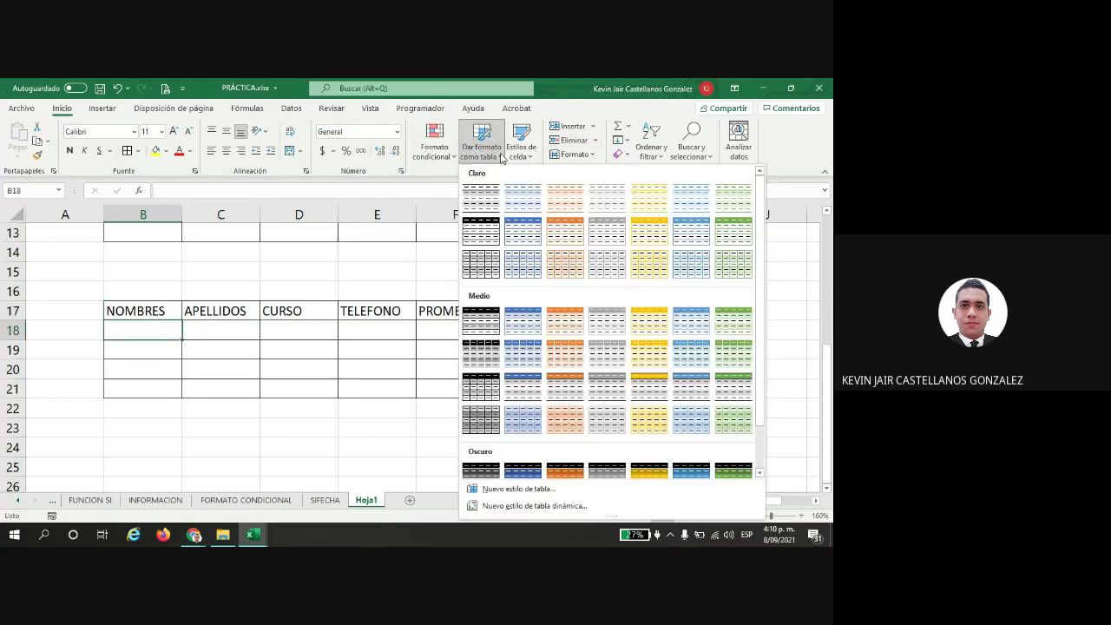
left_click(734, 235)
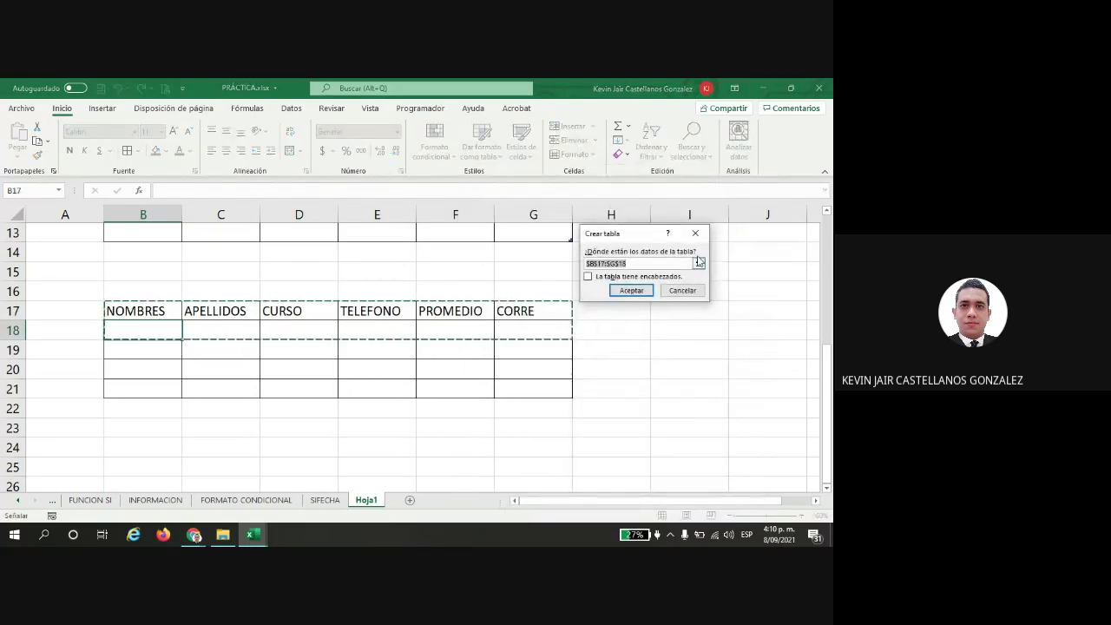
key("BackSpace")
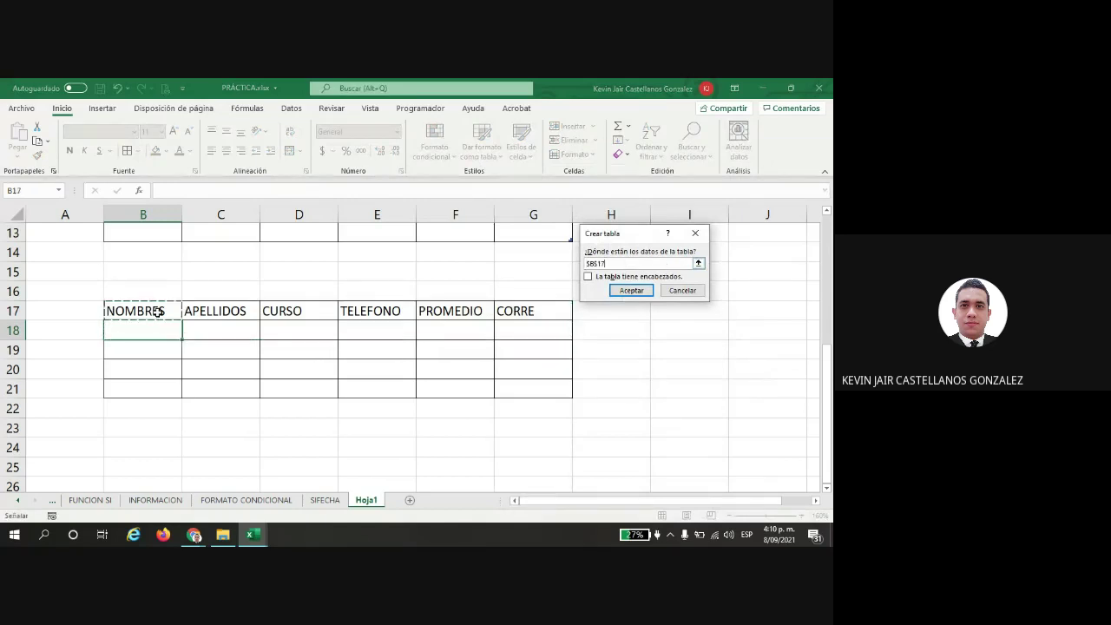
left_click_drag(156, 311, 517, 390)
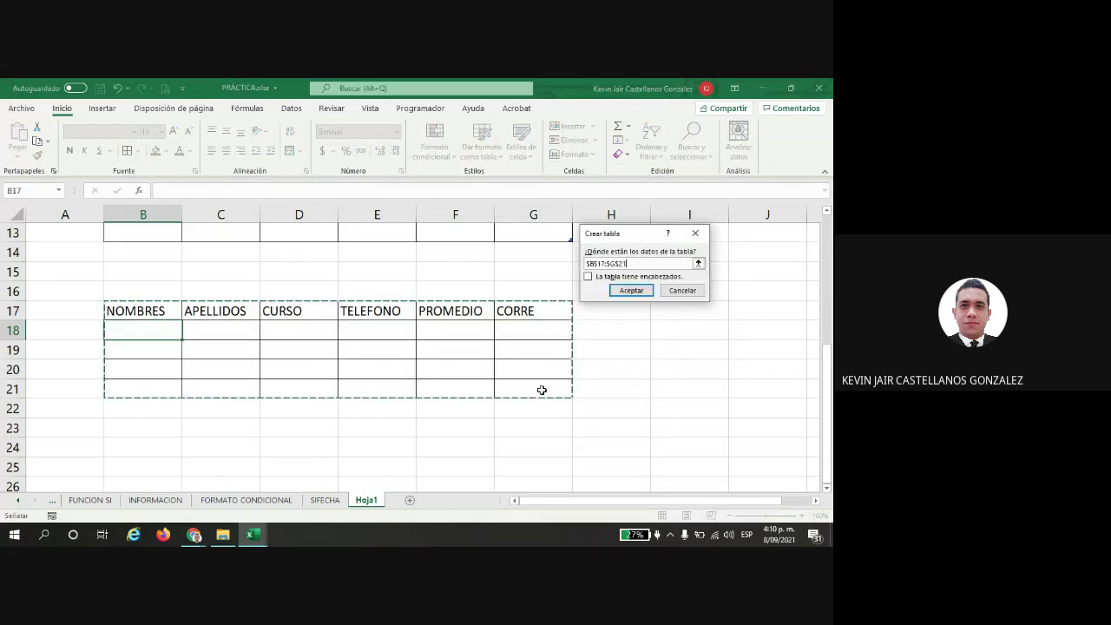
left_click(590, 276)
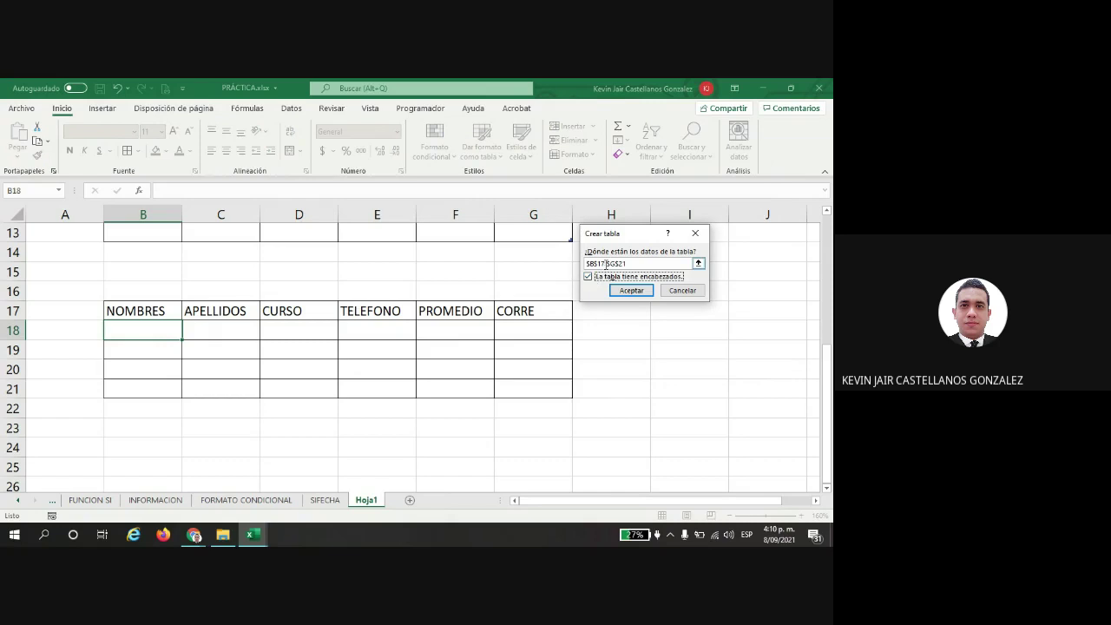
left_click(626, 290)
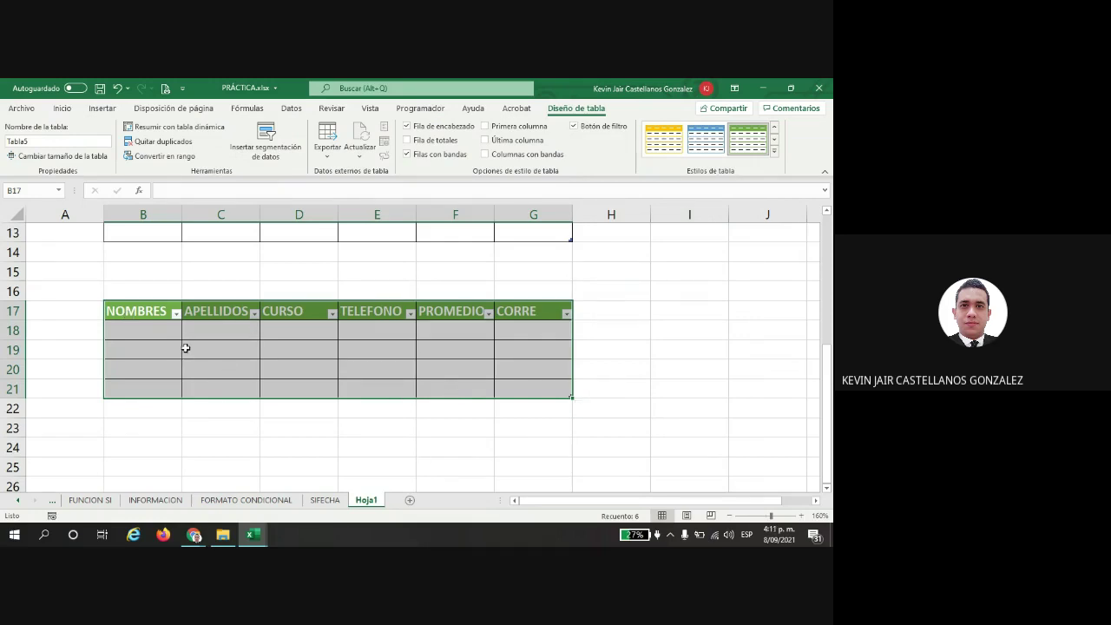
scroll(330, 333, "up", 4)
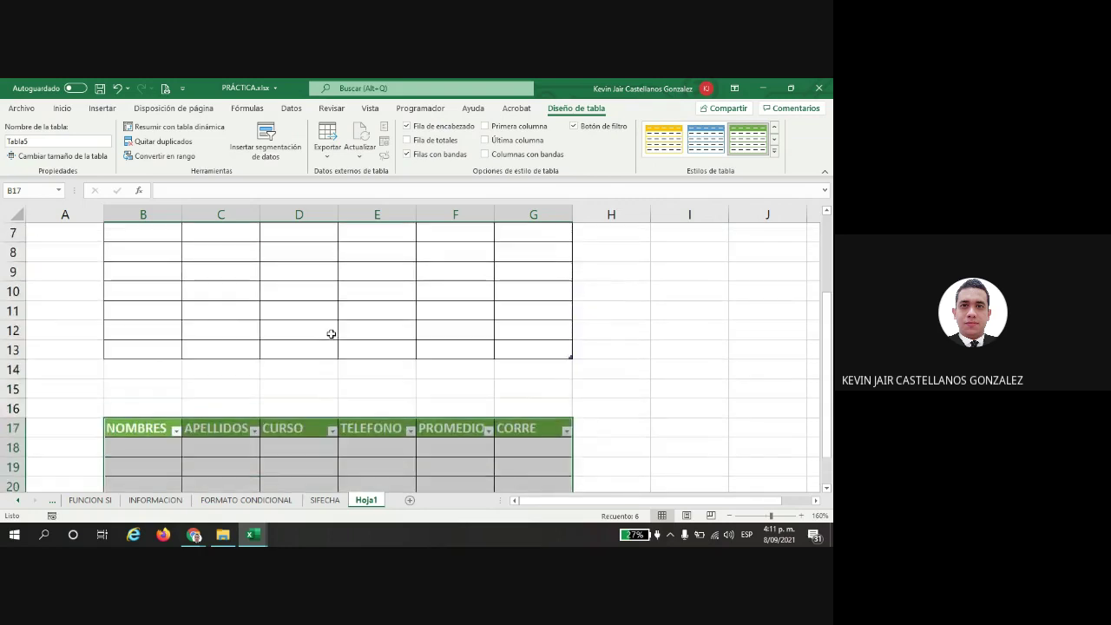
left_click_drag(144, 289, 513, 294)
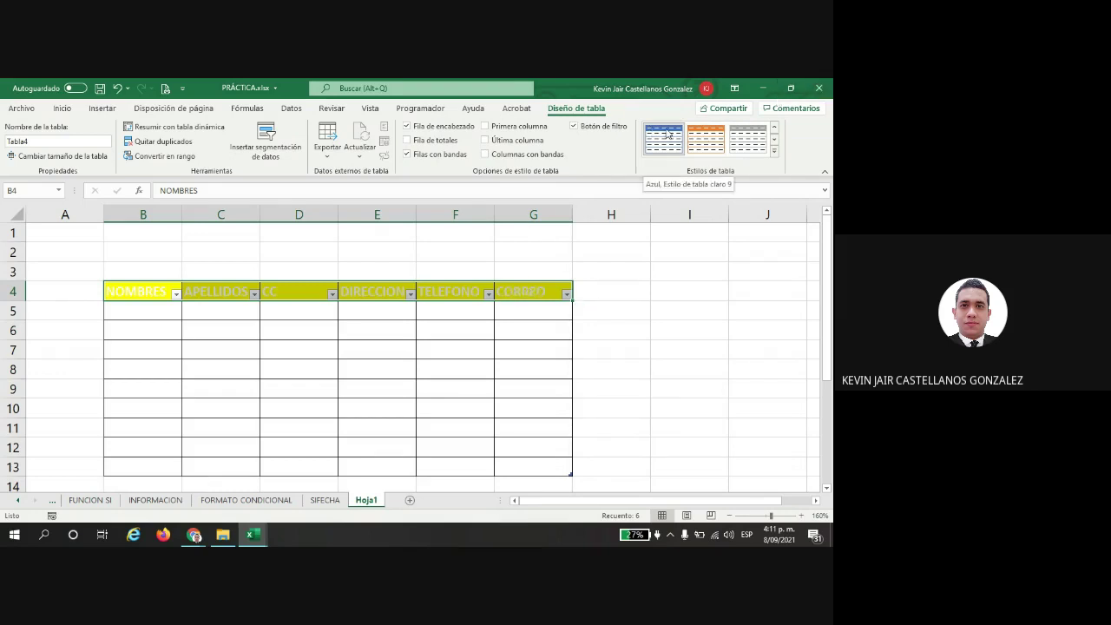
scroll(486, 272, "down", 4)
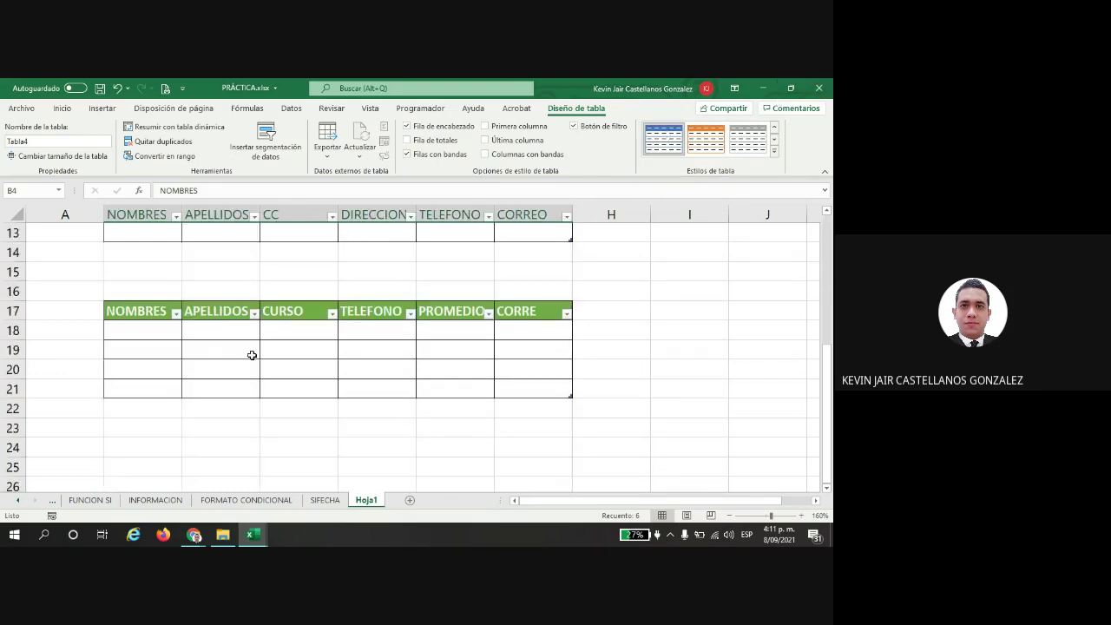
left_click(231, 356)
scroll(230, 355, "up", 2)
left_click(245, 305)
scroll(230, 381, "down", 1)
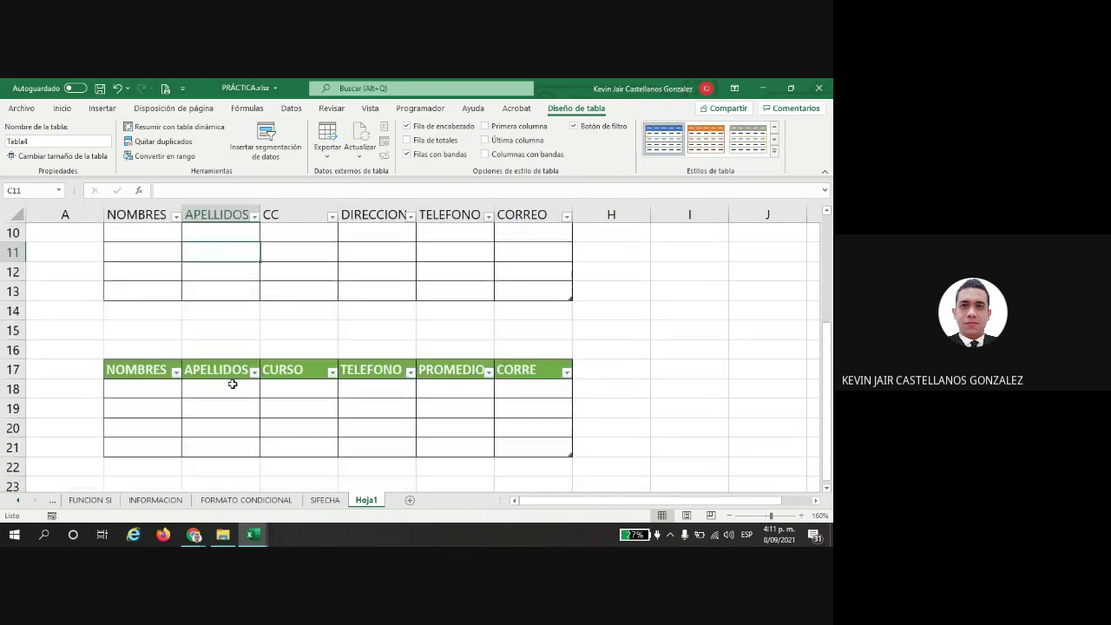
scroll(232, 383, "up", 3)
scroll(236, 337, "down", 3)
left_click(231, 414)
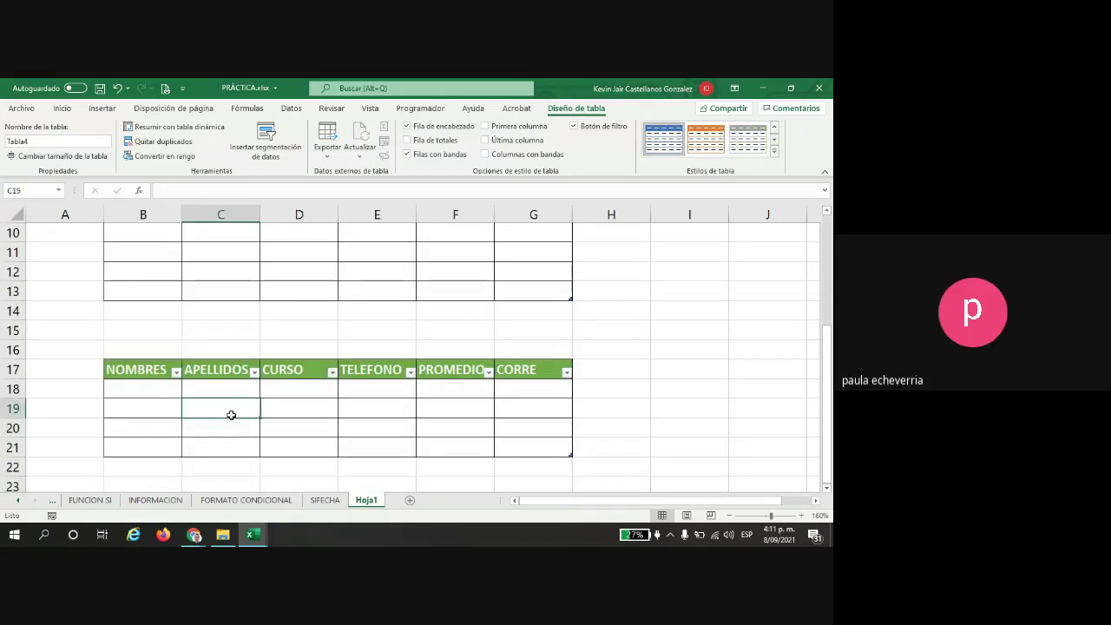
scroll(253, 407, "up", 3)
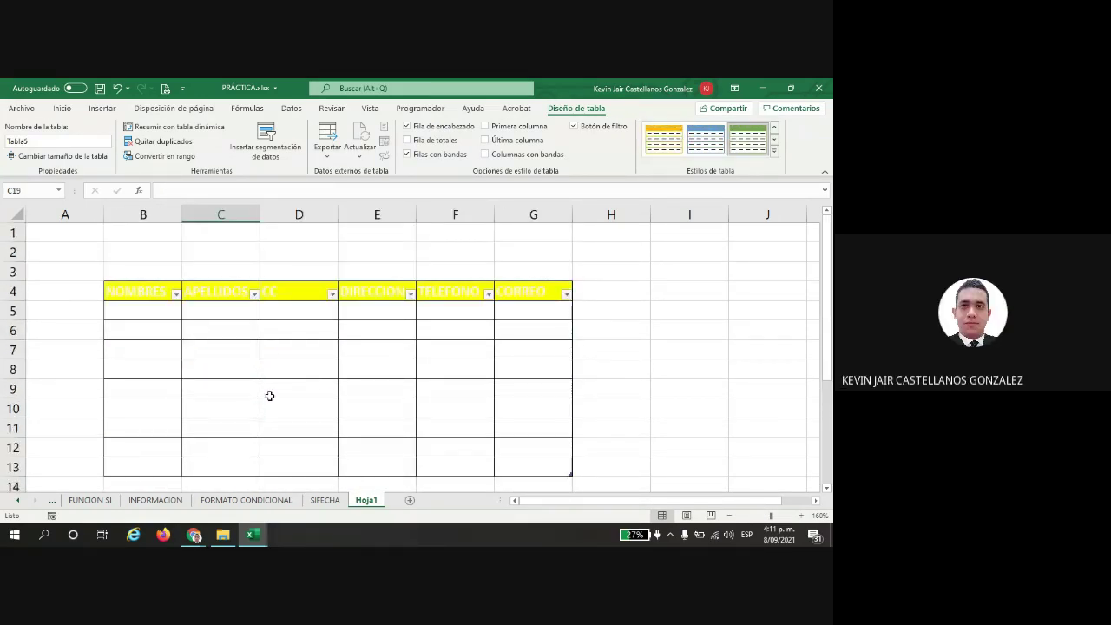
Step: Strip the table formatting from B4:G13, keeping CORREO and the yellow header fill
key("ctrl+z")
key("ctrl+z")
key("ctrl+z")
key("ctrl+z")
key("ctrl+z")
key("ctrl+z")
key("ctrl+z")
key("ctrl+z")
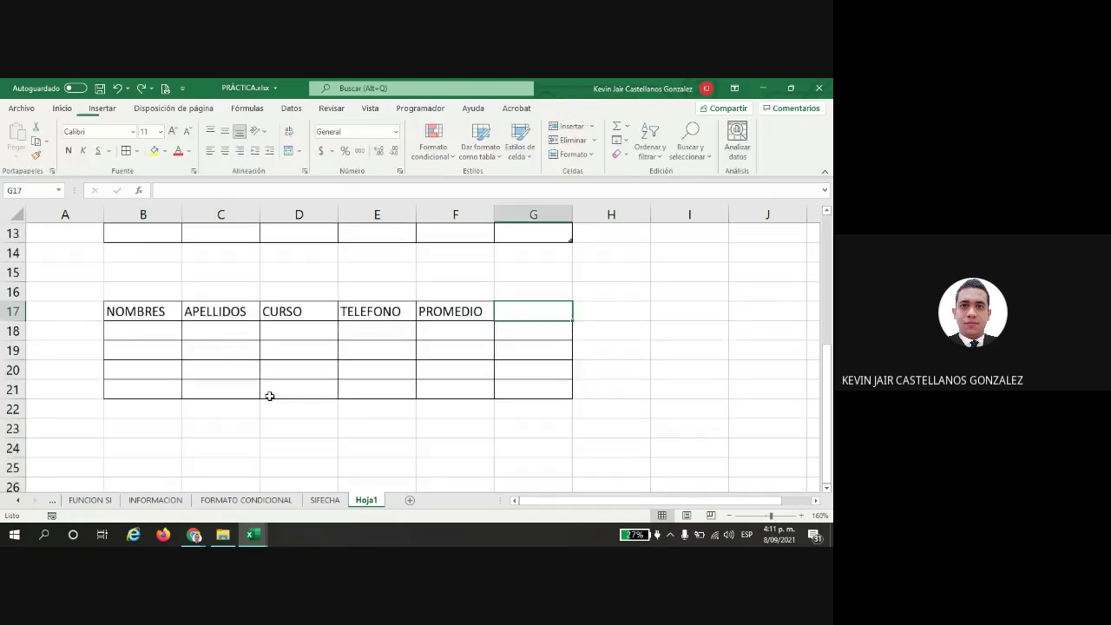
key("ctrl+z")
key("ctrl+z")
key("ctrl+z")
key("ctrl+z")
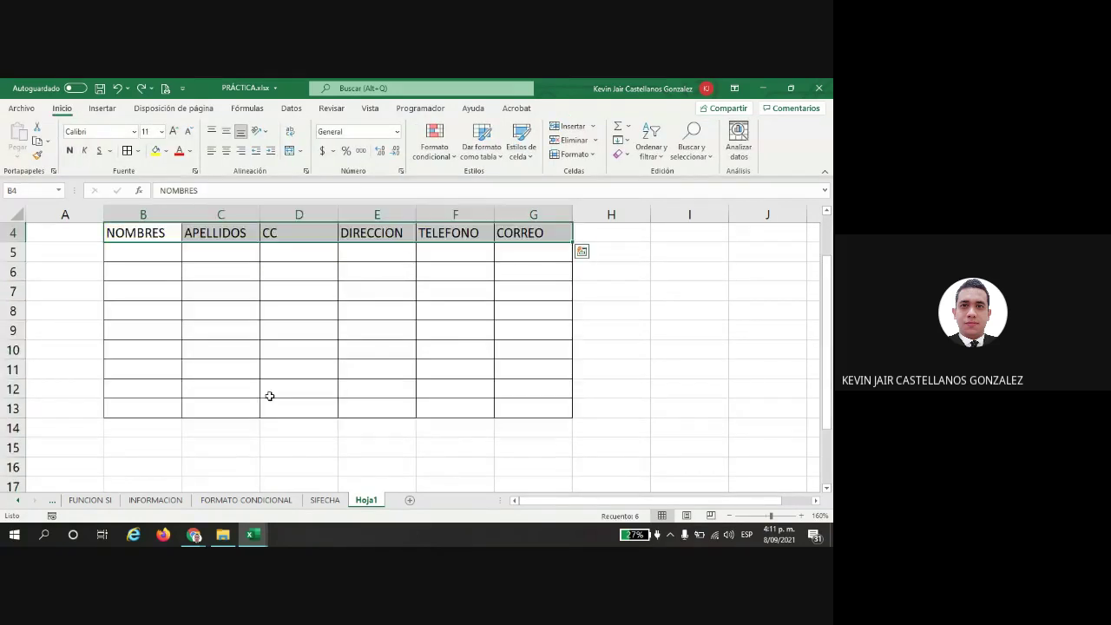
key("ctrl+z")
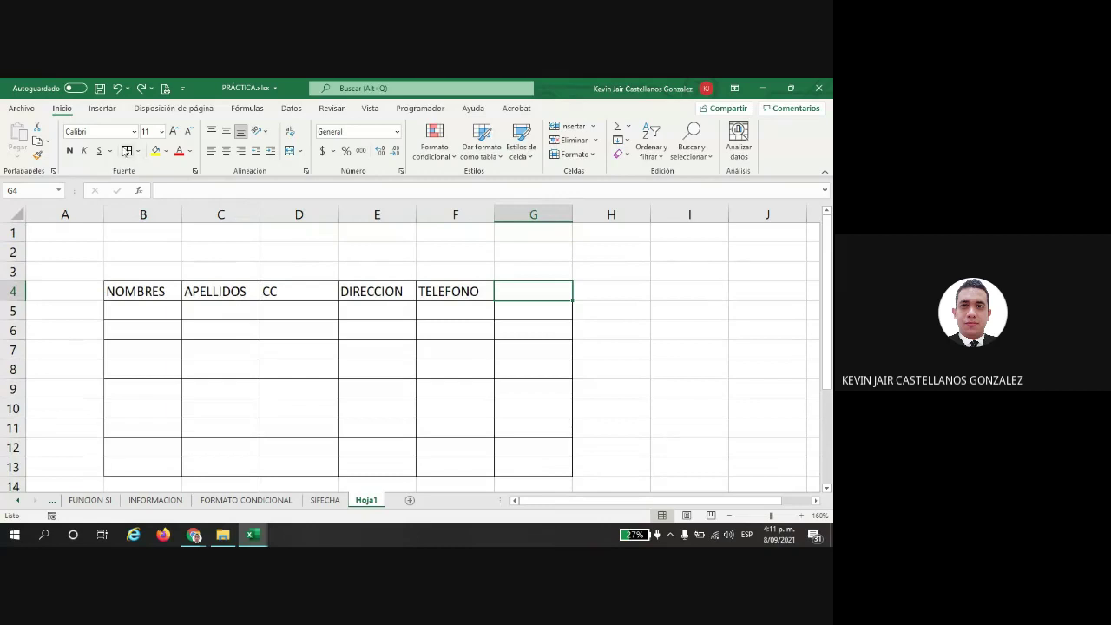
key("ctrl+y")
key("ctrl+y")
key("ctrl+y")
left_click(538, 388)
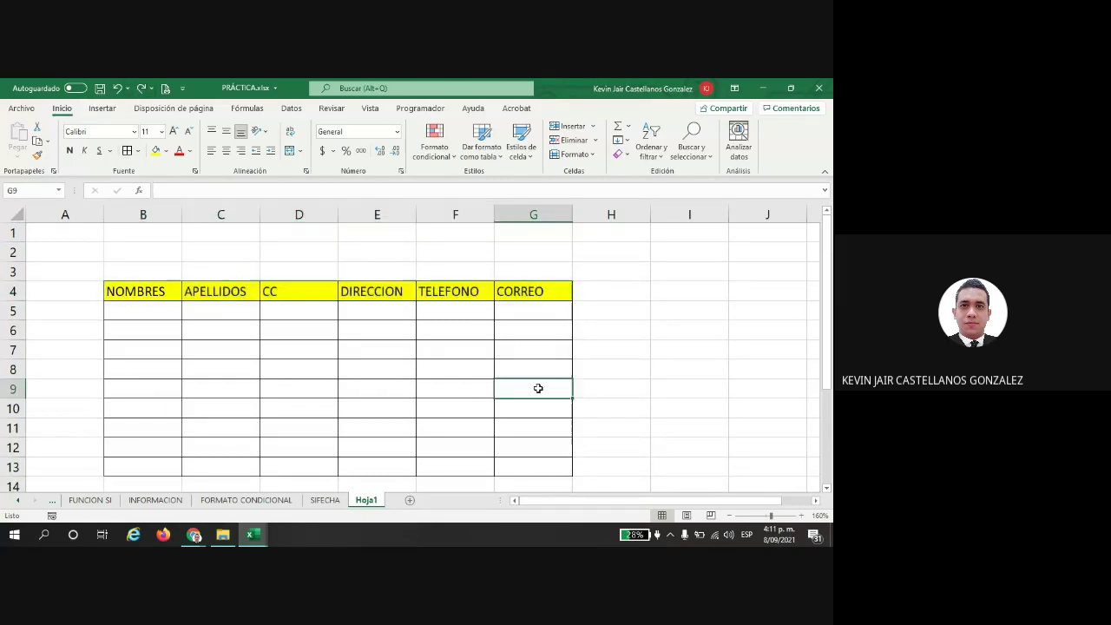
left_click_drag(173, 295, 518, 473)
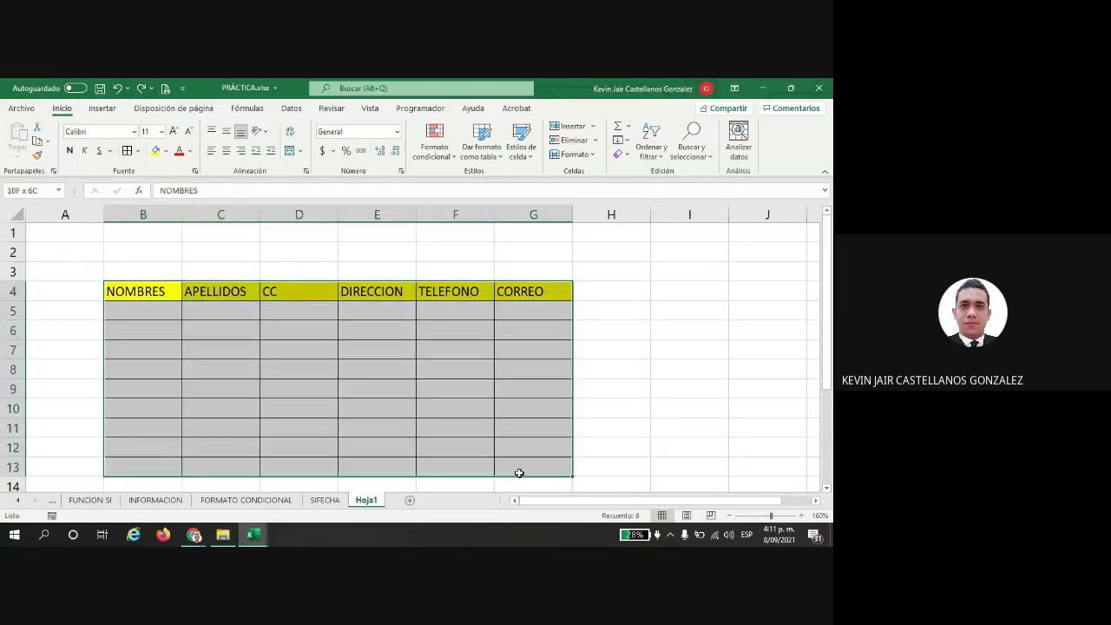
left_click_drag(144, 287, 479, 294)
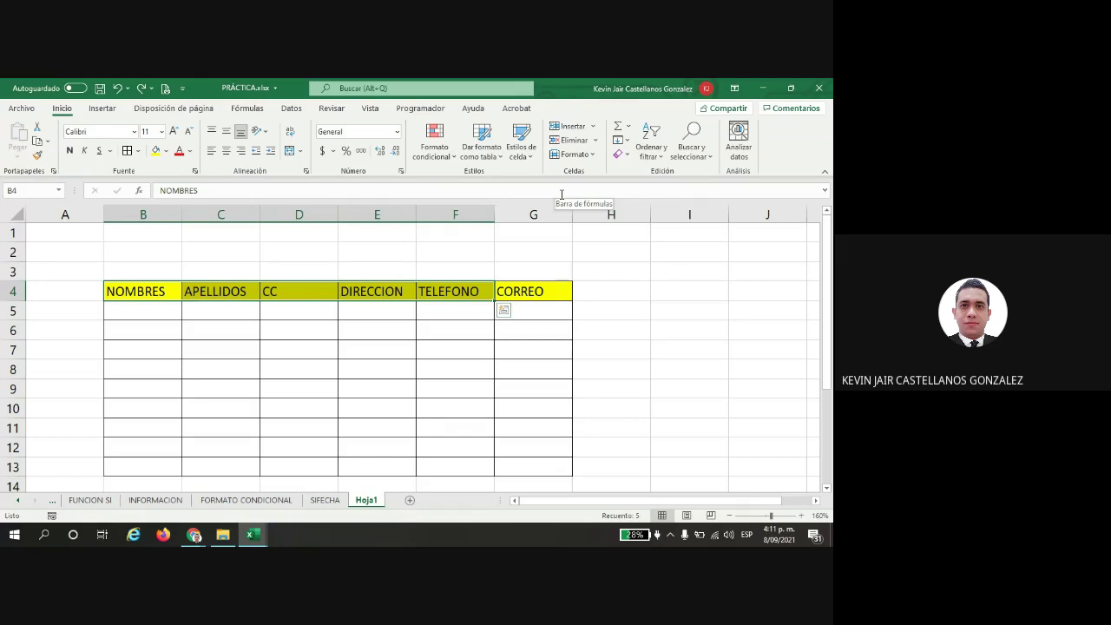
Step: Format $B$4:$G$13 as an orange table with headers, clearing the existing formatting
left_click(159, 310)
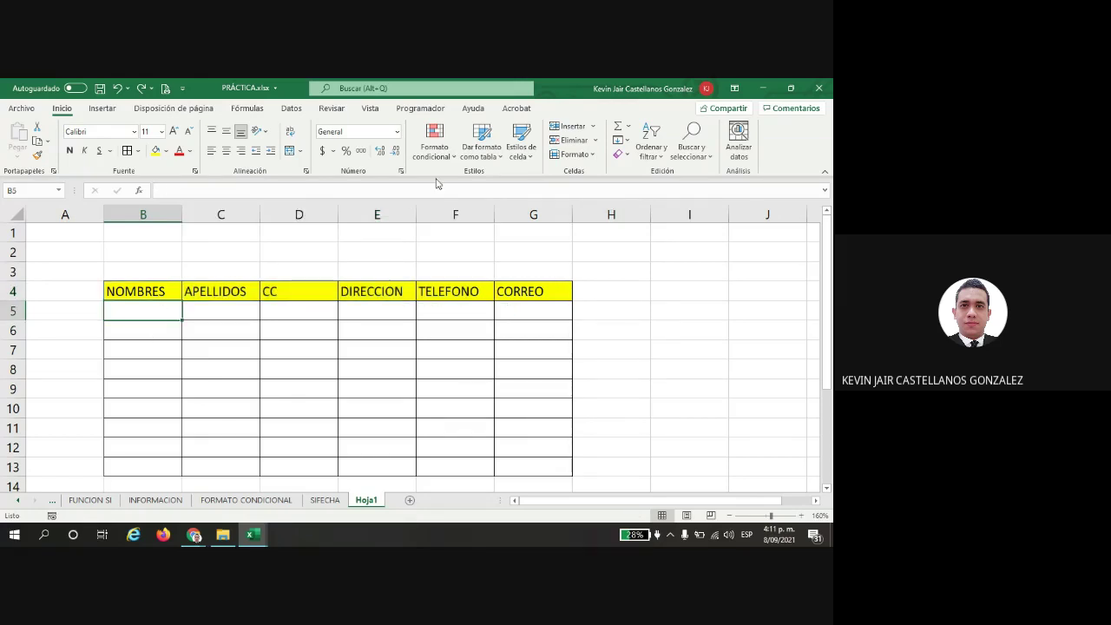
left_click(476, 157)
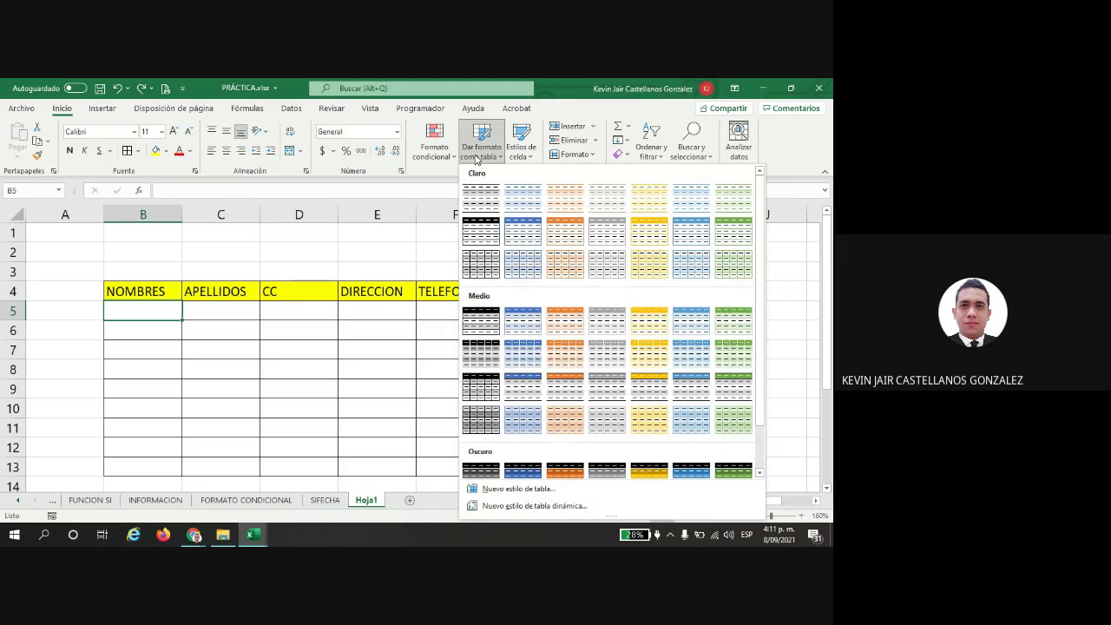
right_click(569, 235)
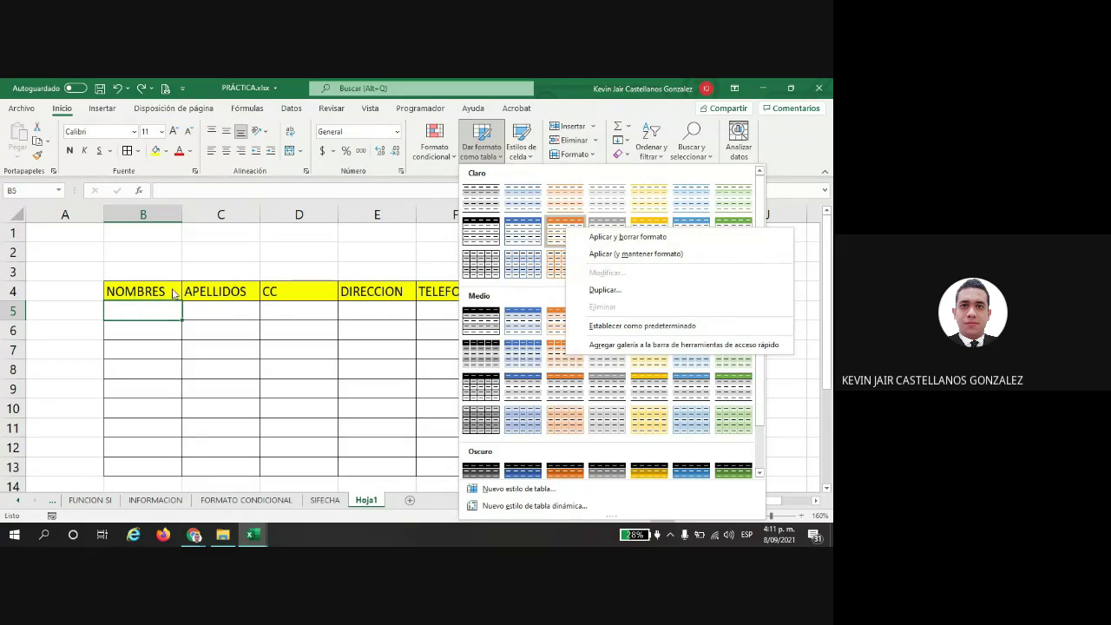
left_click(634, 240)
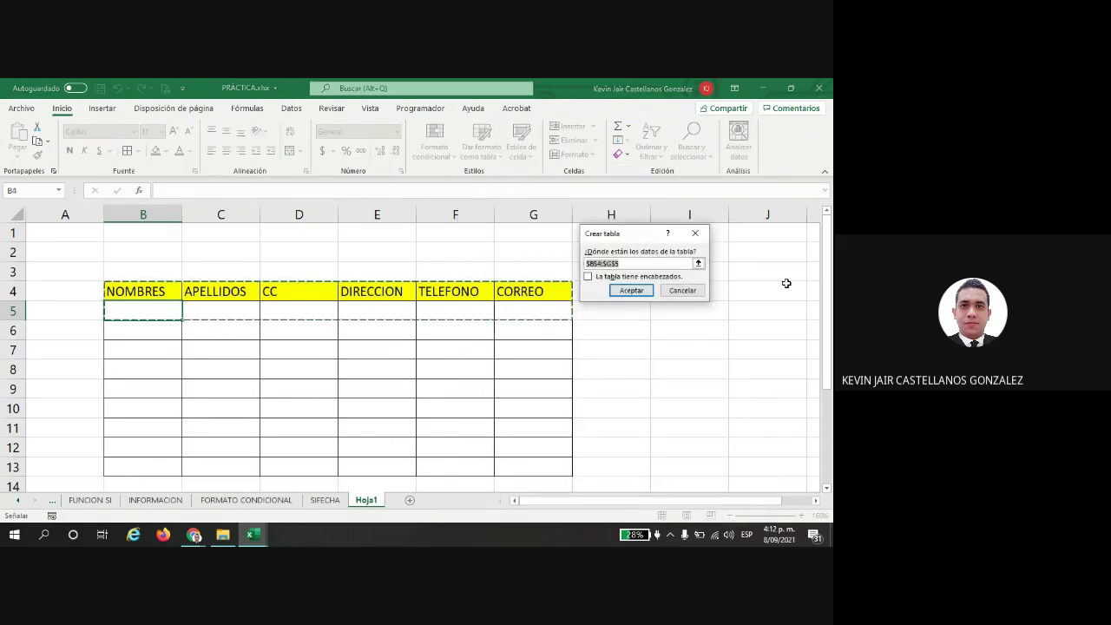
left_click_drag(141, 286, 523, 464)
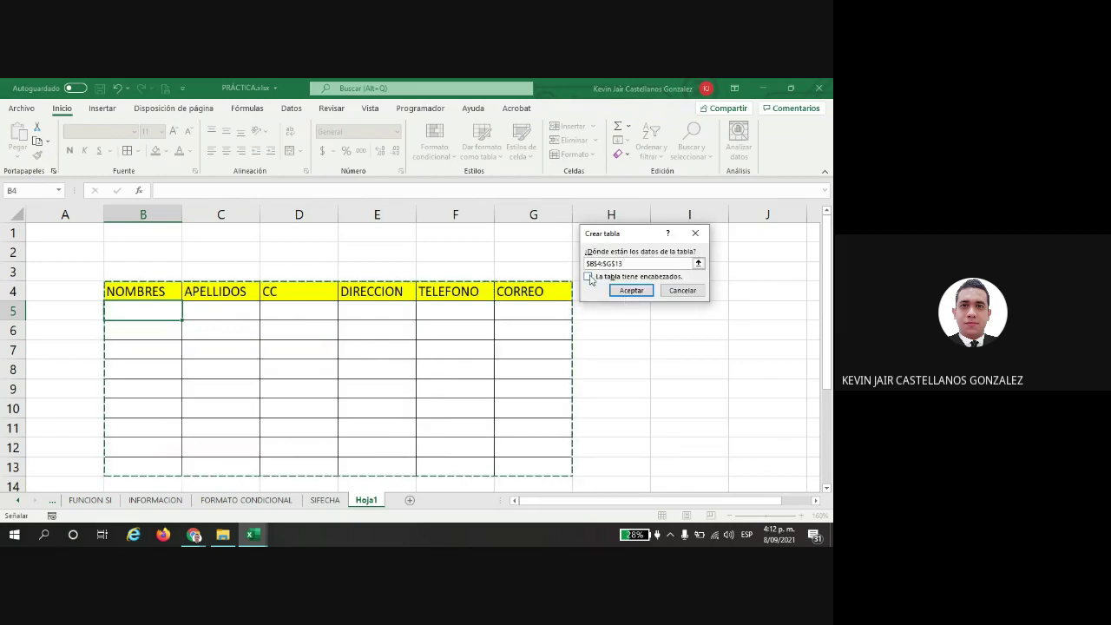
left_click(631, 290)
left_click(695, 369)
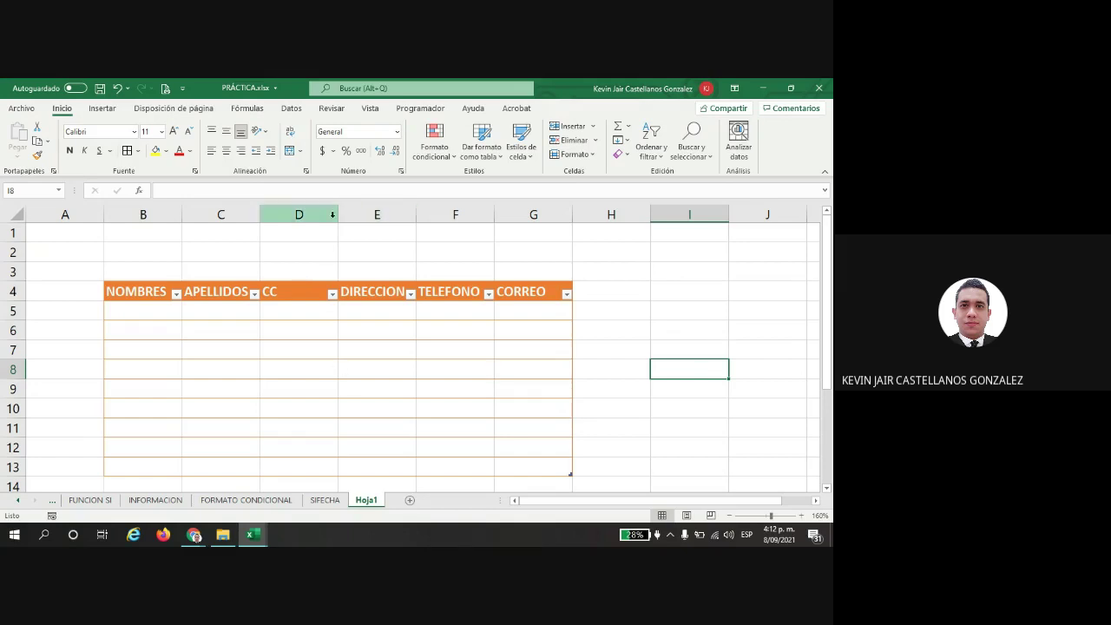
Step: Apply the blue style from the Diseño de tabla styles to Tabla6 on B4:G13
left_click(275, 338)
scroll(293, 347, "down", 2)
scroll(350, 370, "up", 2)
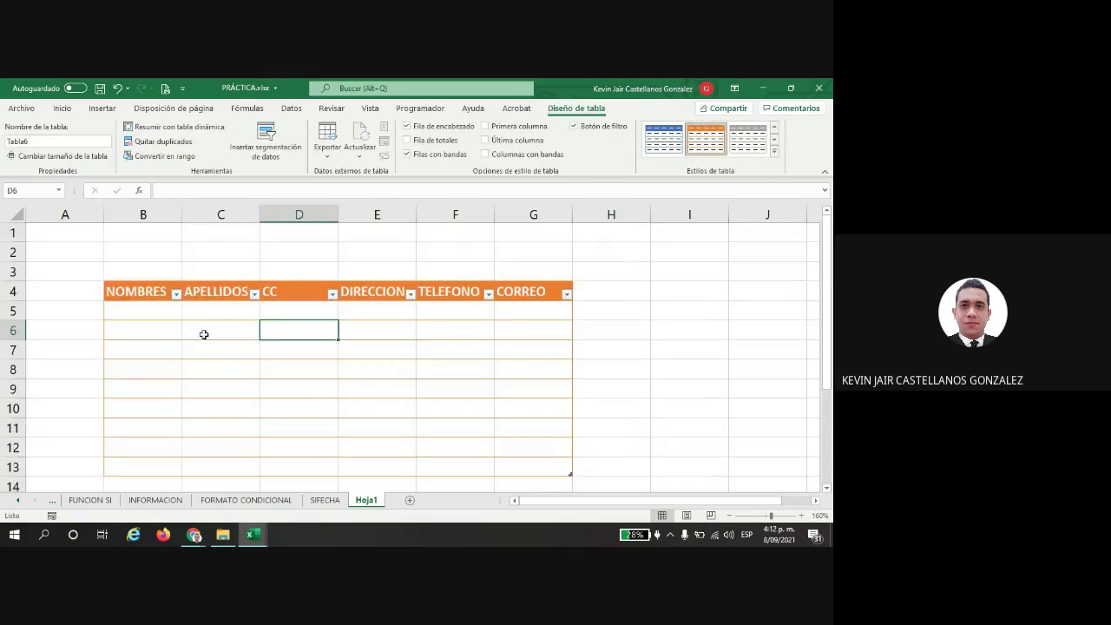
left_click(227, 305)
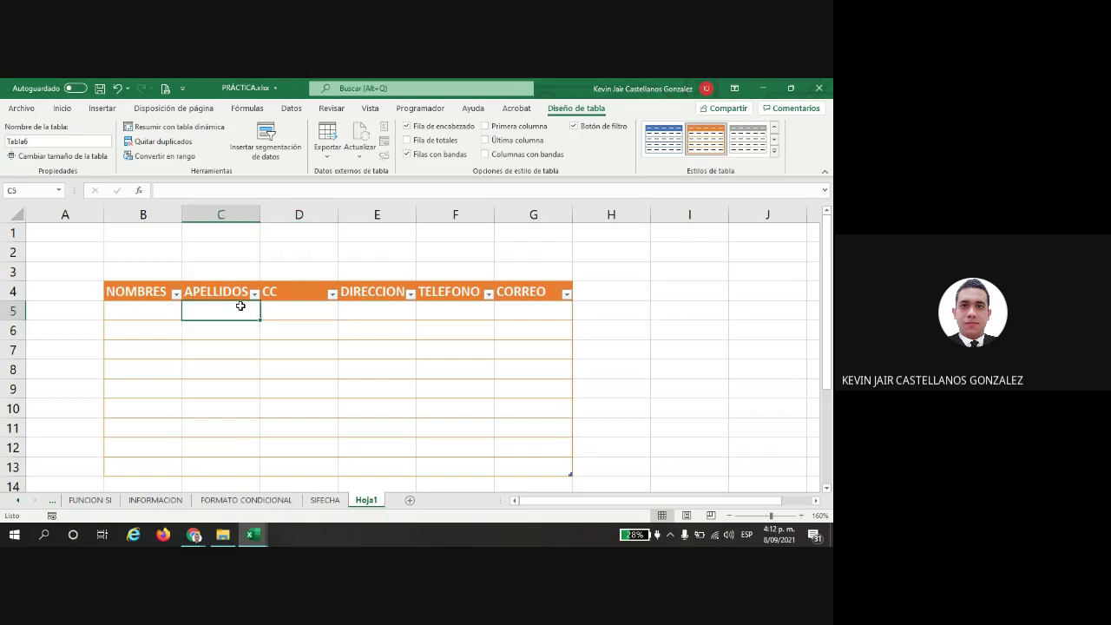
left_click_drag(326, 306, 404, 305)
left_click(427, 306)
left_click(514, 308)
left_click(542, 389)
left_click(537, 441)
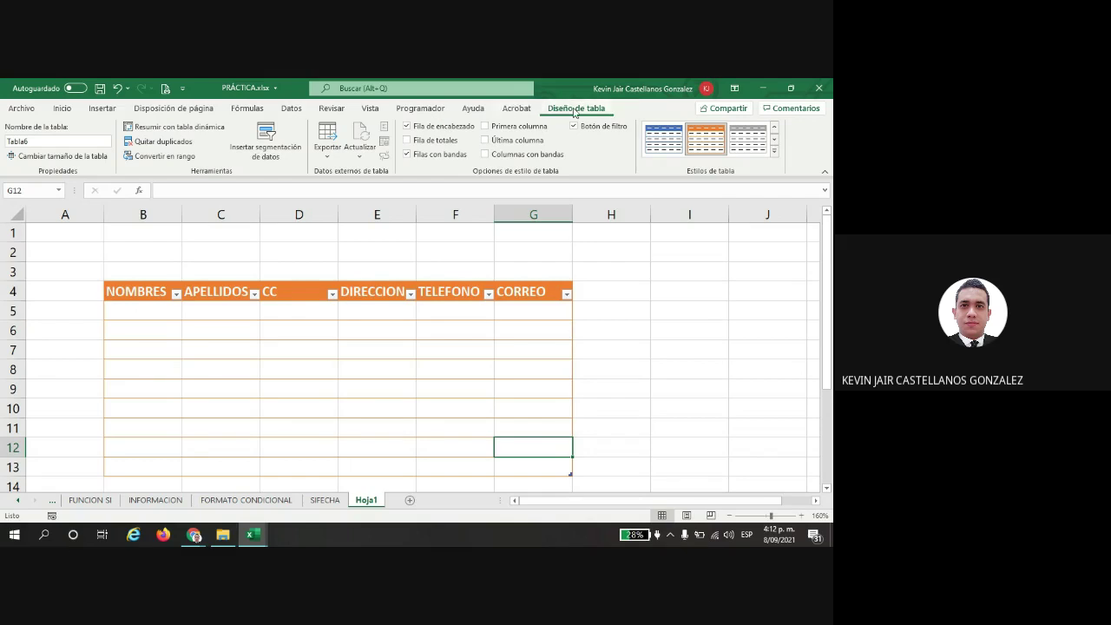
left_click(680, 141)
left_click(712, 143)
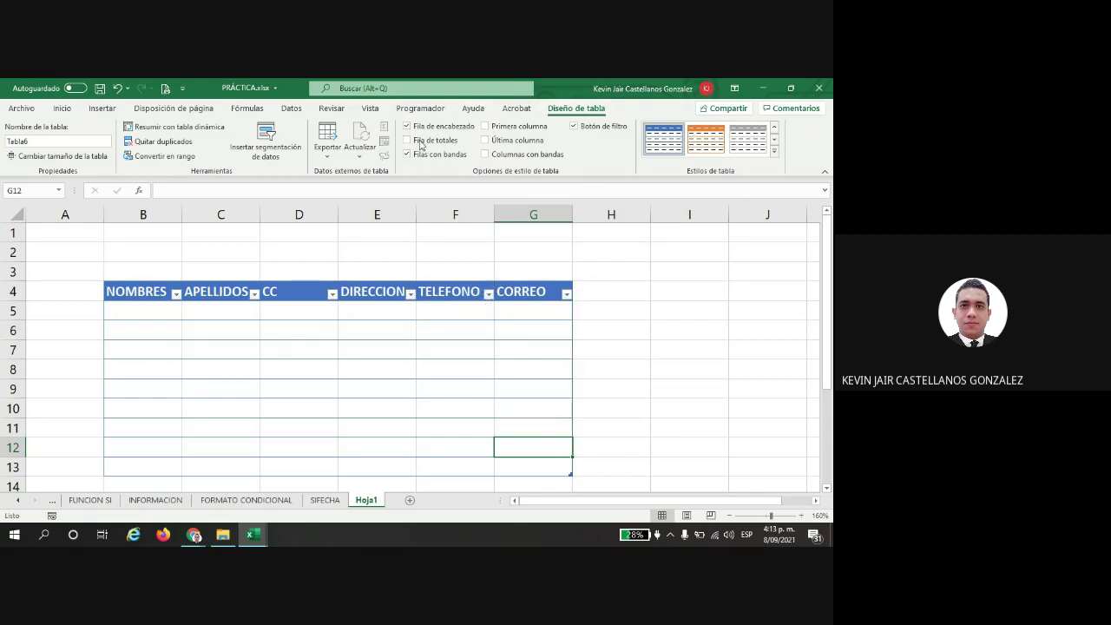
Step: Turn off the header filter arrows on Tabla6
left_click(573, 126)
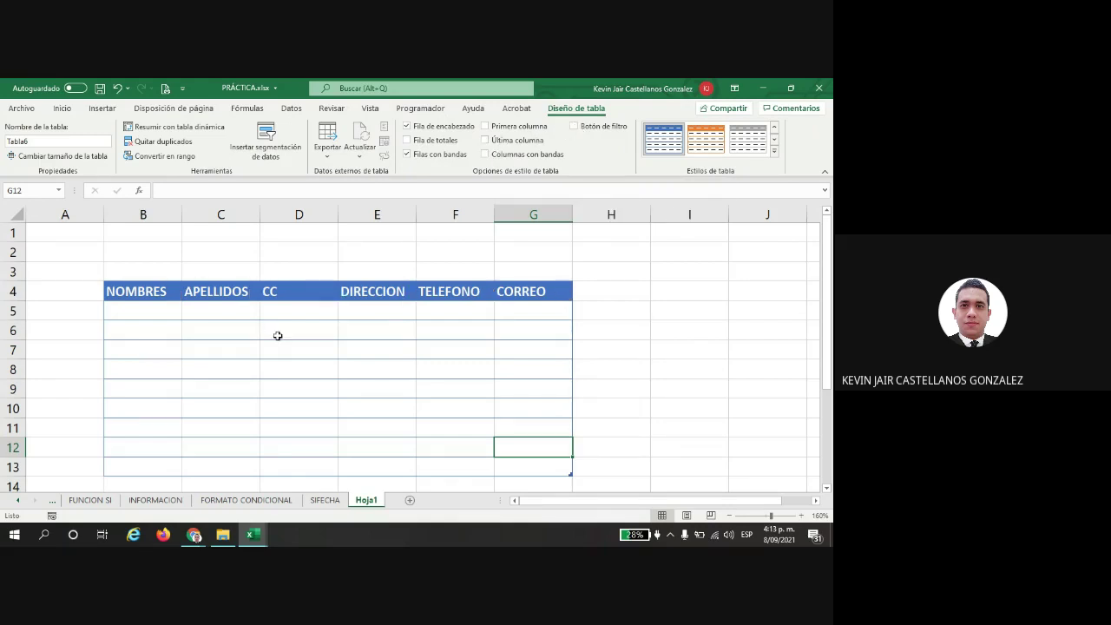
left_click(573, 126)
left_click(573, 127)
Step: Apply all borders to the range A15:H18
scroll(350, 349, "down", 2)
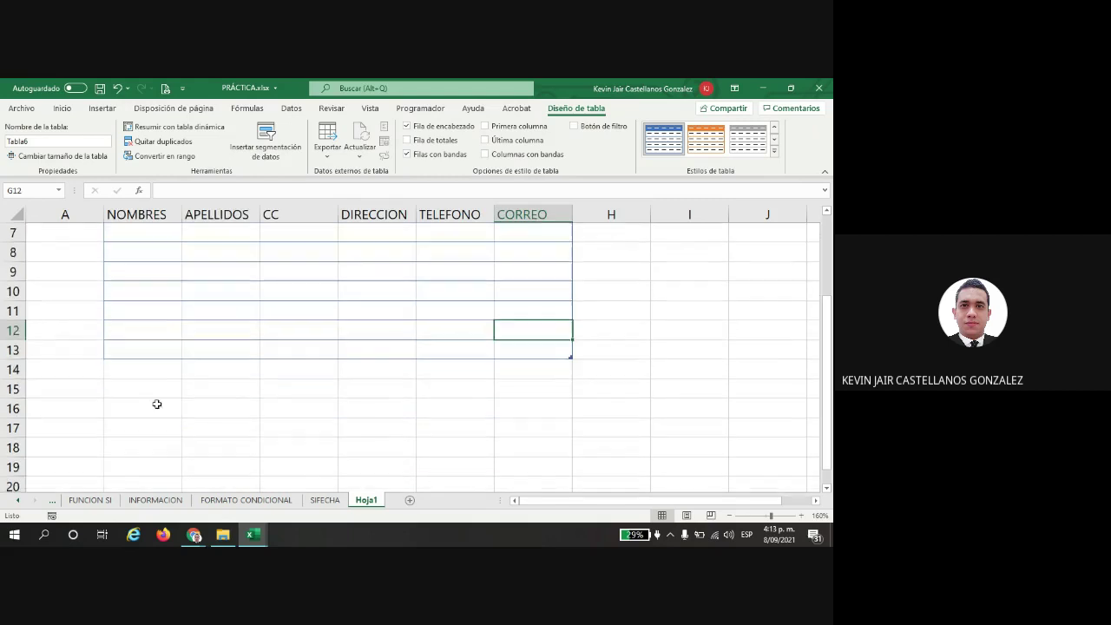
left_click_drag(86, 395, 611, 438)
left_click(126, 150)
left_click(42, 390)
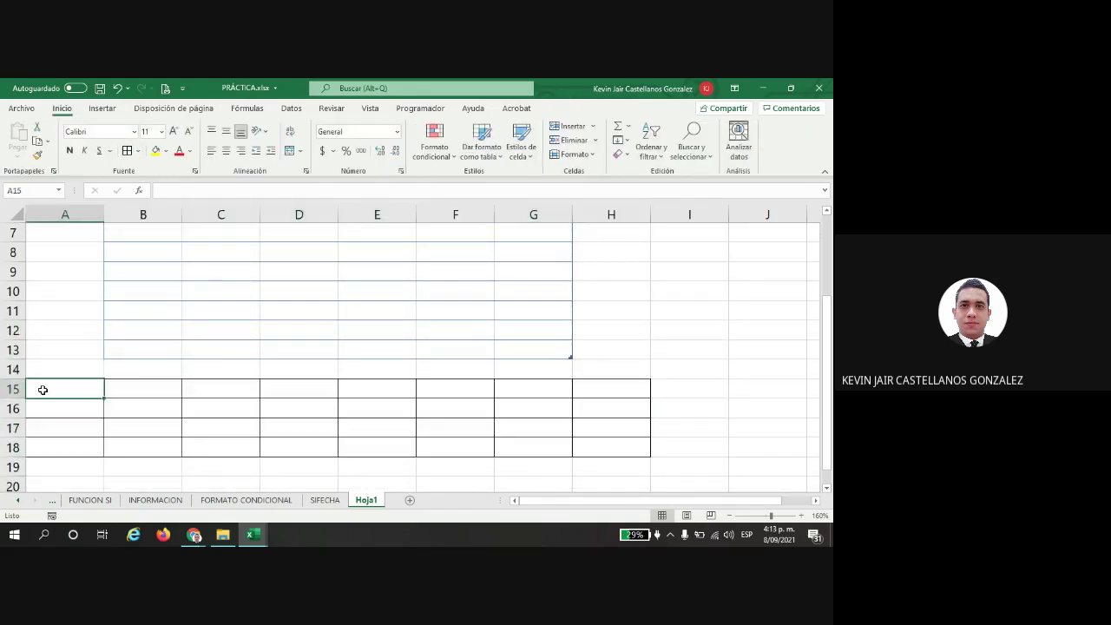
Step: Enter 1 and 2 in A15:B15 and fill the series to 8 across H15
type("1")
key("Tab")
type("2")
key("Tab")
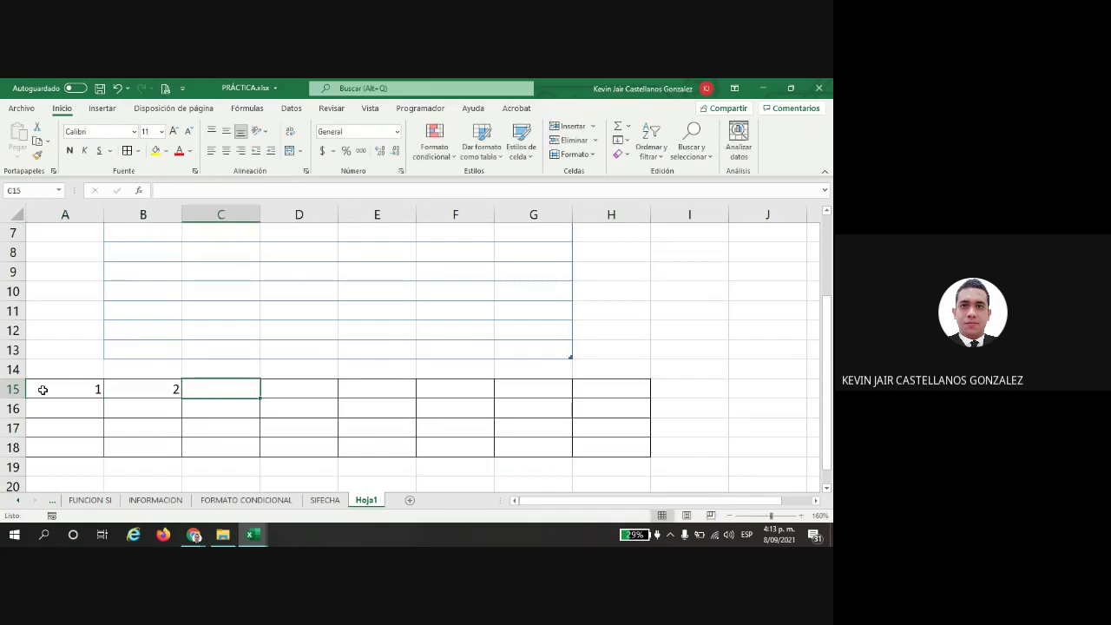
left_click_drag(101, 393, 646, 390)
left_click(696, 327)
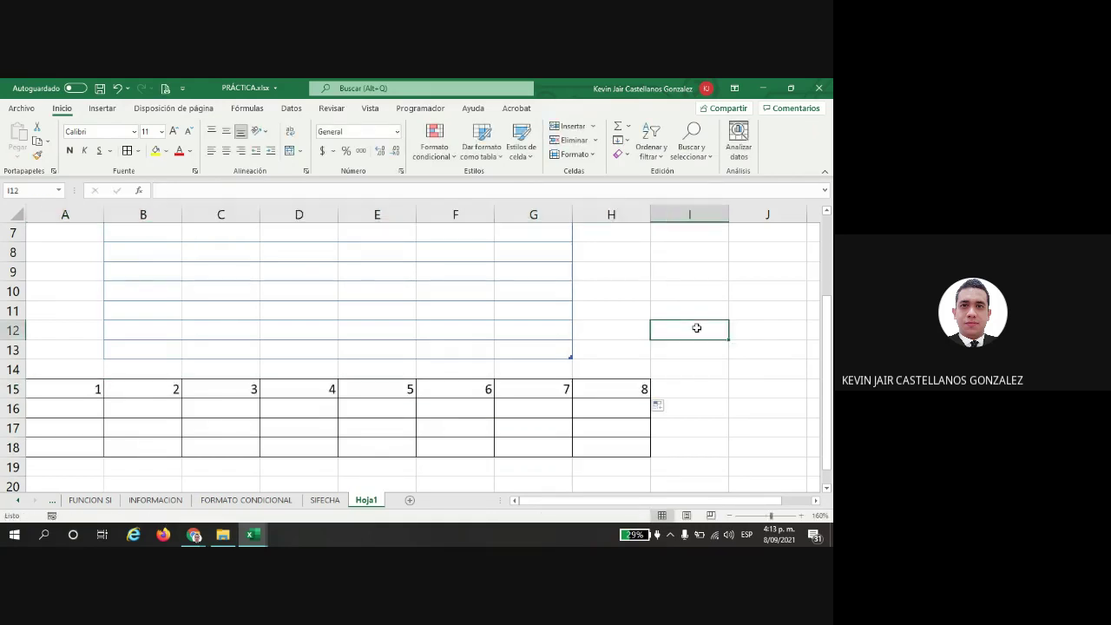
Step: Review column E's options without deleting, then select E15:E18 below the table
scroll(390, 355, "up", 2)
left_click(372, 322)
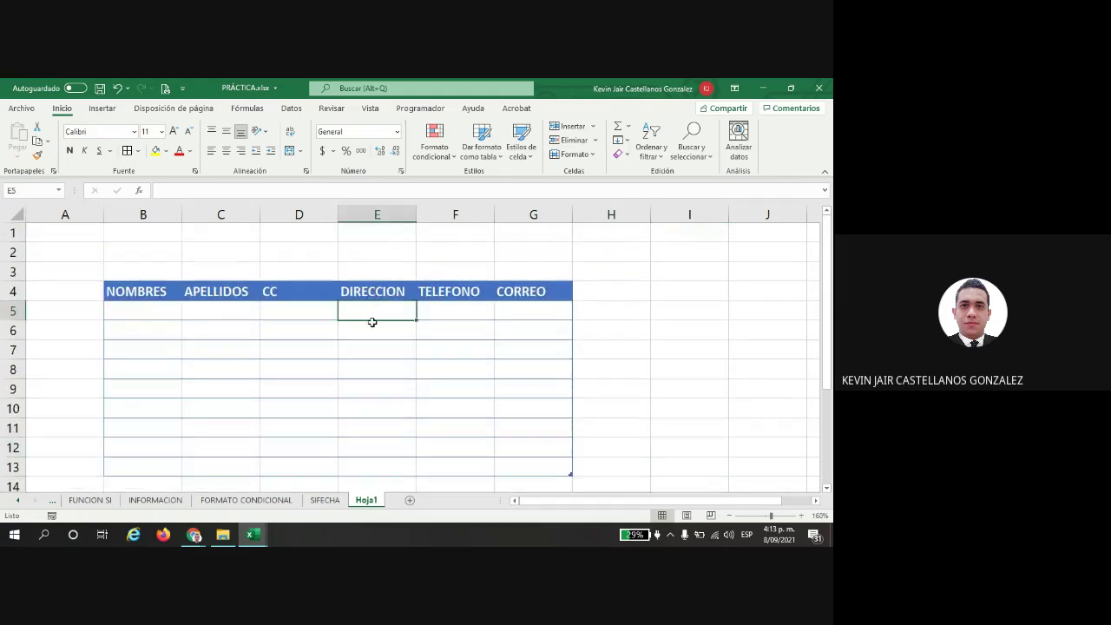
left_click_drag(372, 322, 373, 461)
scroll(374, 452, "down", 2)
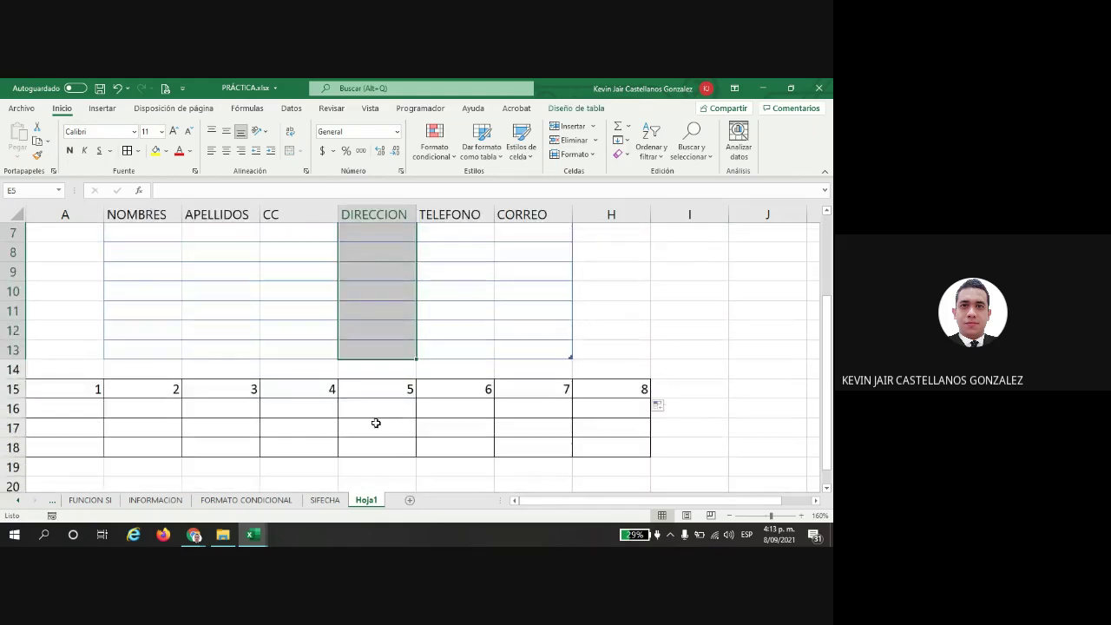
scroll(376, 422, "up", 2)
left_click(375, 214)
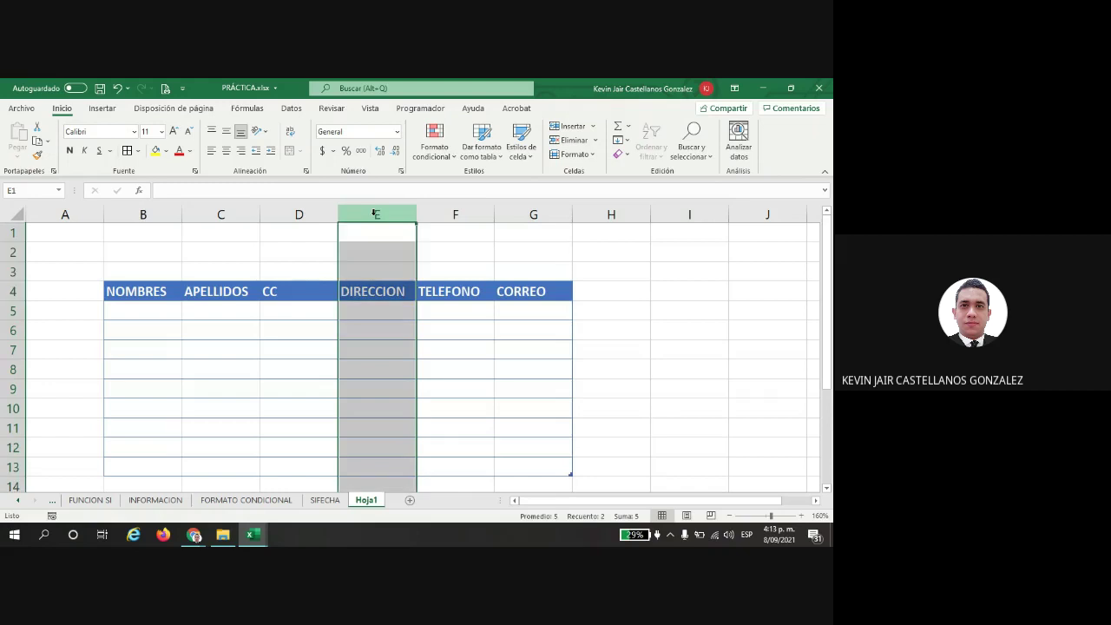
right_click(376, 214)
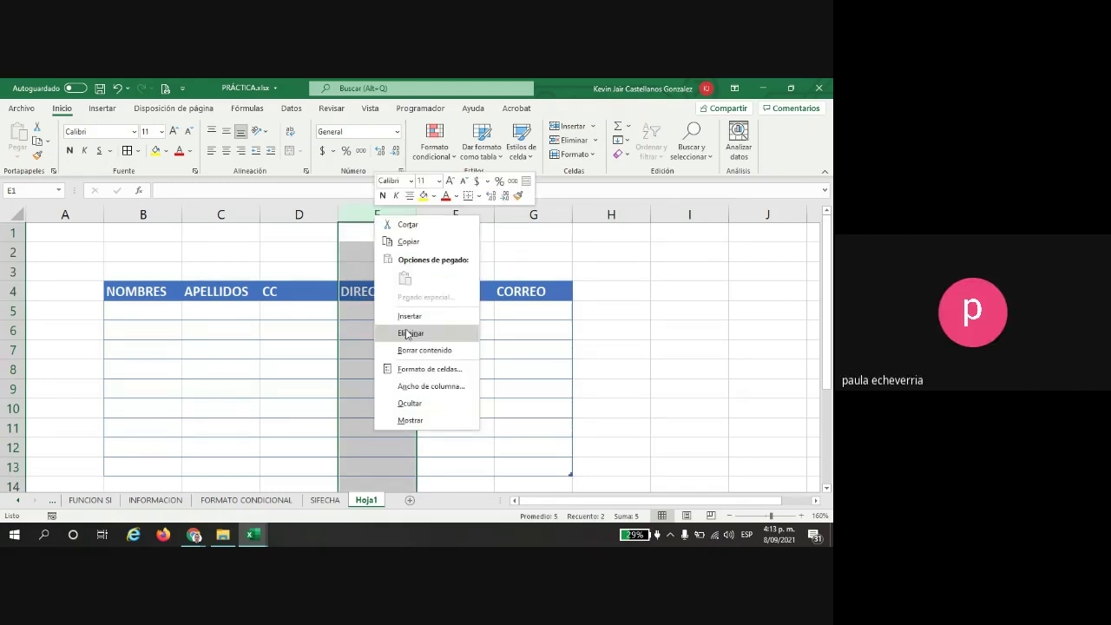
left_click(533, 322)
scroll(400, 347, "down", 3)
left_click_drag(378, 333, 372, 376)
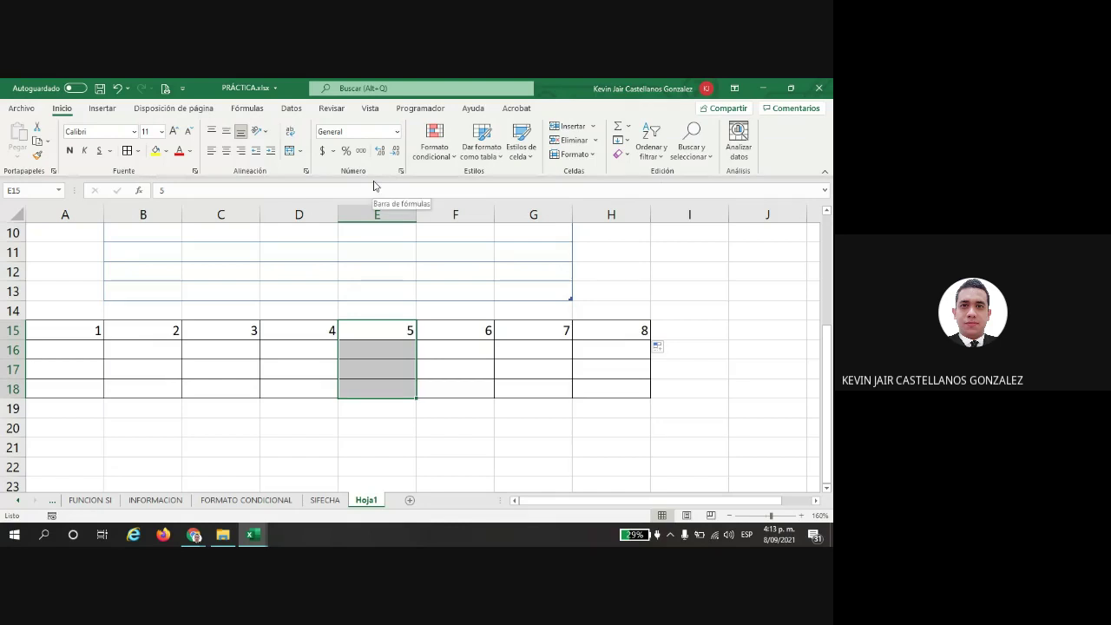
scroll(340, 260, "up", 2)
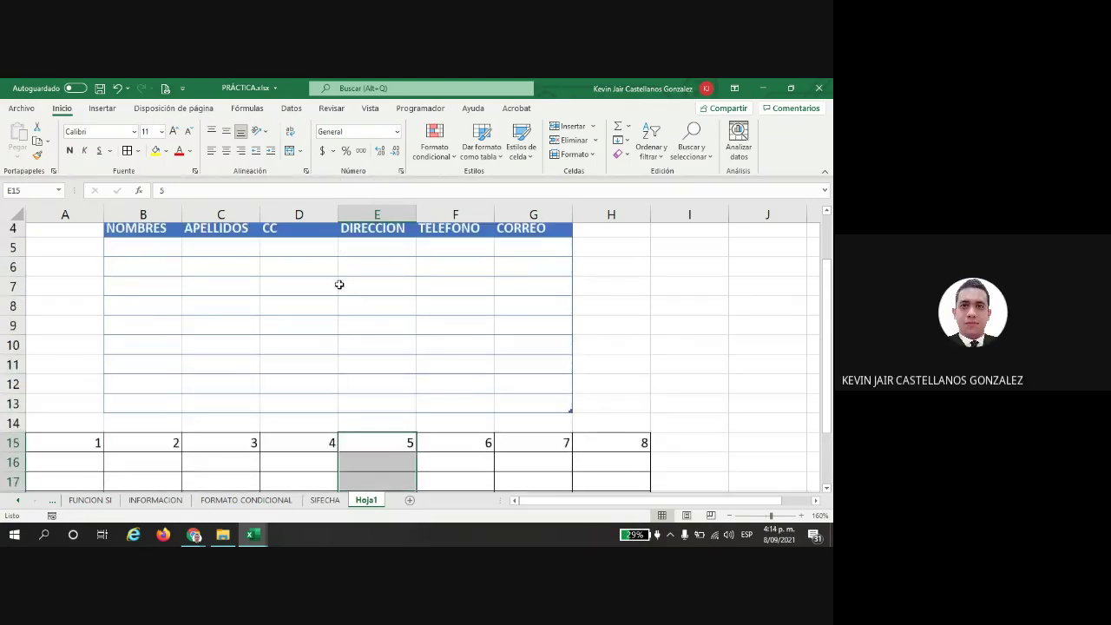
left_click(350, 286)
left_click(376, 272)
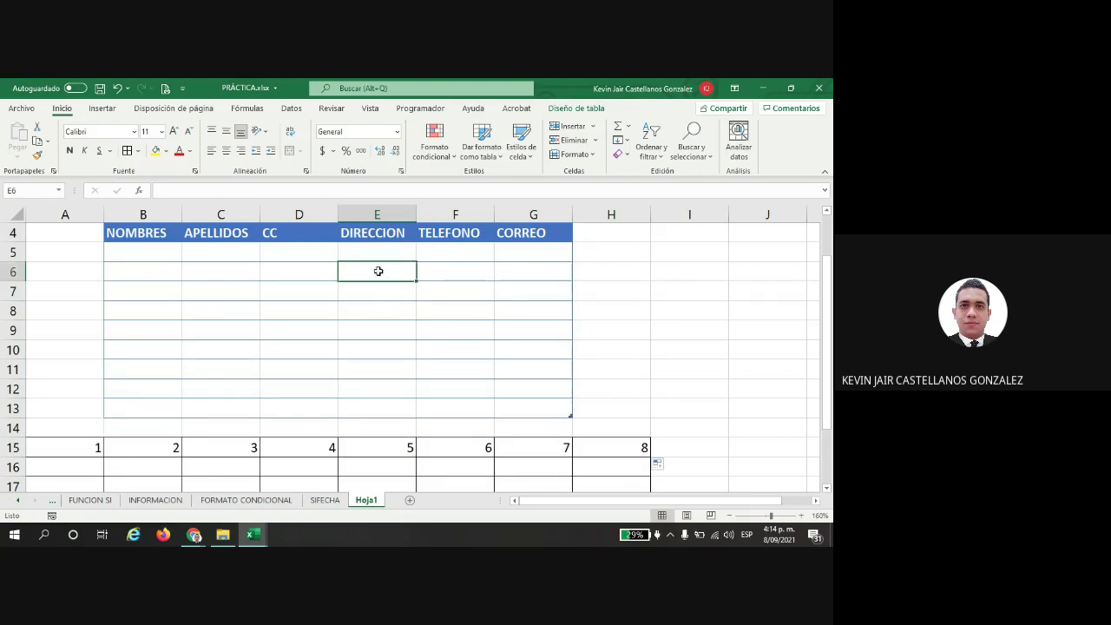
right_click(379, 275)
mouse_move(430, 303)
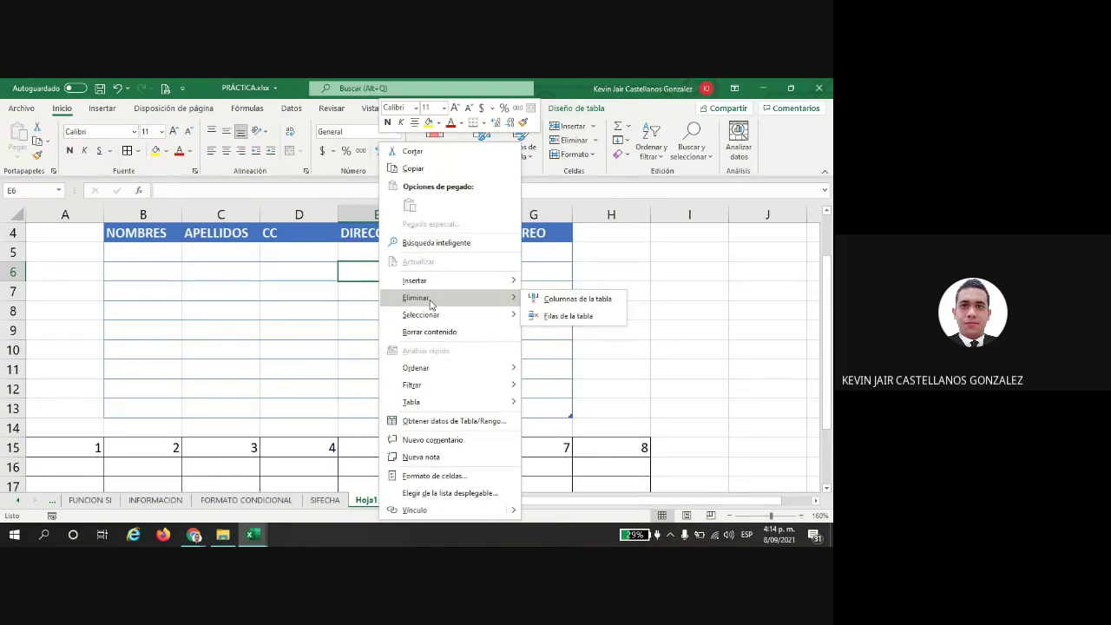
left_click(574, 302)
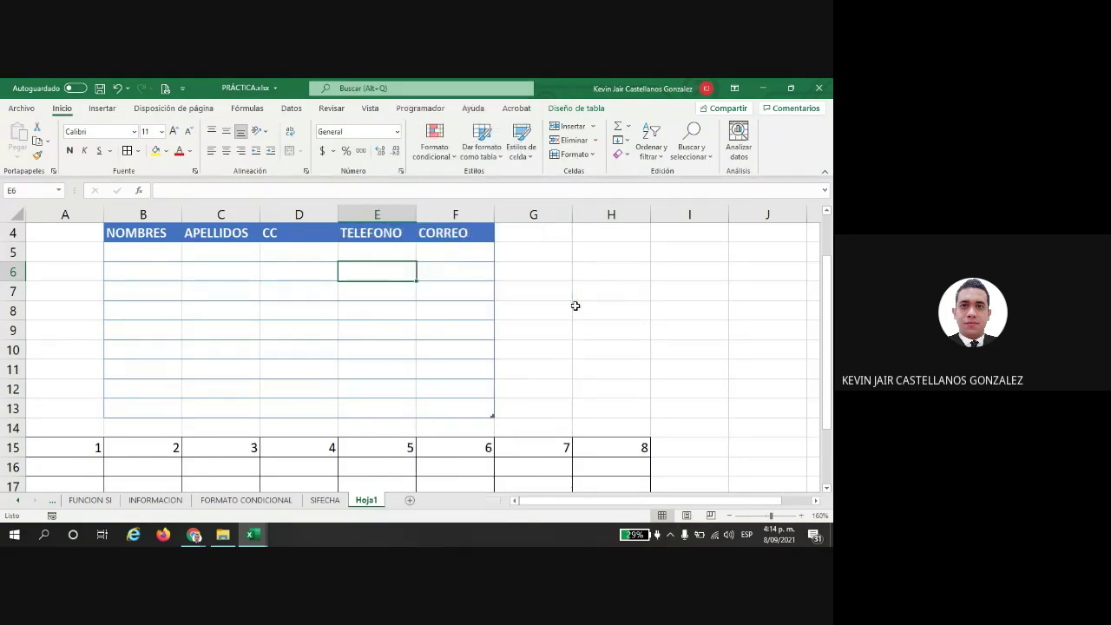
scroll(392, 392, "down", 1)
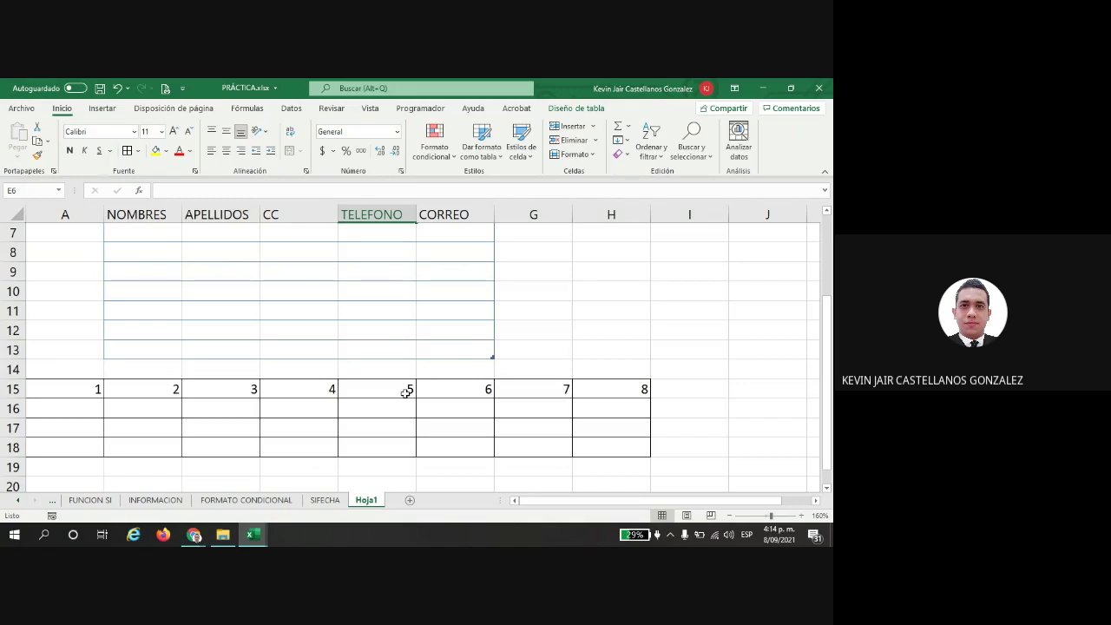
key("ctrl+z")
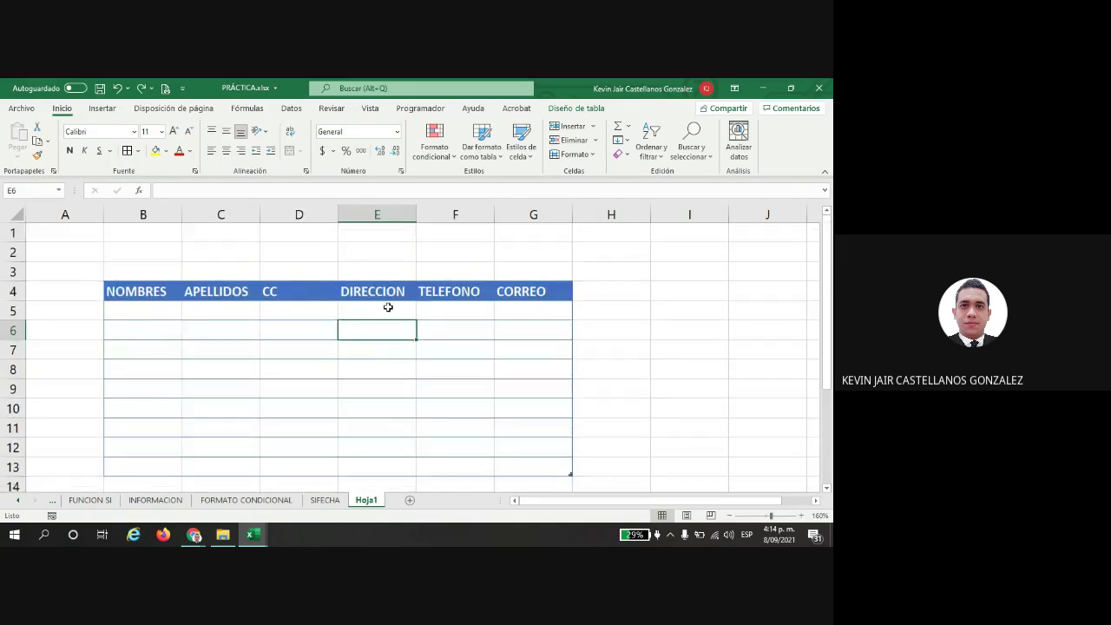
left_click_drag(381, 307, 385, 461)
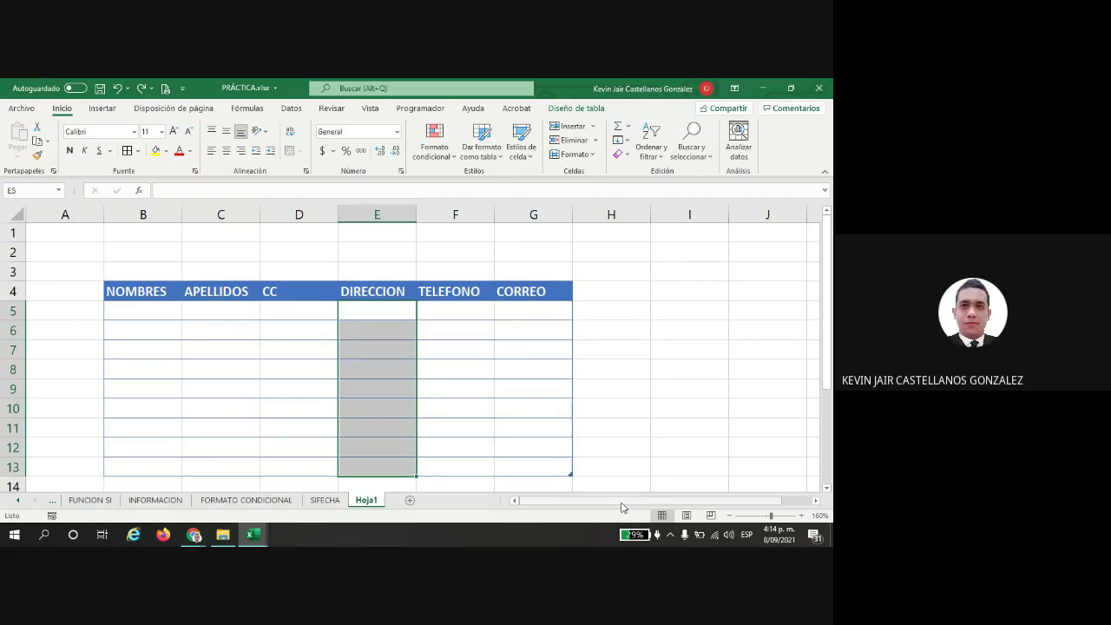
right_click(377, 355)
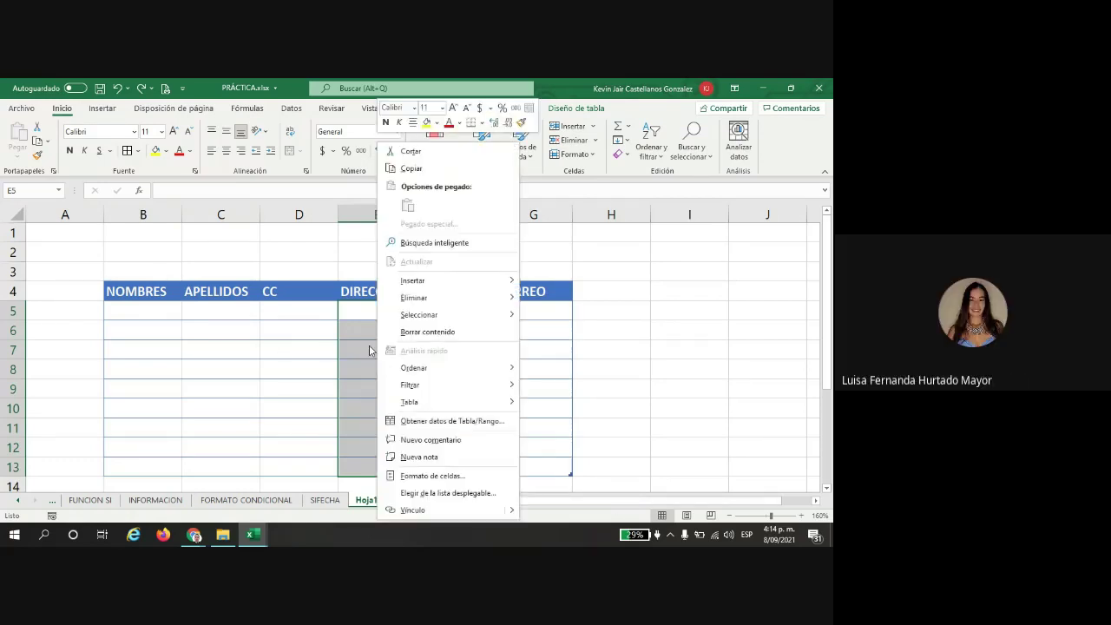
left_click(368, 350)
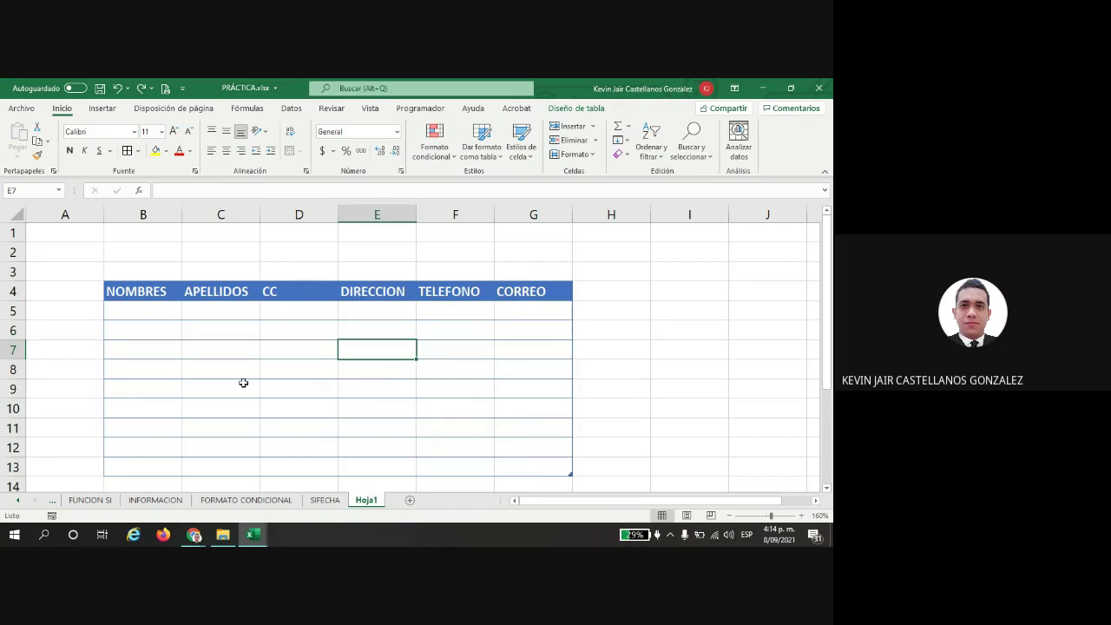
right_click(357, 342)
mouse_move(402, 304)
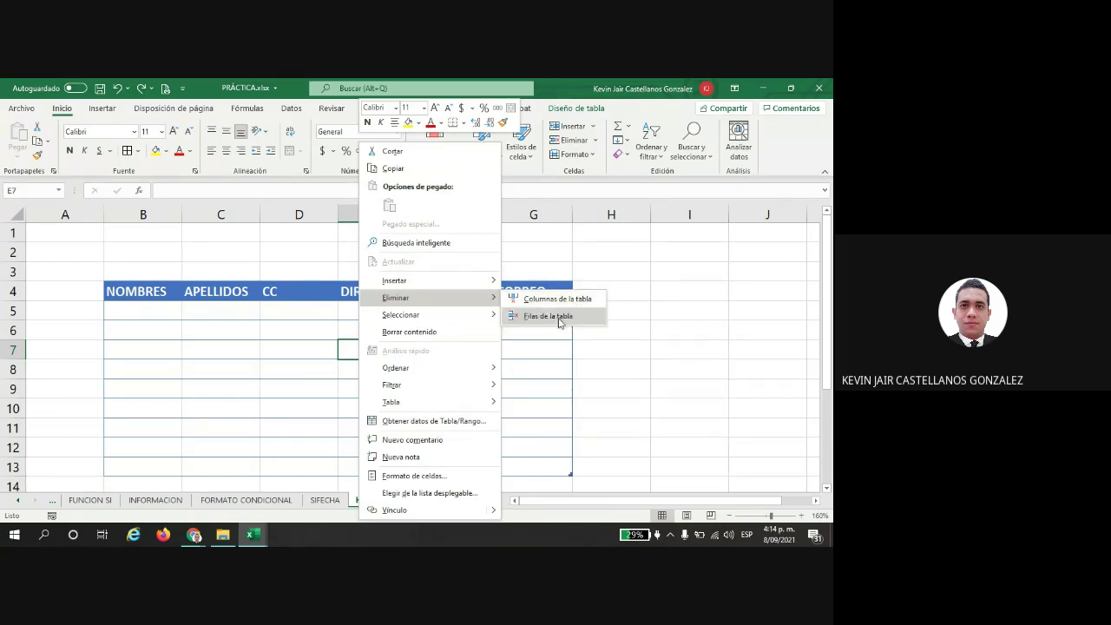
left_click(549, 316)
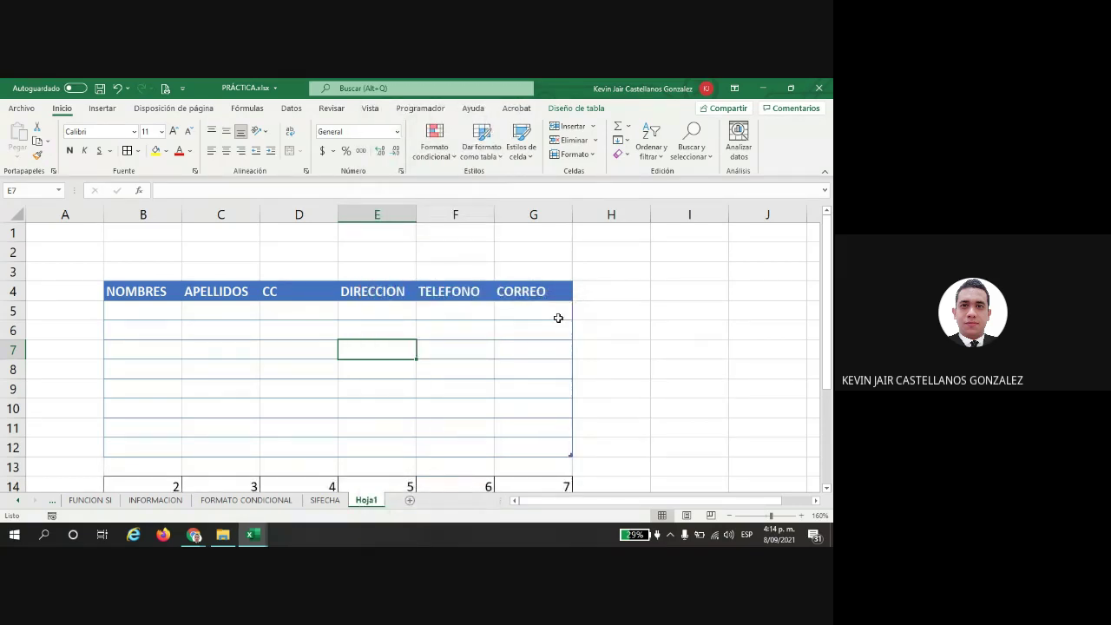
right_click(354, 348)
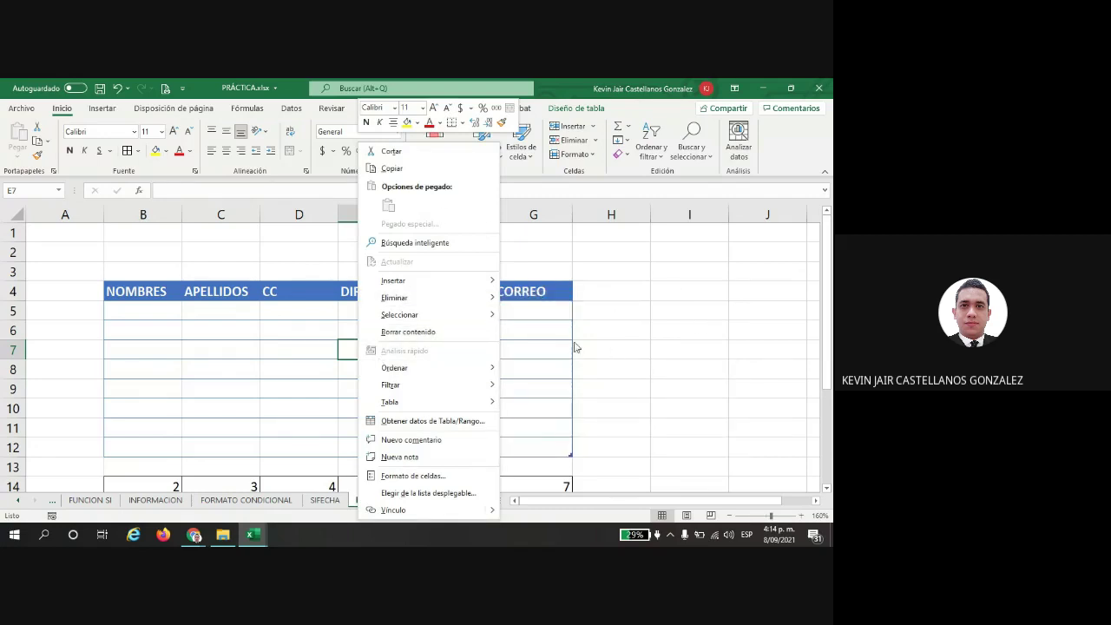
key("Escape")
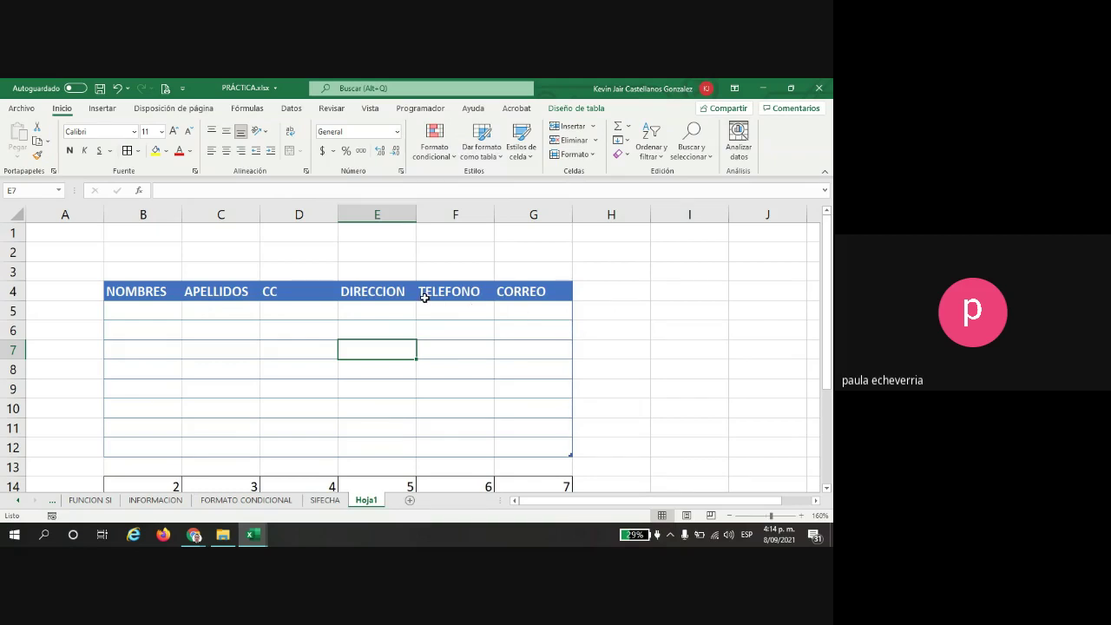
right_click(378, 330)
mouse_move(441, 299)
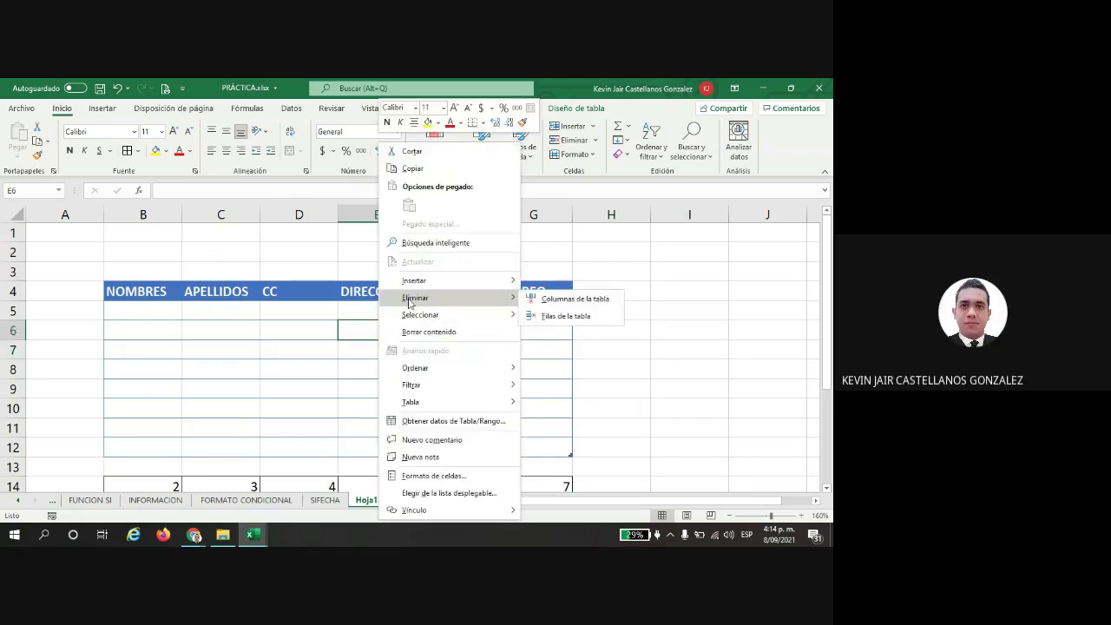
left_click(552, 300)
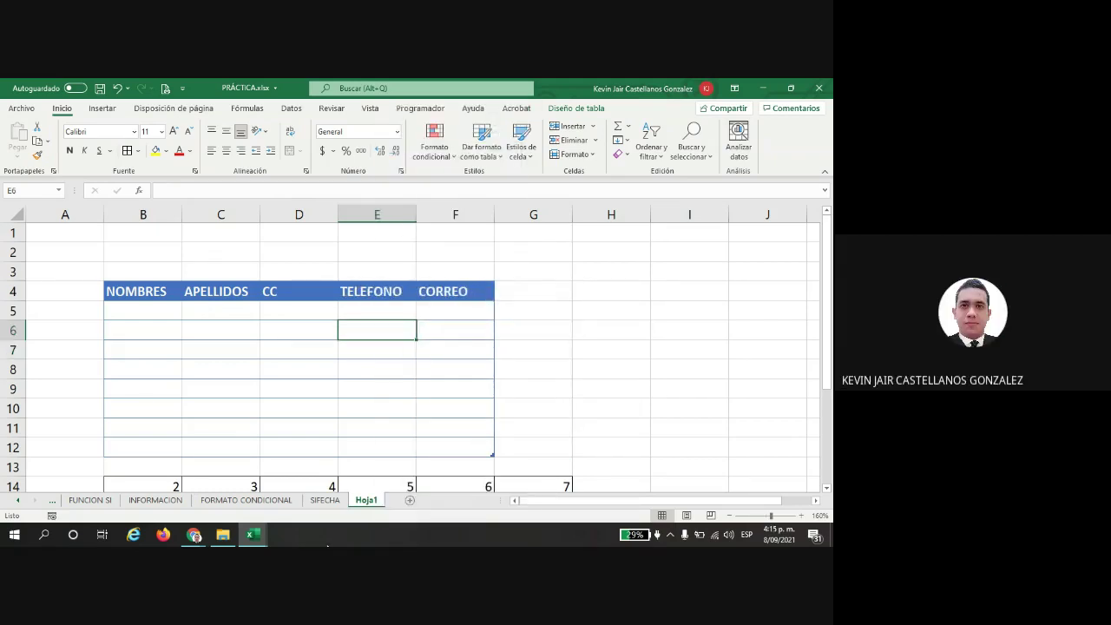
right_click(369, 330)
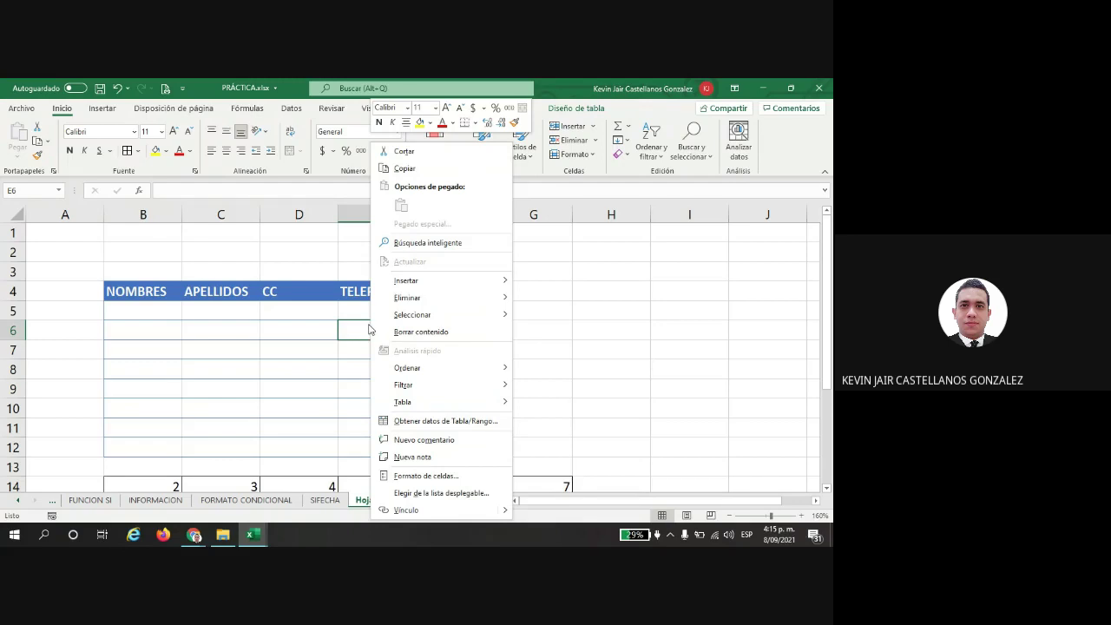
left_click(547, 314)
left_click(364, 223)
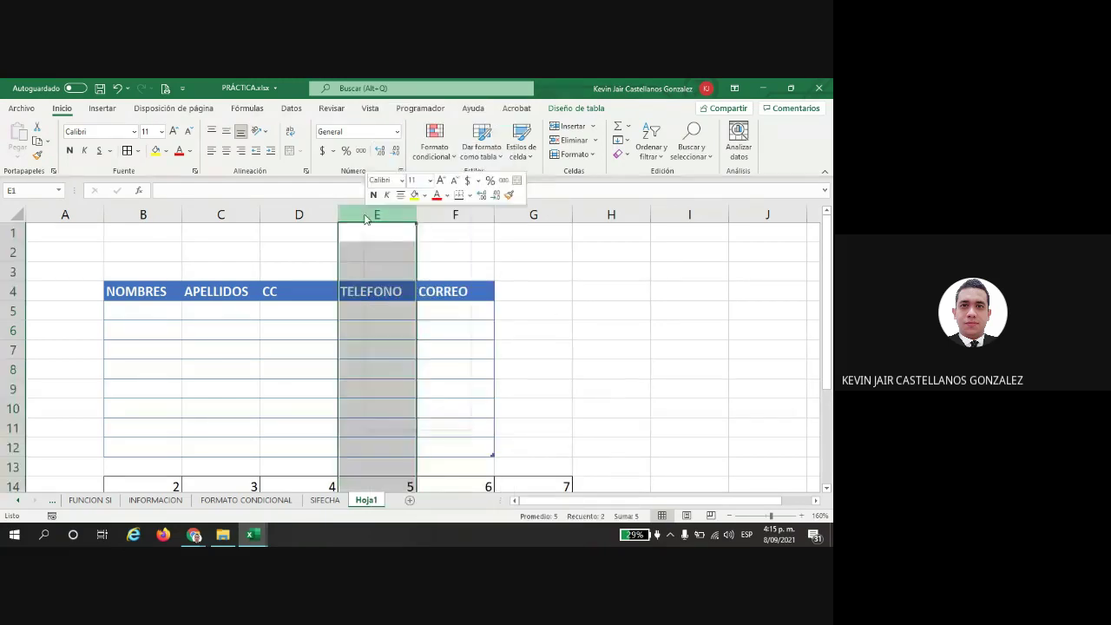
right_click(364, 219)
left_click(400, 403)
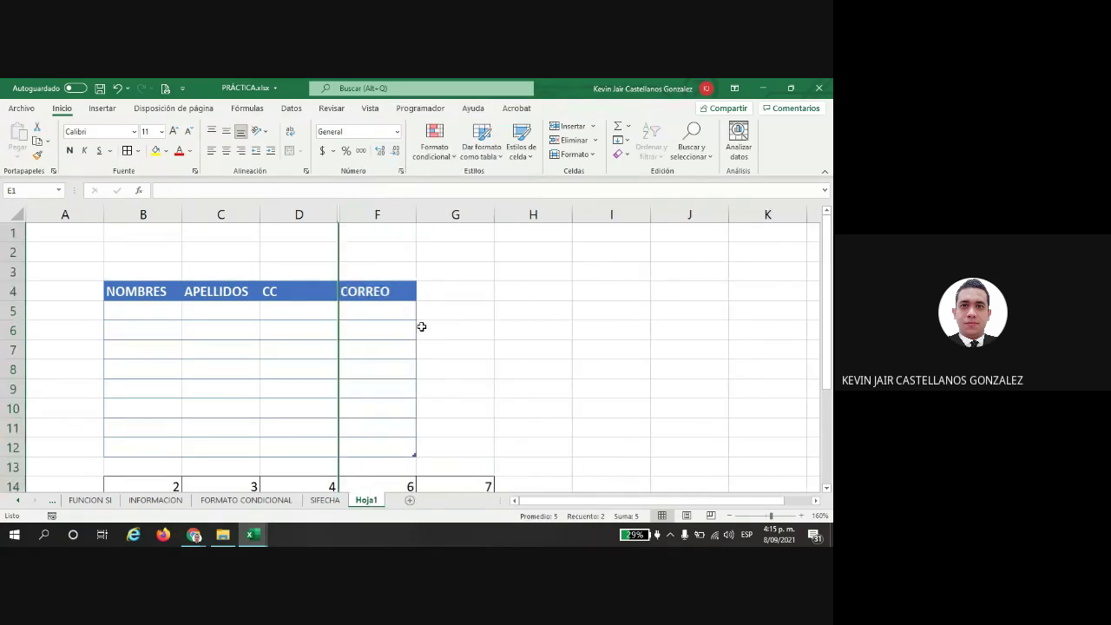
scroll(385, 298, "down", 2)
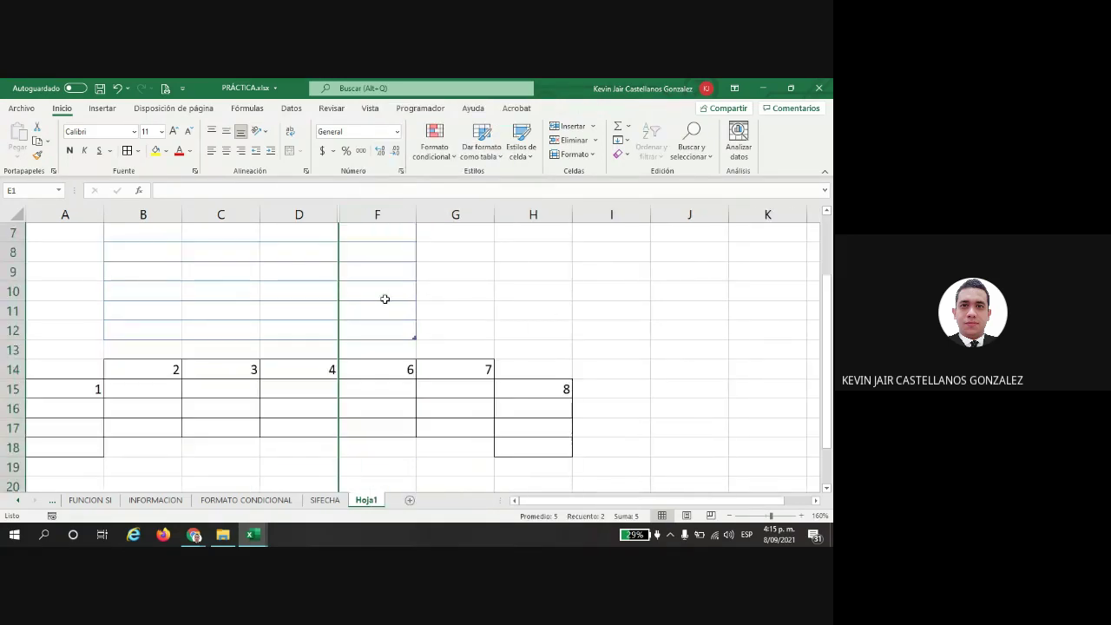
left_click(340, 368)
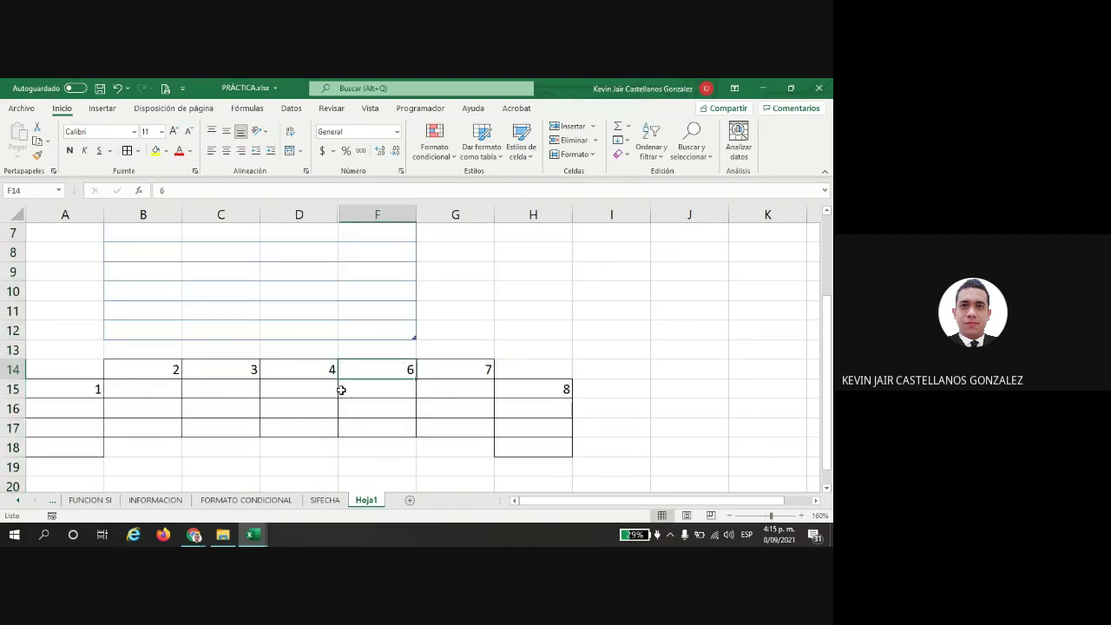
scroll(336, 397, "up", 2)
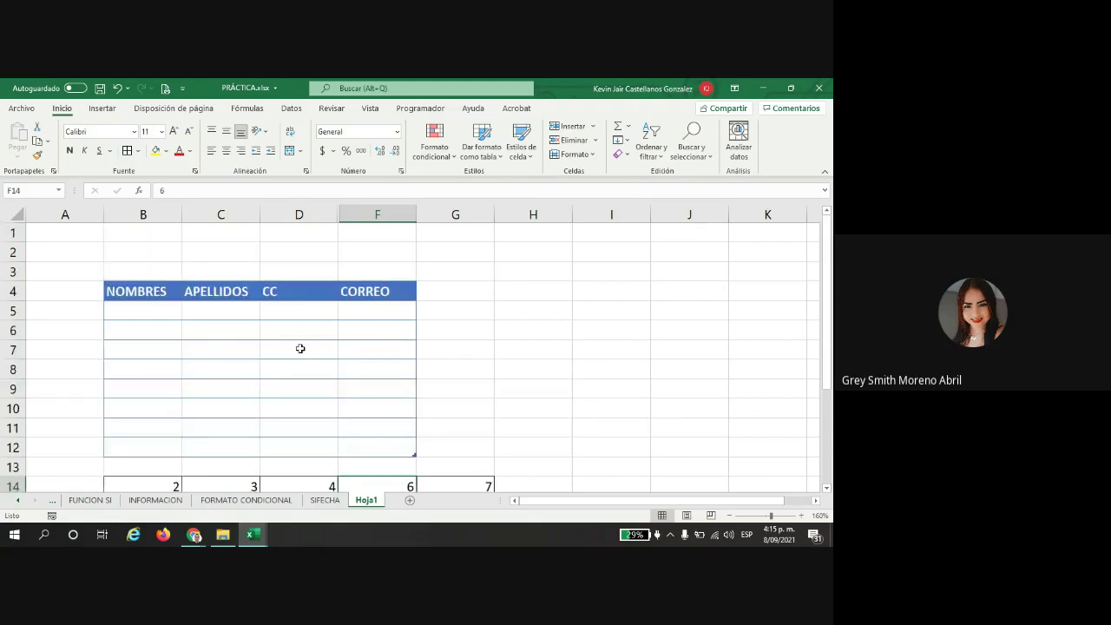
key("ctrl+z")
key("ctrl+z")
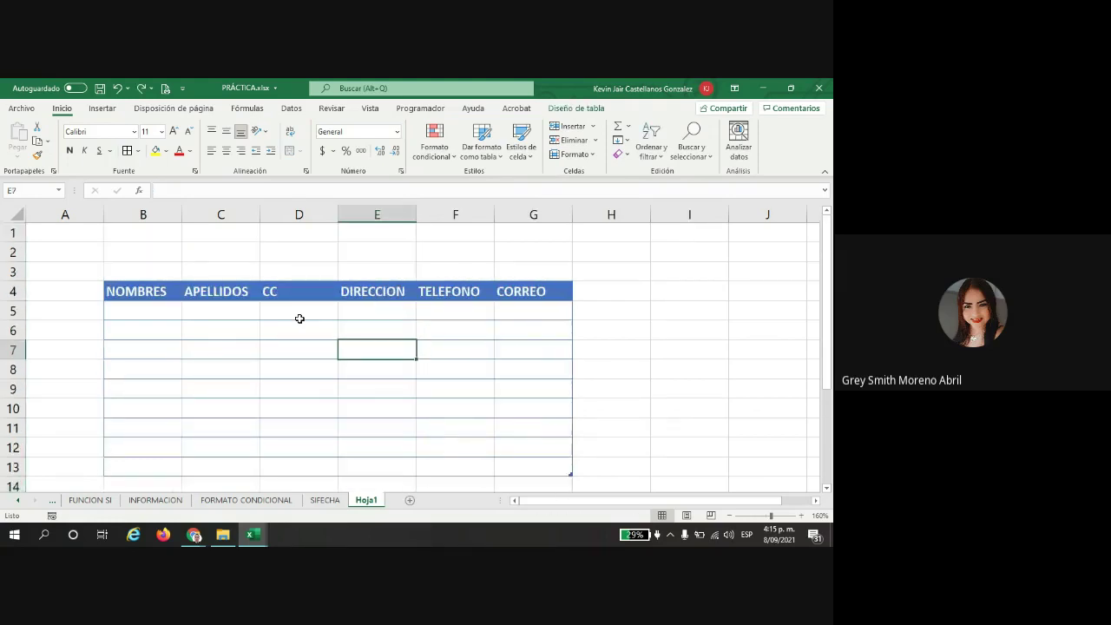
scroll(300, 319, "down", 1)
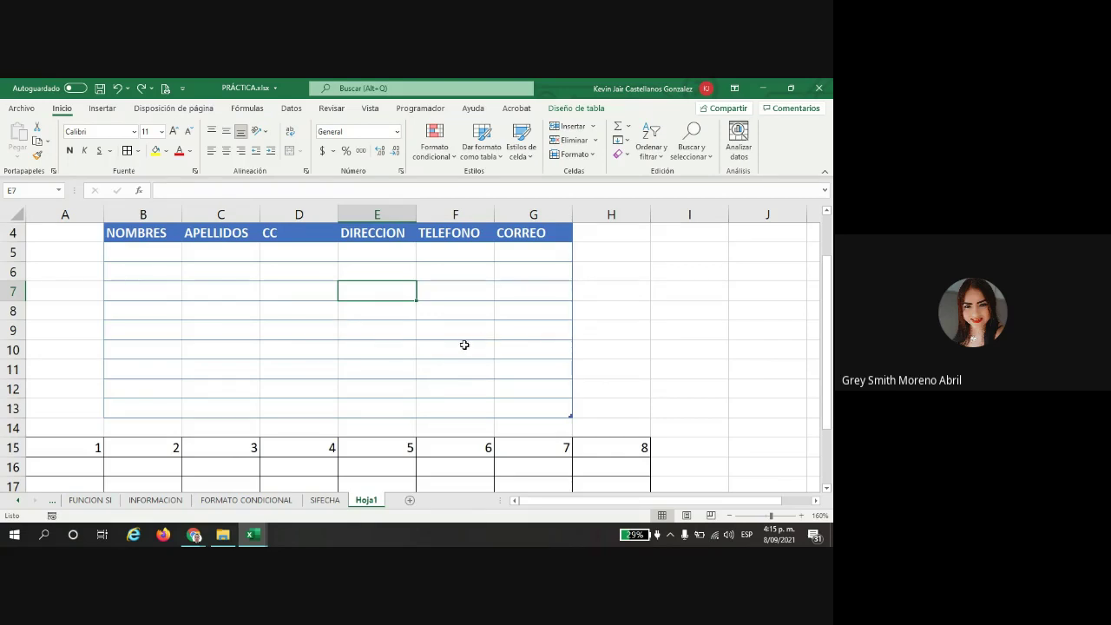
left_click(575, 112)
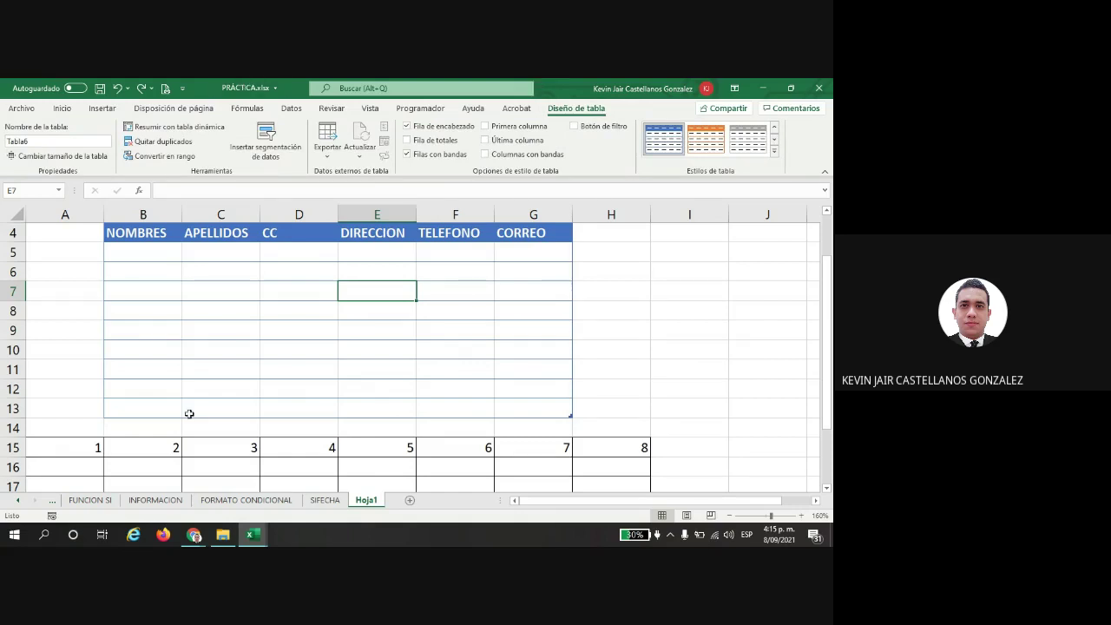
left_click(40, 140)
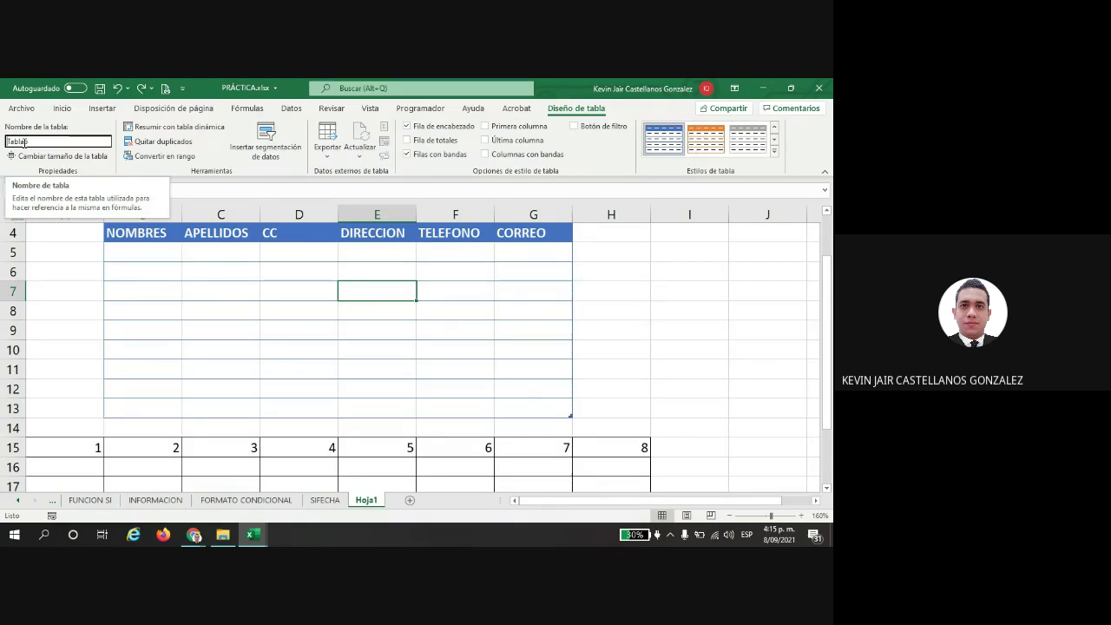
scroll(40, 384, "down", 2)
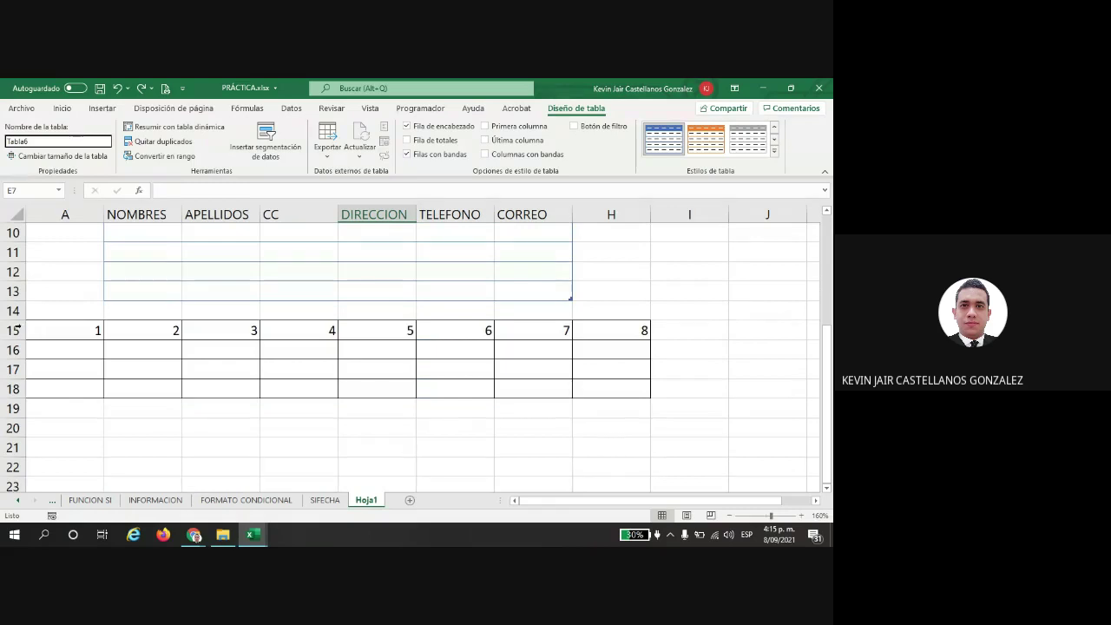
left_click_drag(13, 330, 13, 389)
Step: Delete the rows below the table holding the numbers 1–8
right_click(13, 389)
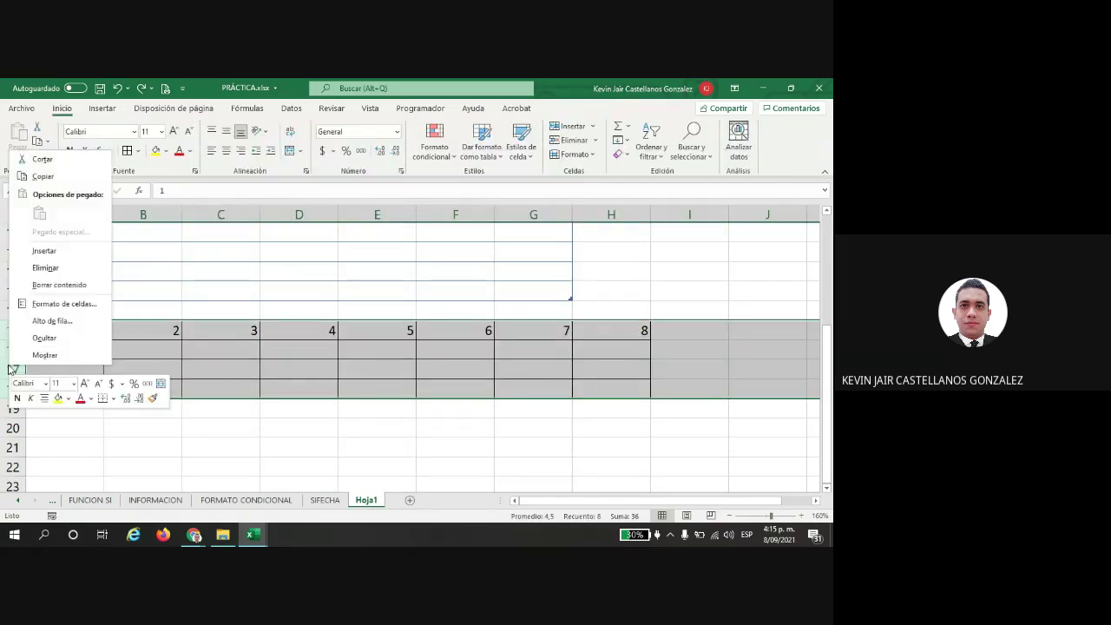
left_click(45, 268)
scroll(215, 347, "up", 3)
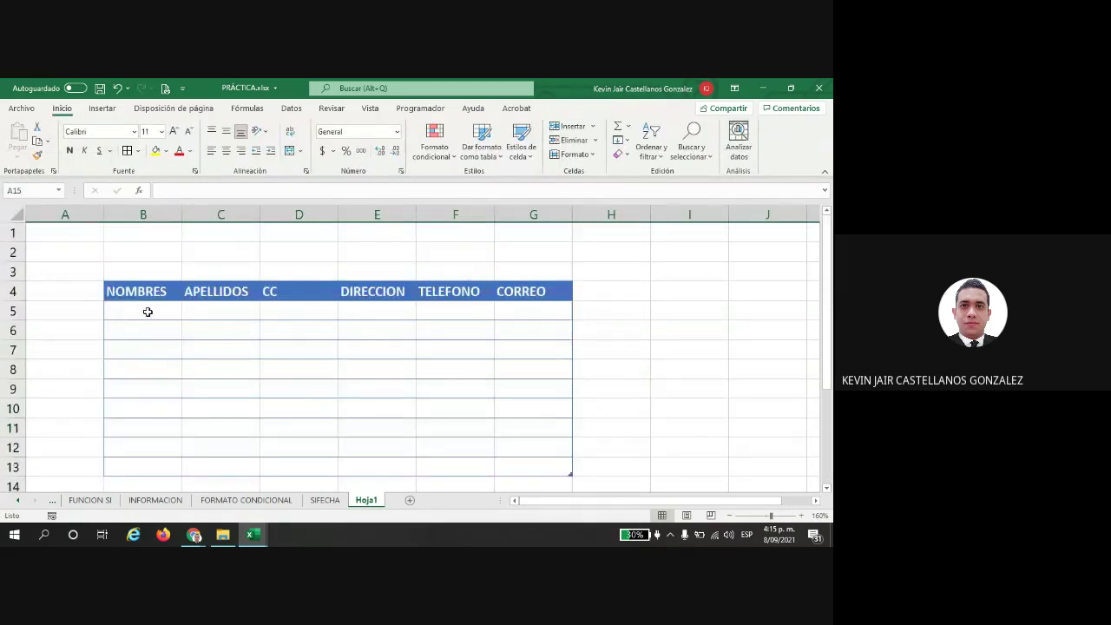
Step: Enter 1, 2, 3, 4, 65 and 5 down the NOMBRES column from B5
left_click(148, 311)
type("1")
key("Return")
type("2")
key("Return")
type("3")
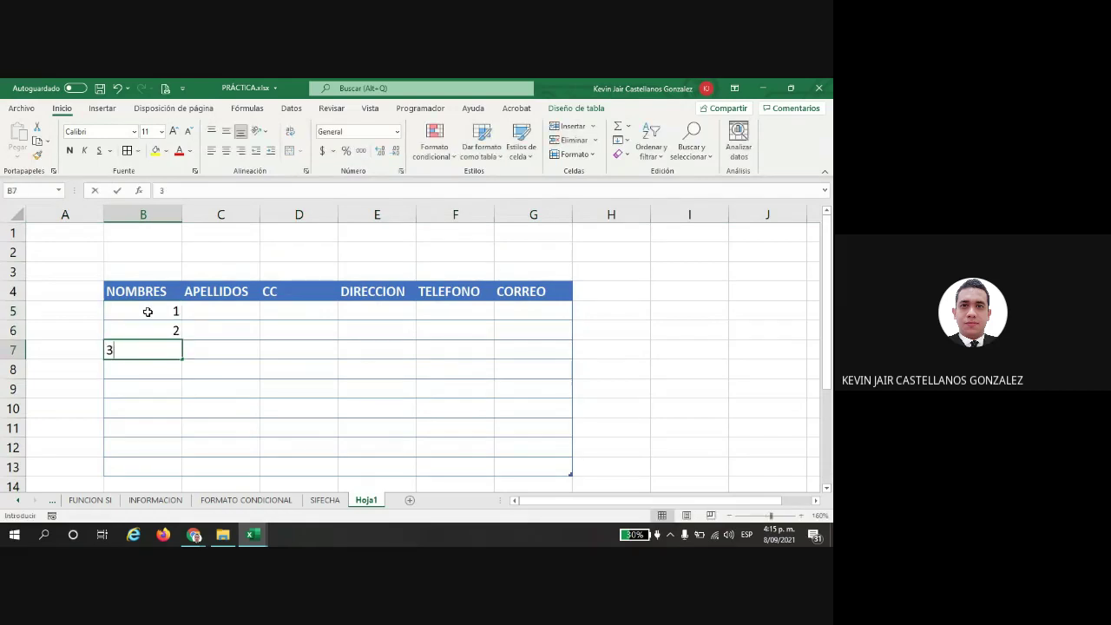
key("Return")
type("4 65")
key("Return")
type("5")
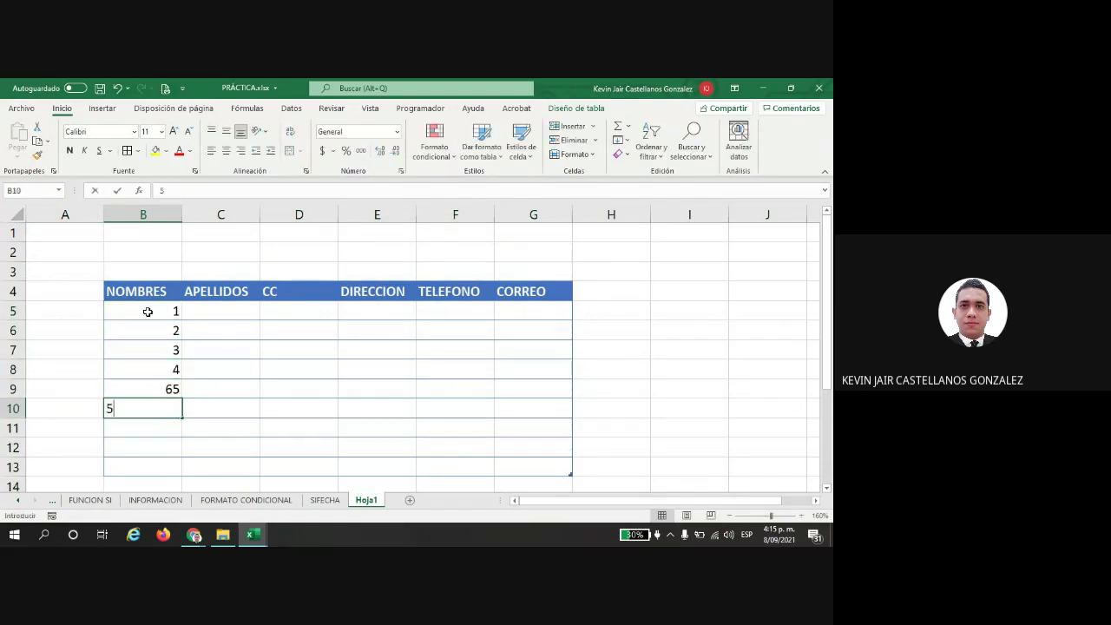
key("Return")
Step: Finish NOMBRES with 5, 2, 3 and 4 through cell B14
type("5")
key("Return")
type("2")
key("Return")
type("3")
key("Return")
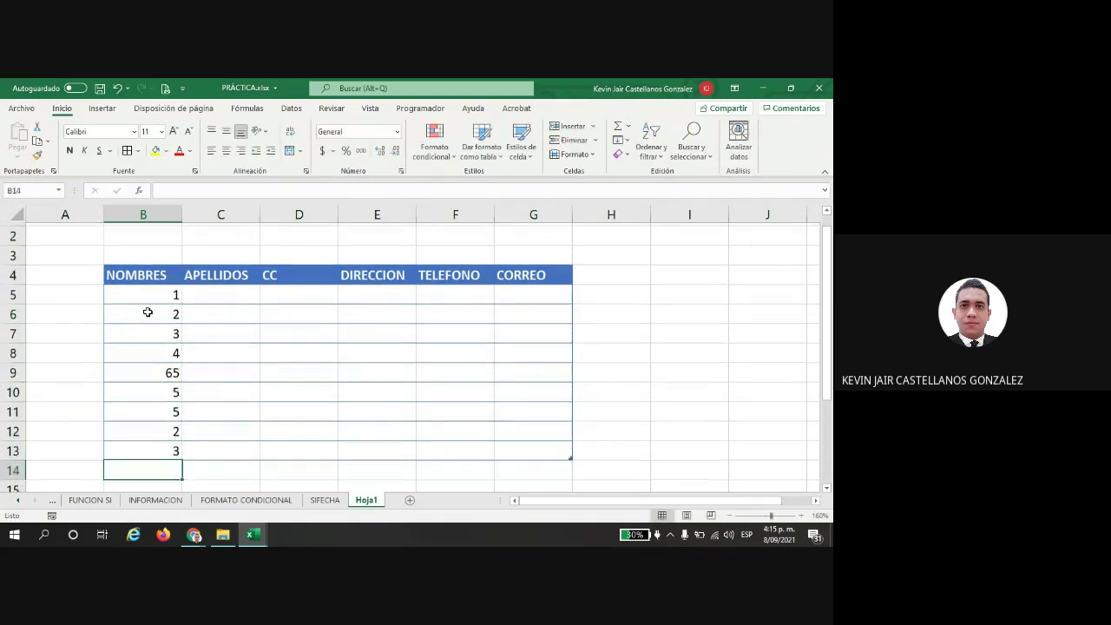
left_click(207, 444)
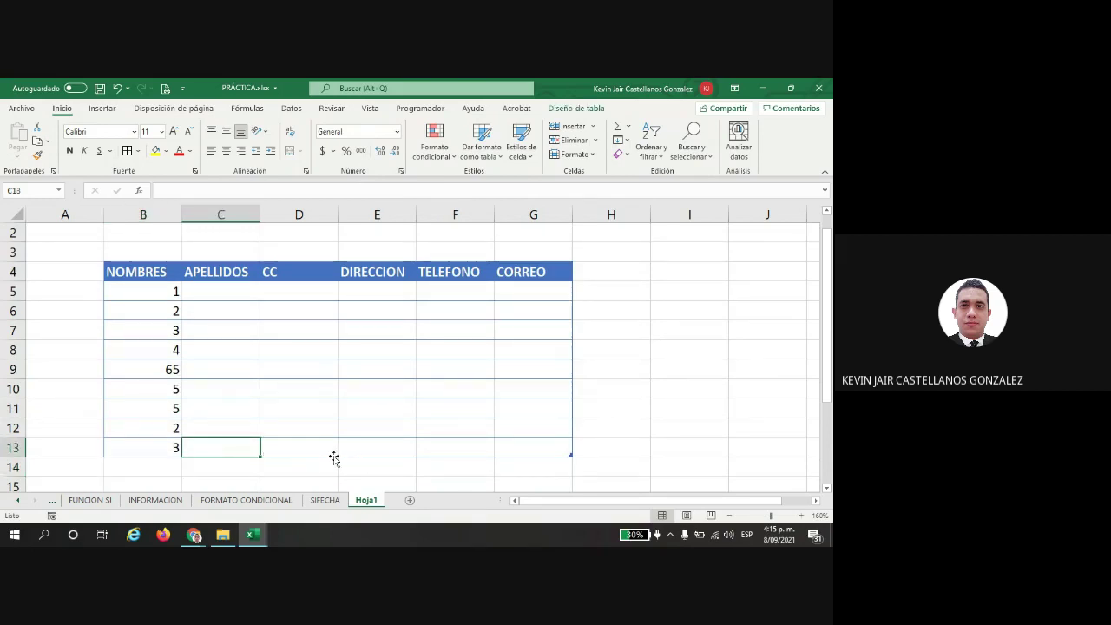
left_click(179, 462)
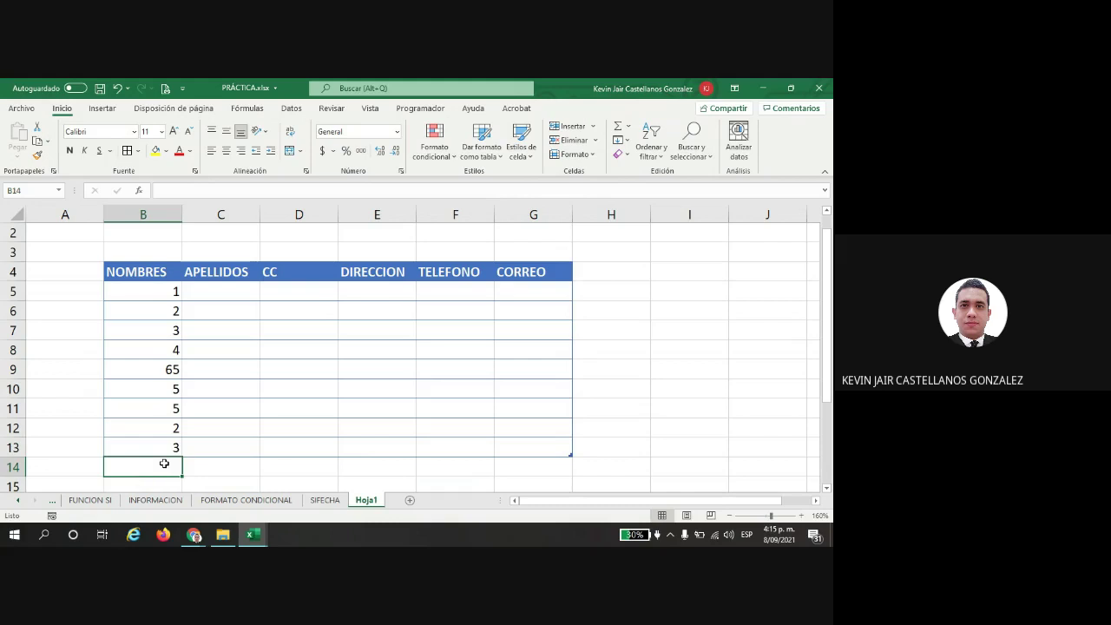
type("4")
key("Return")
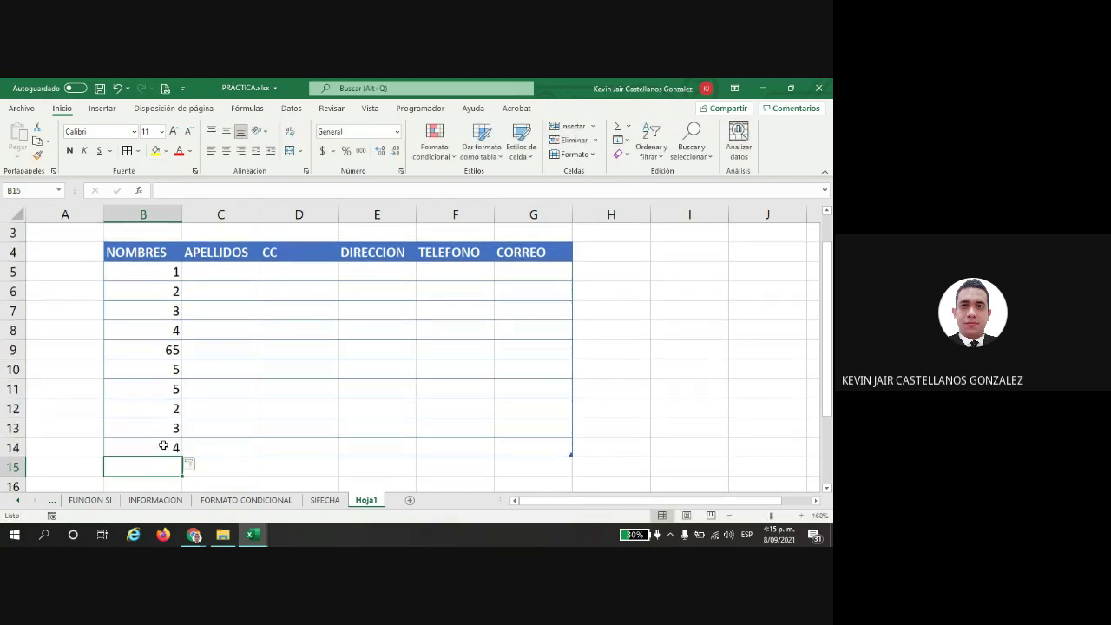
left_click_drag(160, 446, 518, 446)
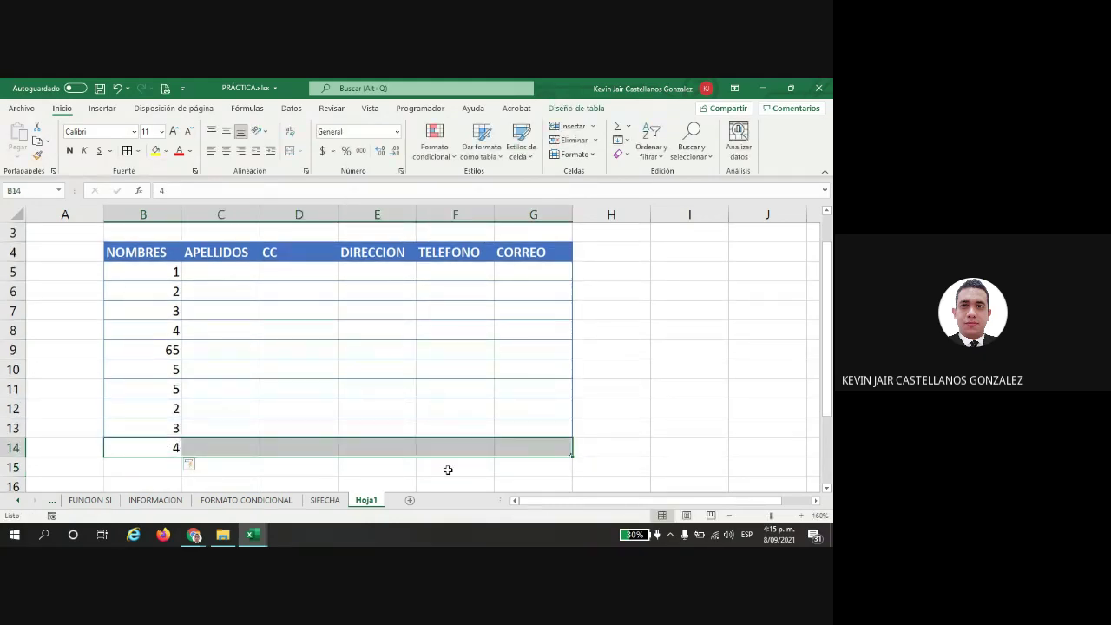
left_click(166, 471)
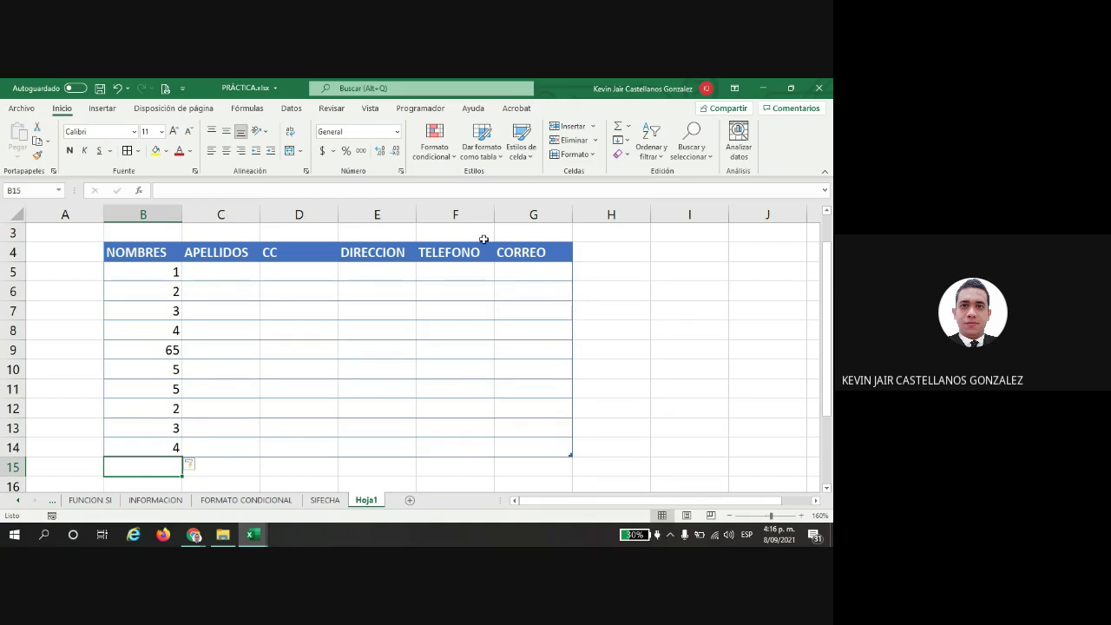
Step: Type the header HORAS in H4 so the table extends to column H
left_click(622, 250)
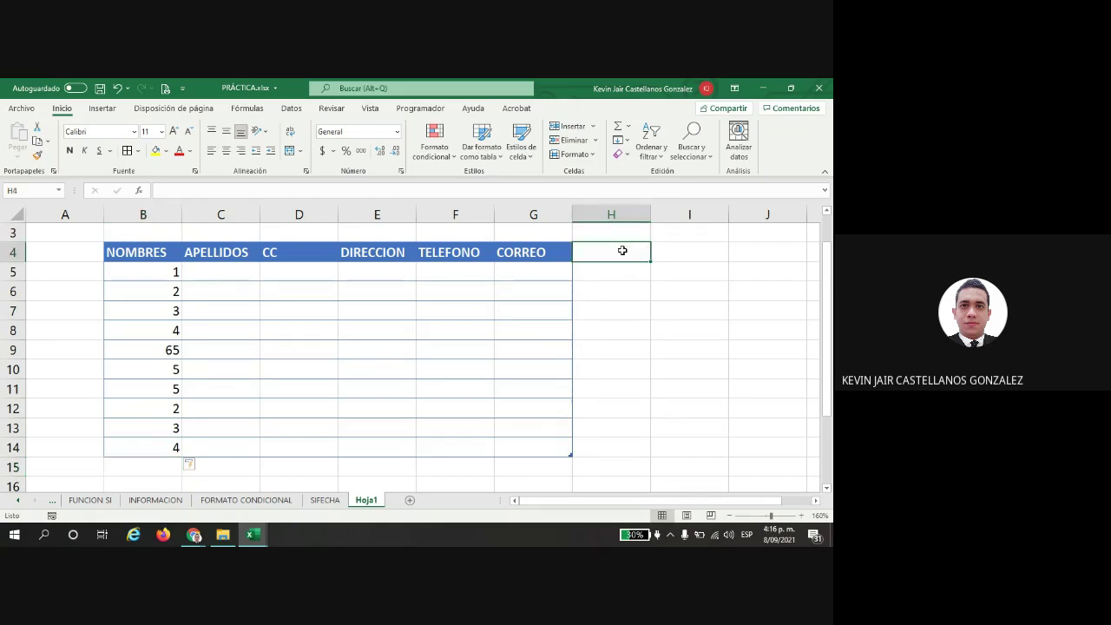
type("HORAS")
key("Return")
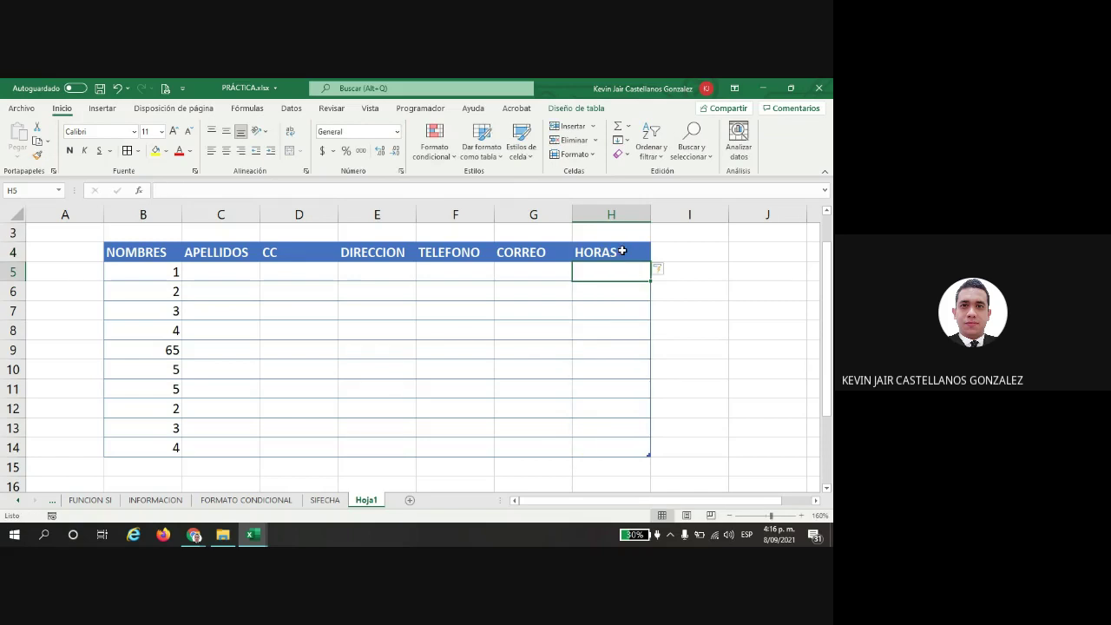
left_click_drag(623, 250, 607, 439)
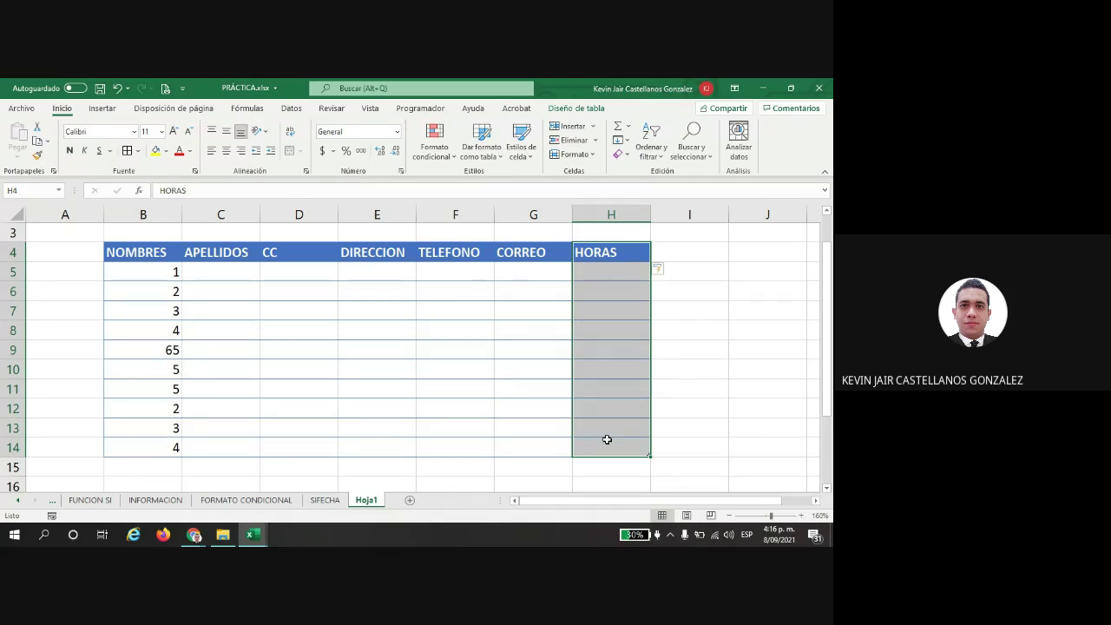
Step: Select the empty block C7:E14 and the HORAS column cells
scroll(270, 416, "down", 1)
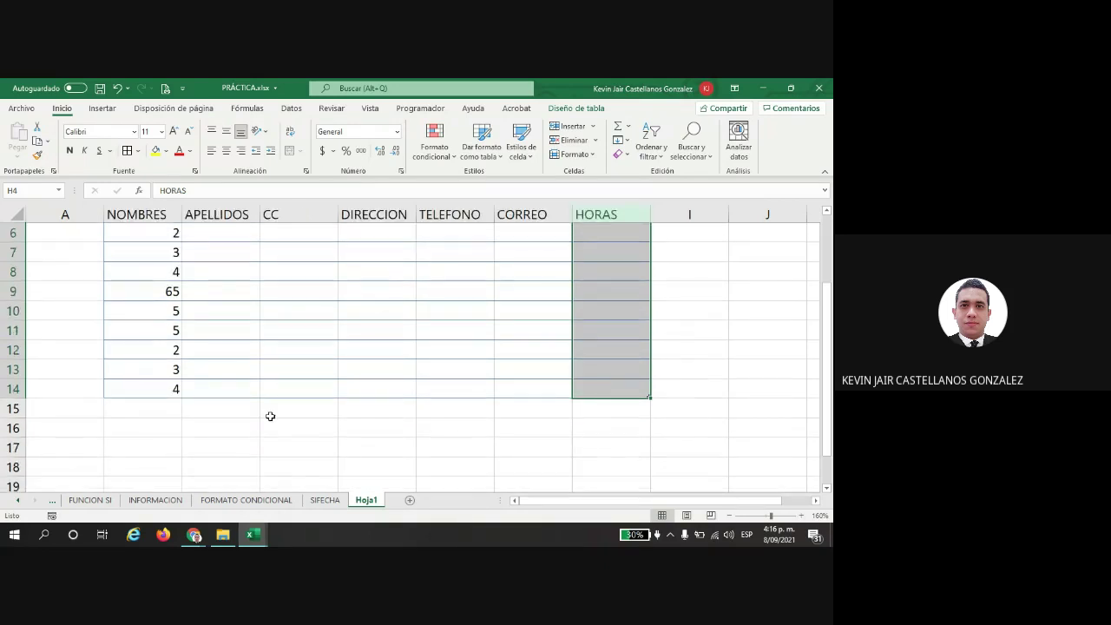
left_click_drag(222, 252, 391, 388)
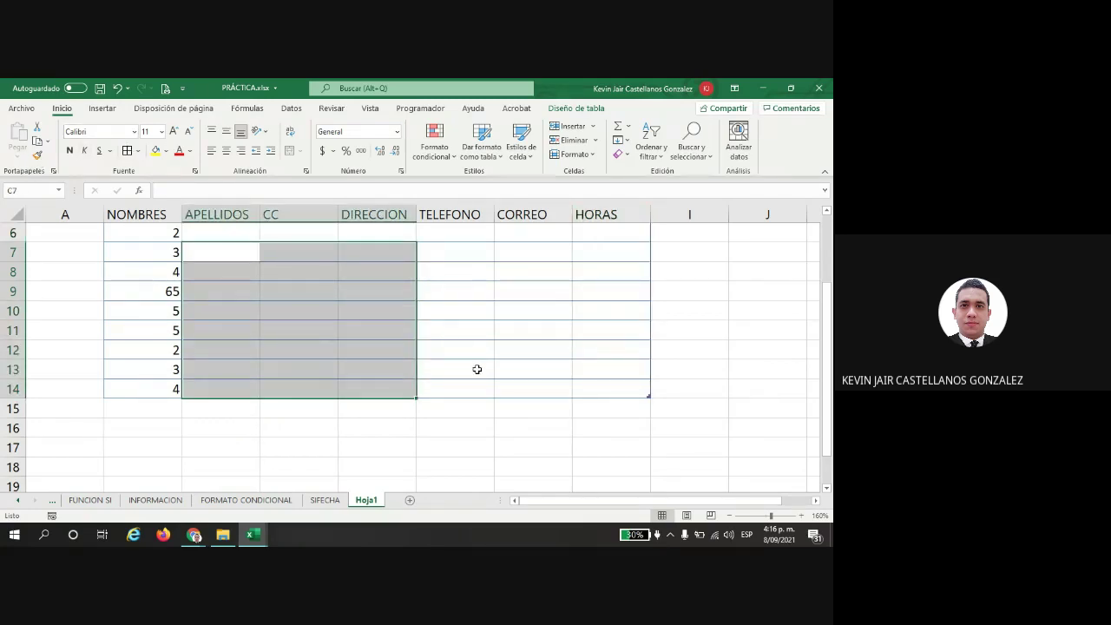
scroll(306, 408, "up", 2)
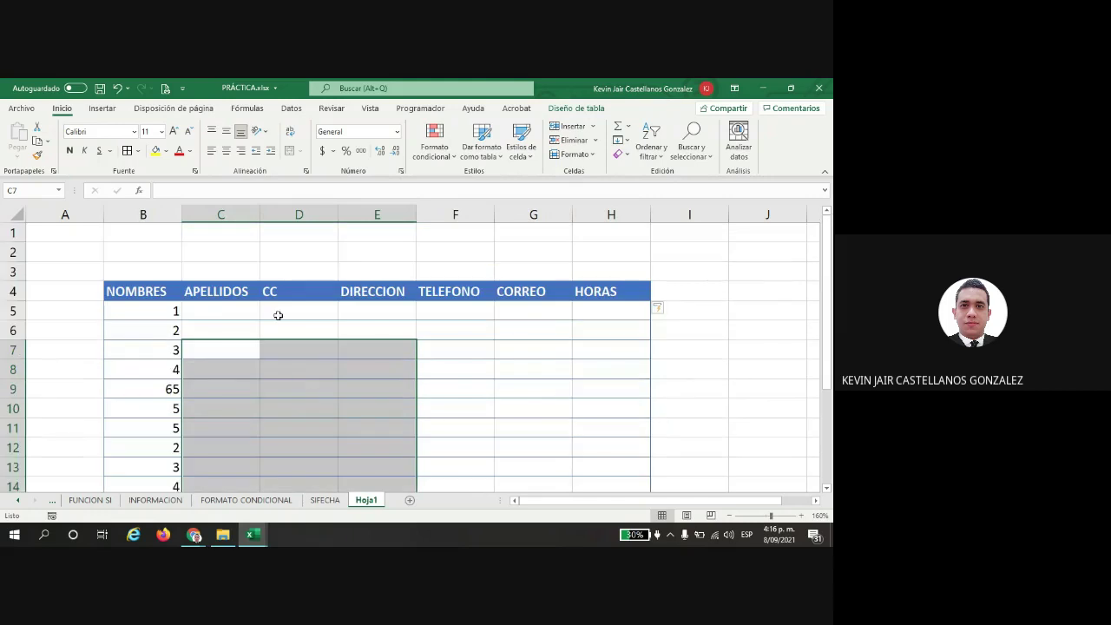
left_click_drag(611, 272, 612, 486)
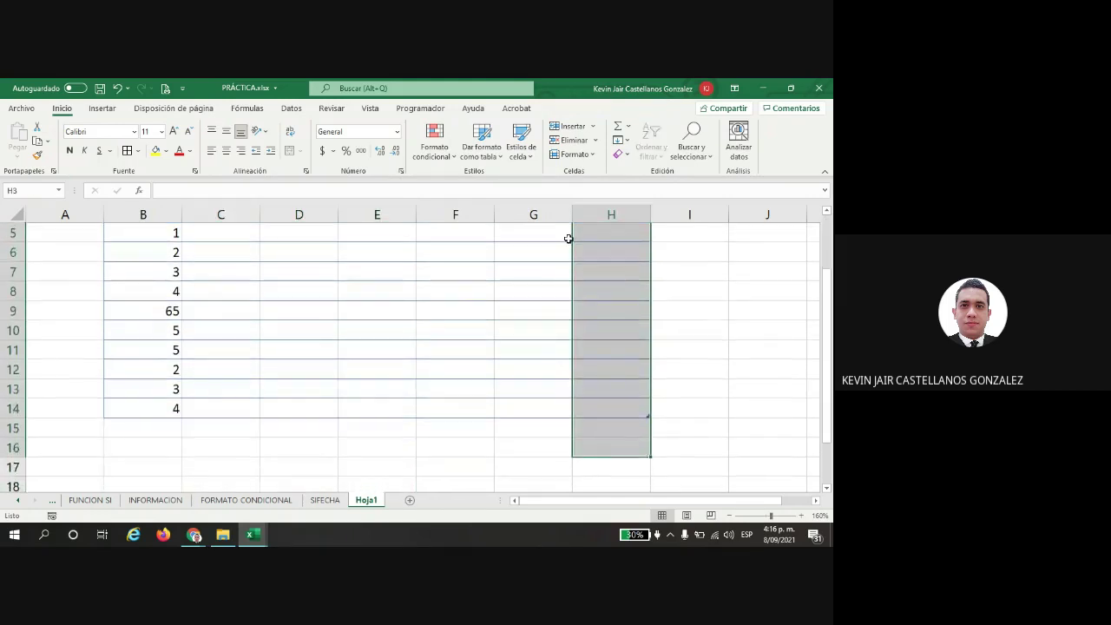
scroll(532, 308, "up", 2)
Step: Click through cells under HORAS, then select the NOMBRES values B5:B14
left_click(299, 310)
left_click(221, 389)
left_click(657, 371)
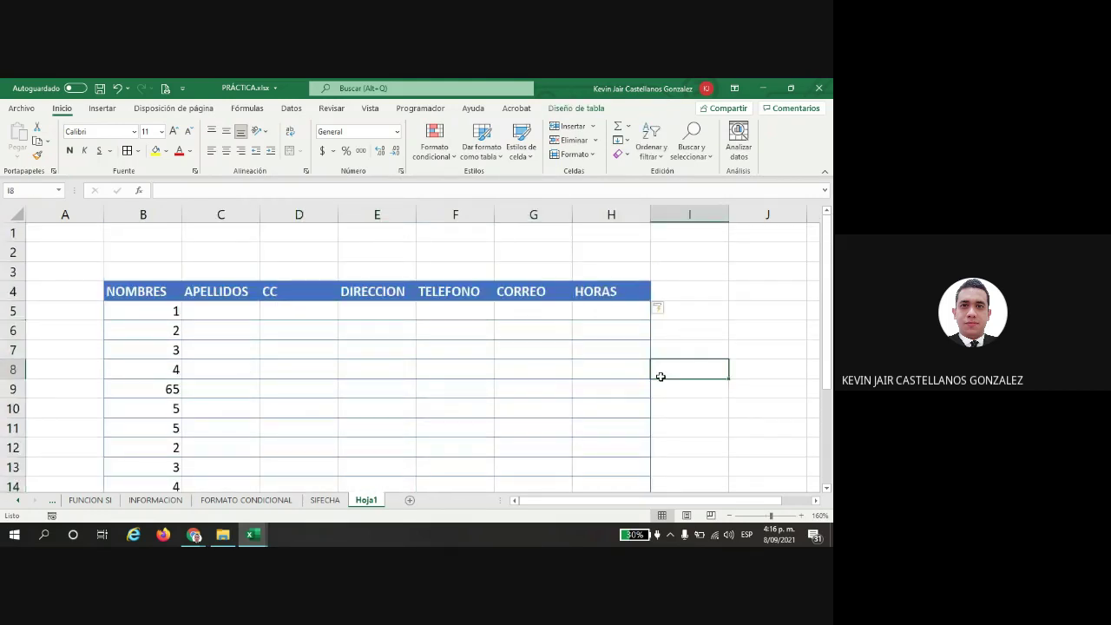
left_click(595, 293)
left_click(596, 369)
left_click(603, 447)
left_click(588, 373)
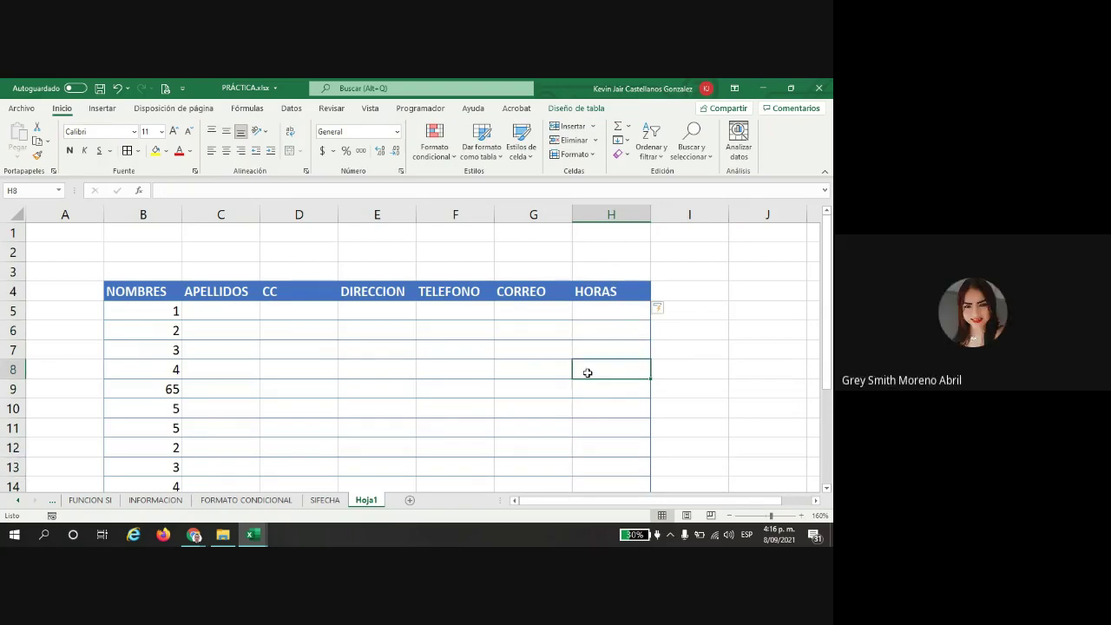
left_click(594, 330)
left_click(586, 313)
scroll(251, 369, "down", 2)
scroll(251, 370, "up", 2)
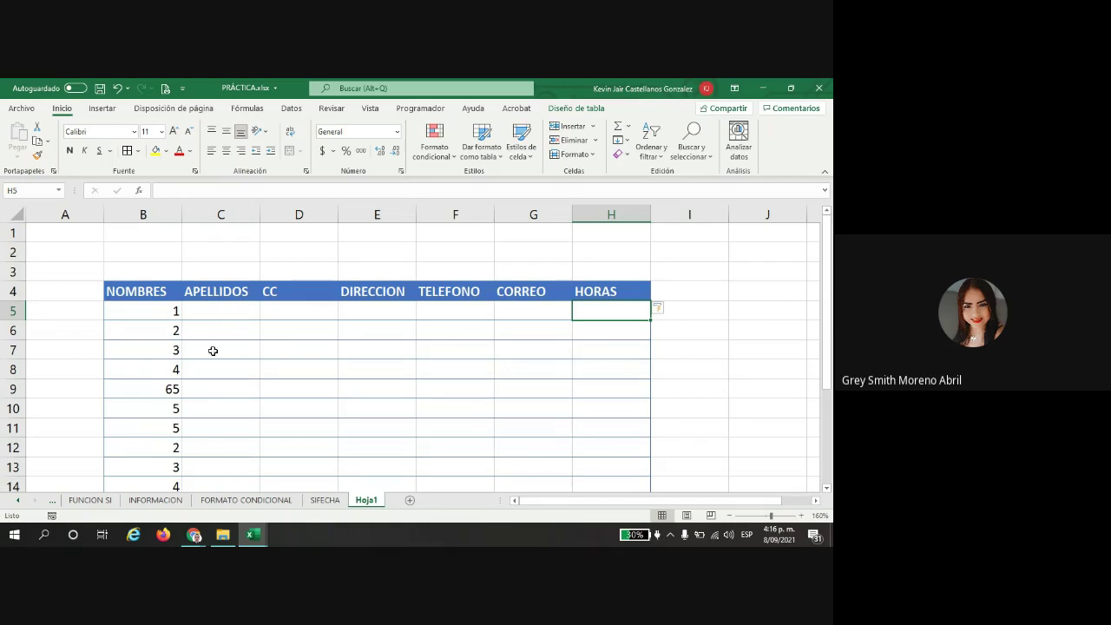
left_click_drag(177, 310, 143, 452)
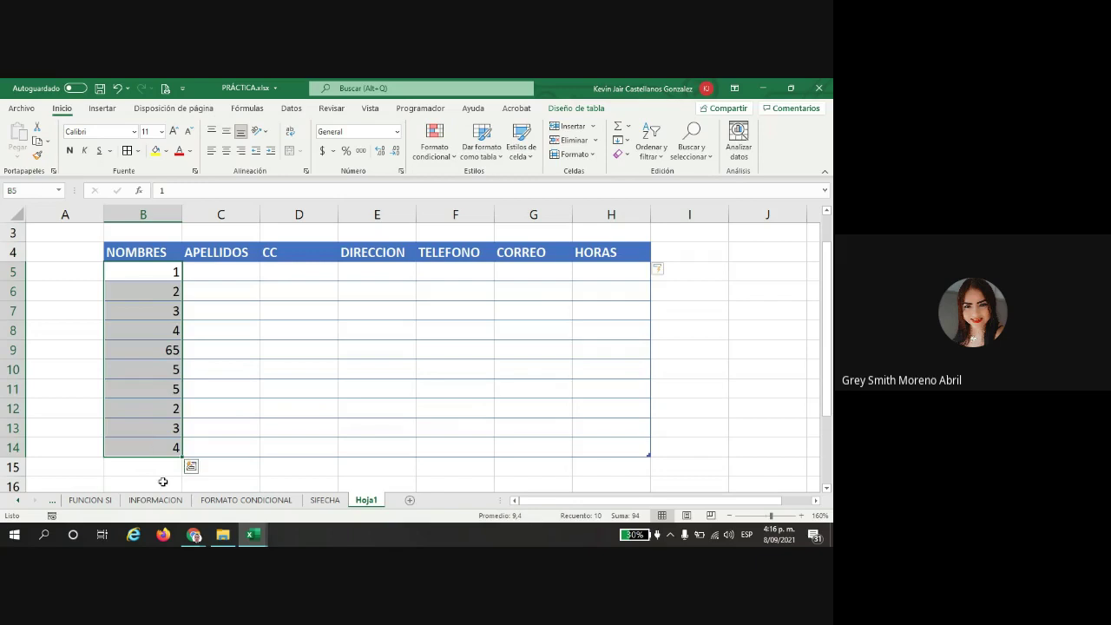
left_click(102, 500)
Step: On a new sheet, fill B4:B22 with the series 1 to 19 and copy it
left_click(367, 500)
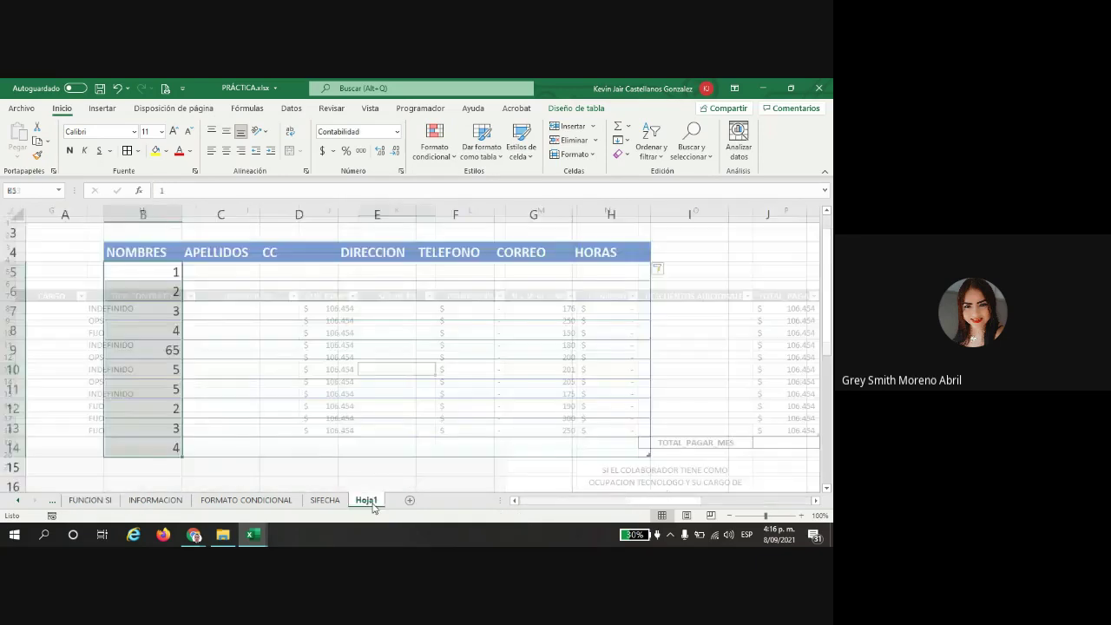
left_click(409, 499)
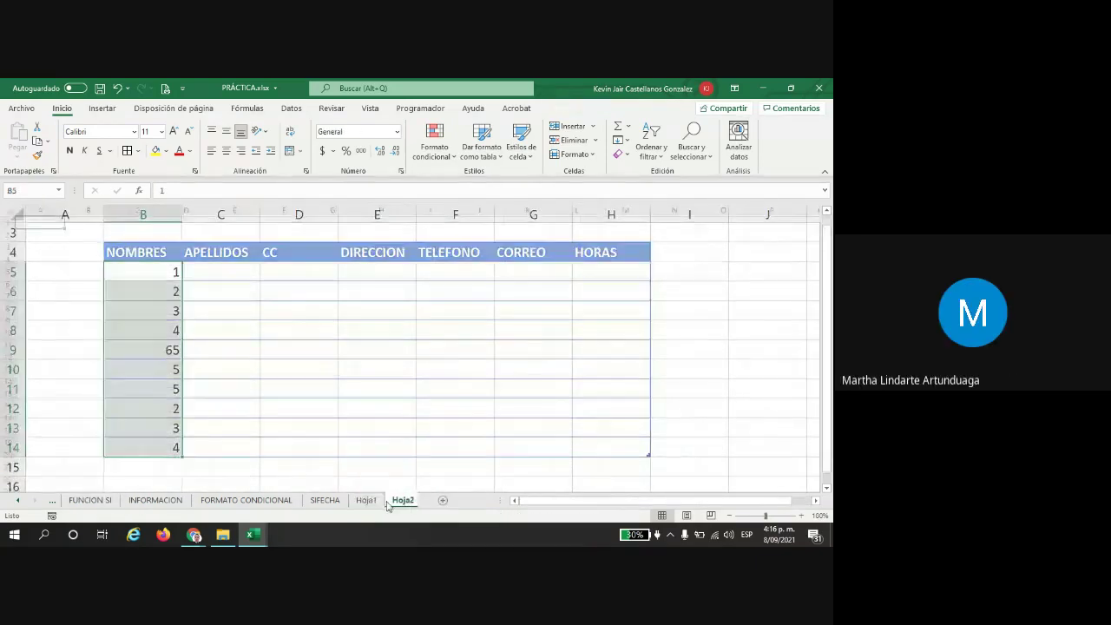
left_click(87, 260)
type("1")
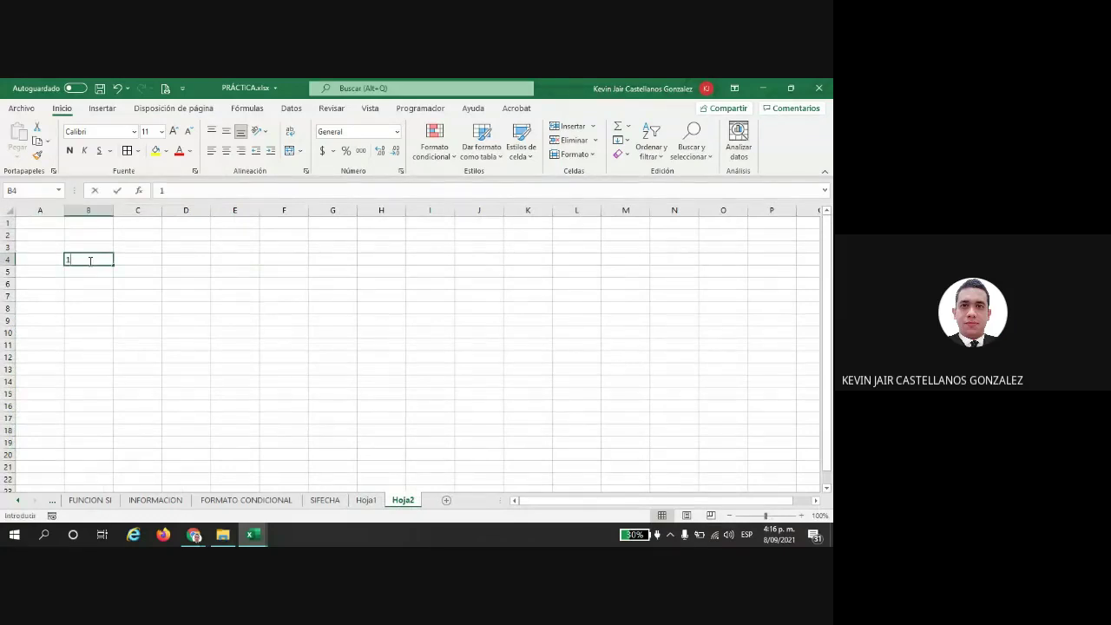
key("Return")
type("2")
key("Return")
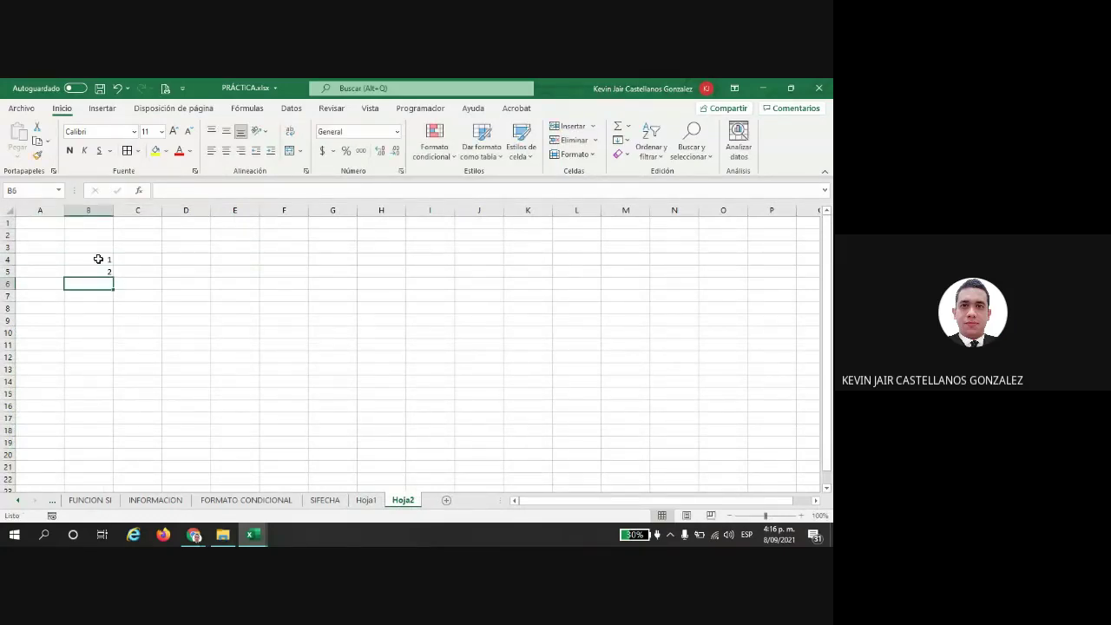
left_click_drag(89, 259, 99, 455)
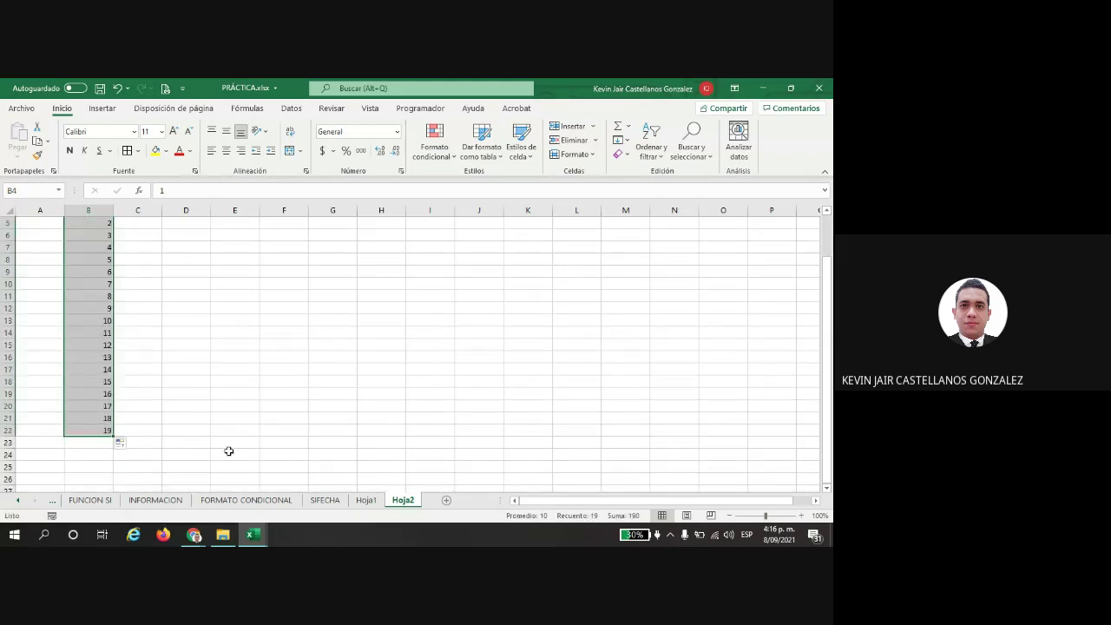
scroll(115, 261, "up", 1)
left_click_drag(97, 257, 88, 480)
key("ctrl+c")
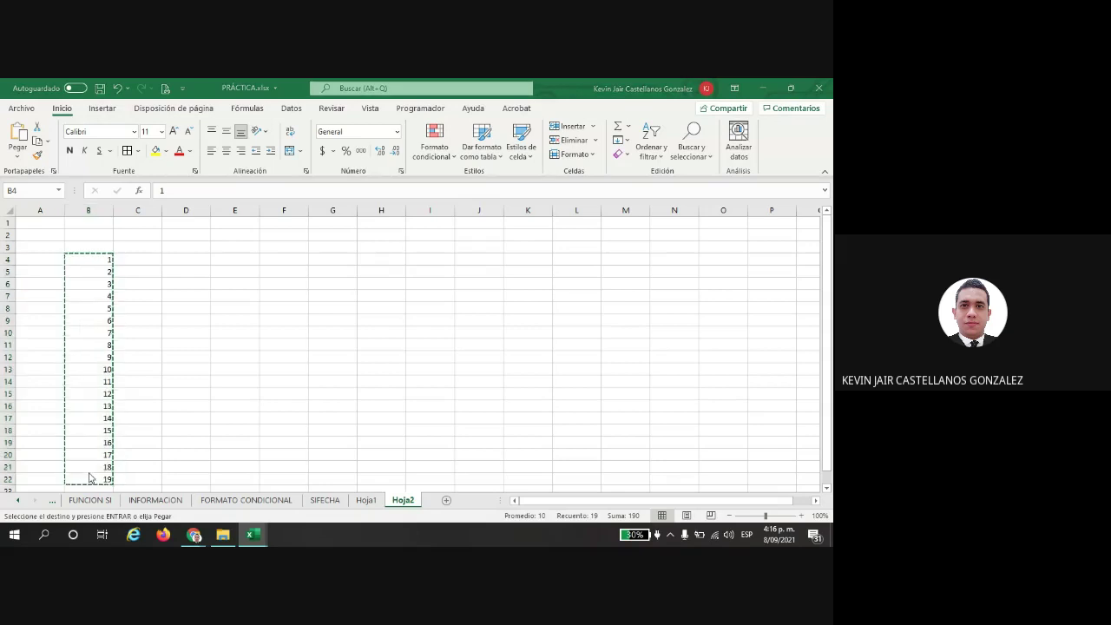
Step: Paste the numbers 1–19 into the Hoja1 NOMBRES column starting at B5
key("alt+Tab")
key("alt+Tab")
left_click(365, 500)
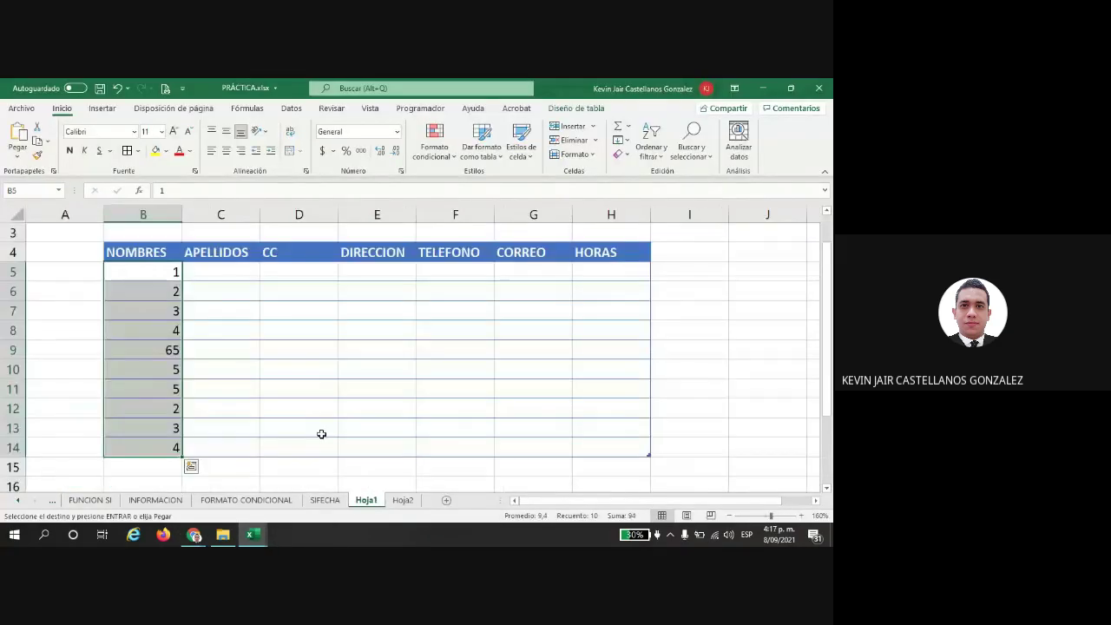
key("alt+Tab")
key("alt+Tab")
left_click(401, 500)
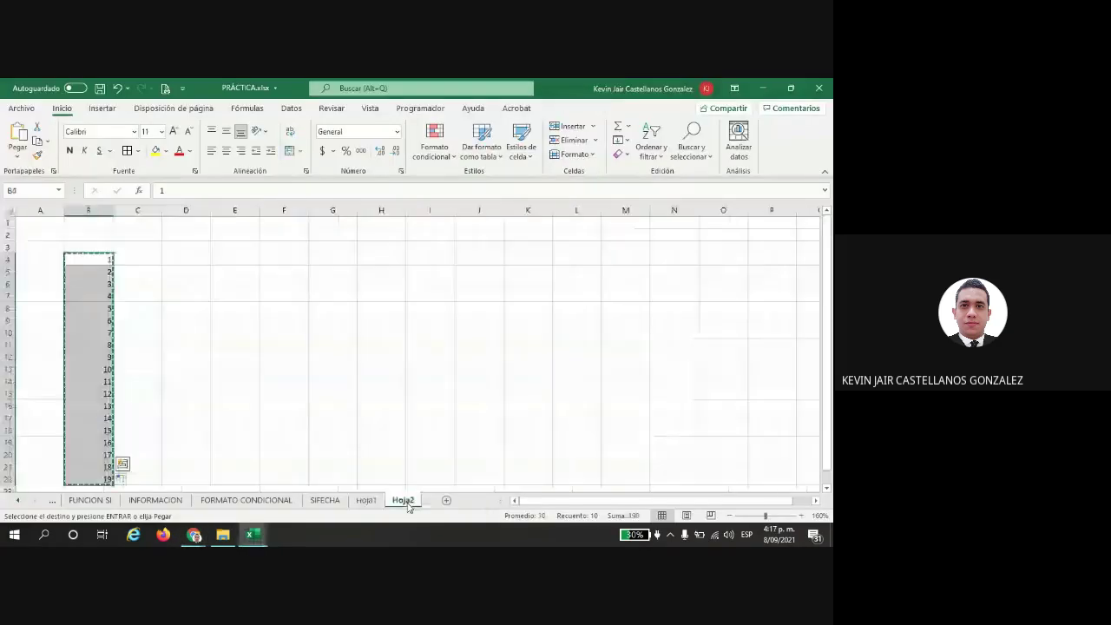
left_click(365, 500)
left_click(154, 273)
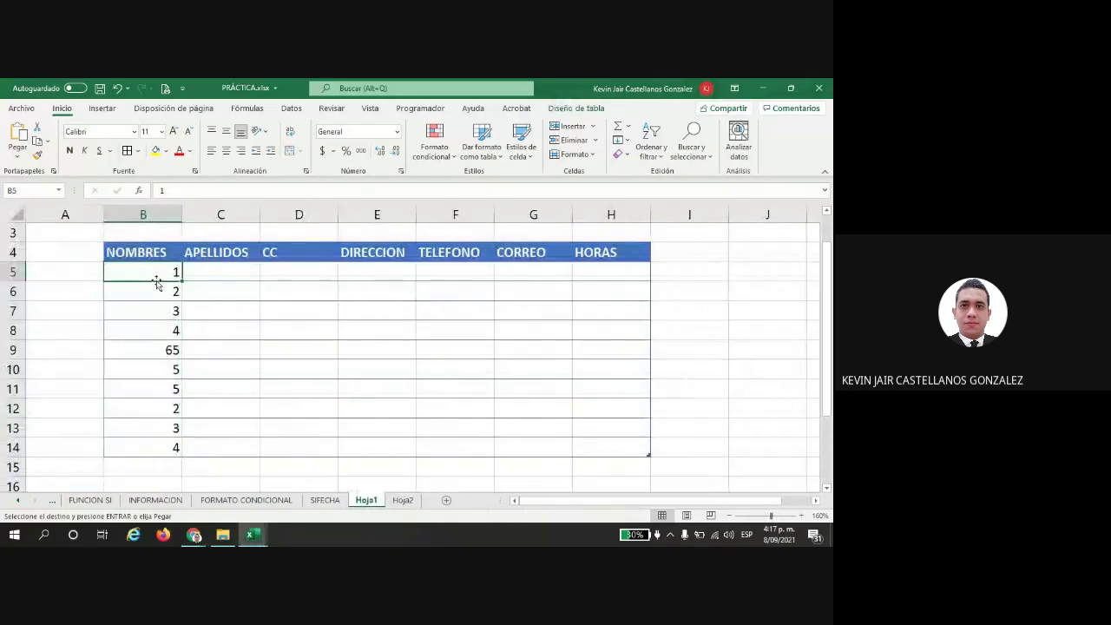
key("ctrl+v")
Step: Check the pasted values and select the whole table including its headers
scroll(324, 419, "down", 5)
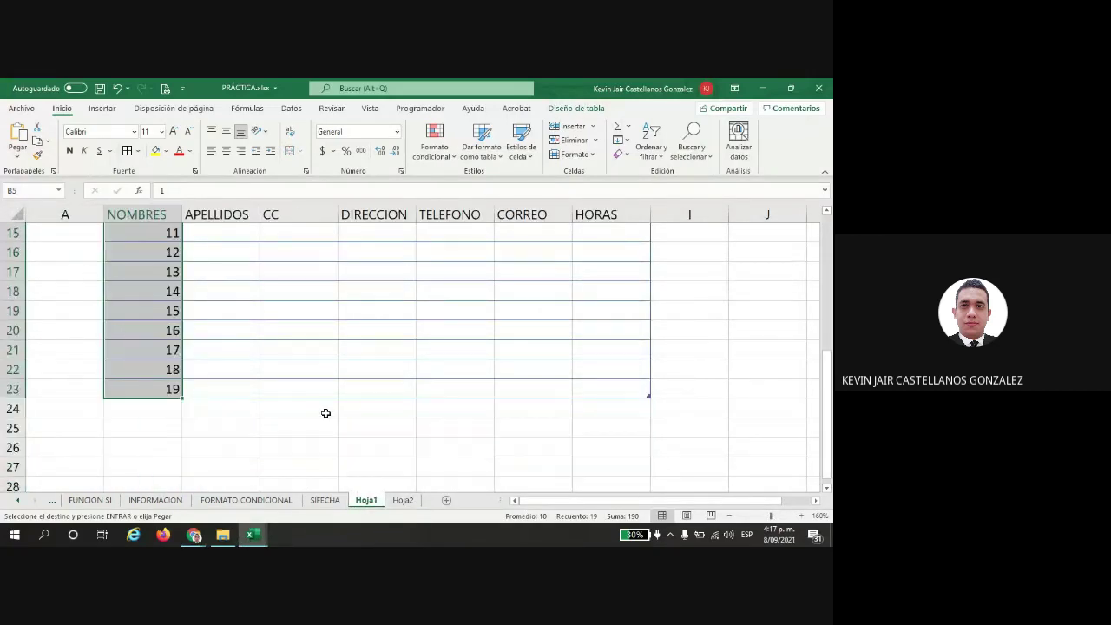
left_click(382, 427)
scroll(679, 441, "up", 5)
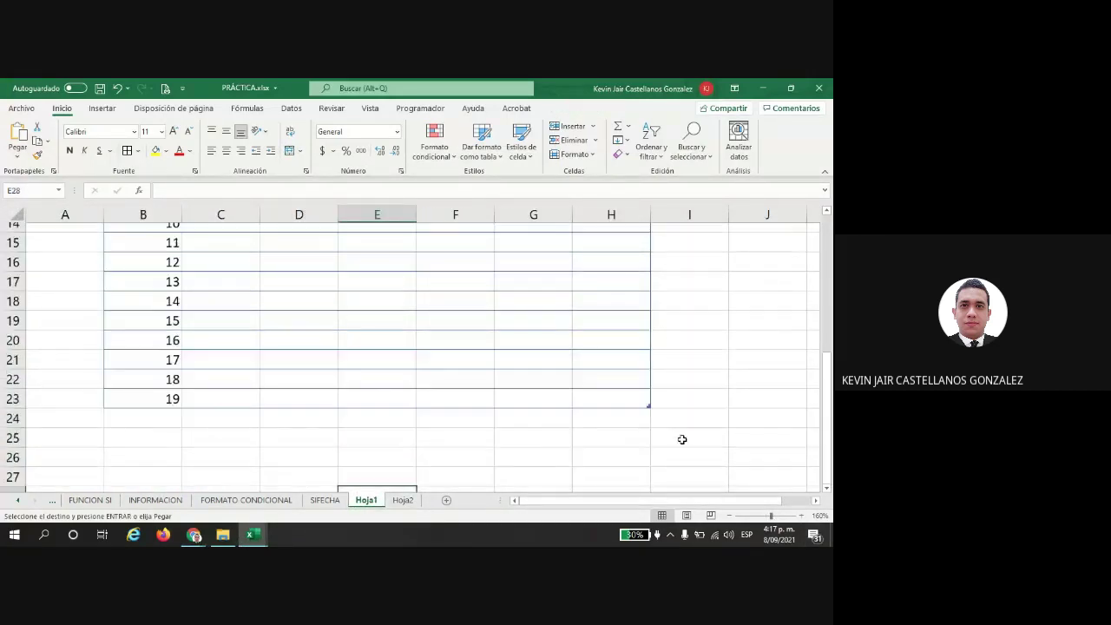
scroll(680, 441, "down", 4)
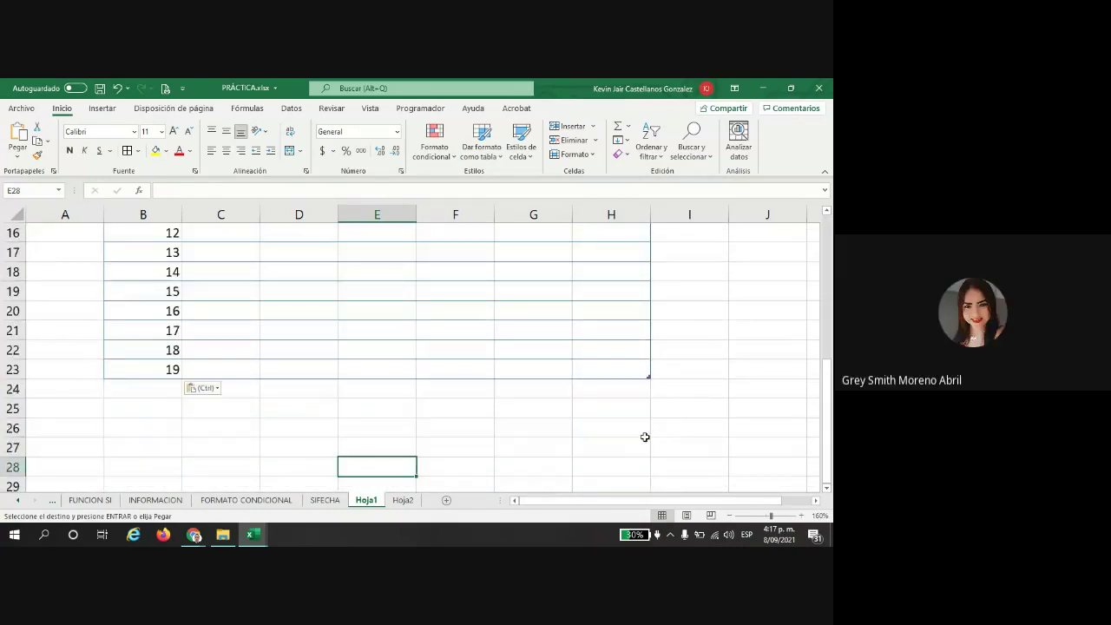
left_click_drag(143, 369, 583, 372)
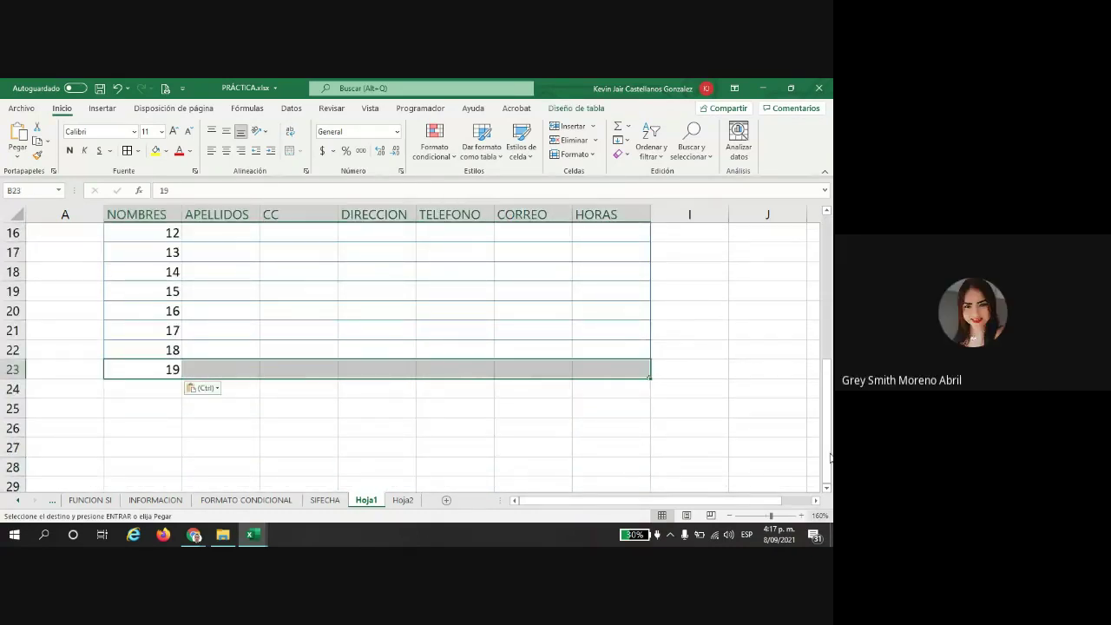
left_click(750, 338)
scroll(749, 340, "up", 5)
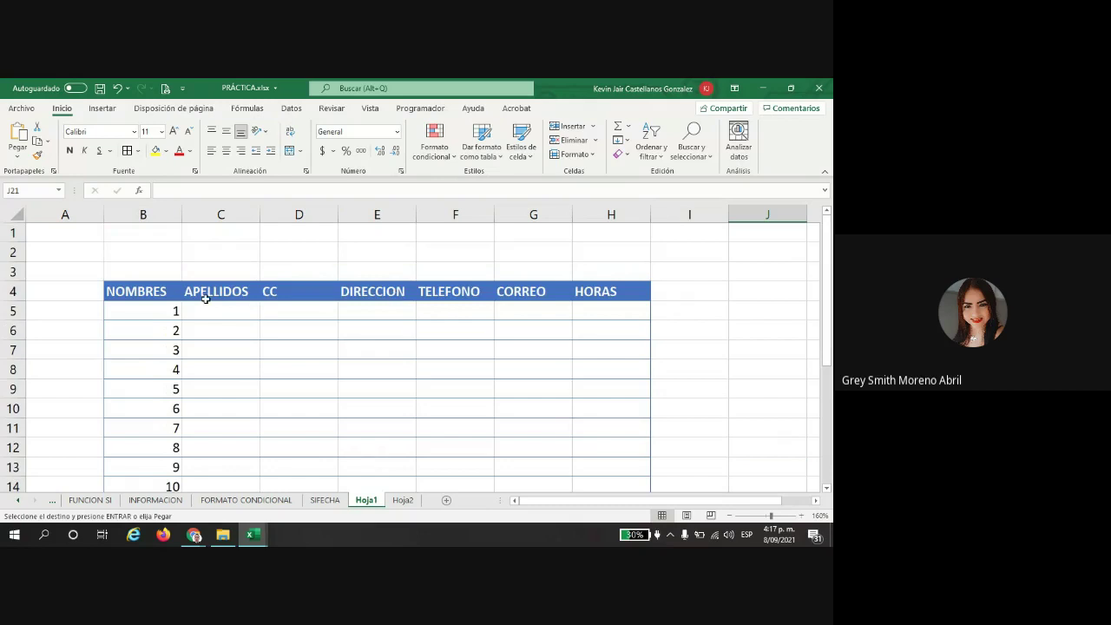
left_click(164, 312)
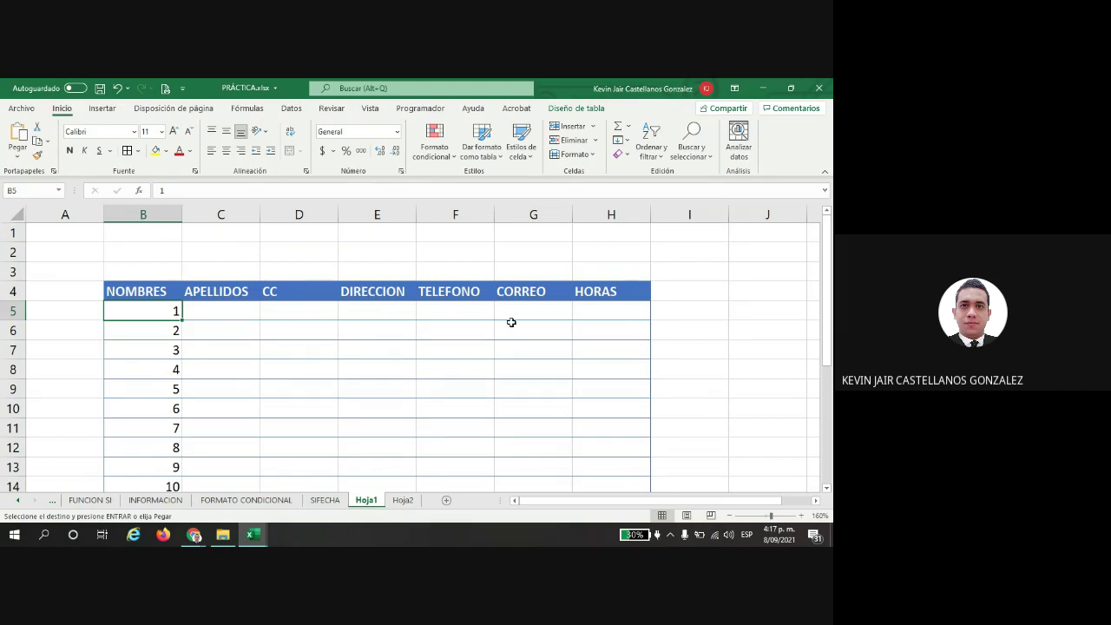
left_click(668, 287)
left_click(739, 283)
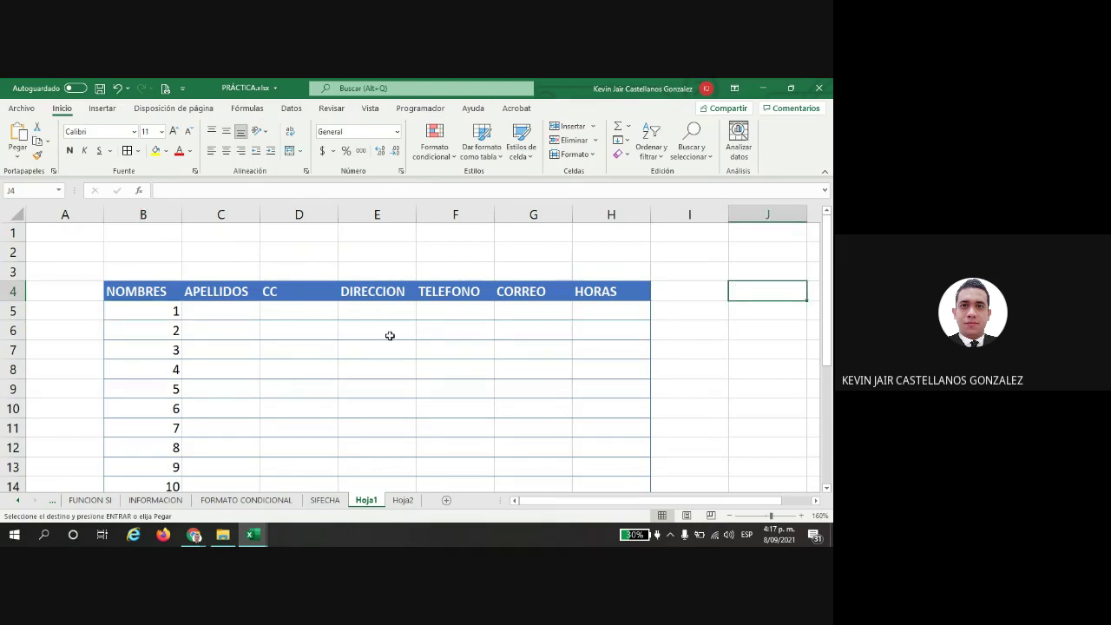
left_click_drag(161, 290, 519, 414)
scroll(519, 414, "up", 4)
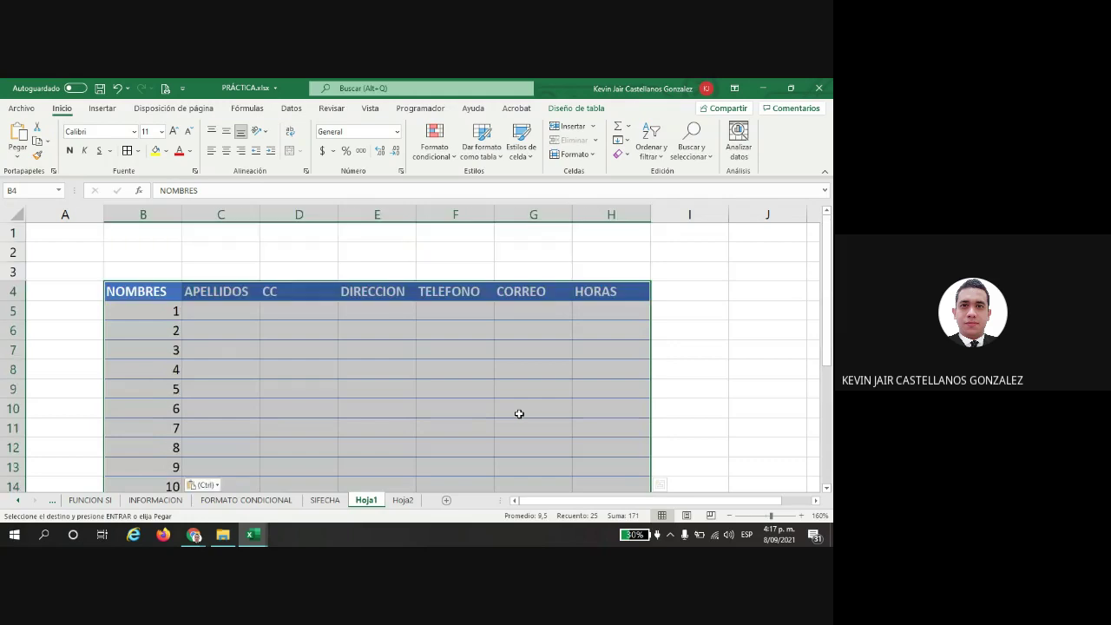
Step: Rename the table headers to NUMERO 1, NUMERO 2 and RESULTADO
left_click(372, 307)
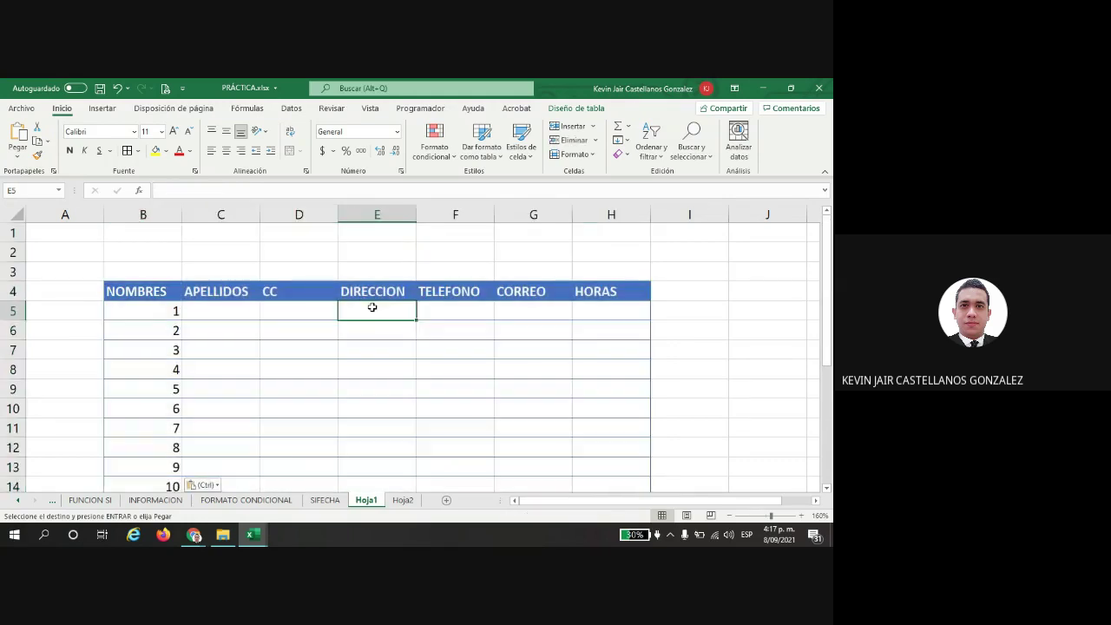
left_click(214, 293)
type("NUMERO 1")
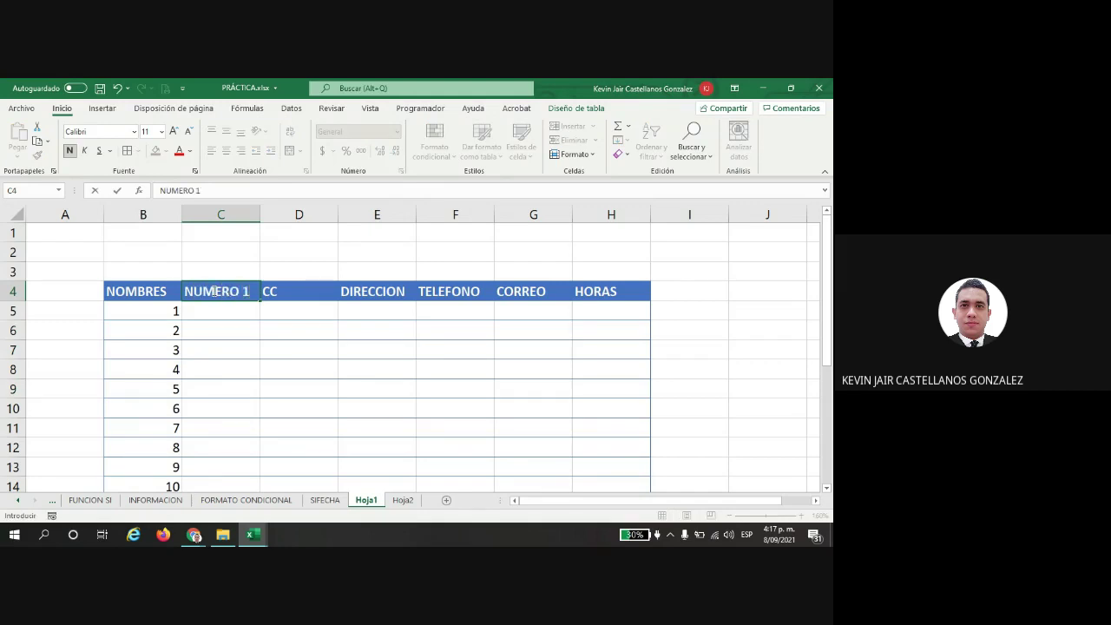
key("Tab")
type("NUMERO")
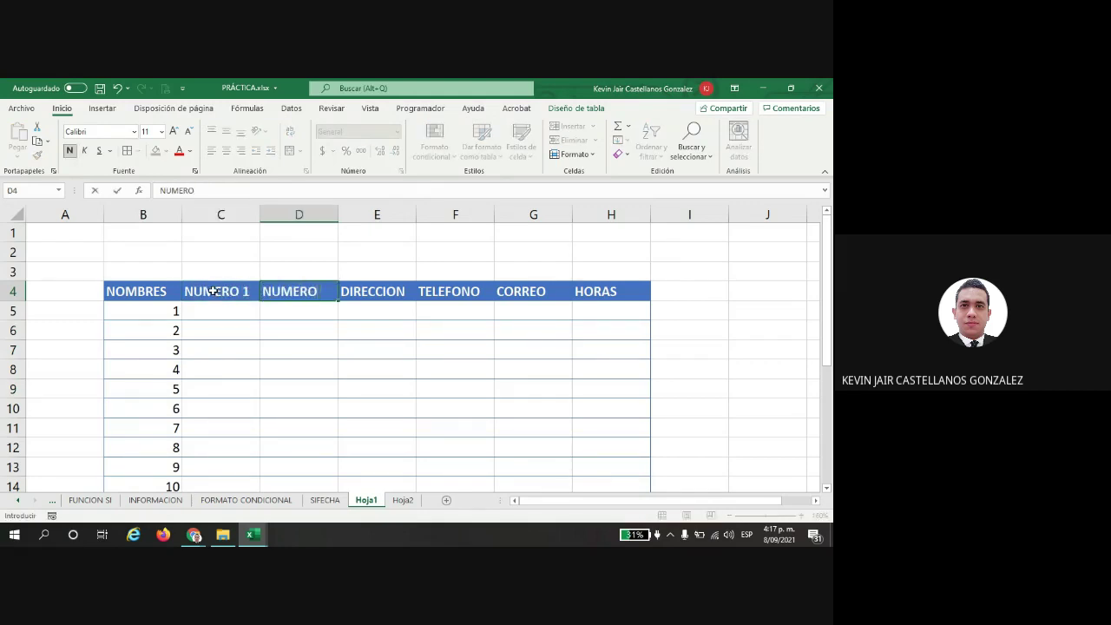
type(" 2")
key("Tab")
type("RESULTADO")
key("Return")
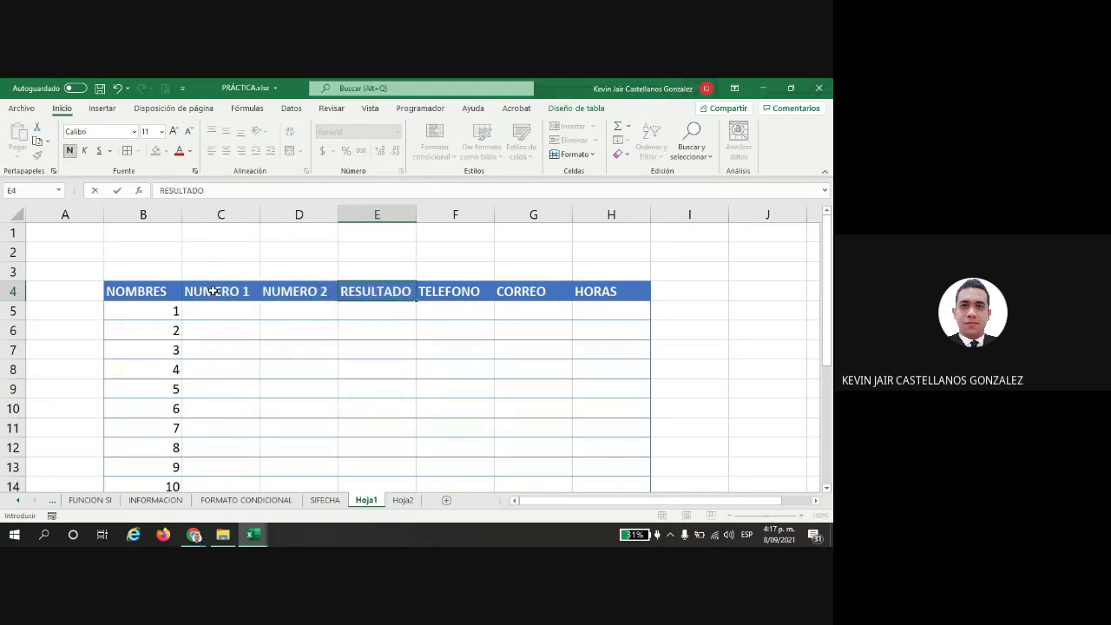
Step: Enter 10 under NUMERO 1 and 20 under NUMERO 2 in the first row
left_click(218, 313)
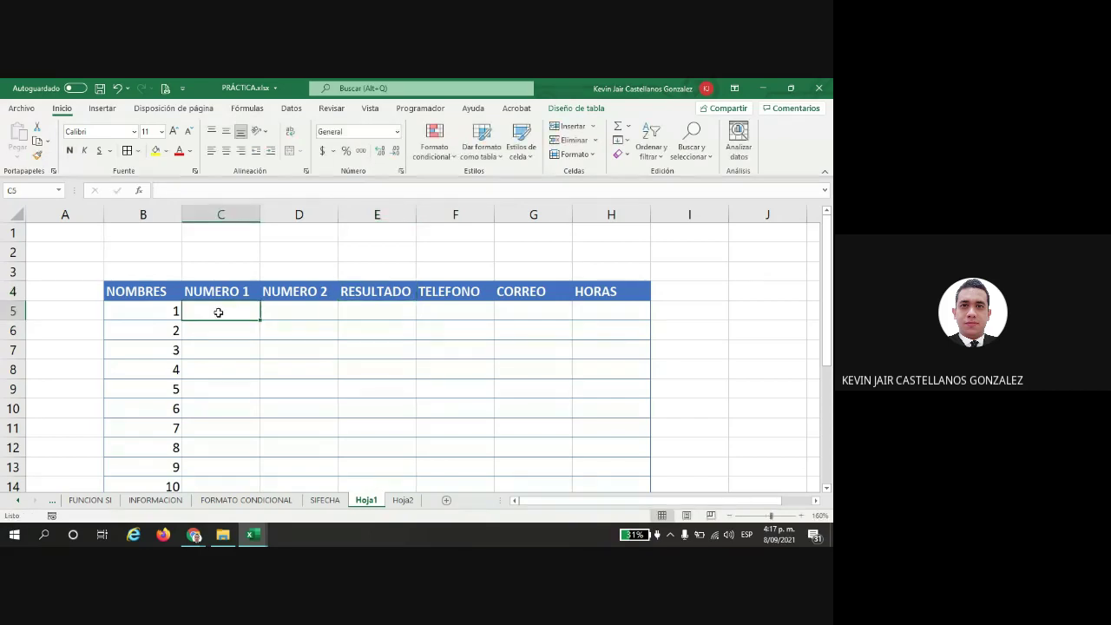
type("10")
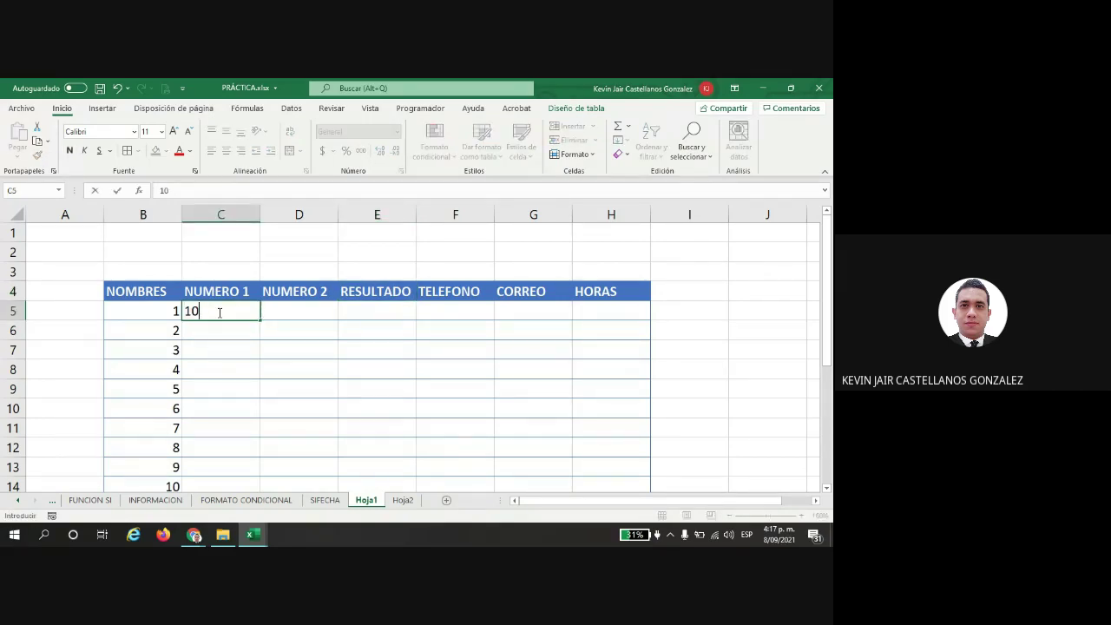
key("Tab")
type("20")
left_click(392, 365)
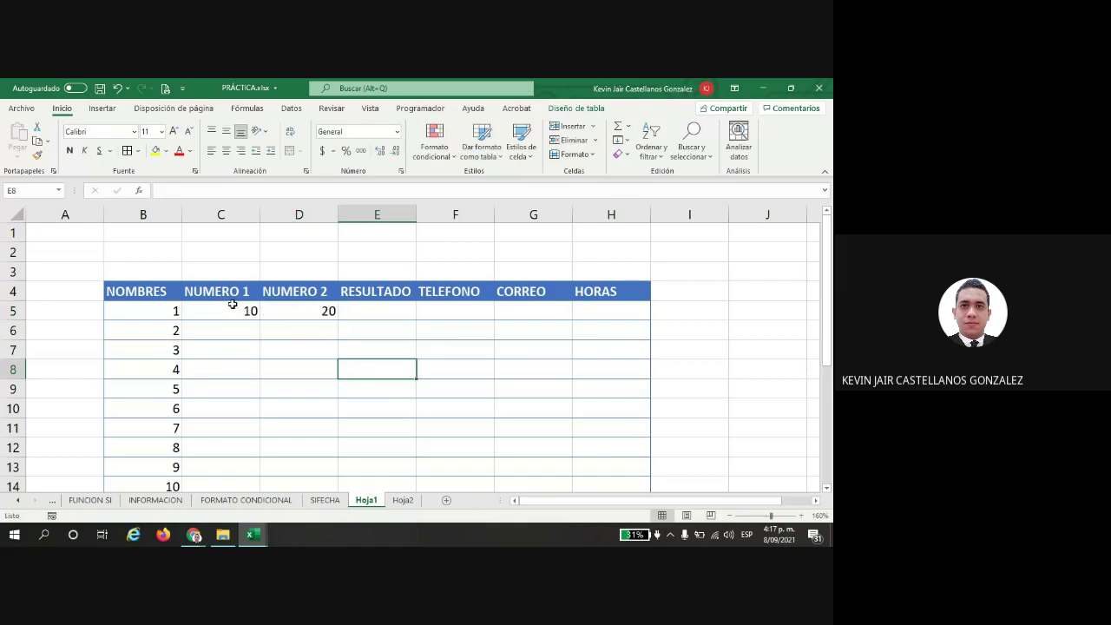
Step: Start a formula in the first RESULTADO cell that references that row's NUMERO 1 value
left_click(234, 307)
left_click(300, 311)
left_click(254, 309)
left_click(330, 312)
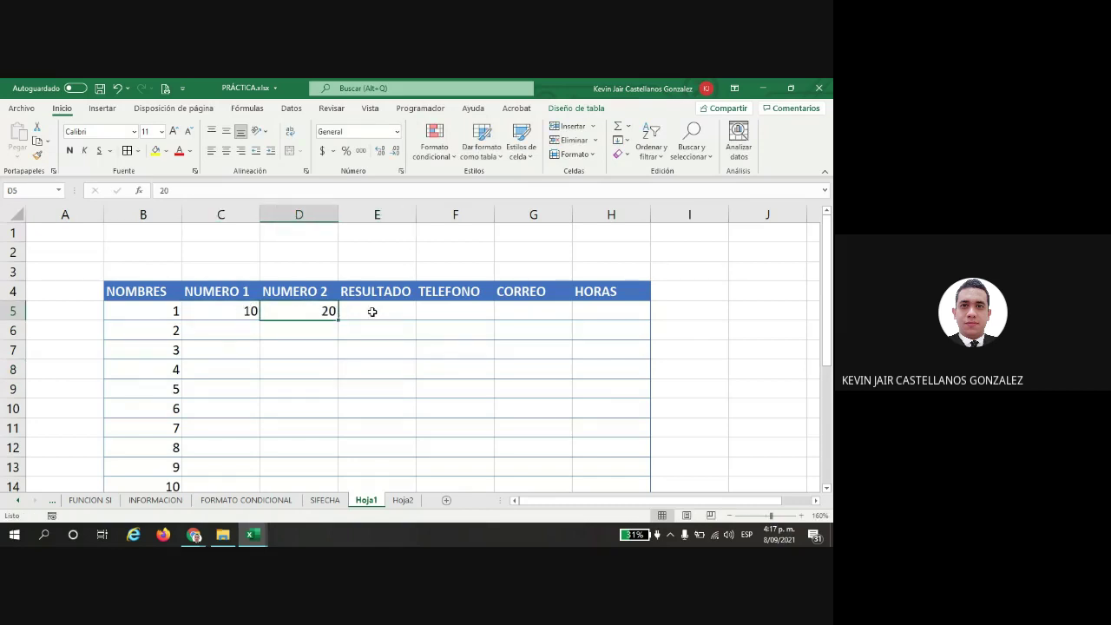
left_click(372, 311)
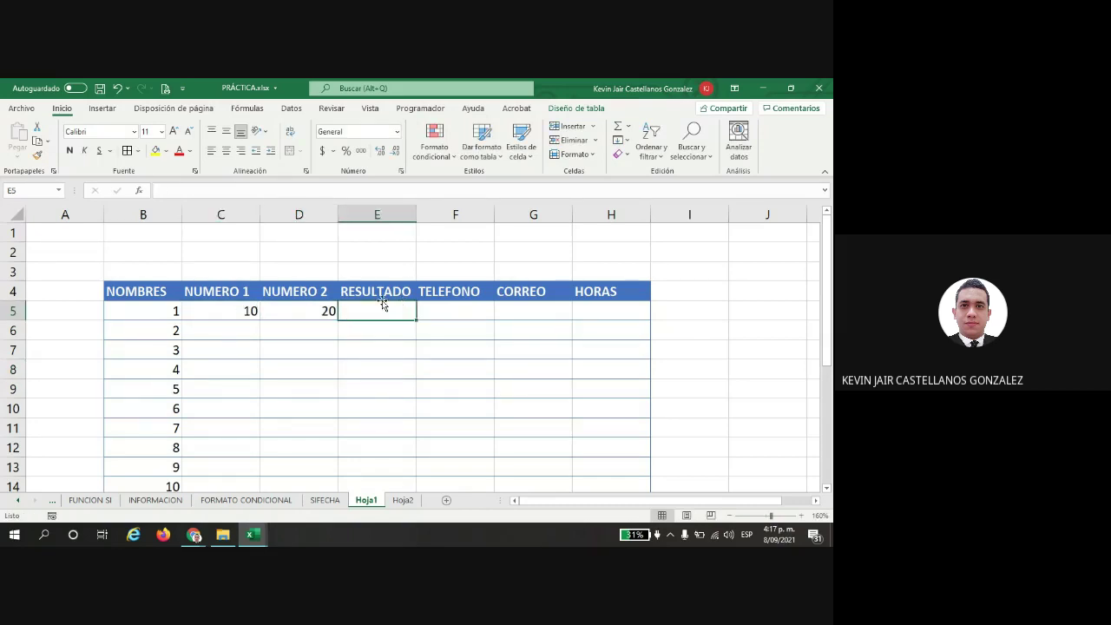
type("=")
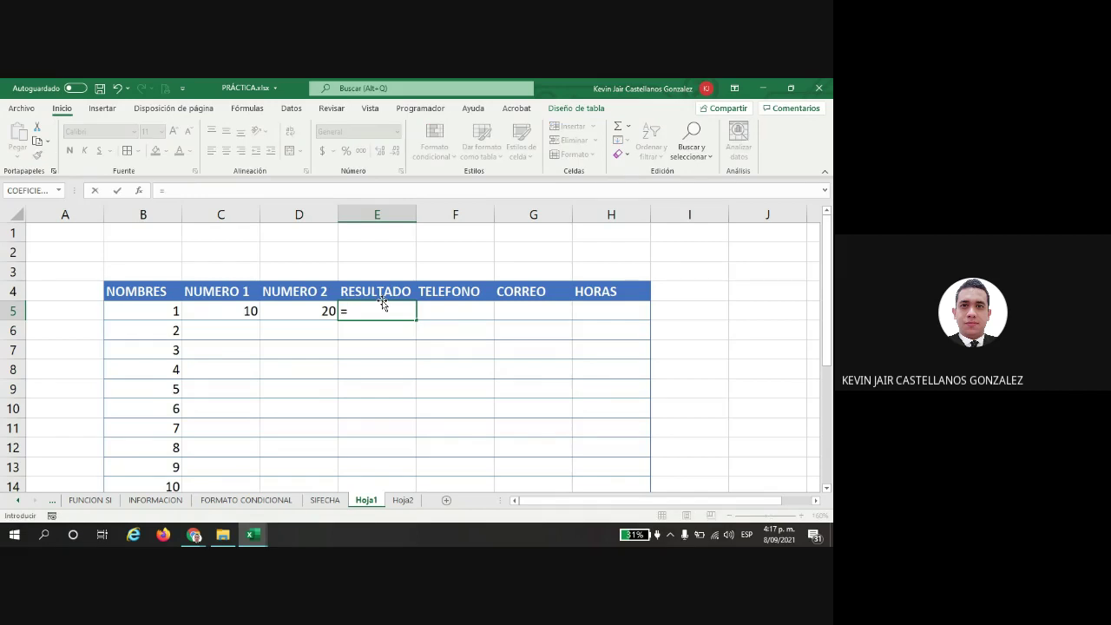
left_click(238, 311)
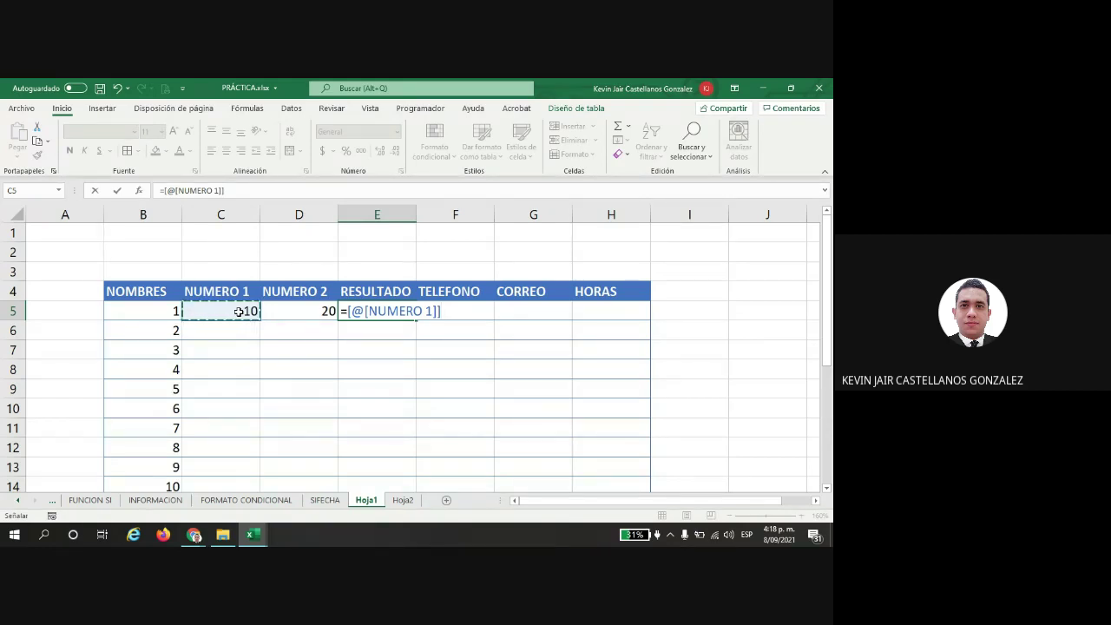
Step: Finish the RESULTADO formula as NUMERO 1 times NUMERO 2 so it fills the column
type("*")
left_click(288, 312)
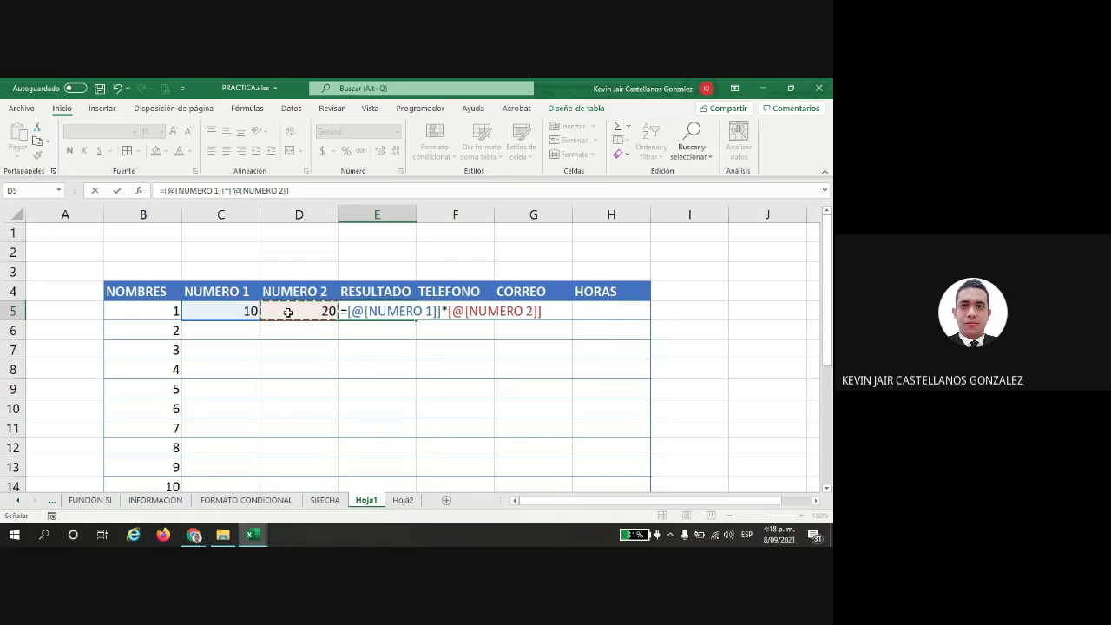
key("Return")
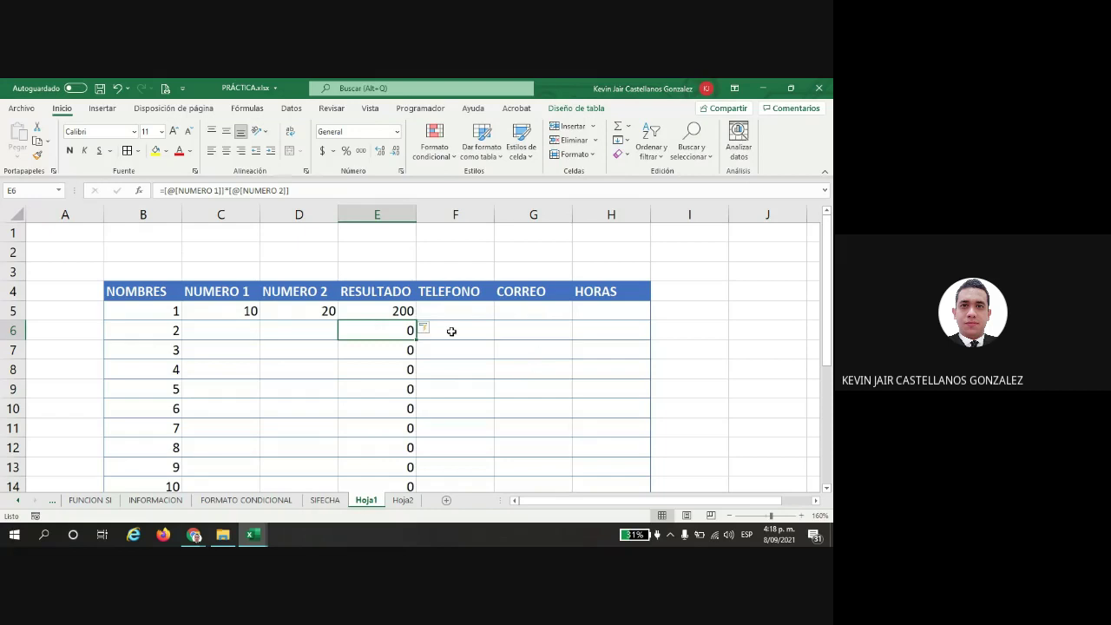
Step: Inspect the filled-down RESULTADO formulas row by row, confirming 200 in the first row
left_click(394, 310)
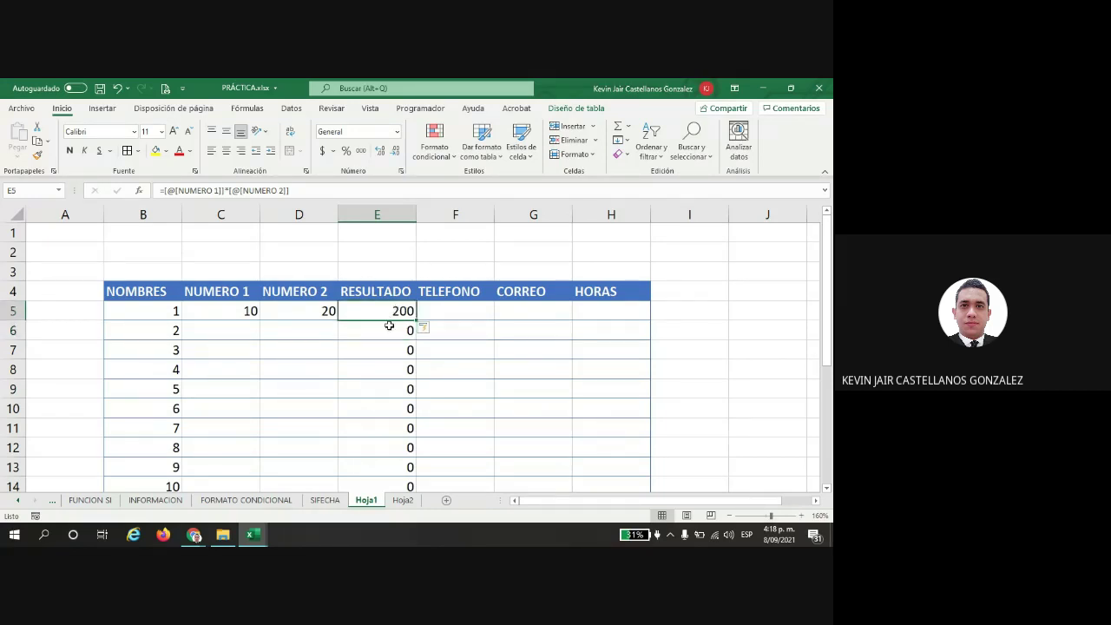
left_click(389, 329)
left_click(387, 349)
left_click(384, 368)
left_click(380, 390)
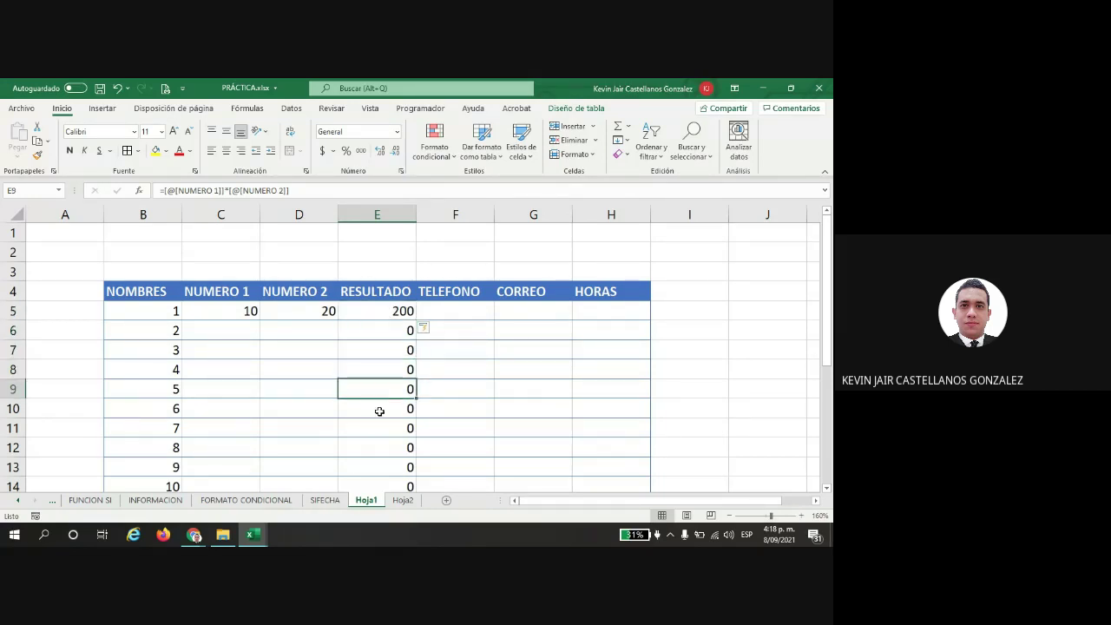
left_click(380, 411)
scroll(377, 416, "down", 1)
left_click(370, 400)
left_click(371, 425)
scroll(378, 428, "down", 2)
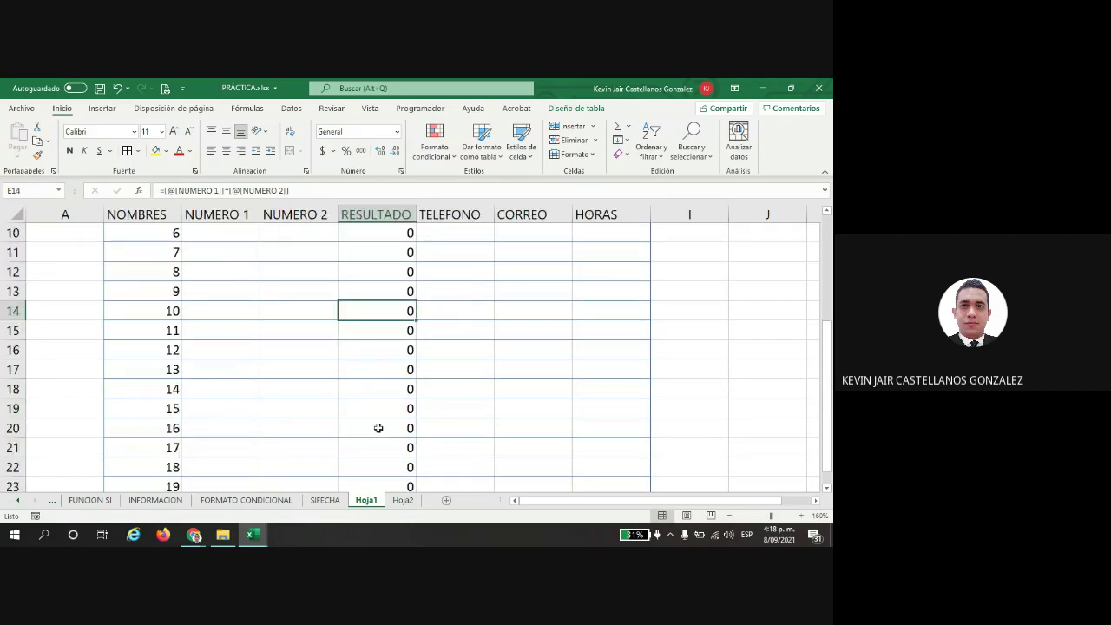
scroll(379, 427, "down", 2)
scroll(376, 416, "up", 5)
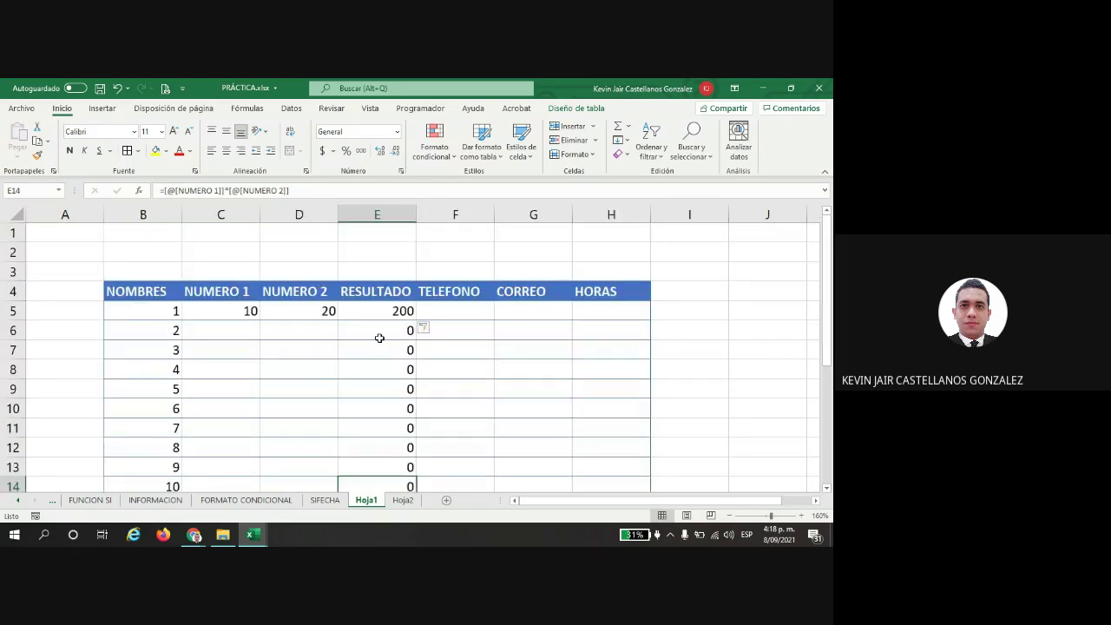
left_click(379, 338)
left_click(382, 350)
left_click(385, 410)
left_click(388, 451)
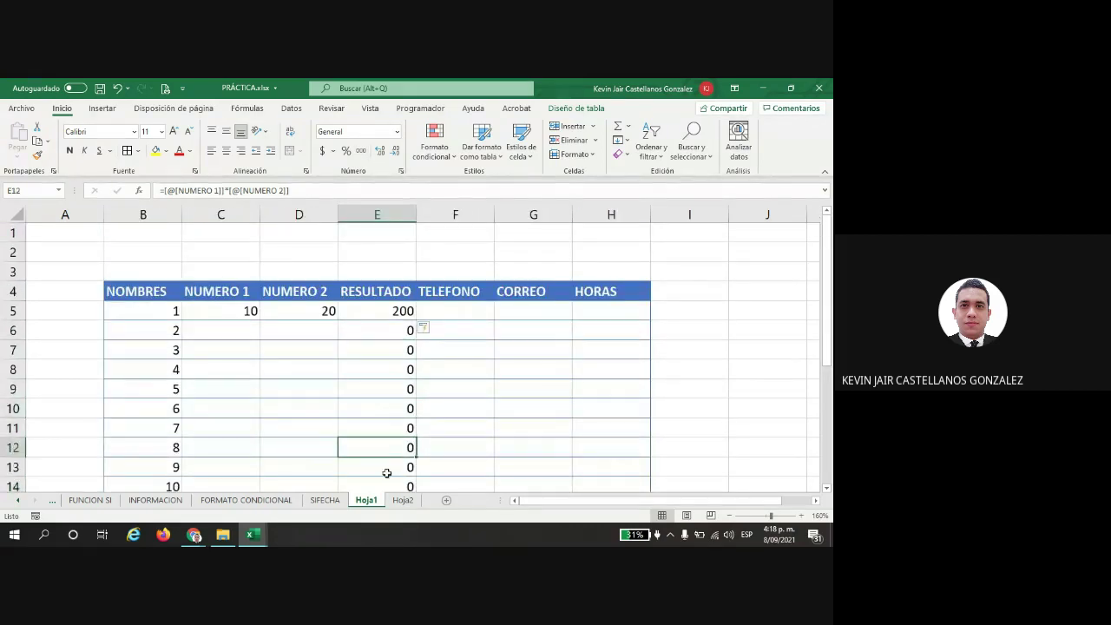
left_click(386, 469)
scroll(390, 397, "down", 1)
scroll(395, 392, "down", 2)
left_click(396, 371)
left_click(396, 428)
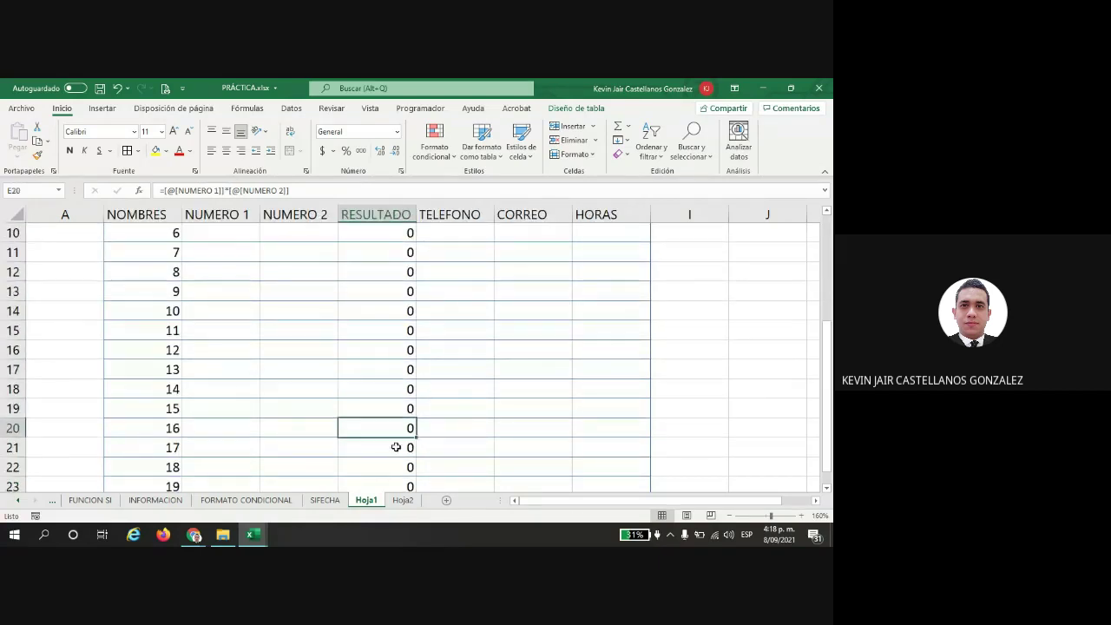
left_click(389, 461)
scroll(386, 408, "down", 3)
left_click(386, 427)
left_click(378, 388)
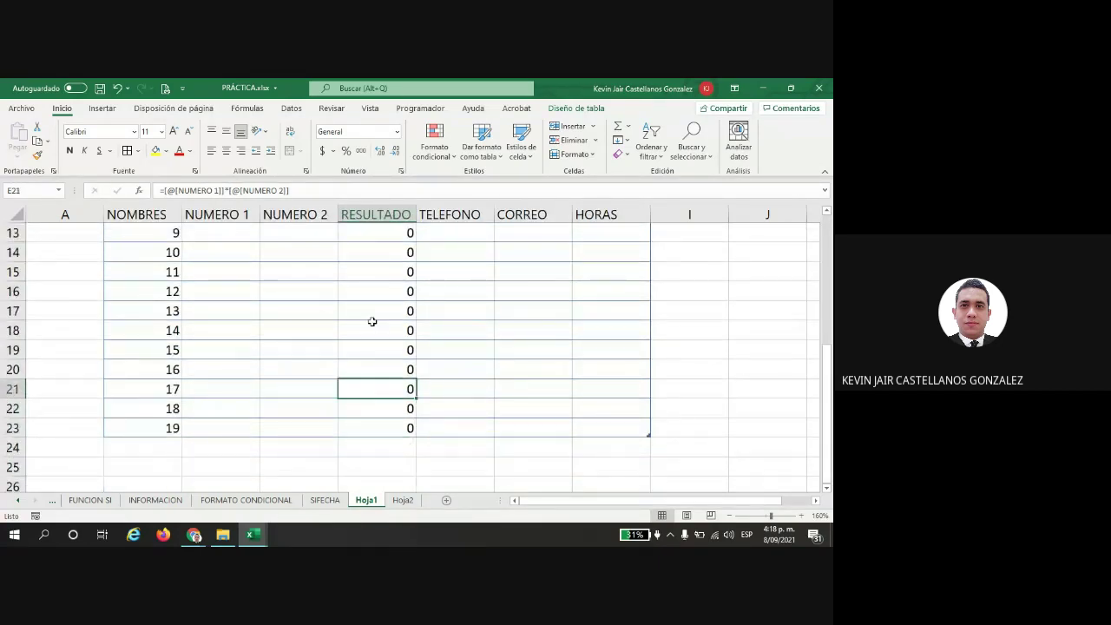
left_click(372, 314)
left_click(358, 289)
scroll(362, 370, "up", 3)
left_click(386, 369)
left_click(380, 331)
left_click(382, 311)
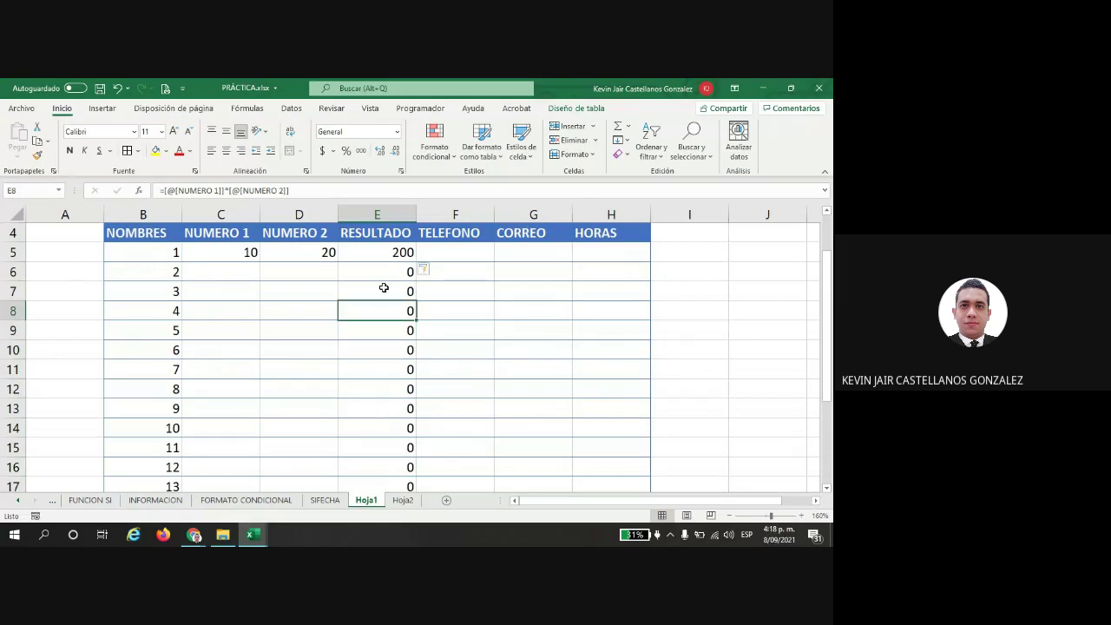
left_click(383, 288)
left_click(382, 271)
left_click(302, 252)
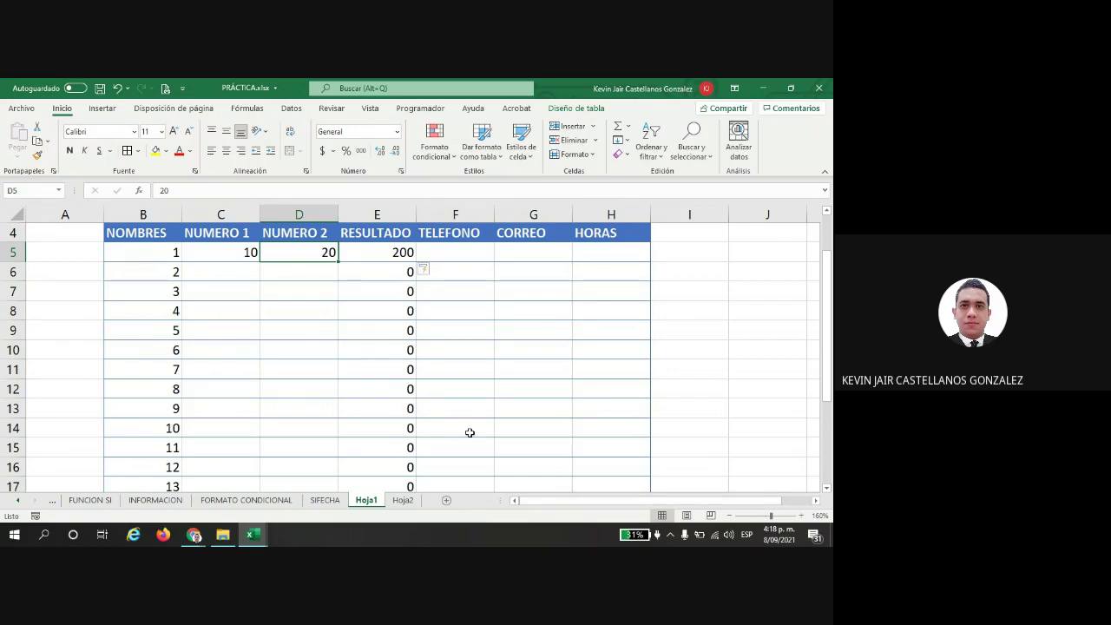
Step: Permanently delete the Hoja1 sheet, then the Hoja2 sheet
right_click(372, 503)
left_click(408, 349)
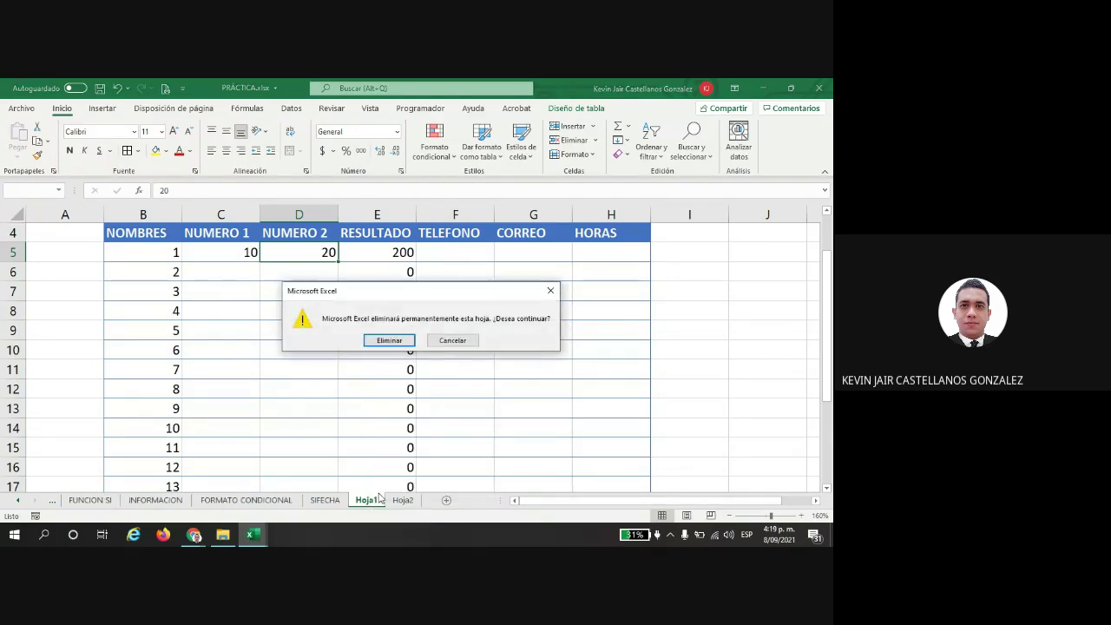
left_click(389, 340)
right_click(357, 501)
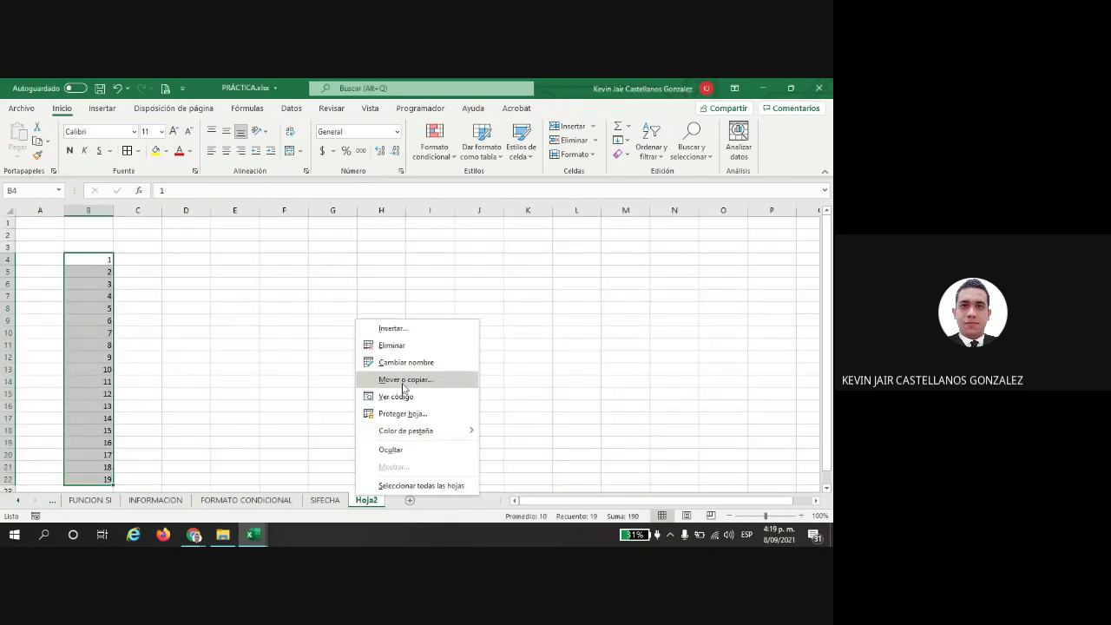
left_click(391, 346)
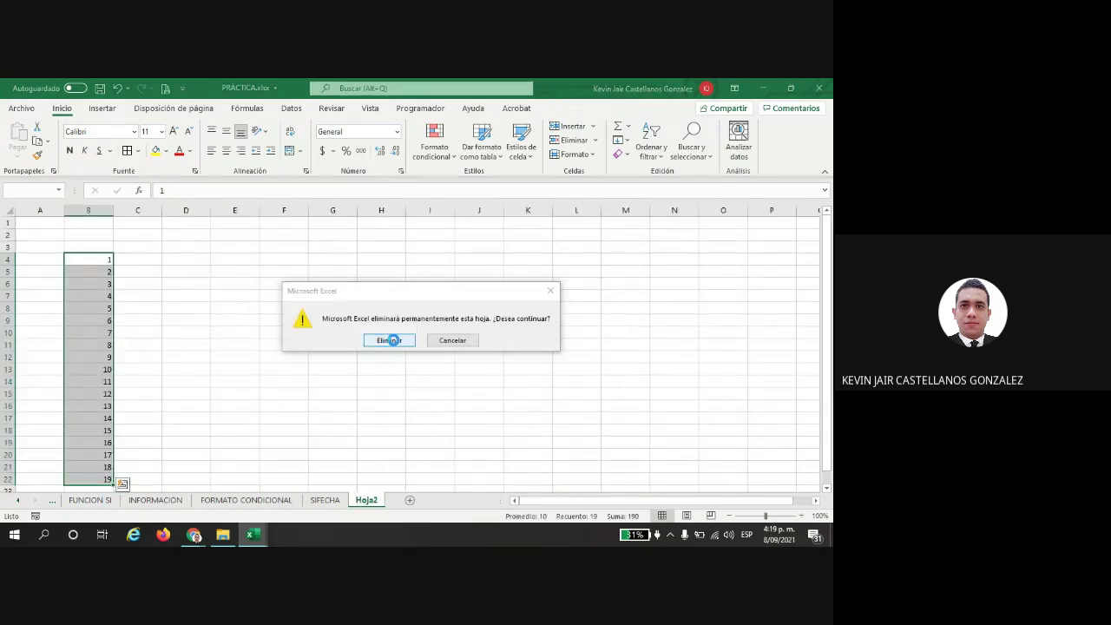
left_click(389, 341)
Step: Scroll the sheet tab bar back to show the earlier sheets
left_click(19, 501)
left_click(20, 503)
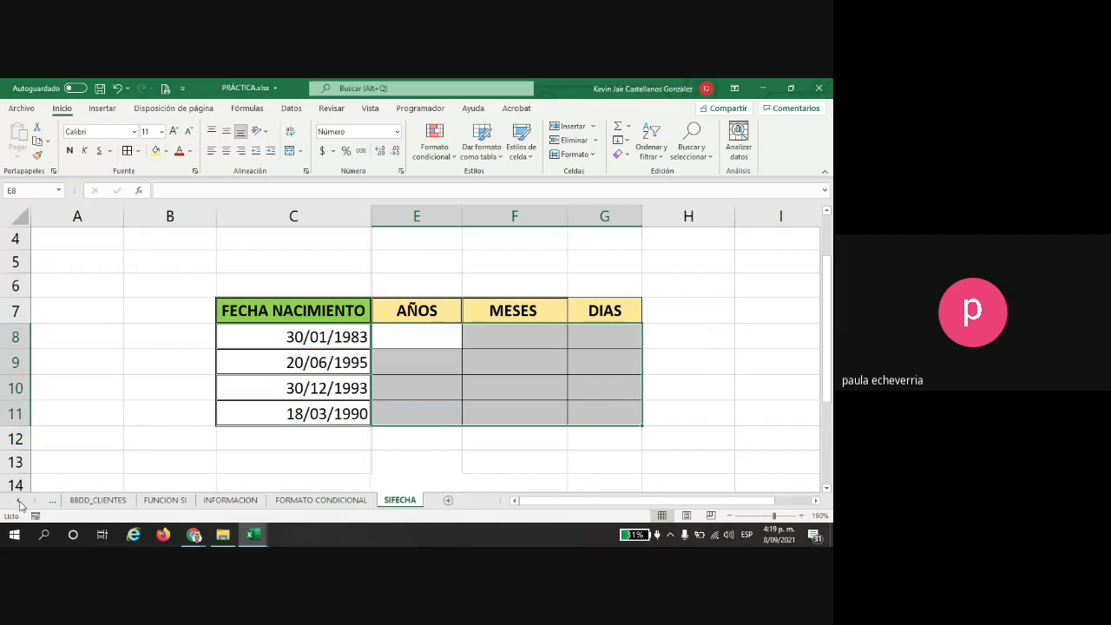
left_click(19, 503)
left_click(19, 503)
Step: On FACTURA, select the invoice item table starting at CODIGO
left_click(86, 501)
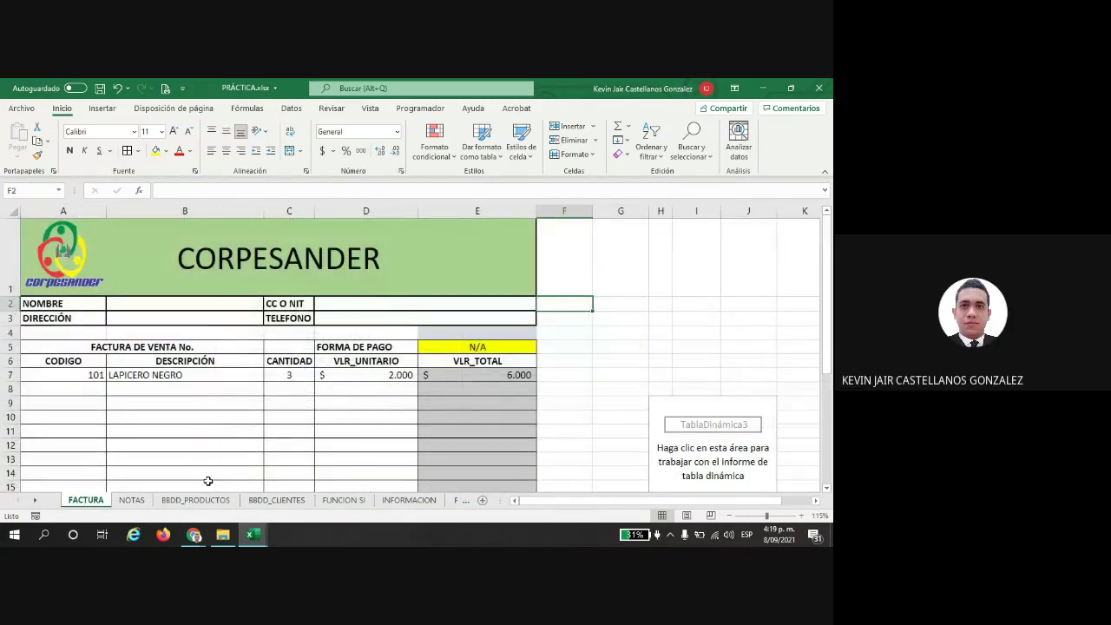
scroll(117, 348, "down", 1)
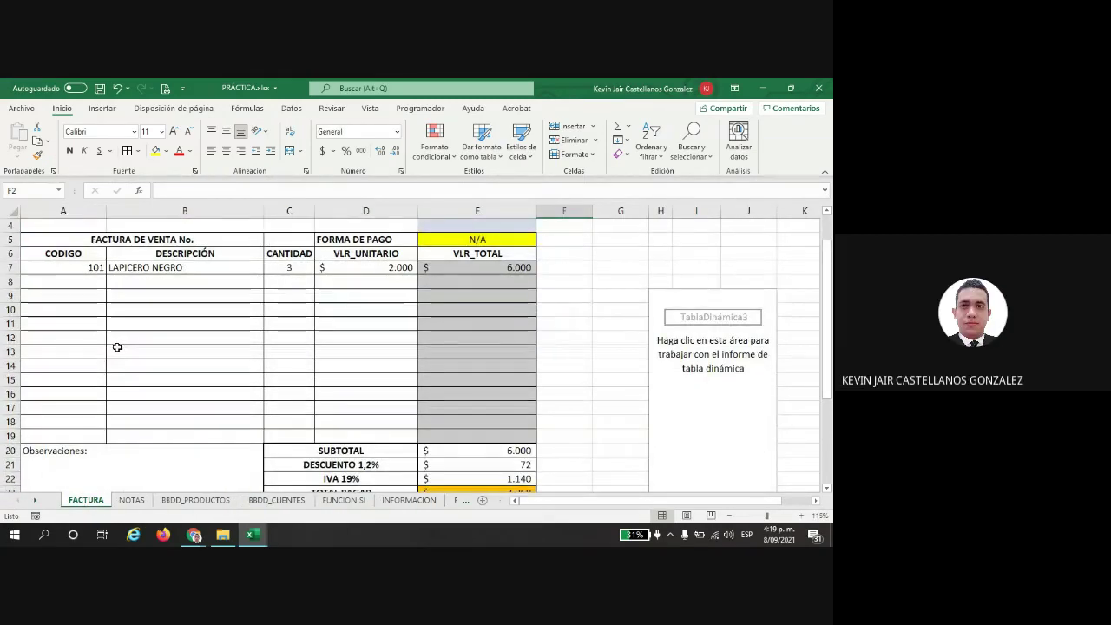
left_click_drag(82, 253, 498, 429)
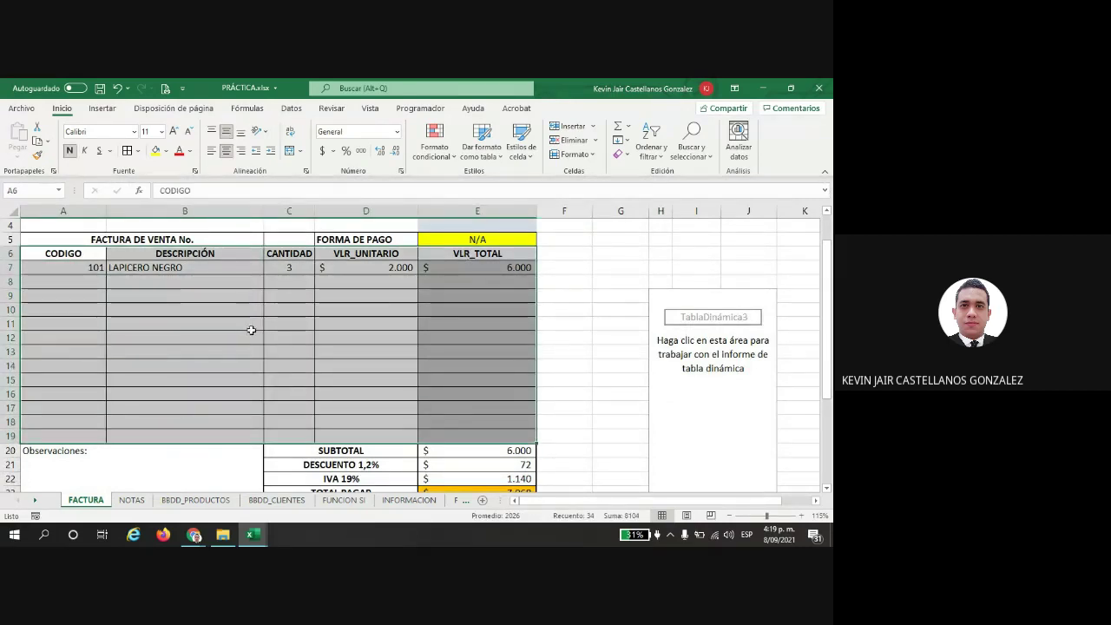
scroll(450, 295, "up", 1)
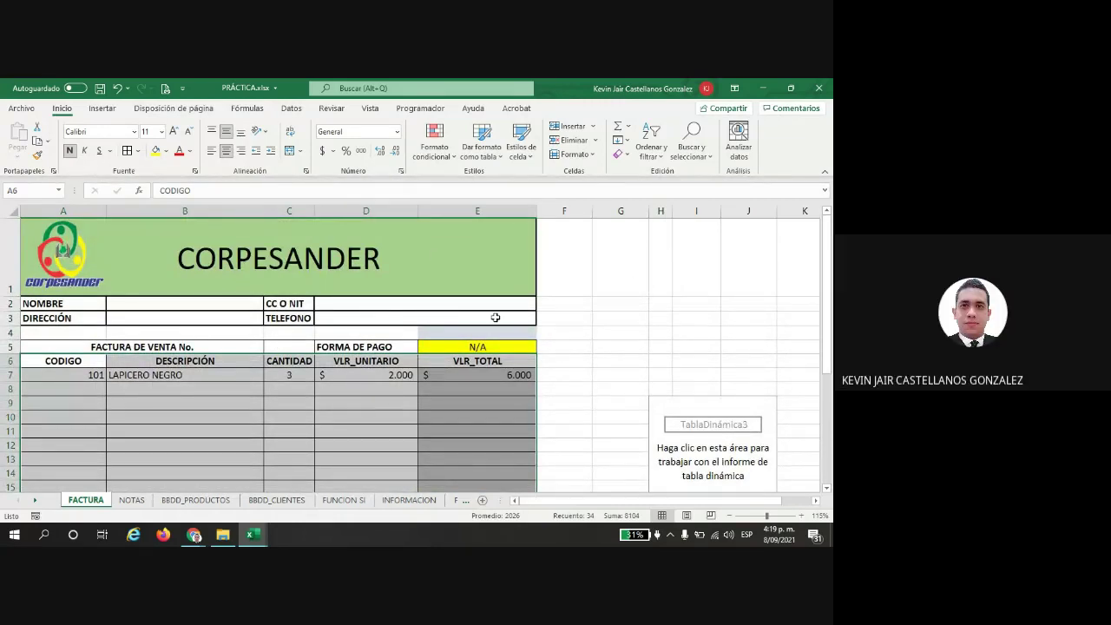
Step: Select and review the student grades table on the NOTAS sheet
left_click(132, 500)
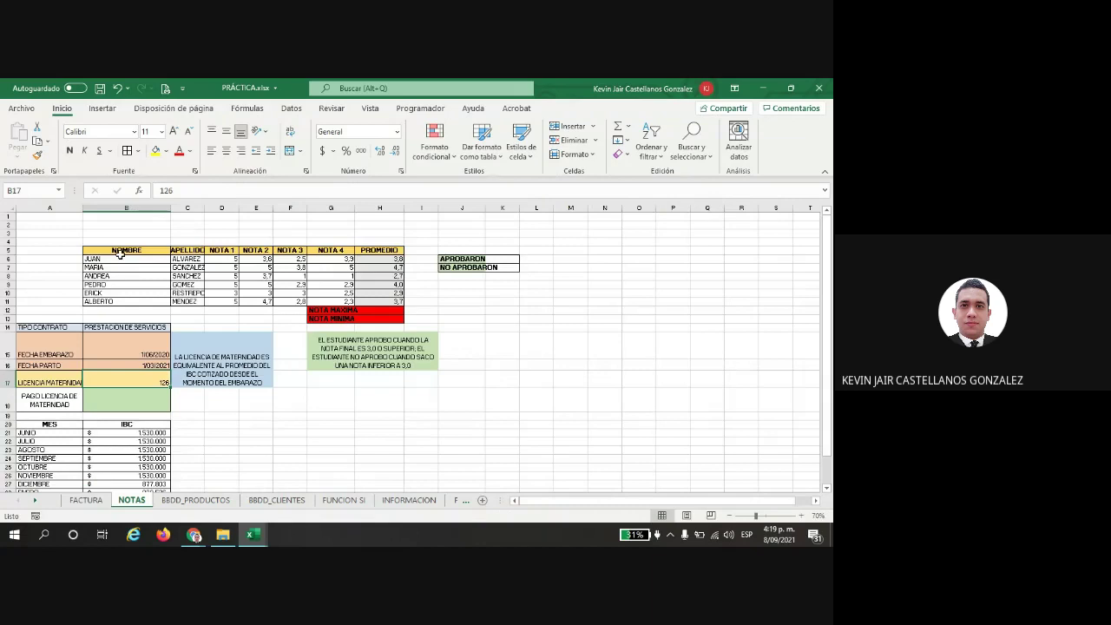
left_click_drag(121, 254, 369, 299)
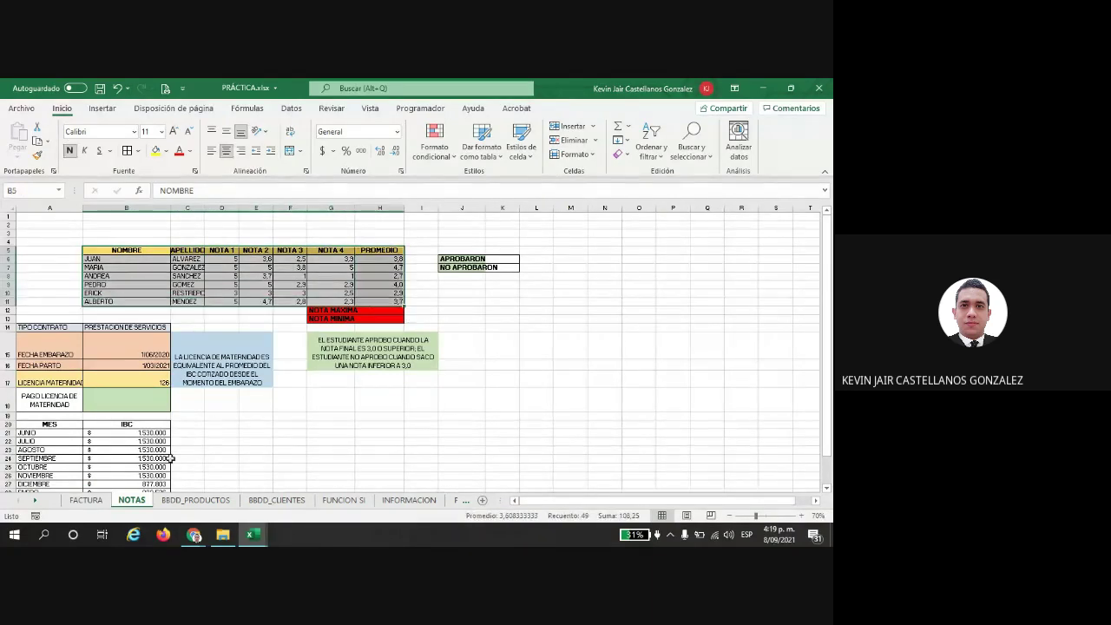
scroll(171, 458, "down", 1)
left_click_drag(49, 392, 131, 468)
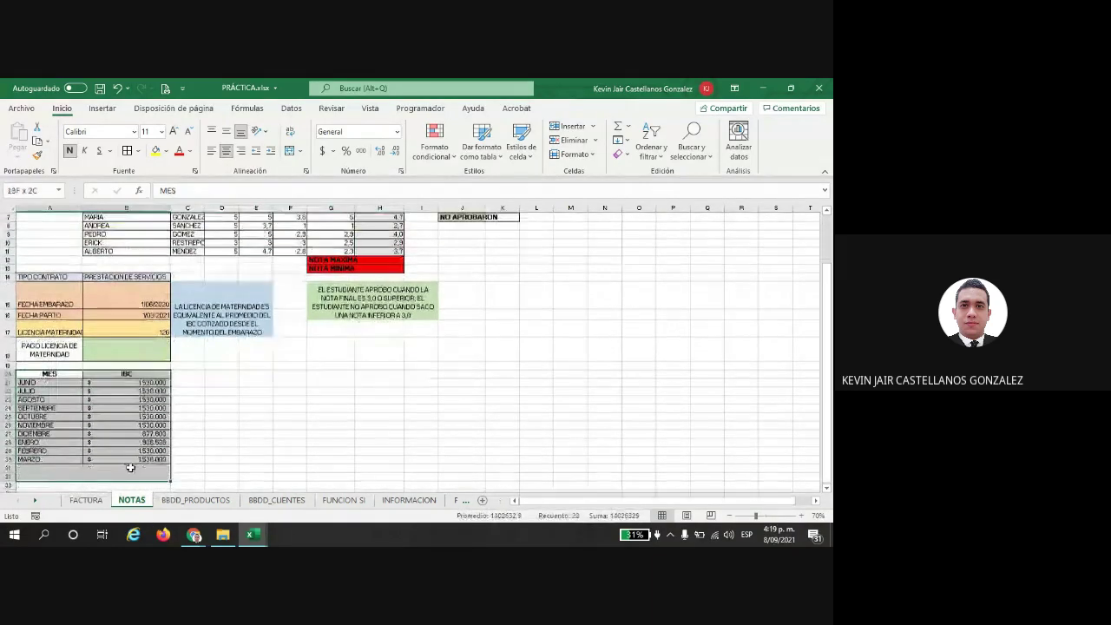
Step: Review the BBDD_PRODUCTOS table from CODIGO to VALOR, then go back to FACTURA
left_click(196, 500)
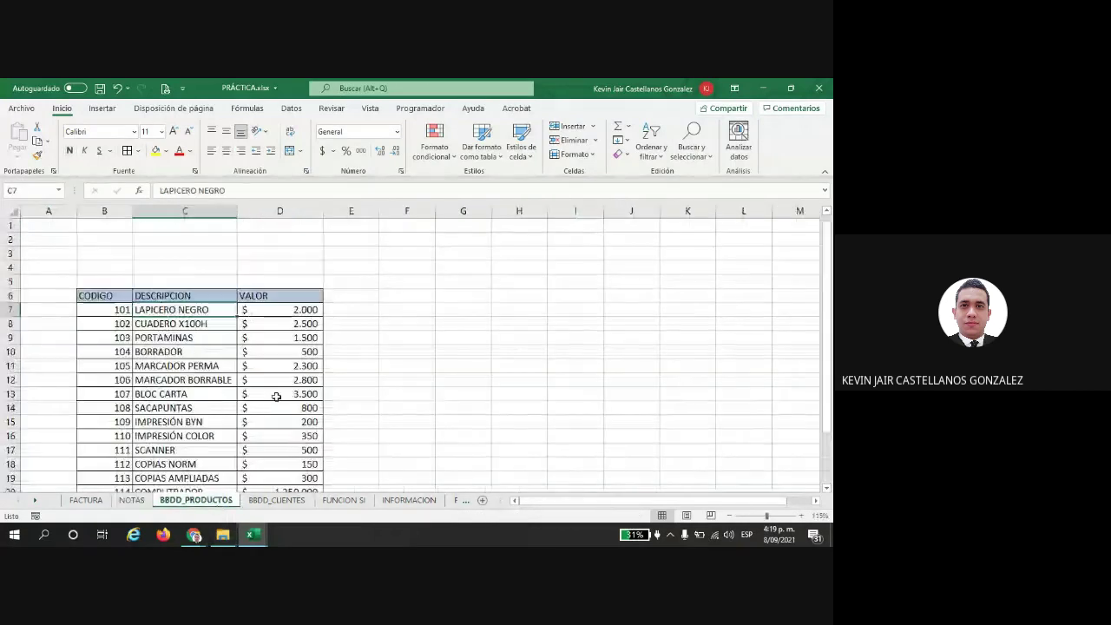
left_click_drag(86, 296, 248, 463)
left_click(530, 388)
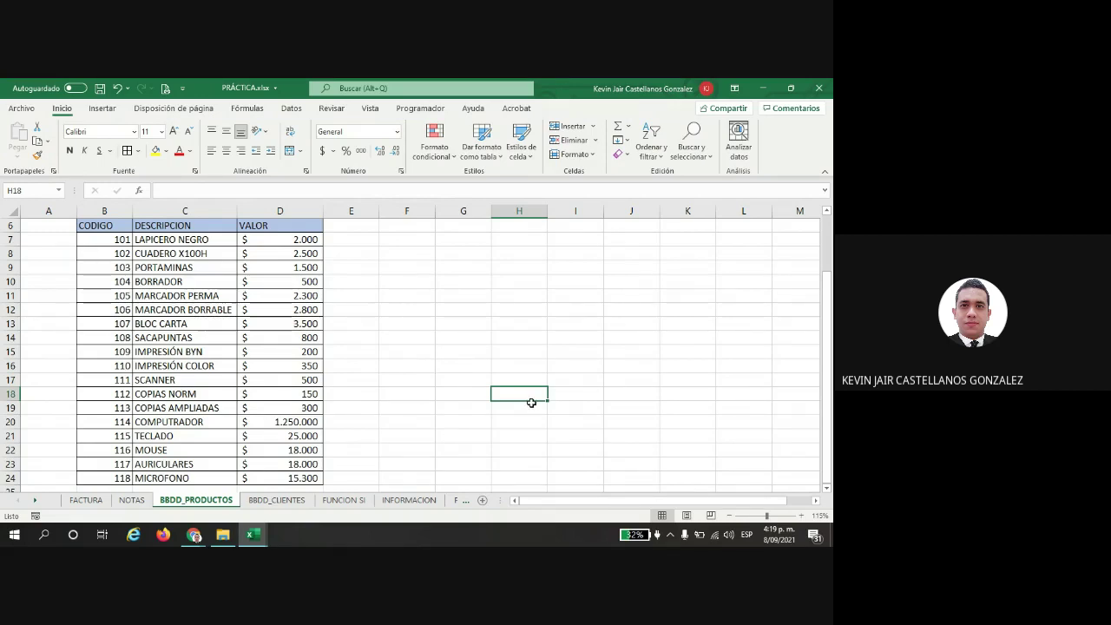
left_click(85, 499)
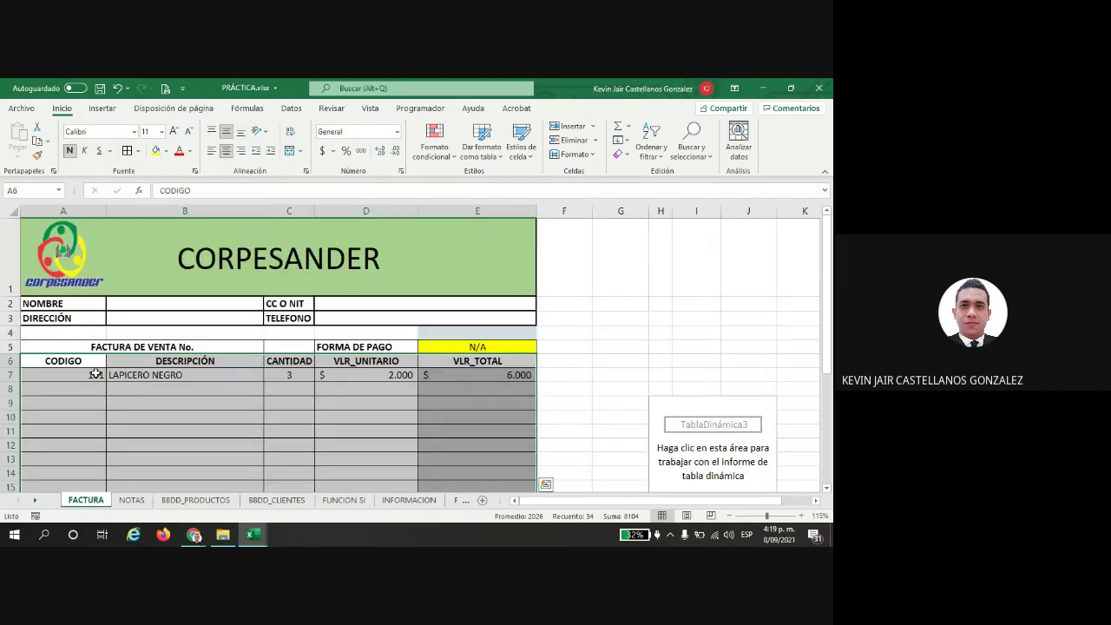
Step: Clear the sample LAPICERO NEGRO invoice line in row 7
left_click_drag(96, 375, 489, 371)
key("Delete")
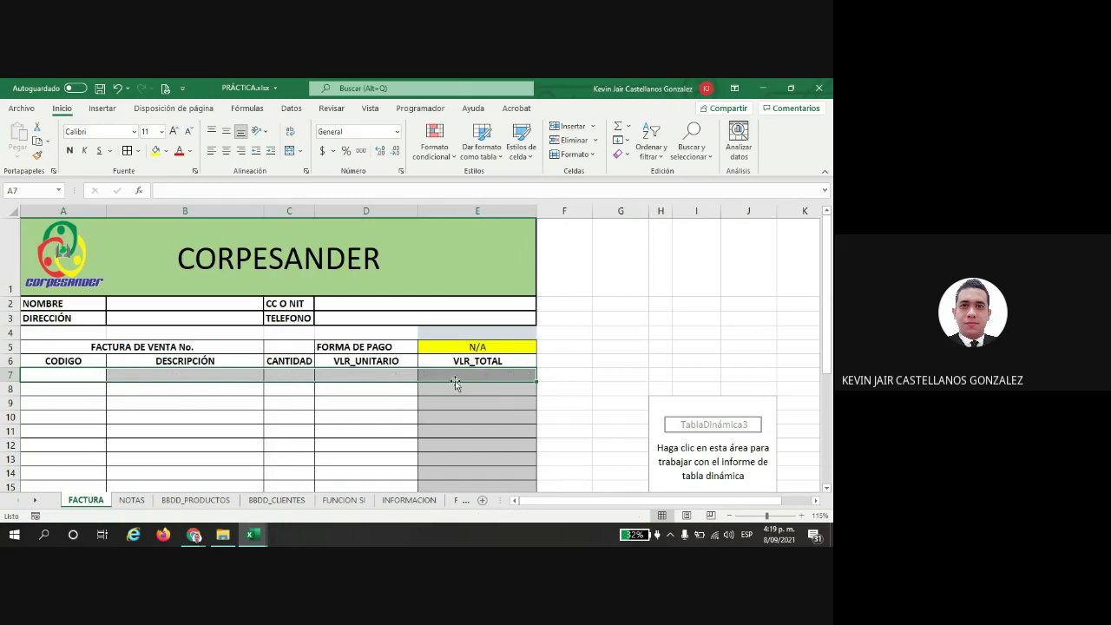
left_click(288, 417)
scroll(282, 400, "down", 2)
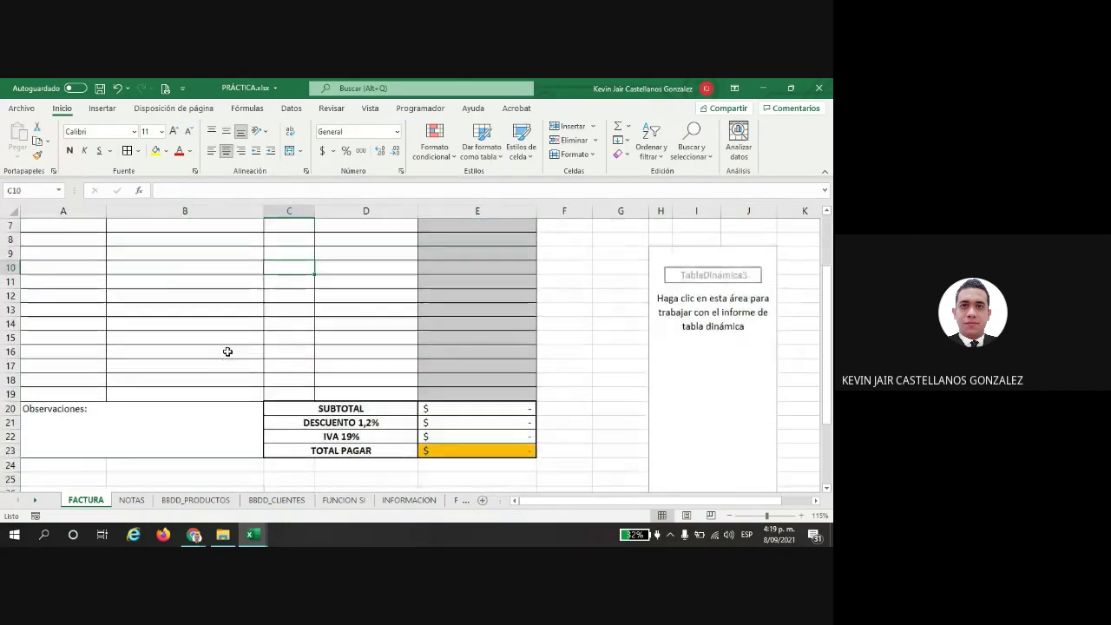
scroll(228, 352, "up", 2)
left_click(116, 374)
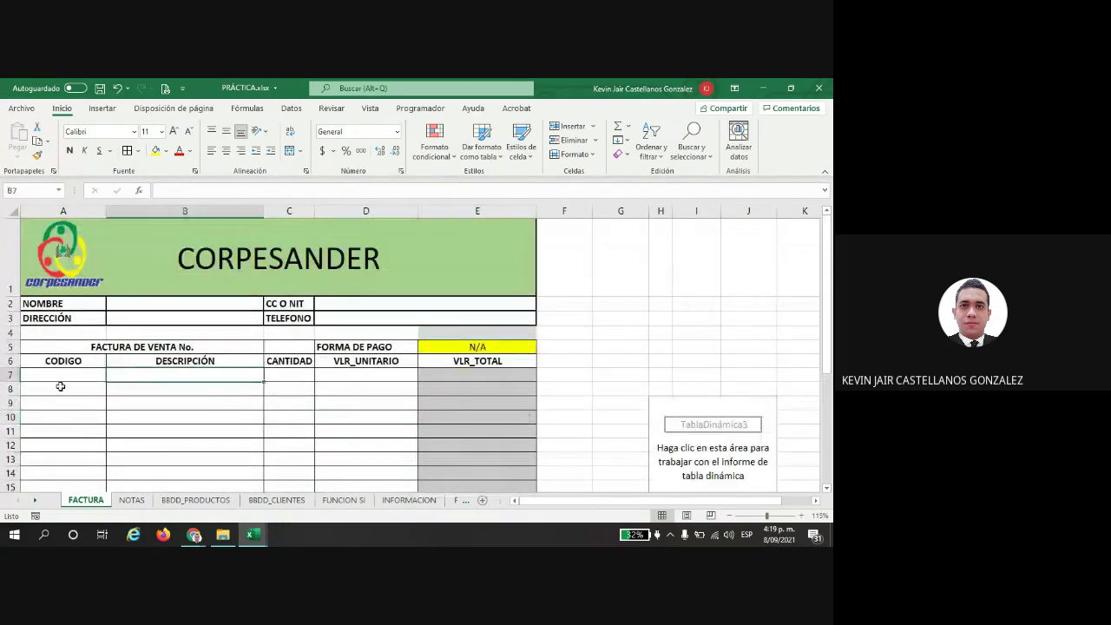
left_click(92, 377)
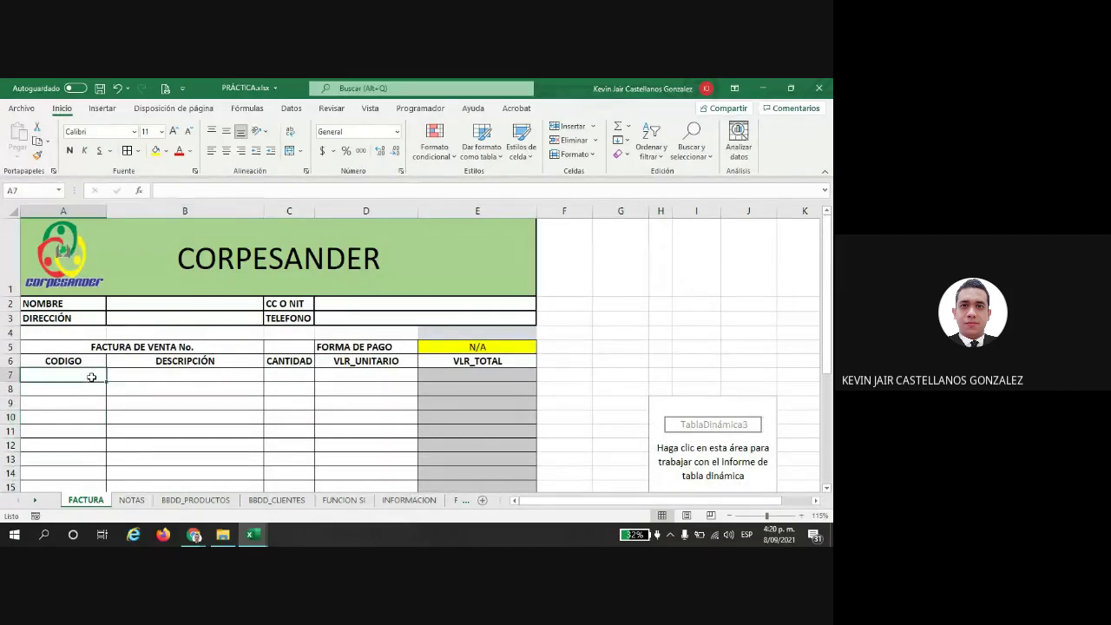
scroll(148, 338, "down", 1)
Step: Enter code 101, LAPICERO, quantity 5 and unit value 1.200 across row 7
type("1")
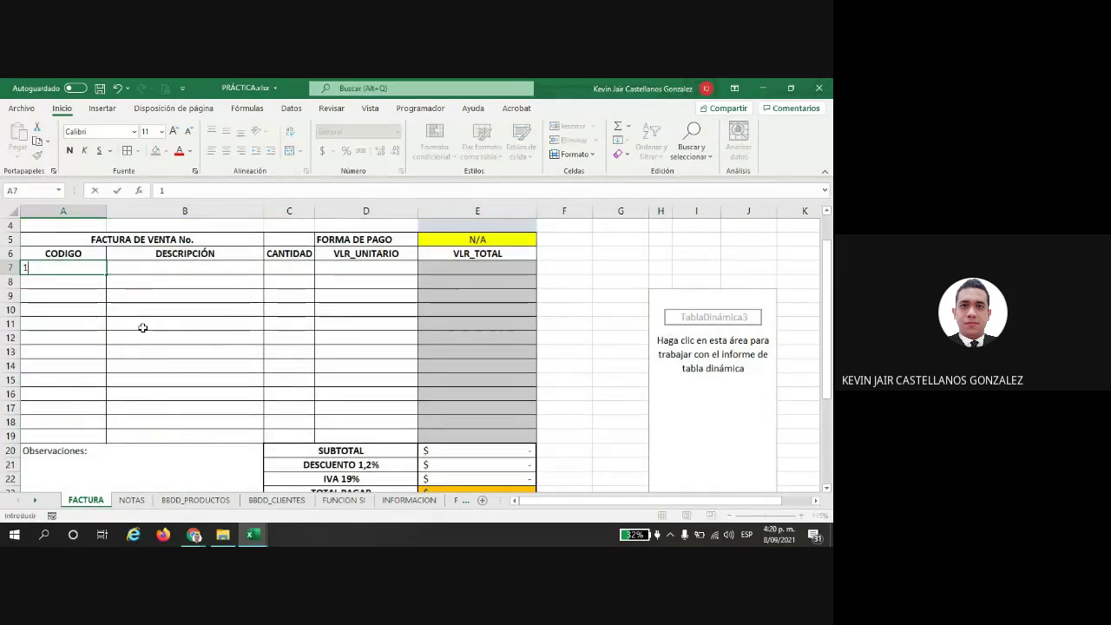
type("01")
key("Tab")
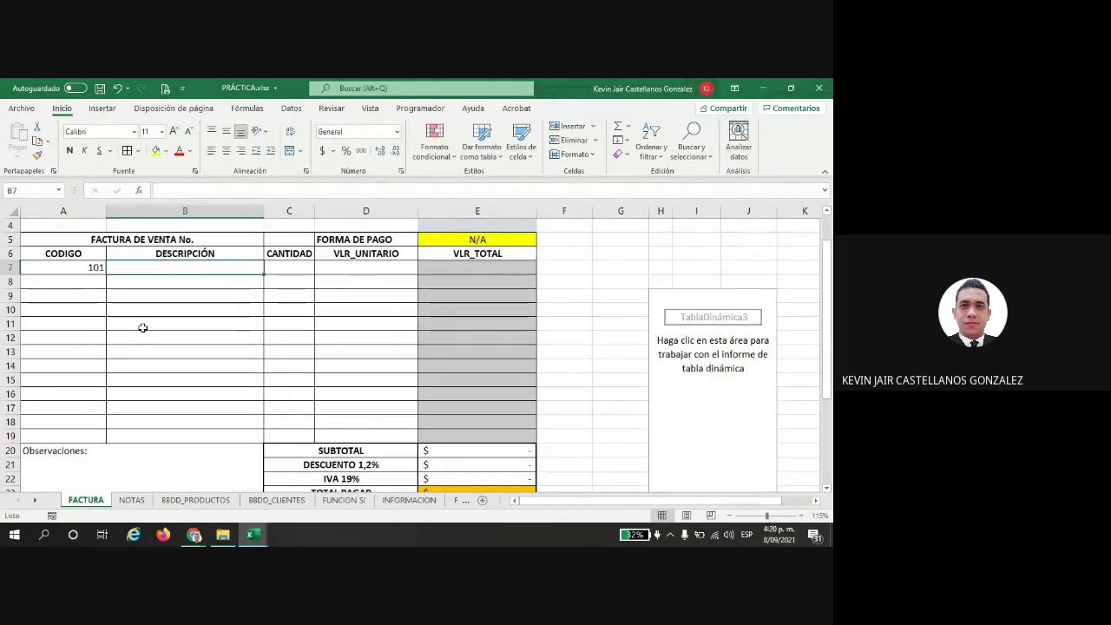
type("LAPICER")
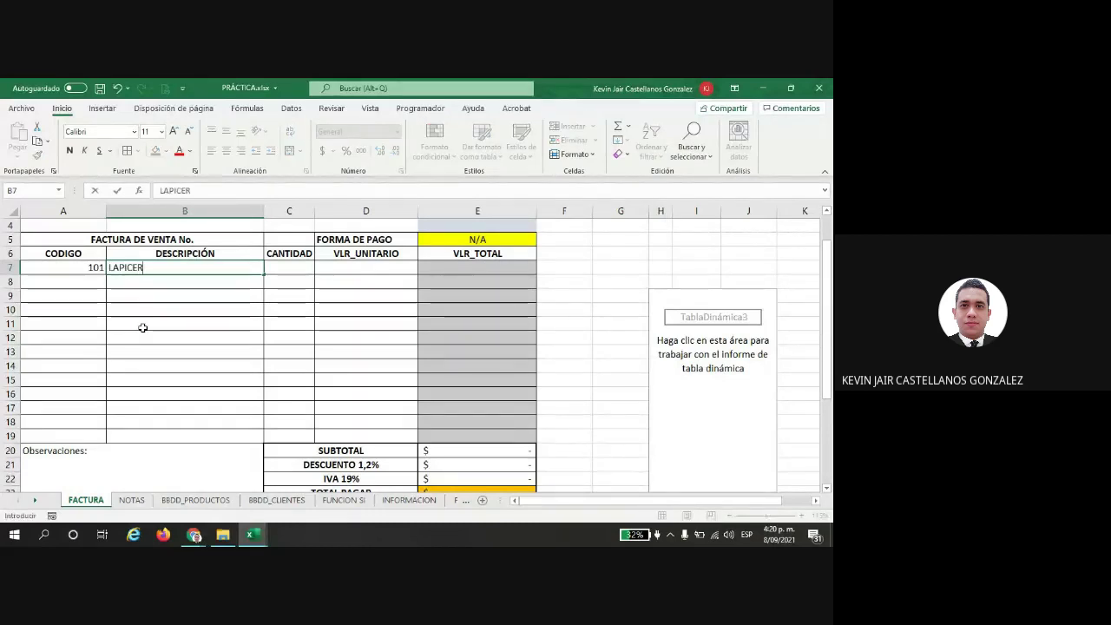
type("O")
key("Tab")
type("5")
key("Tab")
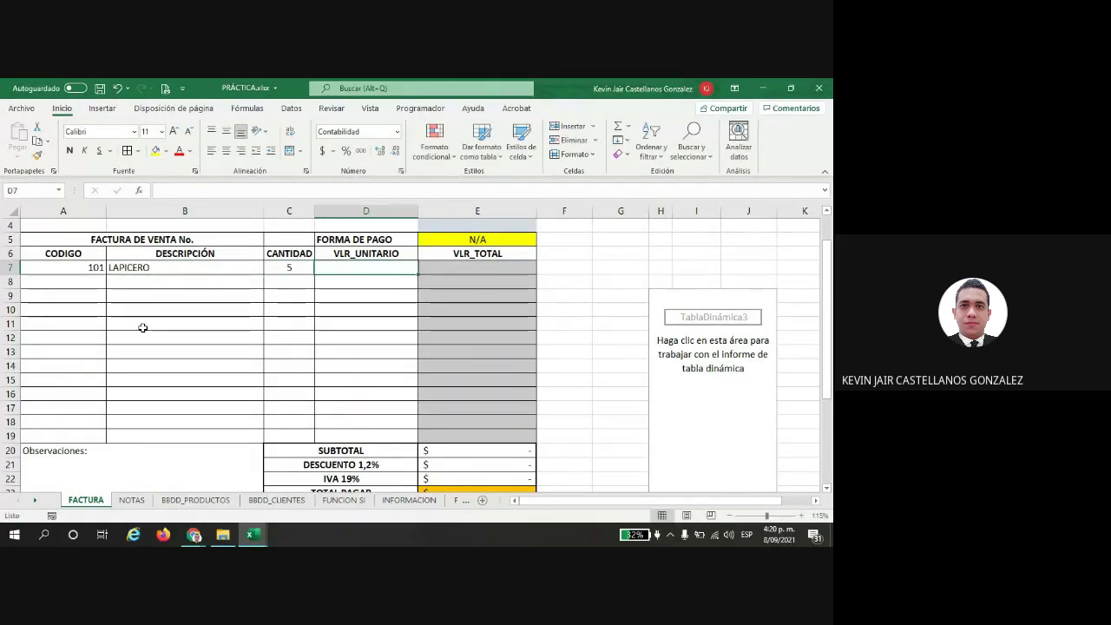
type("1.20")
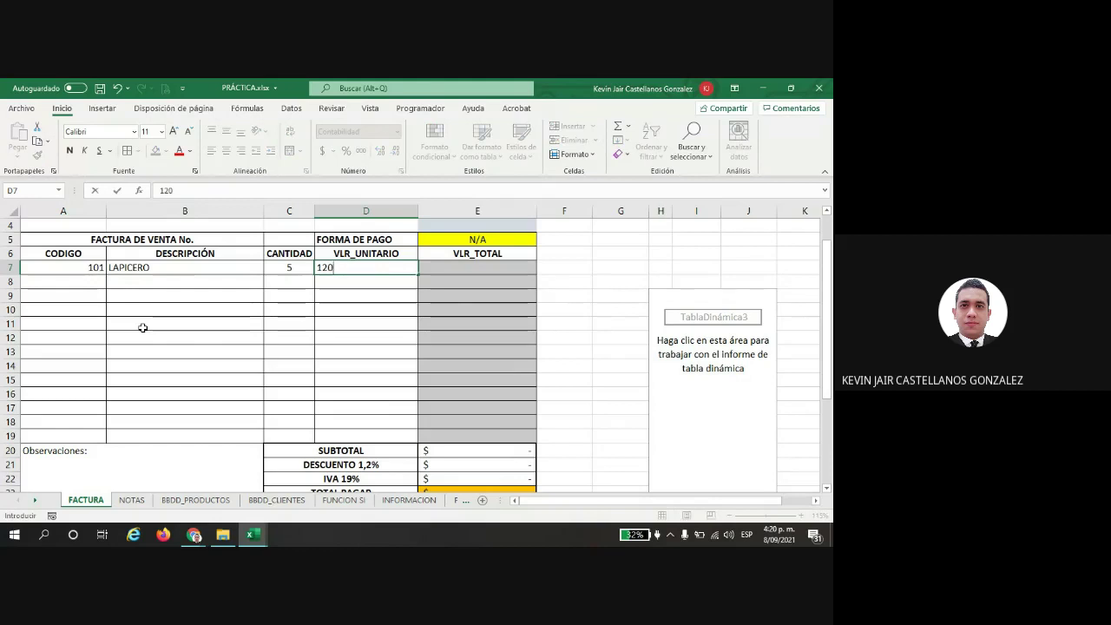
type("0")
key("Return")
Step: Set E7 to =D7*C7 and fill it down to row 19
left_click(495, 268)
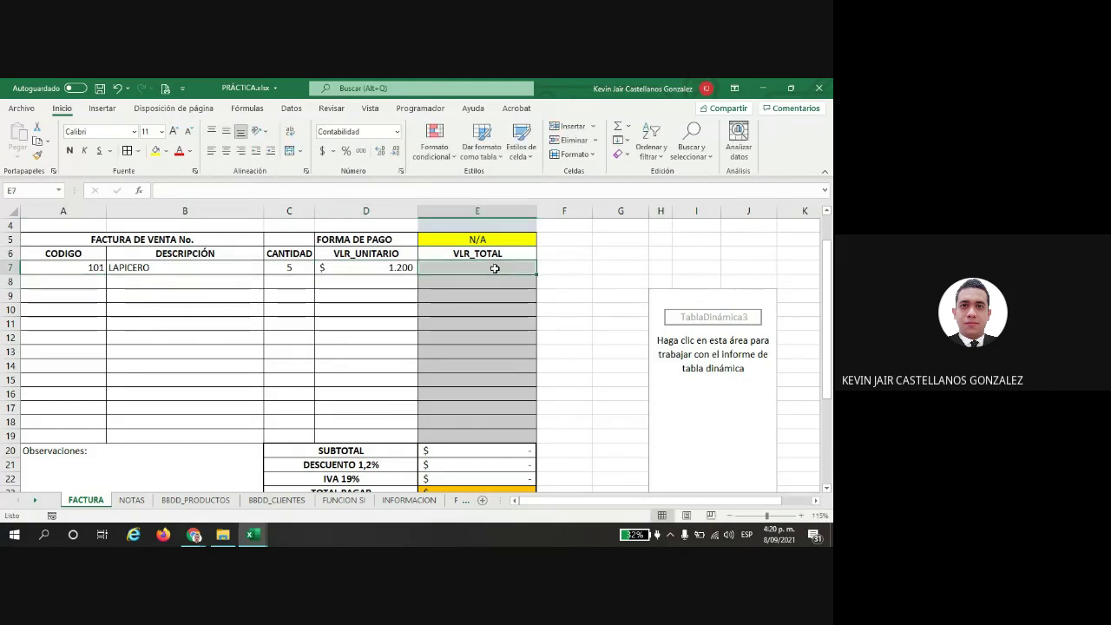
type("=")
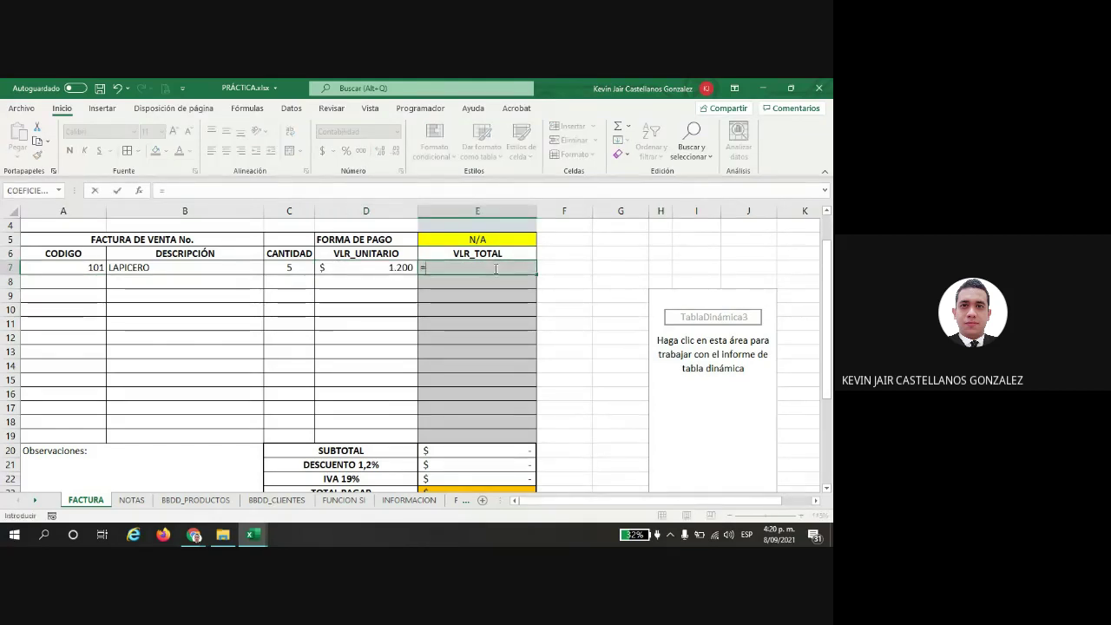
left_click(380, 270)
type("*")
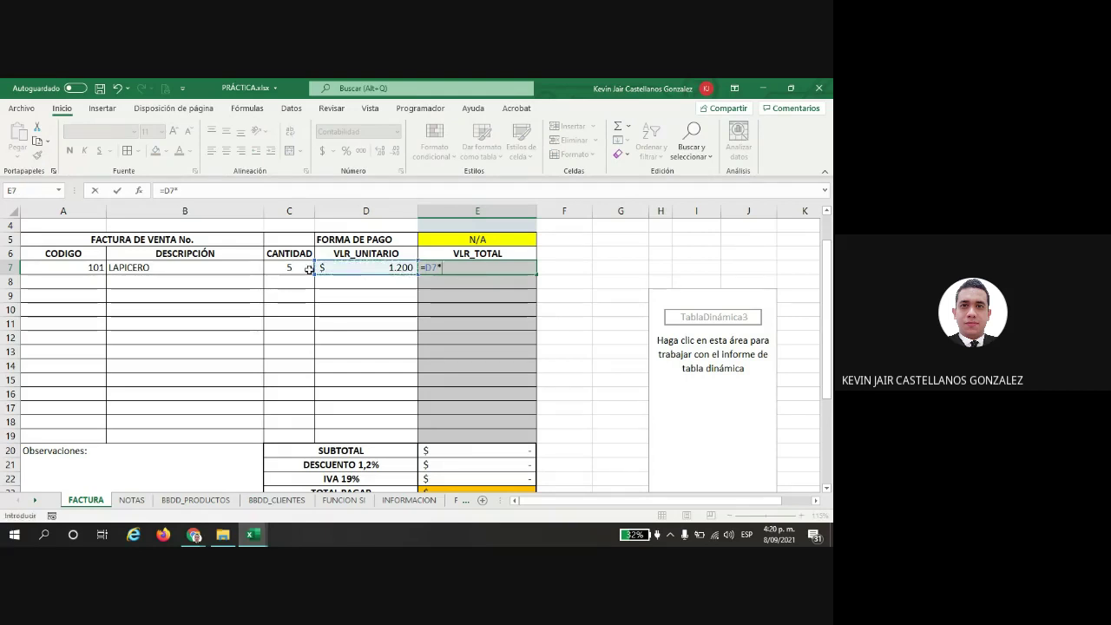
left_click(295, 271)
key("Return")
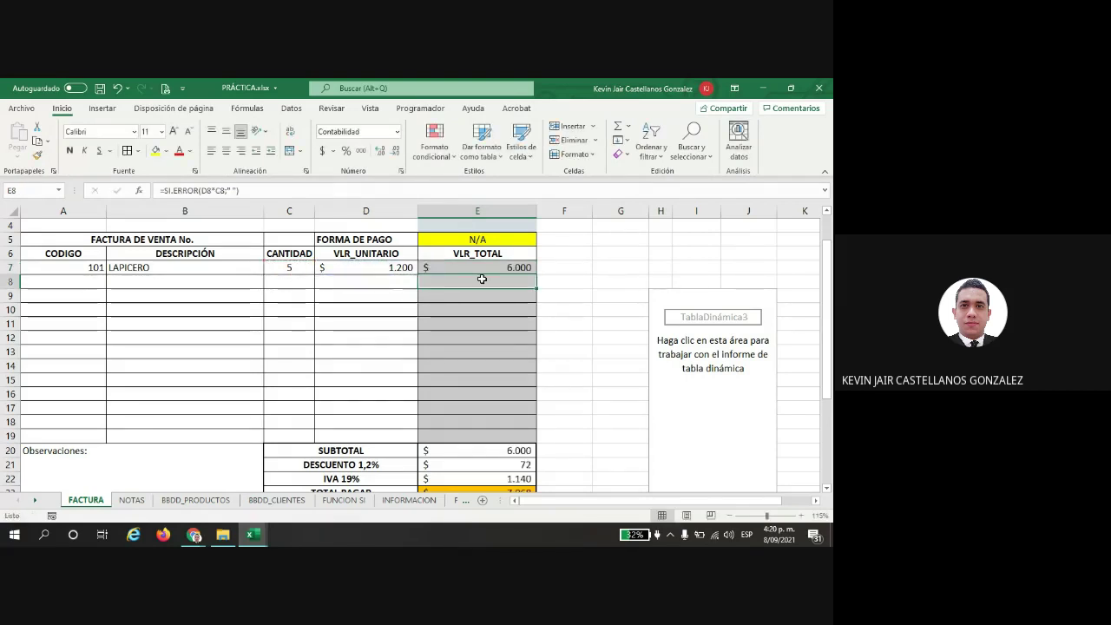
left_click(508, 270)
left_click_drag(537, 272, 503, 443)
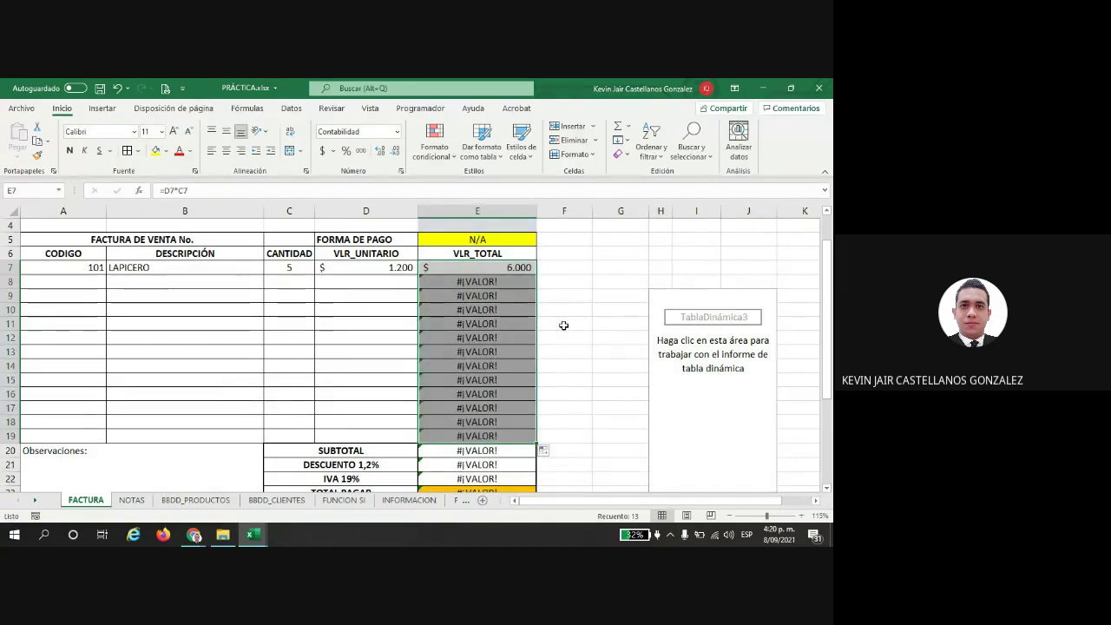
Step: Select the error totals E8:E18, then undo so code A7 reads 1
left_click(491, 271)
left_click_drag(491, 281, 486, 422)
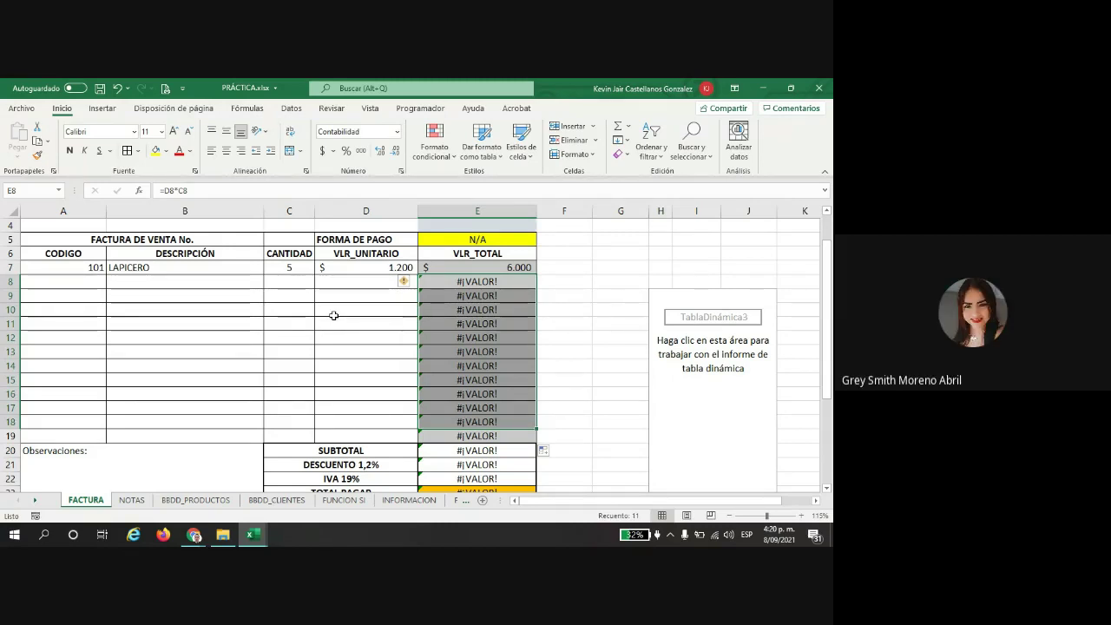
left_click(96, 269)
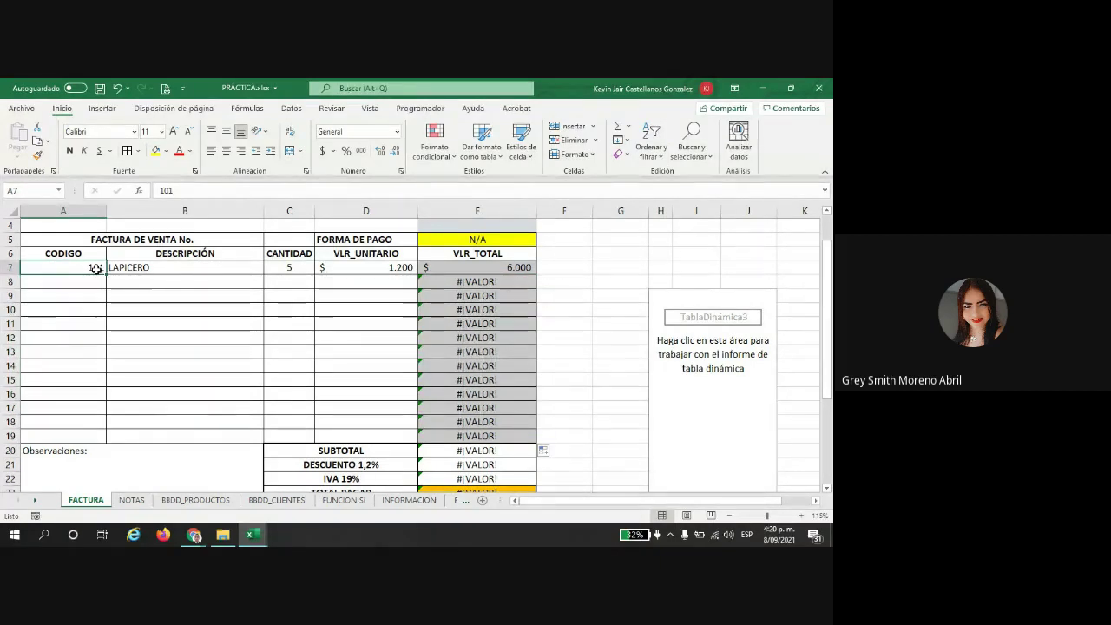
key("ctrl+z")
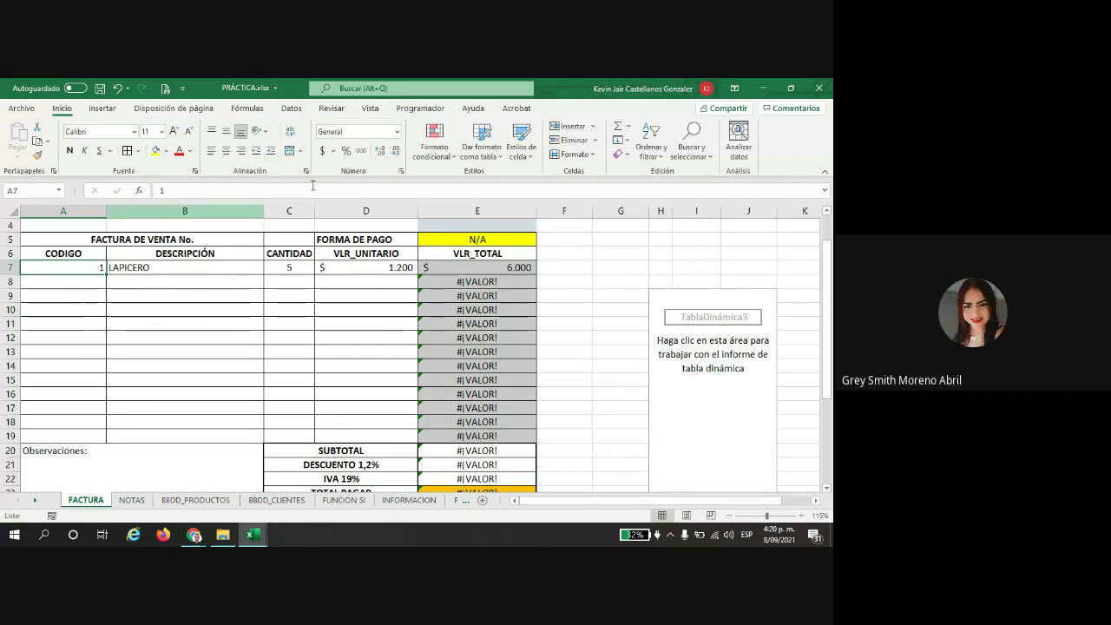
Step: Check the number format list for A7 without changing it
left_click(397, 131)
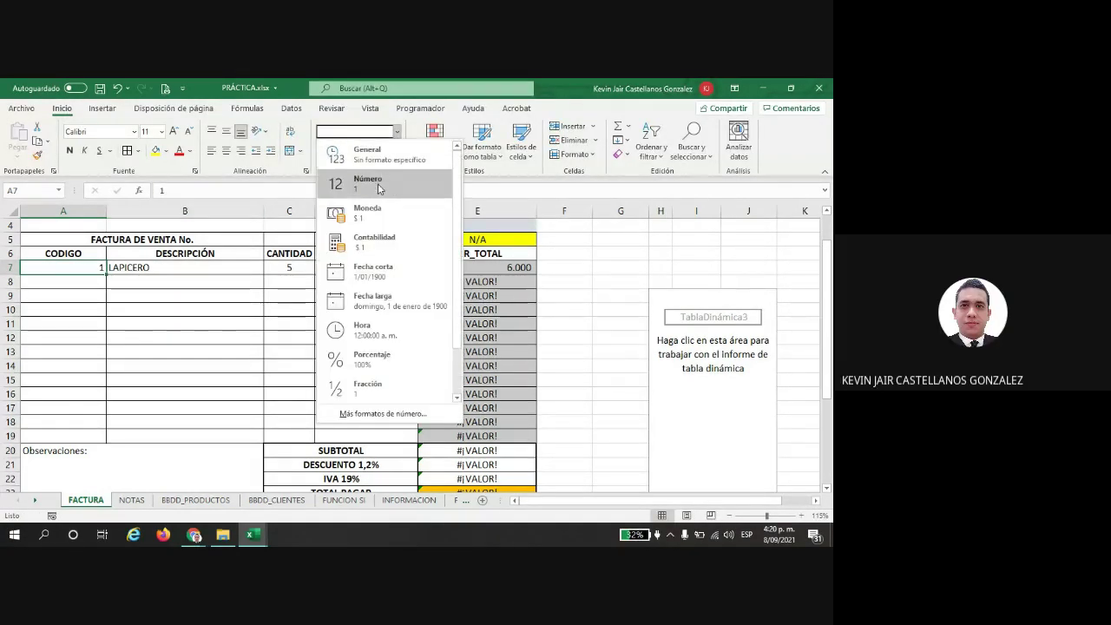
key("Escape")
key("Return")
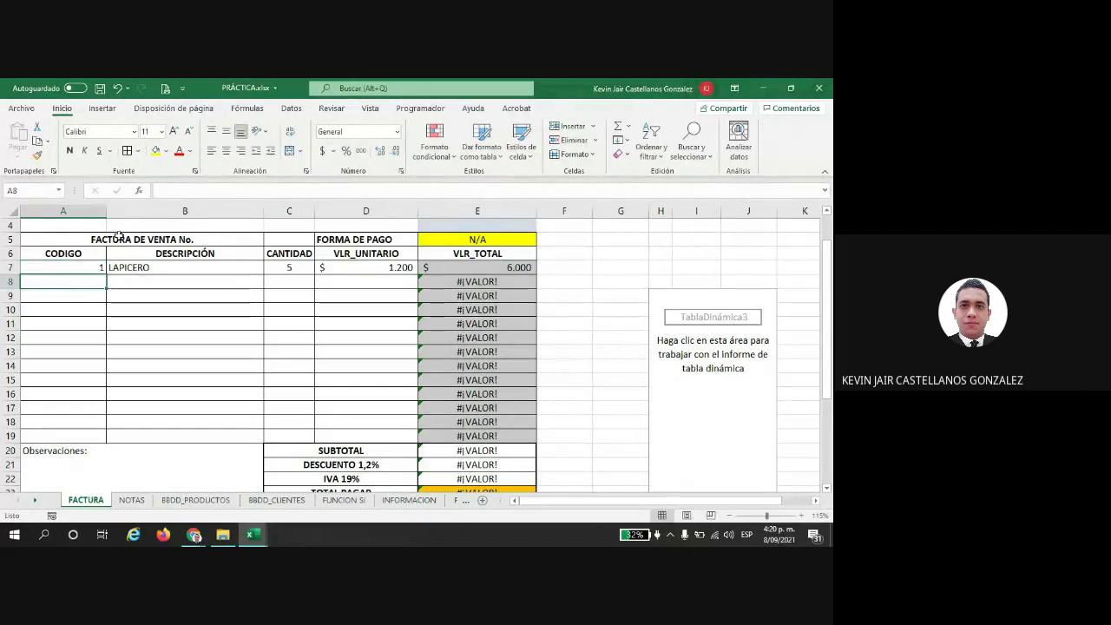
left_click(56, 269)
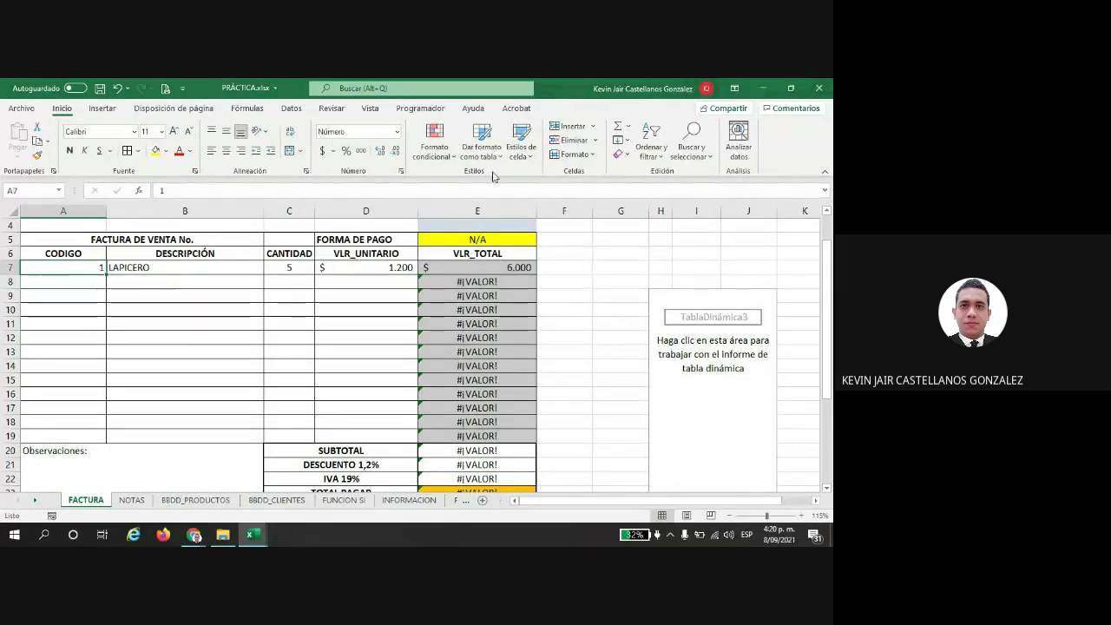
left_click(397, 132)
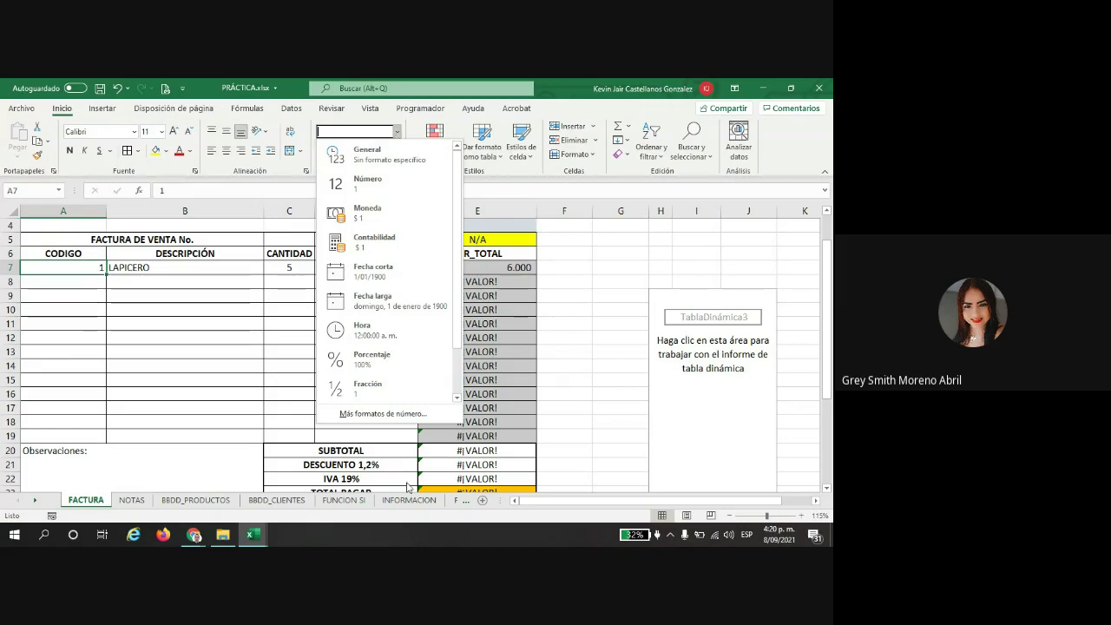
Step: Browse the Format Cells categories and apply General format to A7
left_click(383, 413)
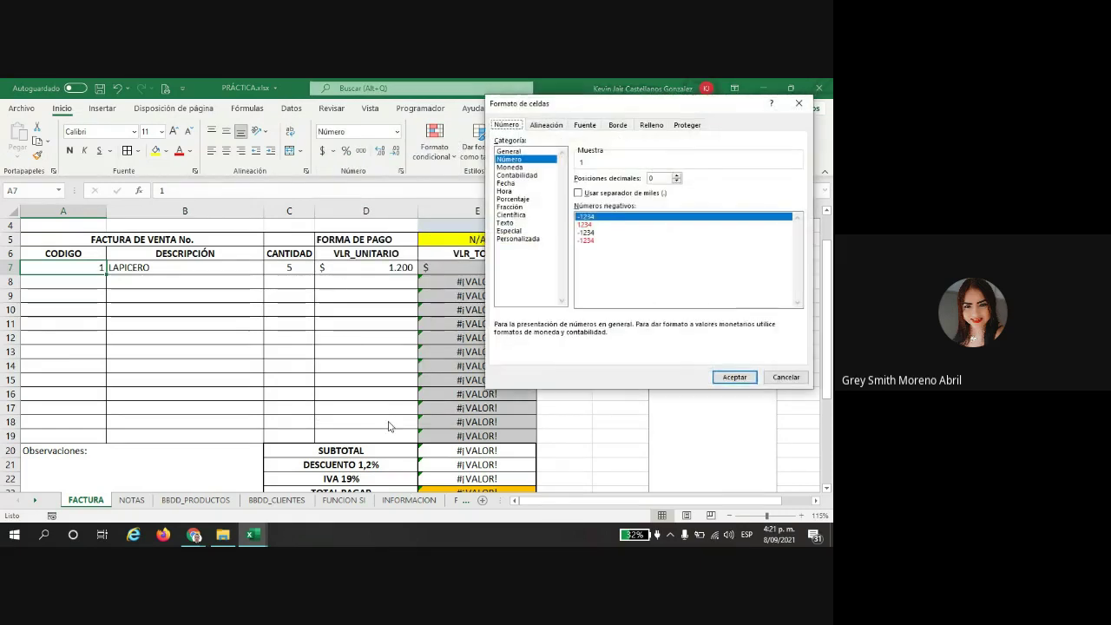
left_click_drag(591, 109, 335, 165)
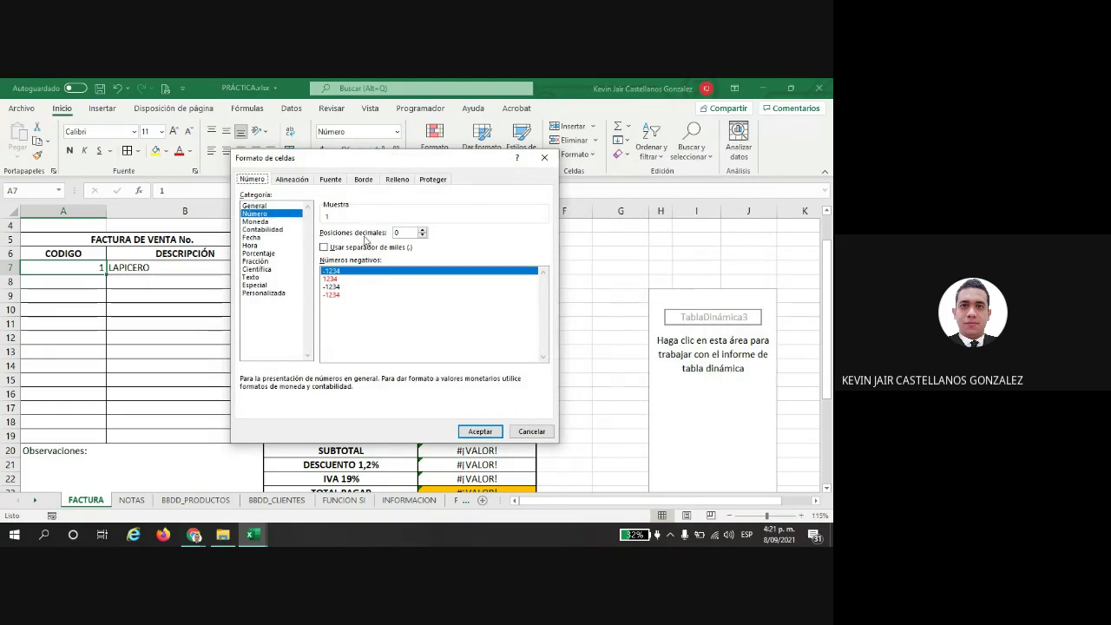
left_click(262, 206)
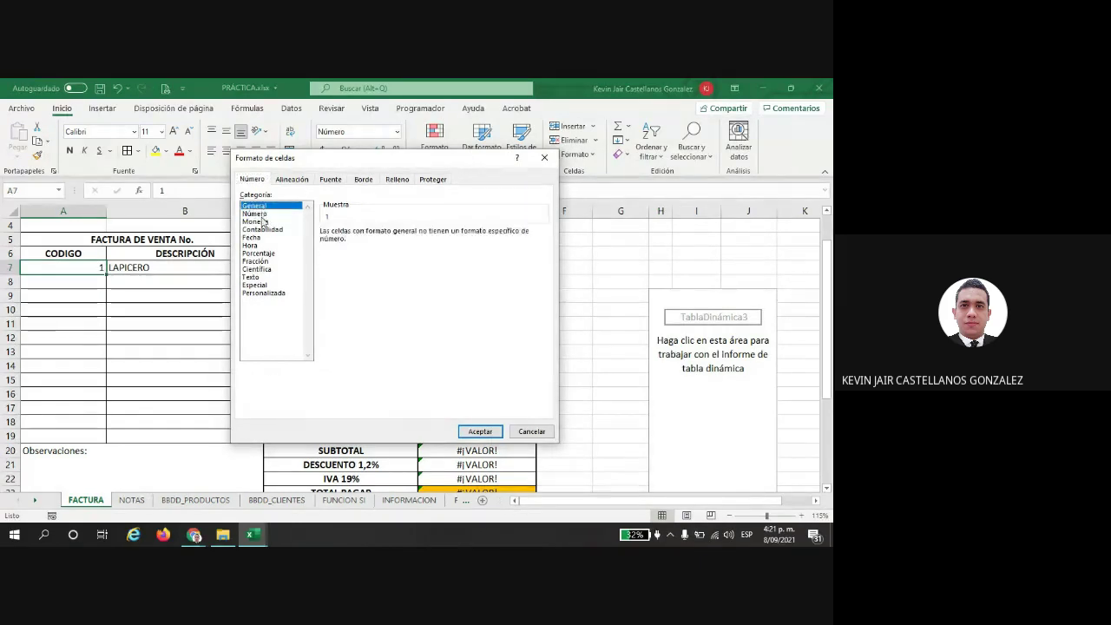
left_click(263, 214)
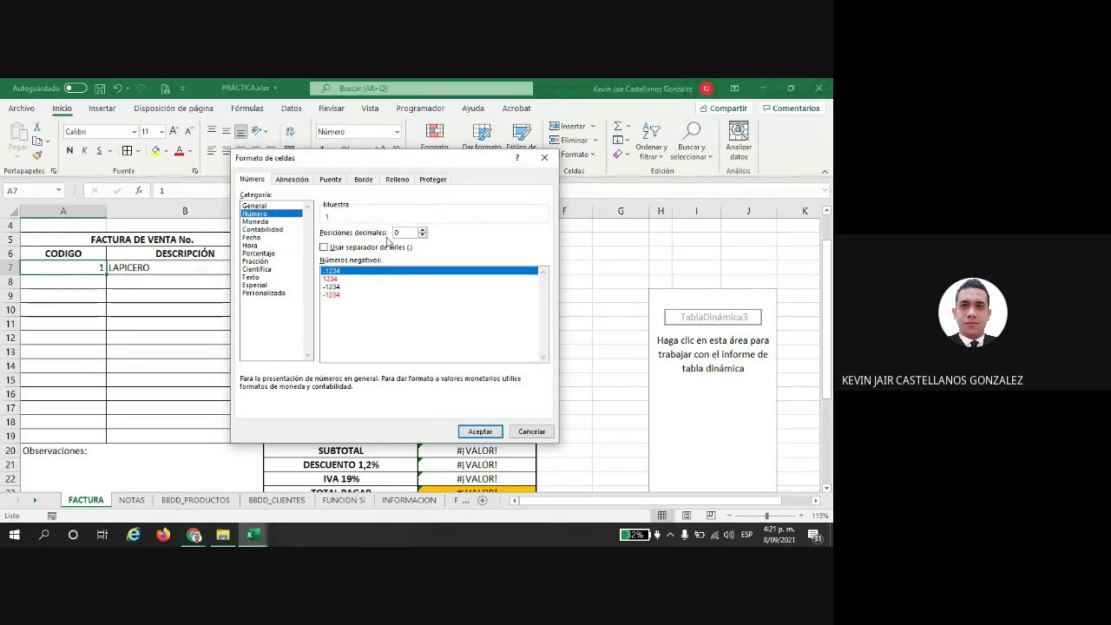
left_click(264, 293)
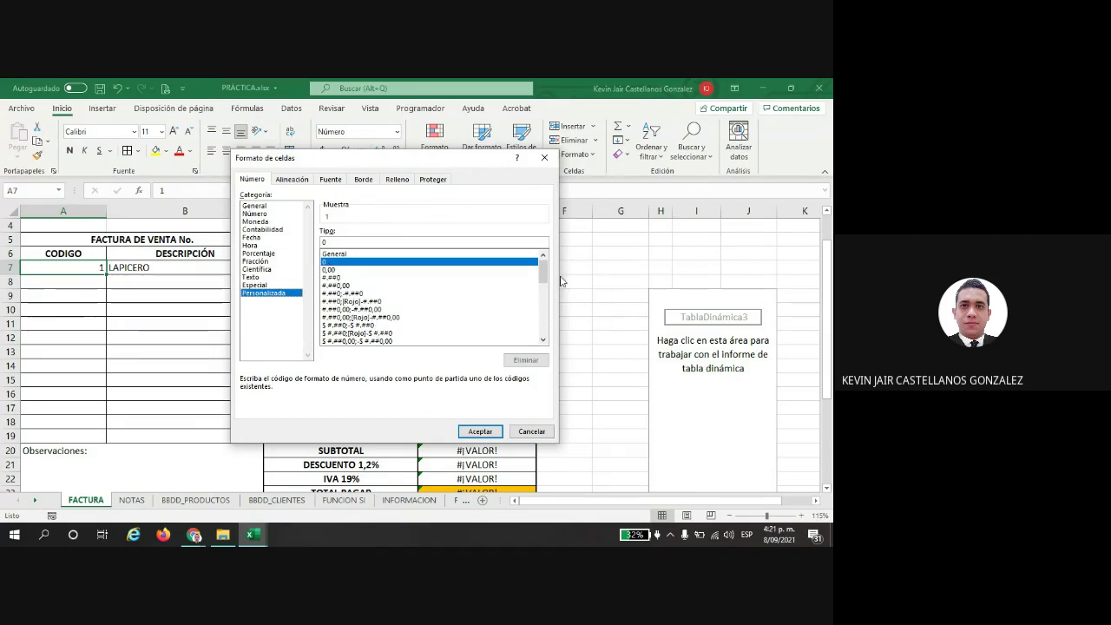
mouse_move(547, 275)
left_mouse_down()
mouse_move(548, 314)
mouse_move(548, 269)
left_mouse_up()
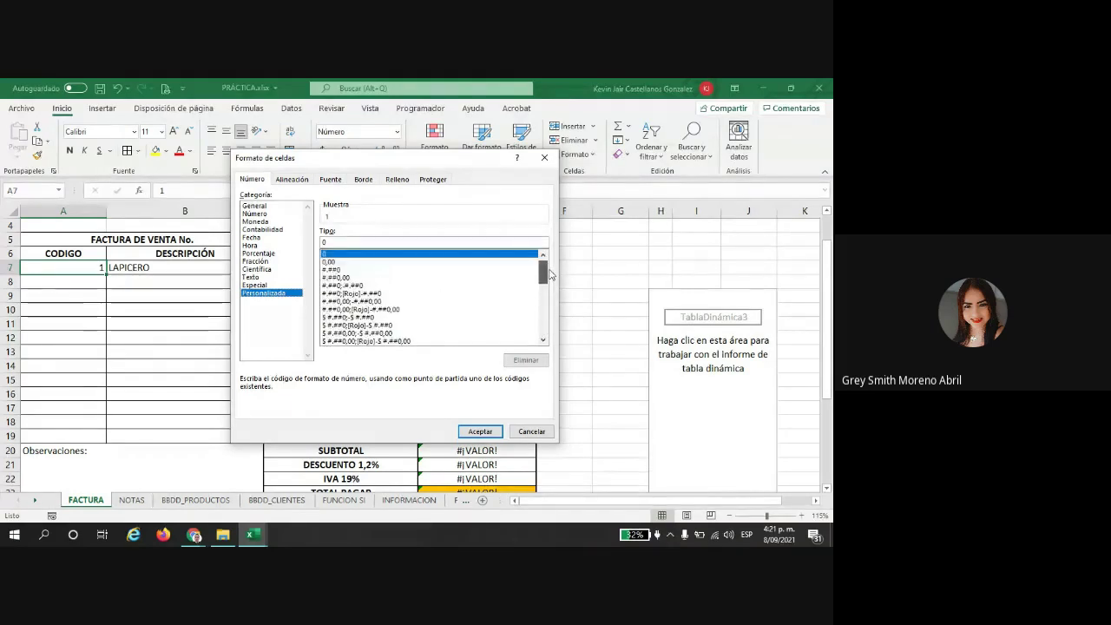
left_click(254, 206)
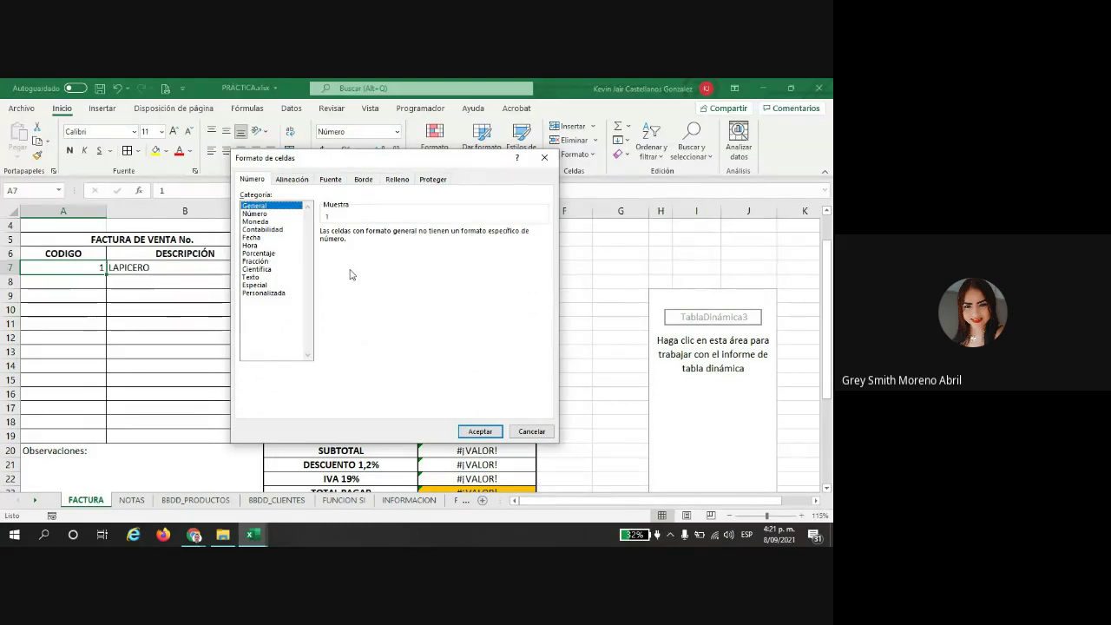
left_click(261, 284)
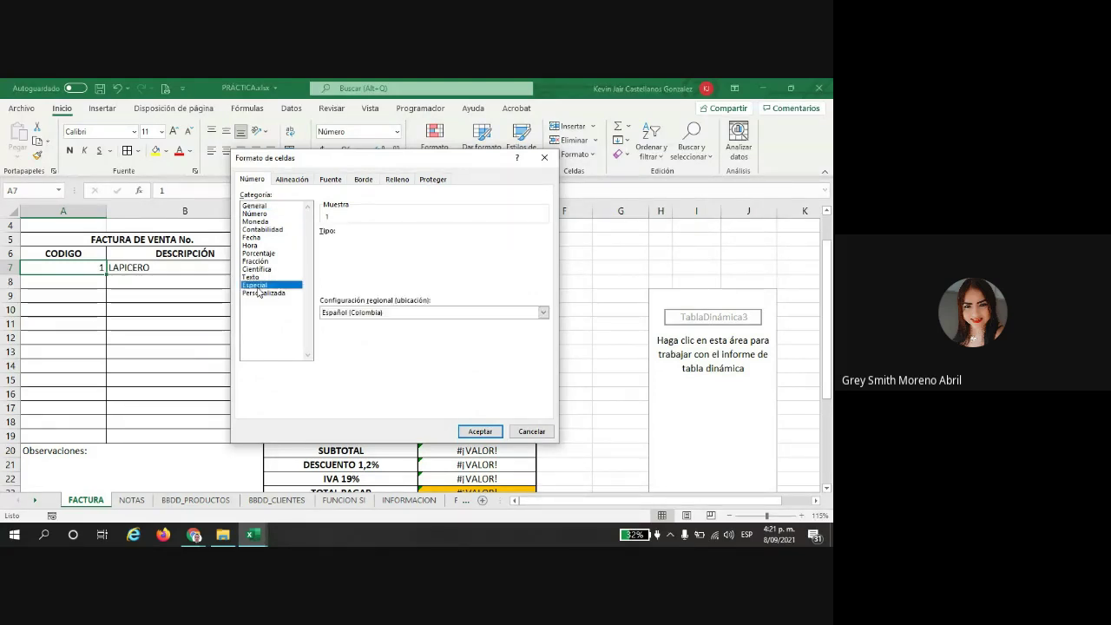
left_click(293, 277)
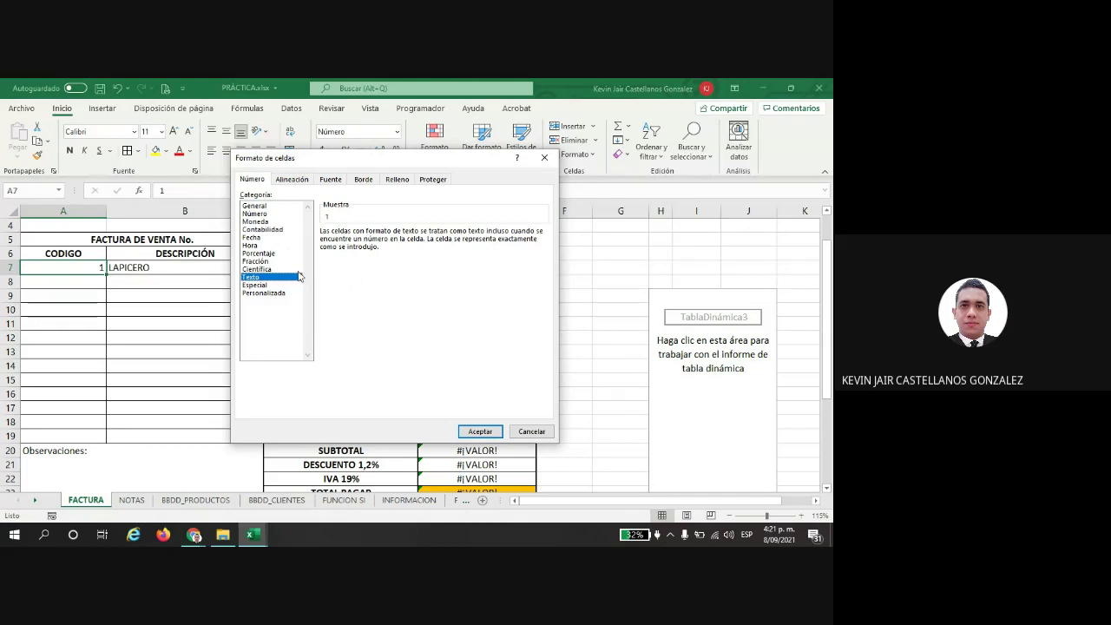
left_click(265, 206)
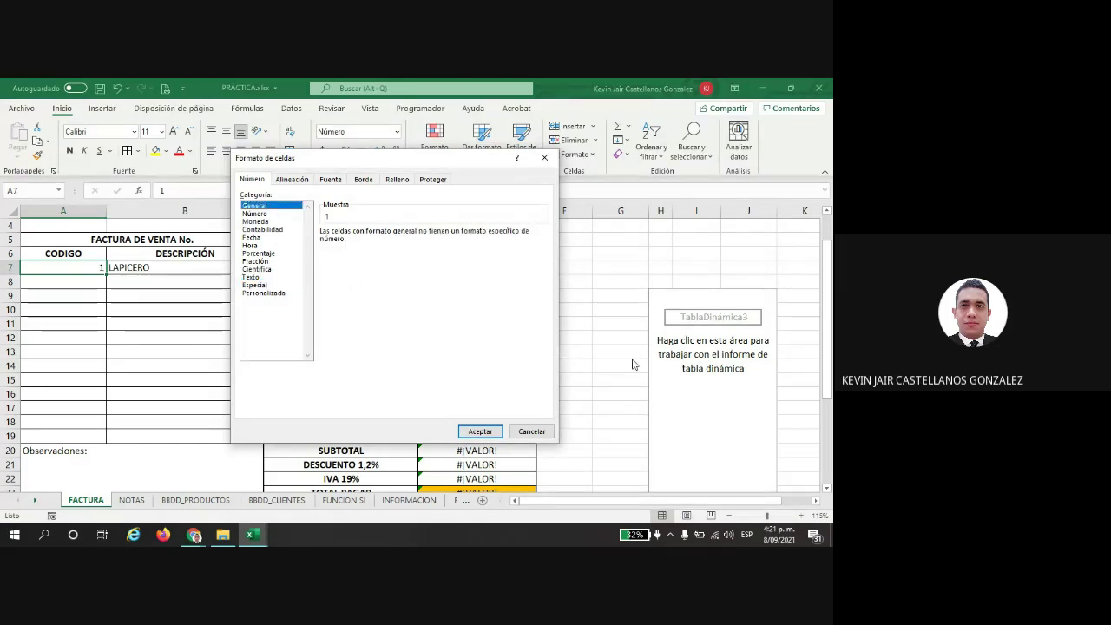
left_click(486, 431)
Step: Enter 001 as the code in A7 and adjust its decimal places
type("001")
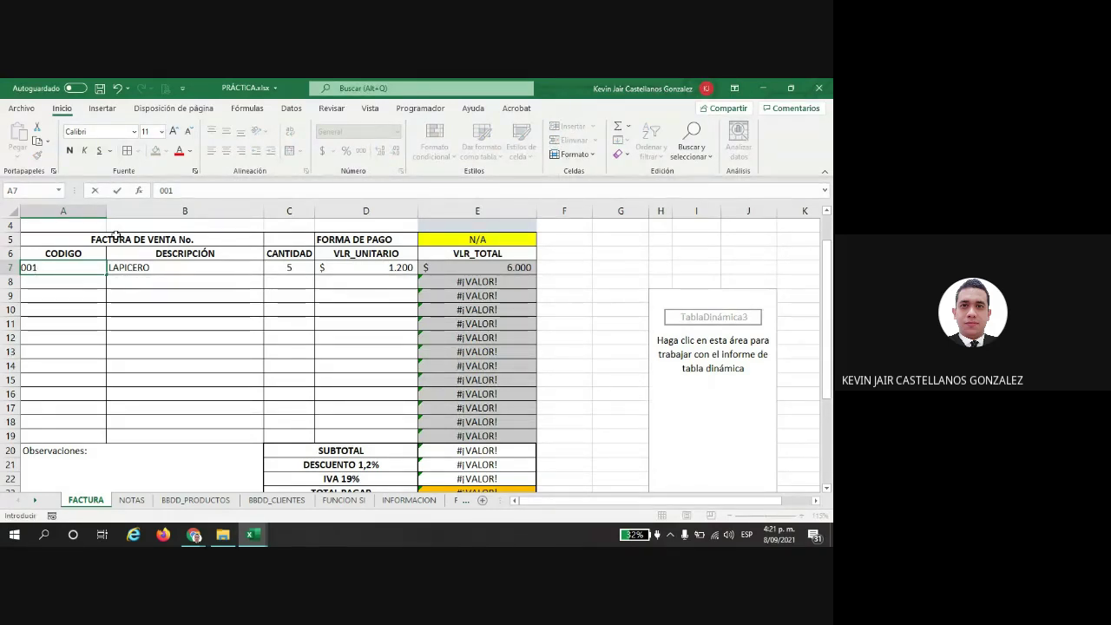
left_click(117, 190)
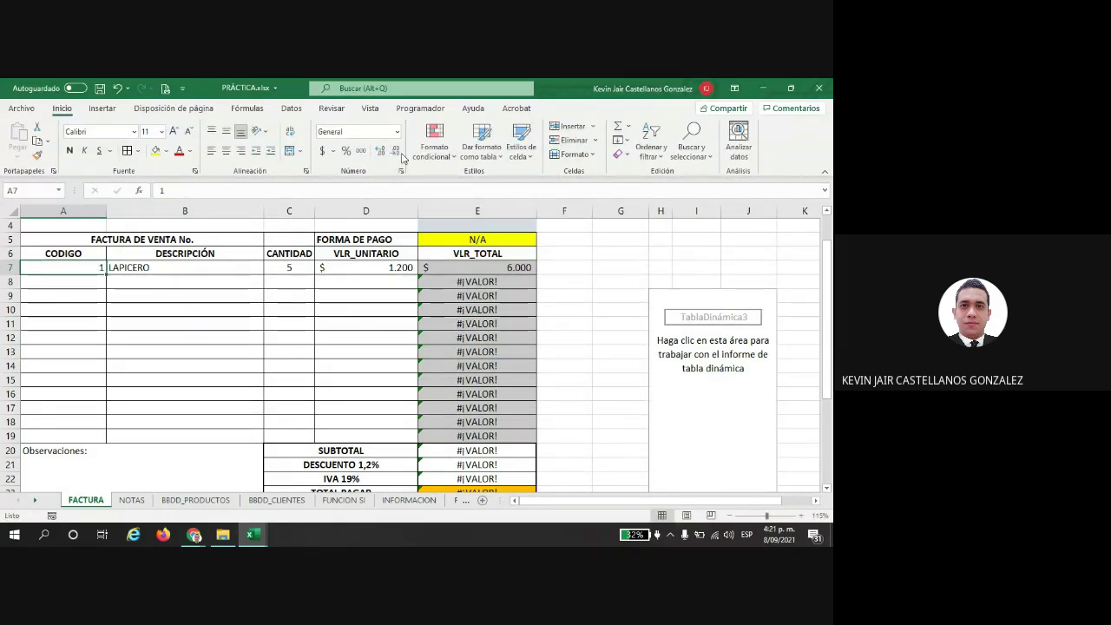
left_click(380, 152)
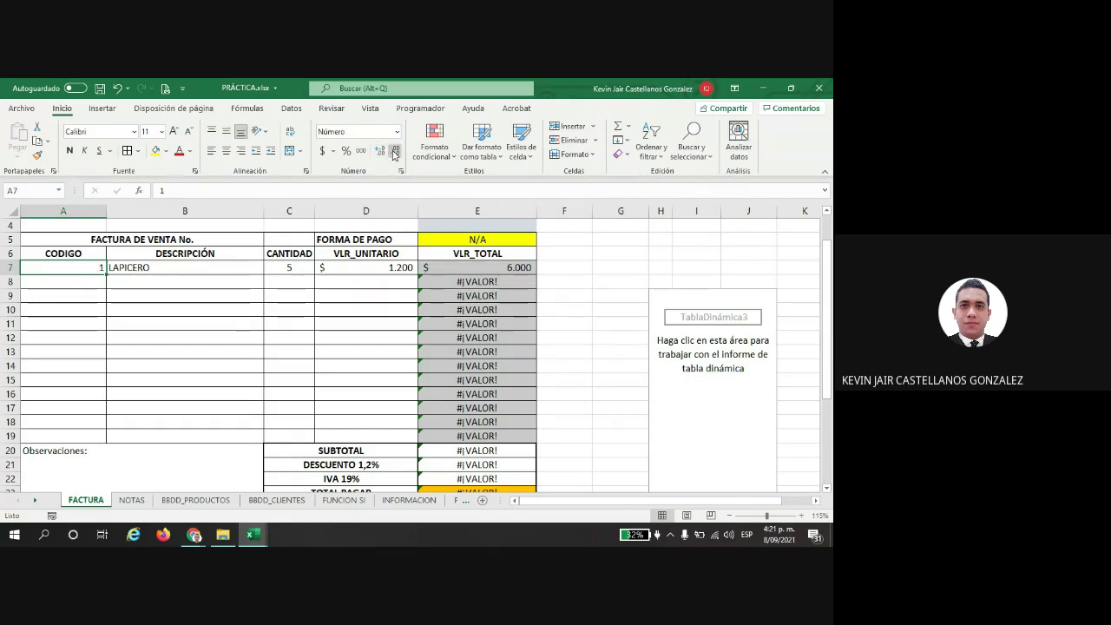
left_click(380, 153)
left_click(380, 153)
Step: Remove A7's extra decimals and fill quantities 5 to 17 down C7:C19
left_click(399, 154)
left_click(399, 155)
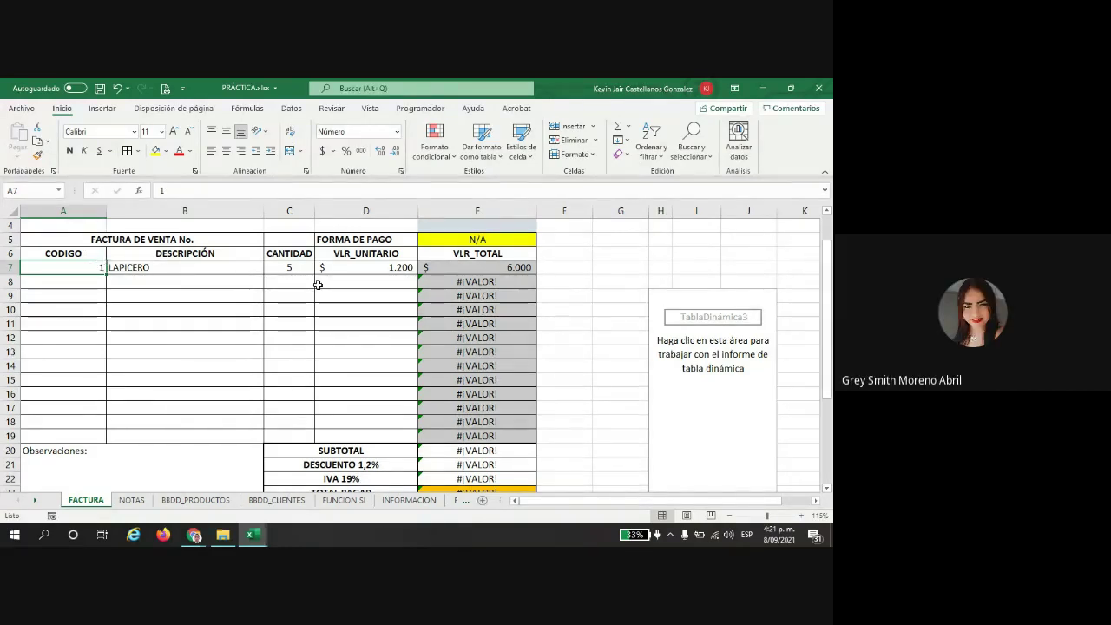
left_click_drag(422, 271, 443, 434)
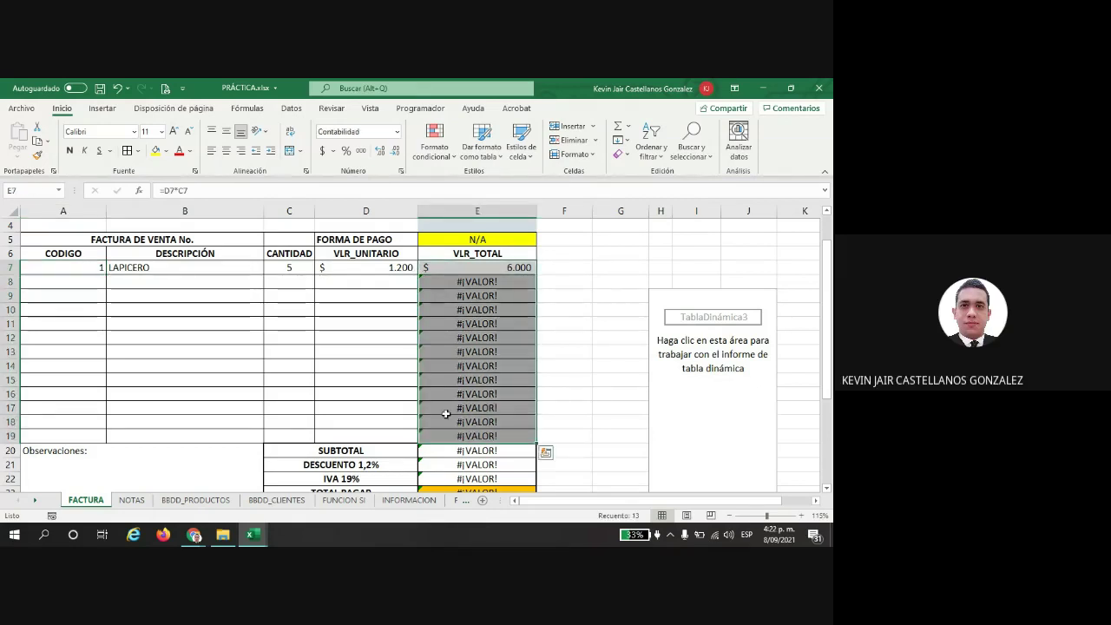
left_click(299, 268)
left_click(290, 280)
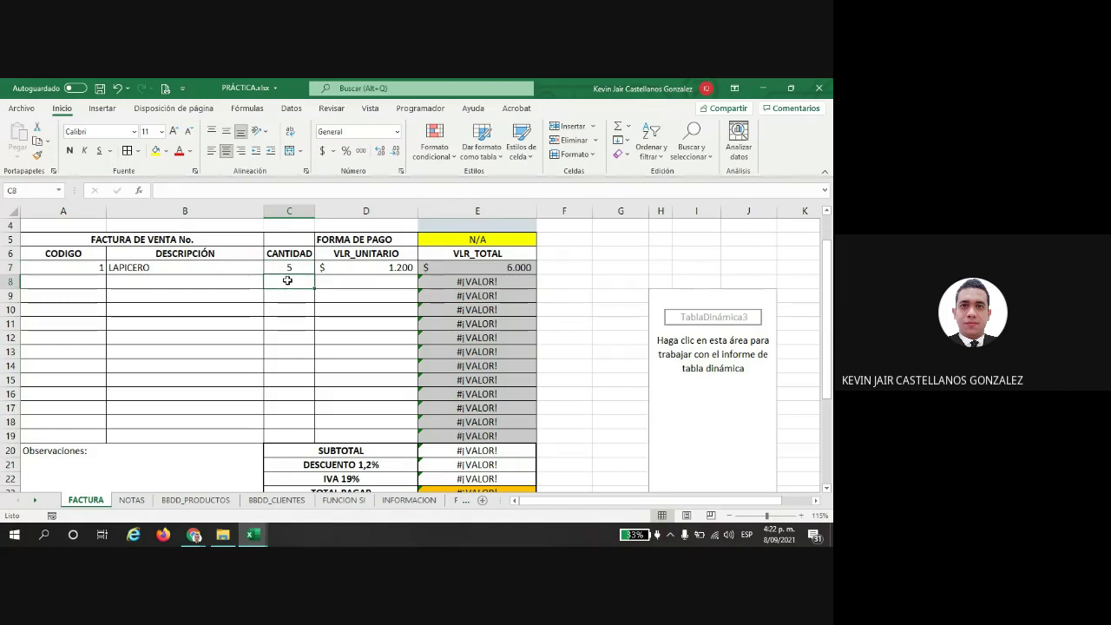
double_click(292, 279)
key("Return")
left_click_drag(290, 270, 301, 435)
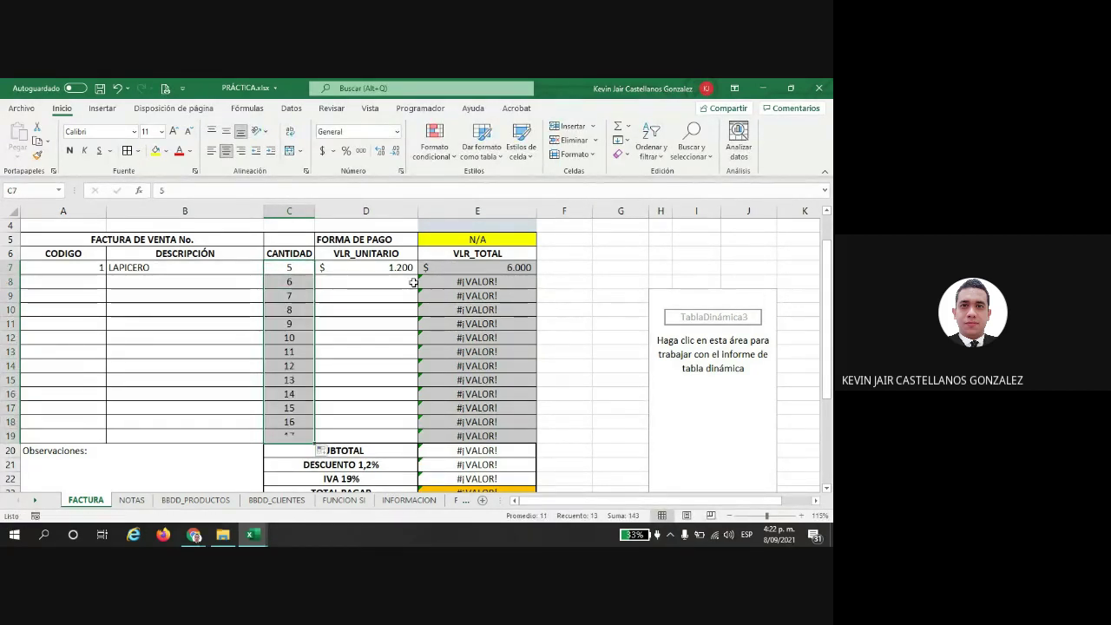
Step: Fill unit prices 1.200, 1.300 through 2.400 down D7:D19
left_click(398, 267)
left_click(393, 278)
type("1300")
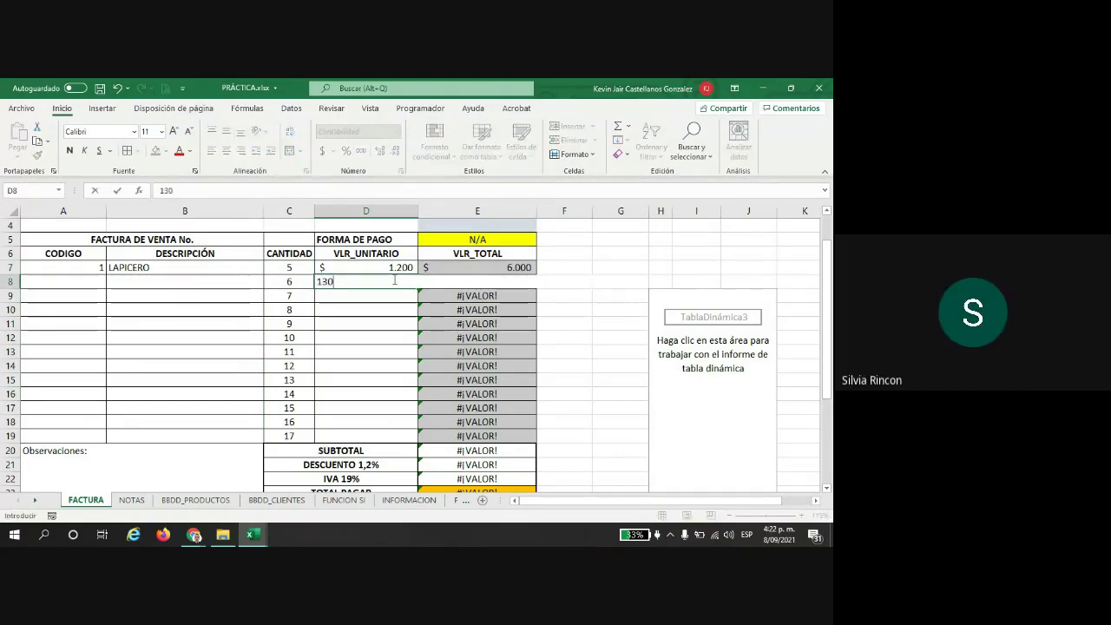
key("Return")
left_click_drag(412, 271, 380, 438)
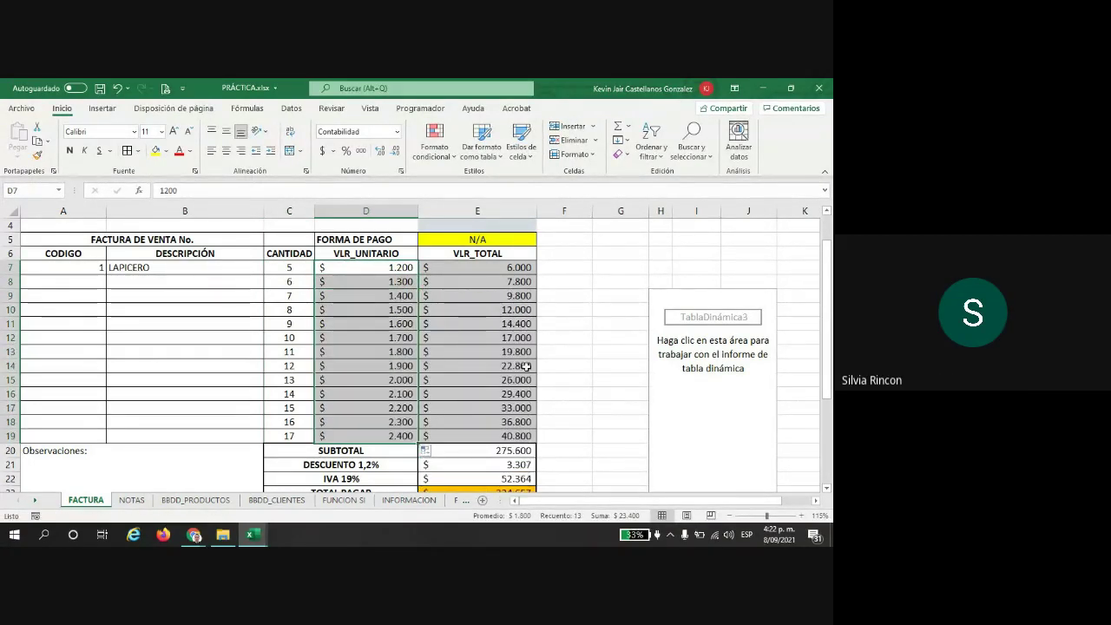
Step: Apply the Número format to the product code in A7
left_click(85, 271)
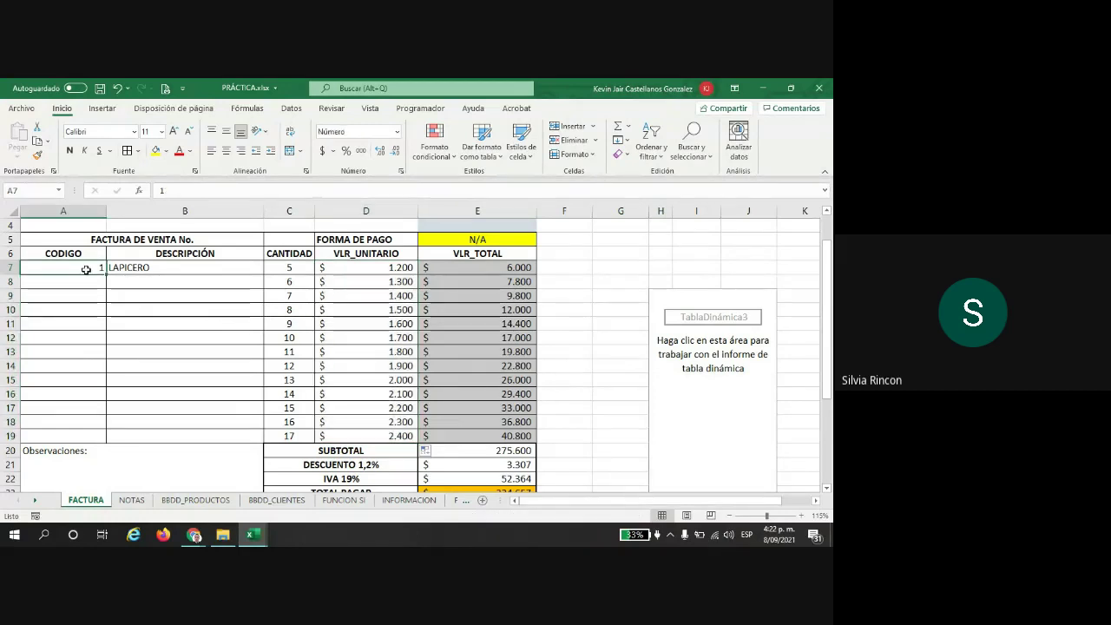
left_click(396, 133)
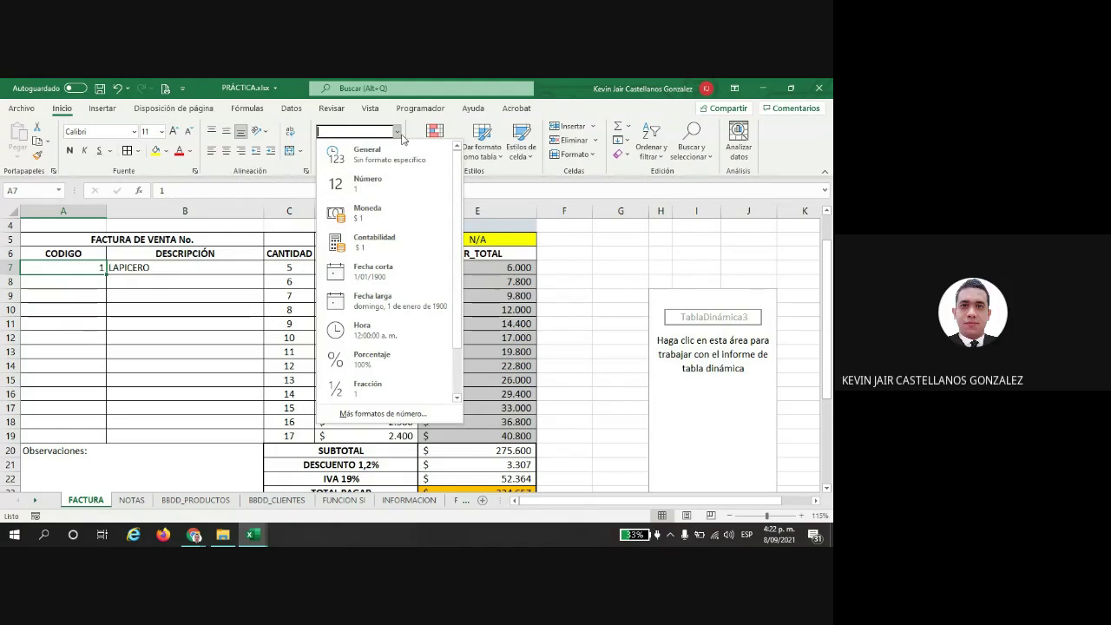
left_click(393, 193)
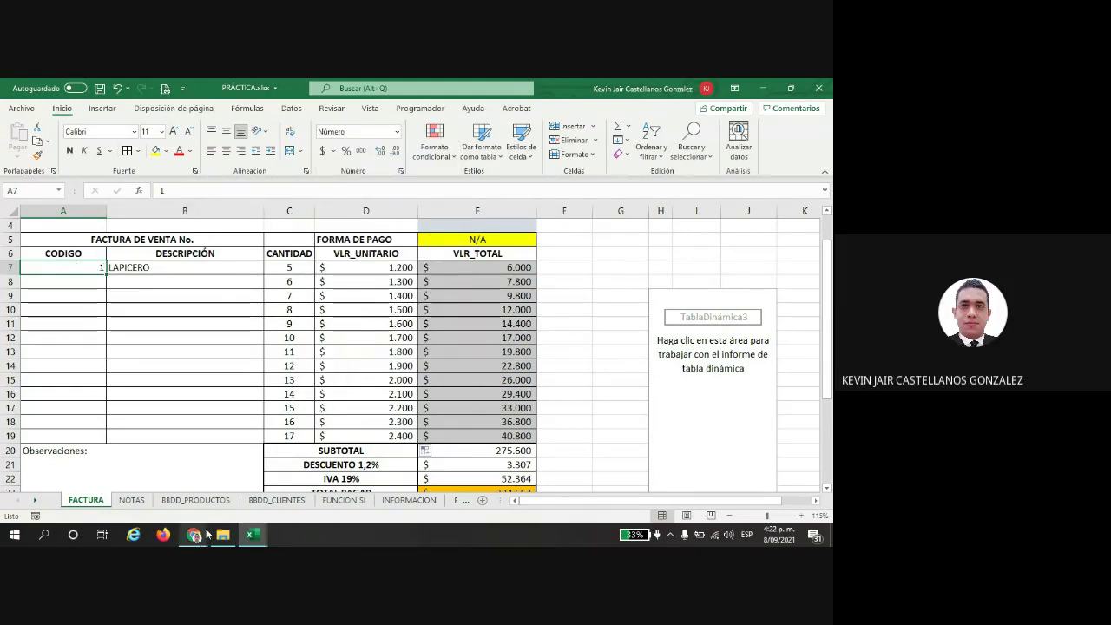
Step: Admit the waiting participant in Google Meet and return to the PRÁCTICA workbook
mouse_move(201, 533)
left_click(165, 470)
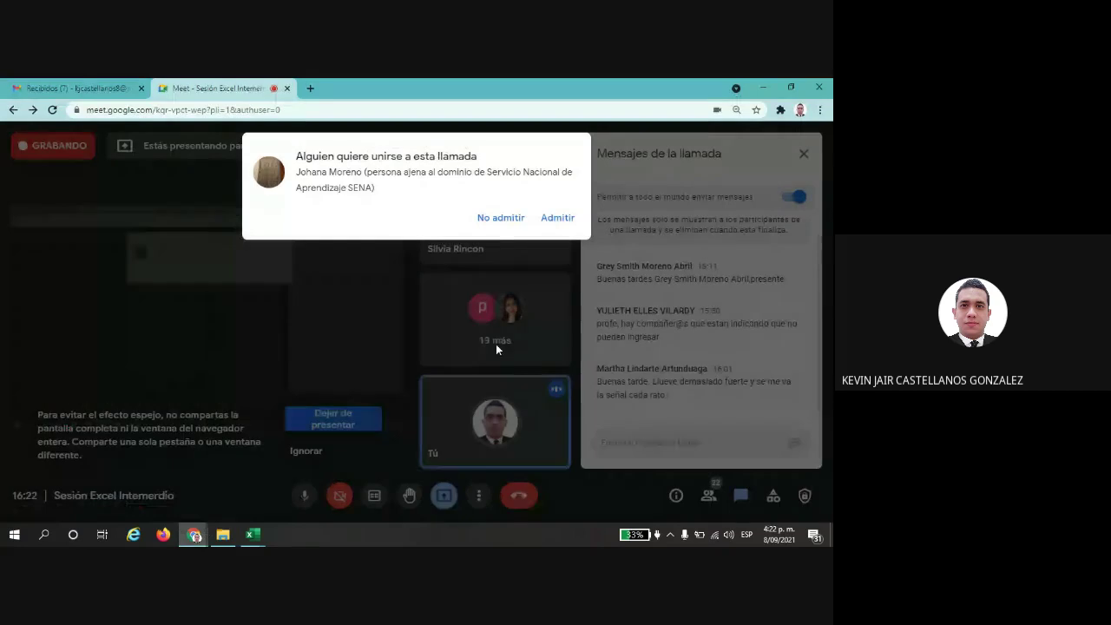
left_click(545, 220)
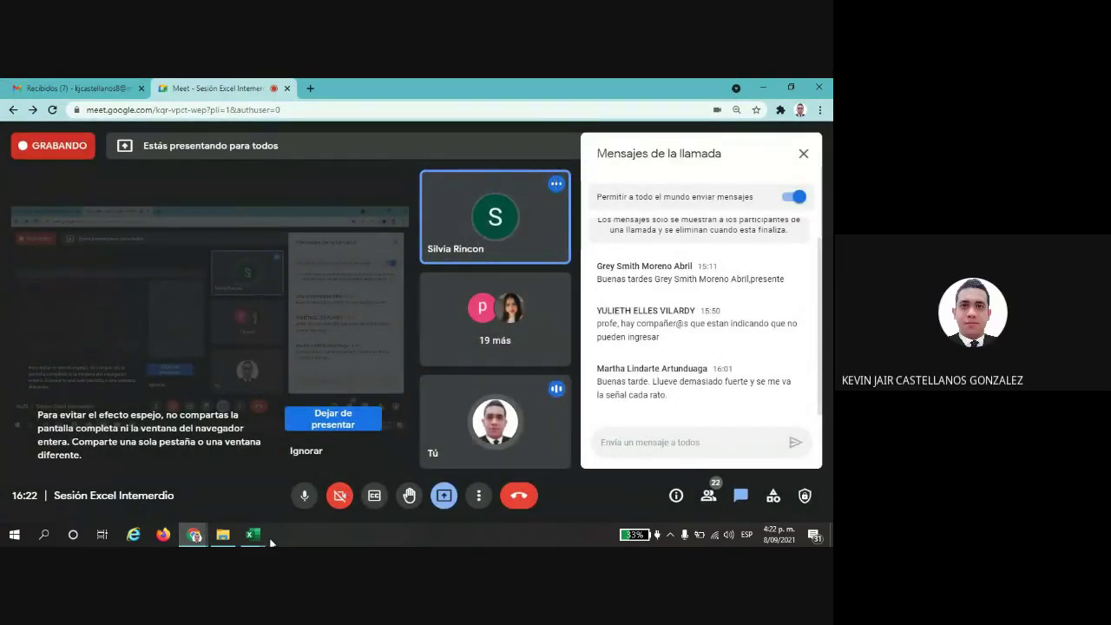
mouse_move(256, 534)
left_click(185, 483)
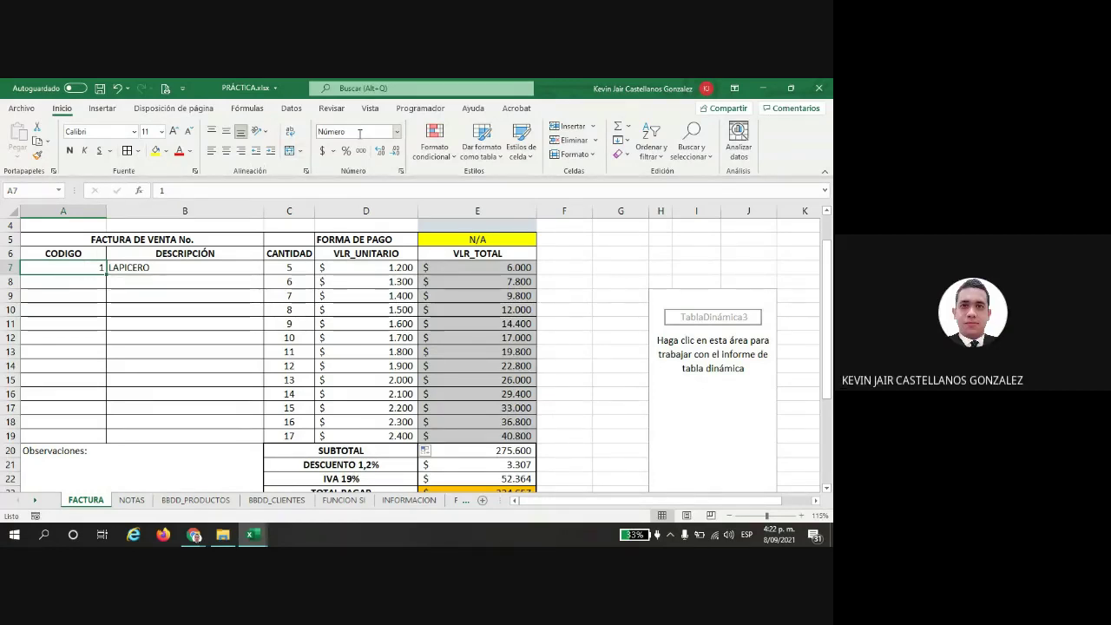
Step: Keep A7 in Número format and clear the sample unit prices in D7:D19
left_click(395, 132)
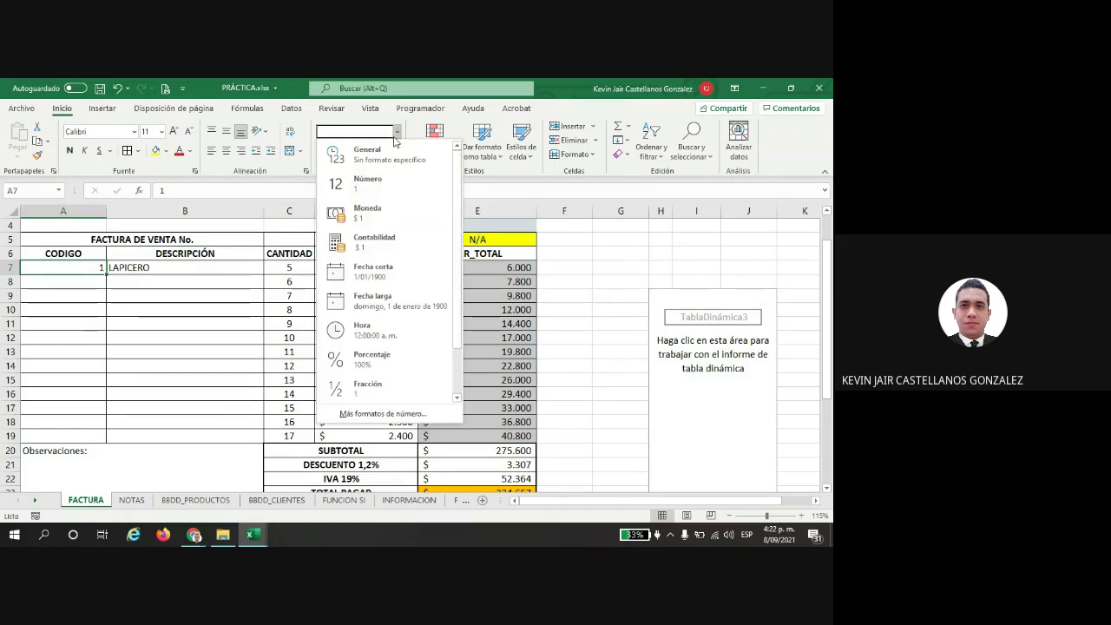
left_click(395, 133)
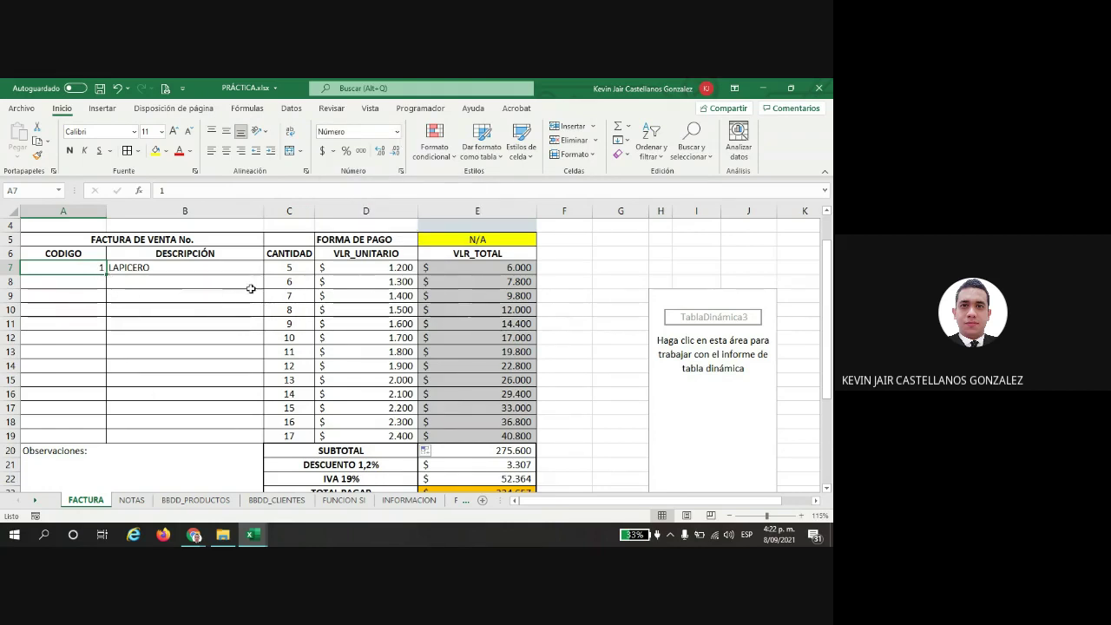
left_click_drag(385, 264, 394, 407)
left_click(399, 270)
left_click_drag(402, 283, 367, 439)
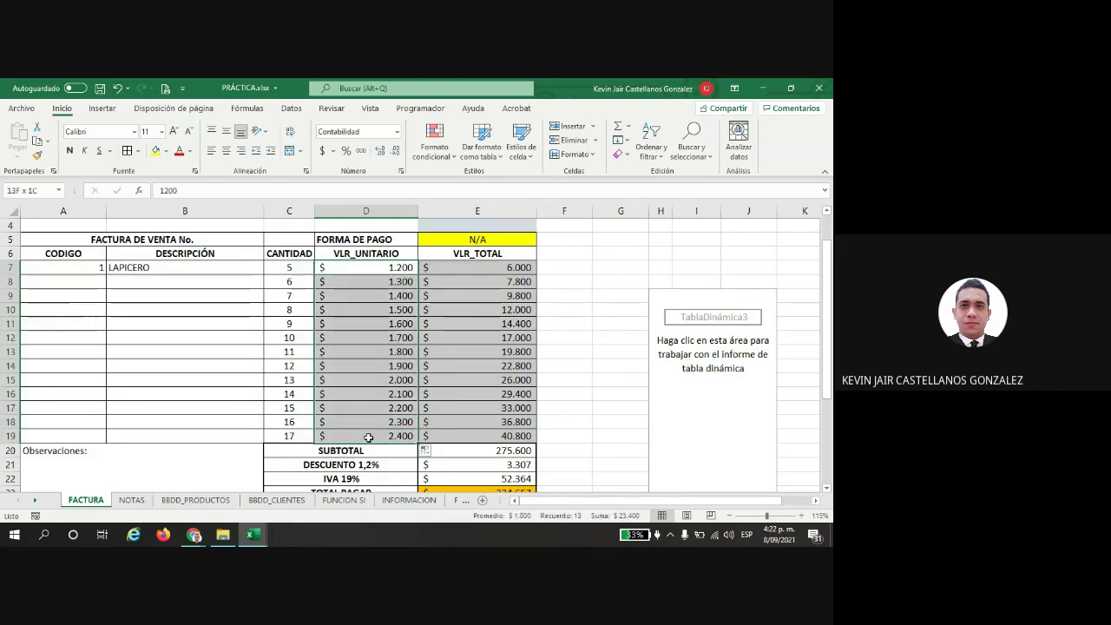
key("Delete")
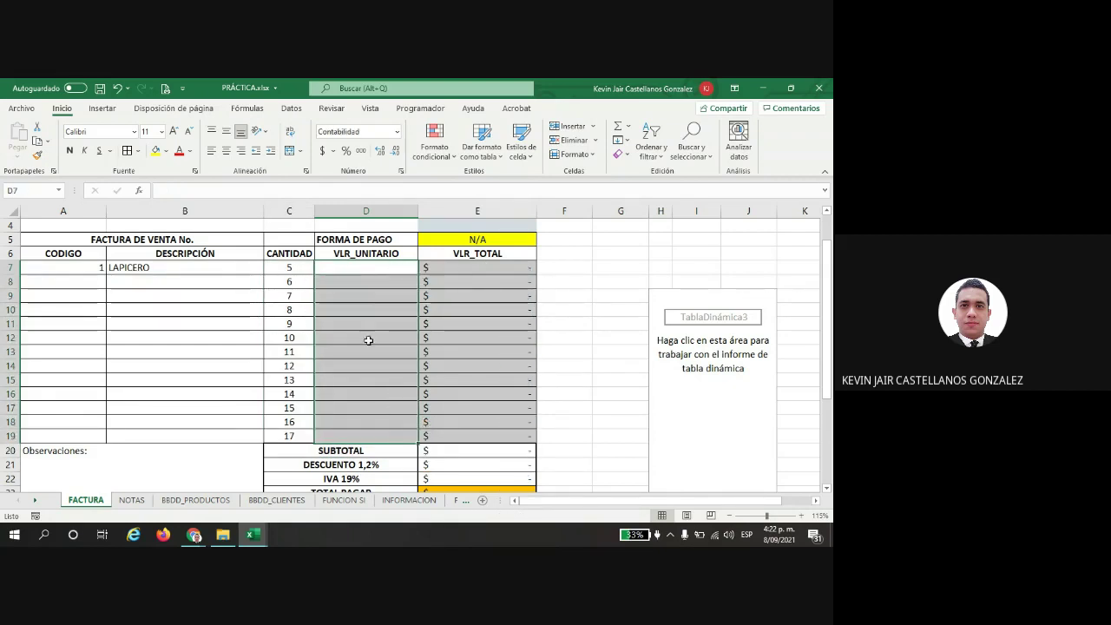
left_click(372, 268)
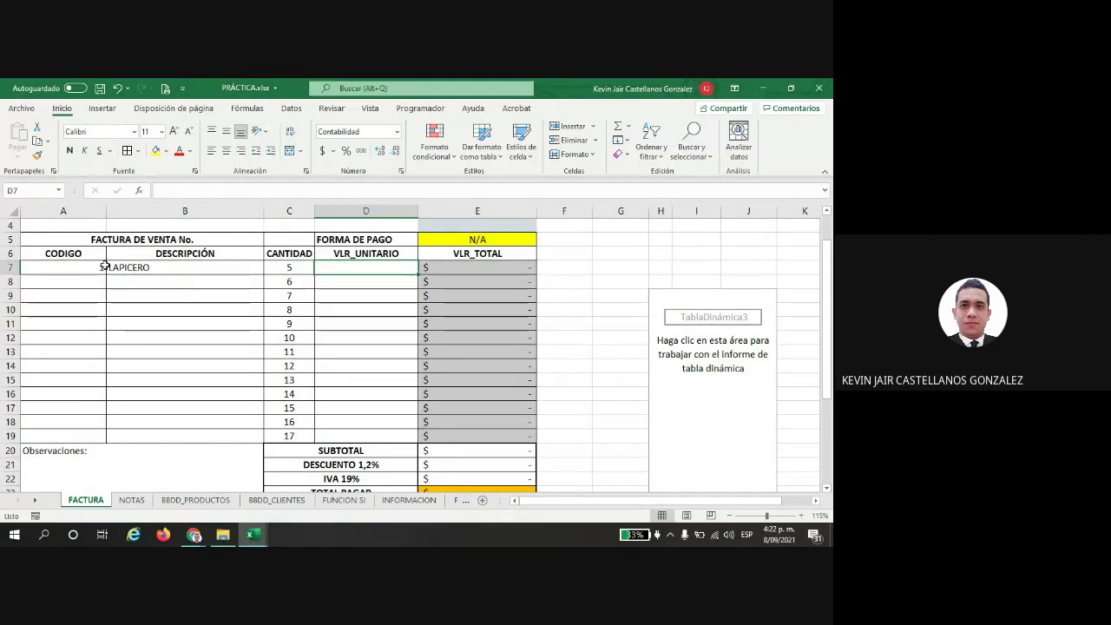
Step: Clear the first line's code and description in A7:B7, leaving A7 selected
left_click_drag(103, 267, 151, 267)
key("Delete")
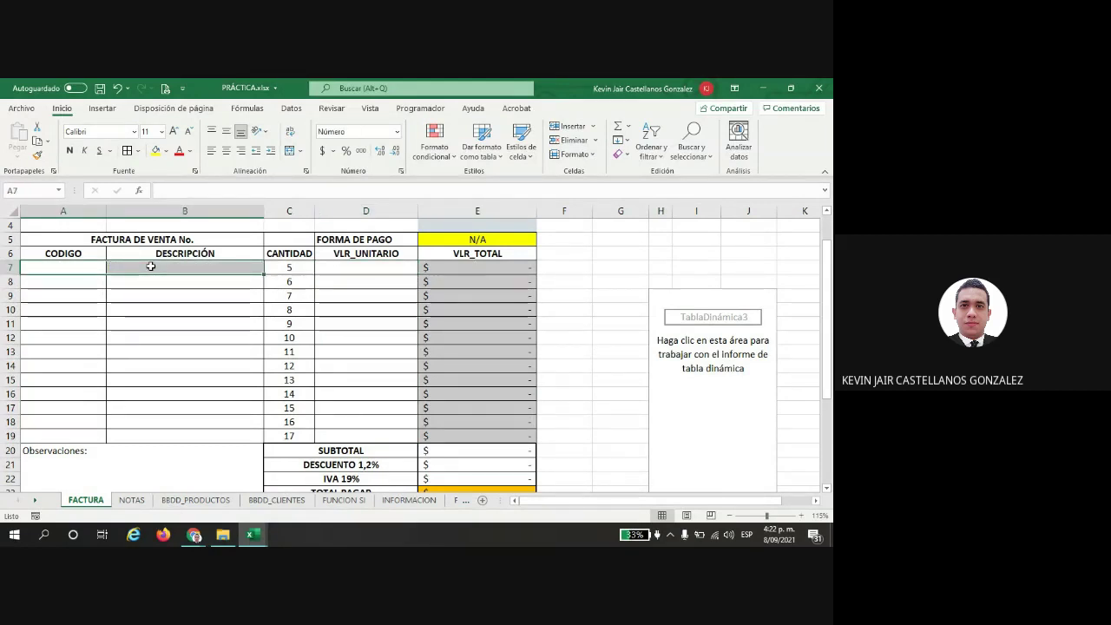
left_click(100, 268)
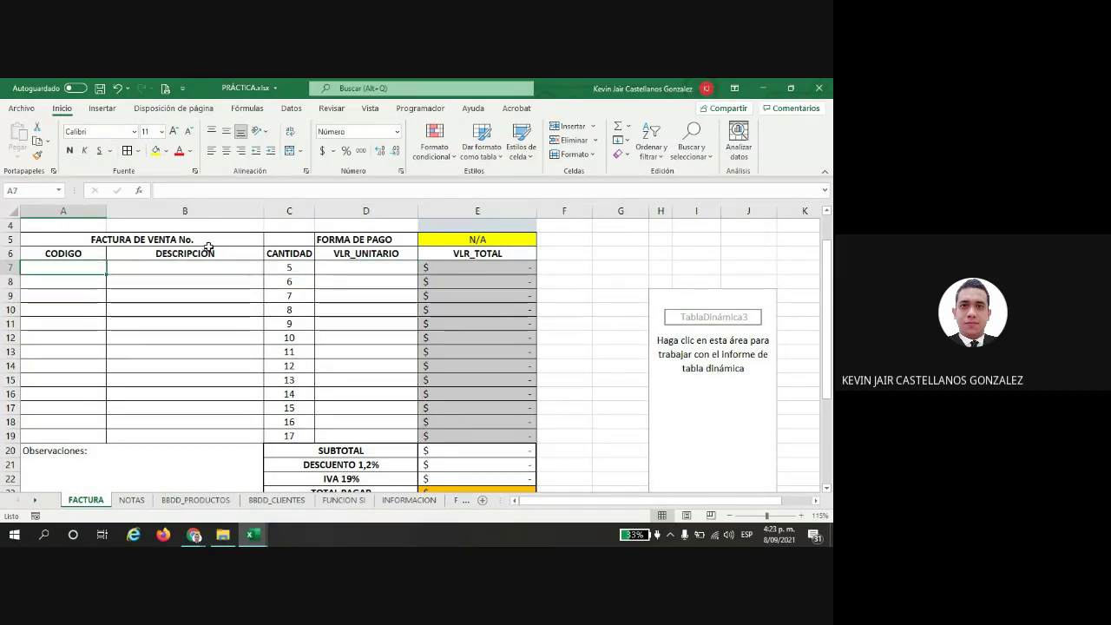
Step: Enter sample code 101 in A7 and look over the B7 and D7 cells
type("101")
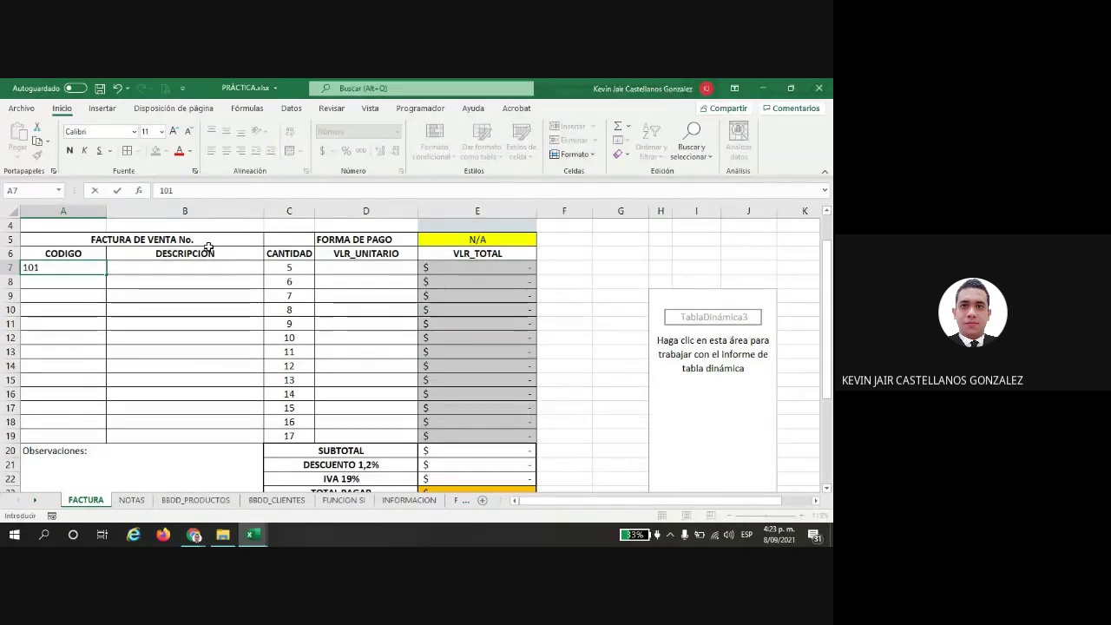
key("Return")
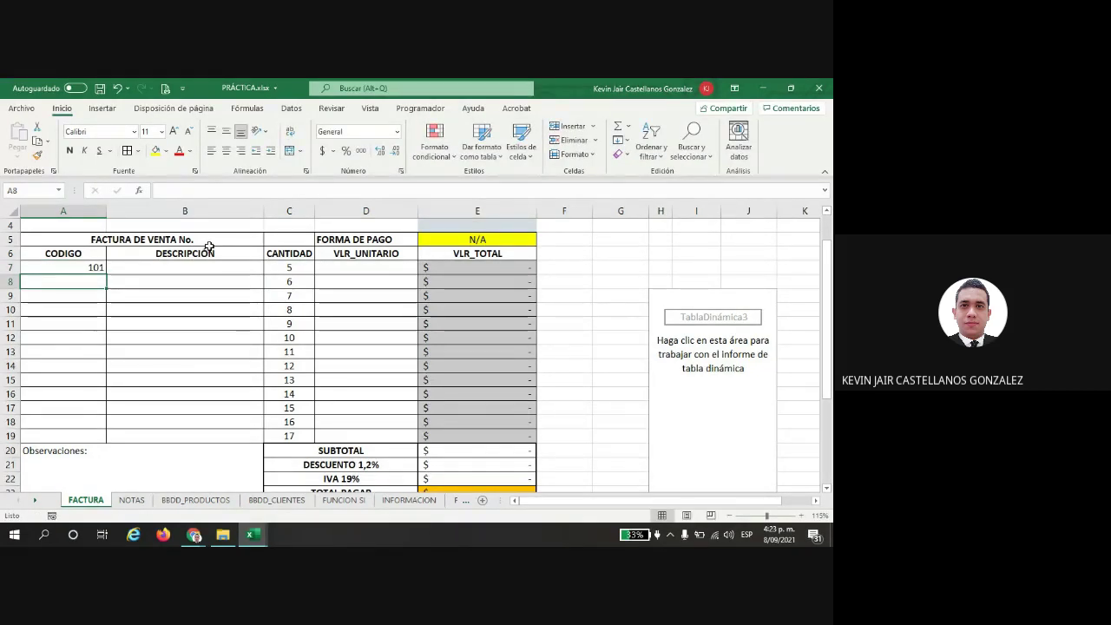
left_click(154, 271)
left_click(347, 267)
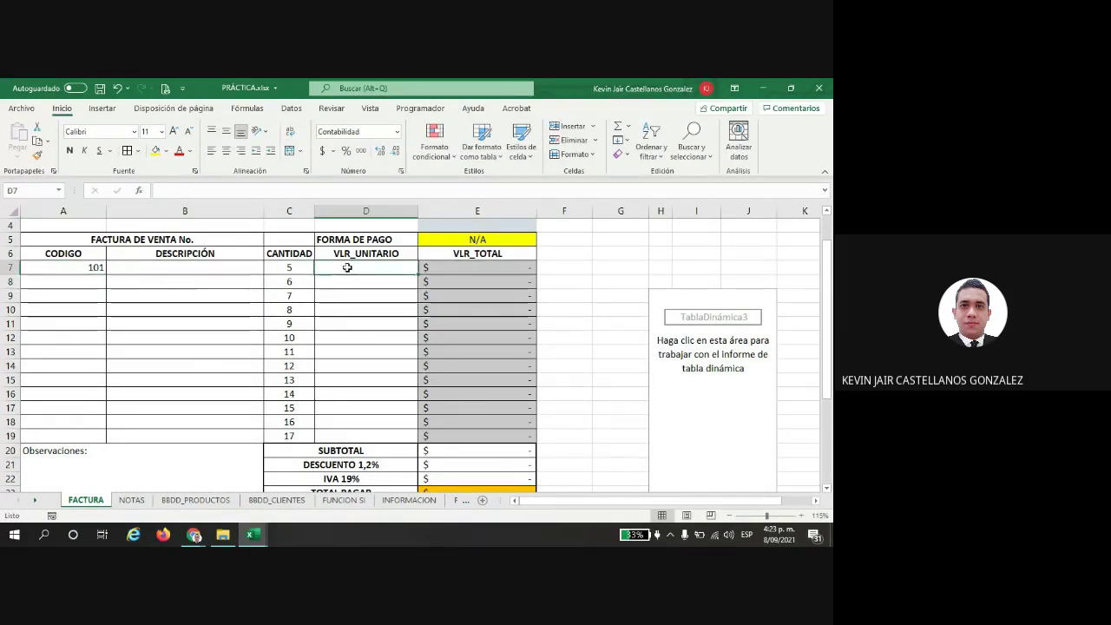
Step: Review the BBDD_PRODUCTOS table's CODIGO and DESCRIPCION columns, starting at code 101
left_click(193, 501)
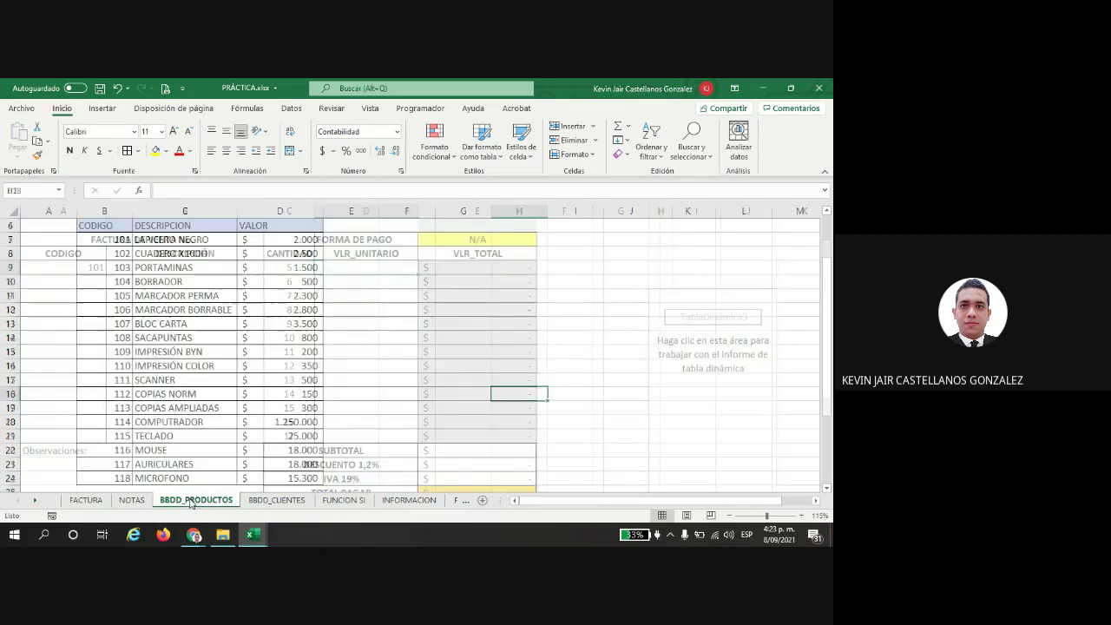
left_click_drag(108, 227, 261, 469)
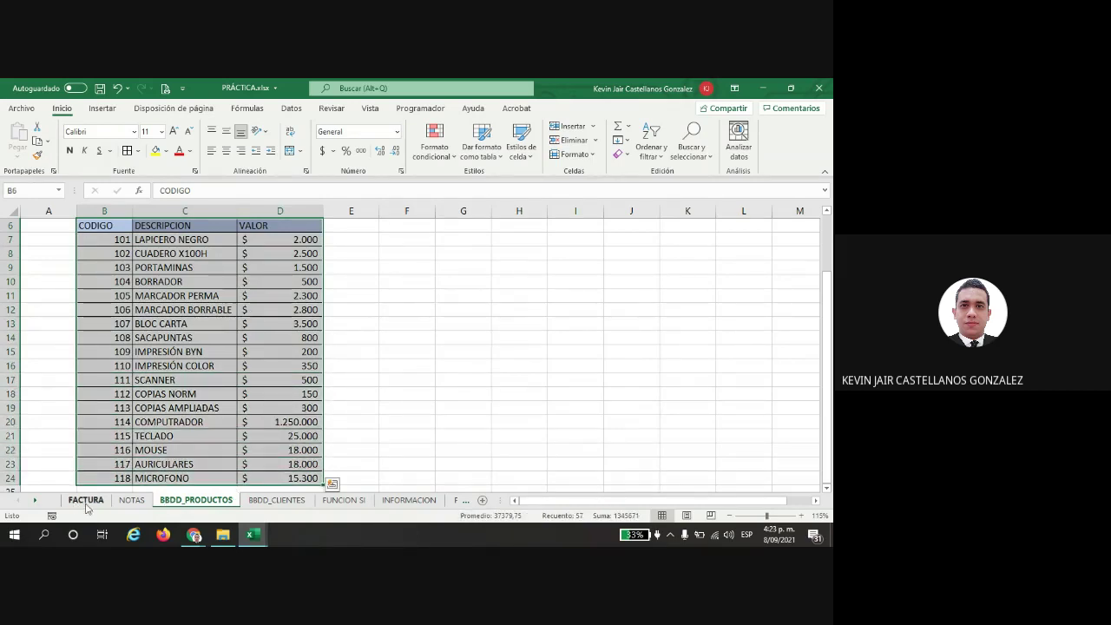
left_click_drag(85, 240, 95, 471)
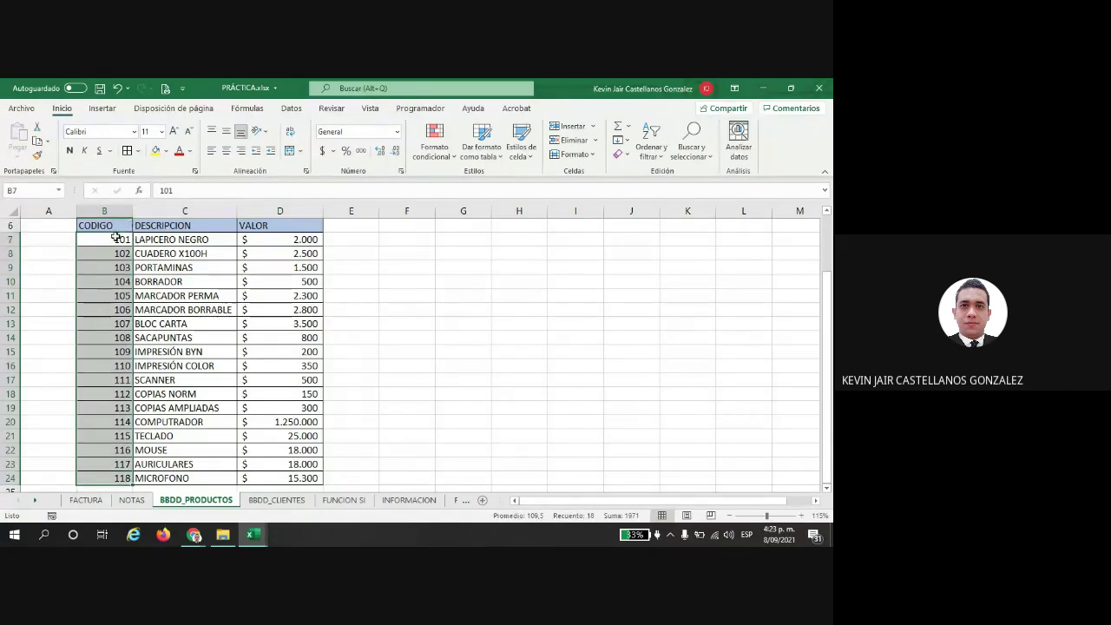
left_click_drag(115, 235, 104, 477)
left_click_drag(175, 240, 178, 475)
left_click_drag(265, 242, 265, 436)
scroll(265, 436, "up", 2)
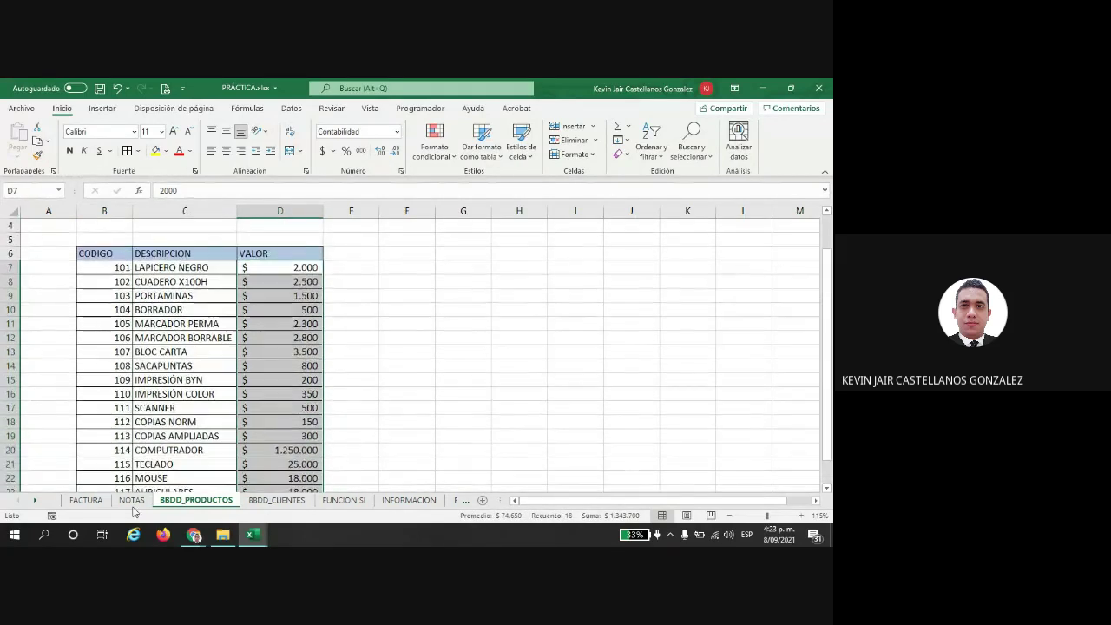
Step: Match invoice code 101 in A7 to LAPICERO NEGRO and its price on BBDD_PRODUCTOS
left_click(86, 500)
left_click(97, 266)
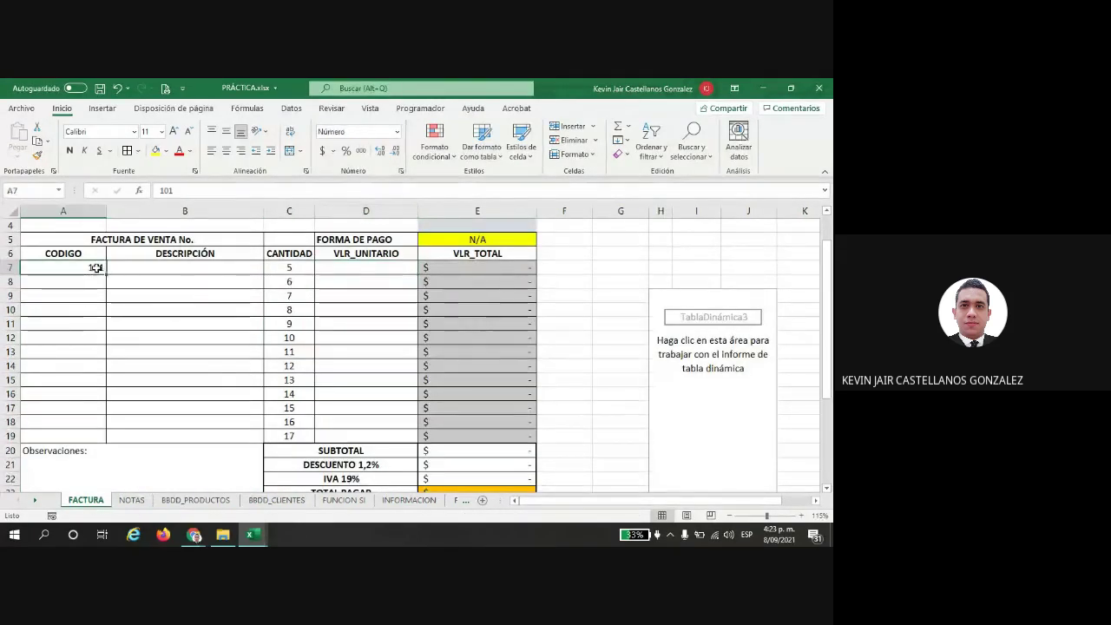
key("Return")
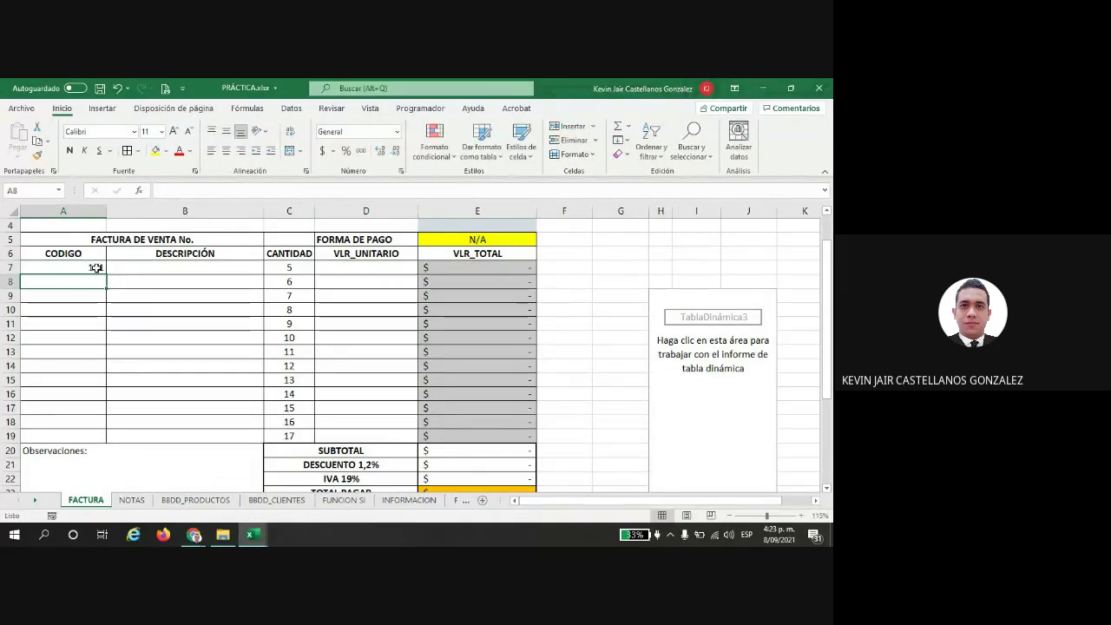
left_click(191, 501)
left_click(162, 269)
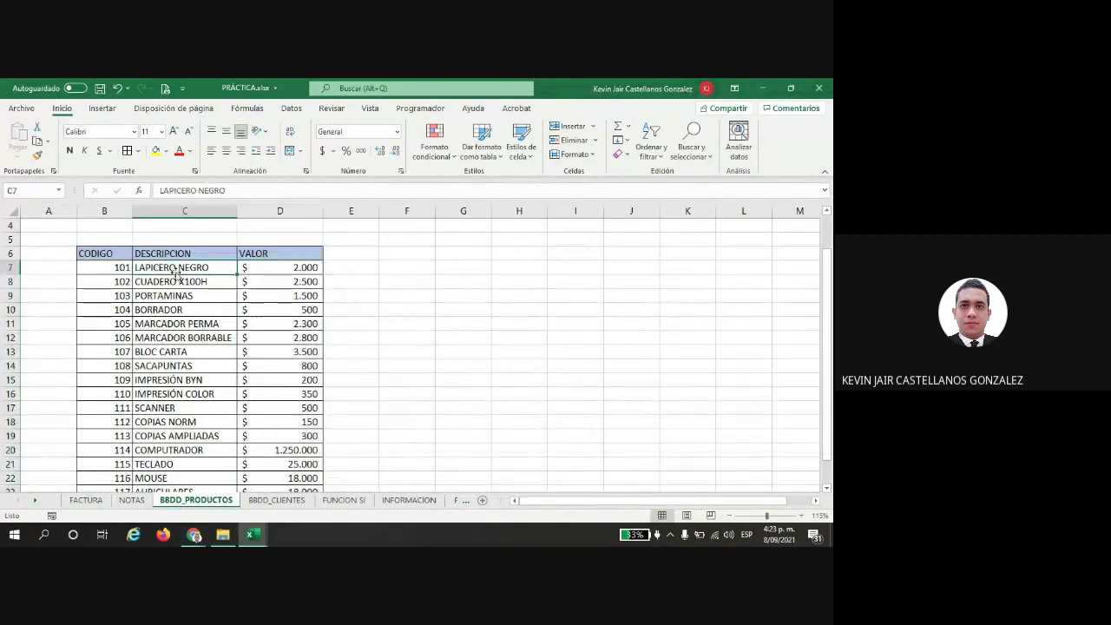
left_click(255, 268)
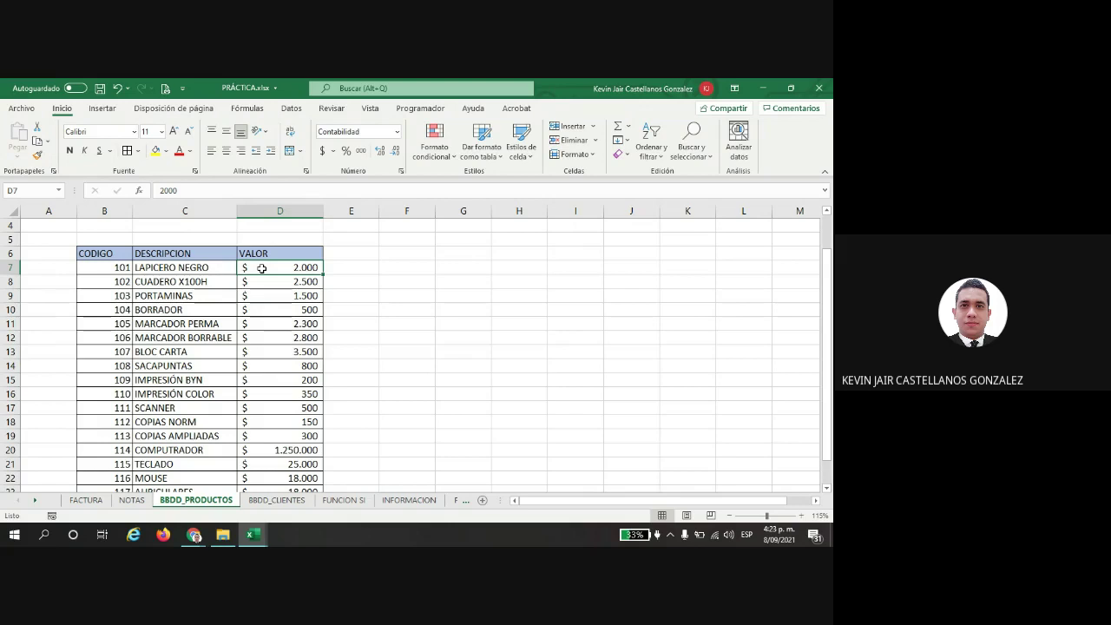
left_click_drag(121, 255, 115, 484)
scroll(113, 425, "up", 2)
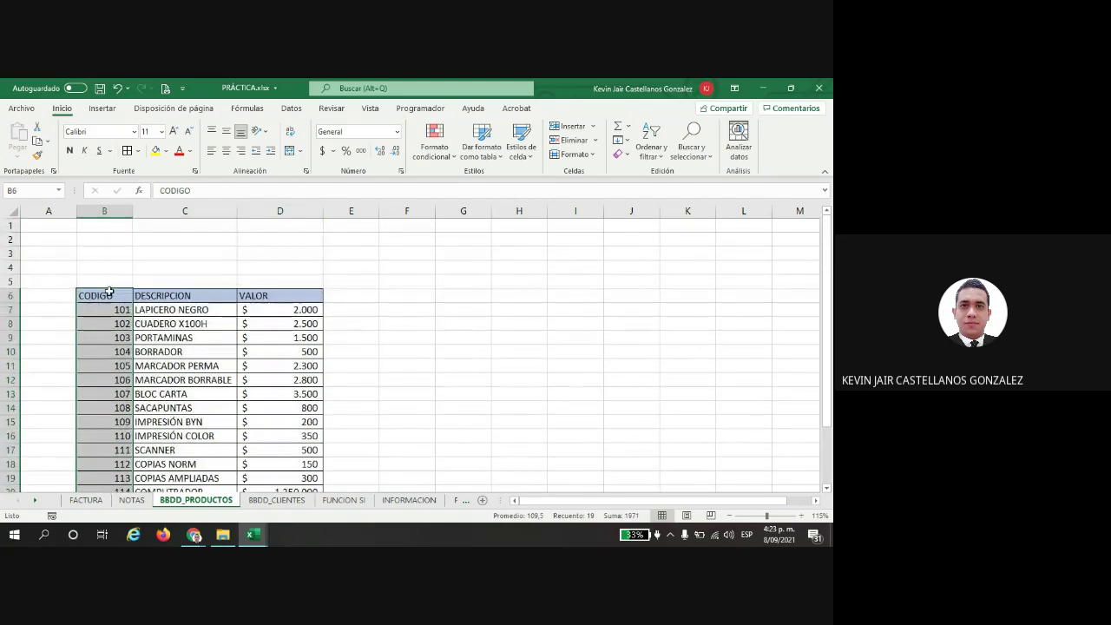
left_click(86, 501)
left_click(92, 268)
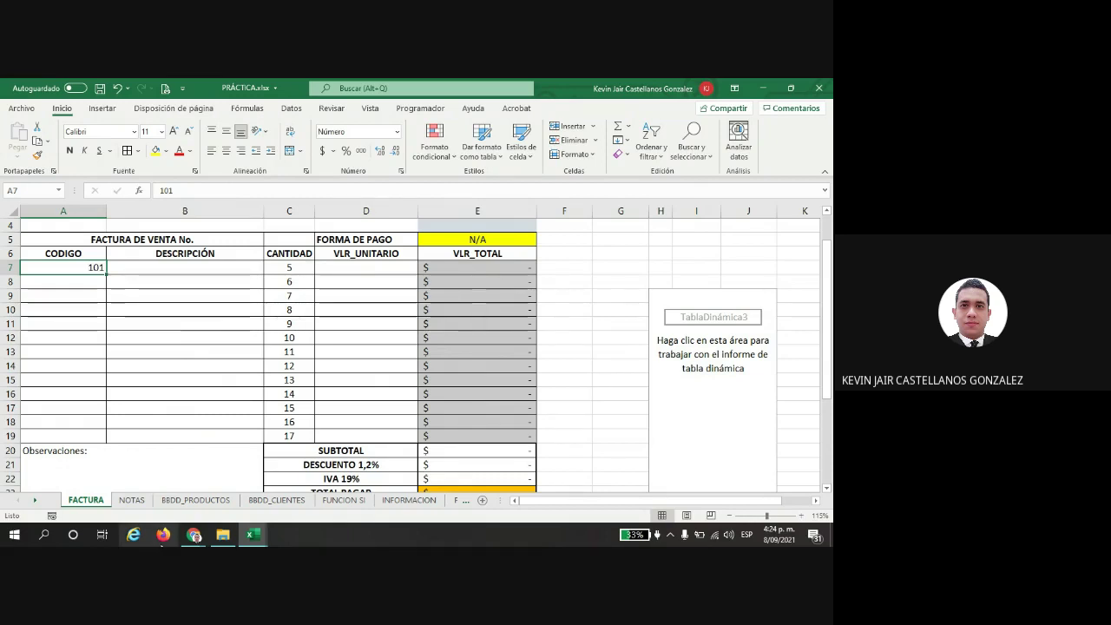
Step: Deselect the product codes column and delete code 101 from FACTURA cell A7
left_click(195, 499)
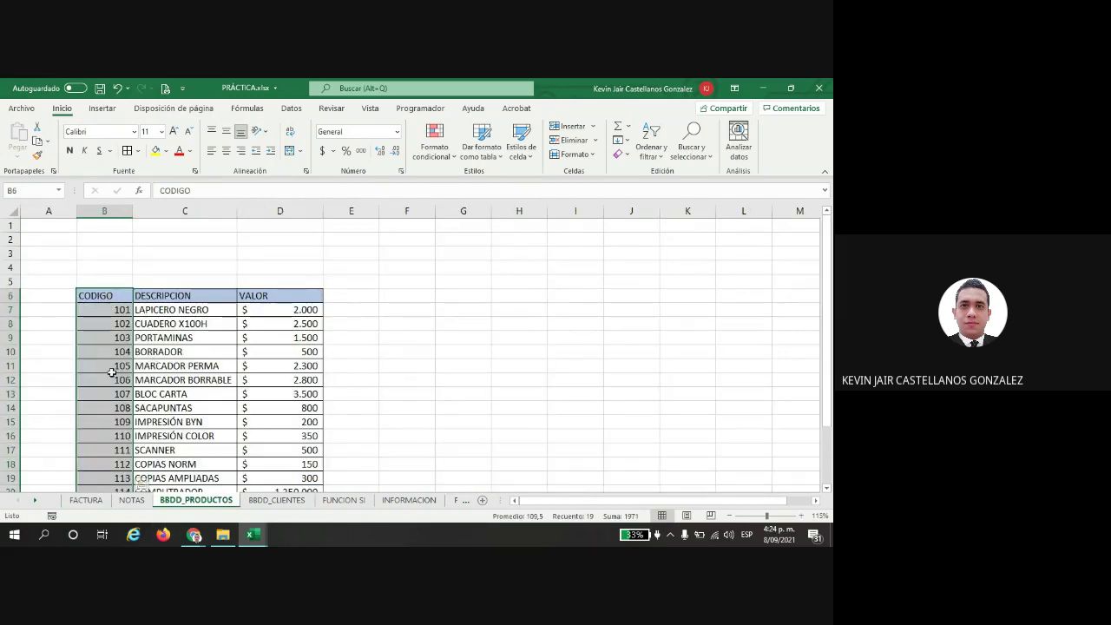
scroll(116, 385, "down", 2)
left_click(147, 471)
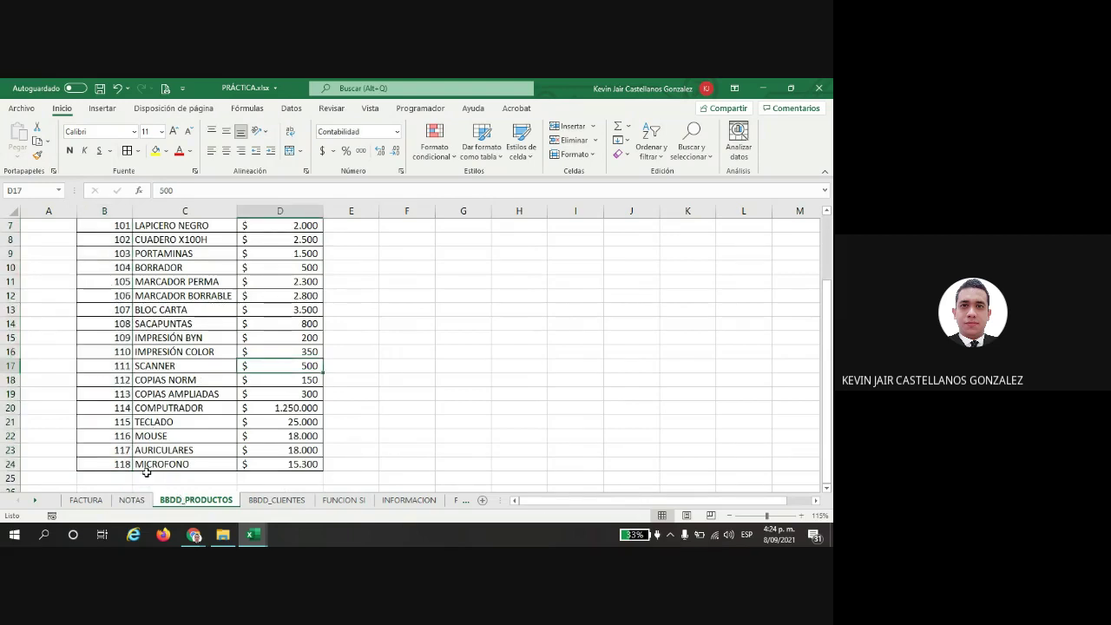
left_click(86, 500)
key("Delete")
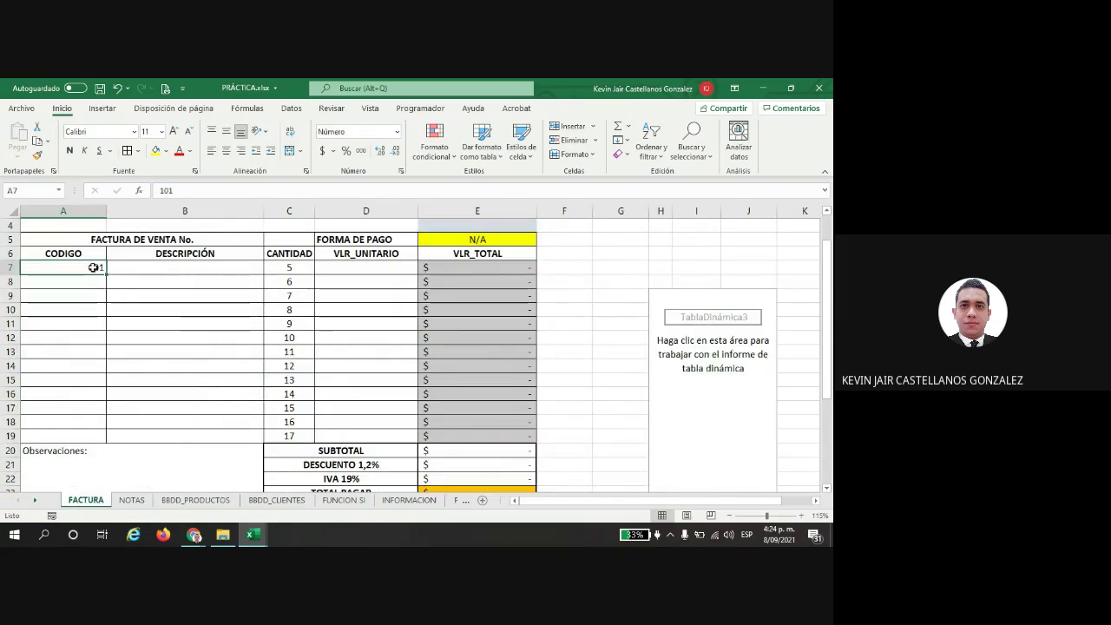
Step: Start a formula in B7, cancel it, and zoom in on the invoice
left_click(113, 268)
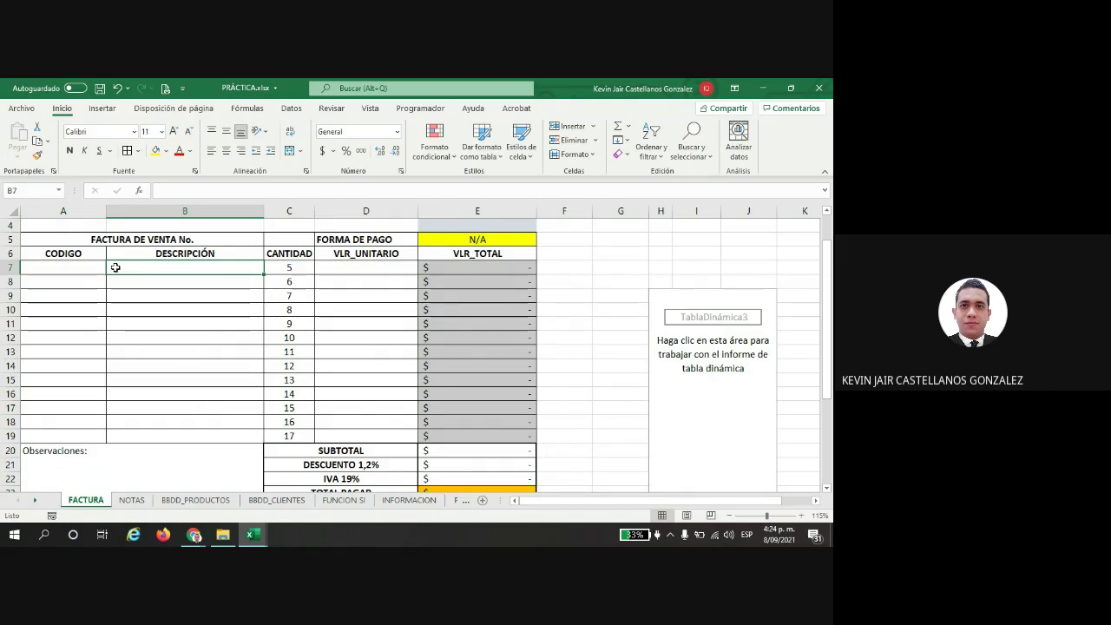
type("=")
key("Escape")
scroll(127, 268, "up", 3)
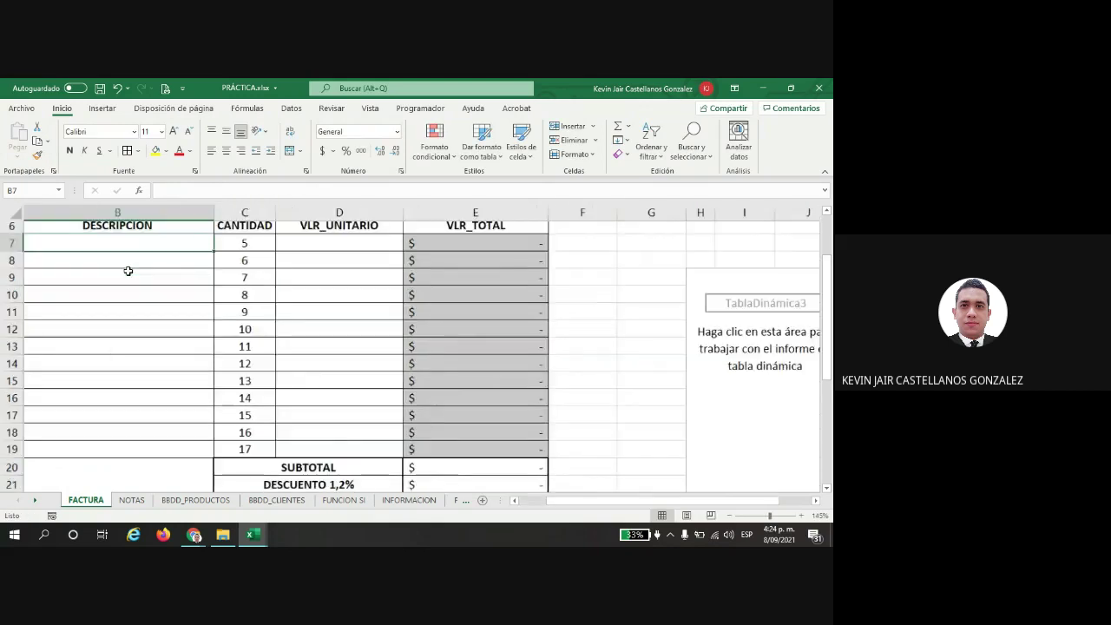
left_click_drag(553, 505, 421, 500)
scroll(342, 401, "up", 2)
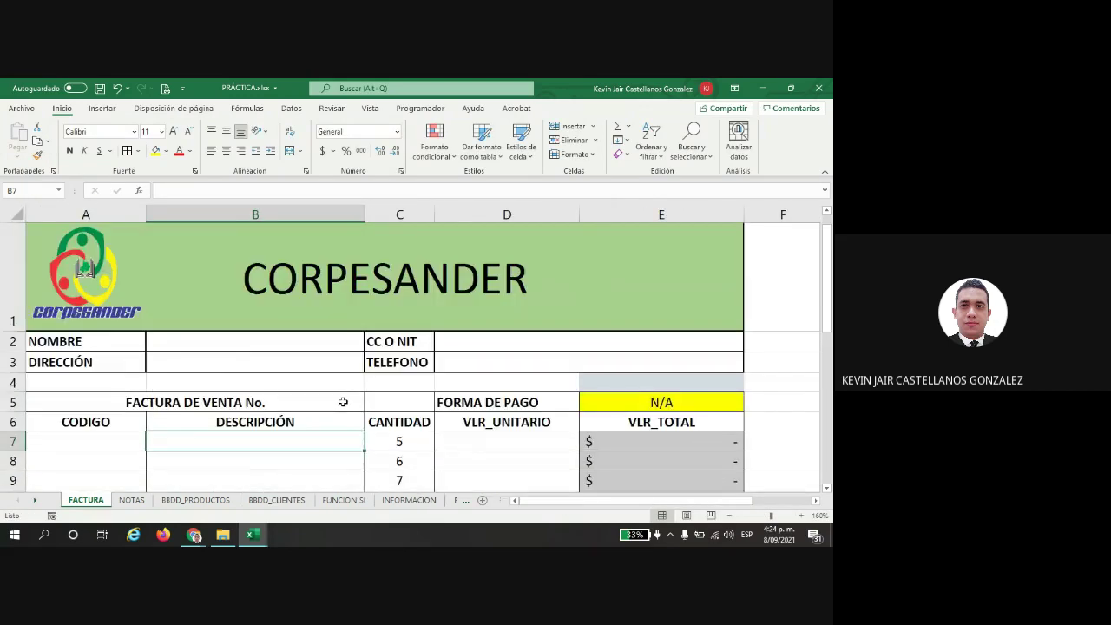
scroll(329, 391, "down", 1)
Step: In B7, start =BUSCARV(A7; and point the next argument at the BBDD_PRODUCTOS sheet
type("=BU")
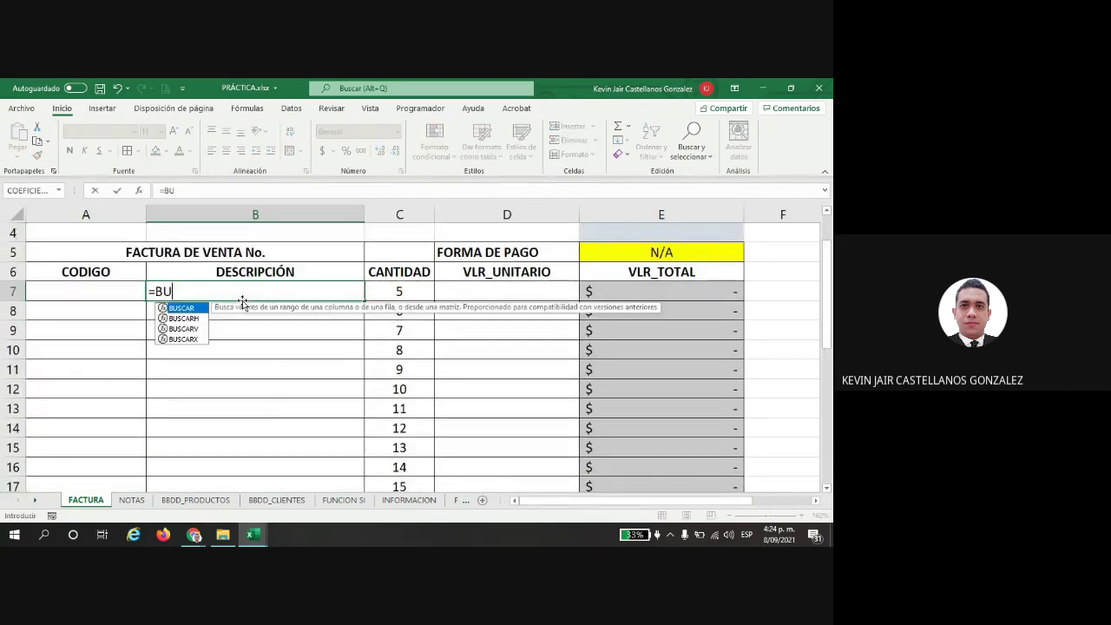
type("SCAR")
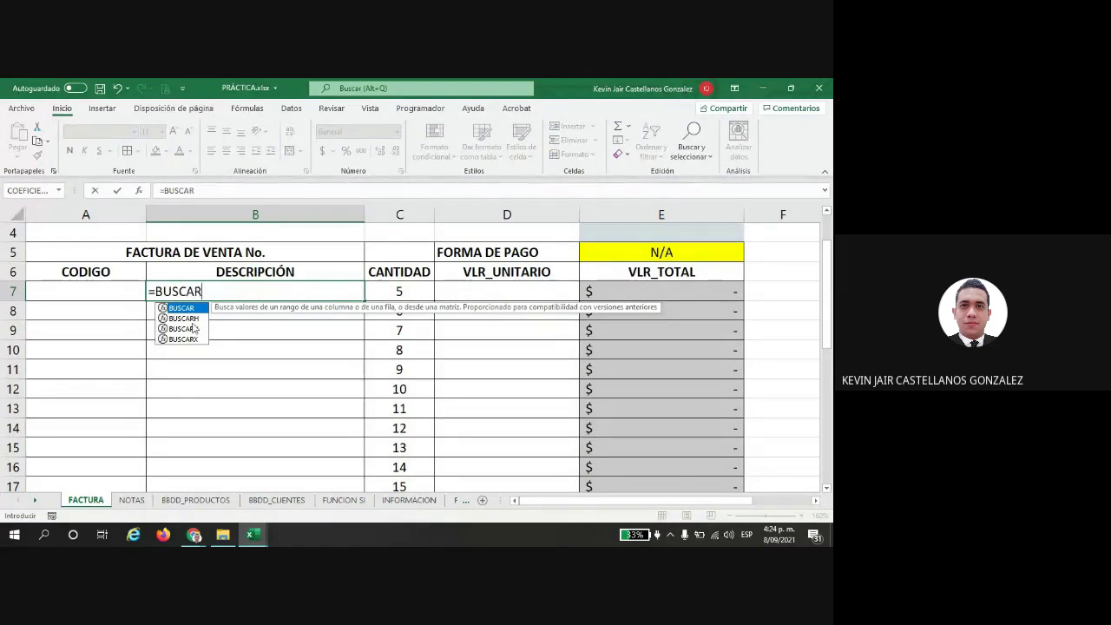
left_click(186, 329)
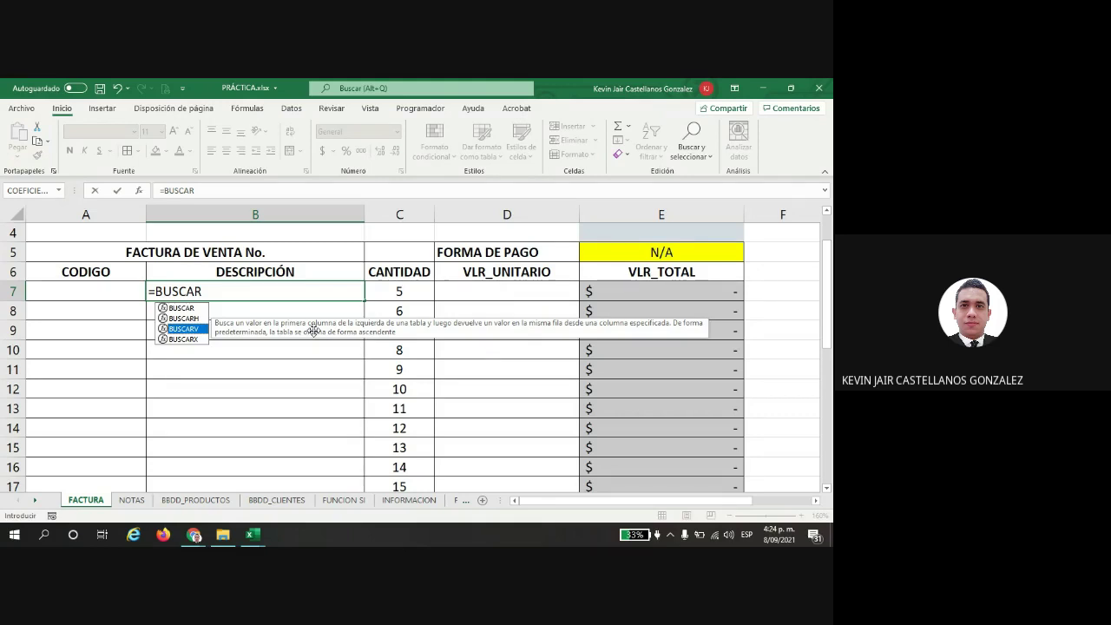
double_click(185, 329)
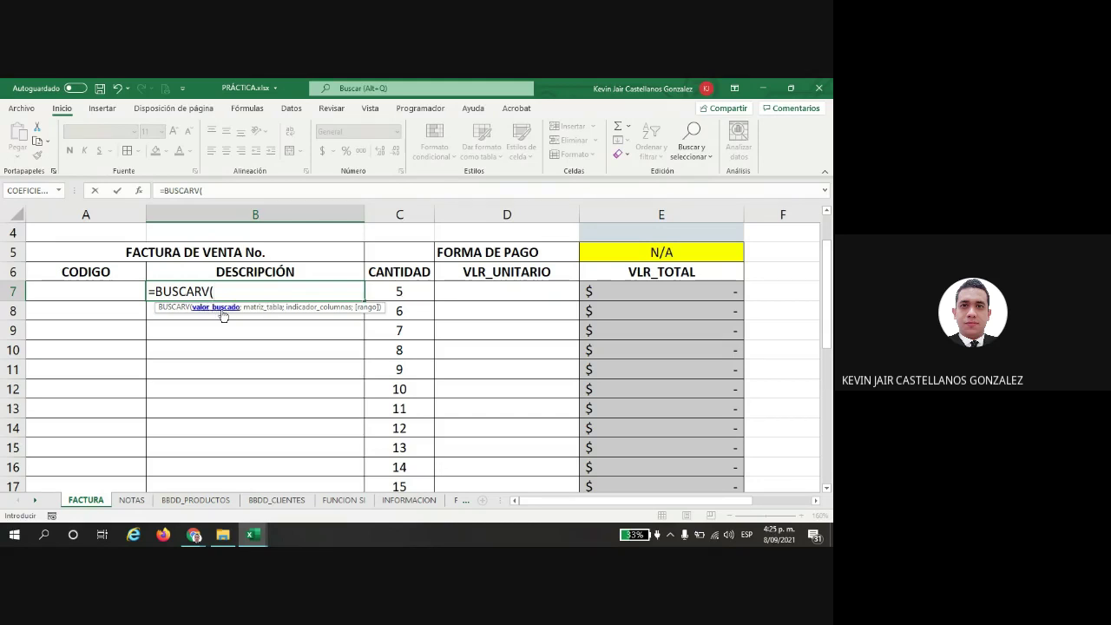
left_click(92, 291)
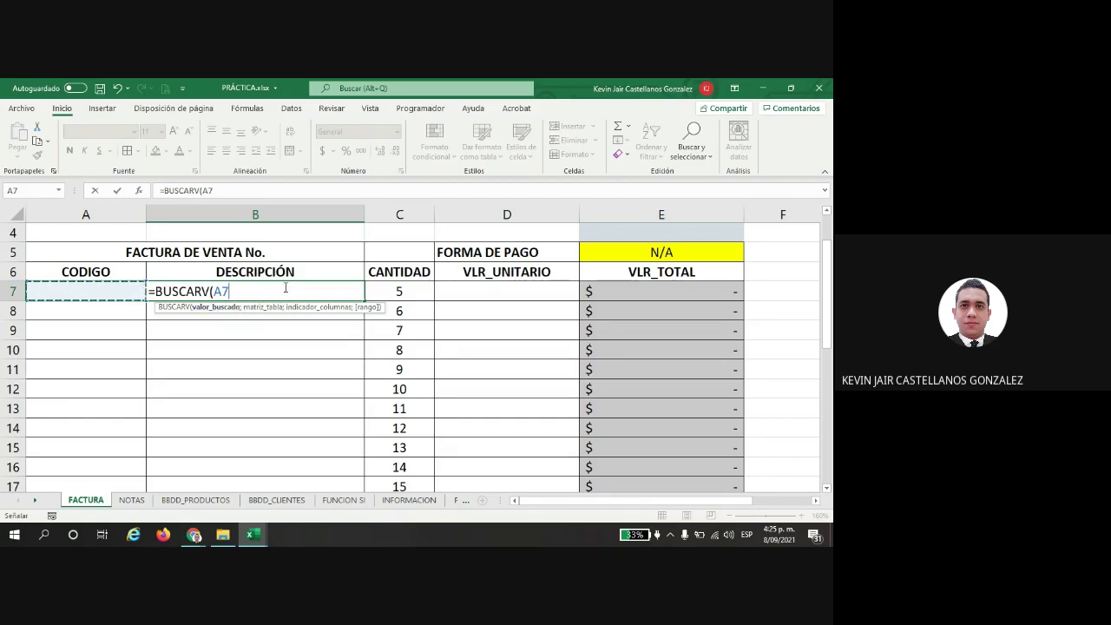
type(";")
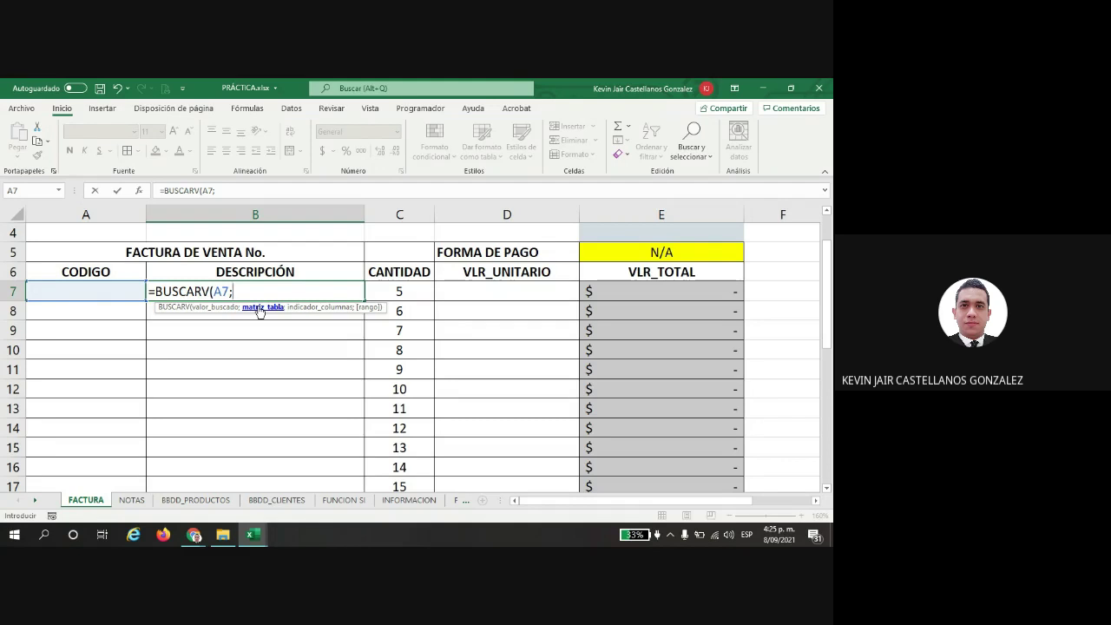
left_click(195, 500)
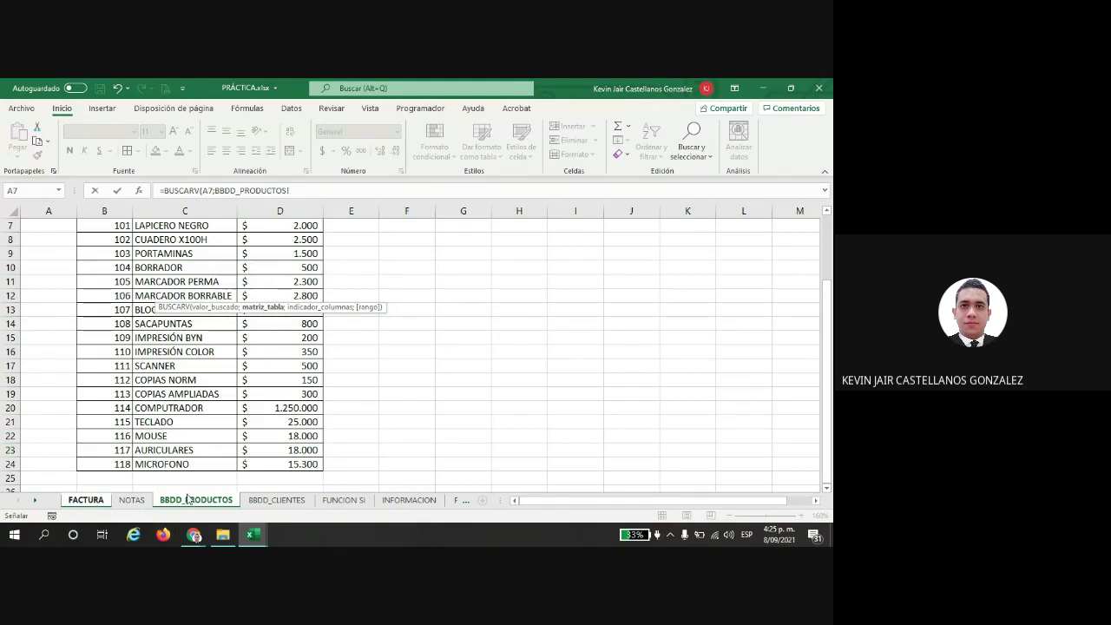
Step: Use BBDD_PRODUCTOS!B6:D24 as the BUSCARV table and resume editing in the formula bar
scroll(112, 295, "up", 2)
left_click_drag(111, 295, 269, 480)
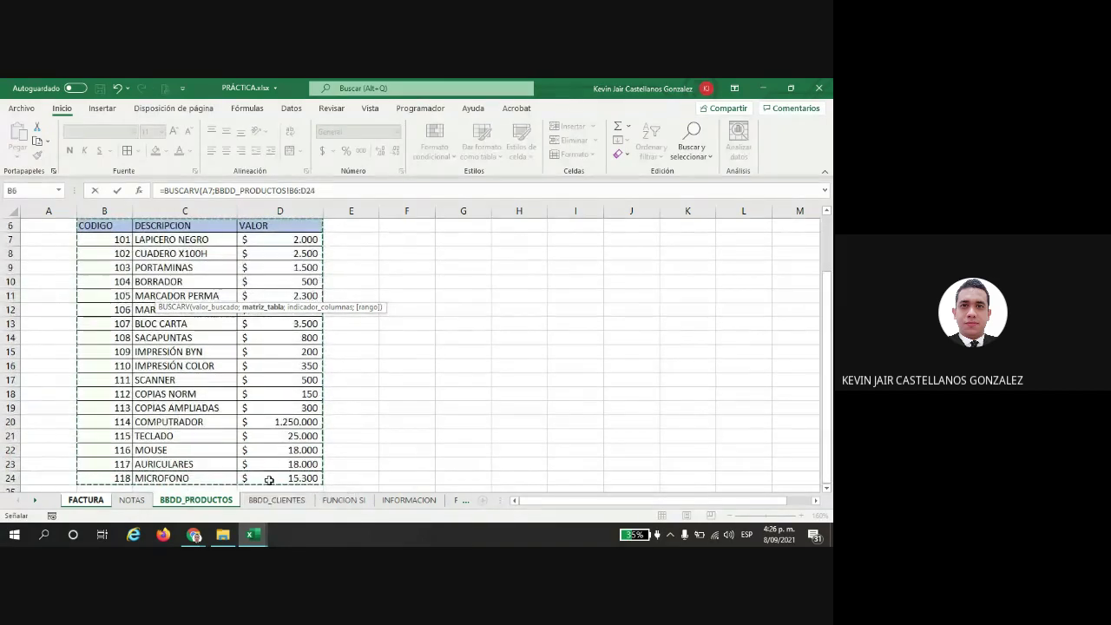
scroll(130, 295, "up", 2)
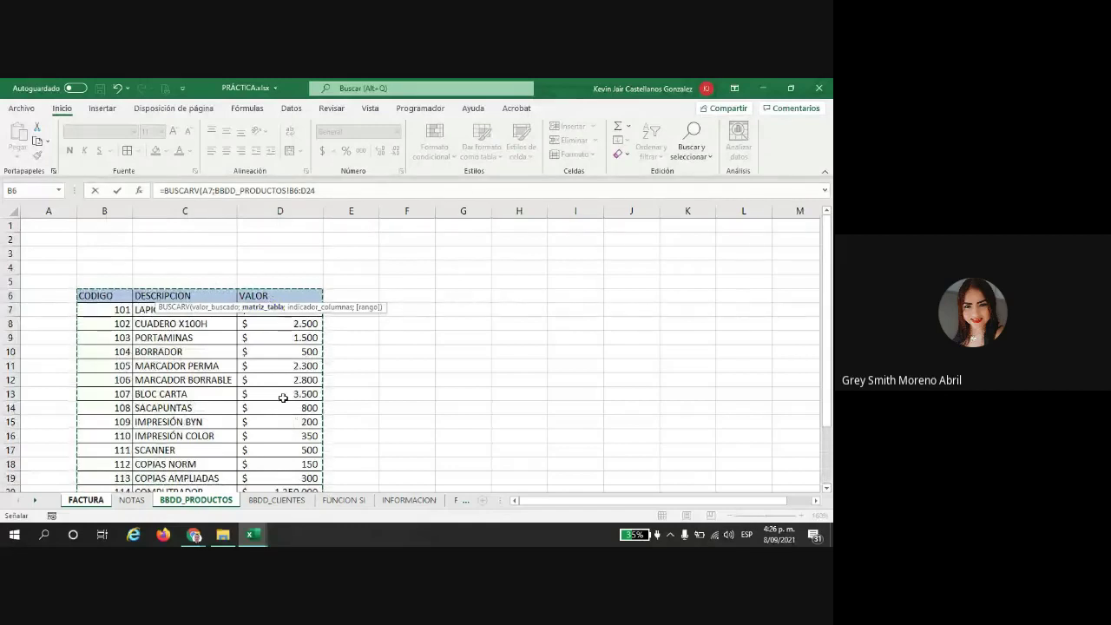
scroll(283, 398, "down", 3)
scroll(72, 404, "up", 2)
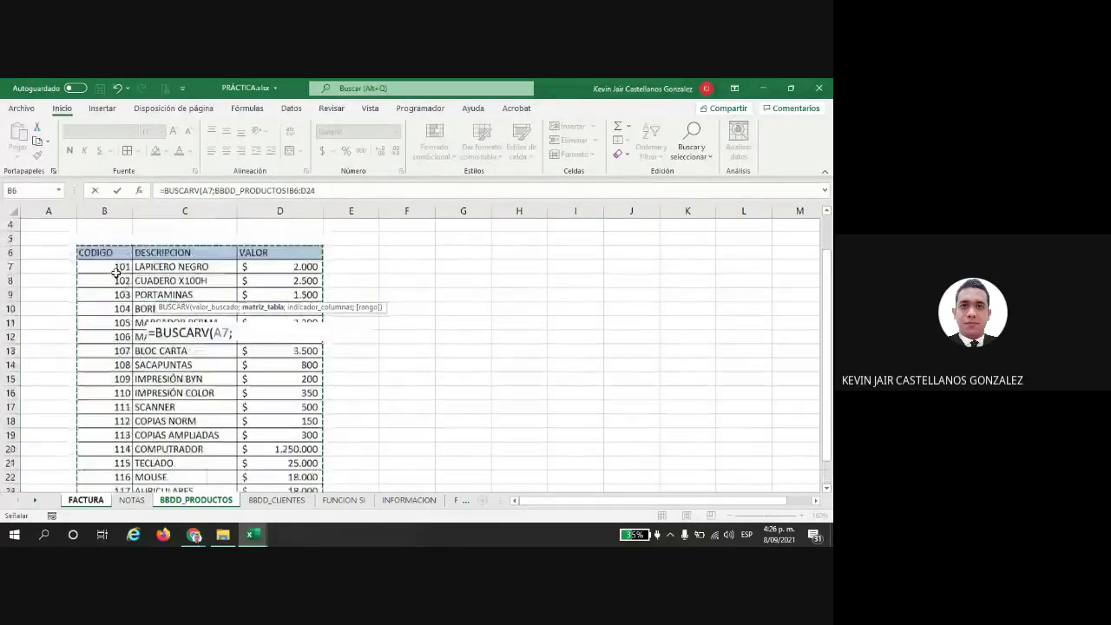
scroll(272, 391, "down", 2)
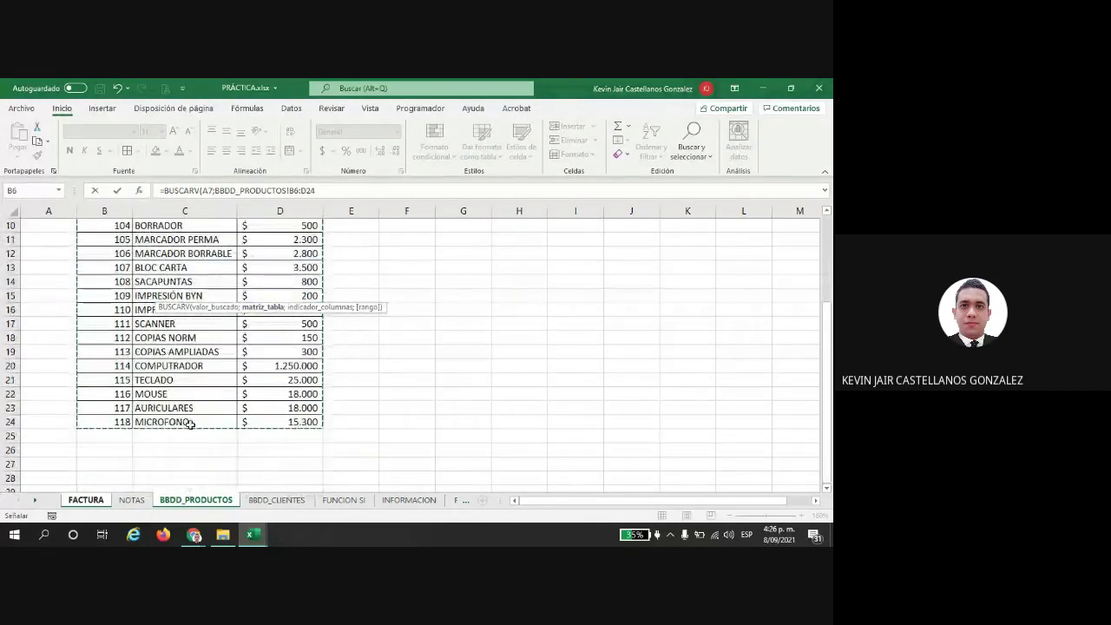
scroll(189, 423, "up", 2)
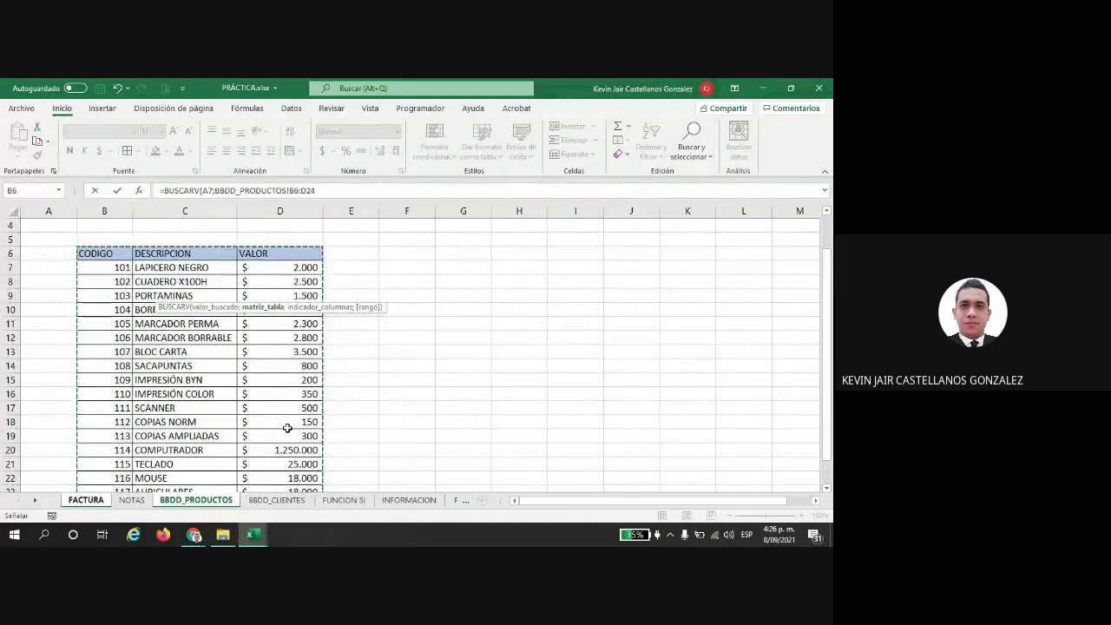
scroll(288, 428, "down", 2)
scroll(127, 366, "up", 2)
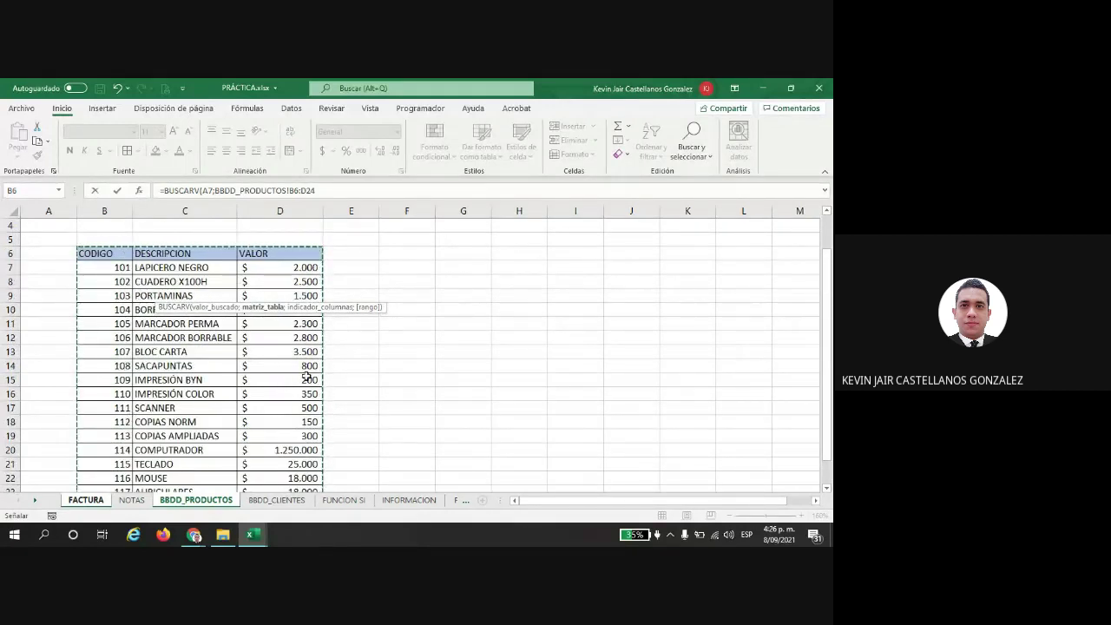
scroll(307, 376, "down", 2)
scroll(304, 408, "up", 3)
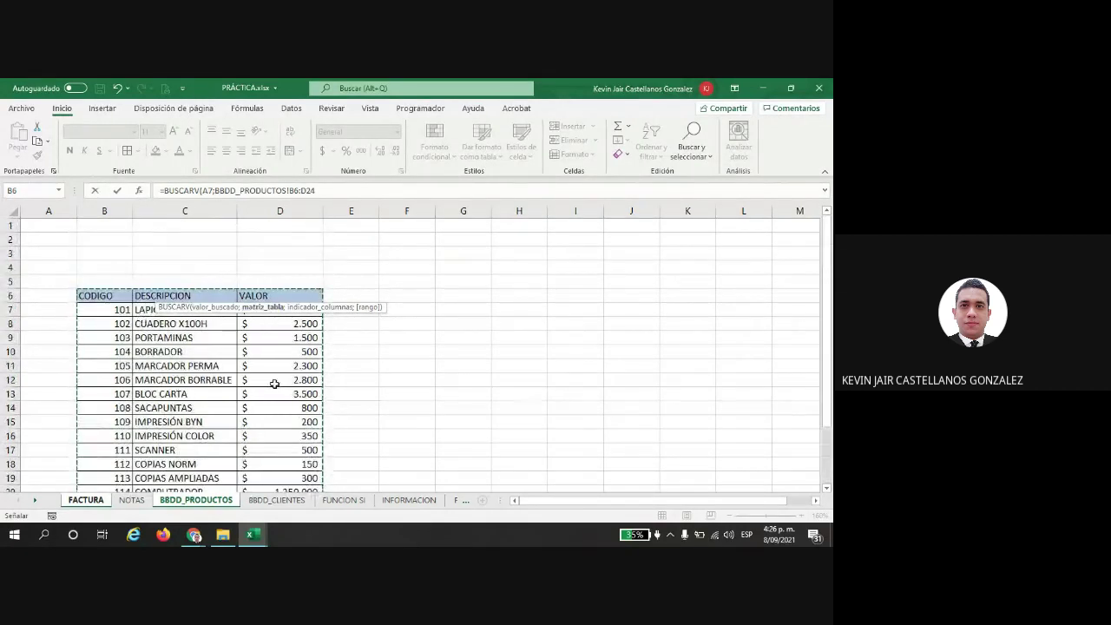
scroll(275, 384, "down", 1)
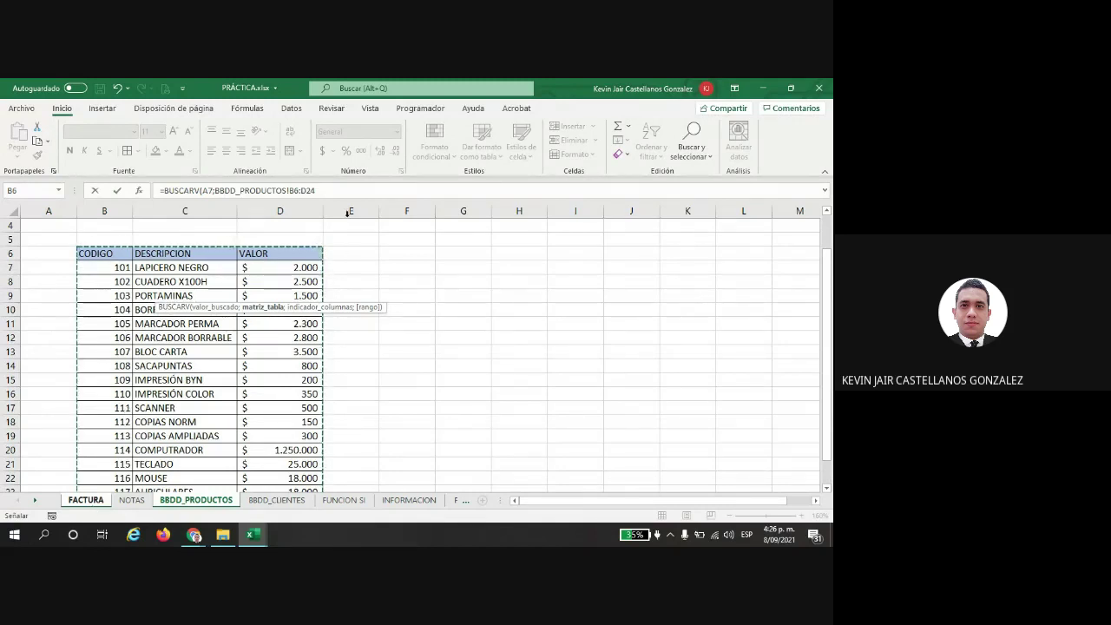
left_click(312, 192)
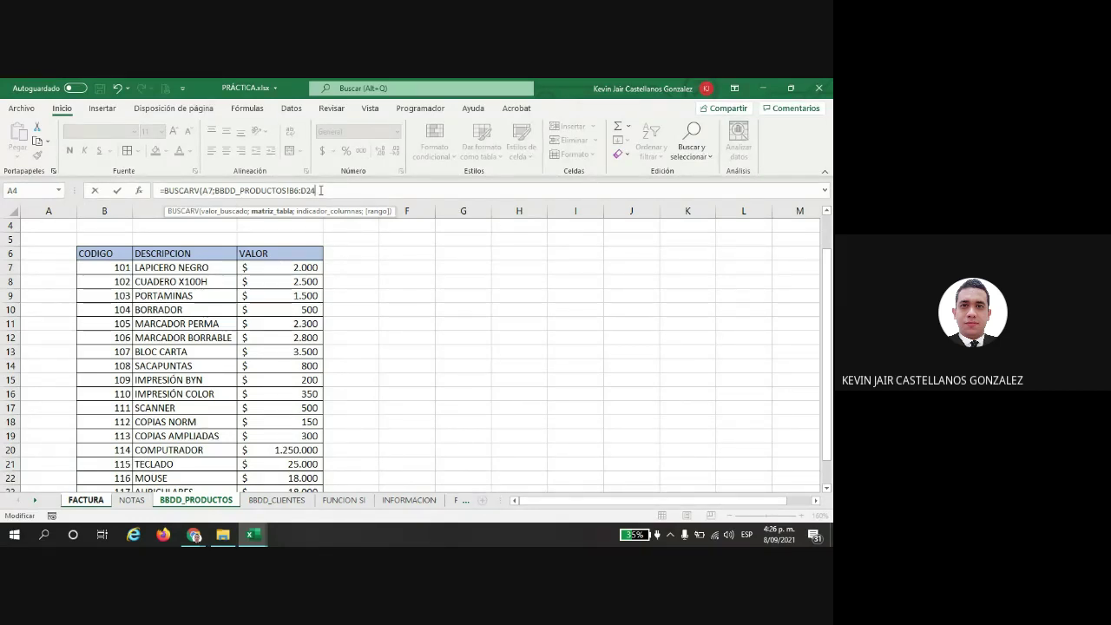
Step: Complete B7 as =BUSCARV(A7;BBDD_PRODUCTOS!B6:D24;2;0), returning column 2 with exact match
type(";2")
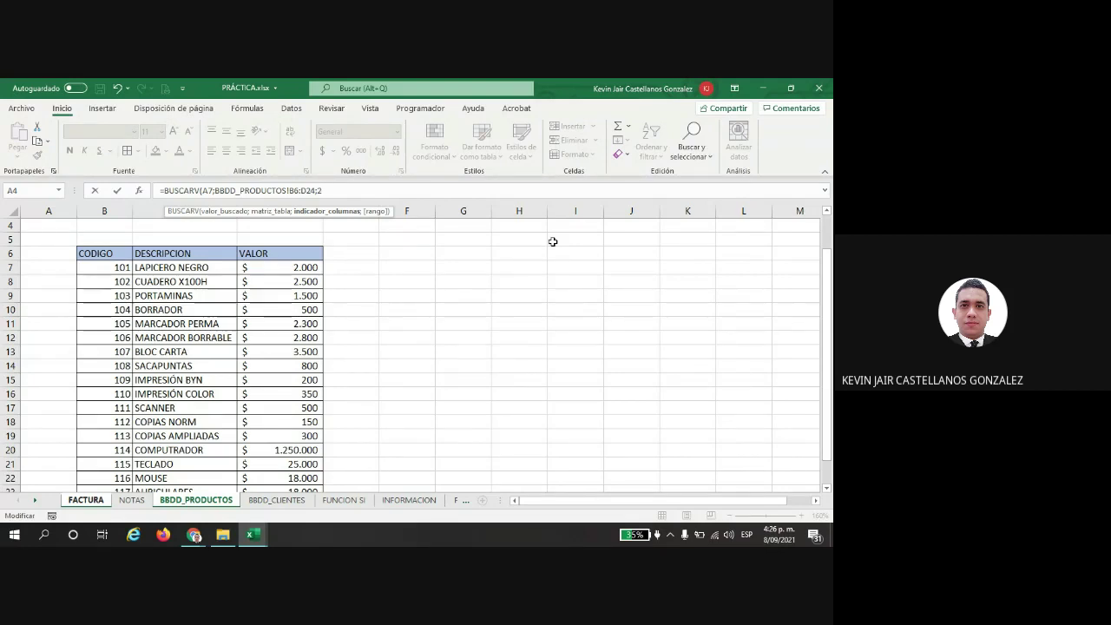
type(";")
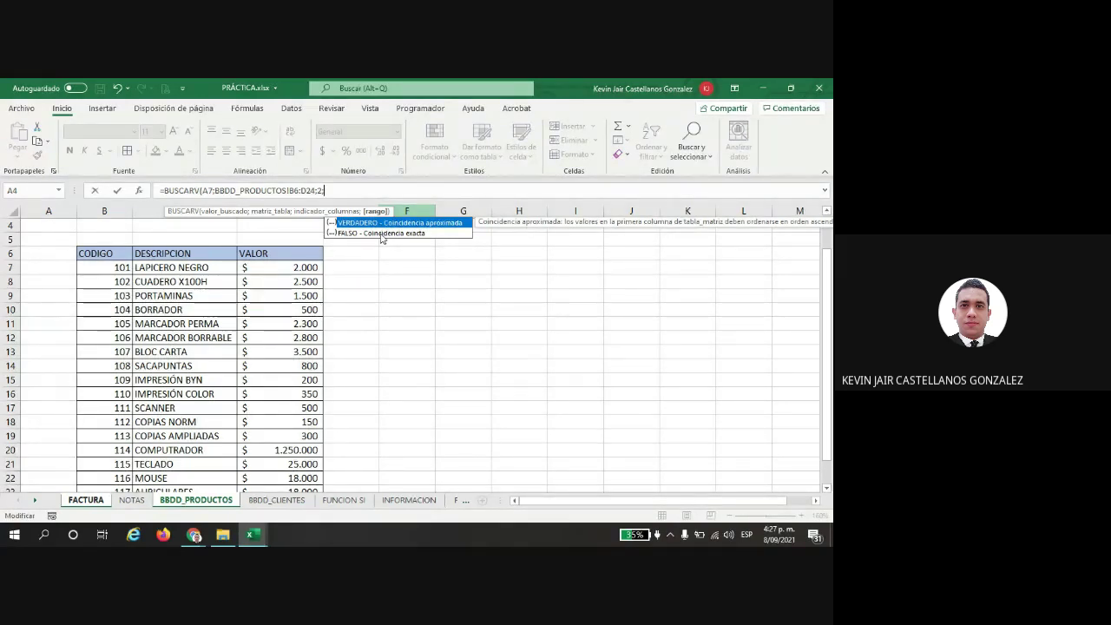
left_click(385, 234)
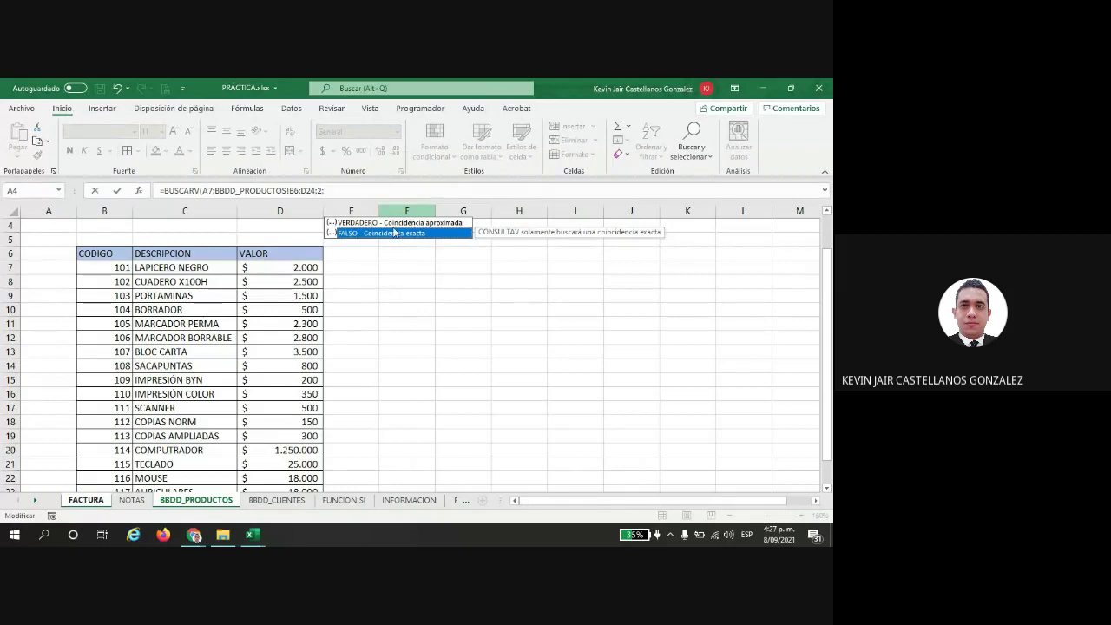
left_click(355, 191)
type("0")
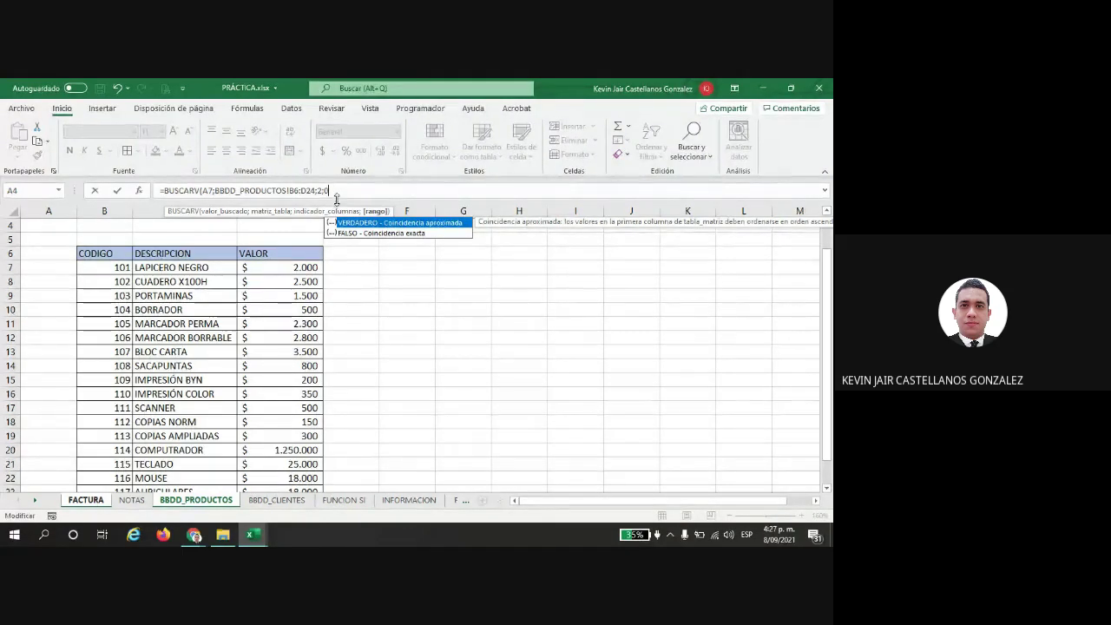
type(")")
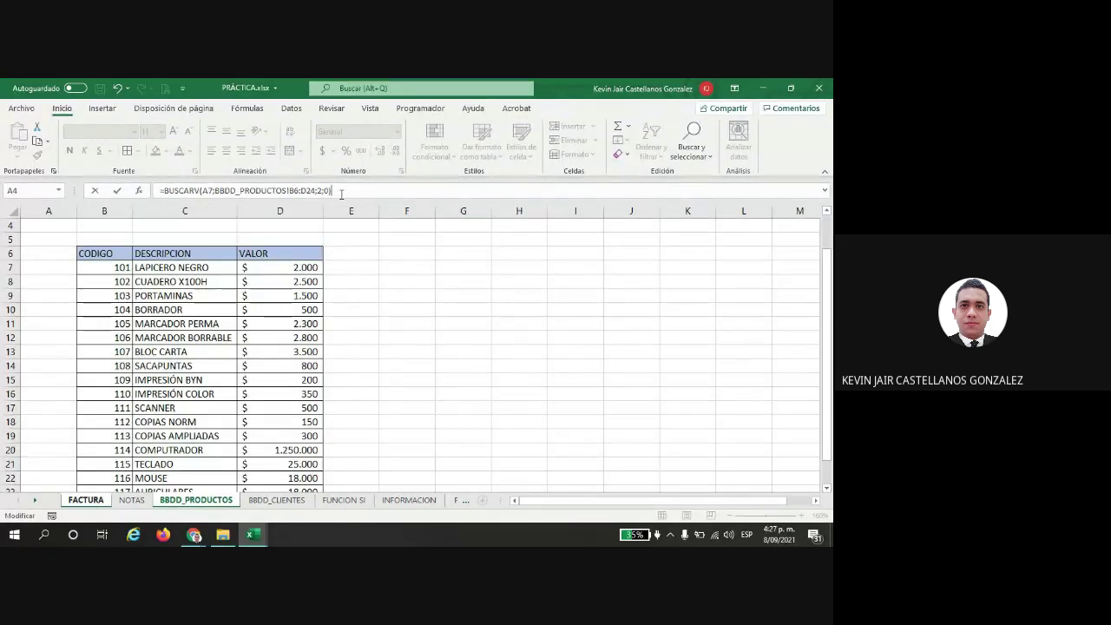
key("Return")
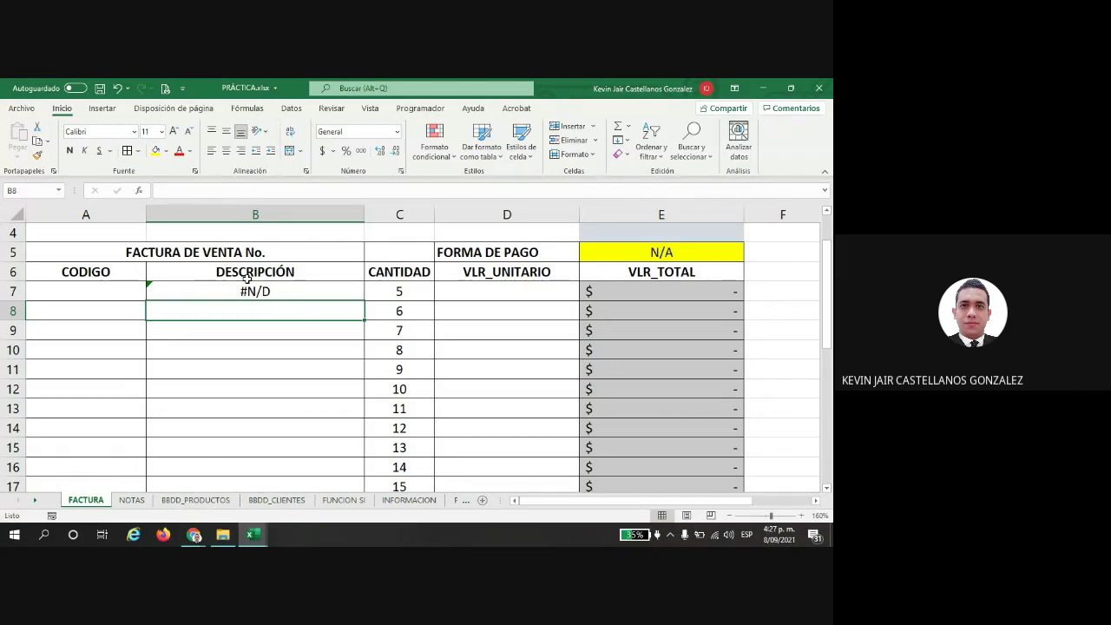
left_click(111, 290)
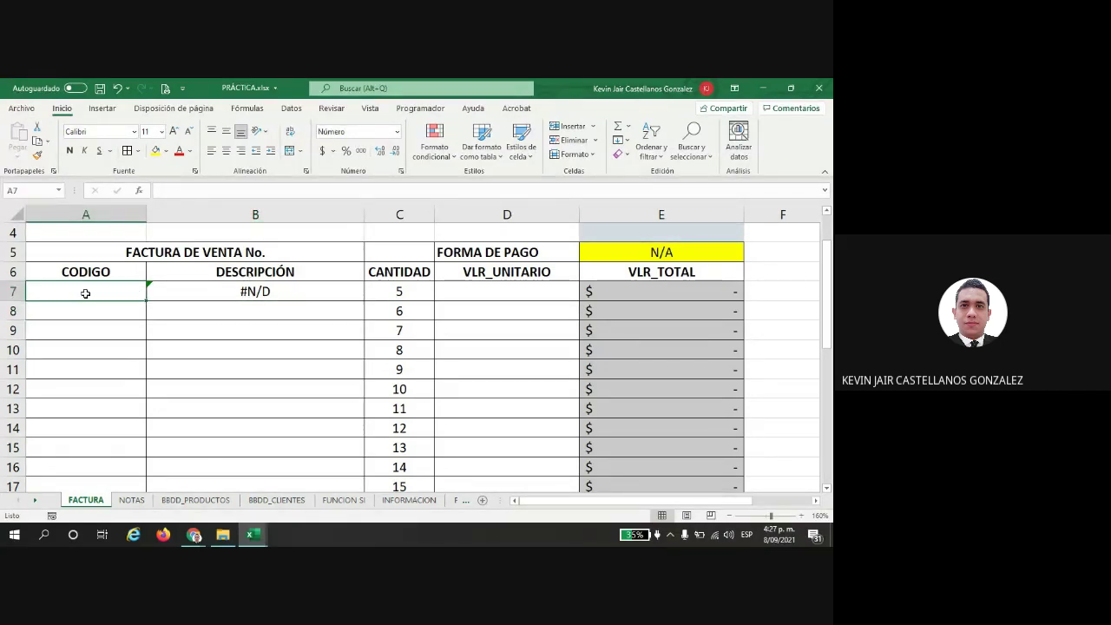
type("1")
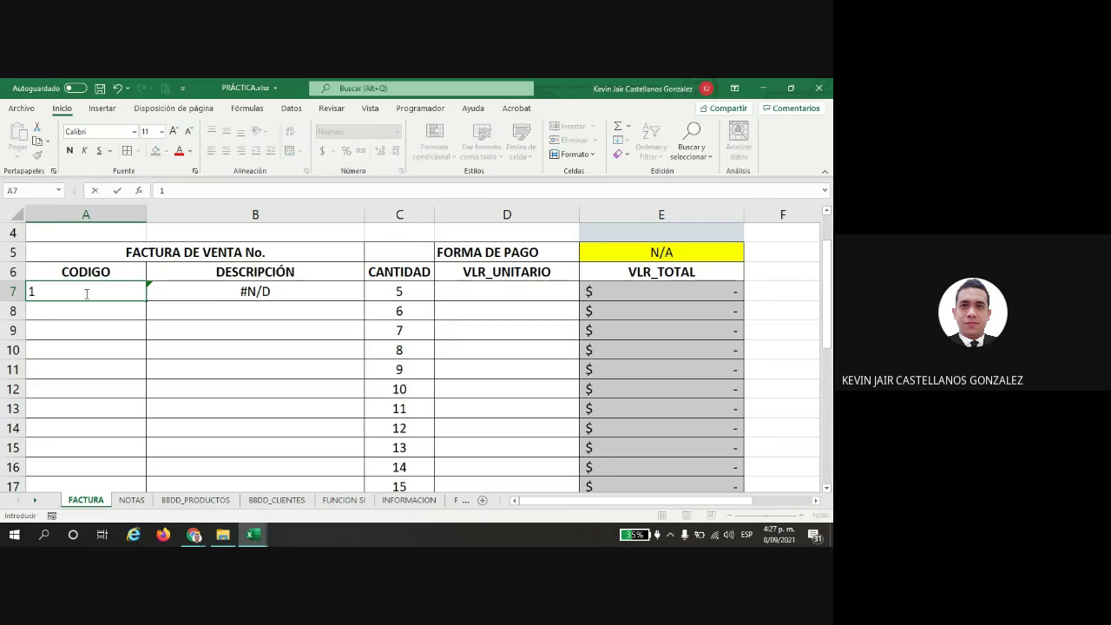
type("01")
key("Return")
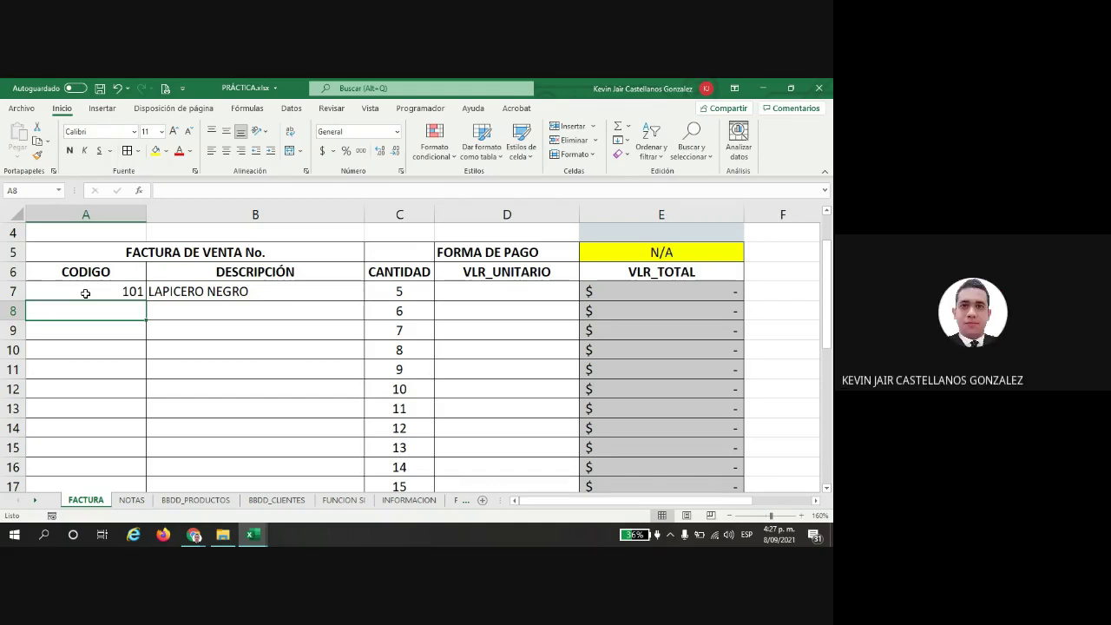
left_click(215, 502)
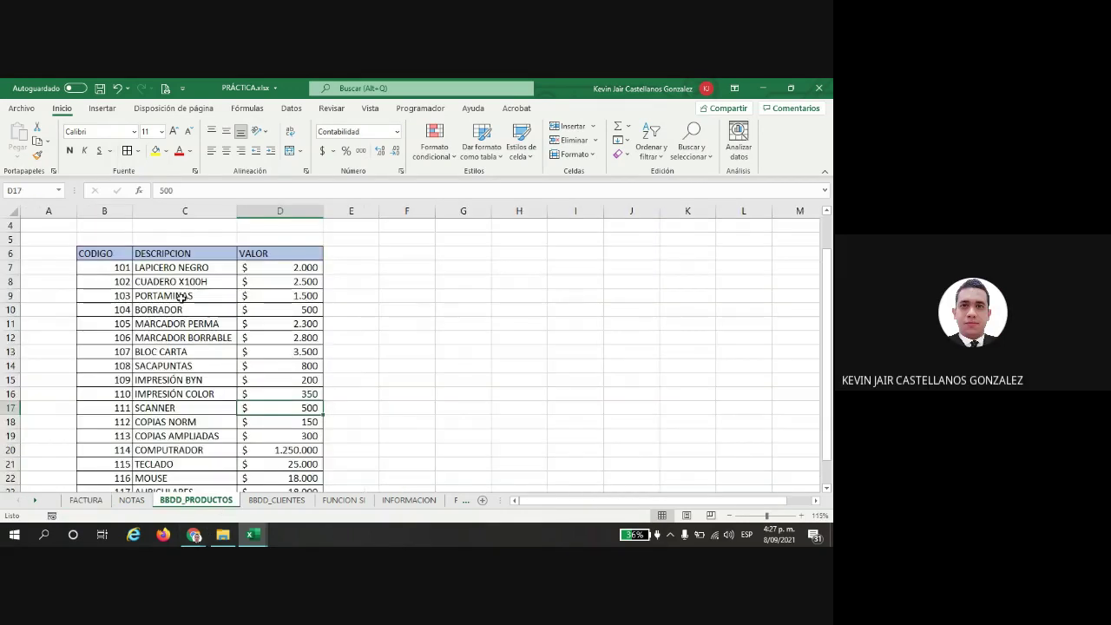
left_click_drag(108, 267, 160, 268)
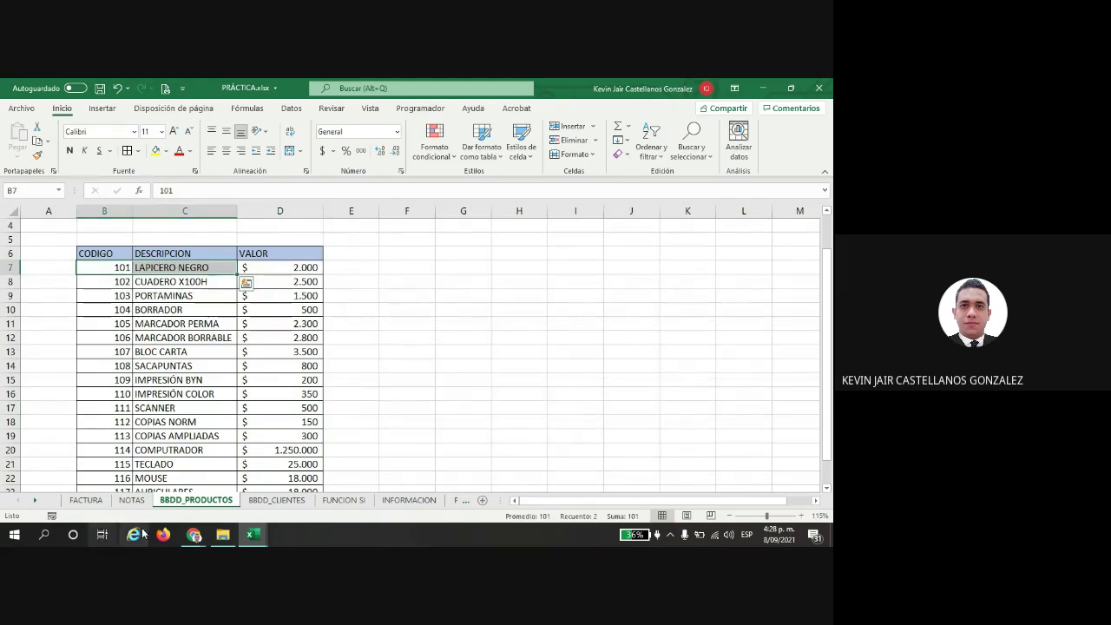
left_click(86, 500)
left_click(117, 290)
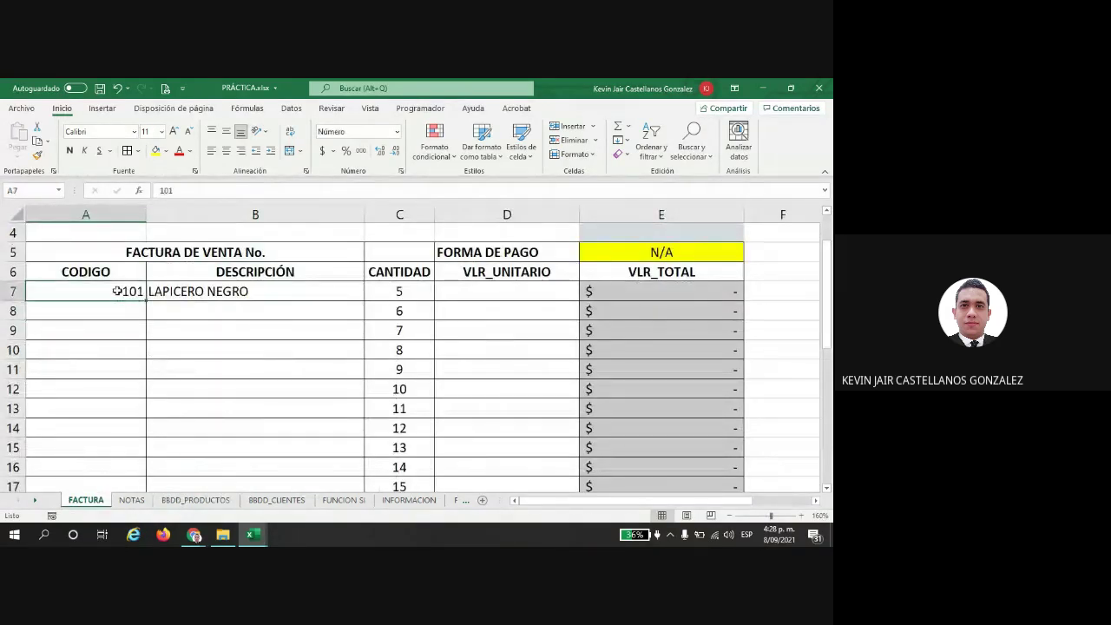
type("115")
key("Return")
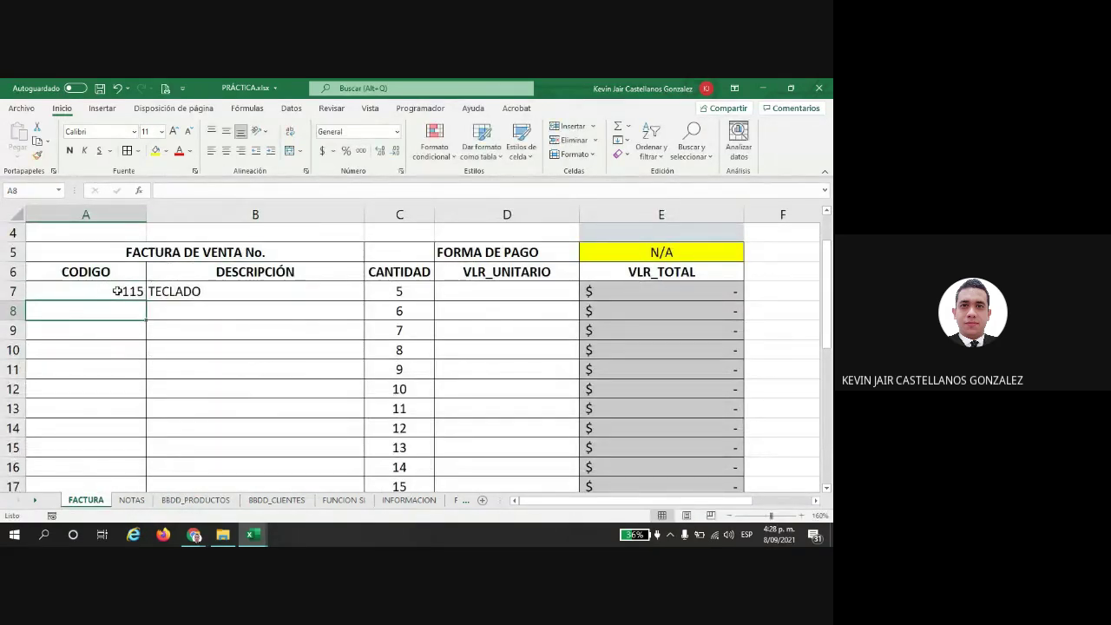
left_click(195, 501)
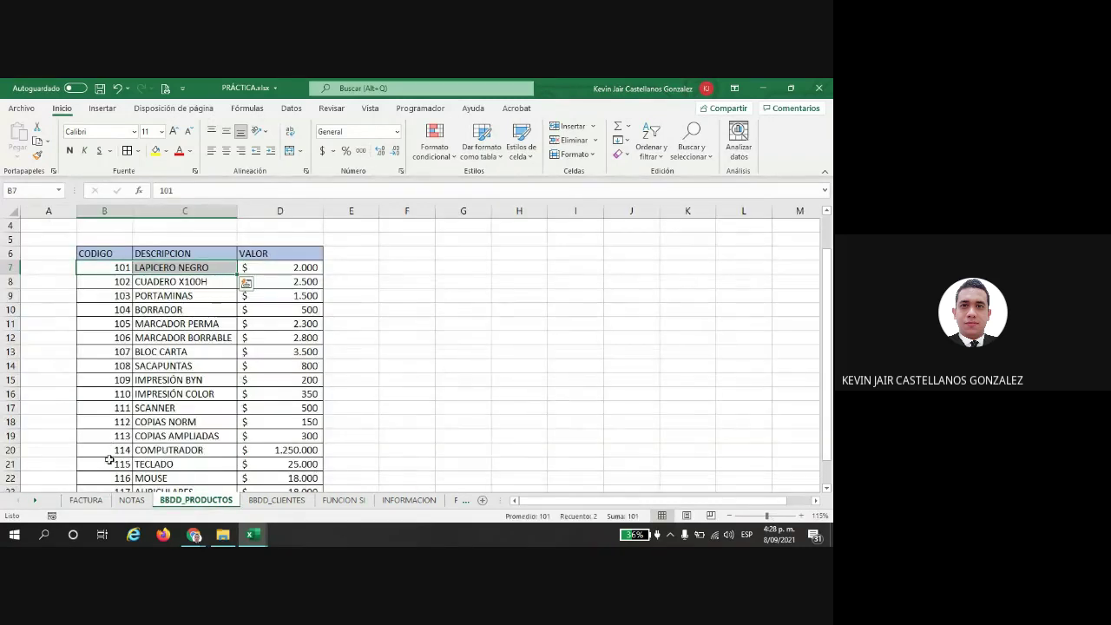
left_click_drag(113, 462, 156, 462)
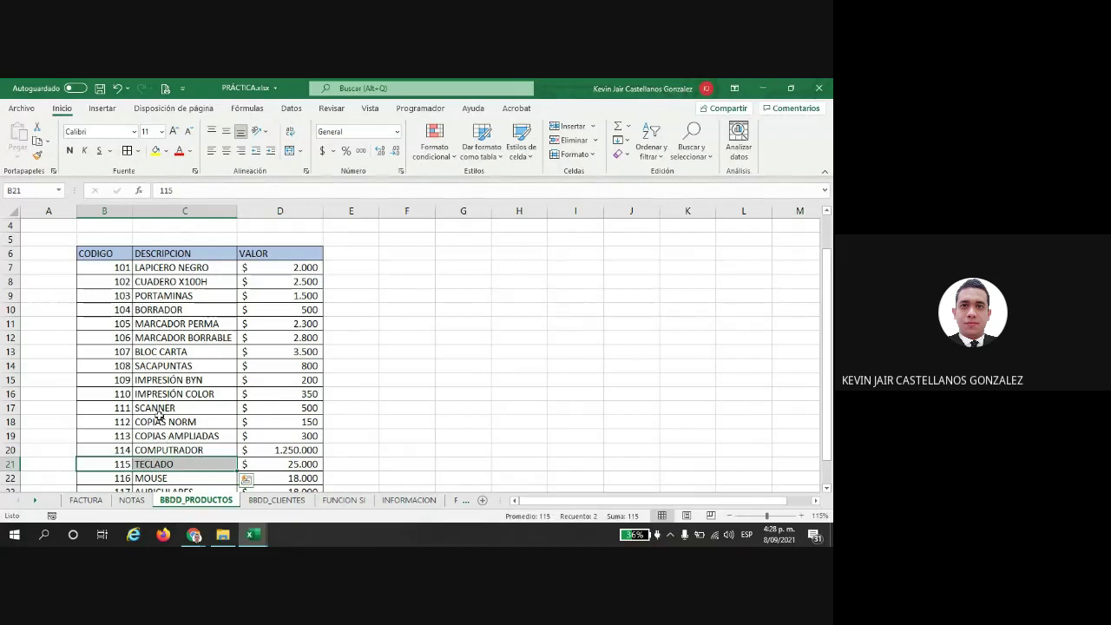
left_click(100, 502)
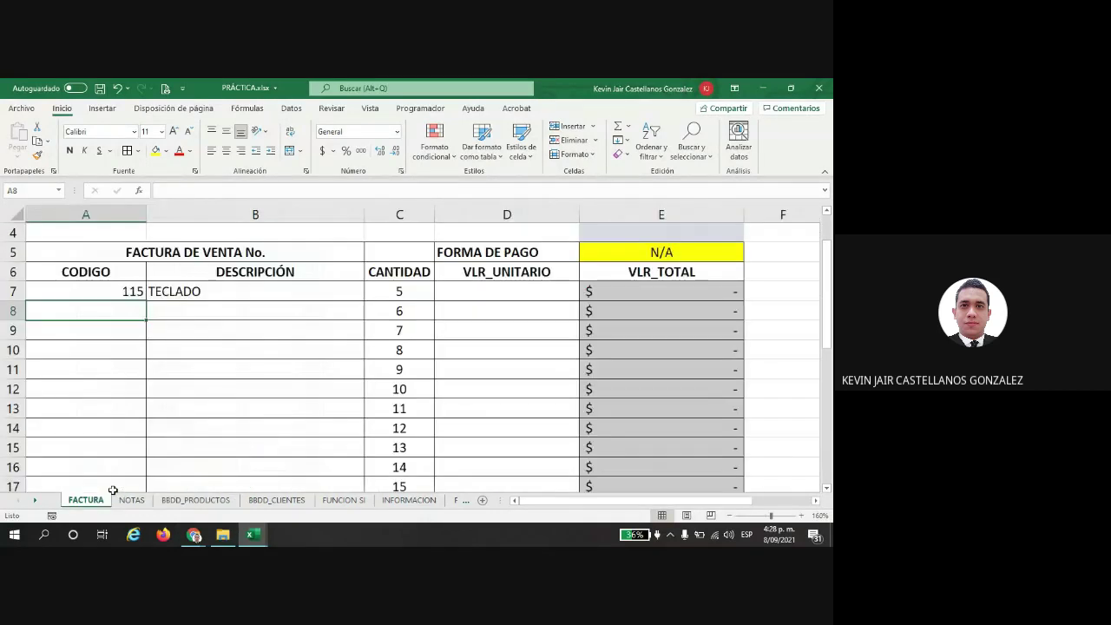
left_click(202, 297)
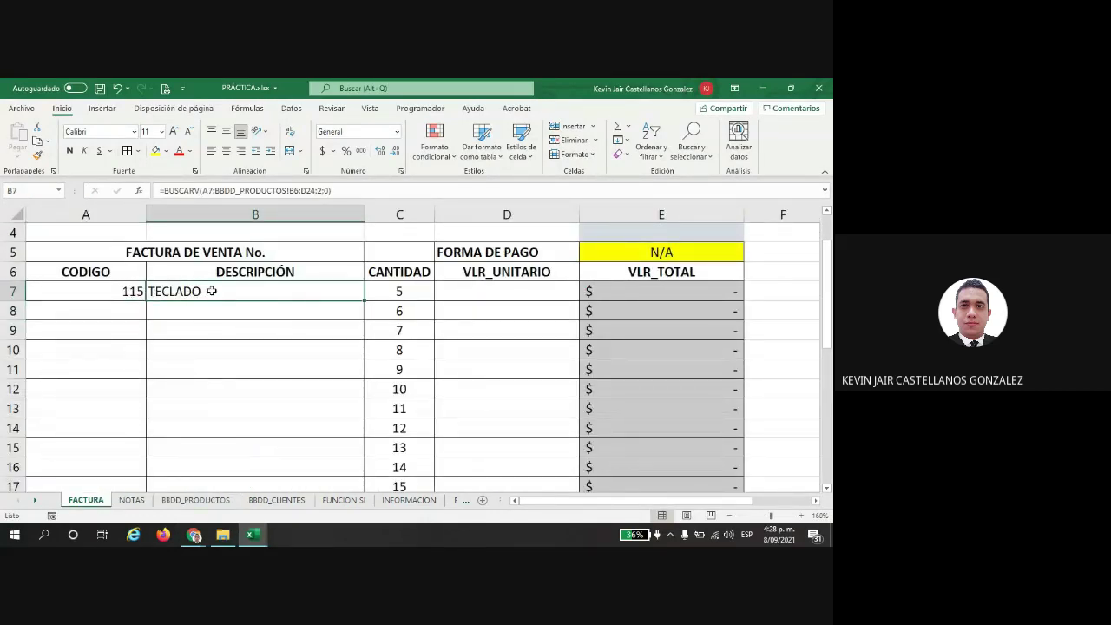
left_click(480, 292)
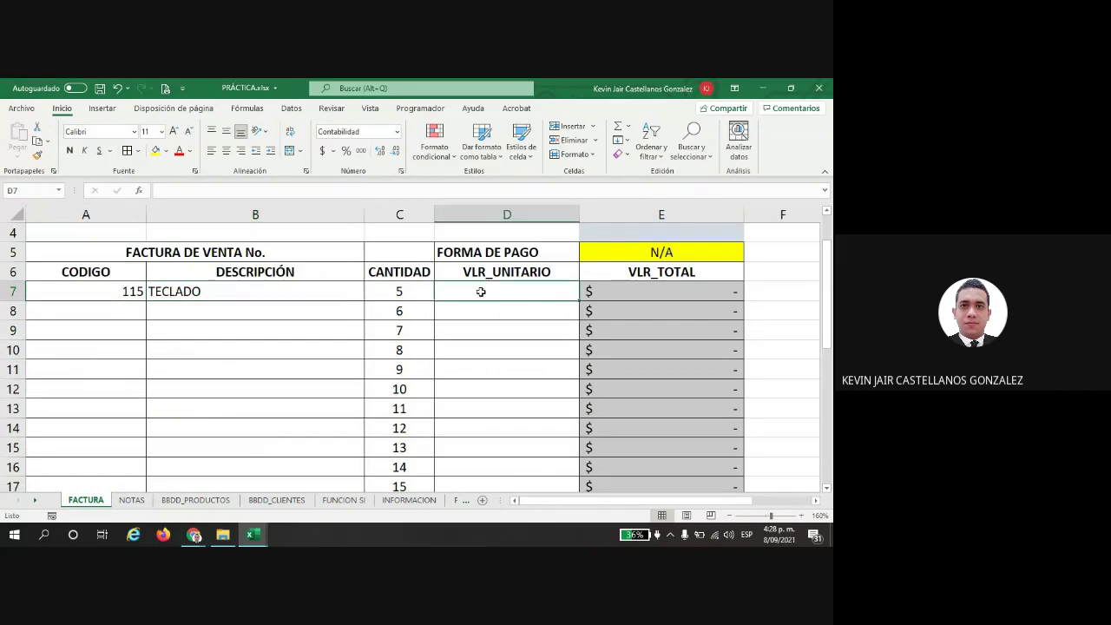
left_click(120, 291)
key("Delete")
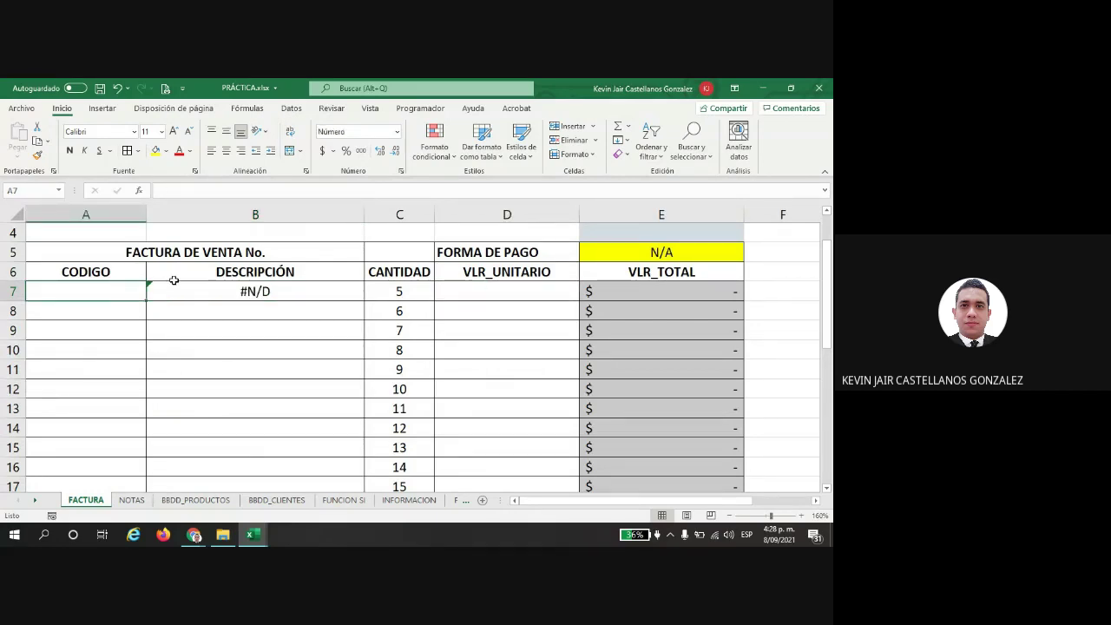
left_click(178, 285)
left_click(503, 291)
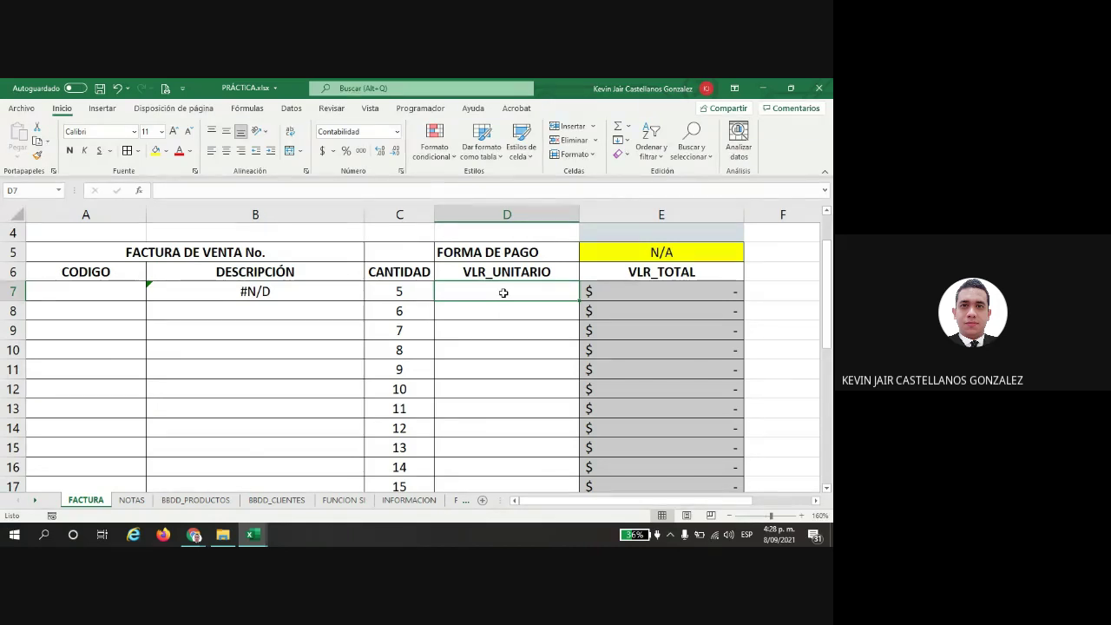
Step: In D7, begin a BUSCARV using A7 and the BBDD_PRODUCTOS!B6:D24 table
type("=BUSC")
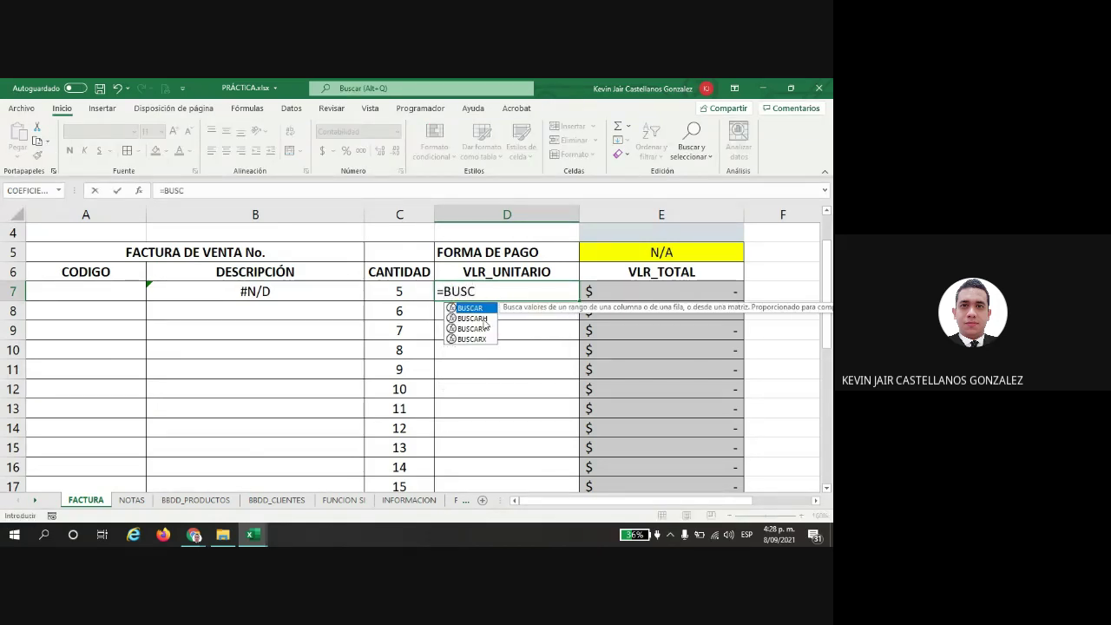
double_click(480, 328)
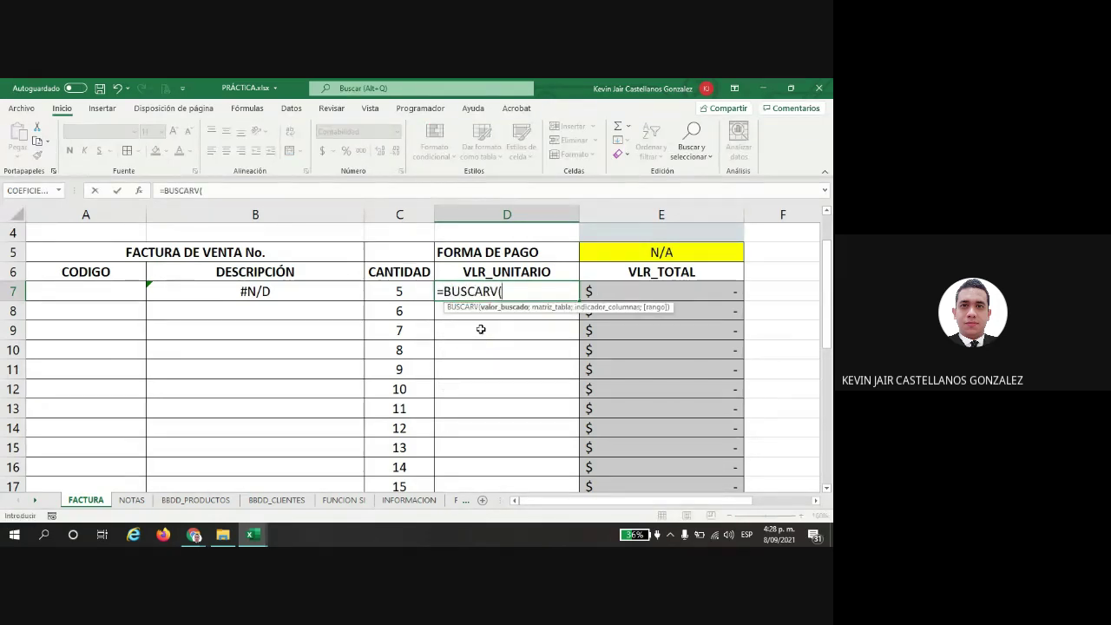
left_click(119, 291)
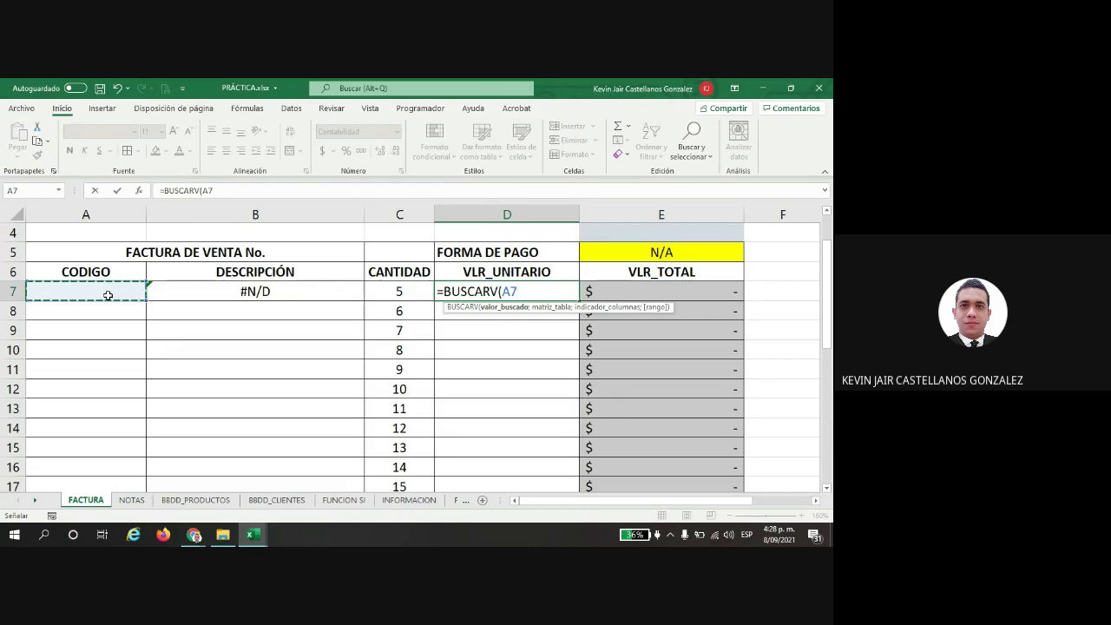
type(";")
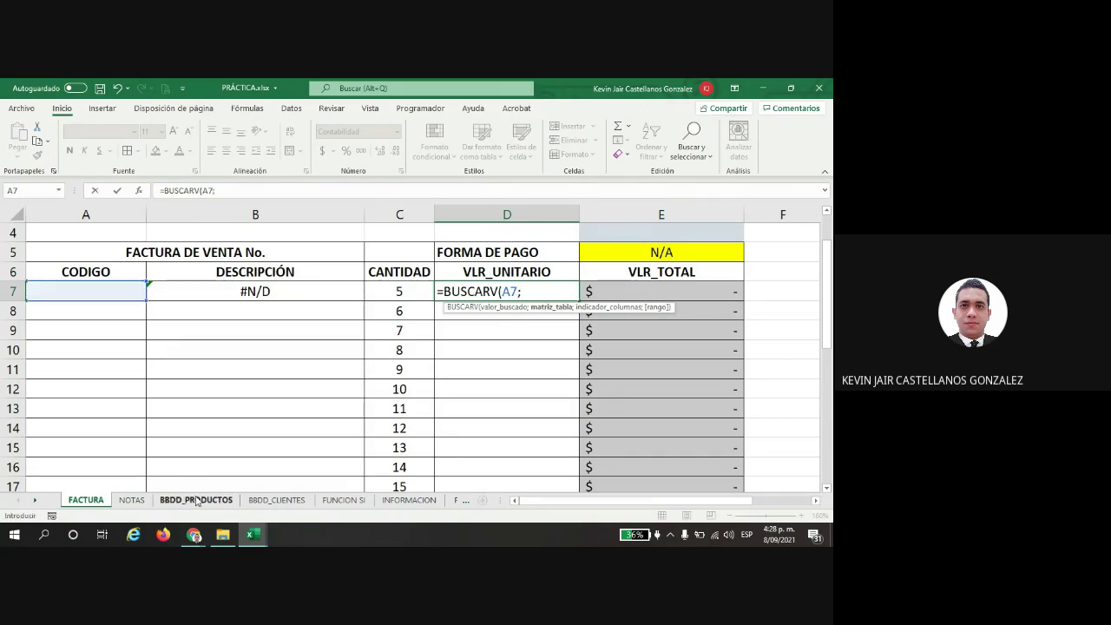
left_click(196, 500)
left_click_drag(117, 253, 277, 464)
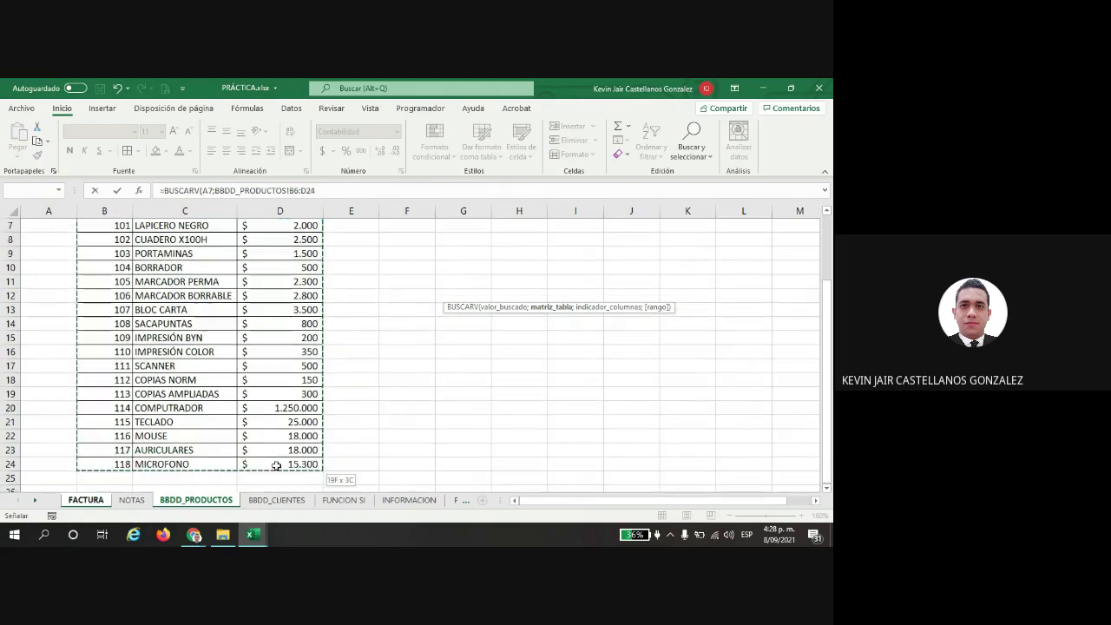
Step: Finish the D7 lookup with column 3 and exact match (;3;0)) and recheck it
left_click(318, 190)
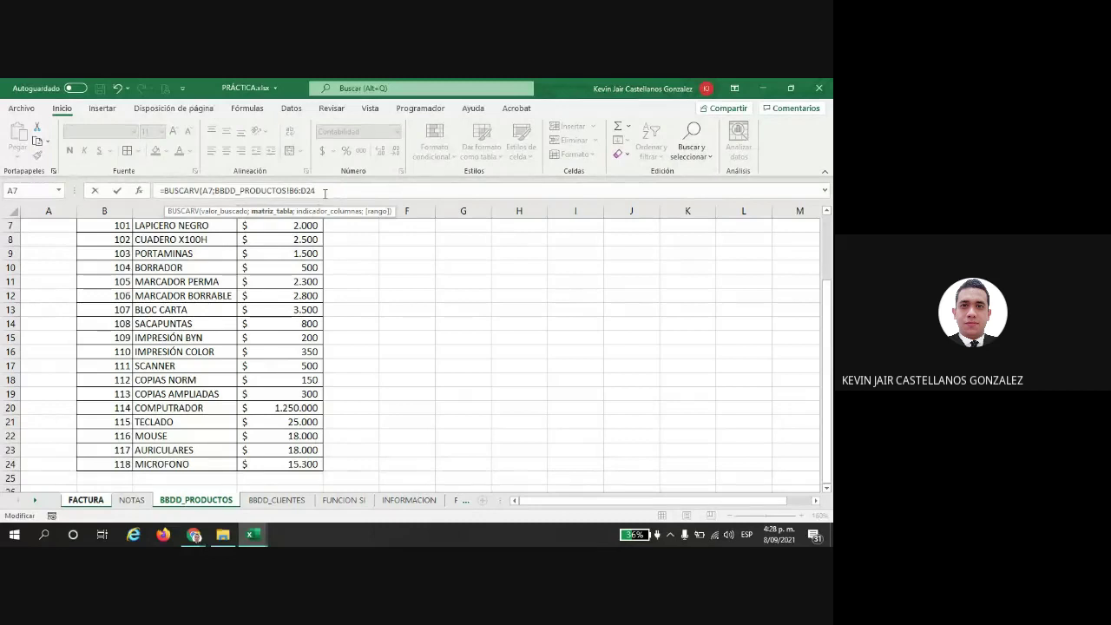
type(";")
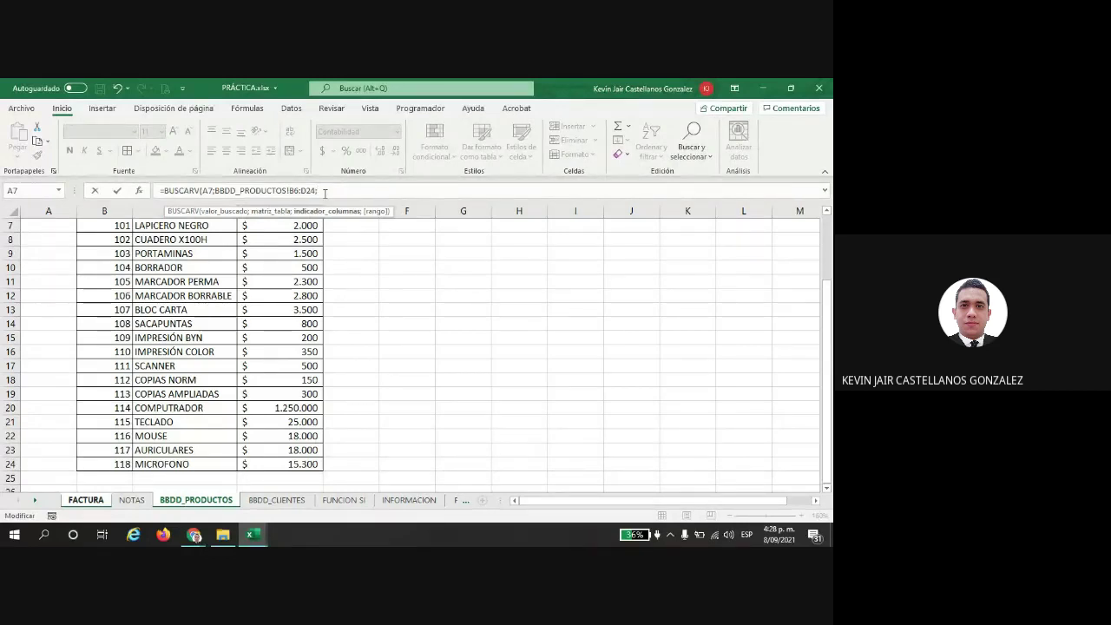
scroll(289, 304, "up", 2)
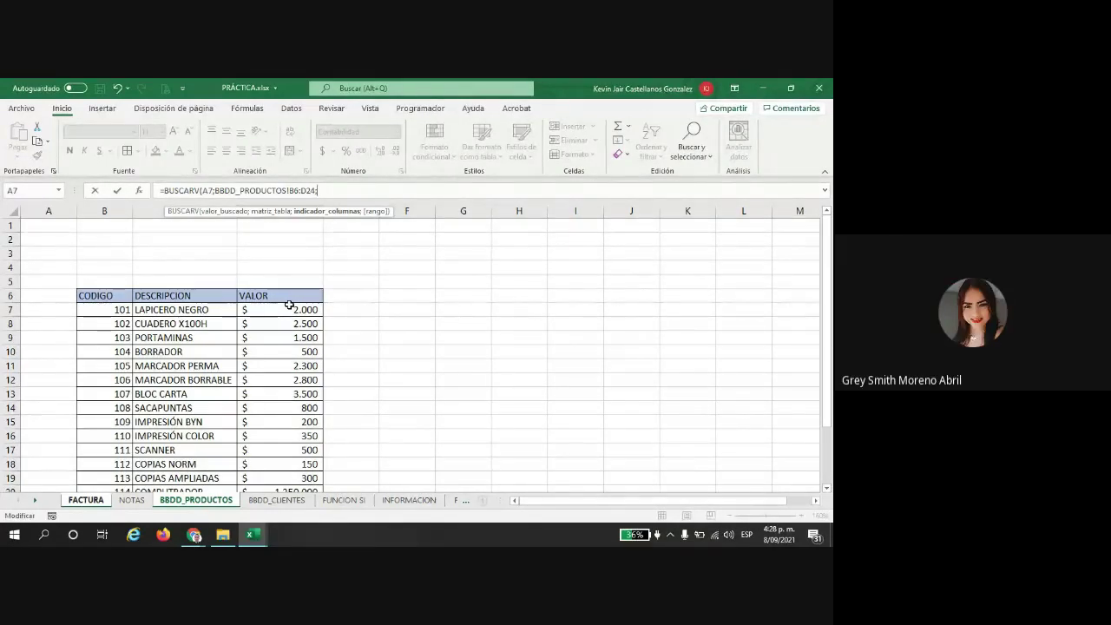
type("3")
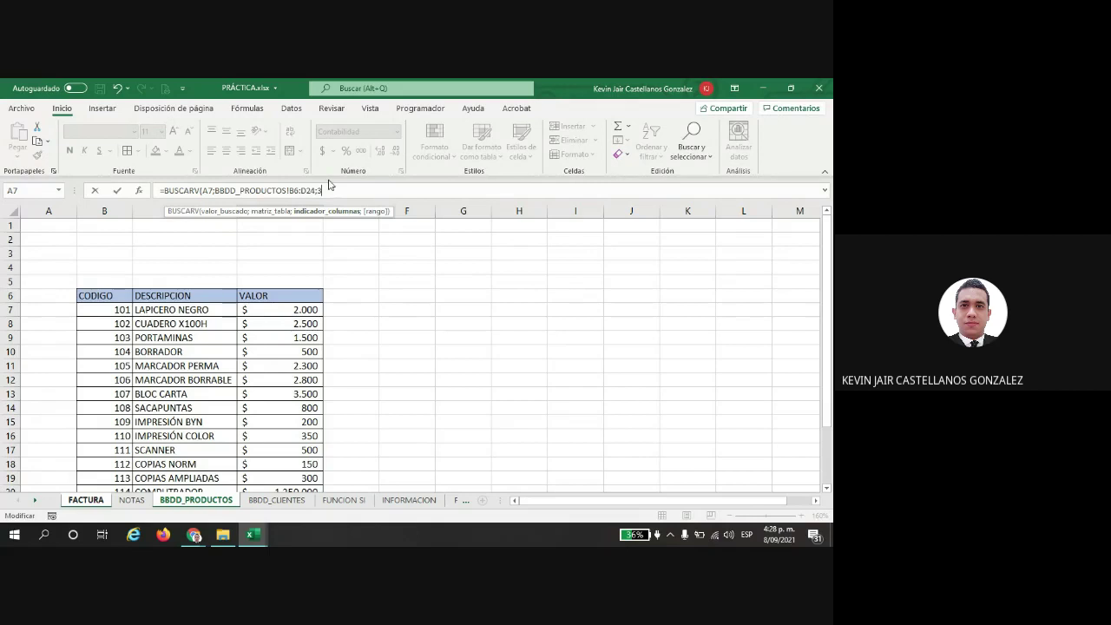
type(";0")
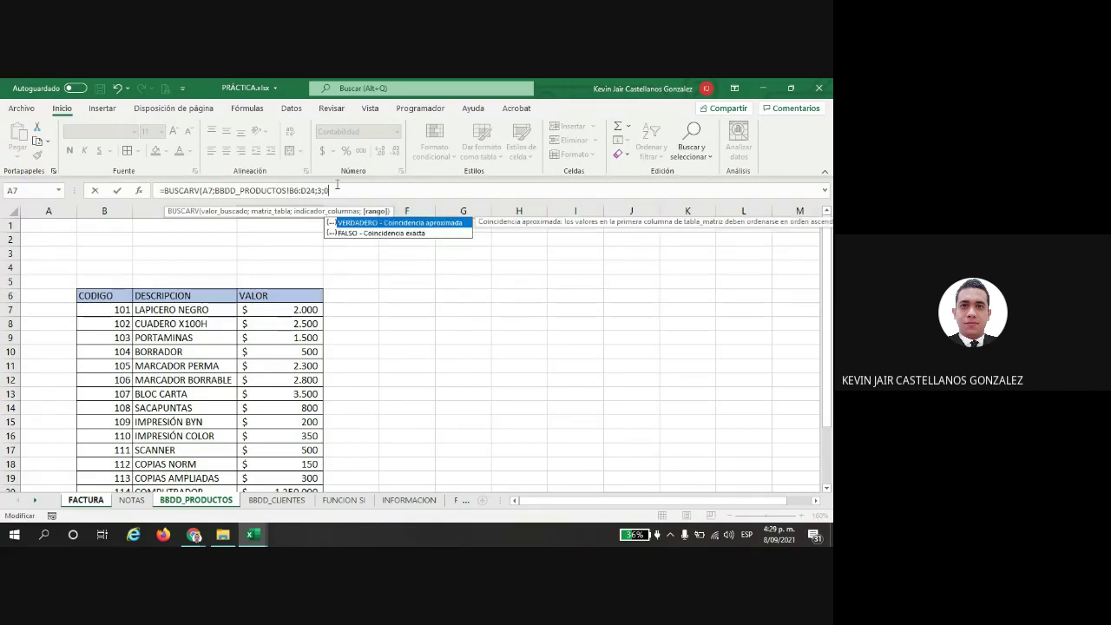
type(")")
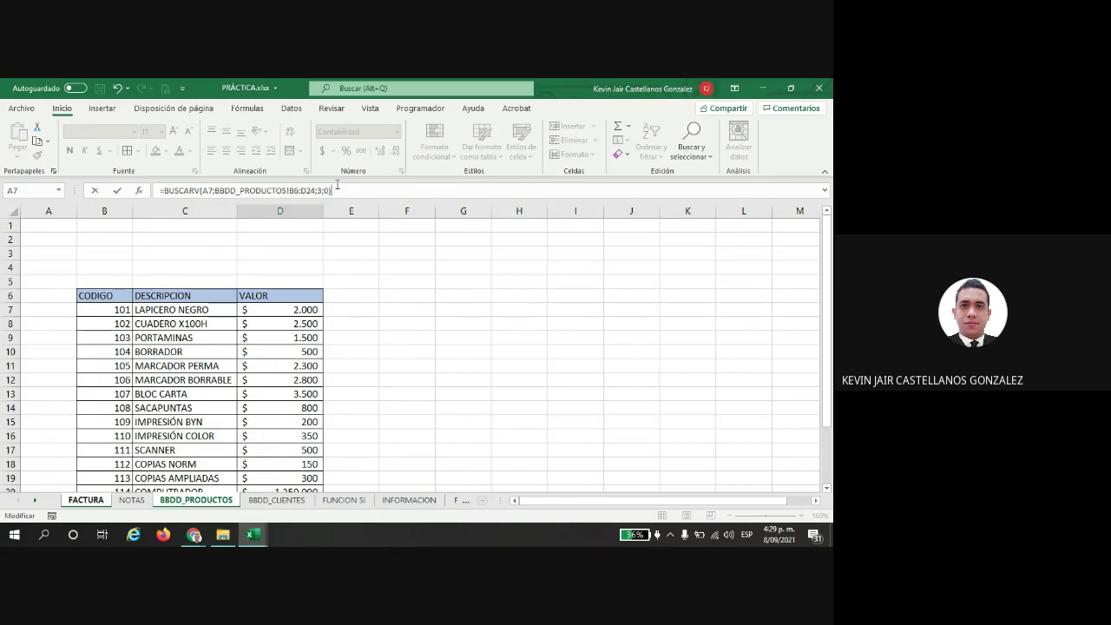
key("Return")
key("Up")
left_click(306, 297)
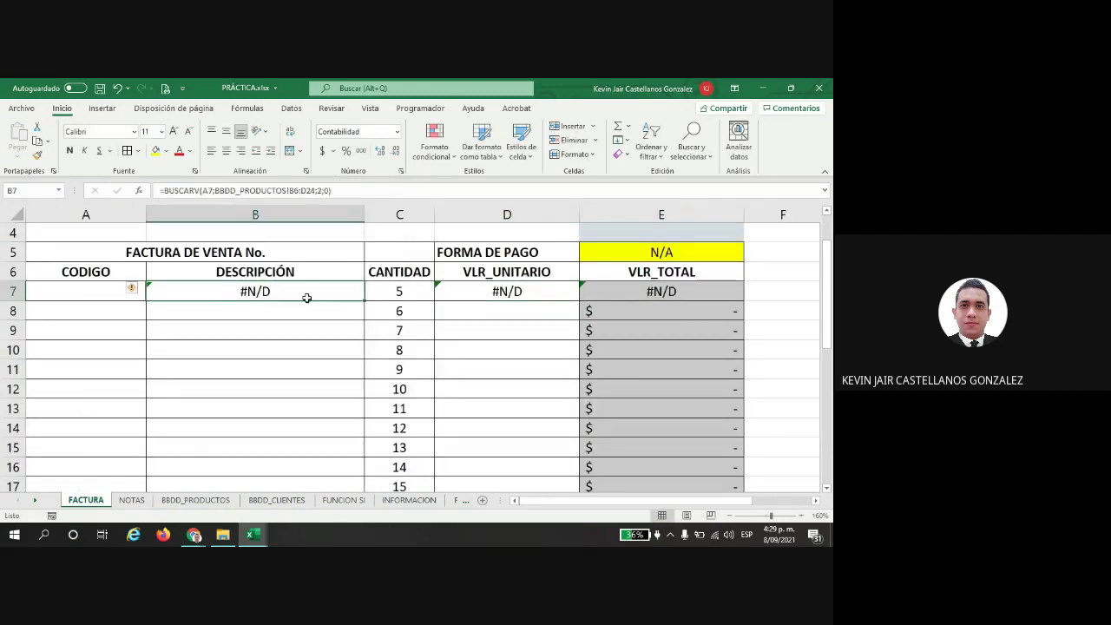
Step: Enter product code 108 in A7
left_click(68, 302)
type("108")
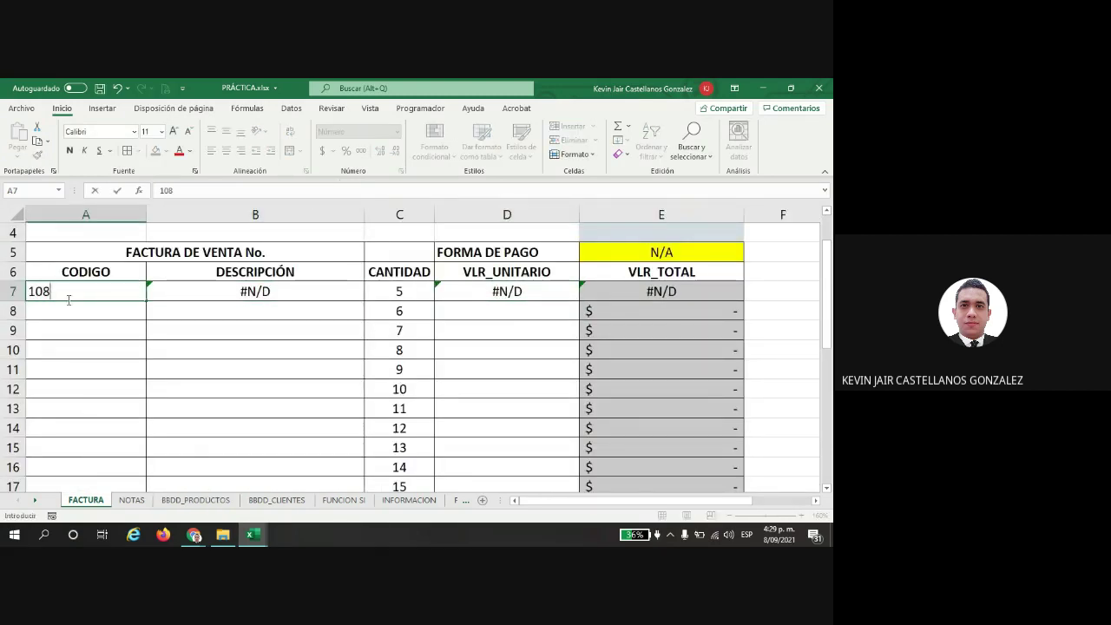
key("Return")
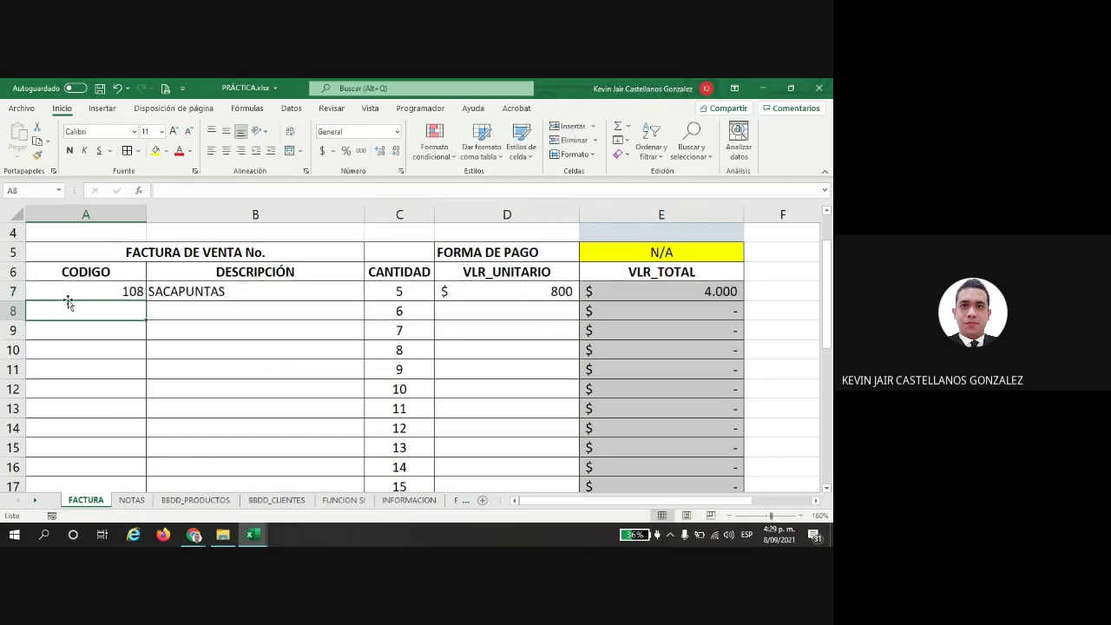
Step: Verify row 7 shows SACAPUNTAS, price 800 and a 4.000 total from its formulas
left_click(178, 294)
left_click(501, 296)
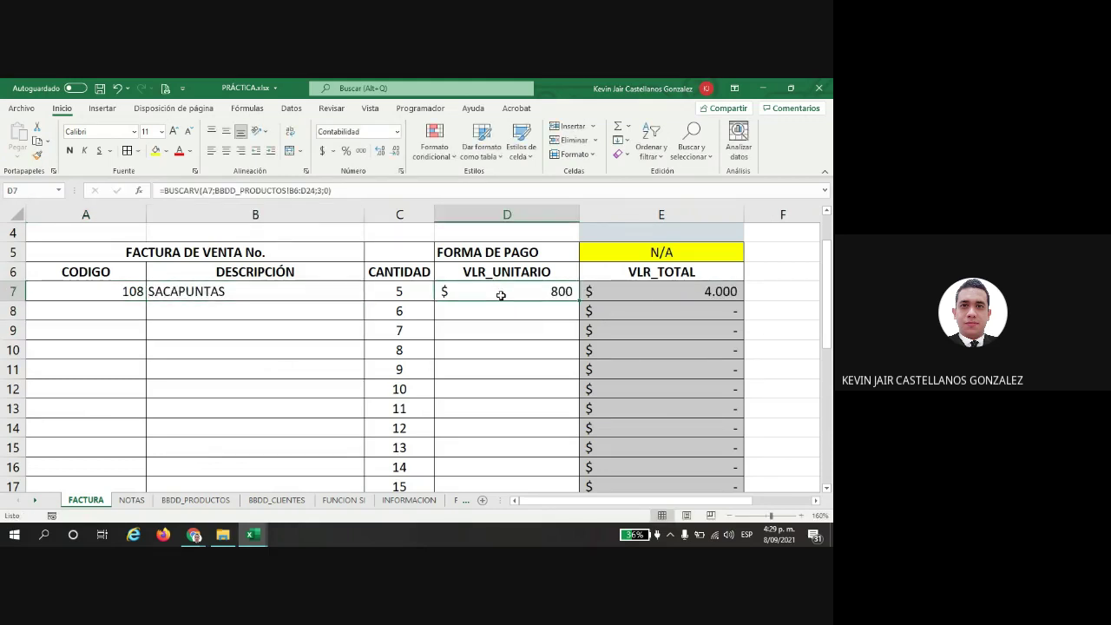
left_click(410, 296)
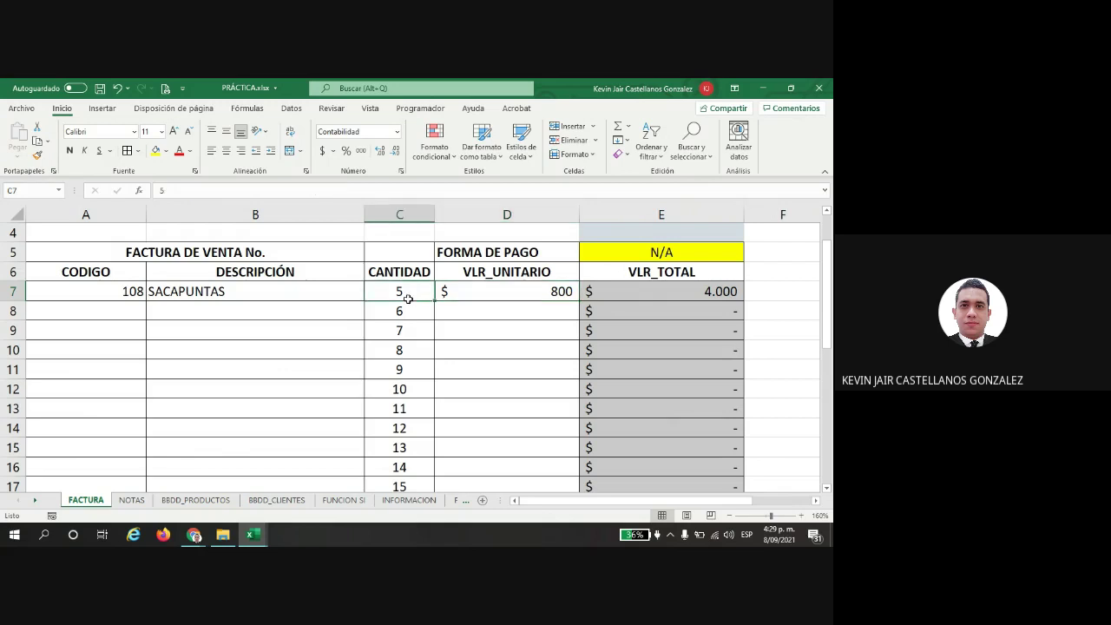
left_click(677, 292)
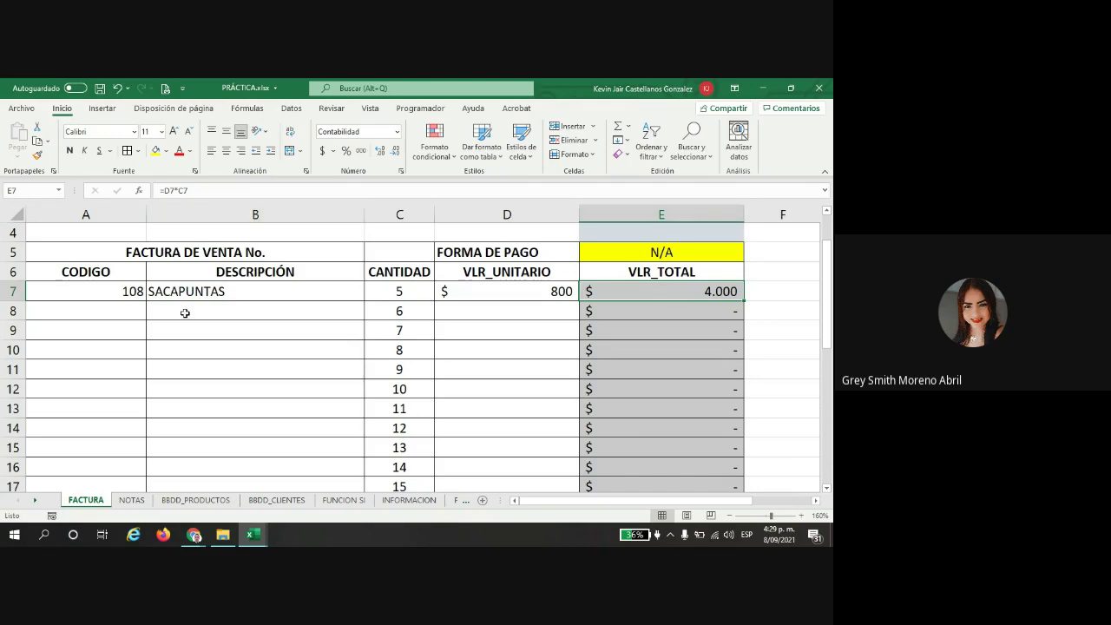
left_click(122, 297)
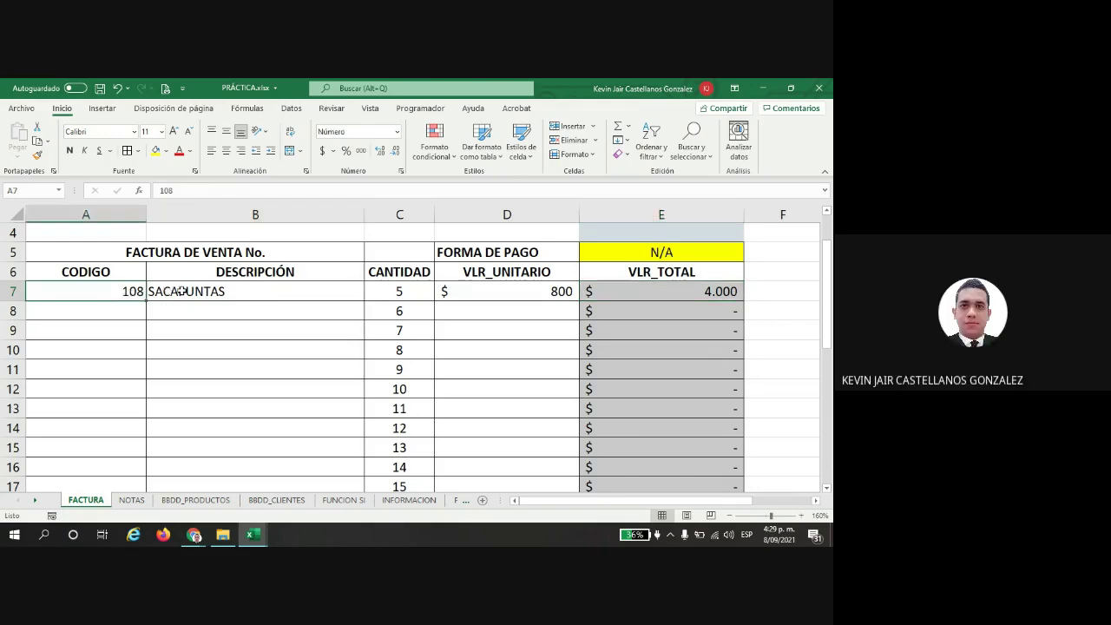
left_click(302, 292)
Step: Fill the B7 description and D7 price lookups down to row 19
left_click_drag(364, 301, 307, 412)
scroll(408, 415, "up", 3)
scroll(504, 417, "down", 1)
left_click(521, 292)
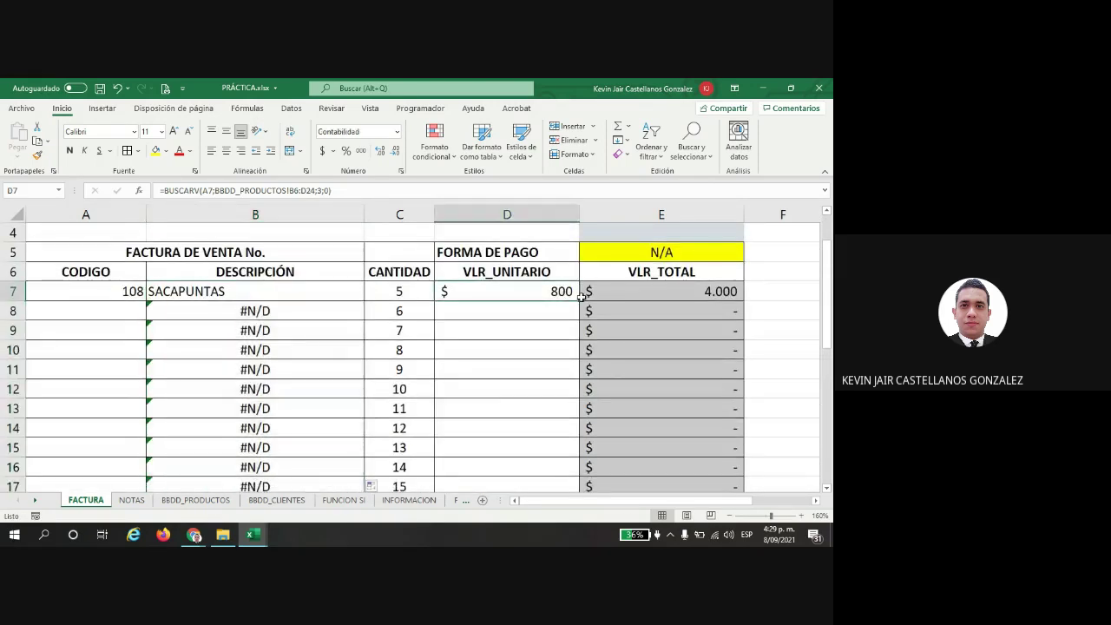
left_click_drag(578, 301, 512, 408)
scroll(391, 436, "up", 3)
scroll(387, 431, "down", 1)
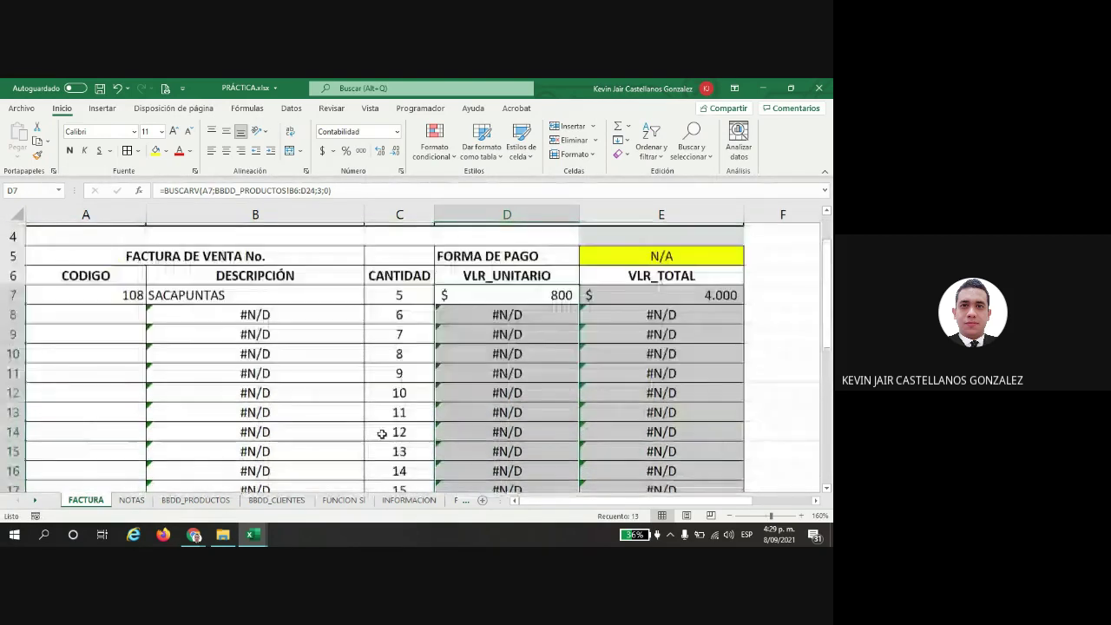
Step: Enter codes 101, 103, 104, 105, 106, 107, 108, 102, 103, 104 into A7:A16
left_click(128, 295)
key("F2")
key("BackSpace")
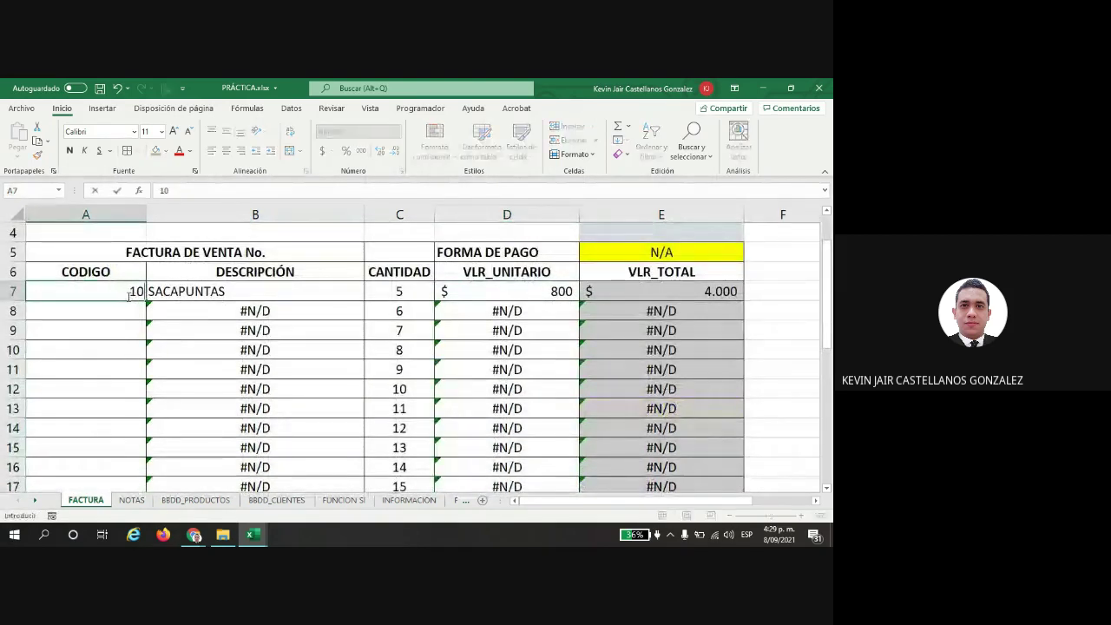
type("1")
key("Return")
type("103")
key("Return")
type("104")
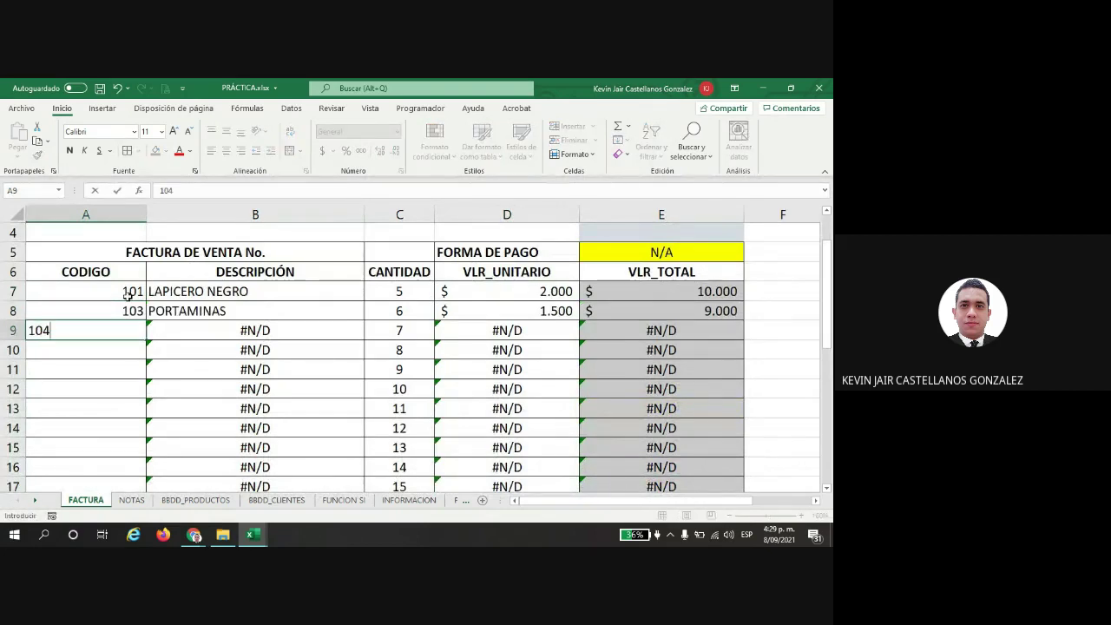
key("Return")
type("1056")
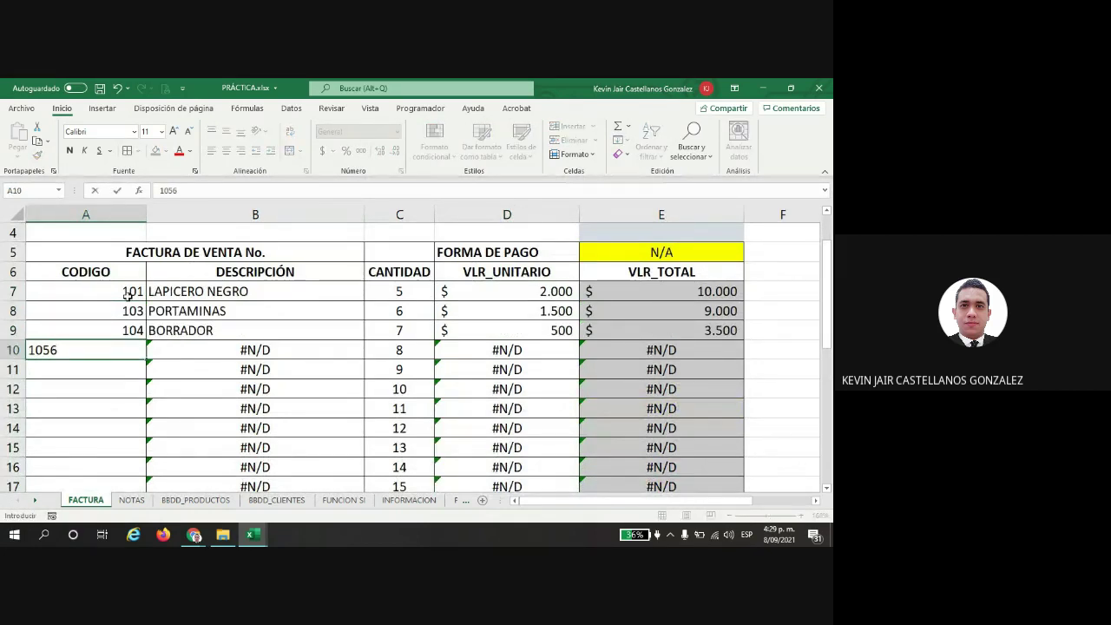
key("BackSpace")
key("Return")
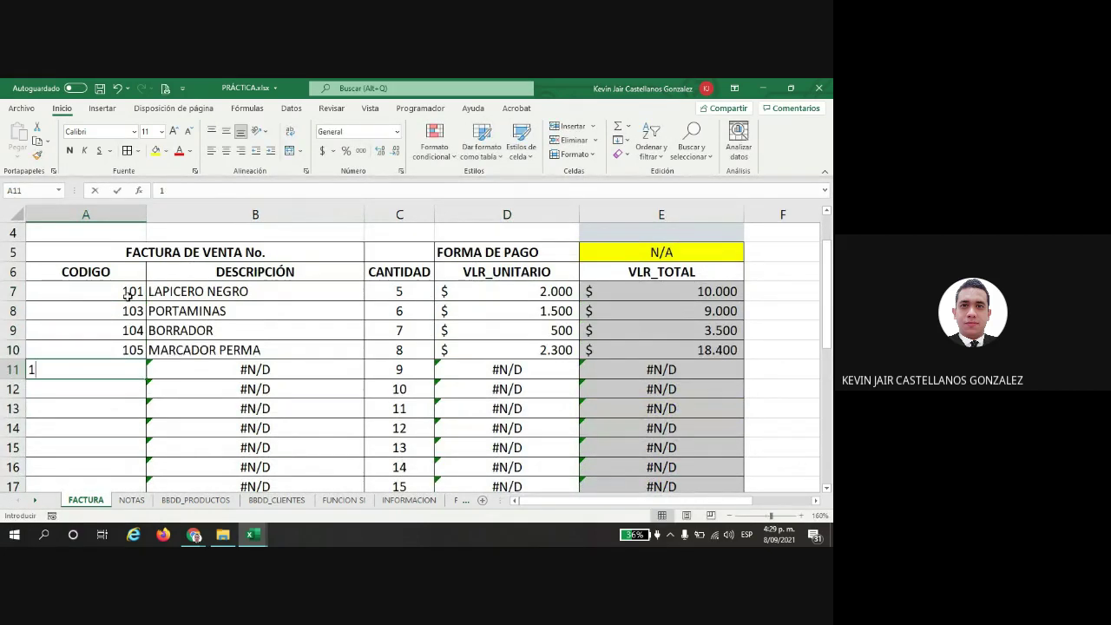
type("106")
key("Return")
type("107")
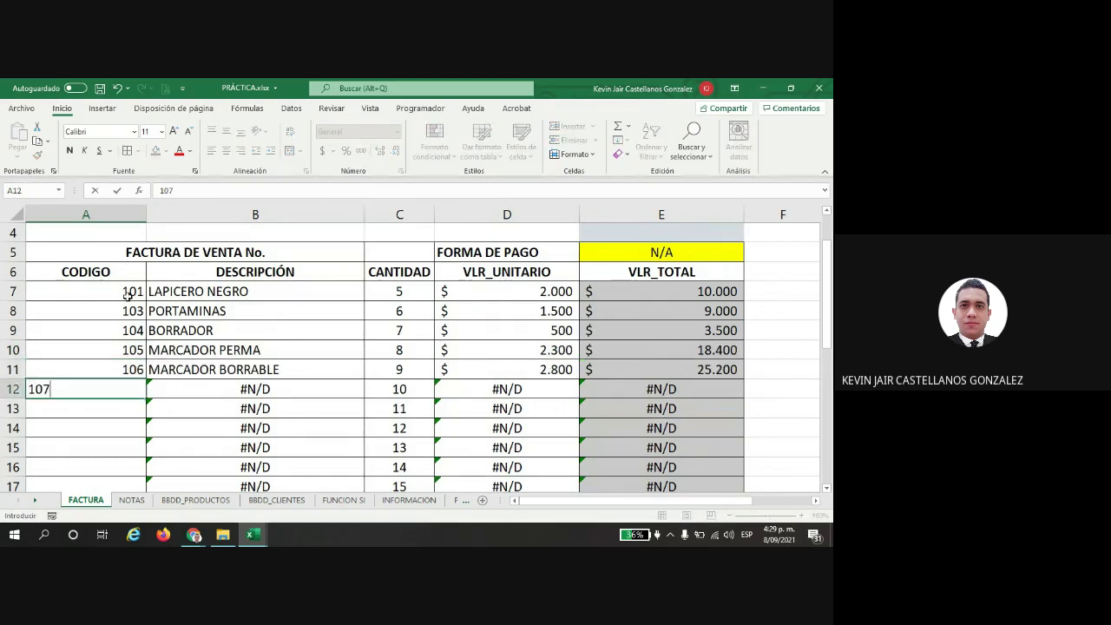
key("Return")
type("108")
key("Return")
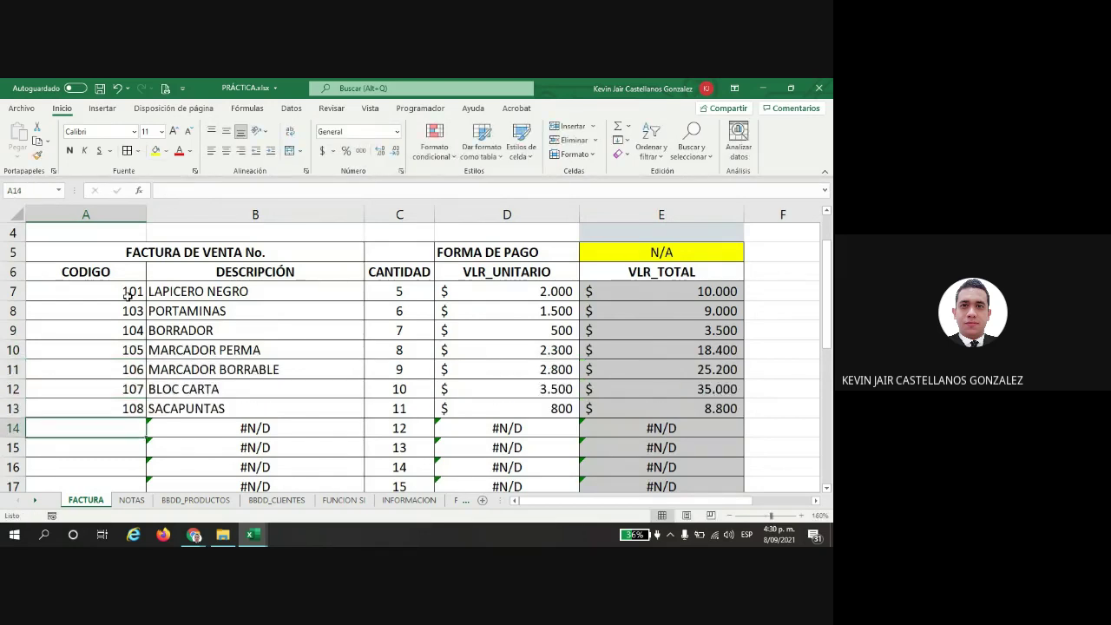
type("102")
key("Return")
type("103")
key("Return")
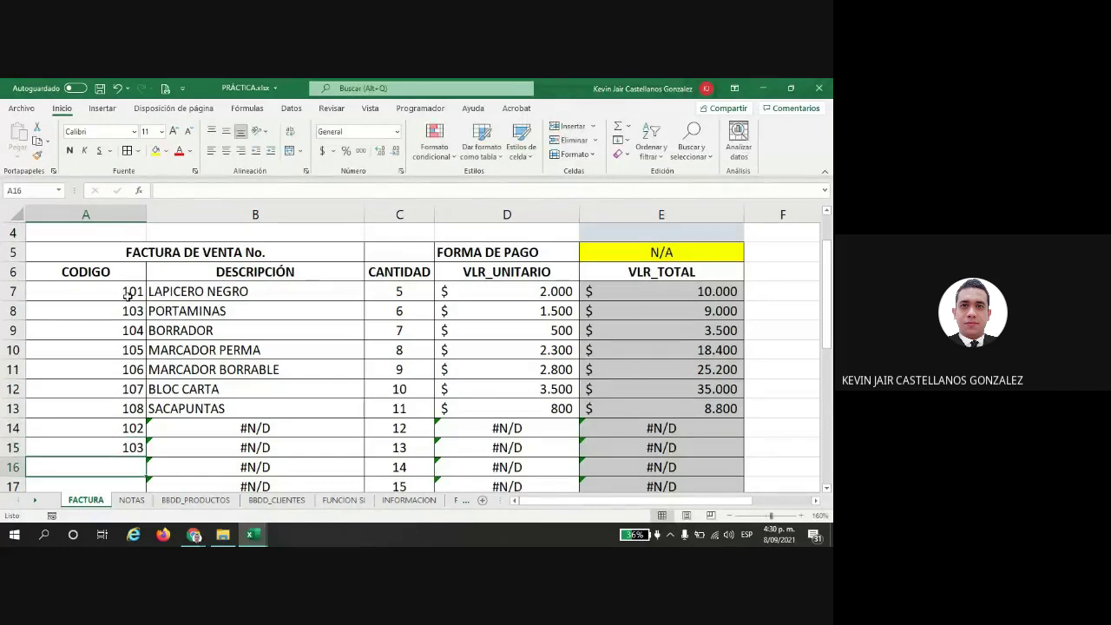
type("104")
key("Return")
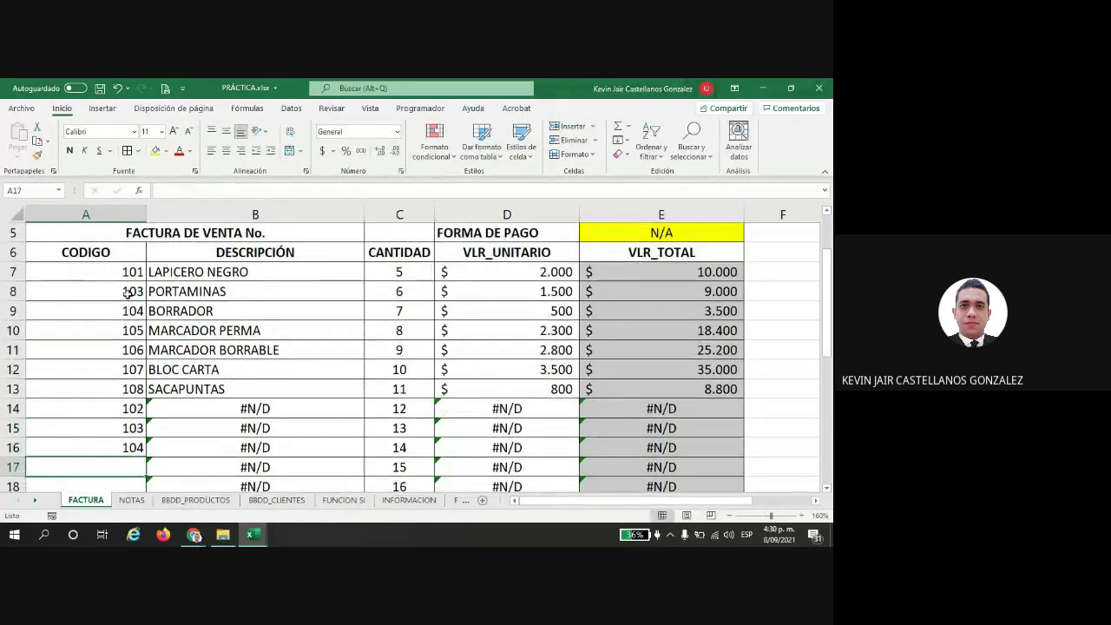
left_click_drag(120, 408, 122, 450)
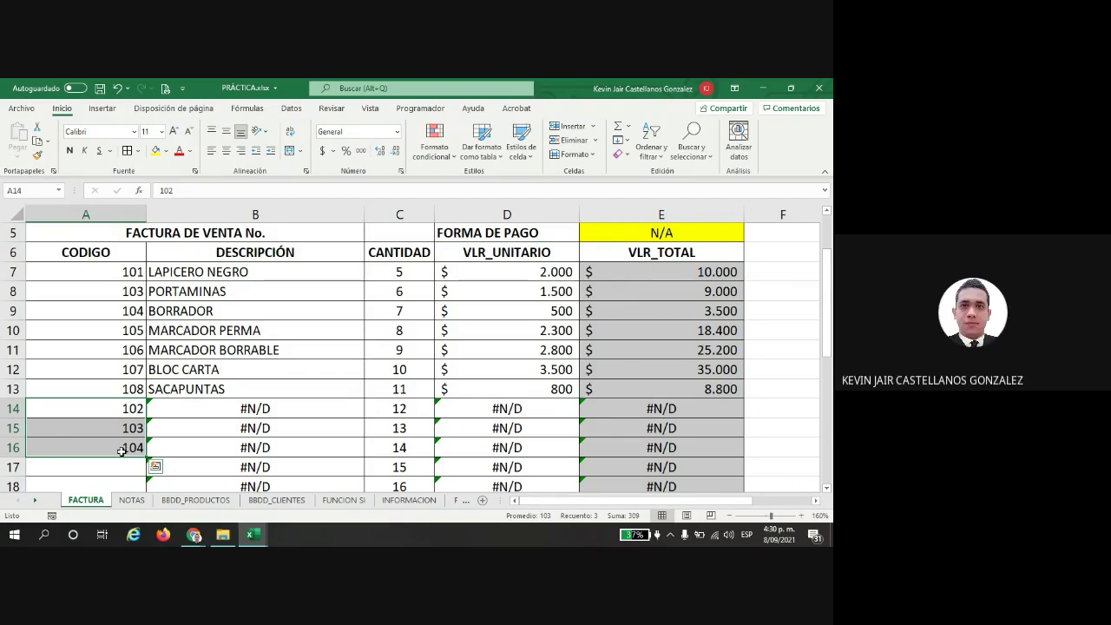
left_click(125, 413)
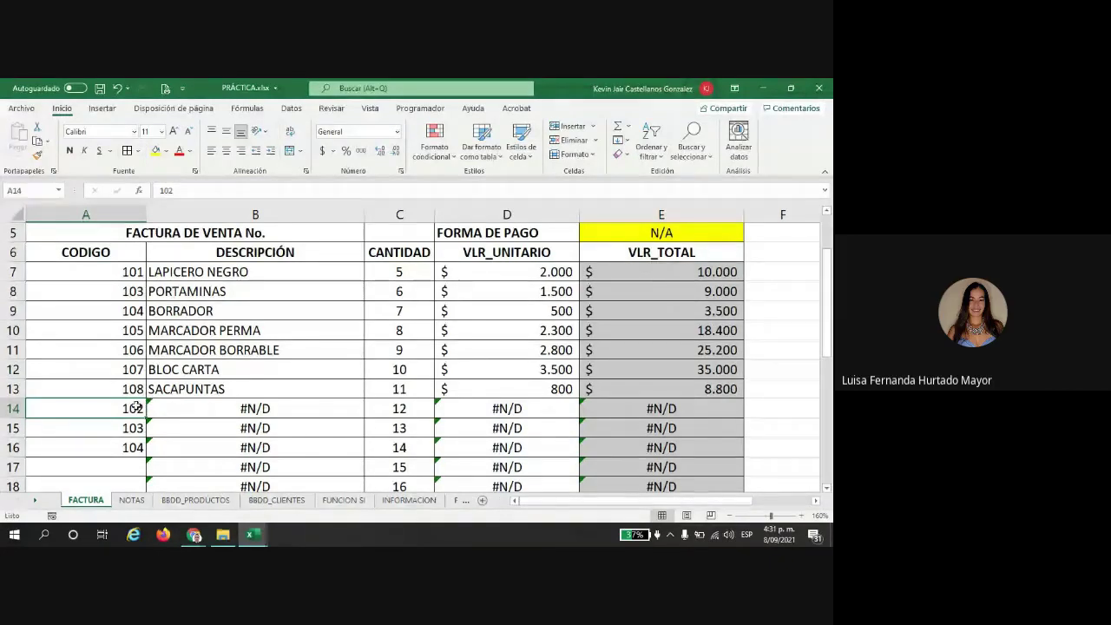
Step: Inspect row 14's cells and review the BBDD_PRODUCTOS product list
left_click_drag(137, 407, 182, 409)
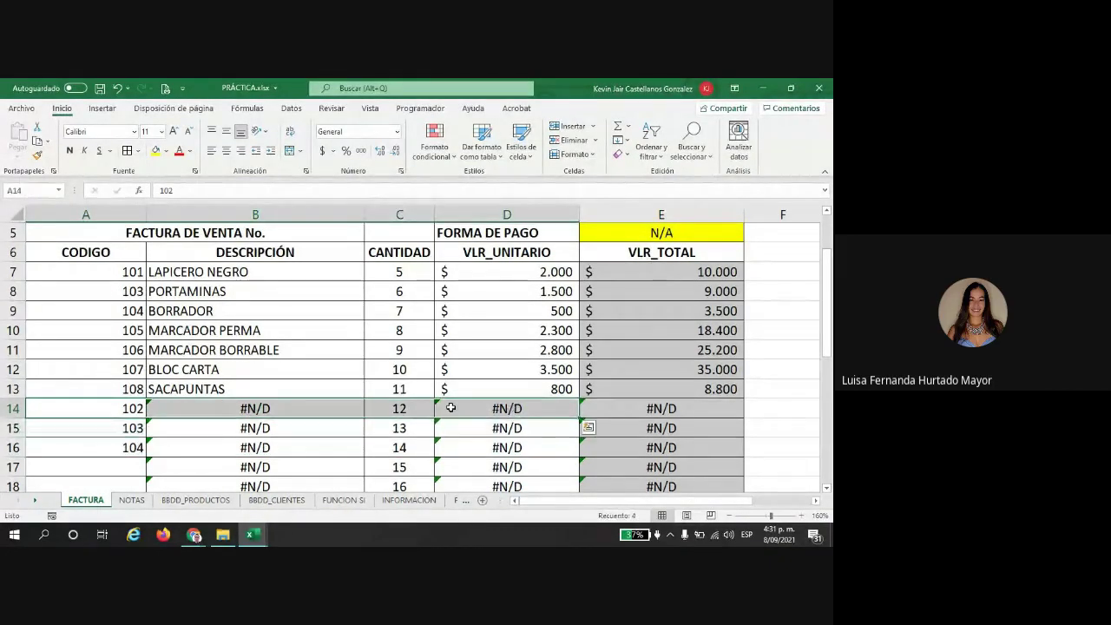
left_click(407, 408)
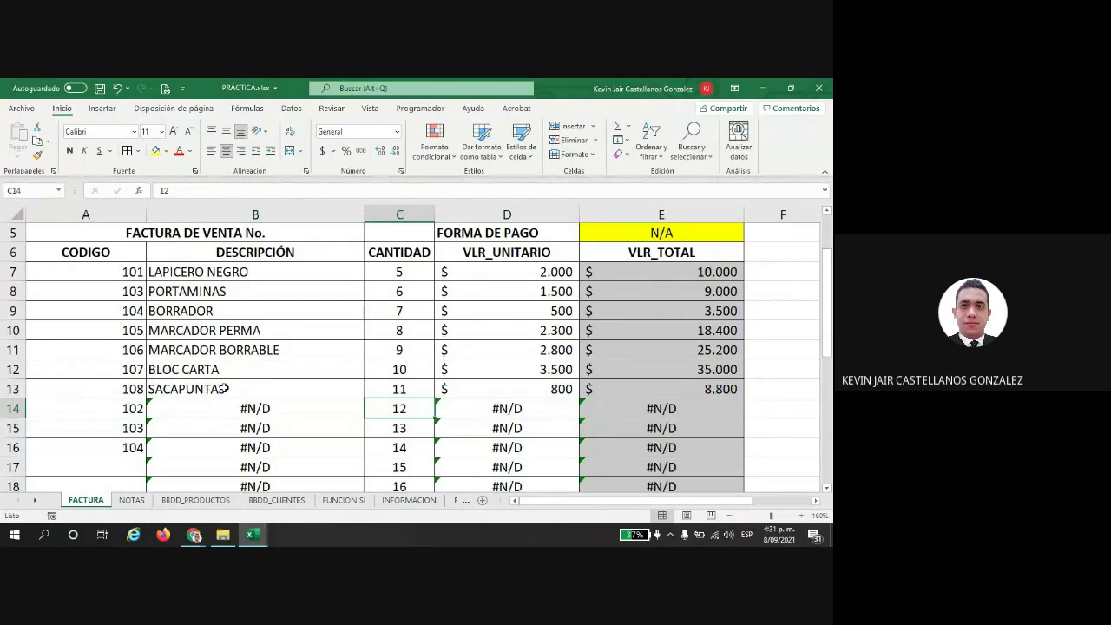
scroll(356, 376, "down", 1)
scroll(356, 375, "up", 2)
left_click_drag(384, 339, 387, 432)
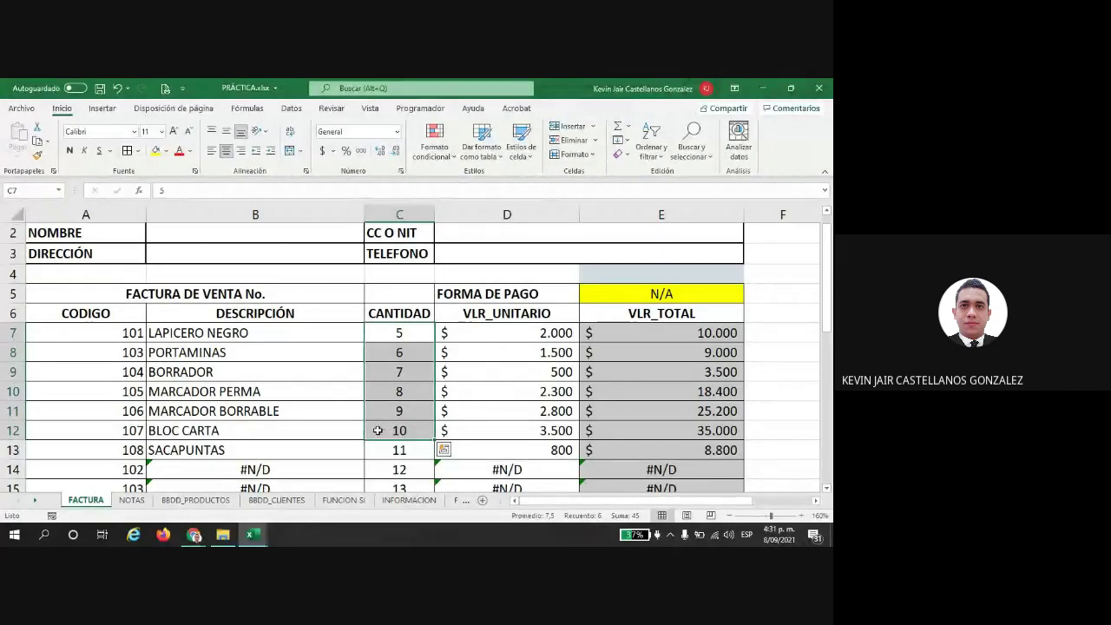
left_click(198, 501)
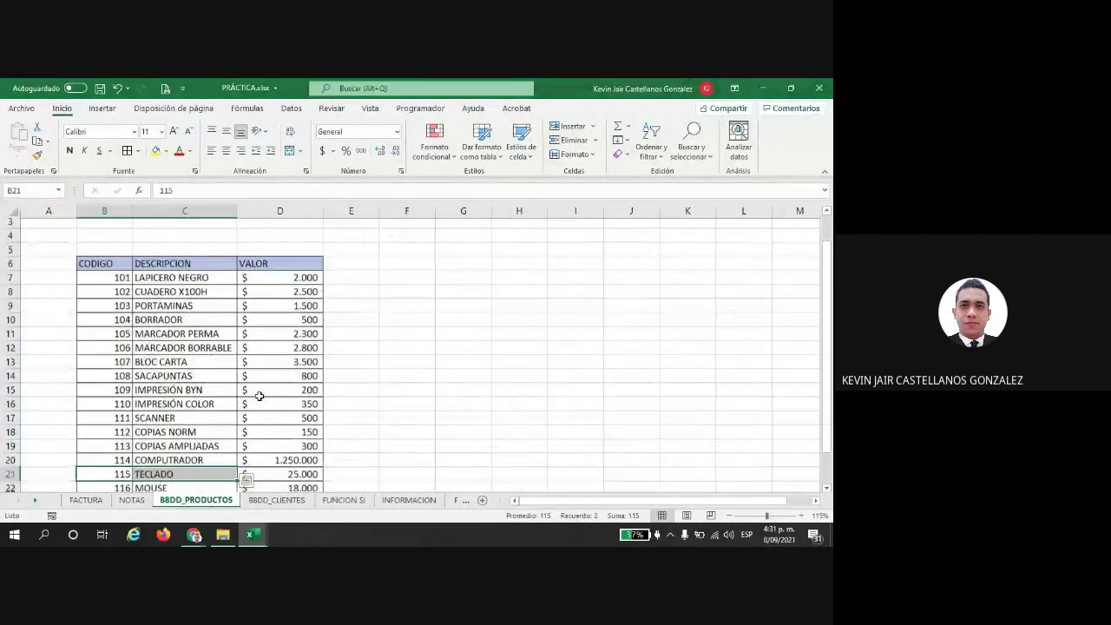
scroll(259, 395, "down", 2)
scroll(265, 390, "up", 1)
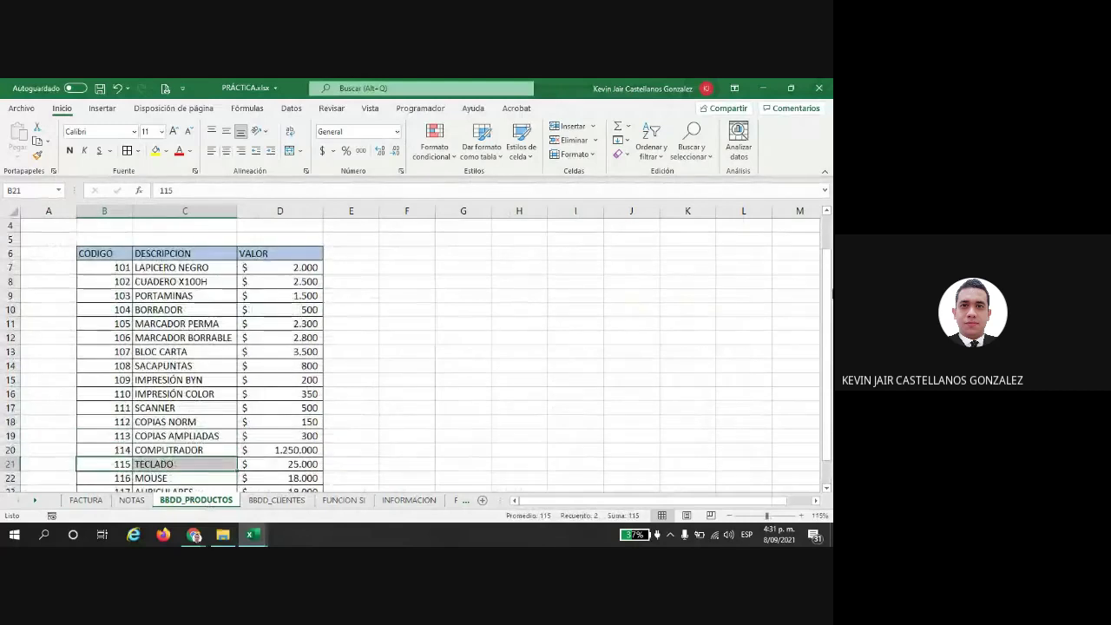
left_click_drag(829, 291, 829, 292)
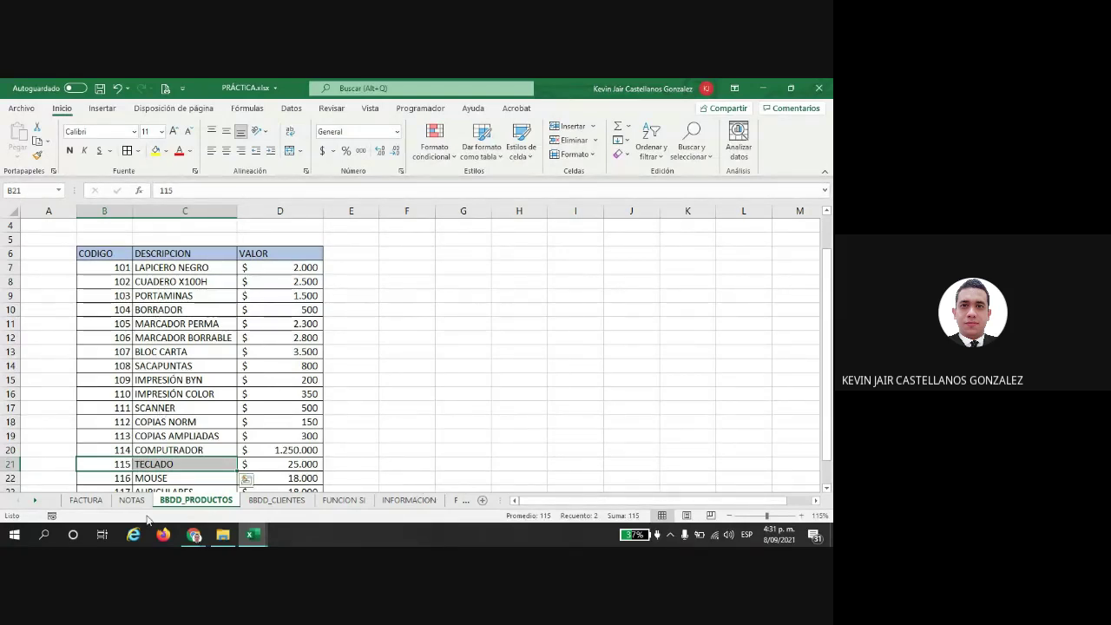
Step: Change the code in A8 to 102, then select A14
left_click(86, 501)
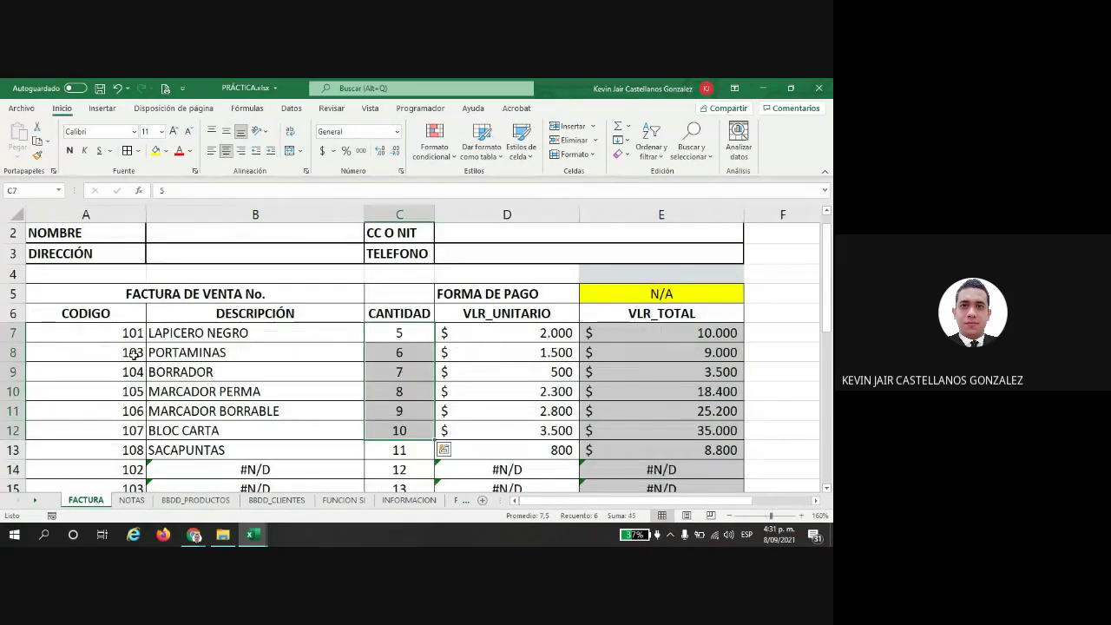
left_click(133, 354)
type("102")
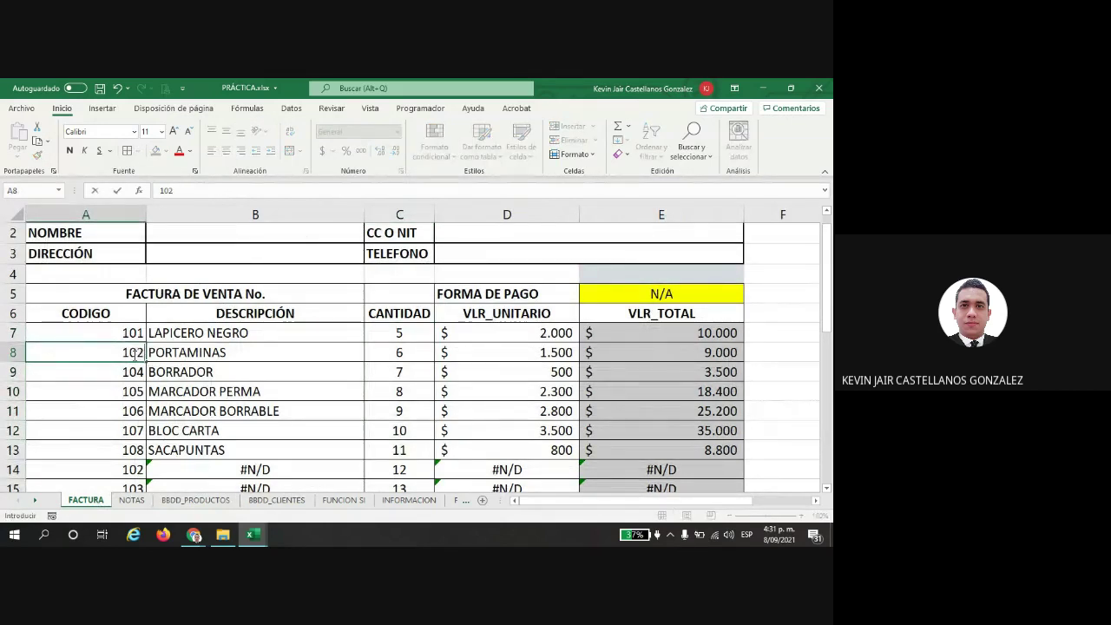
key("Return")
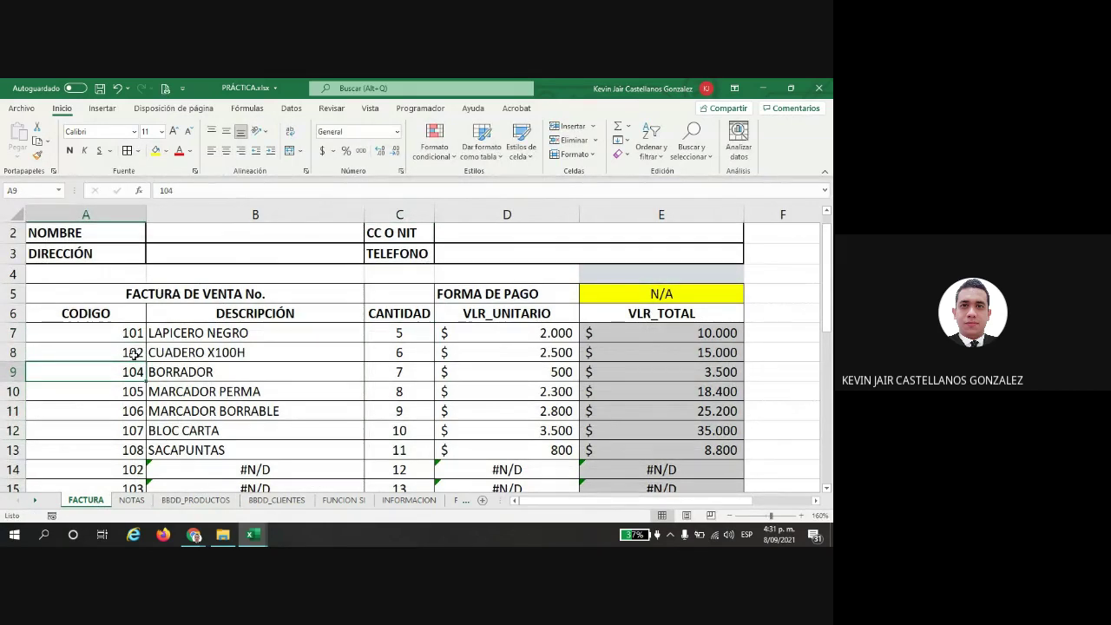
scroll(104, 378, "down", 1)
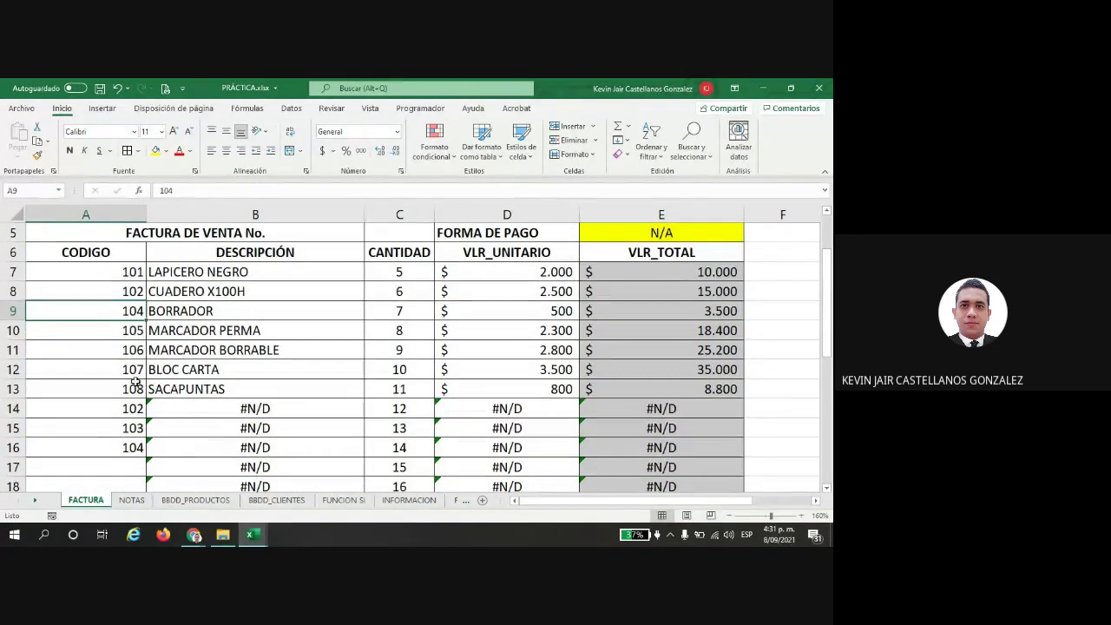
left_click(130, 409)
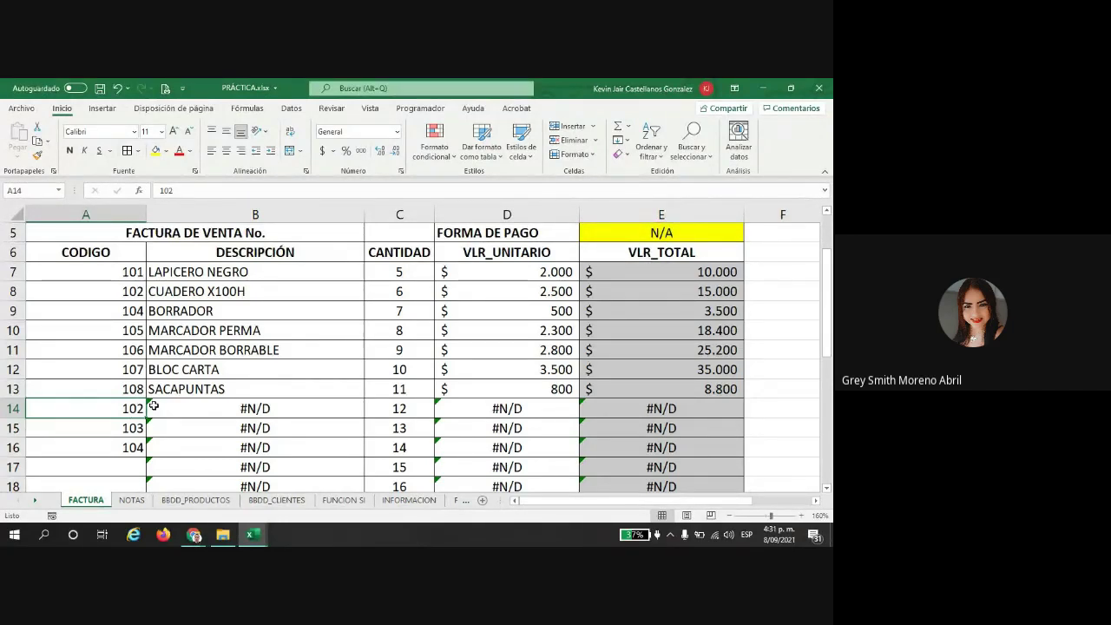
Step: Check the #N/D error in B14, then review the product codes from A7 down to A17
left_click(161, 403)
left_click(141, 406)
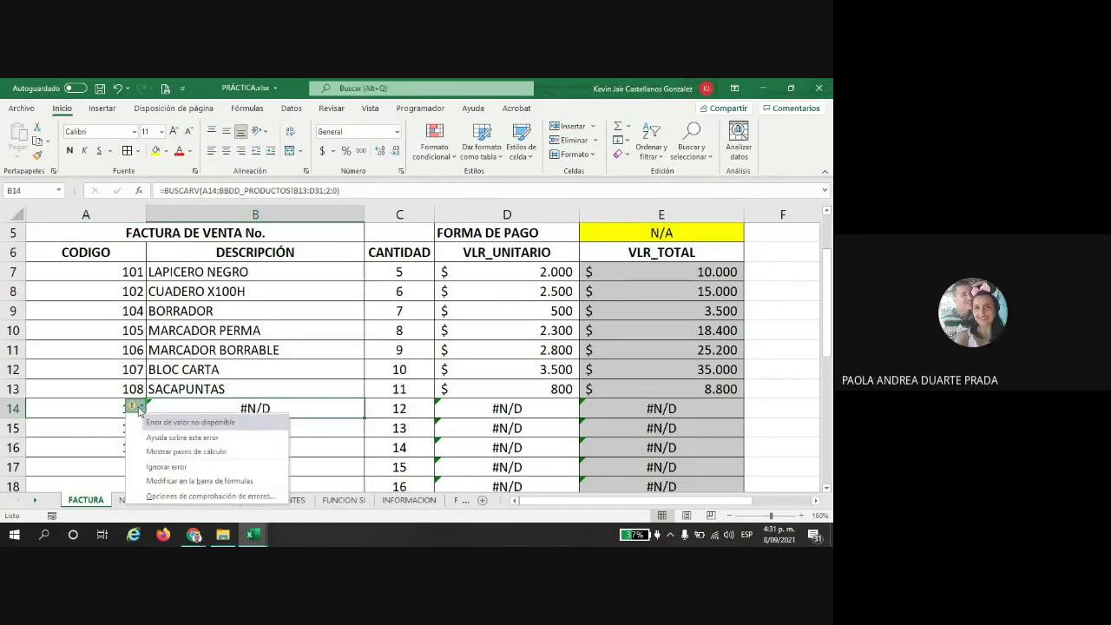
left_click(224, 406)
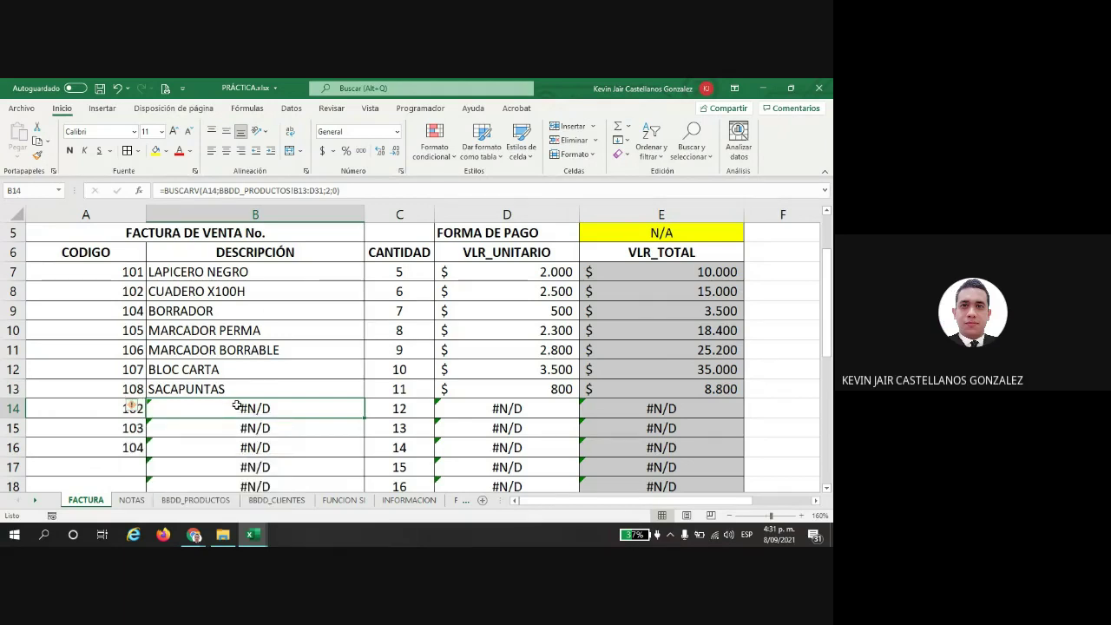
left_click(133, 272)
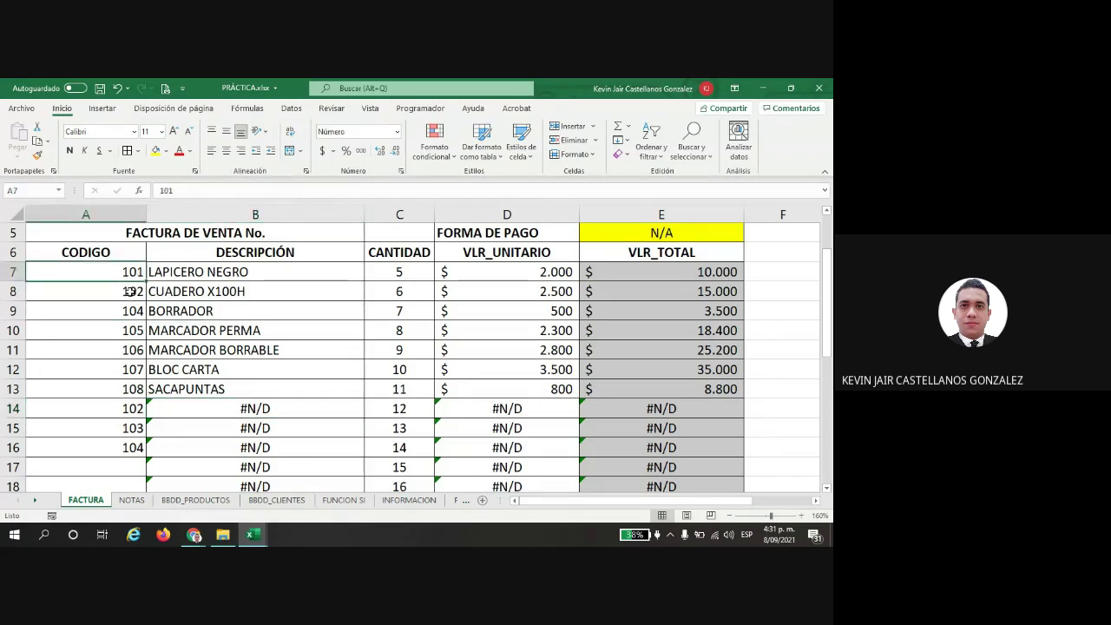
left_click(120, 311)
left_click(120, 331)
left_click(121, 350)
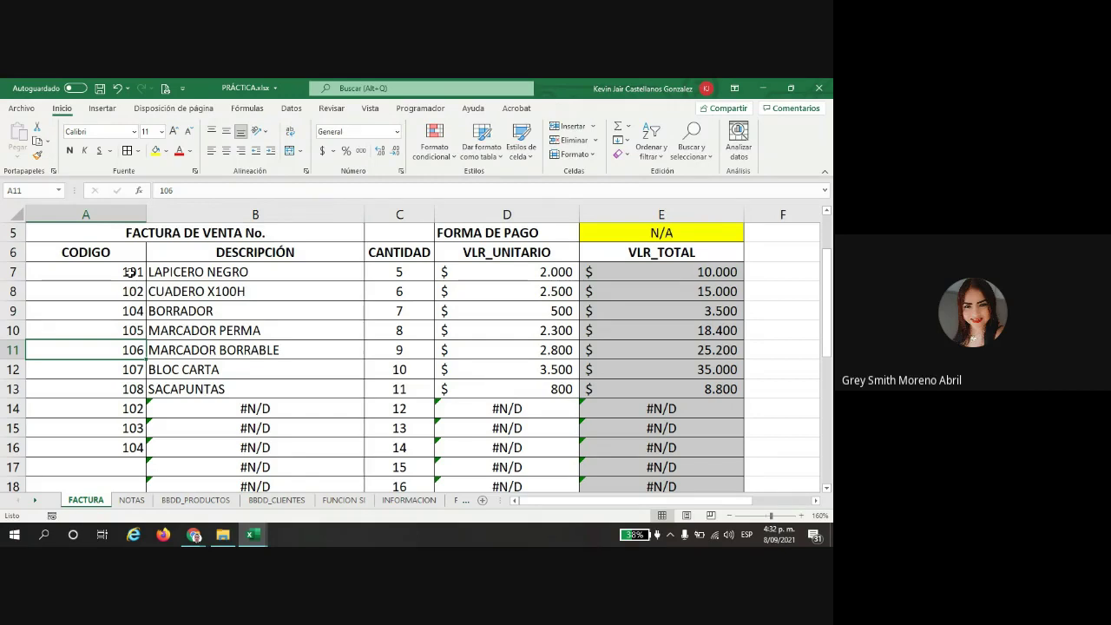
left_click(120, 468)
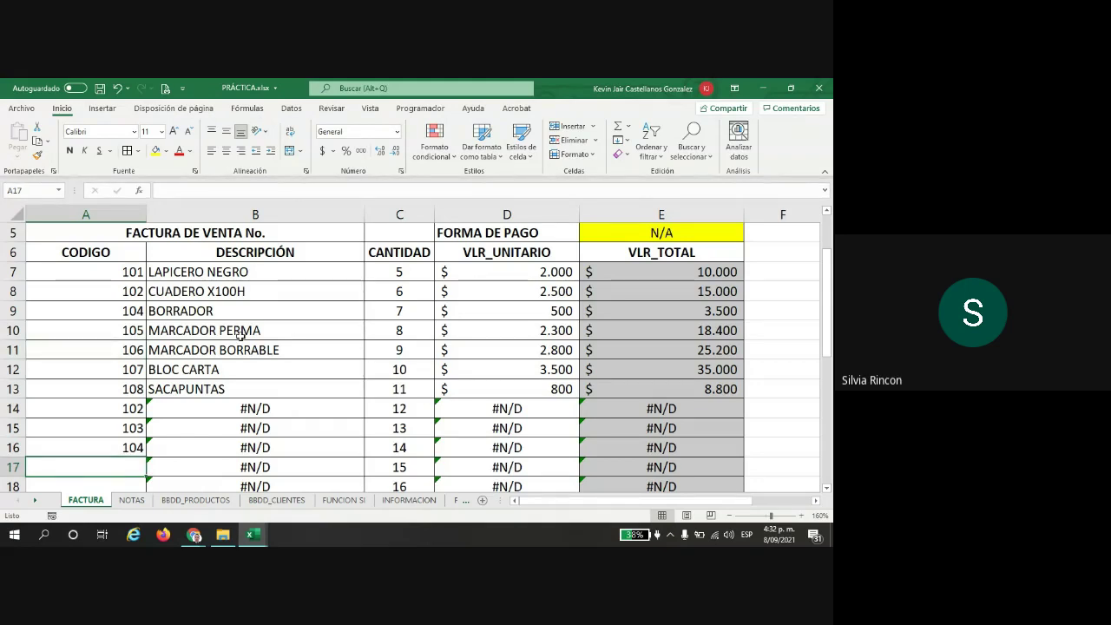
Step: Replace code 104 in A9 with 115, then switch to the Google Meet window
left_click(121, 311)
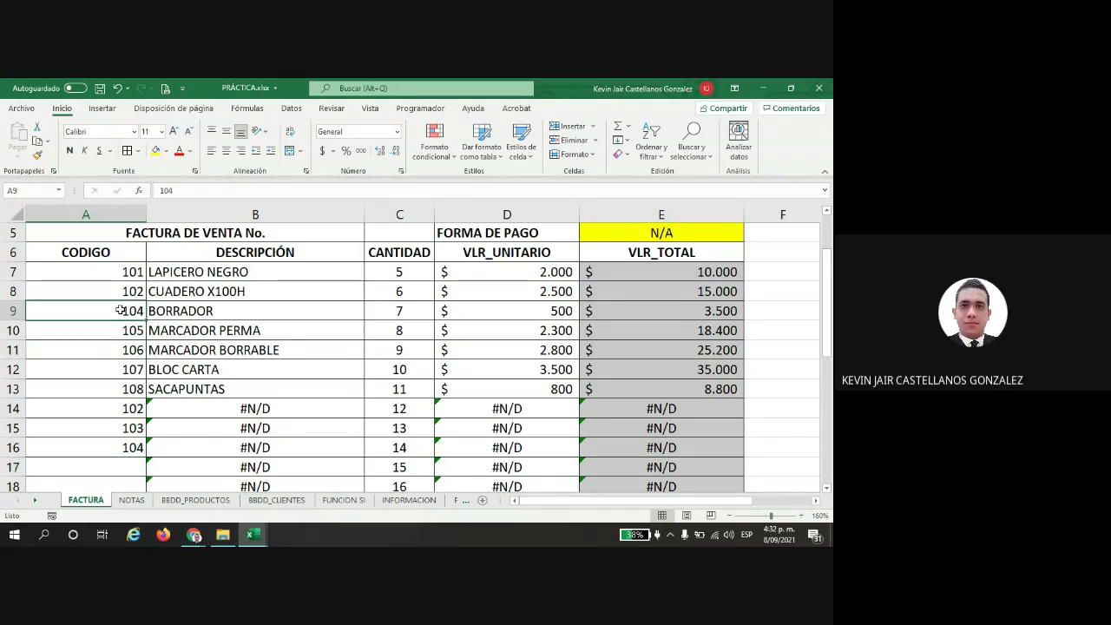
type("115")
key("Return")
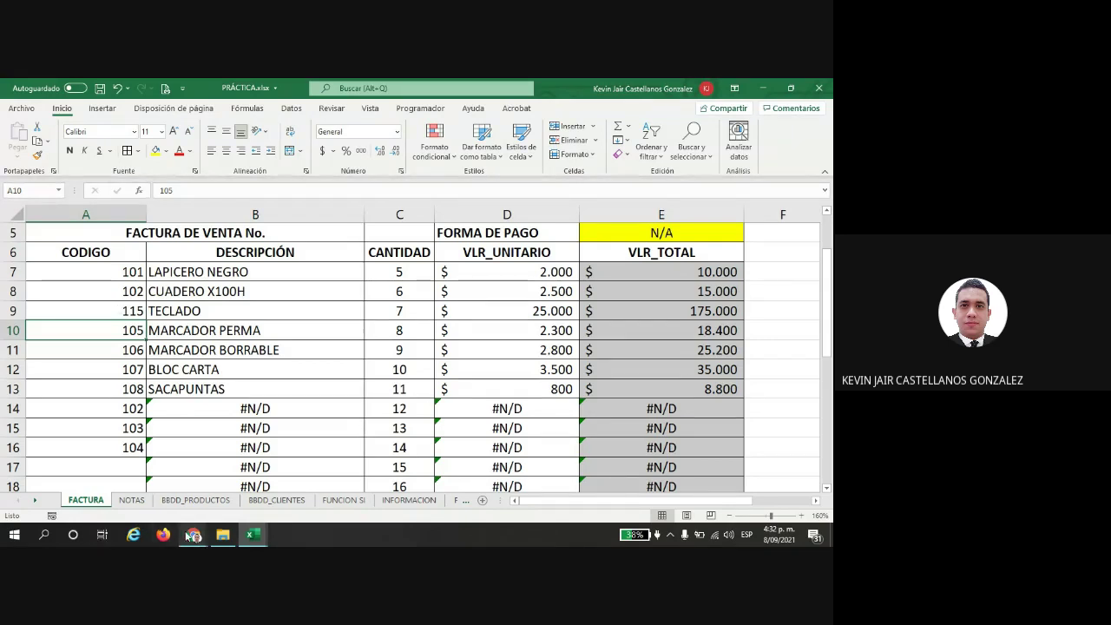
mouse_move(193, 534)
left_click(131, 456)
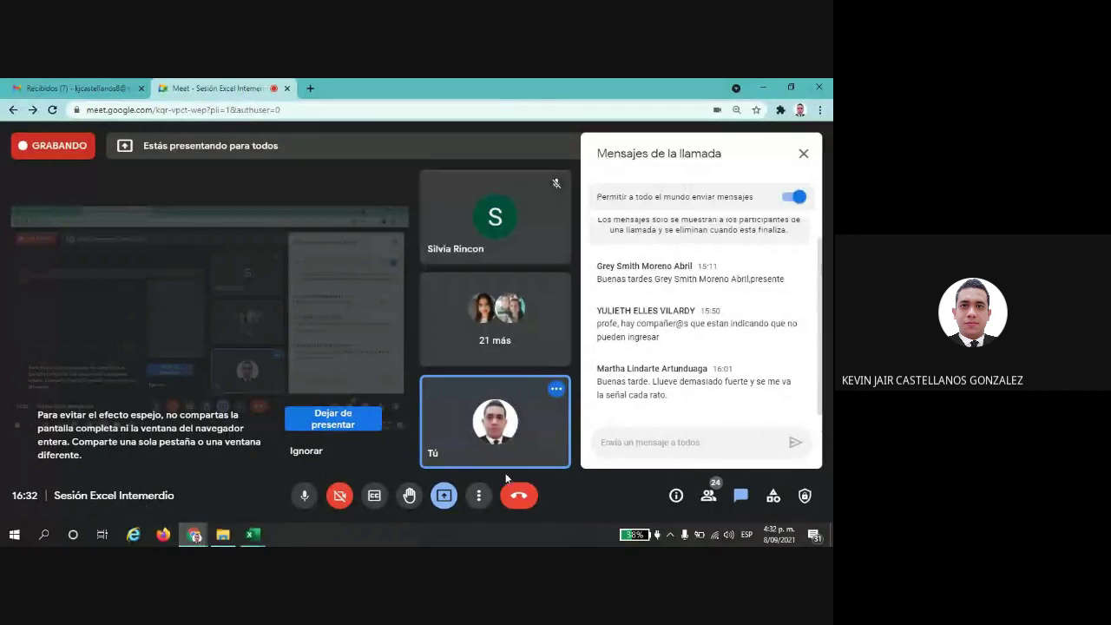
Step: Scroll through the Meet participant list, close the panel and return to PRÁCTICA.xlsx
left_click(713, 498)
scroll(694, 397, "down", 5)
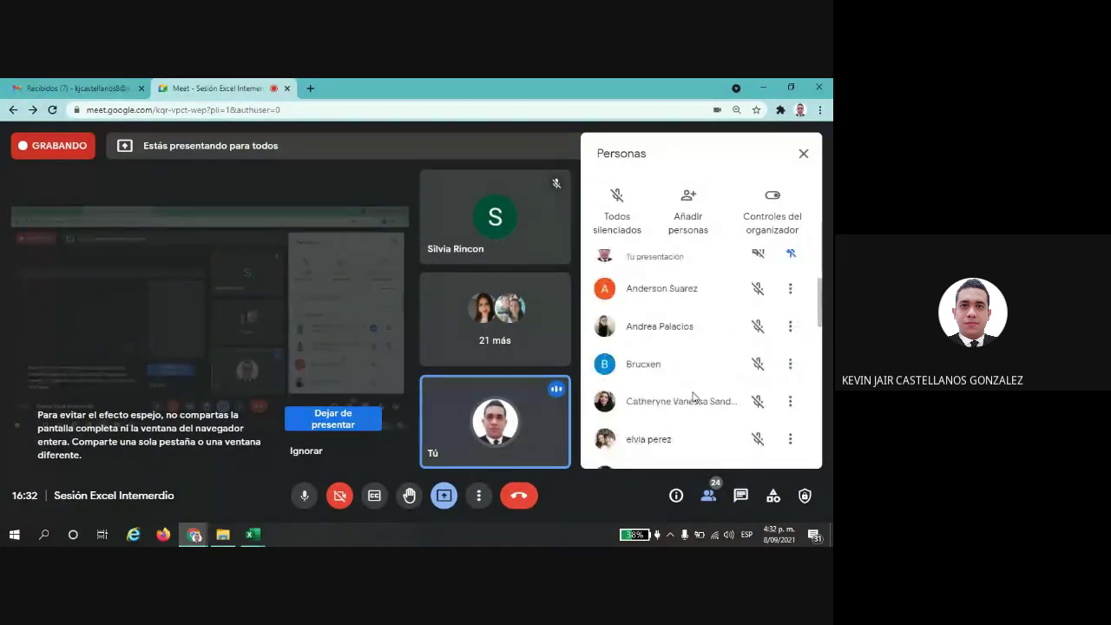
scroll(694, 397, "down", 8)
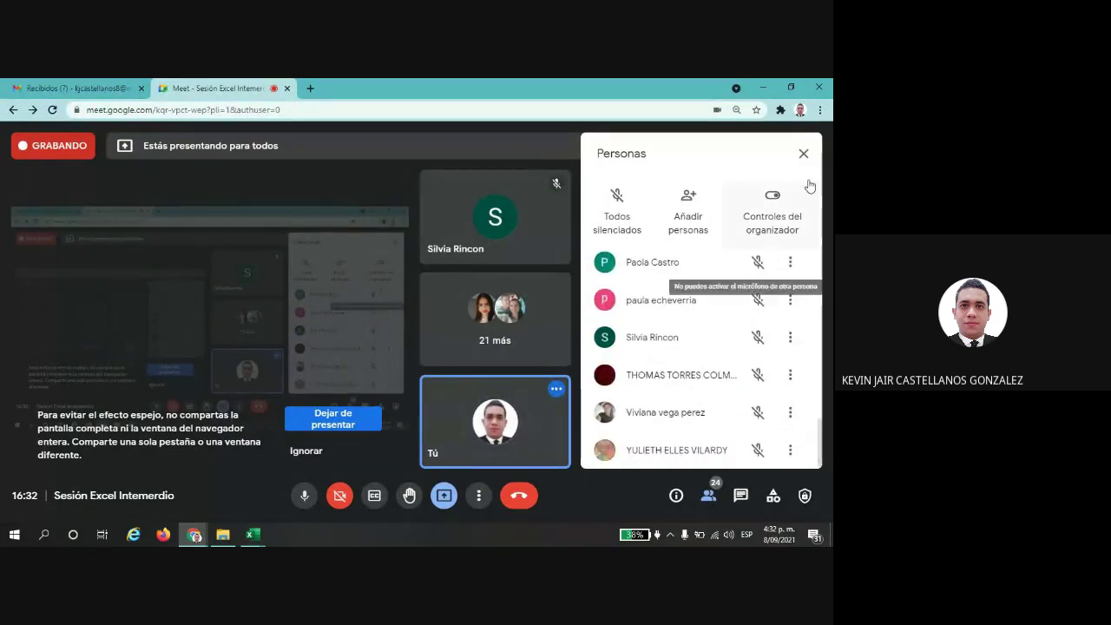
left_click(803, 153)
mouse_move(252, 534)
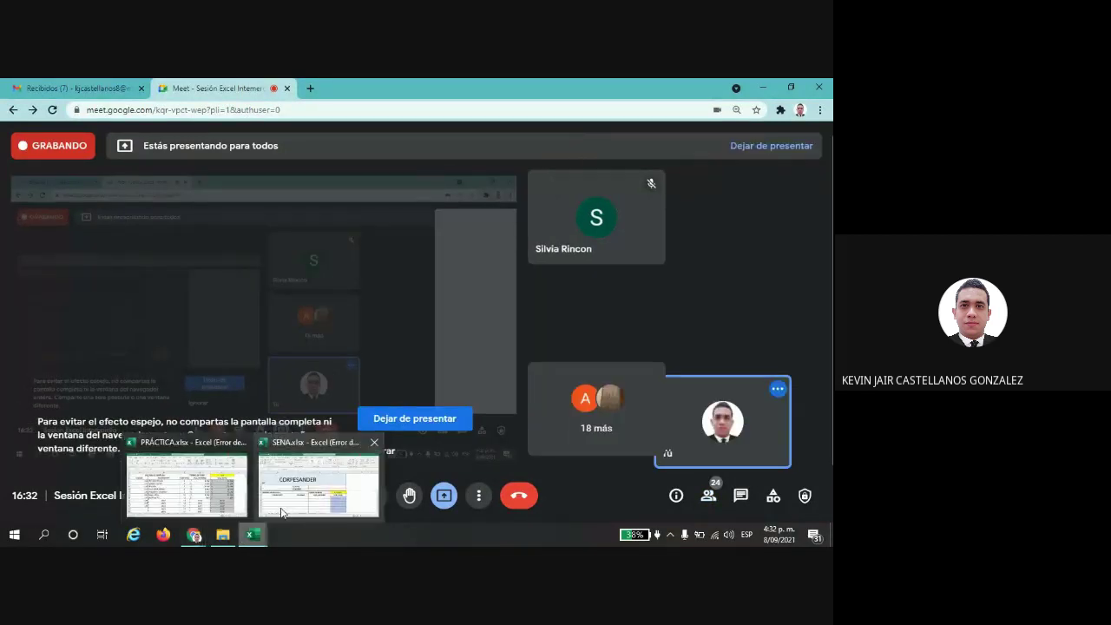
left_click(213, 484)
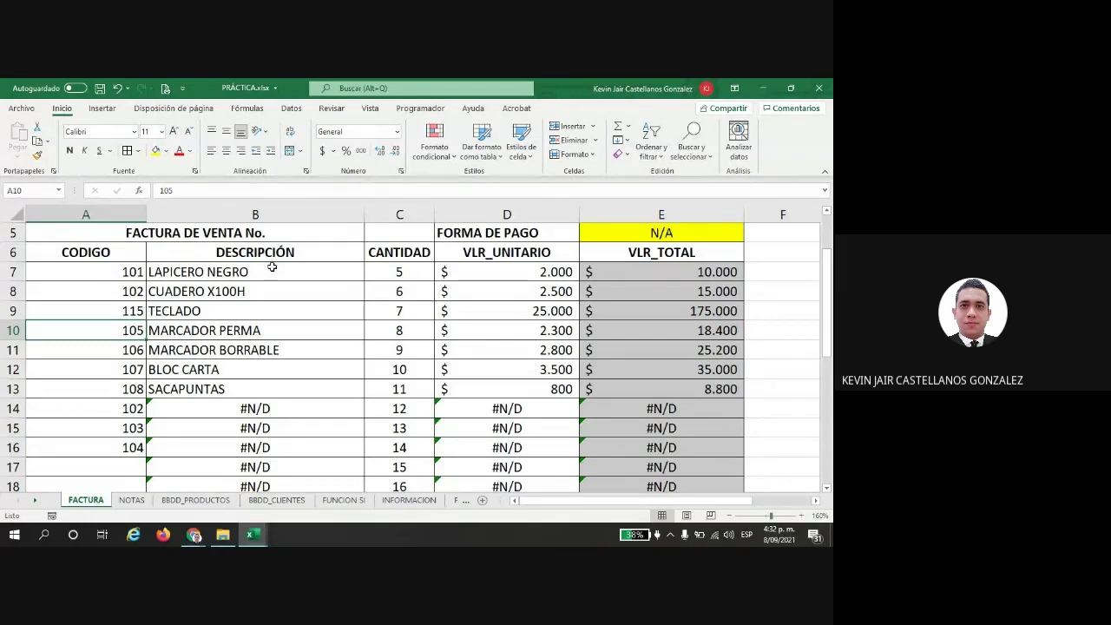
double_click(263, 271)
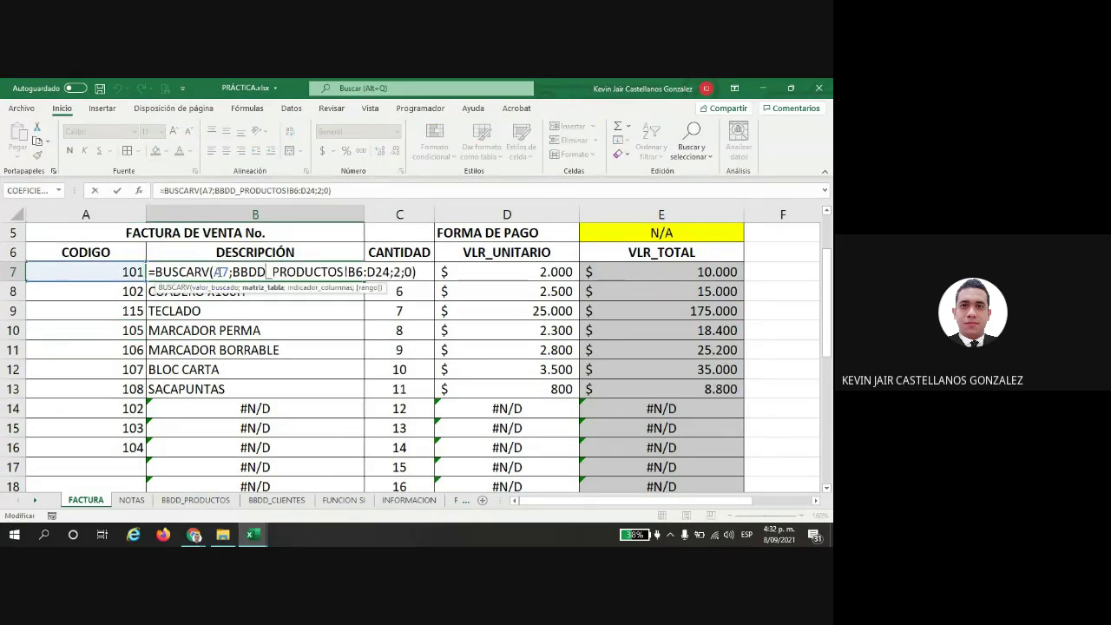
left_click_drag(214, 271, 228, 272)
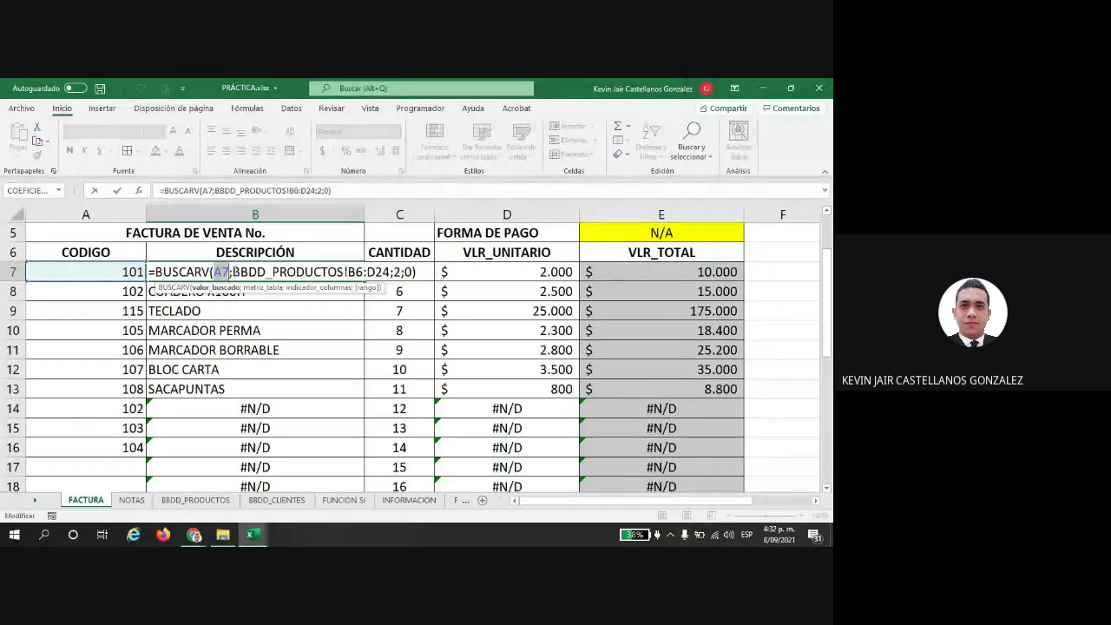
left_click_drag(232, 272, 389, 271)
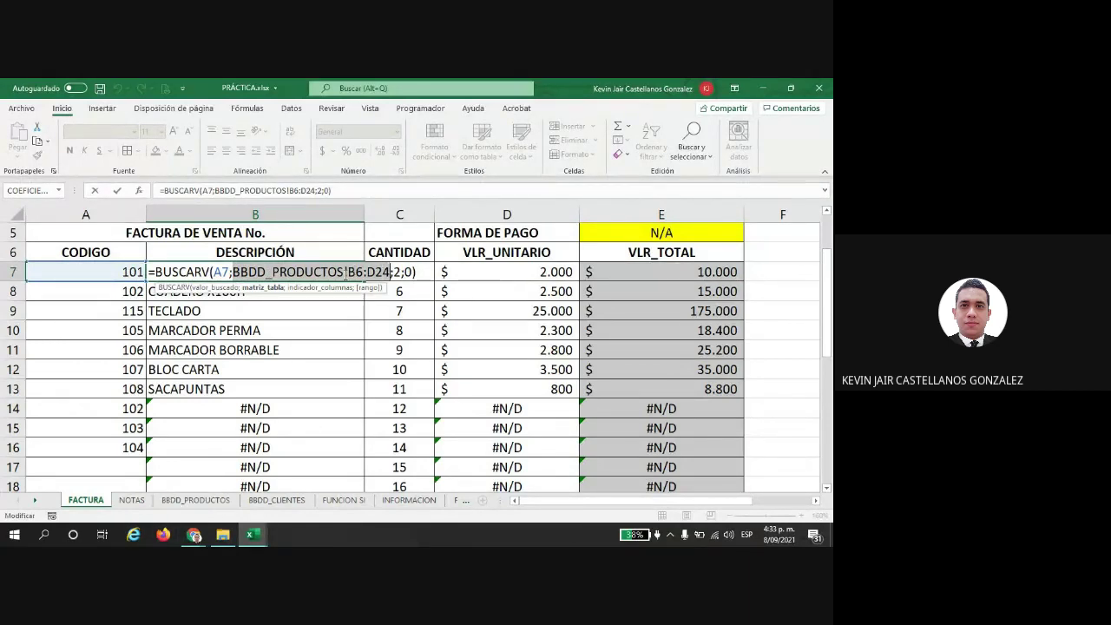
left_click_drag(345, 271, 389, 272)
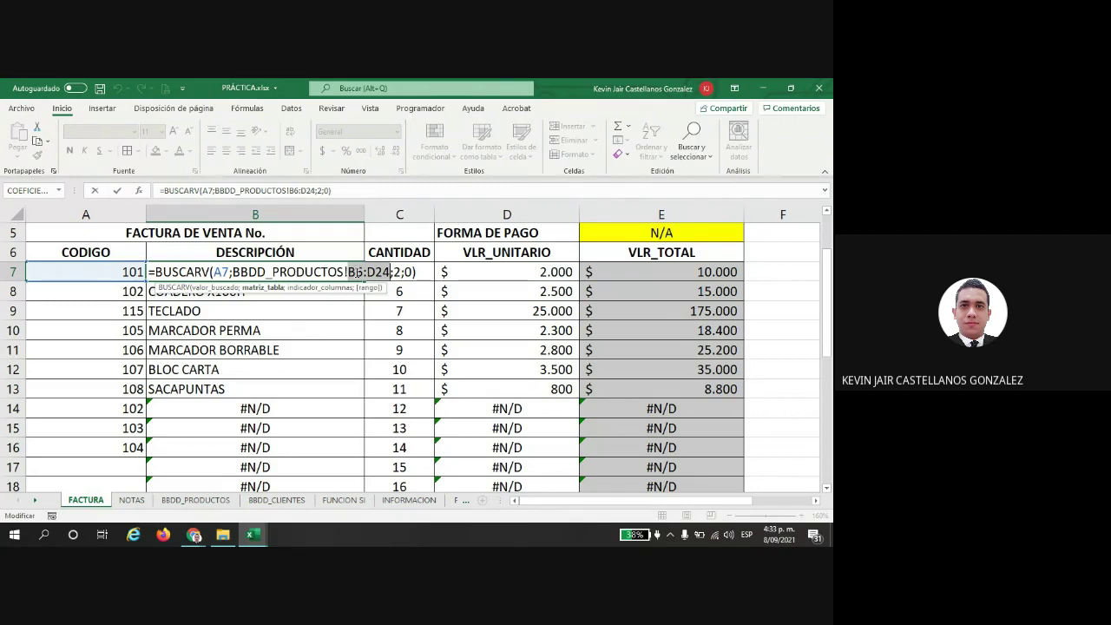
key("Escape")
left_click(195, 500)
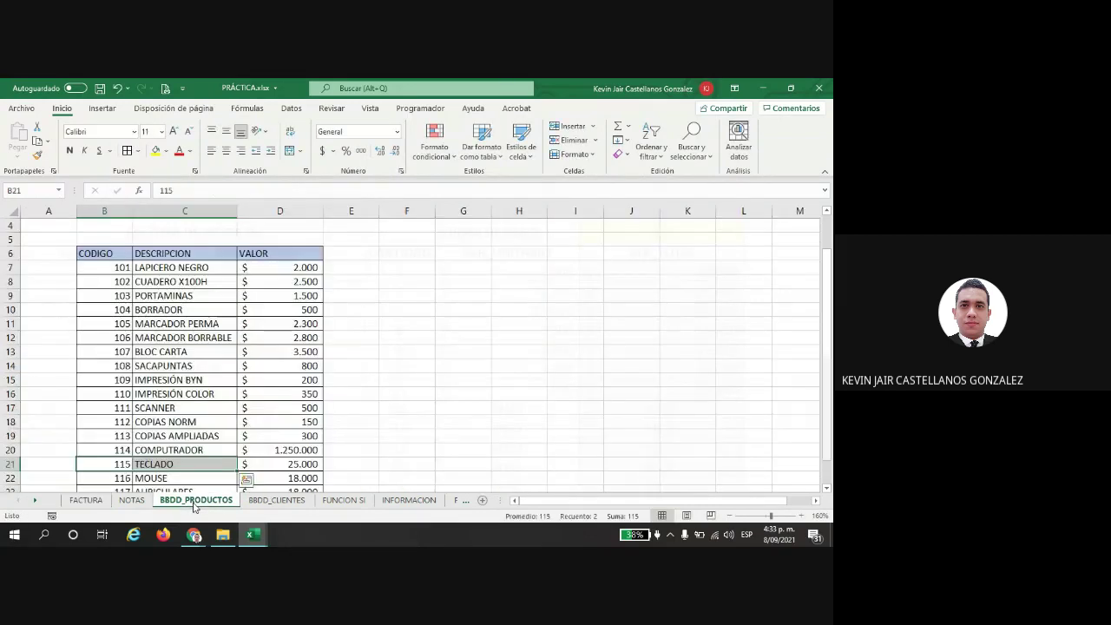
left_click(94, 253)
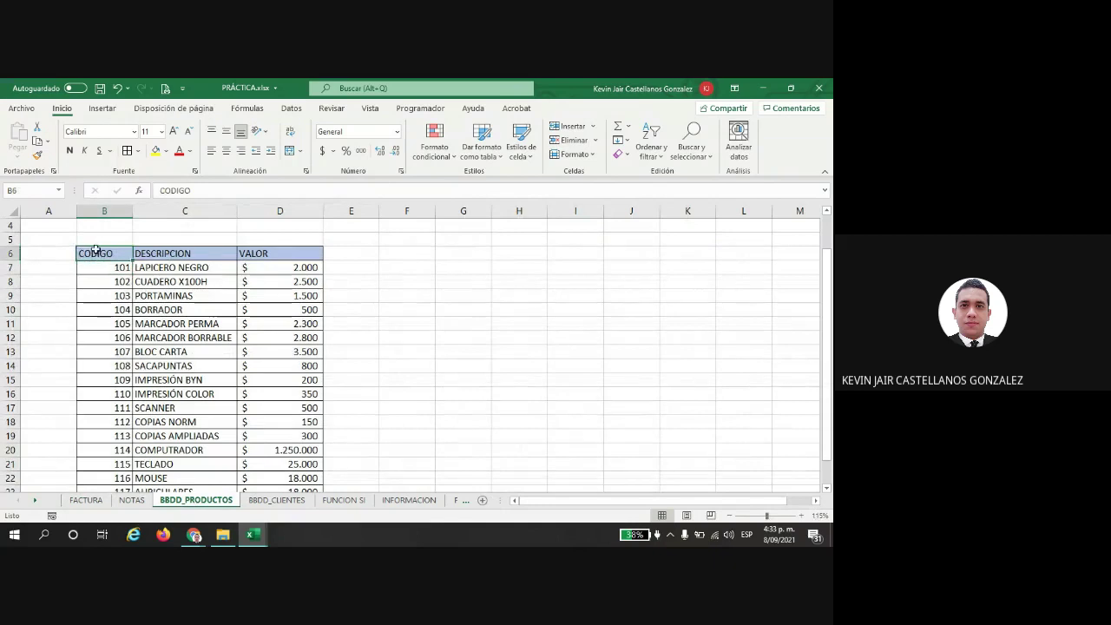
scroll(191, 273, "down", 2)
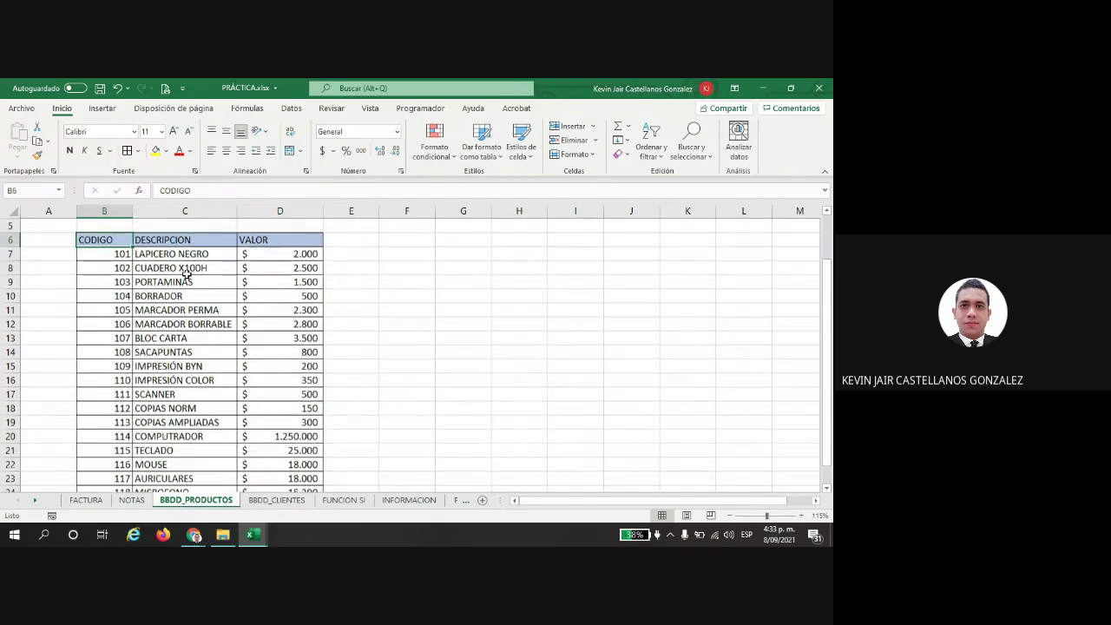
left_click(263, 421)
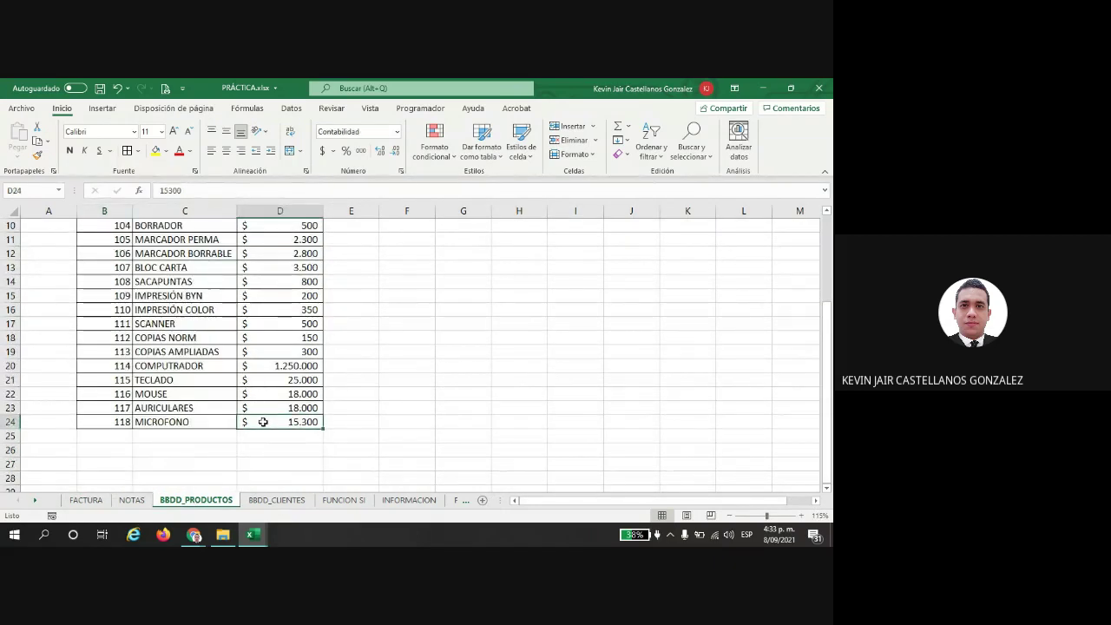
scroll(263, 422, "up", 2)
left_click_drag(114, 253, 284, 473)
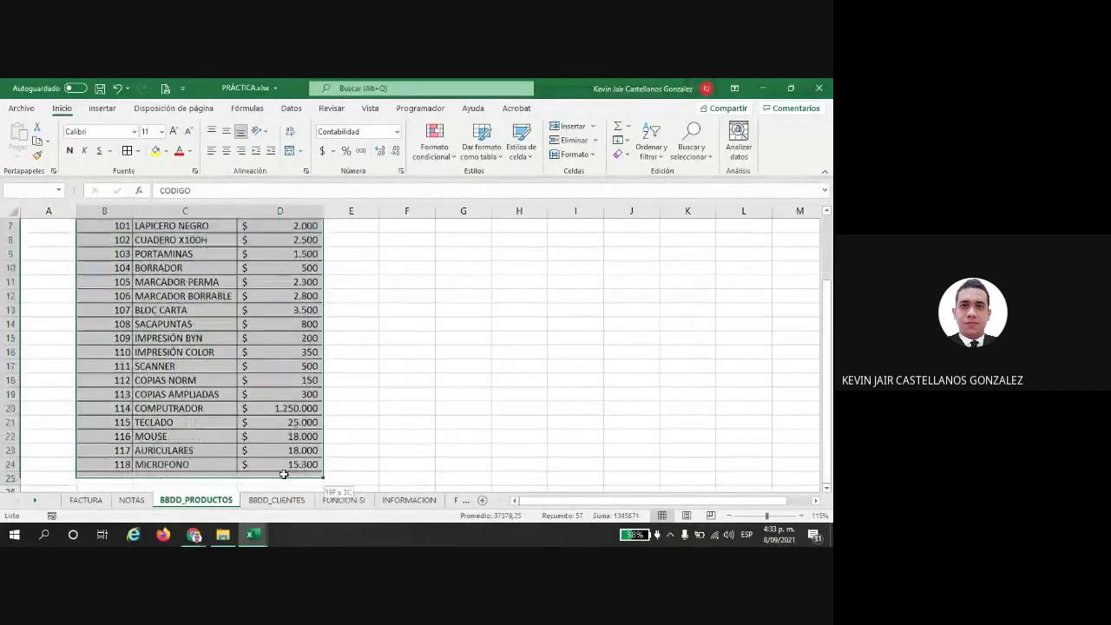
left_click(86, 500)
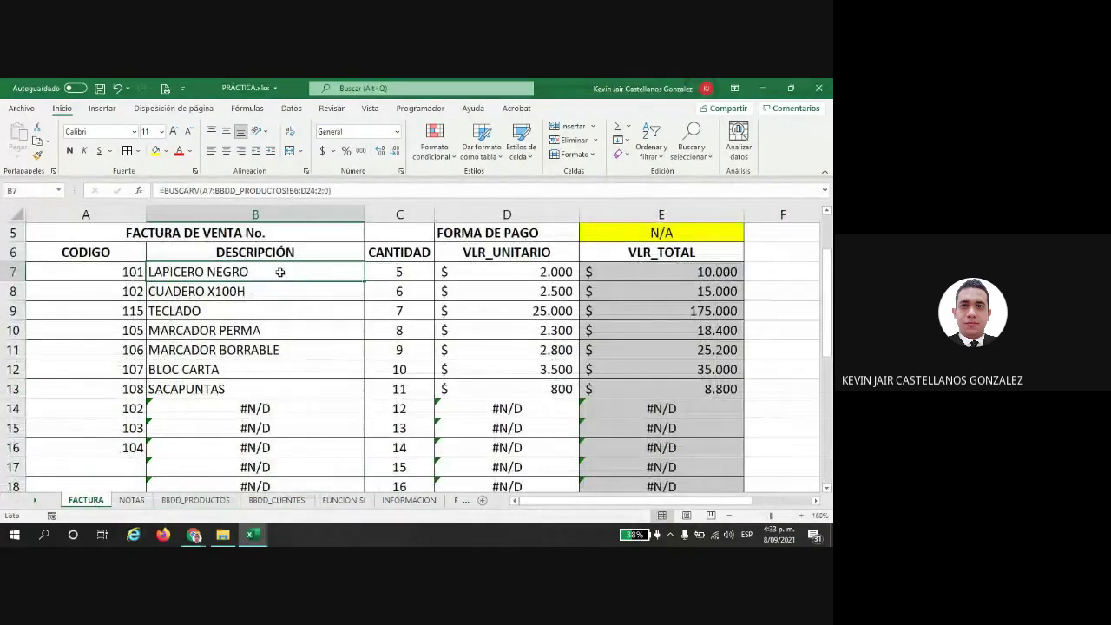
double_click(280, 271)
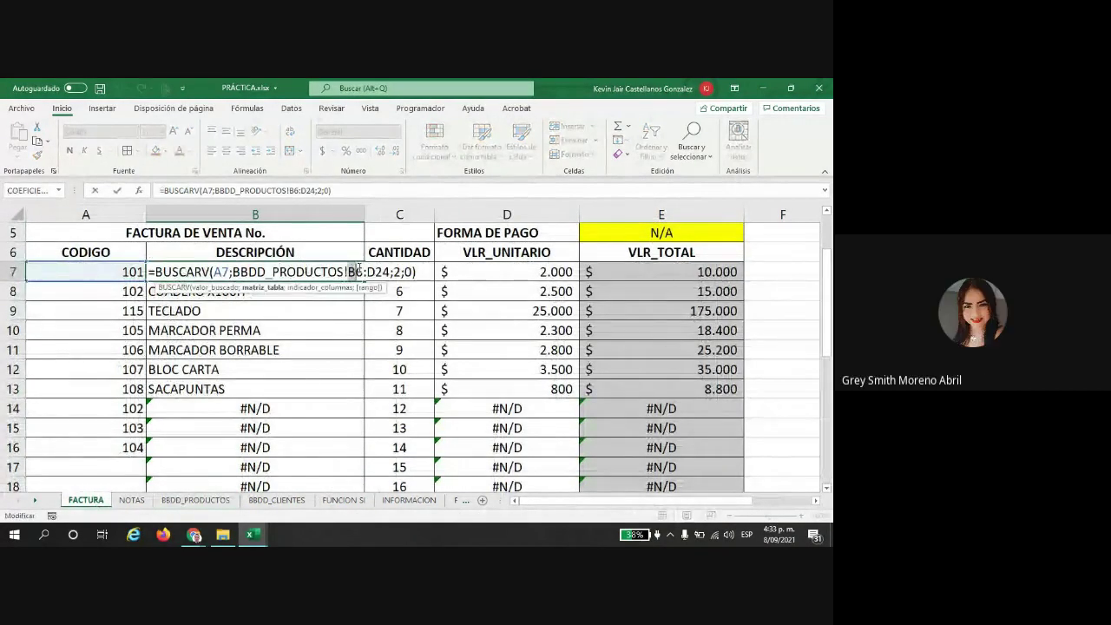
key("Escape")
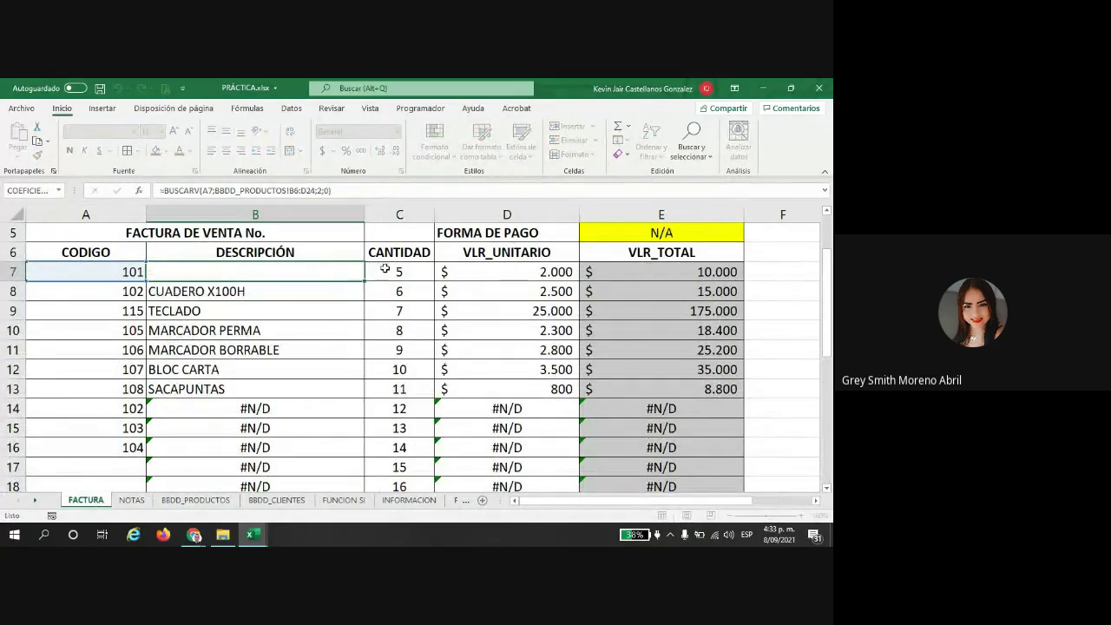
scroll(384, 269, "down", 2)
double_click(272, 310)
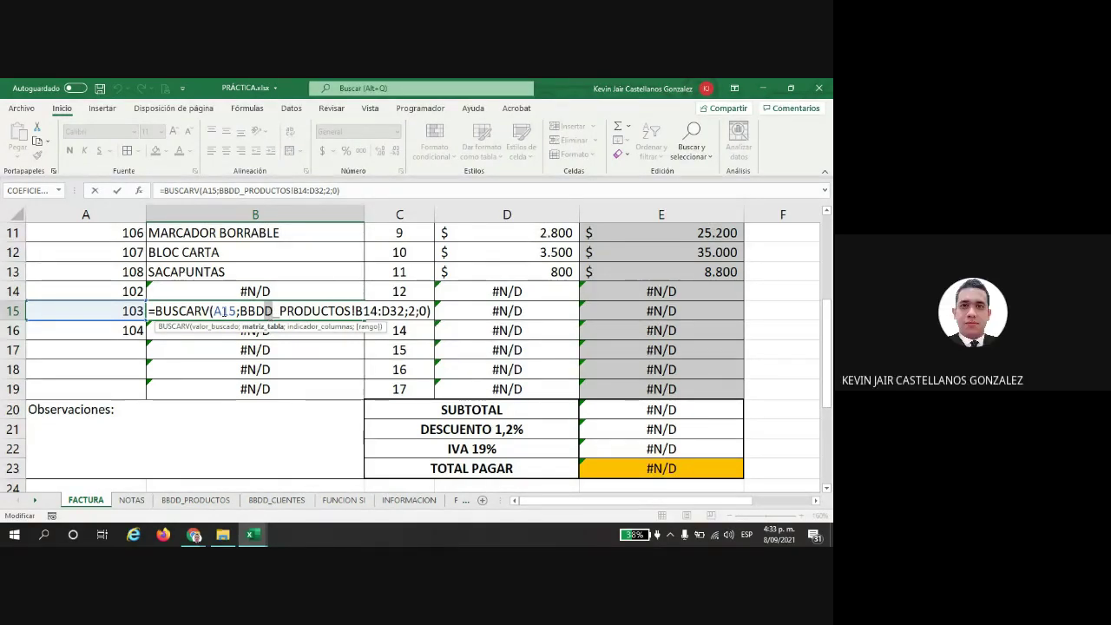
left_click_drag(214, 311, 240, 311)
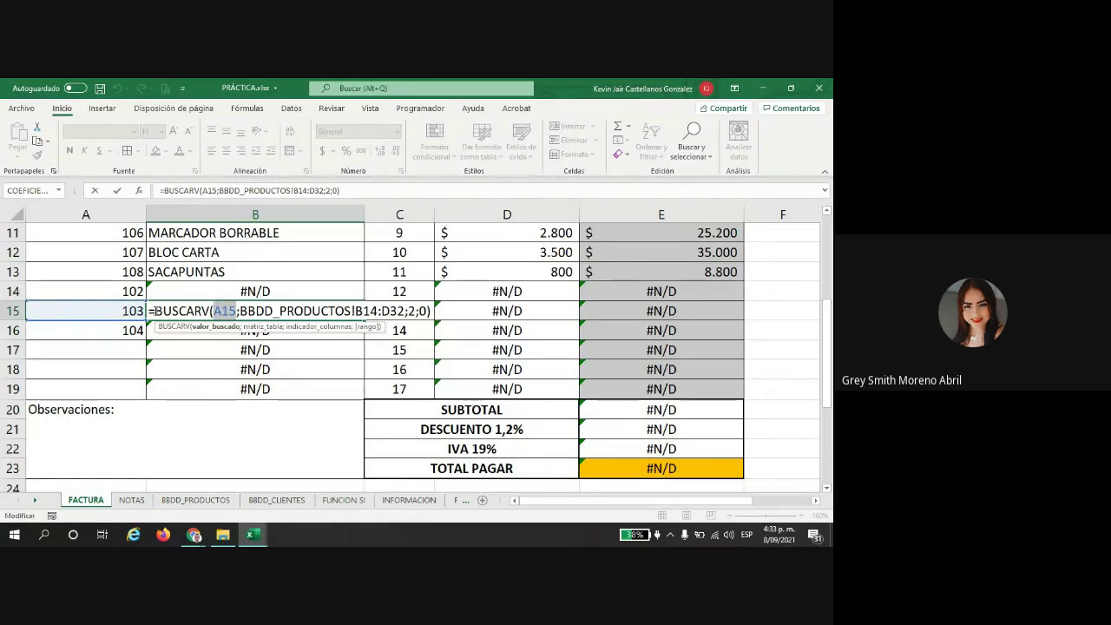
left_click_drag(154, 311, 237, 312)
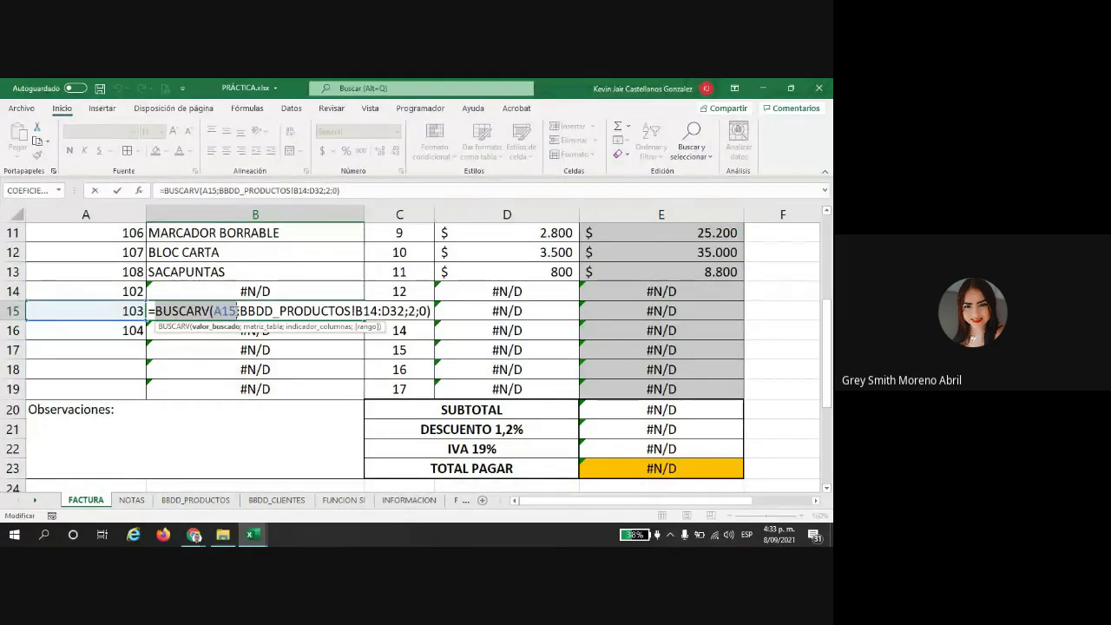
left_click_drag(154, 310, 223, 310)
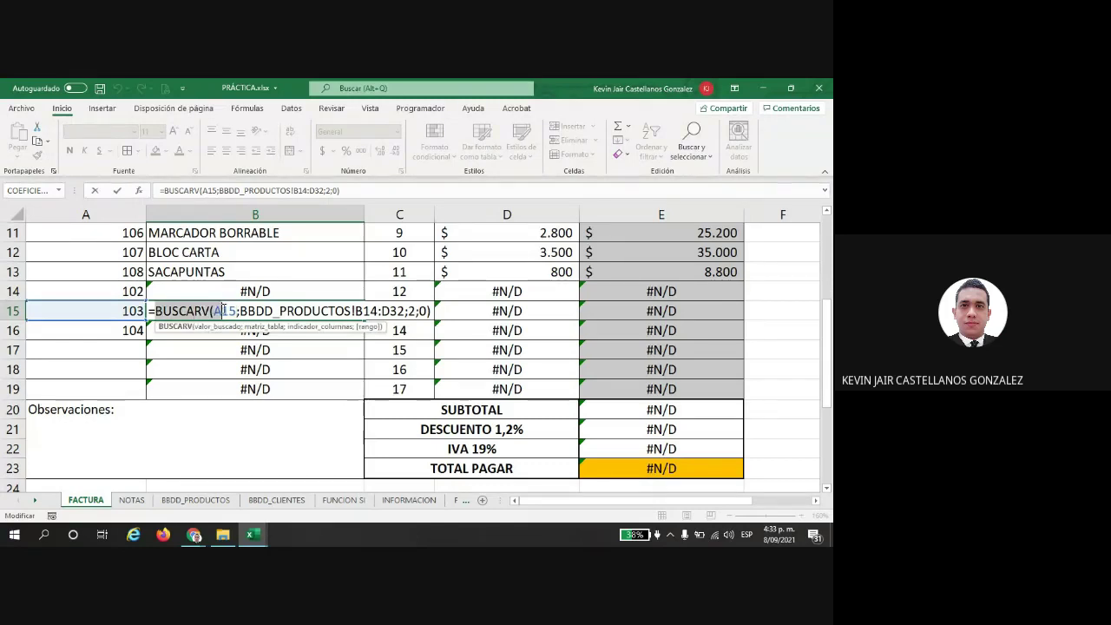
double_click(223, 310)
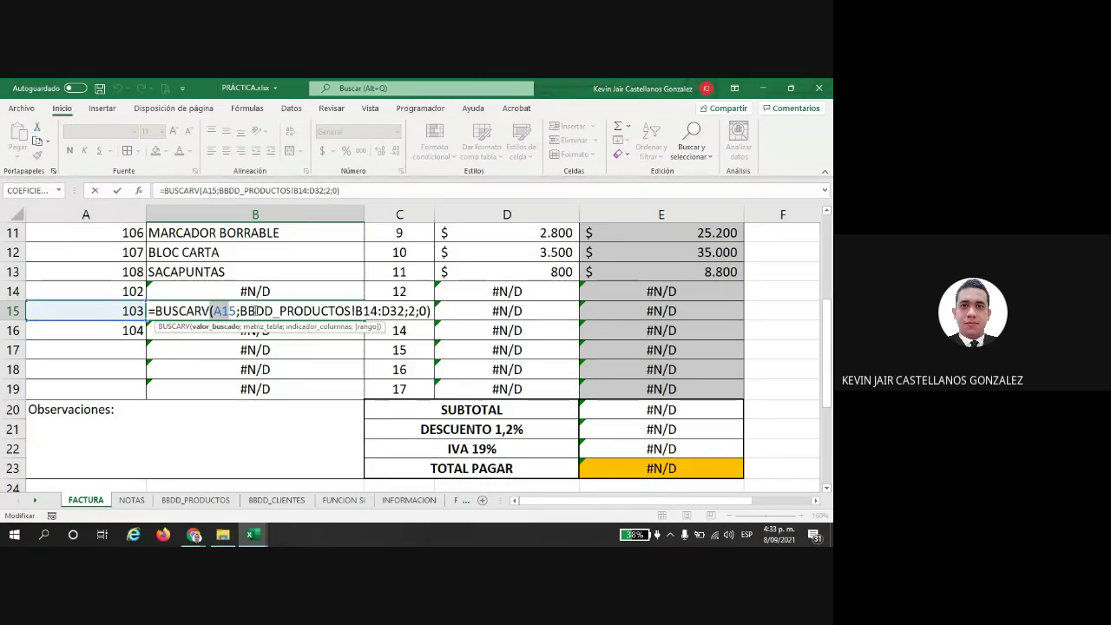
left_click_drag(241, 309, 404, 310)
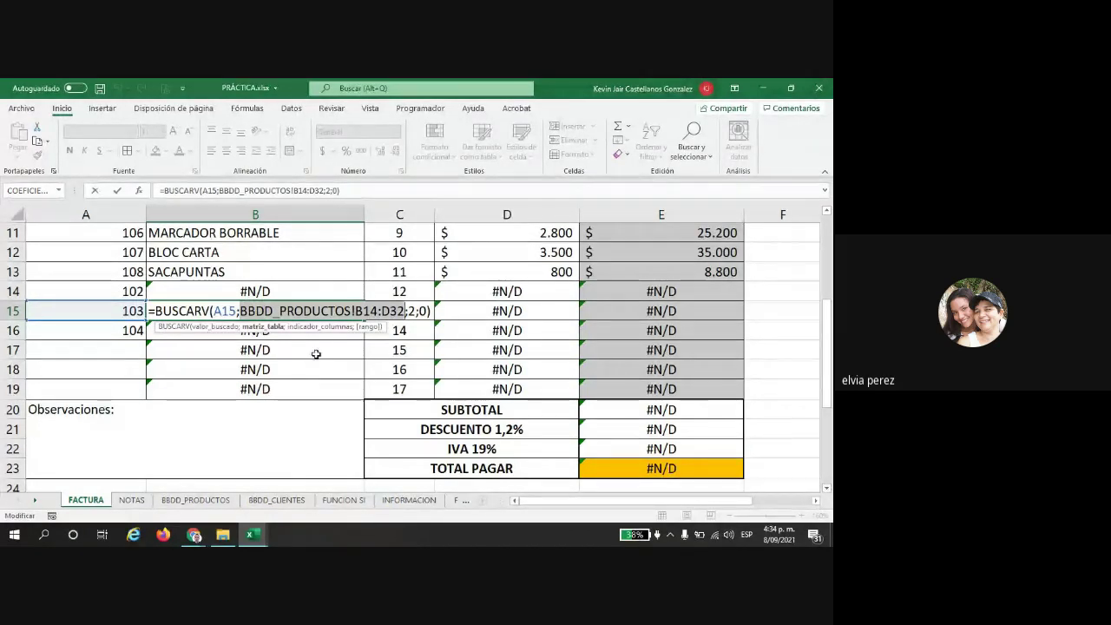
key("ctrl+Return")
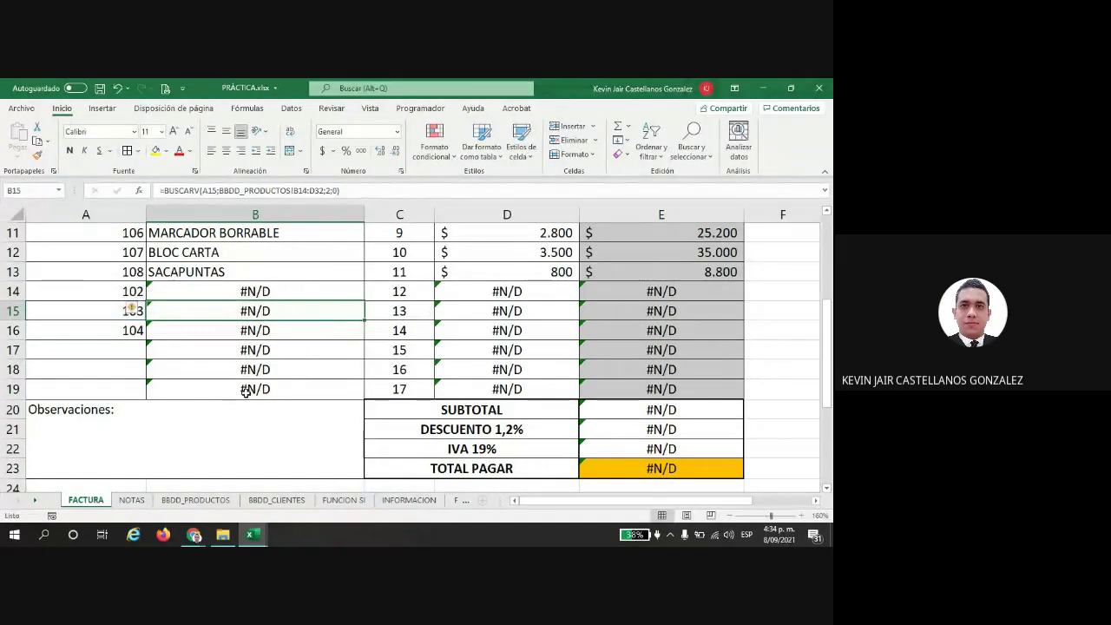
left_click(246, 392)
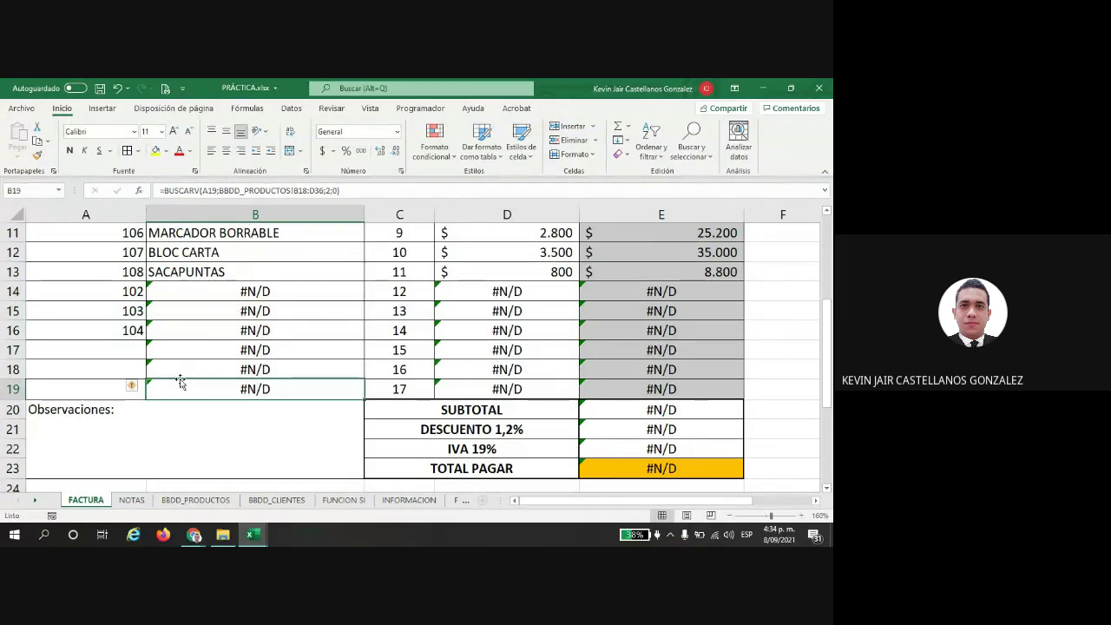
scroll(213, 364, "up", 1)
double_click(219, 350)
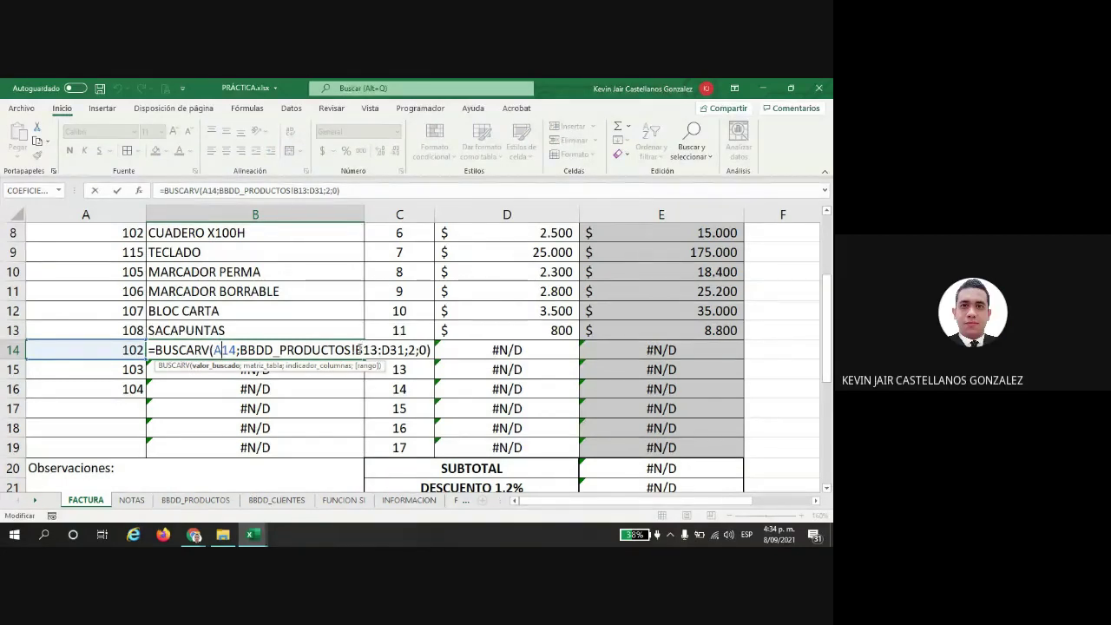
left_click_drag(354, 349, 405, 349)
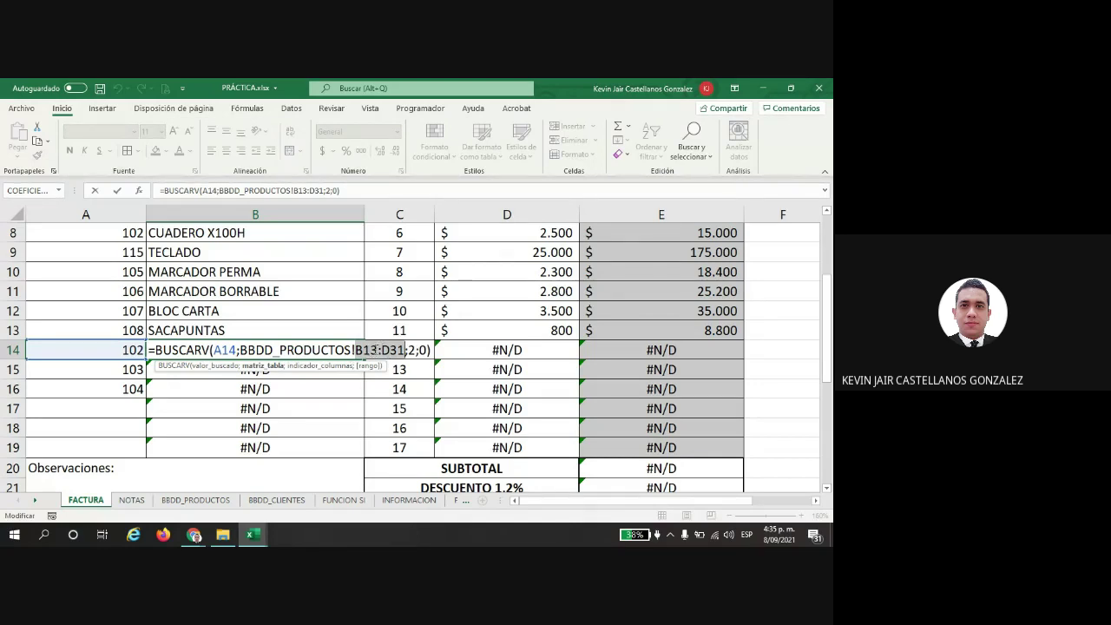
key("Escape")
left_click(195, 500)
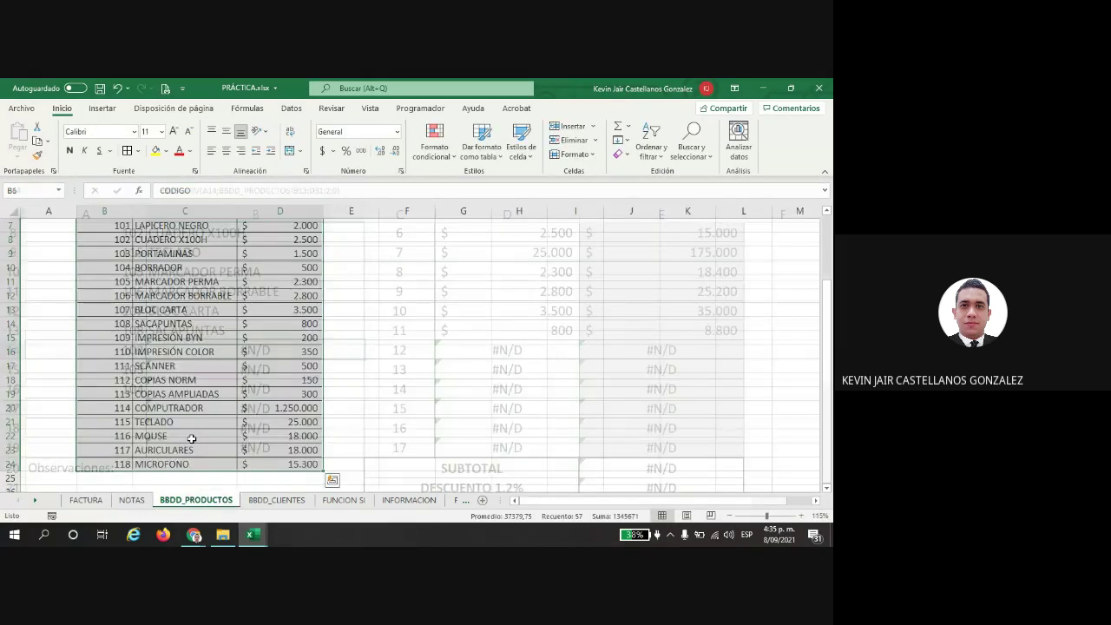
left_click_drag(97, 310, 277, 454)
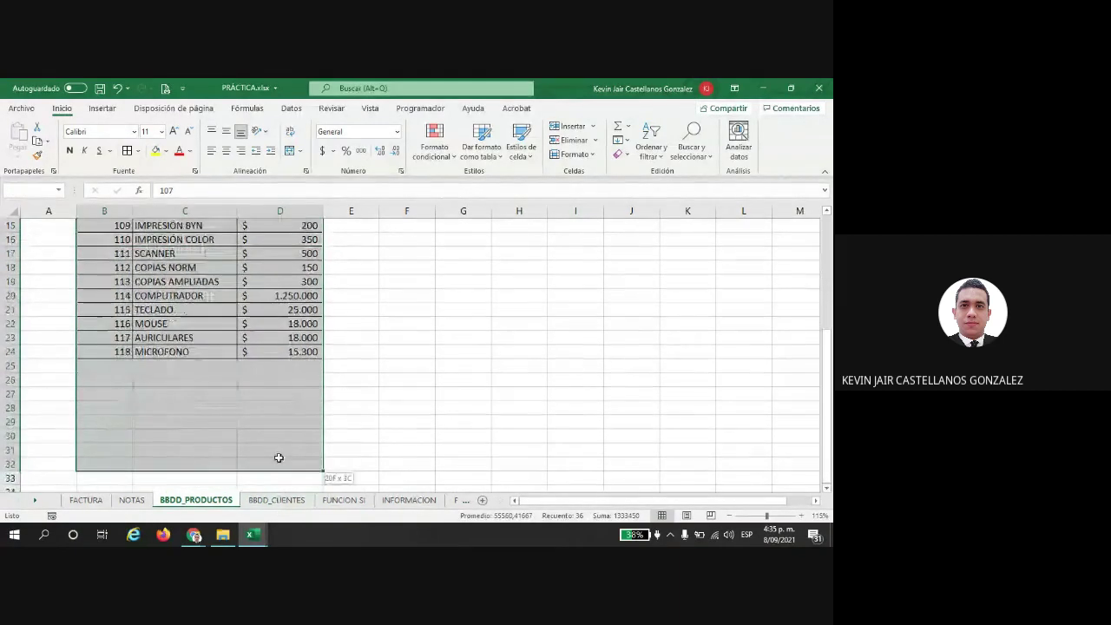
scroll(226, 286, "up", 2)
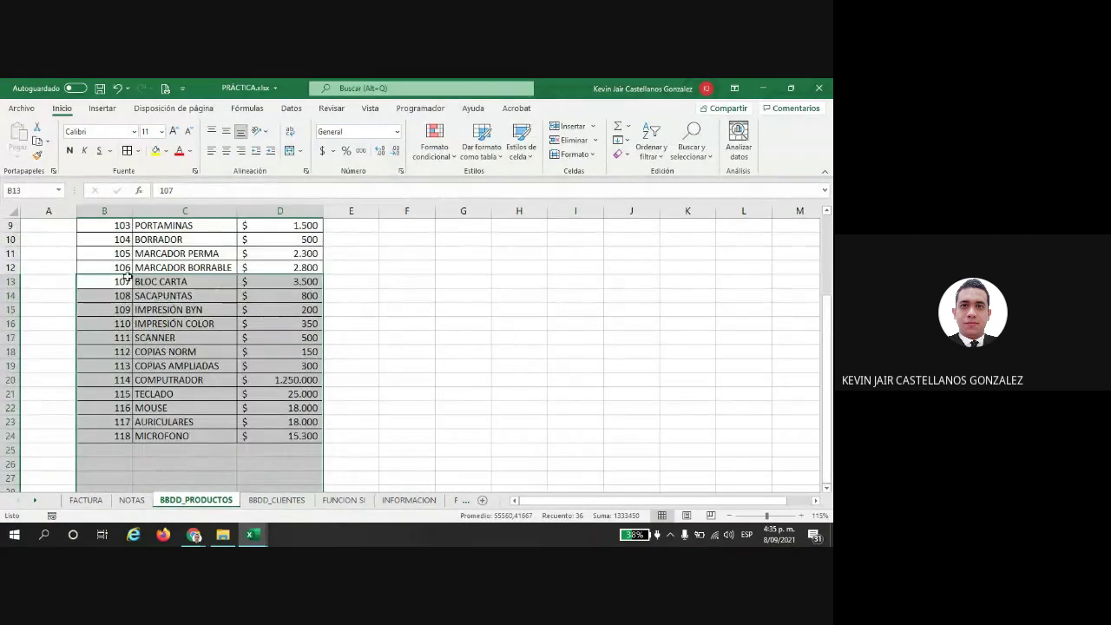
scroll(107, 311, "up", 1)
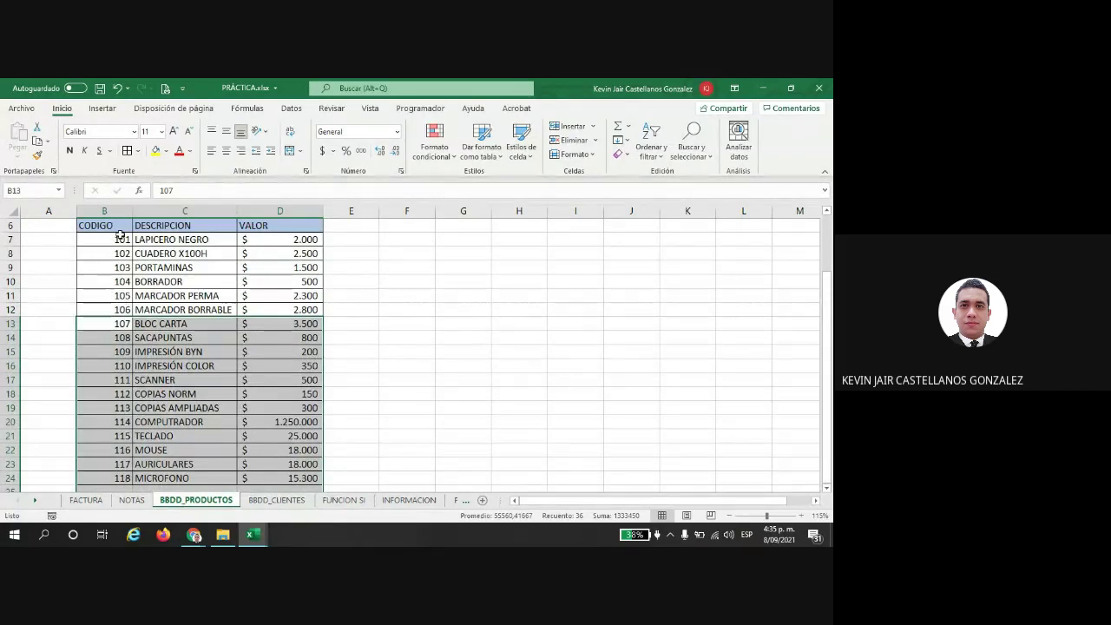
left_click(86, 500)
scroll(260, 364, "up", 2)
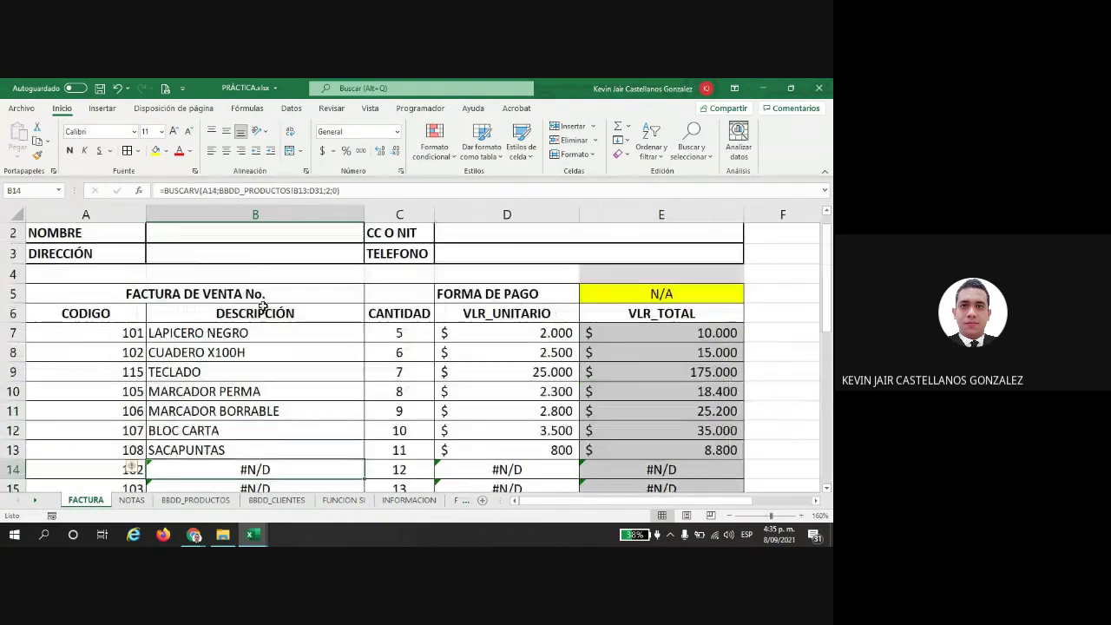
Step: Copy B7's BUSCARV lookup down through B19
left_click(359, 340)
left_click_drag(364, 343, 299, 453)
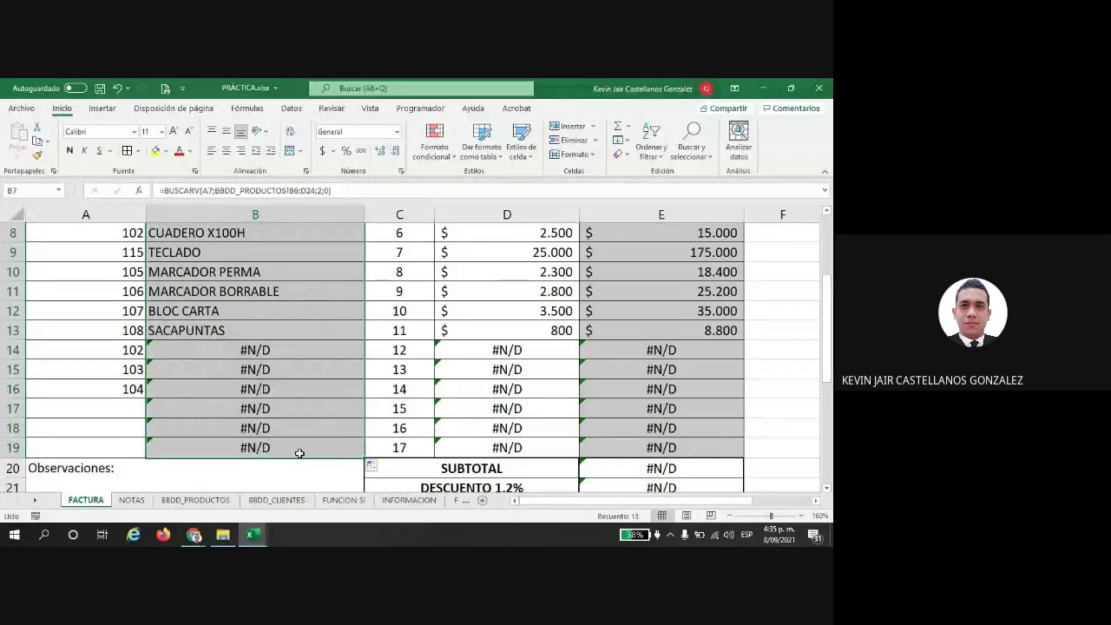
scroll(307, 376, "up", 3)
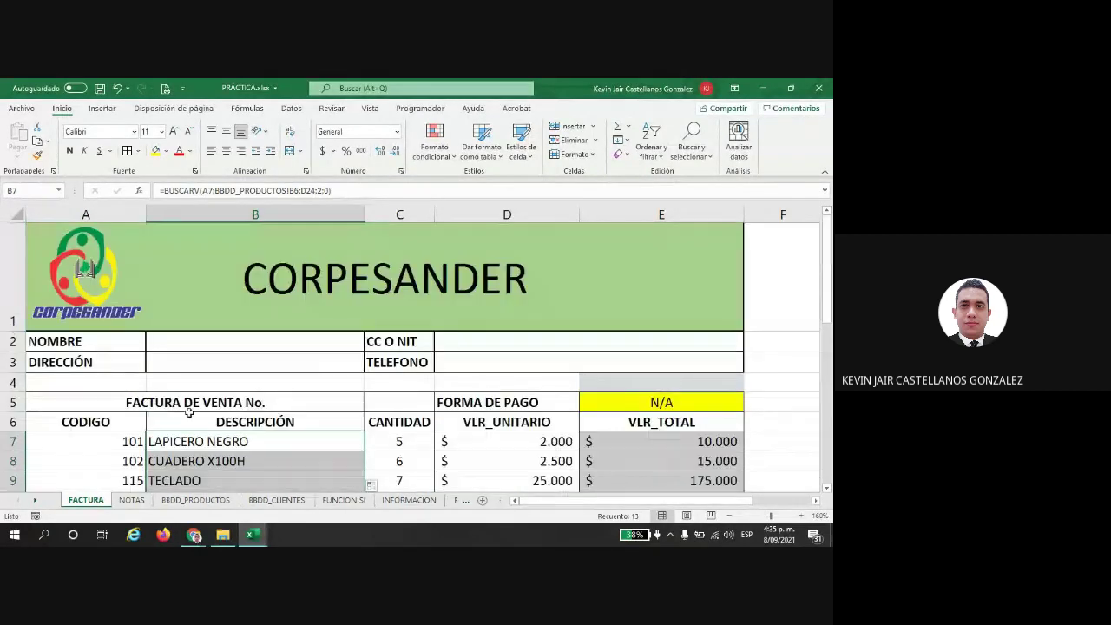
scroll(213, 393, "down", 2)
scroll(213, 393, "up", 1)
Step: Inspect the copied lookup formulas in B7, B8 and B9 without changing them
double_click(215, 292)
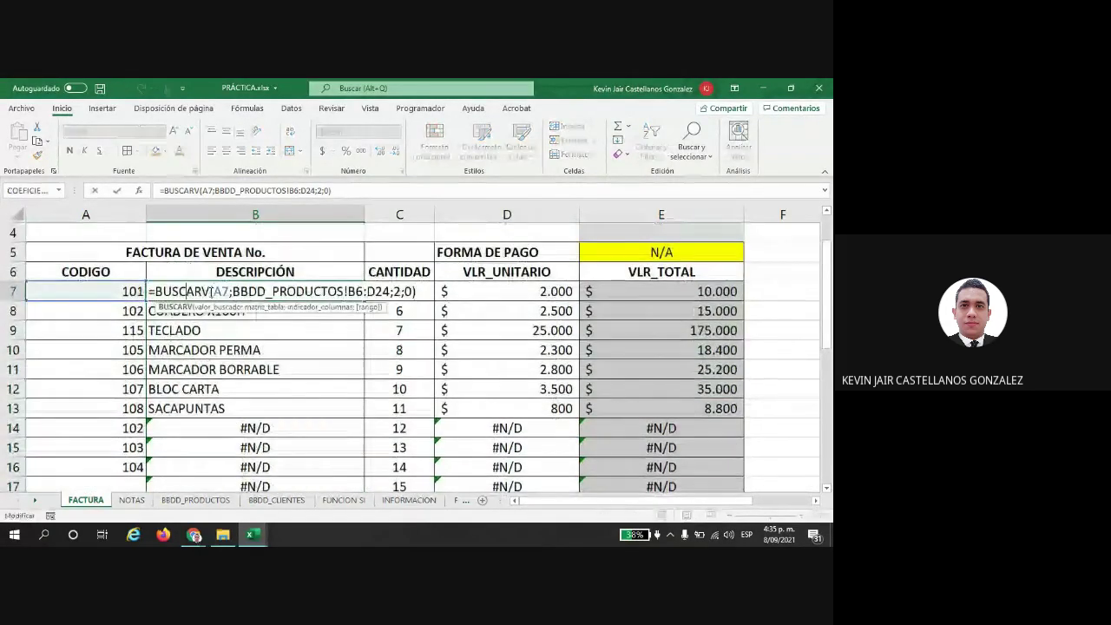
key("Return")
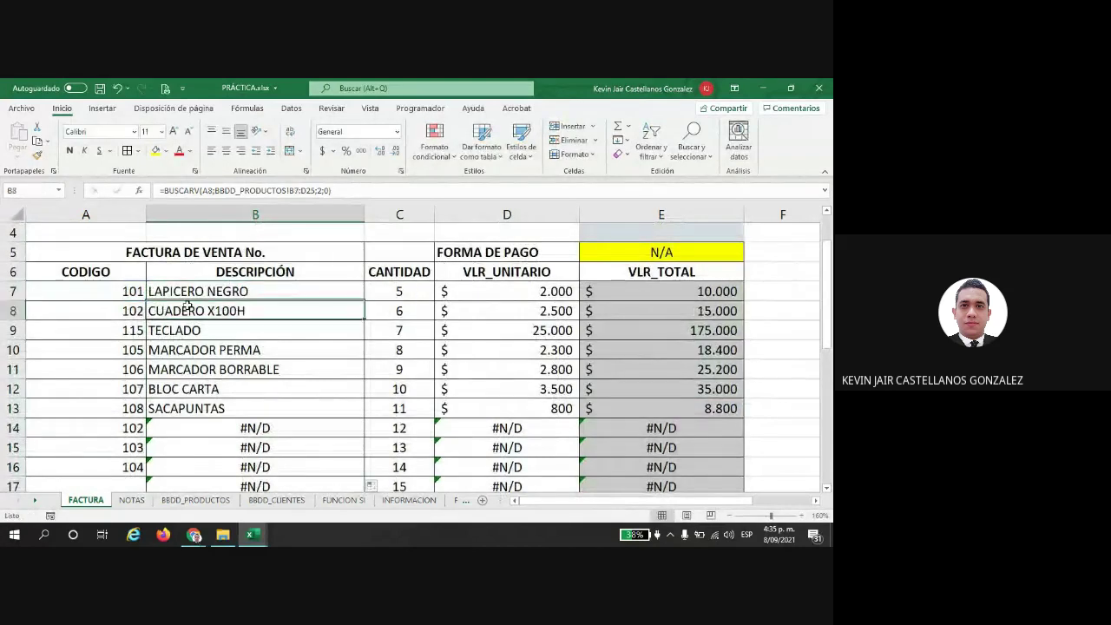
double_click(204, 310)
key("Return")
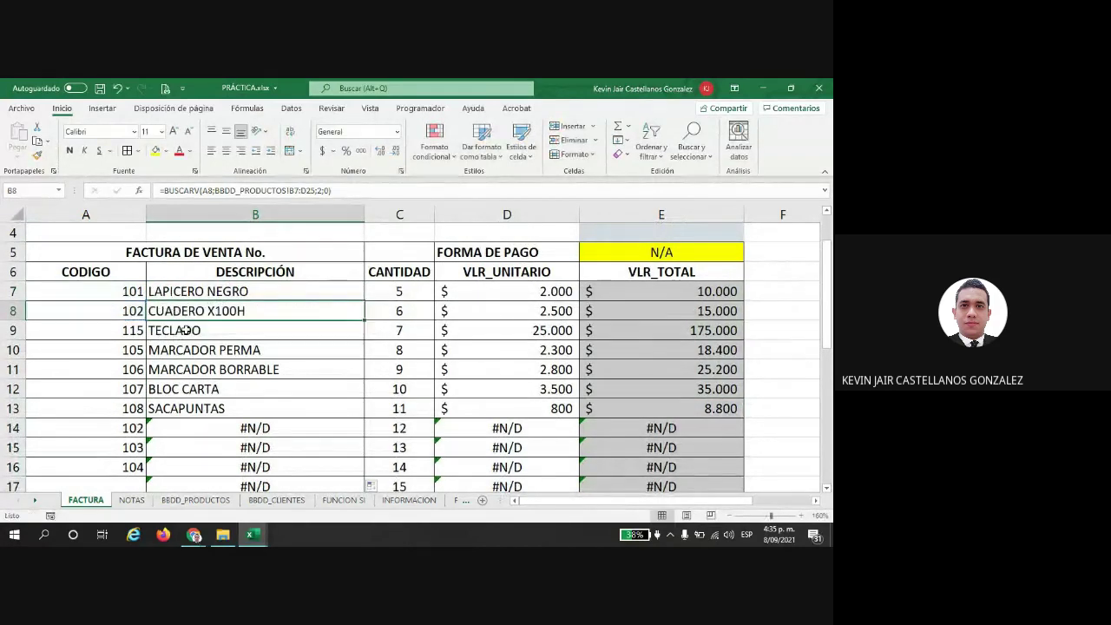
double_click(195, 329)
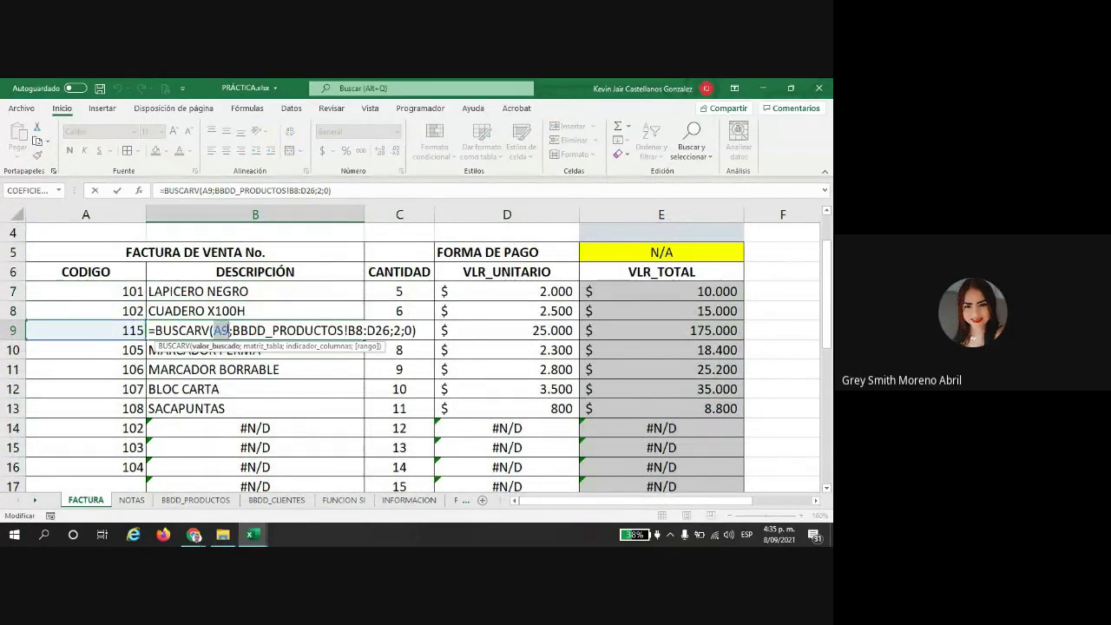
key("Escape")
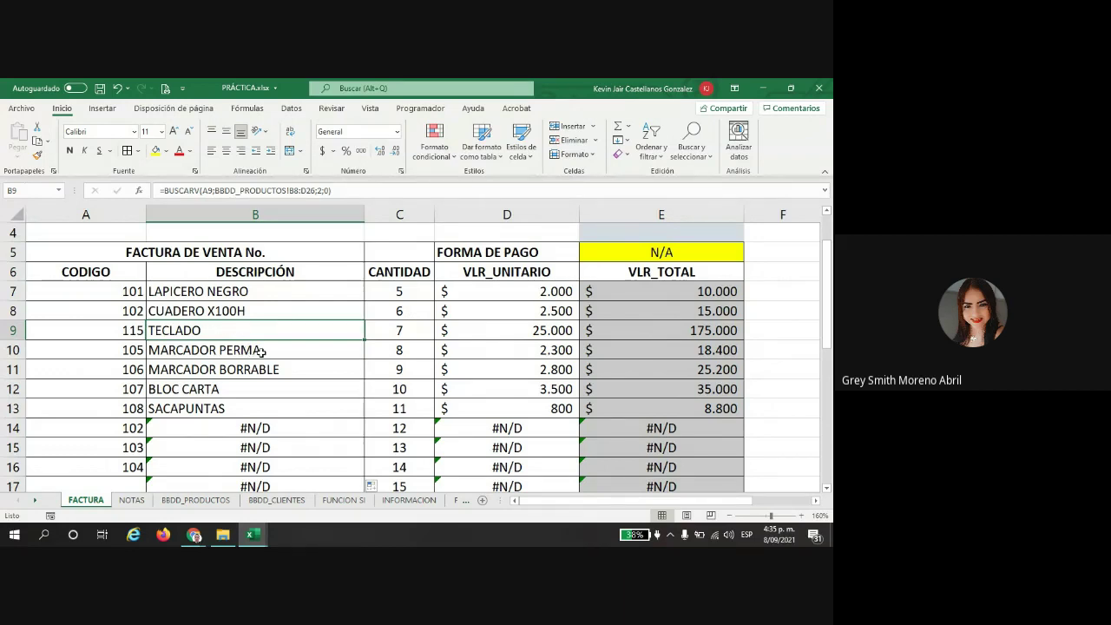
Step: Compare the code references A7, A9 and A10 across the B7–B10 lookups
double_click(242, 294)
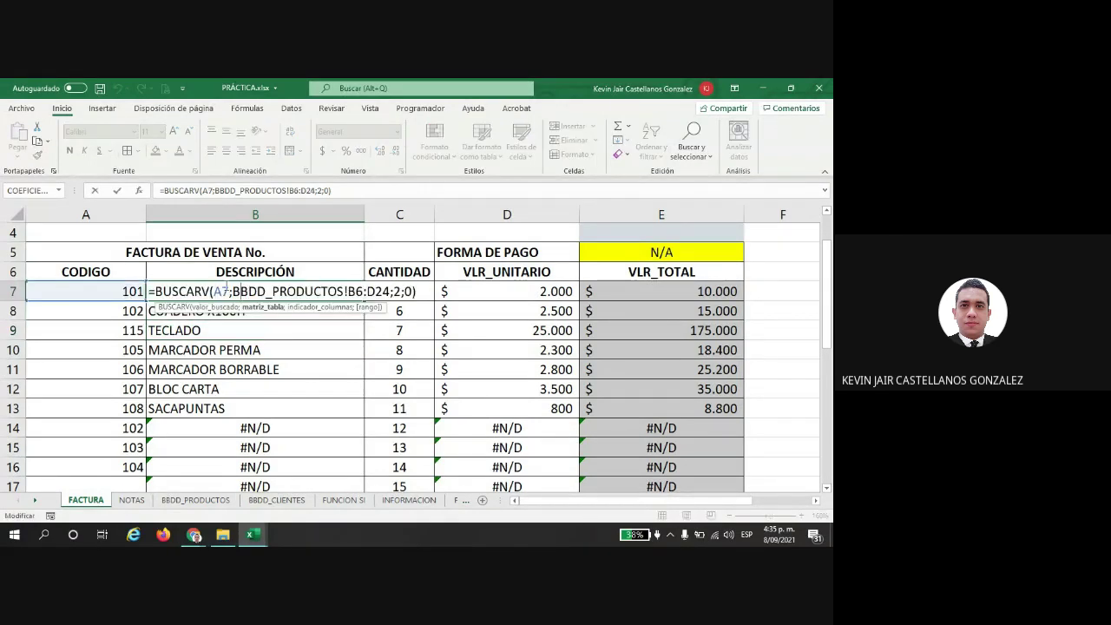
double_click(222, 292)
key("Escape")
double_click(194, 310)
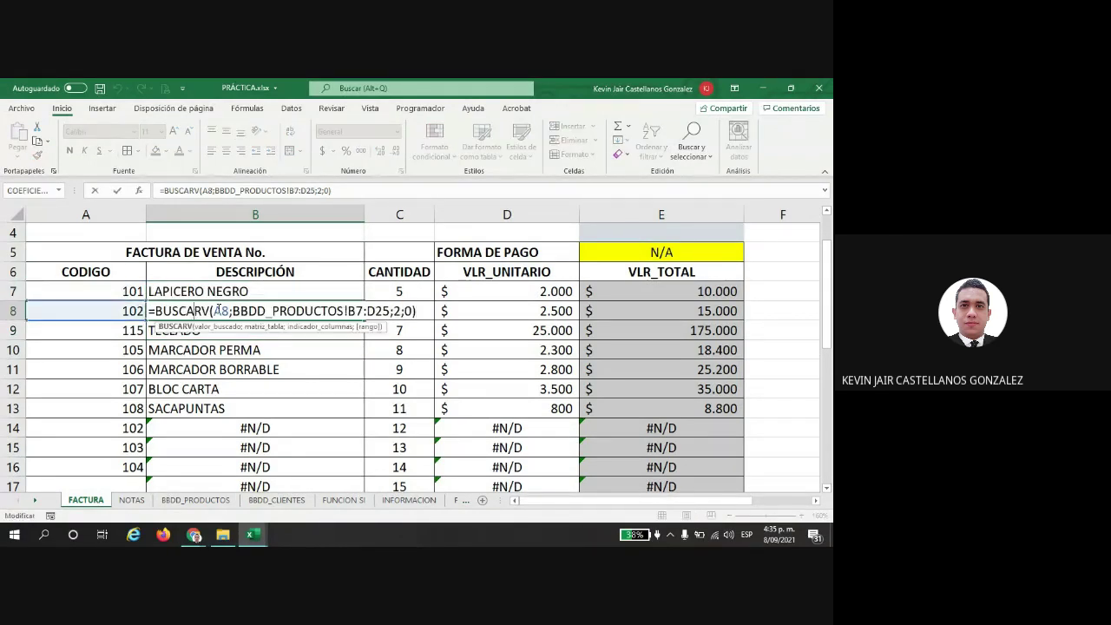
key("Escape")
double_click(185, 334)
double_click(222, 330)
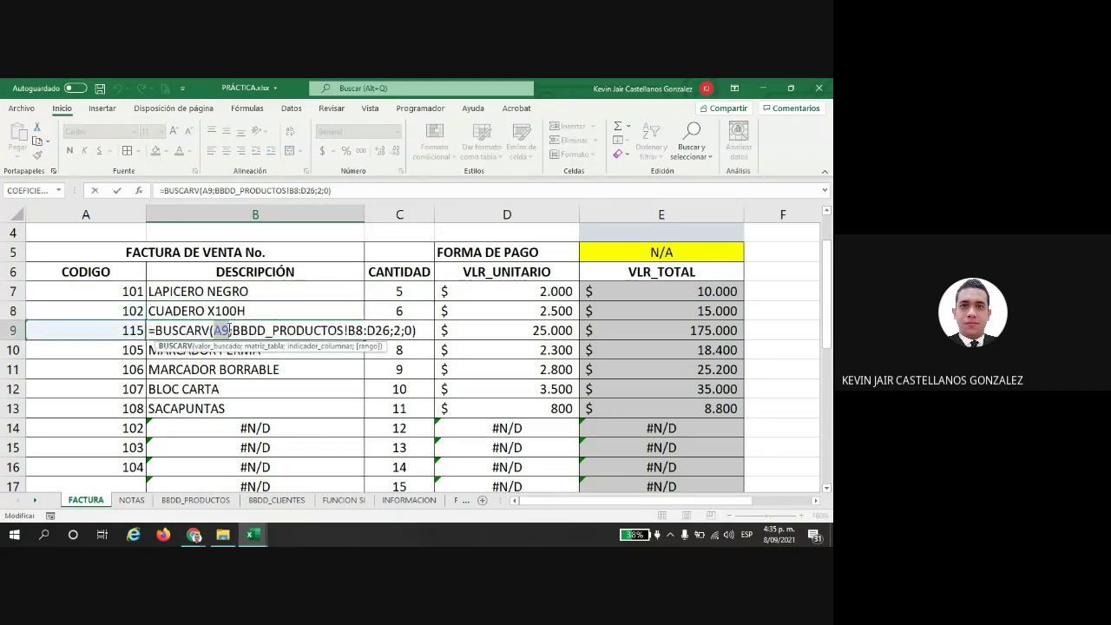
key("Escape")
double_click(211, 349)
double_click(217, 350)
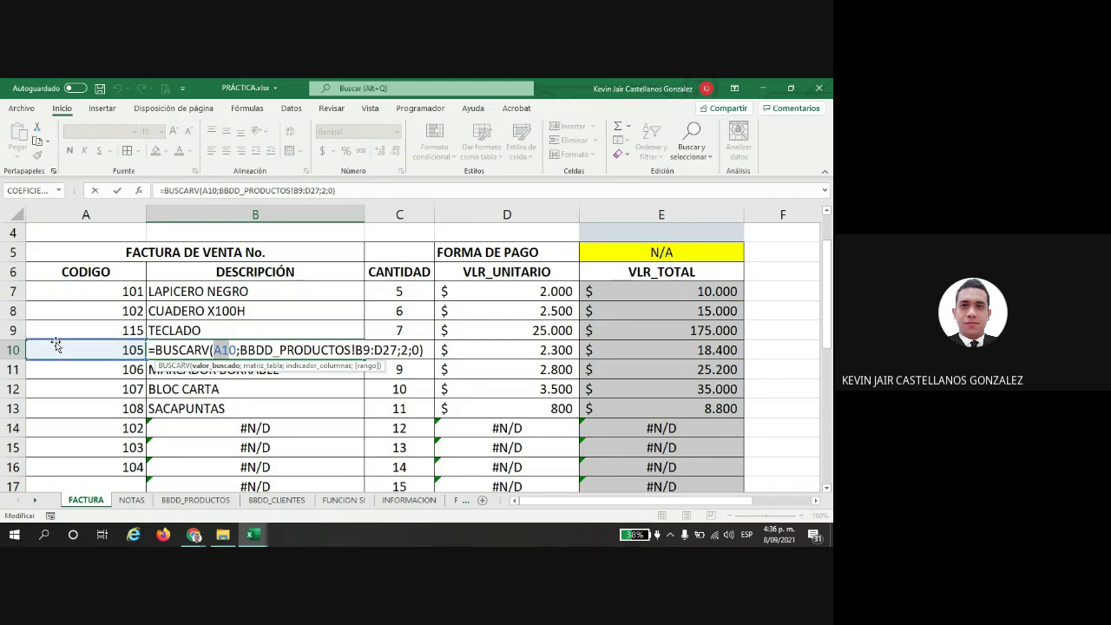
key("Return")
Step: Check how the B6:D24 lookup range shifts in the B7–B10 formulas
double_click(249, 292)
left_click_drag(349, 293, 394, 349)
key("Return")
double_click(355, 310)
key("Return")
double_click(261, 330)
key("Return")
double_click(292, 349)
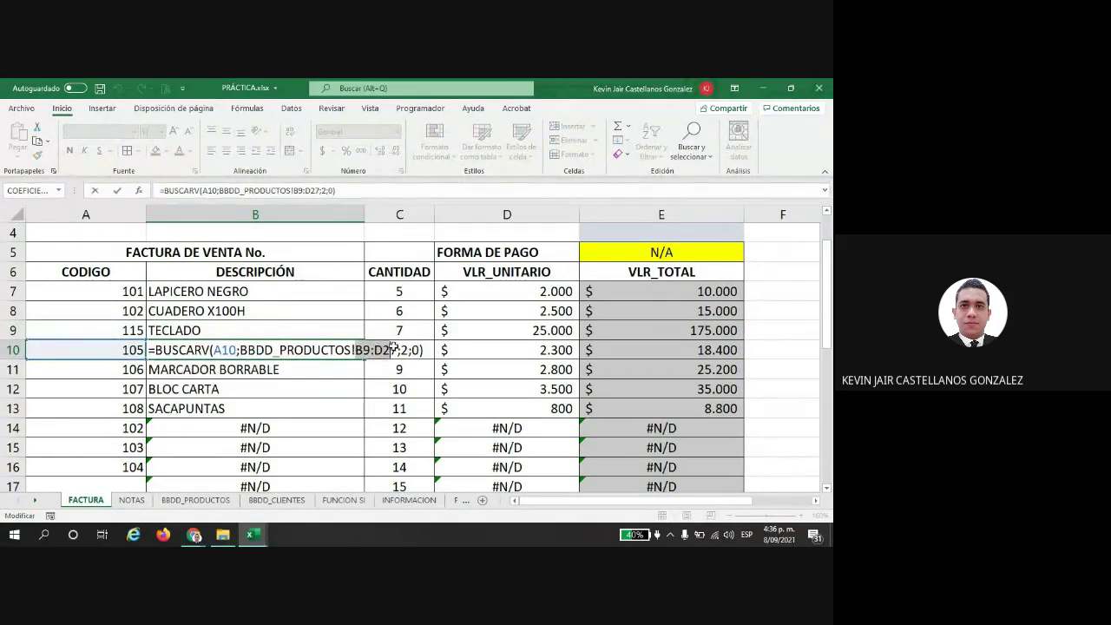
key("ctrl+Return")
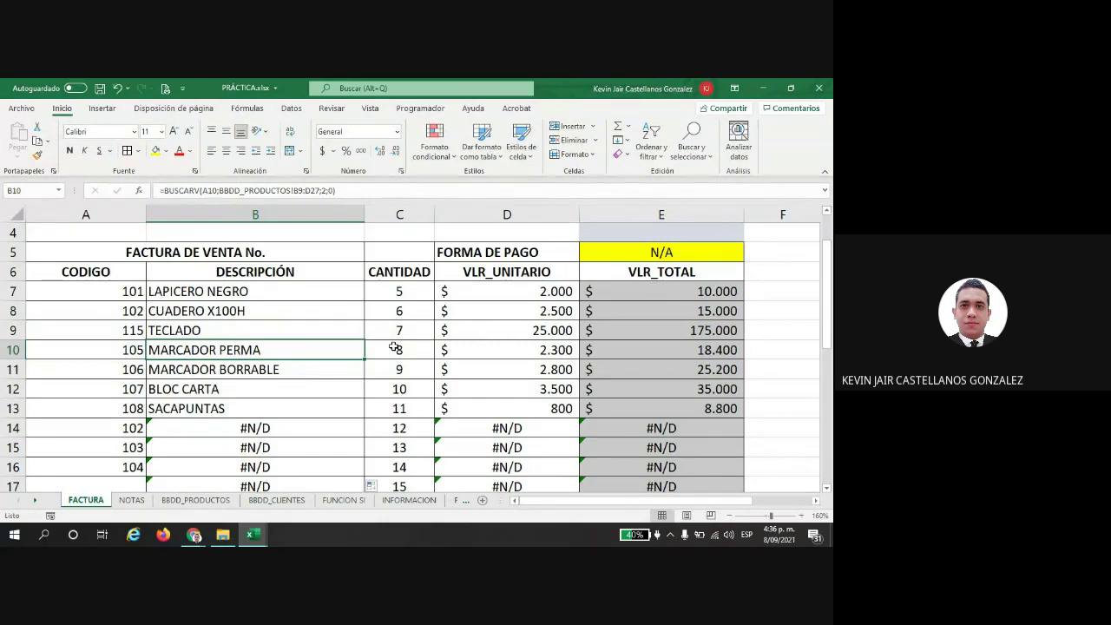
Step: Clear the lookups from B8:B19 and re-examine B7's B6:D24 range
left_click_drag(274, 315, 252, 408)
key("Delete")
scroll(276, 348, "up", 3)
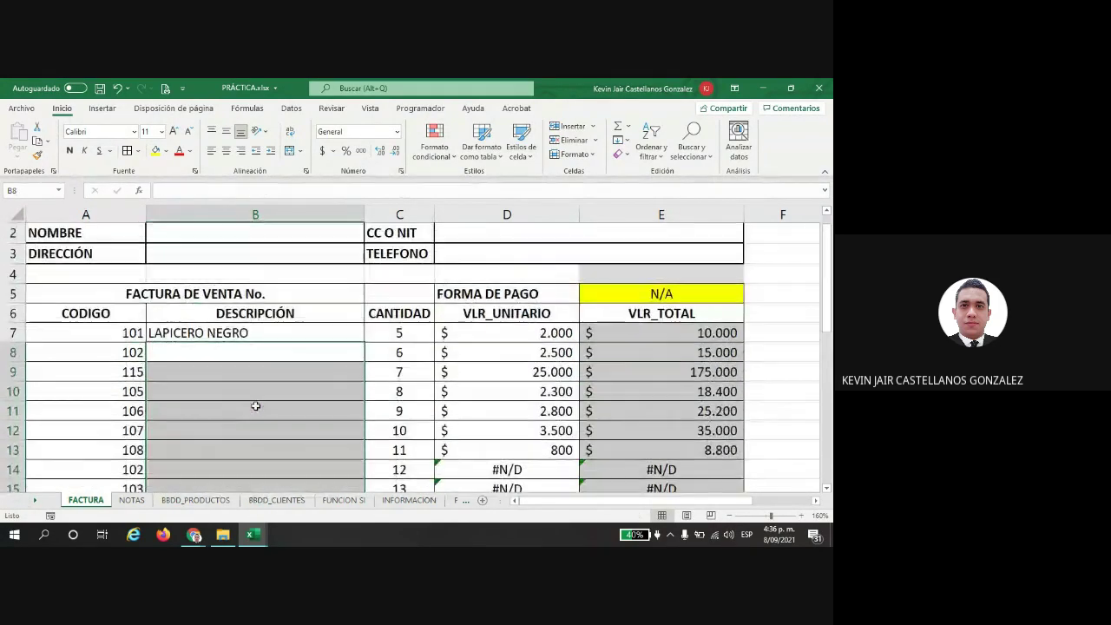
double_click(282, 338)
left_click_drag(347, 332, 391, 333)
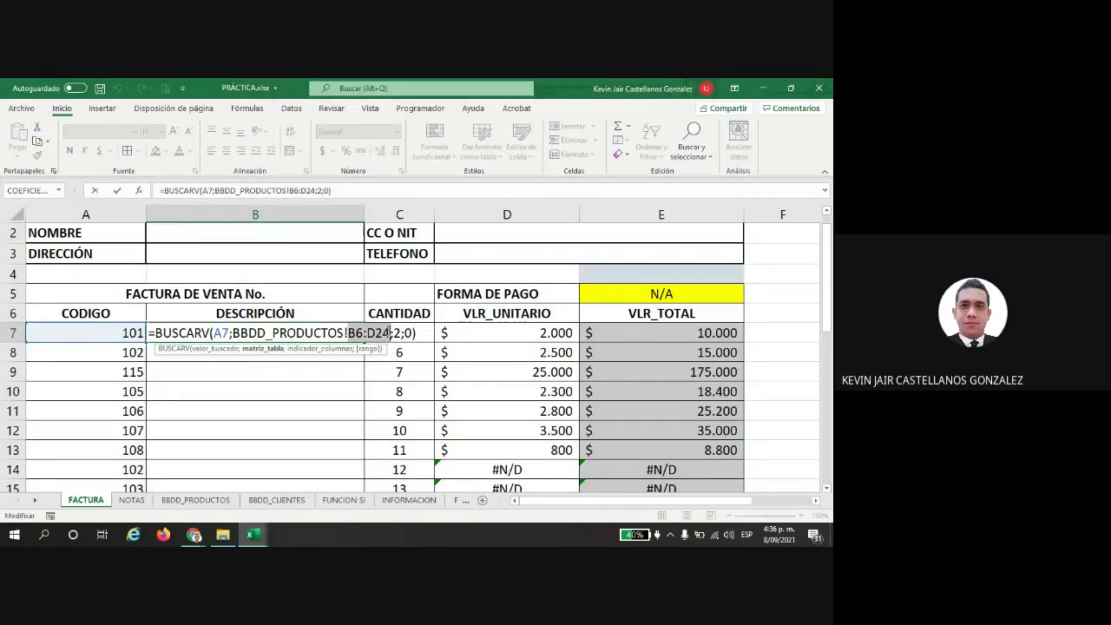
Step: Make B7's lookup range absolute as BBDD_PRODUCTOS!$B$6:$D$24 so code 101 returns LAPICERO NEGRO
left_click(357, 335)
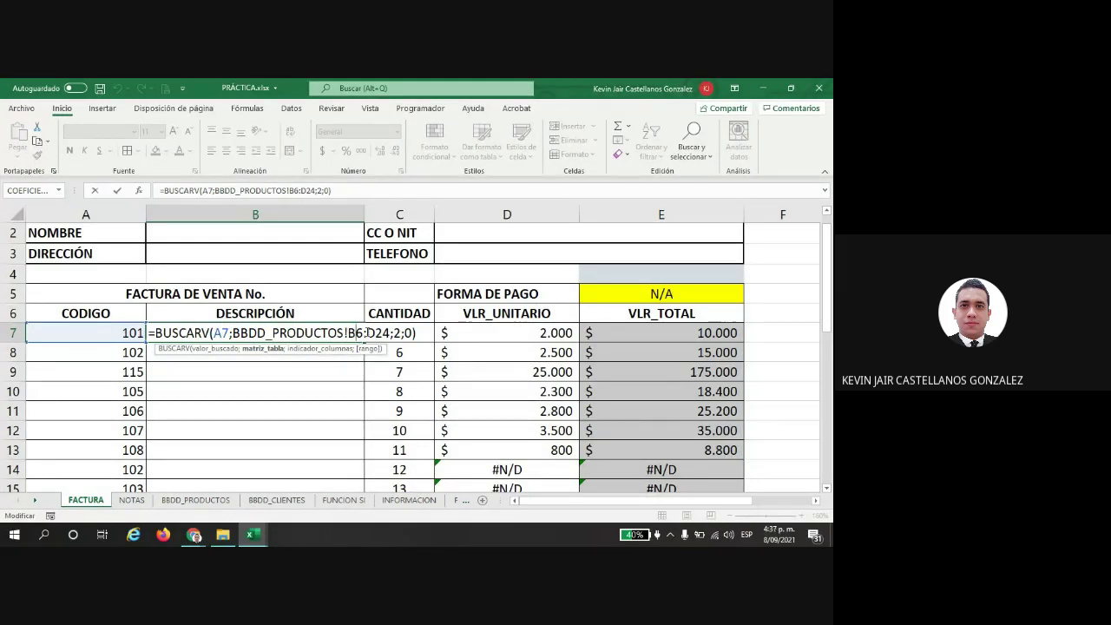
key("F4")
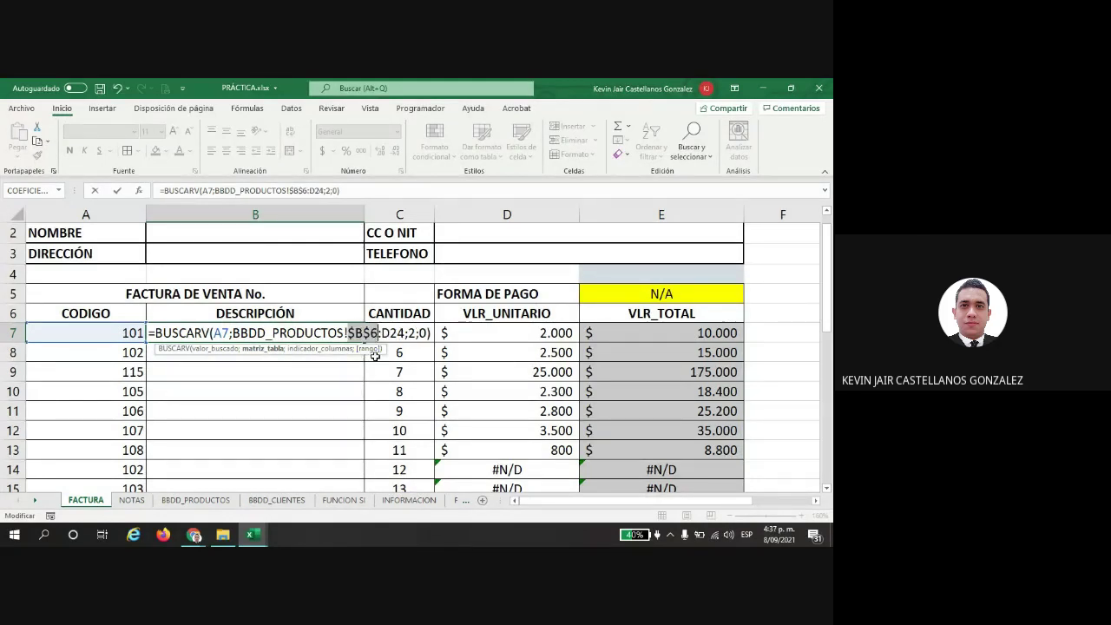
left_click(394, 334)
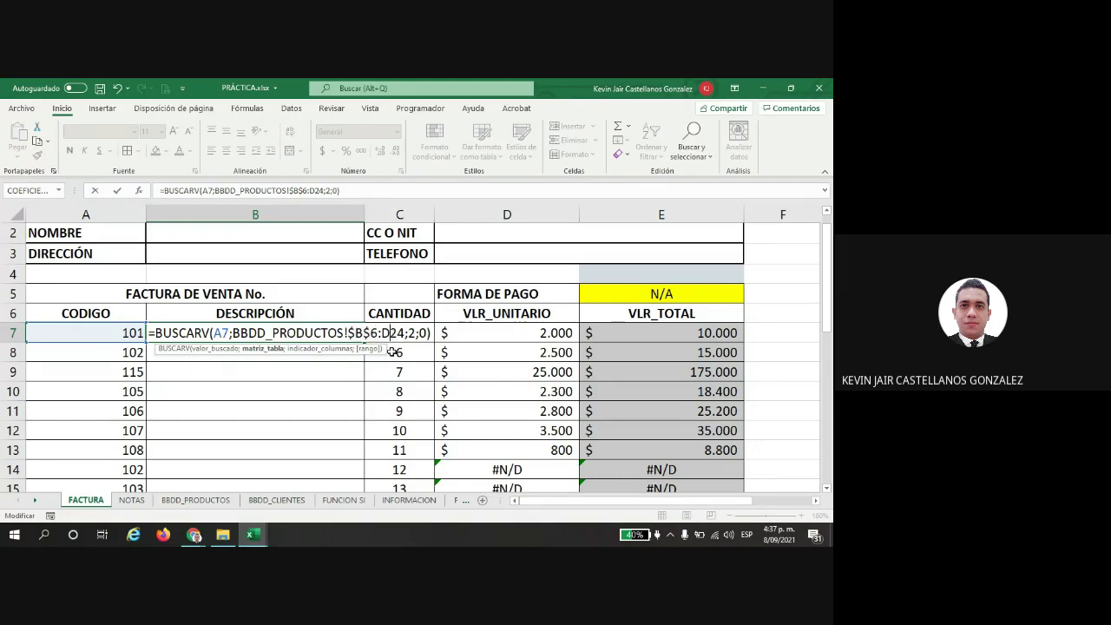
key("F4")
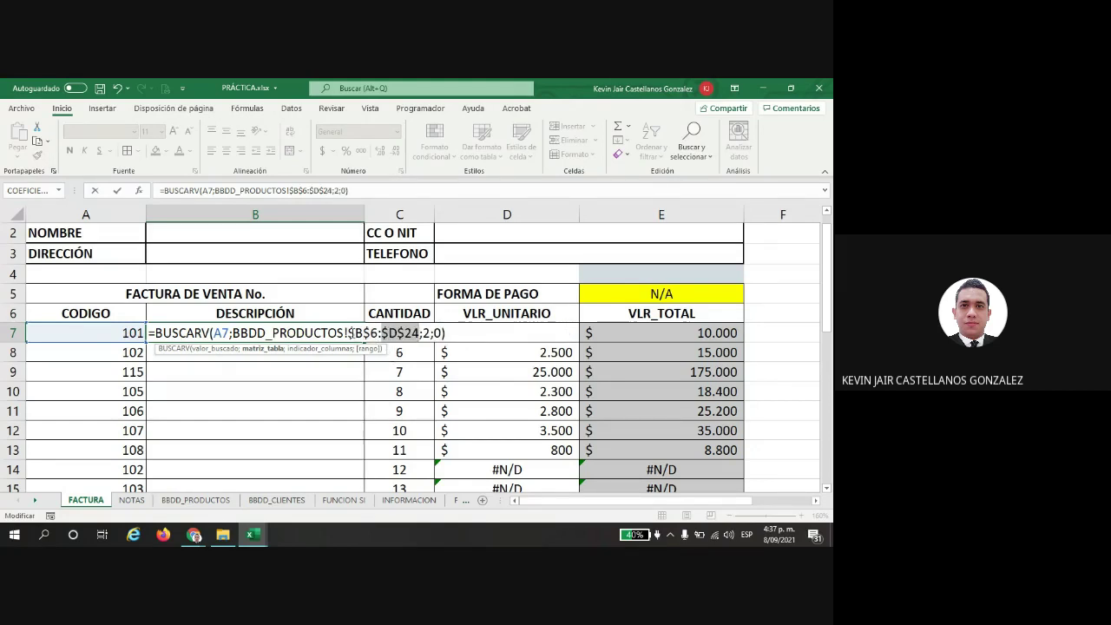
left_click(350, 333)
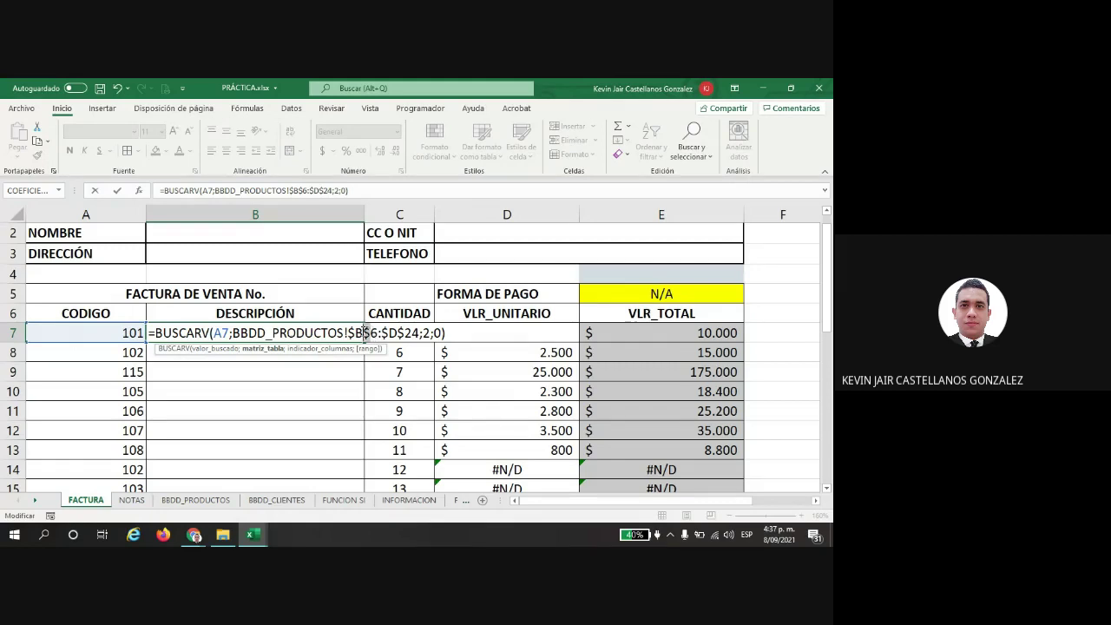
mouse_move(349, 333)
left_mouse_down()
mouse_move(420, 332)
mouse_move(347, 334)
left_mouse_up()
left_click_drag(418, 333, 383, 333)
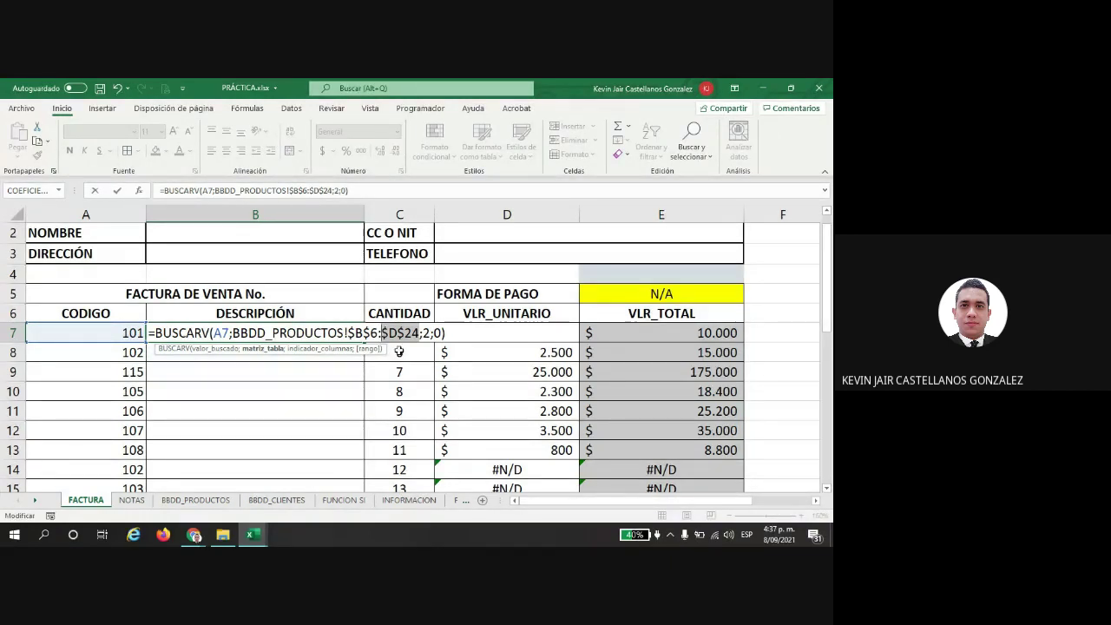
key("Return")
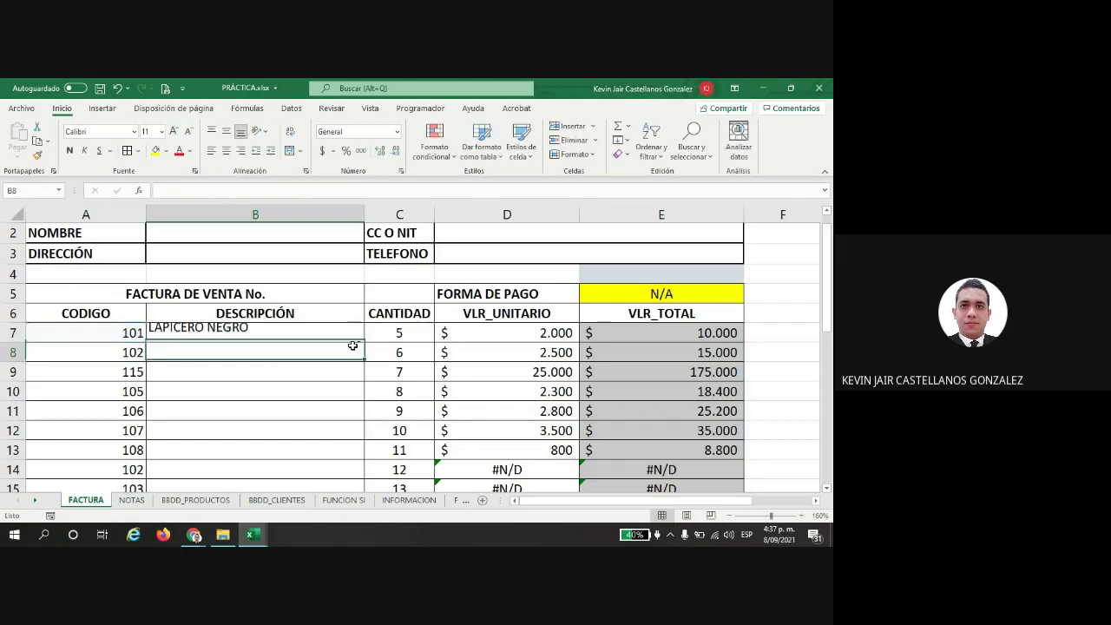
Step: Fill B7's lookup down to B19 and enter codes 102, 103, 102 in A17:A19
left_click(325, 330)
left_click_drag(364, 342, 310, 423)
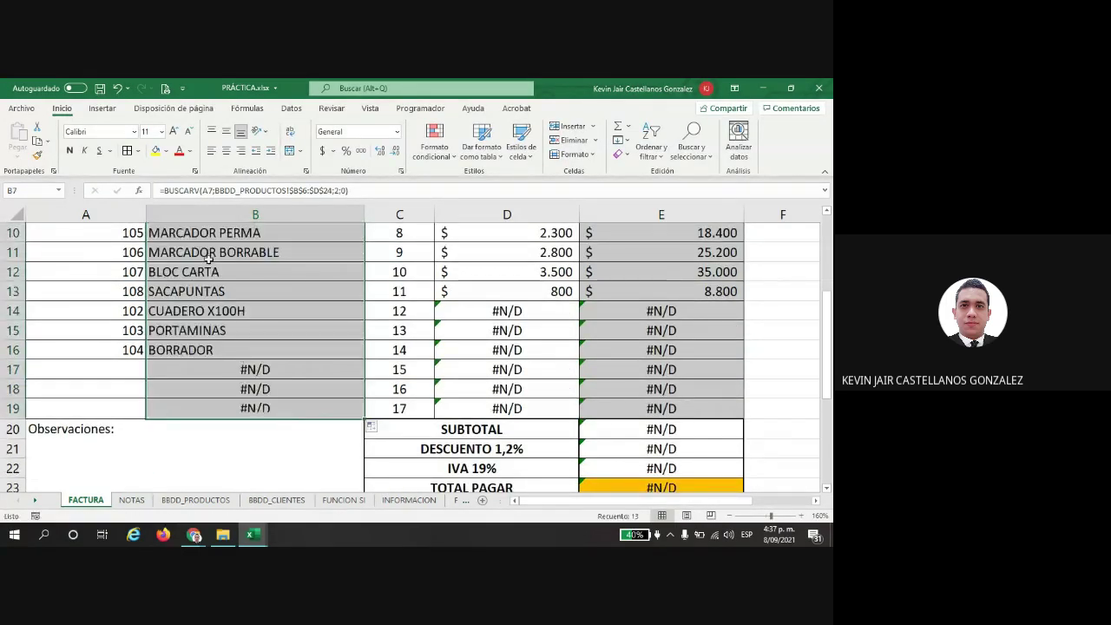
left_click(135, 367)
type("102")
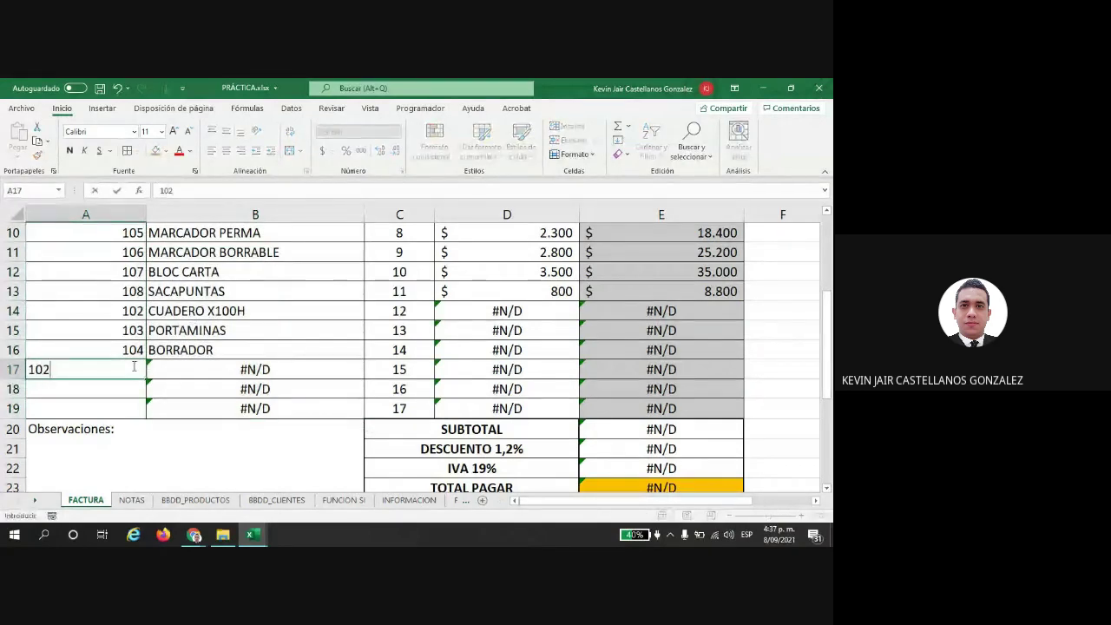
key("Return")
type("103")
key("Return")
type("102")
key("Return")
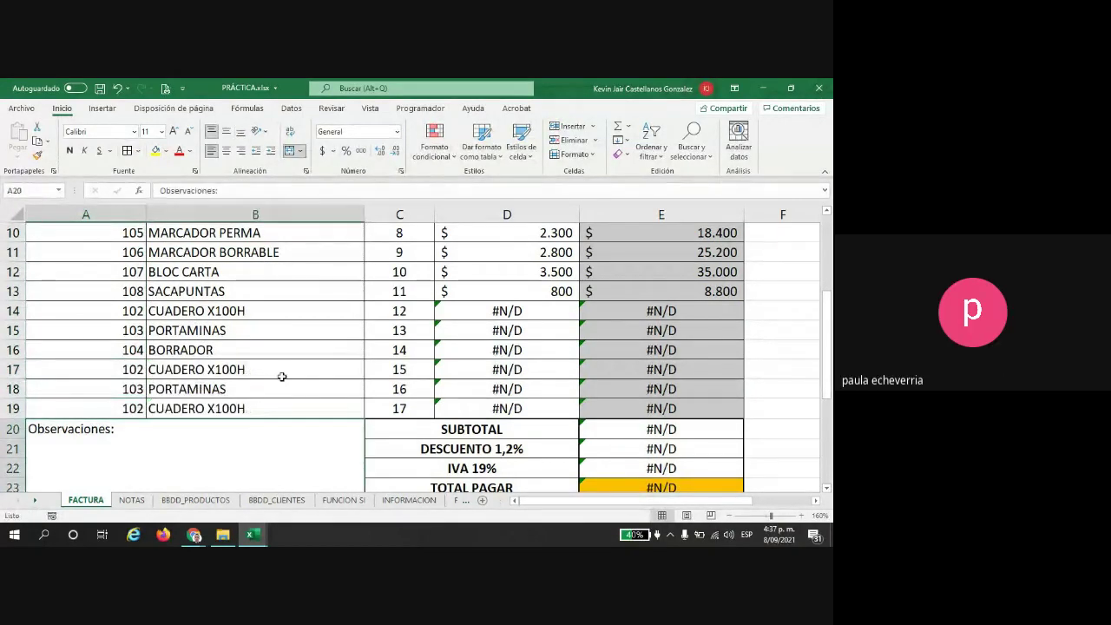
Step: Review B7's formula, checking the locked $B$6:$D$24 range, and leave it unchanged
scroll(246, 394, "up", 2)
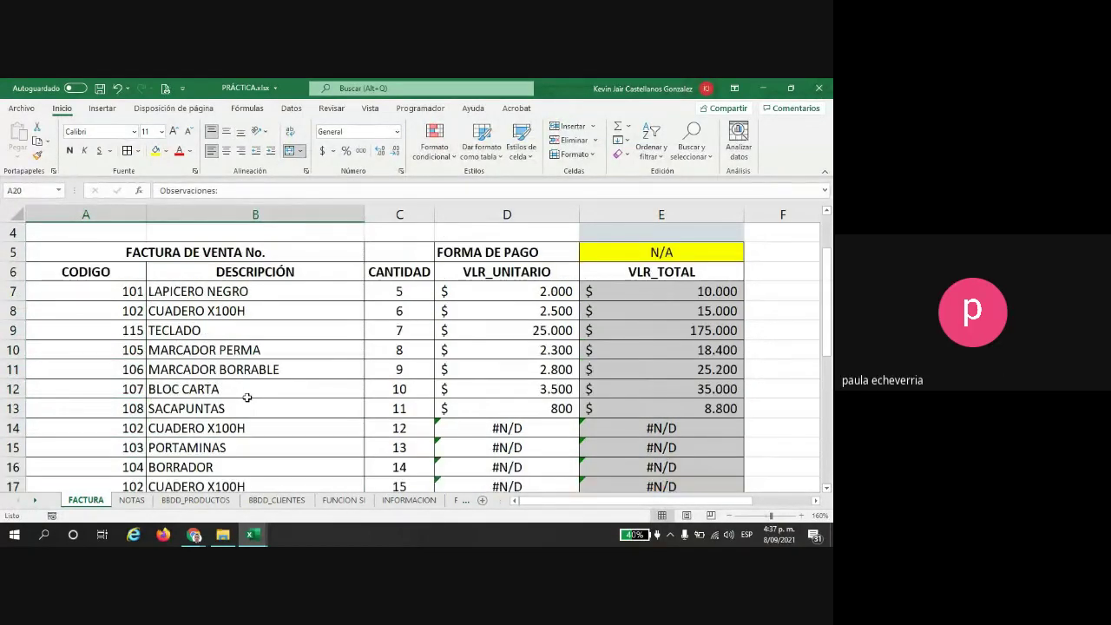
double_click(279, 292)
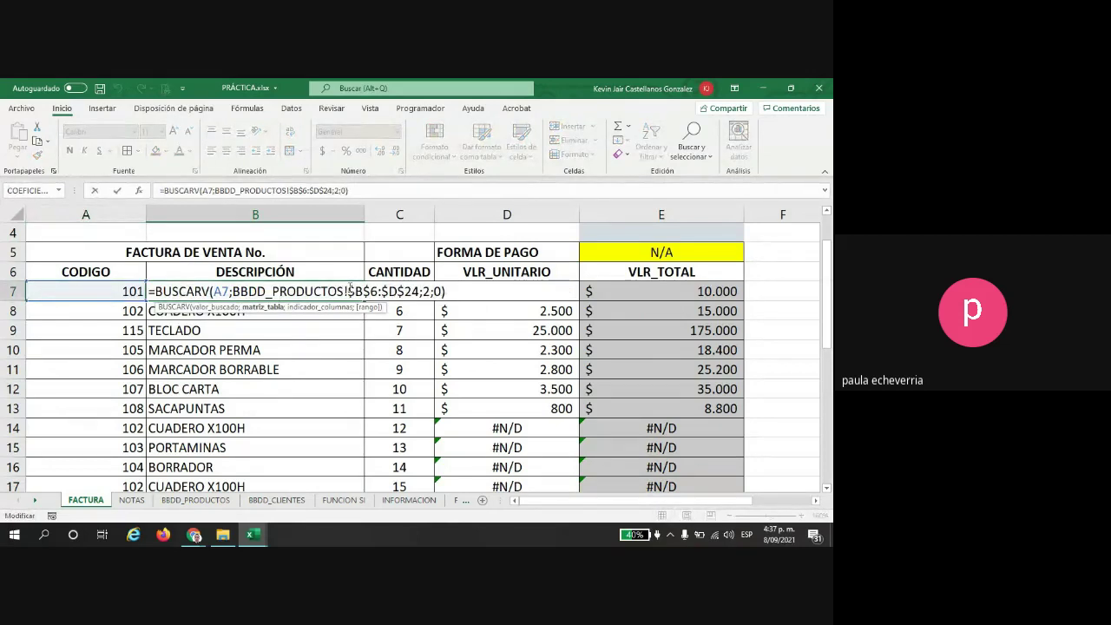
left_click_drag(348, 292, 422, 291)
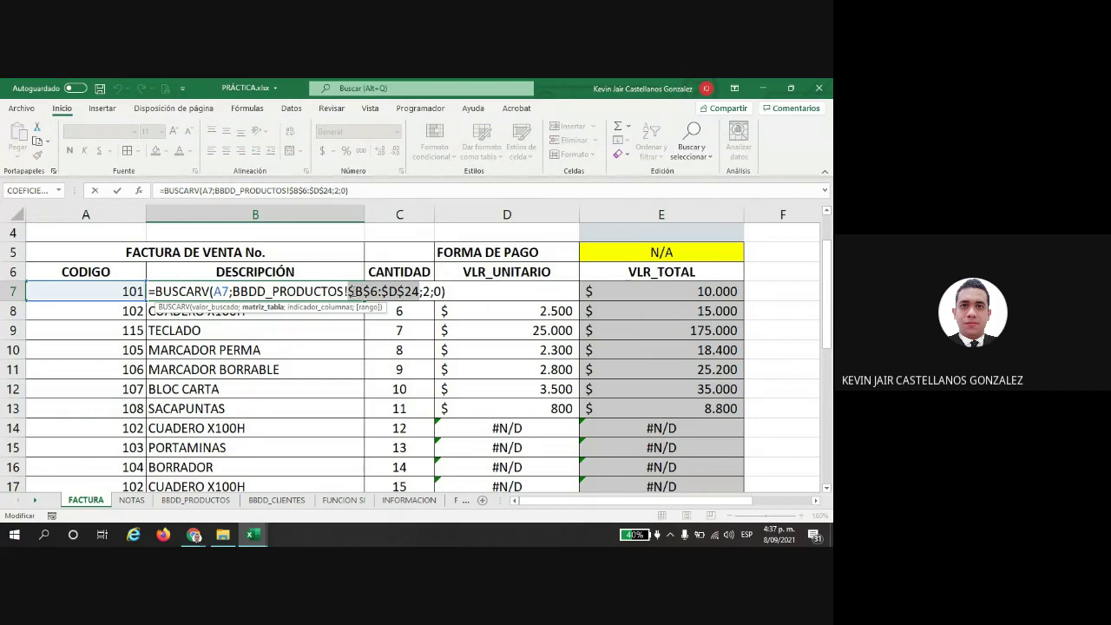
left_click_drag(348, 292, 420, 292)
left_click_drag(348, 291, 421, 290)
left_click_drag(348, 291, 420, 291)
left_click_drag(355, 291, 420, 291)
key("Return")
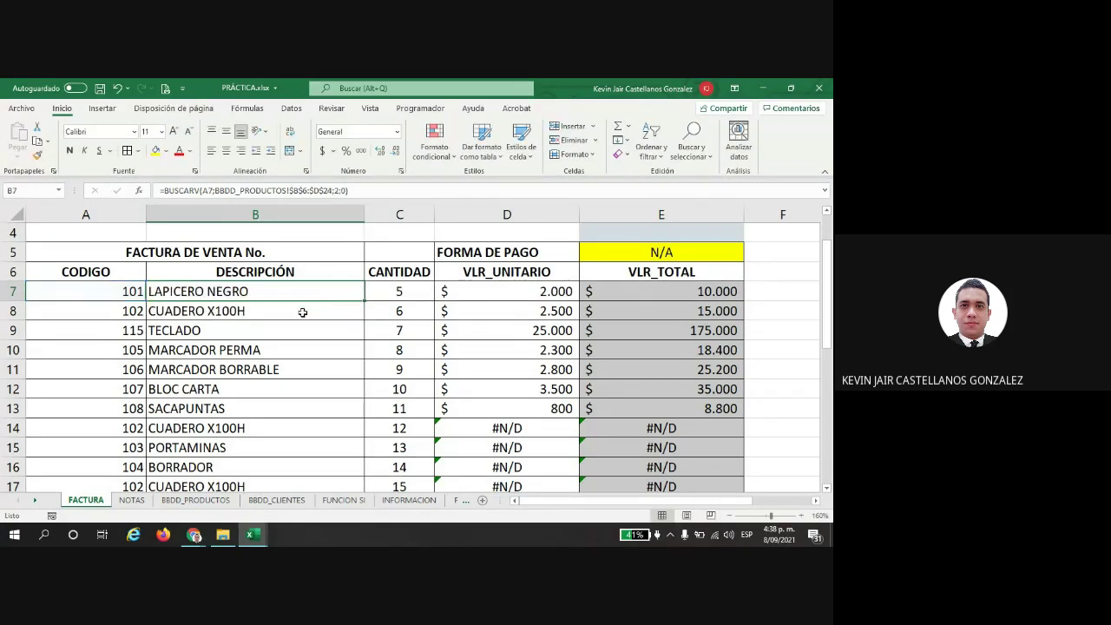
double_click(300, 310)
key("Escape")
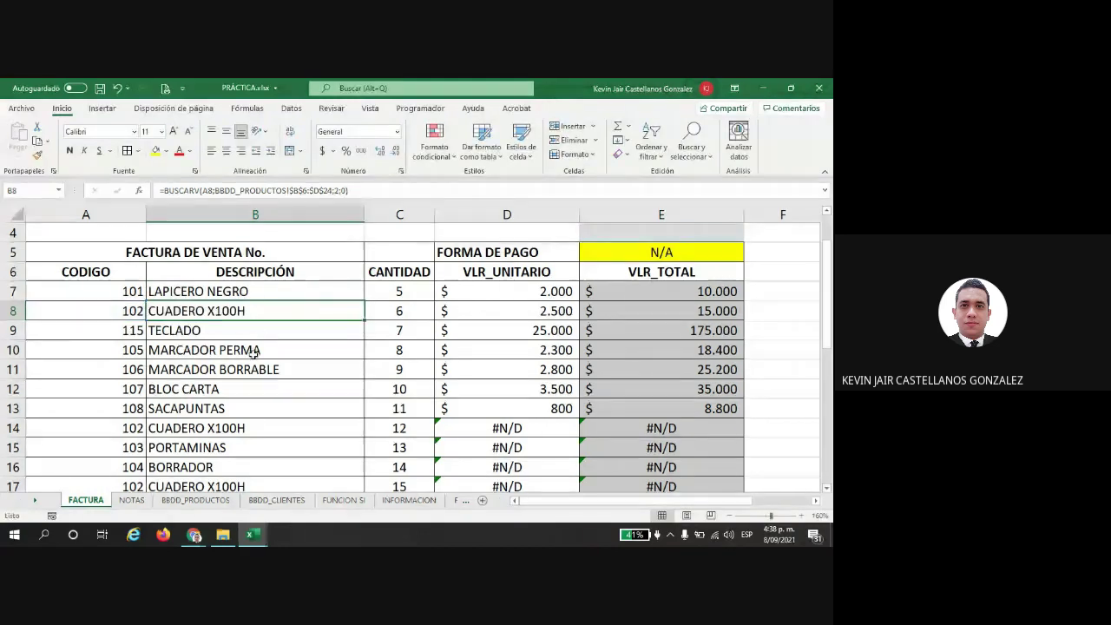
scroll(220, 369, "down", 3)
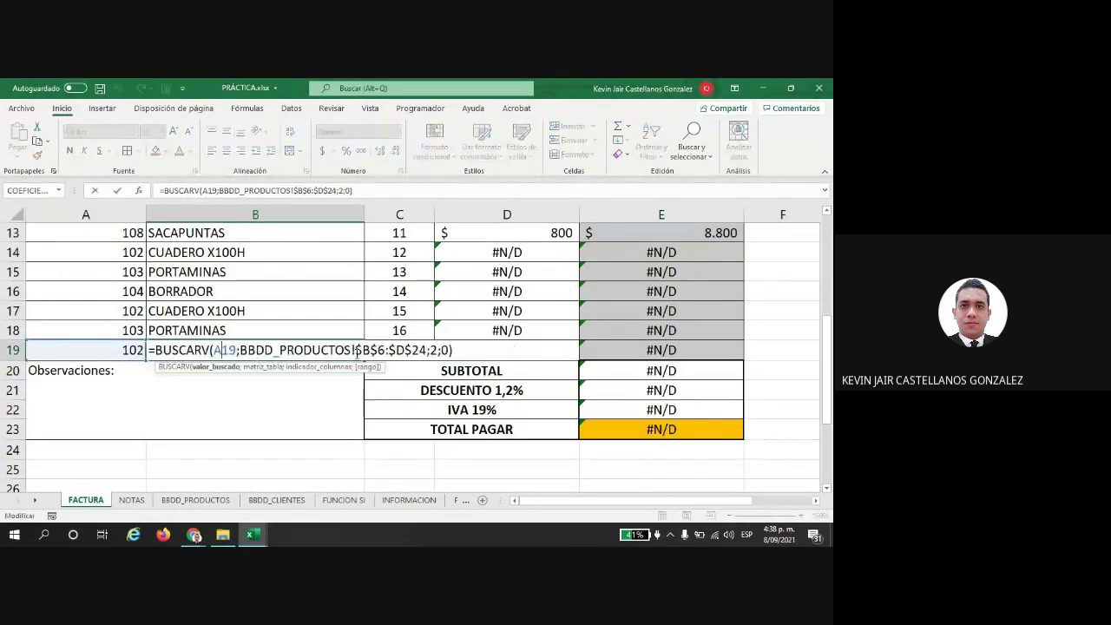
left_click_drag(354, 350, 425, 349)
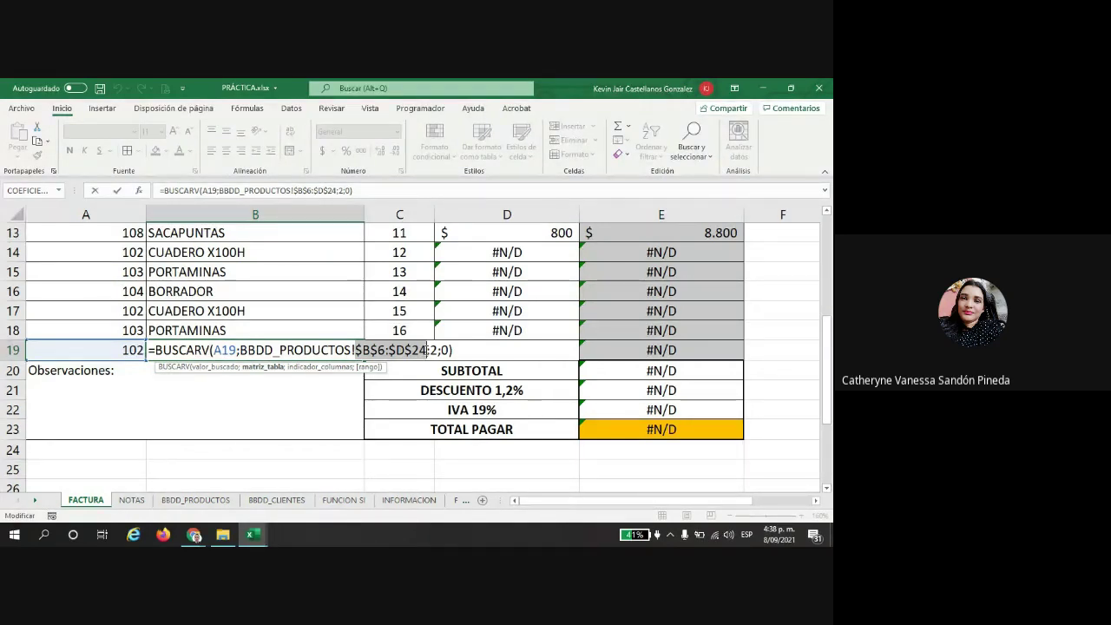
left_click(372, 348)
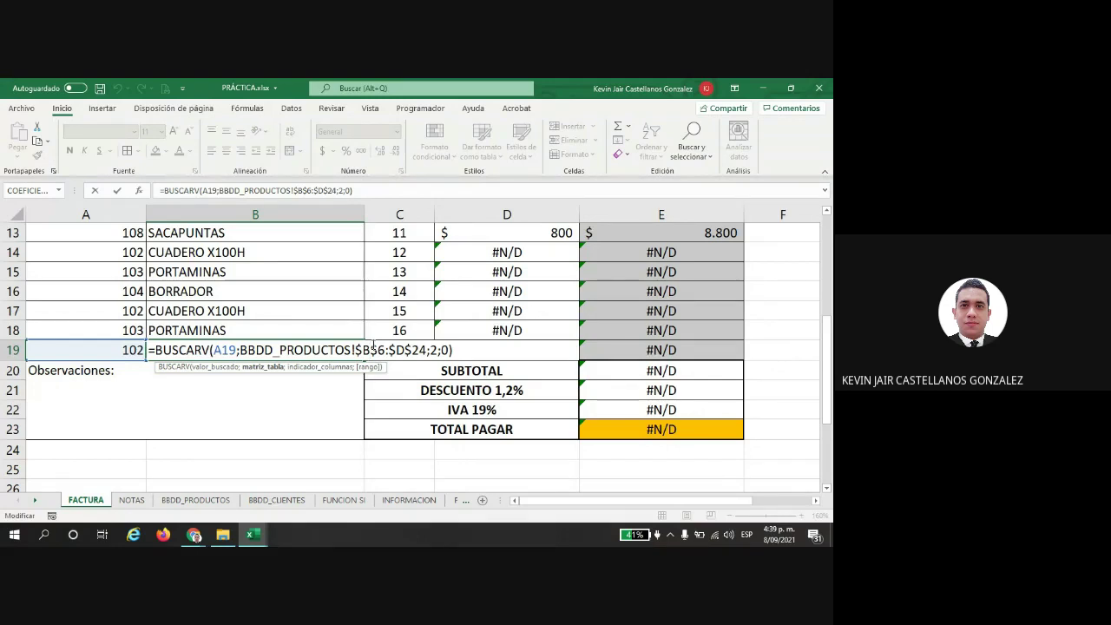
key("Return")
scroll(276, 379, "up", 2)
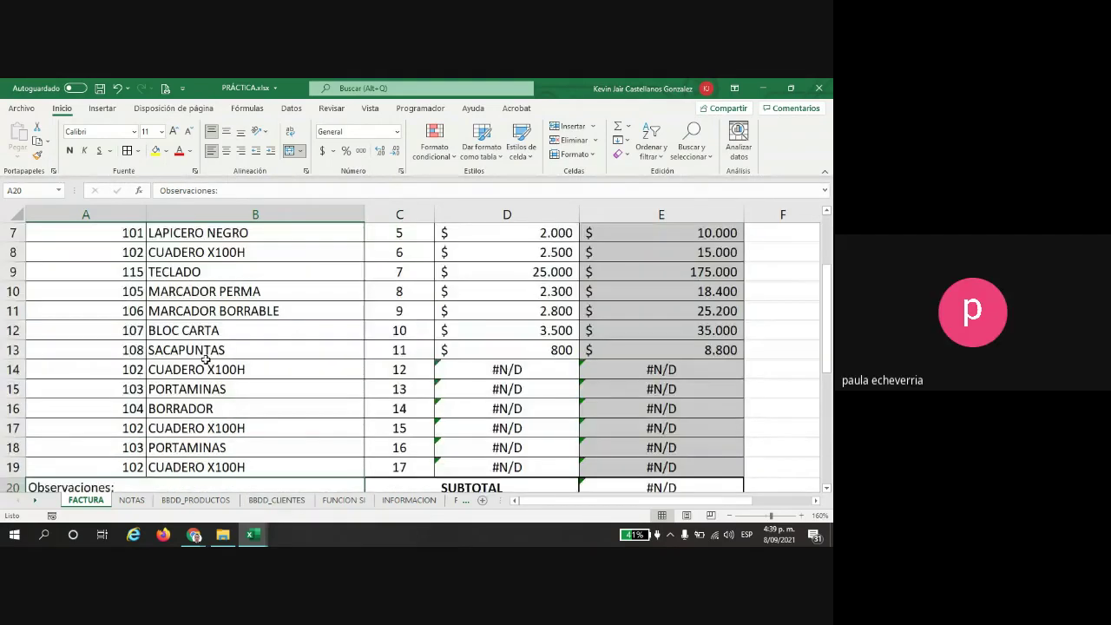
Step: Clear the codes in A7:A18, description formulas in B7:B15 and unit prices in D7:D17
scroll(205, 358, "up", 1)
left_click_drag(119, 293, 118, 396)
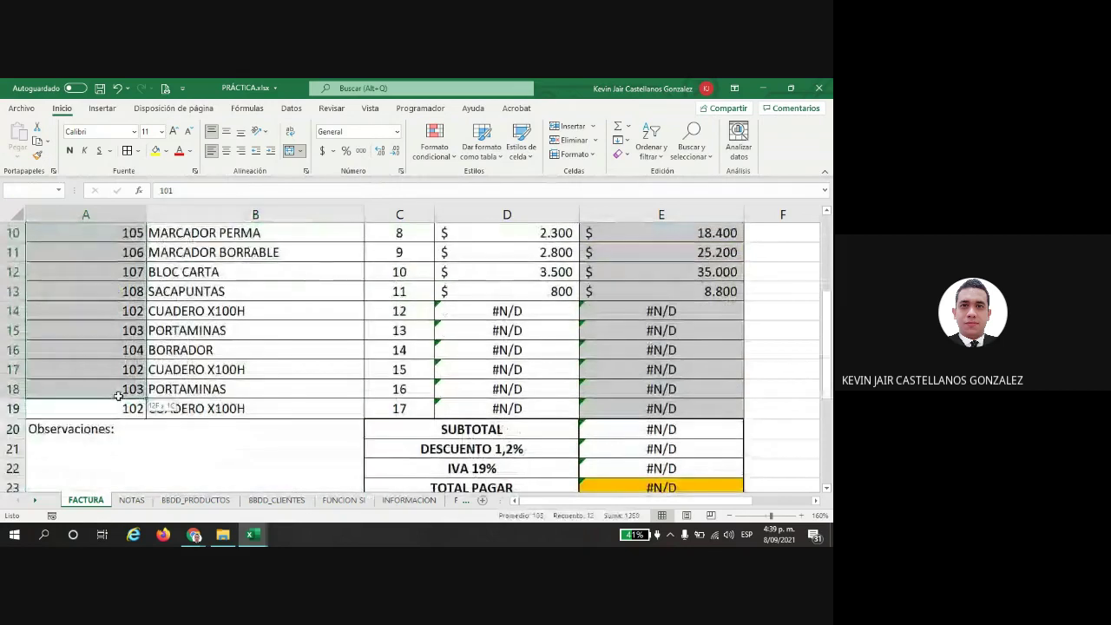
key("Delete")
scroll(173, 396, "up", 3)
left_click_drag(228, 342, 274, 544)
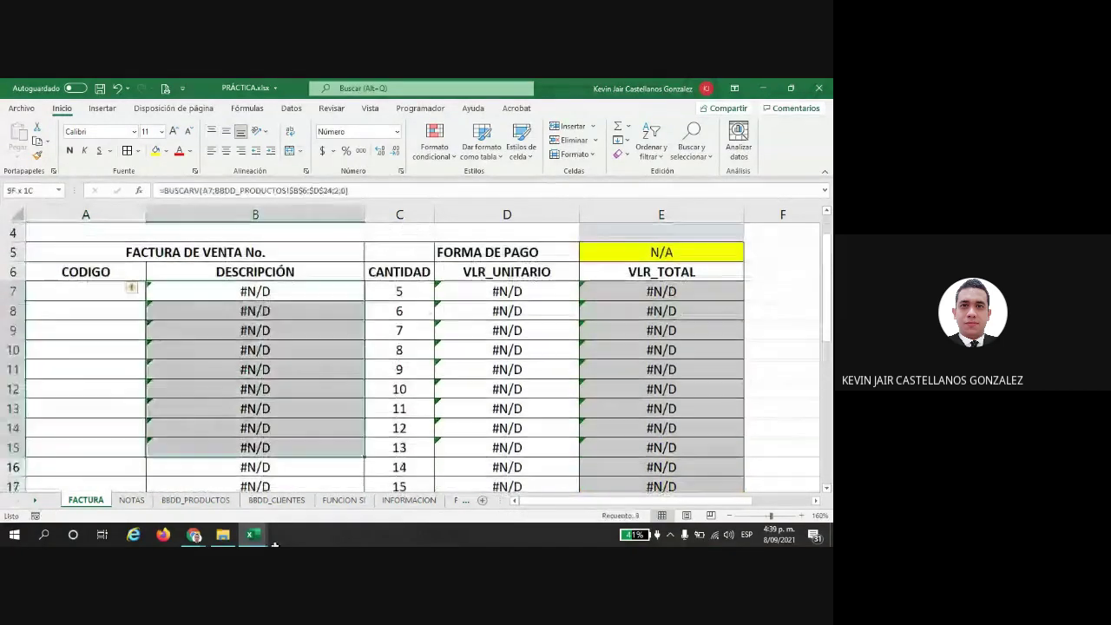
scroll(521, 348, "down", 2)
key("Delete")
scroll(539, 331, "up", 3)
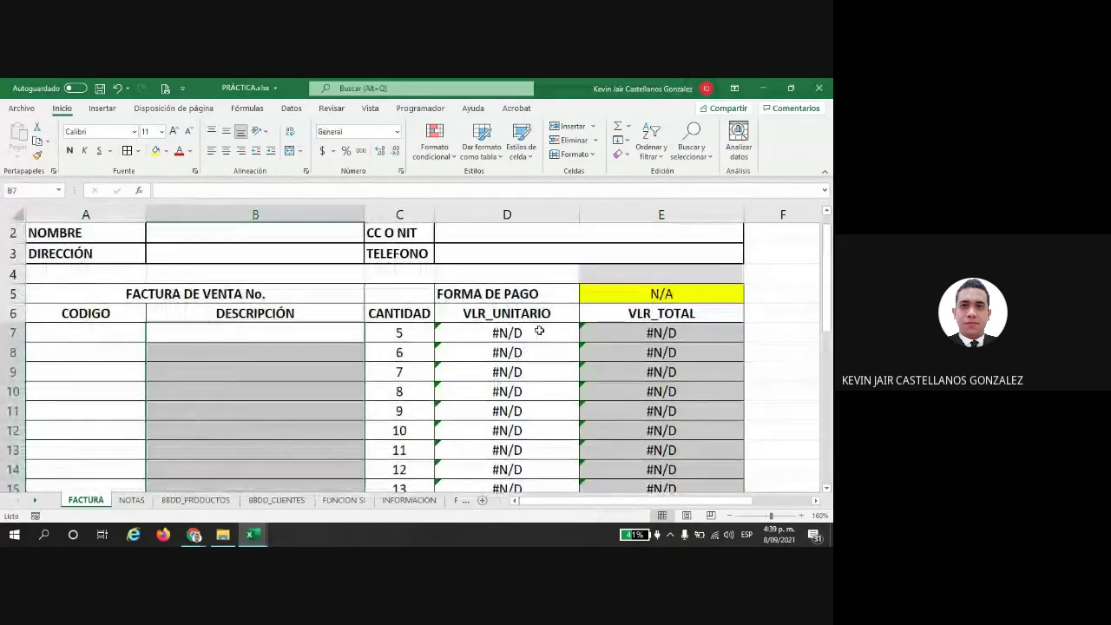
left_click_drag(539, 331, 520, 468)
key("Delete")
Step: Go to the BBDD_PRODUCTOS sheet with the product list
scroll(322, 382, "up", 3)
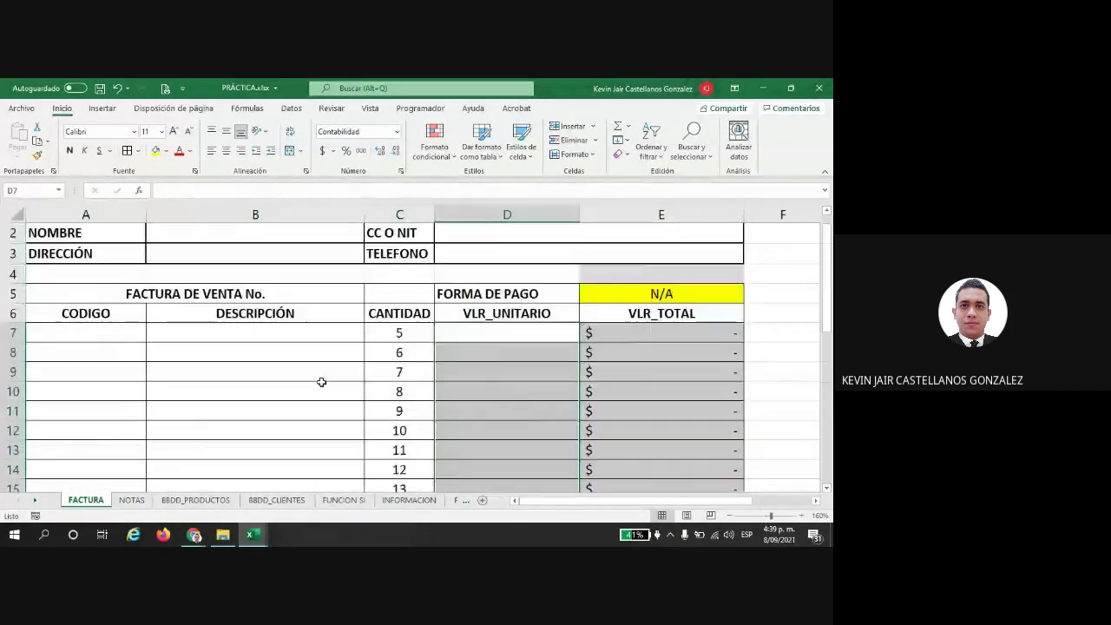
left_click(154, 331)
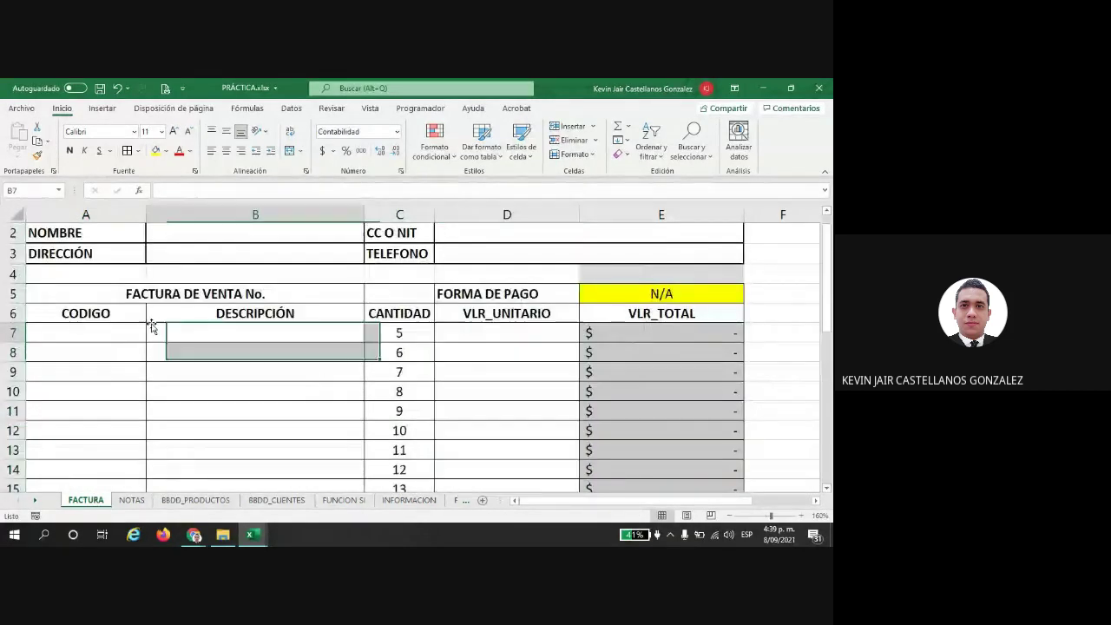
left_click(230, 502)
left_click(407, 376)
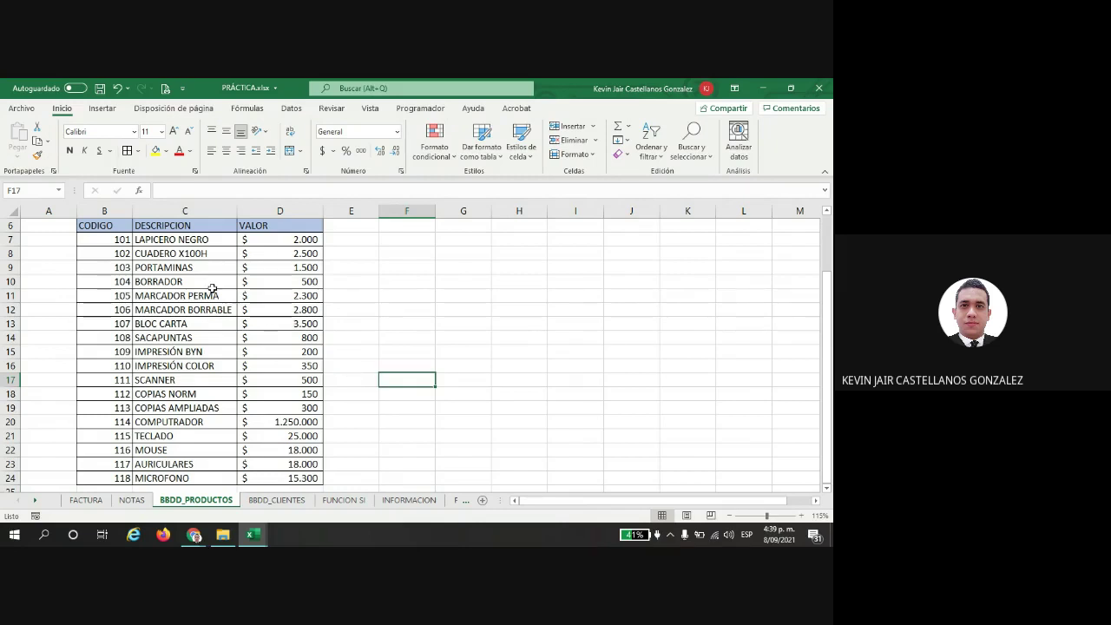
Step: Format the product list $B$6:$D$24 as a table with the light yellow style
left_click(119, 239)
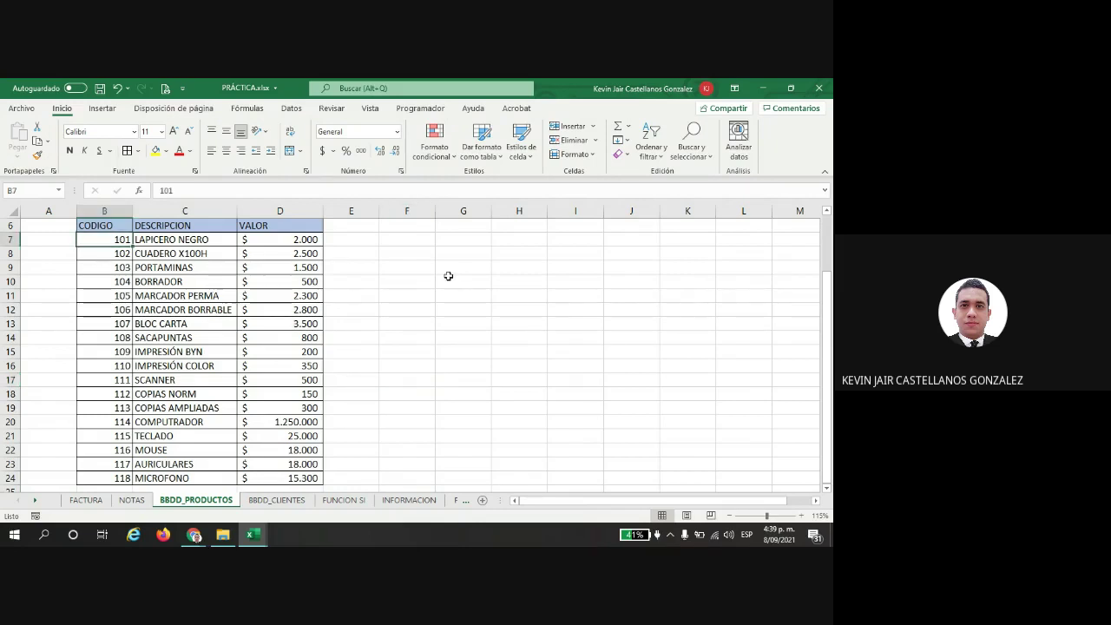
left_click(492, 163)
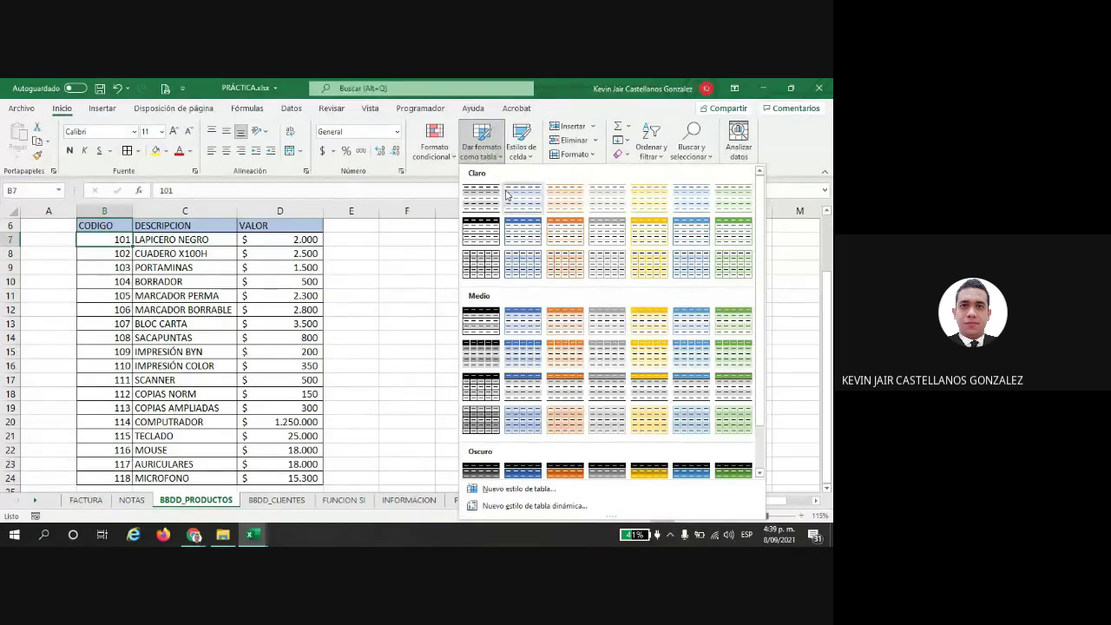
left_click(646, 233)
scroll(58, 438, "down", 1)
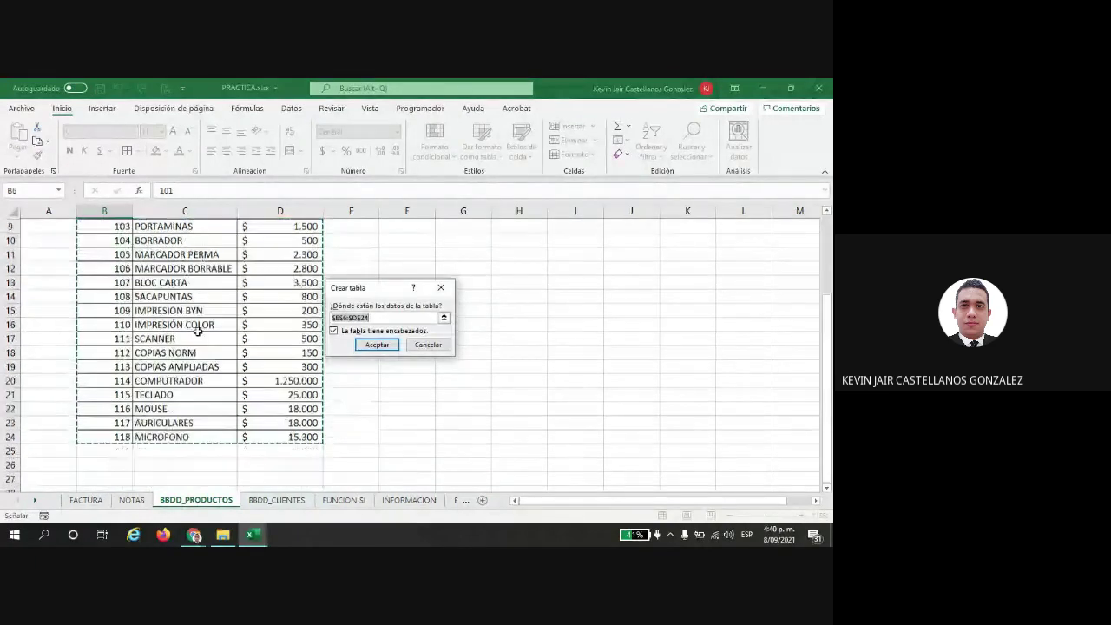
scroll(58, 438, "up", 2)
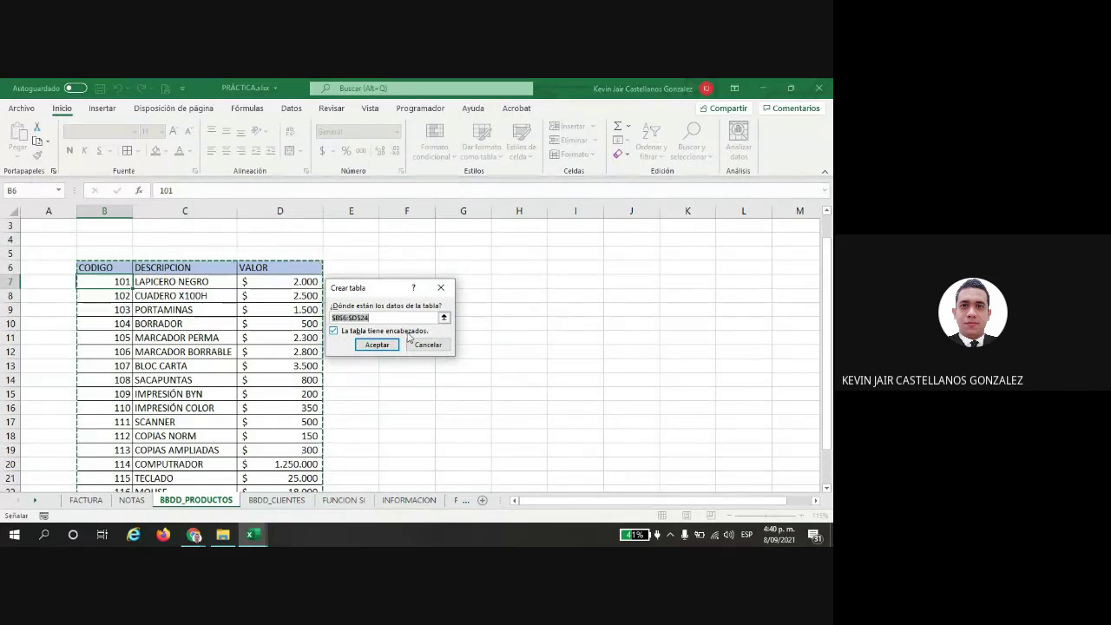
left_click(375, 344)
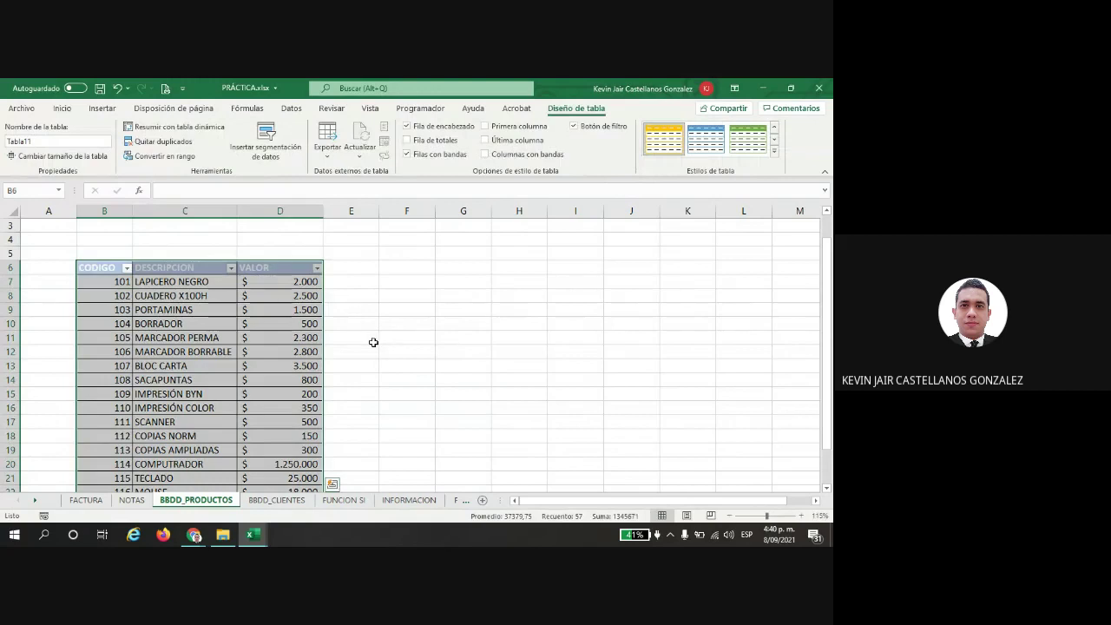
left_click(172, 298)
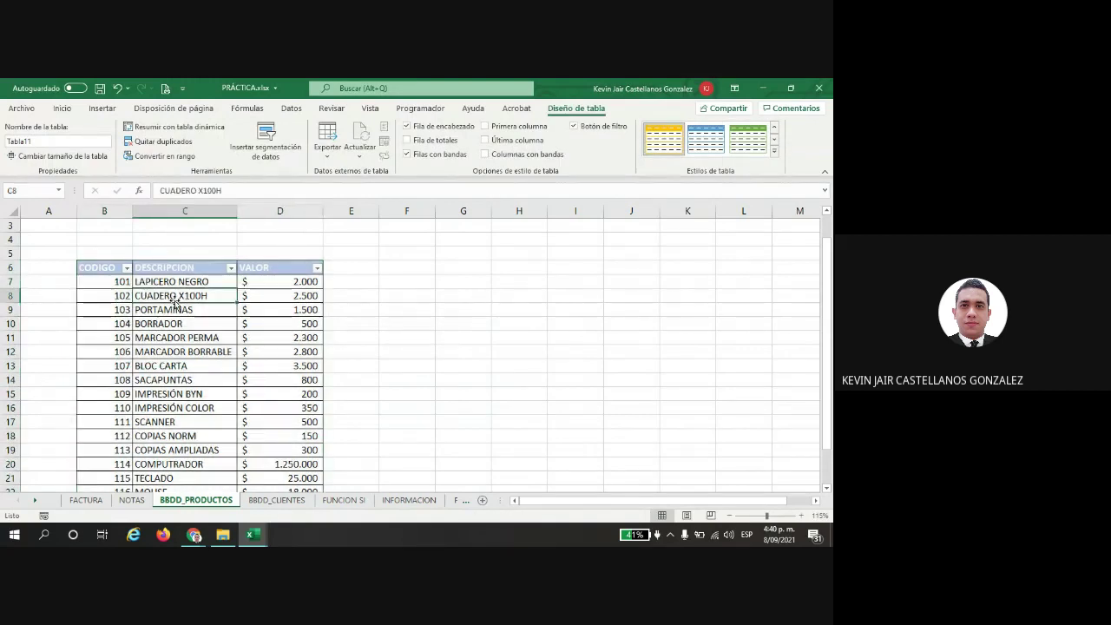
Step: Name the product table PRODUCTOS and return to the FACTURA sheet
left_click(112, 312)
left_click(264, 355)
left_click(279, 320)
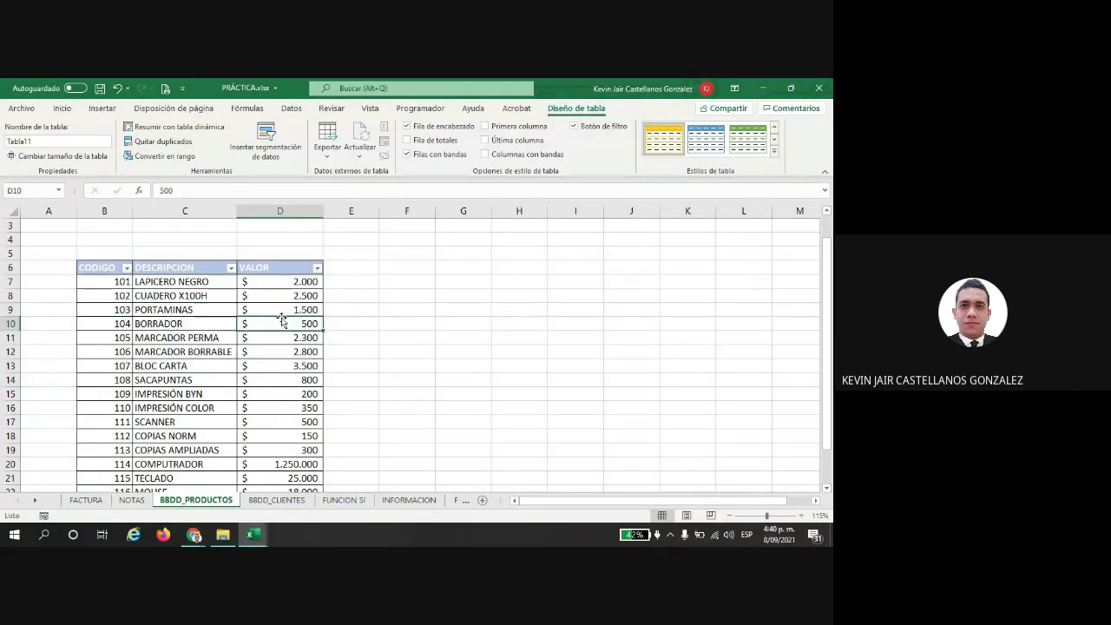
left_click(51, 139)
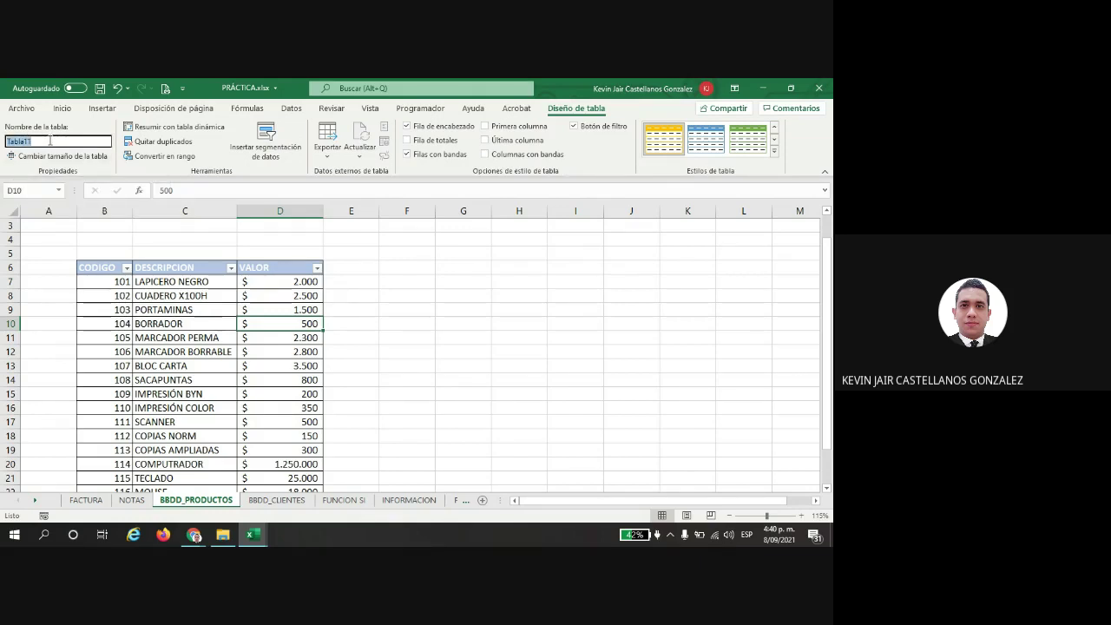
type("PRODUCTOS")
key("Return")
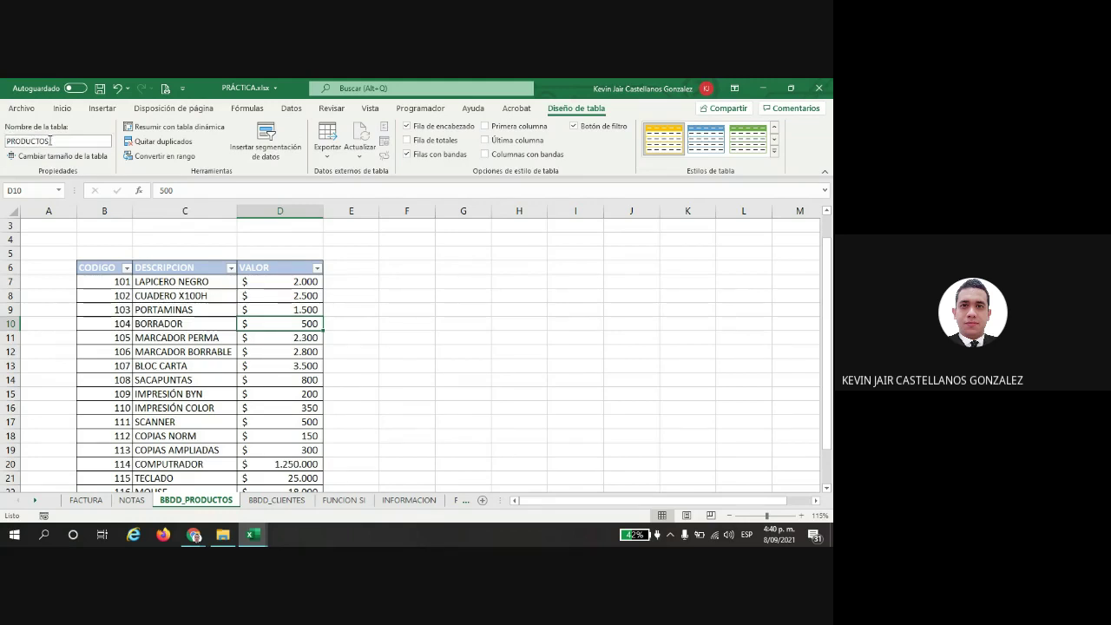
left_click(178, 295)
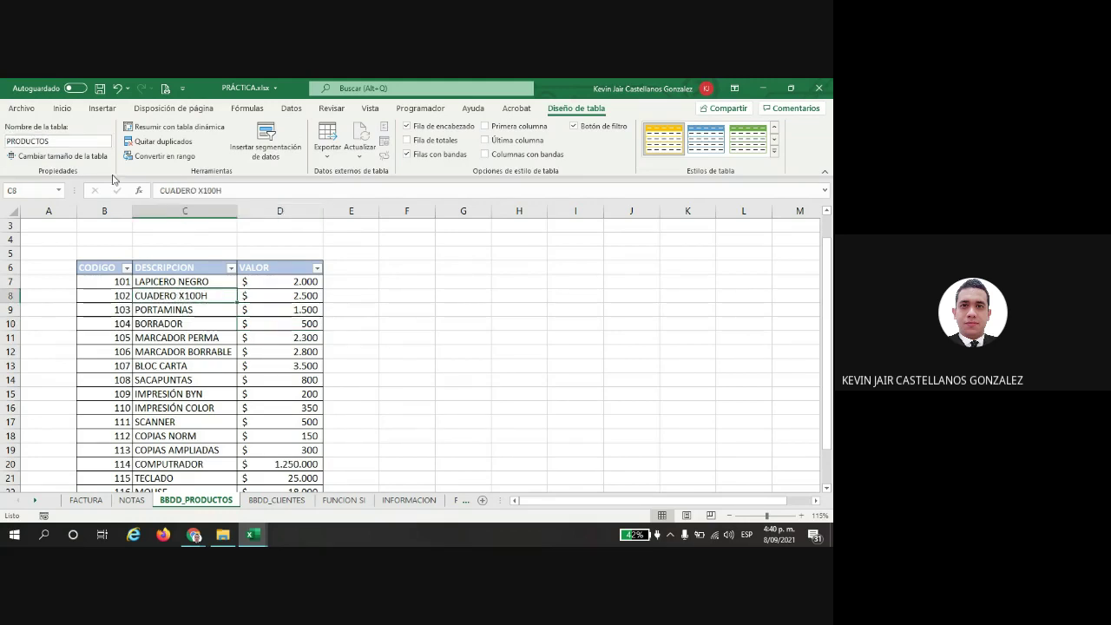
left_click(29, 142)
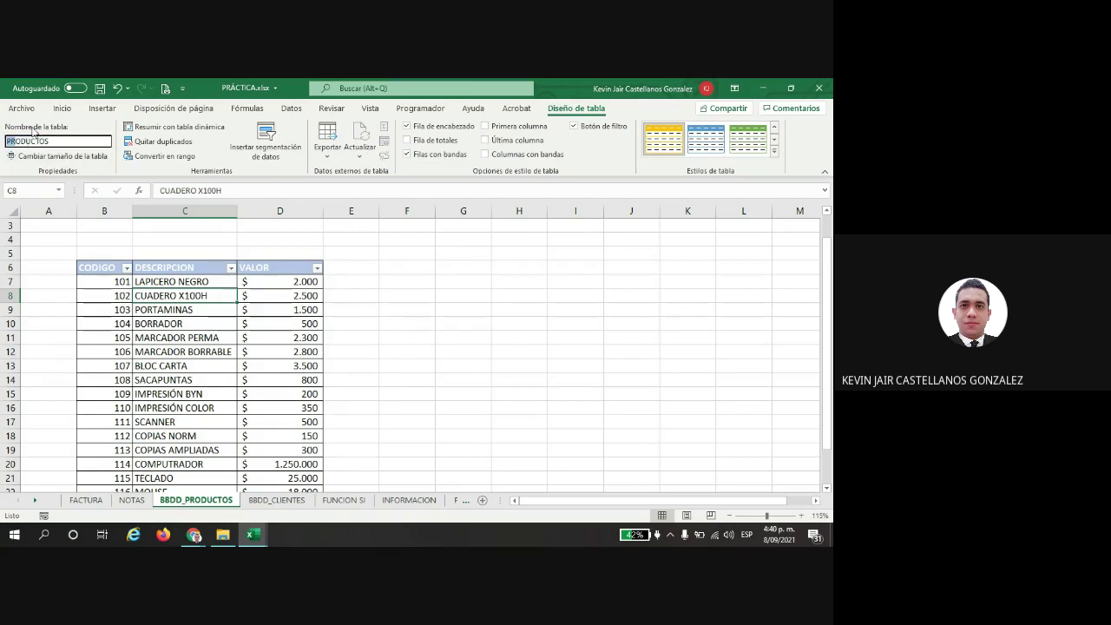
left_click(86, 500)
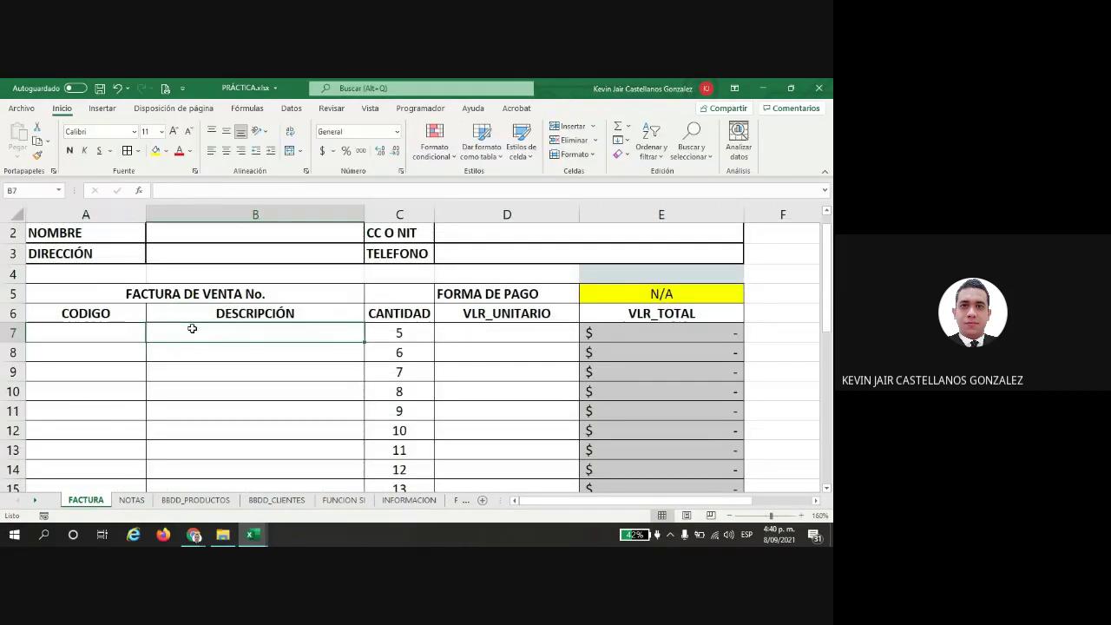
Step: Enter =BUSCARV(A7;PRODUCTOS;2;0) in B7, referencing the named PRODUCTOS table
type("=BU")
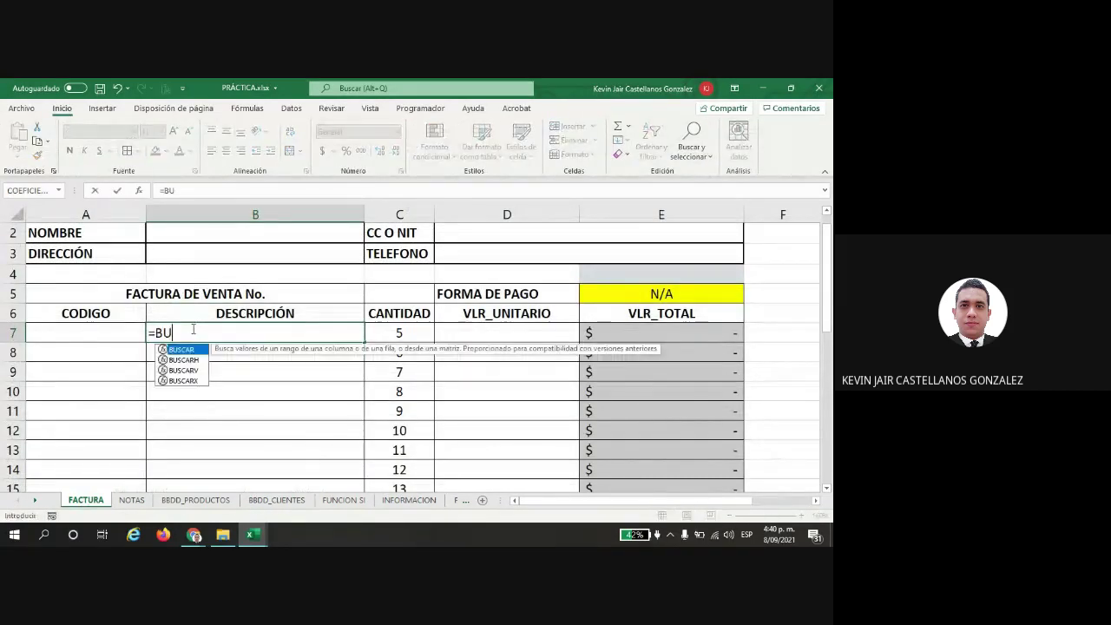
type("SCAR")
double_click(184, 370)
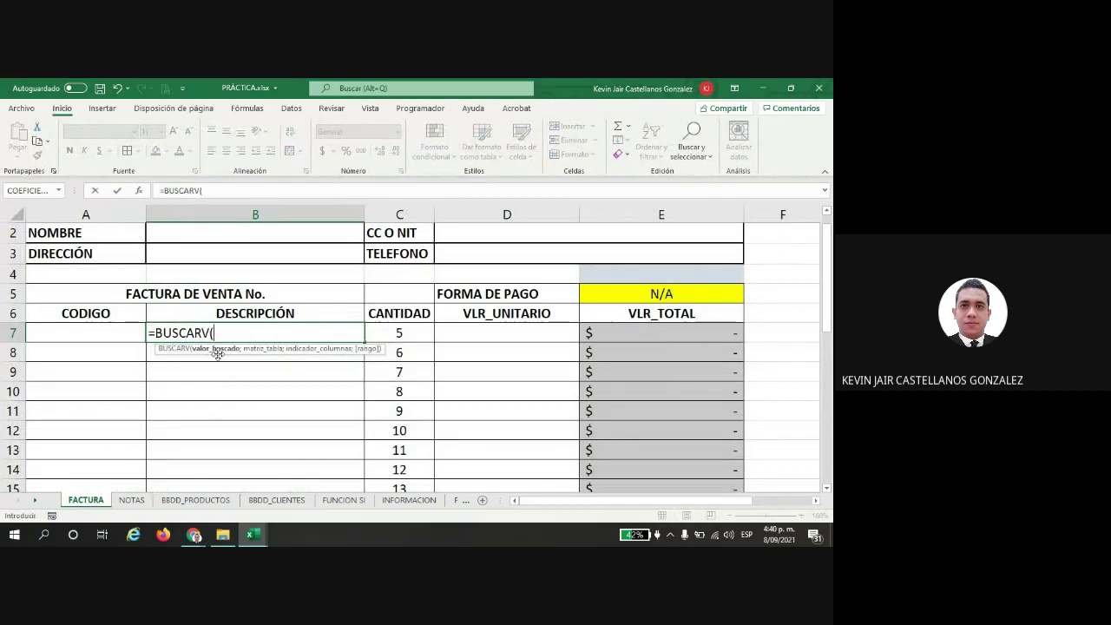
left_click(87, 333)
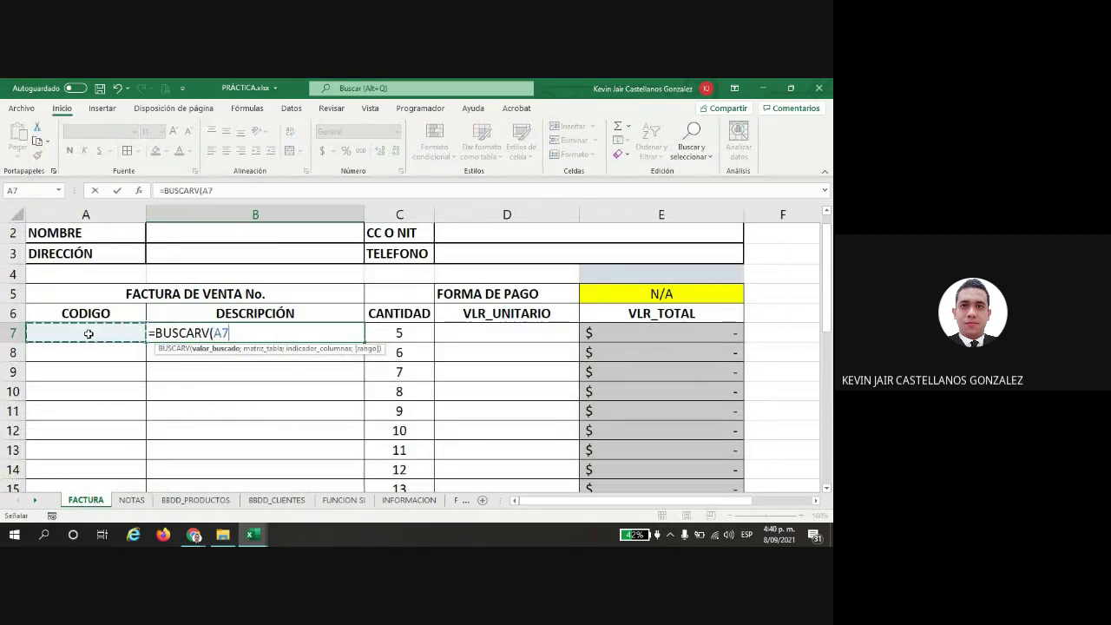
type(";")
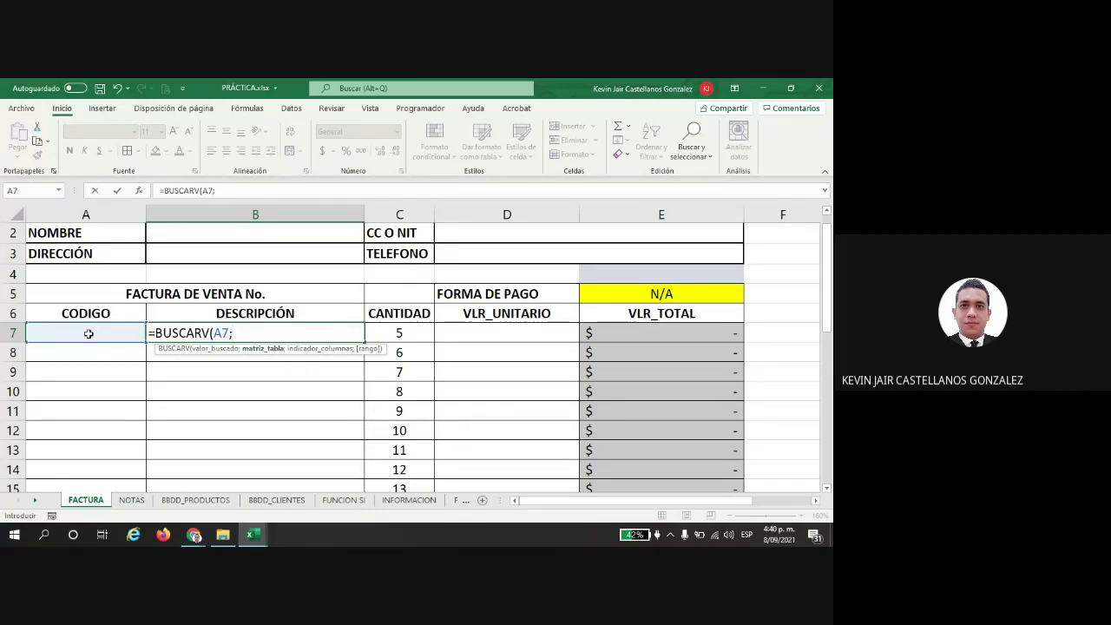
type("PROD")
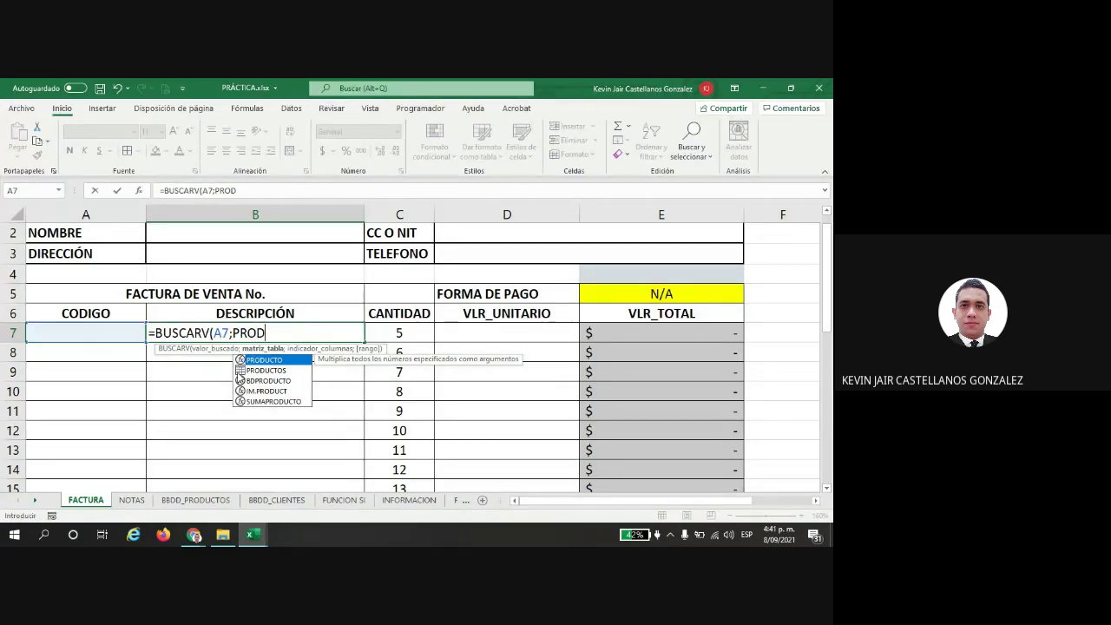
left_click(246, 371)
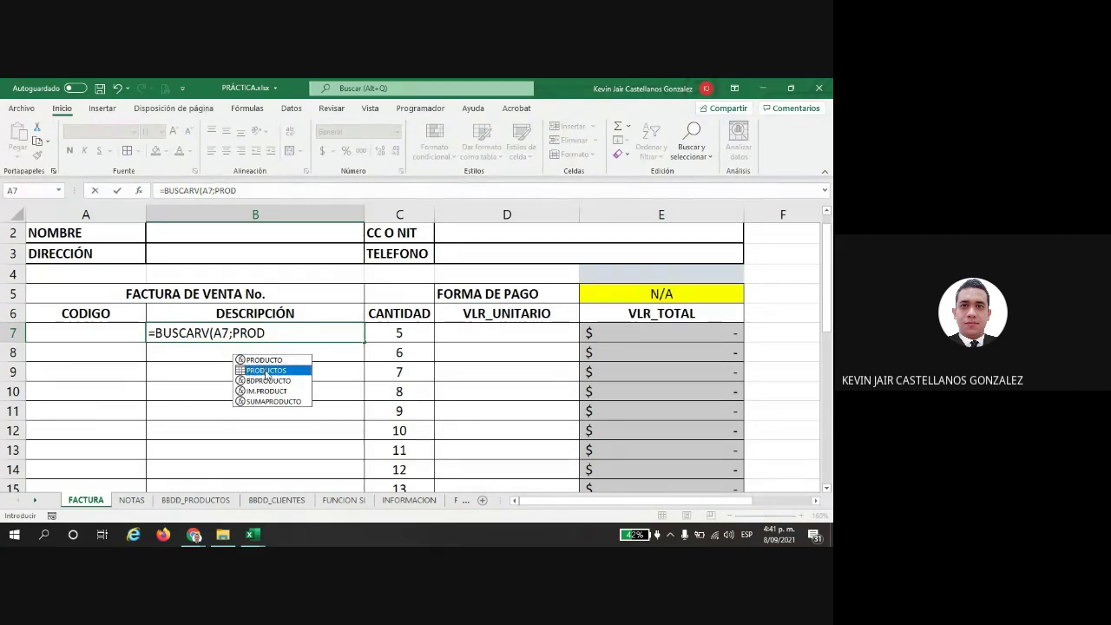
double_click(266, 371)
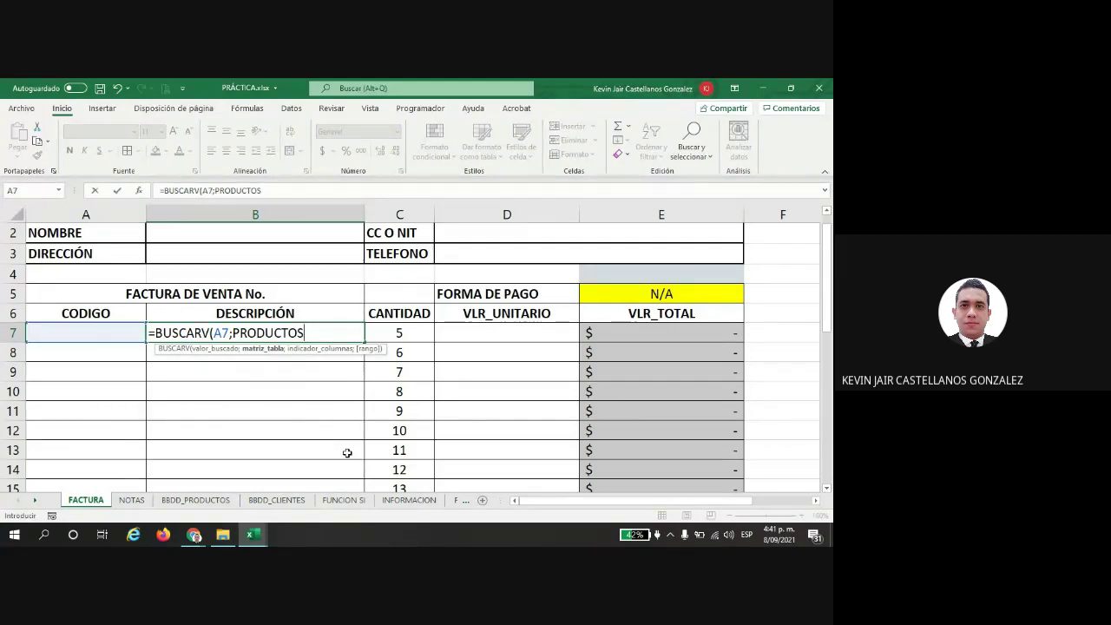
type(";2")
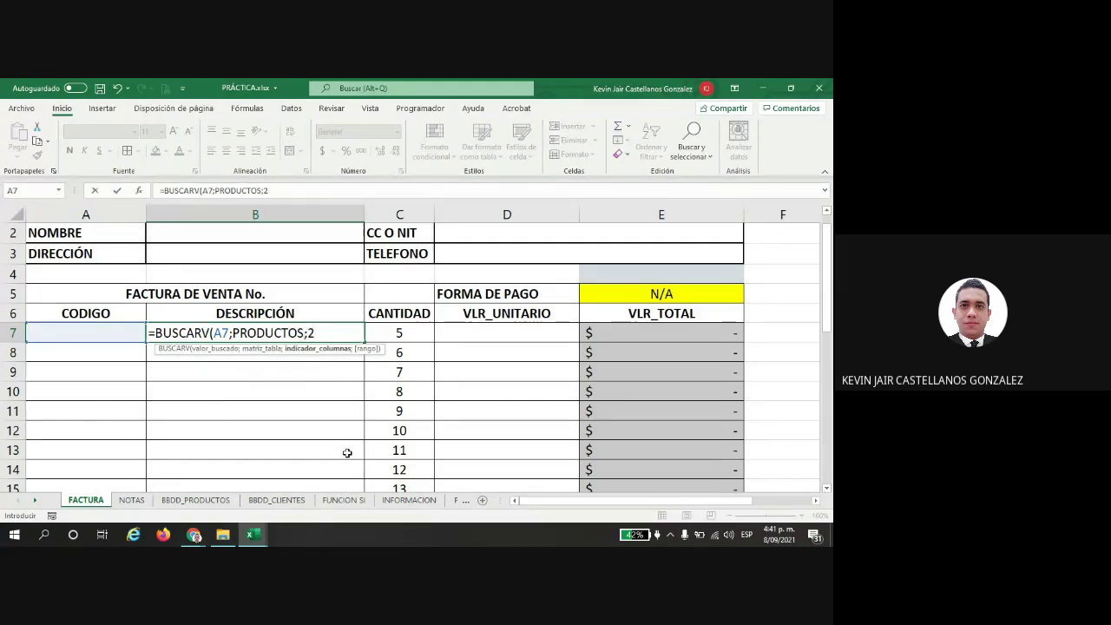
type(";0)")
key("Return")
left_click(115, 333)
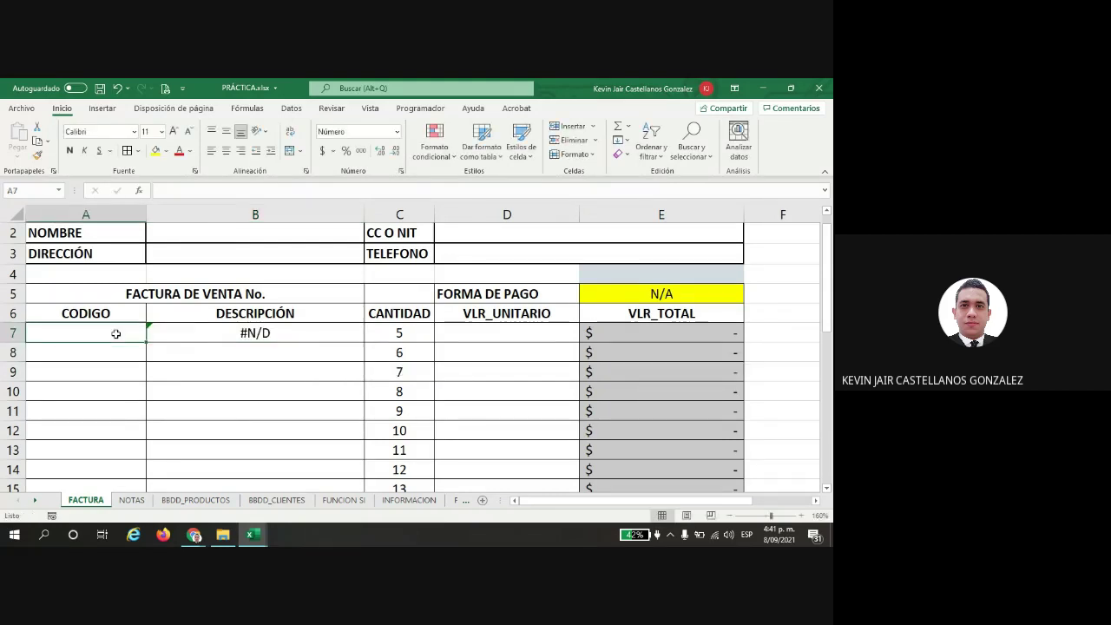
Step: Test codes 101 through 108 in A7, ending with 108 returning SACAPUNTAS in B7
type("101")
key("Return")
left_click(115, 333)
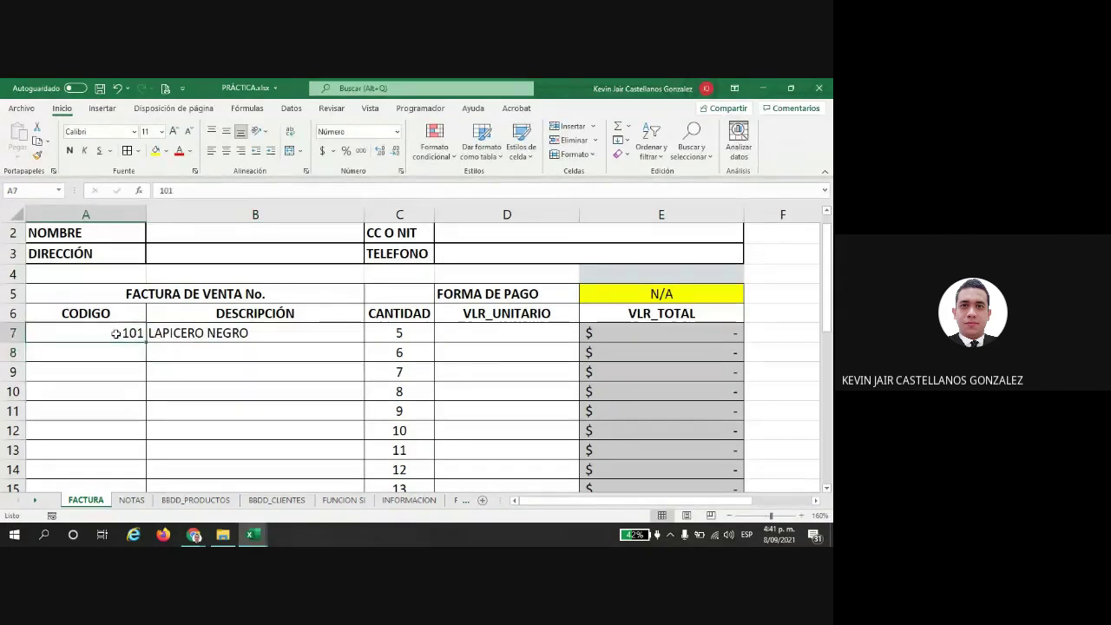
type("102")
key("Return")
left_click(121, 333)
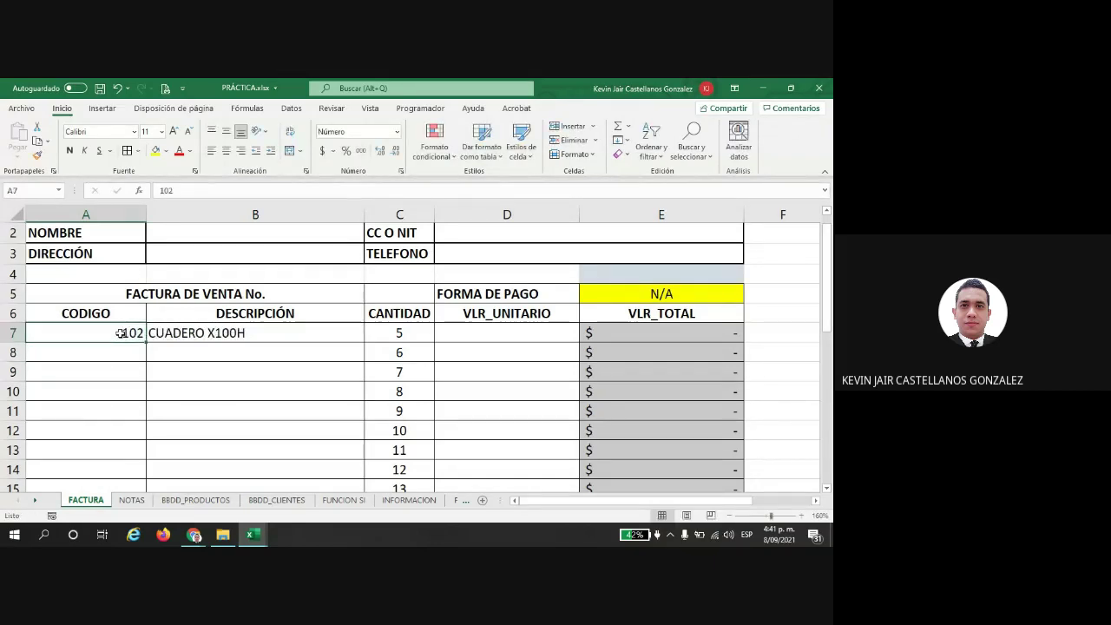
type("103")
key("Return")
left_click(122, 334)
type("10")
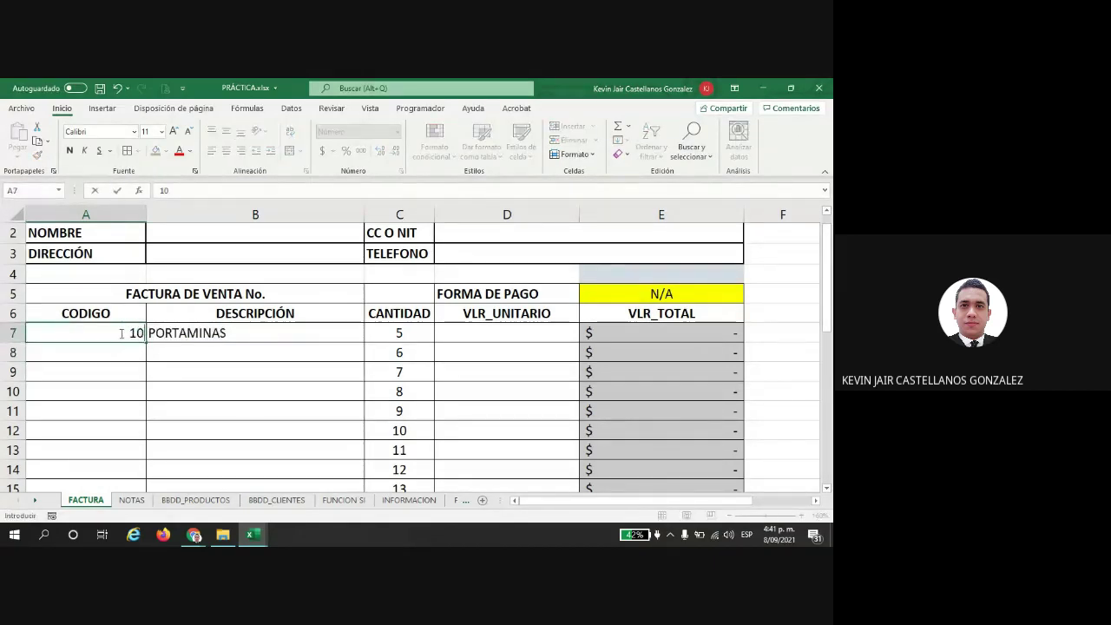
type("4")
key("Return")
left_click(121, 333)
type("105")
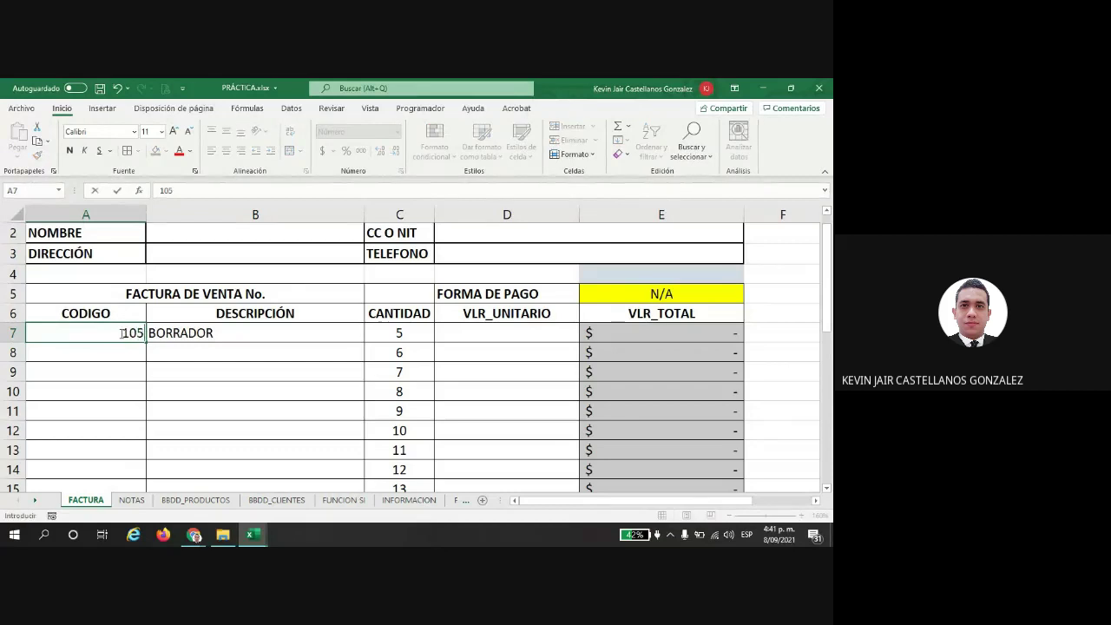
key("Return")
left_click(121, 333)
type("106")
key("Return")
left_click(122, 333)
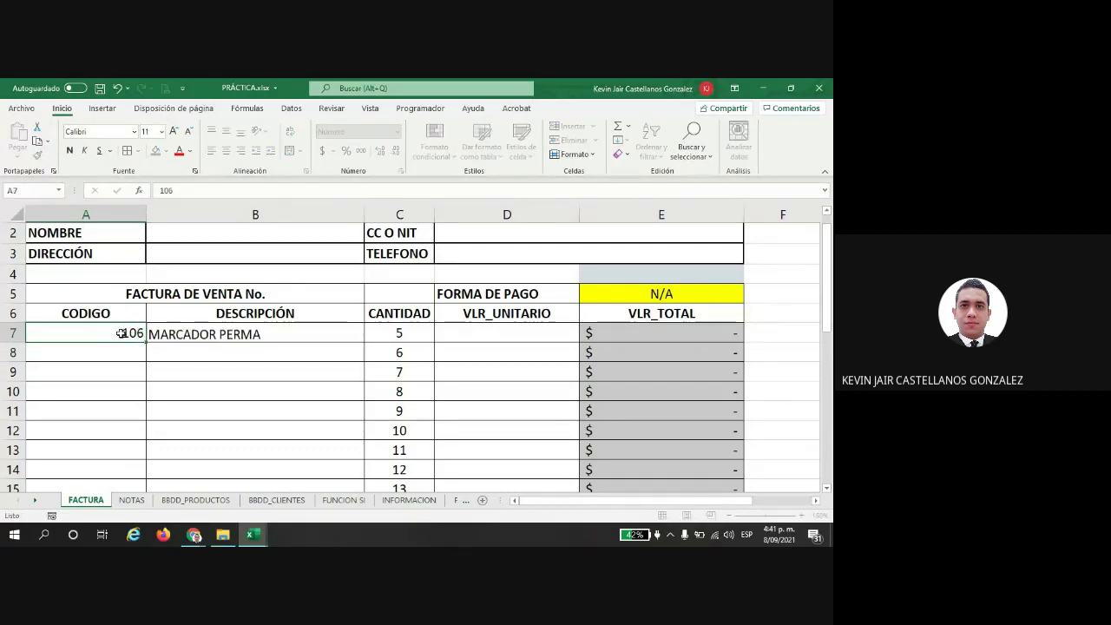
type("107")
key("Return")
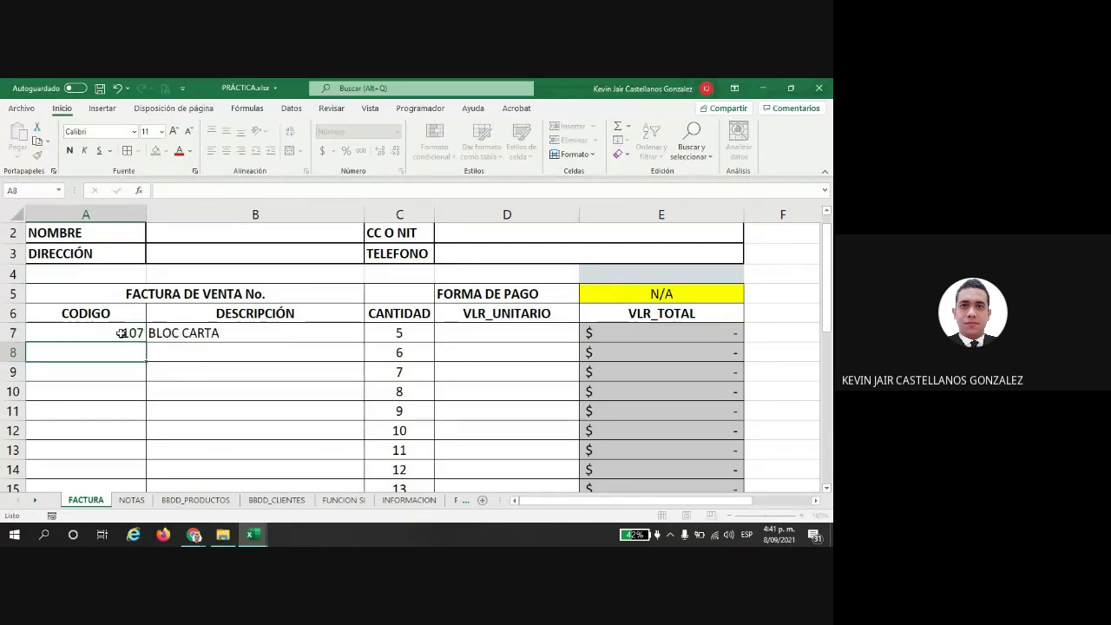
left_click(121, 334)
type("108")
key("Return")
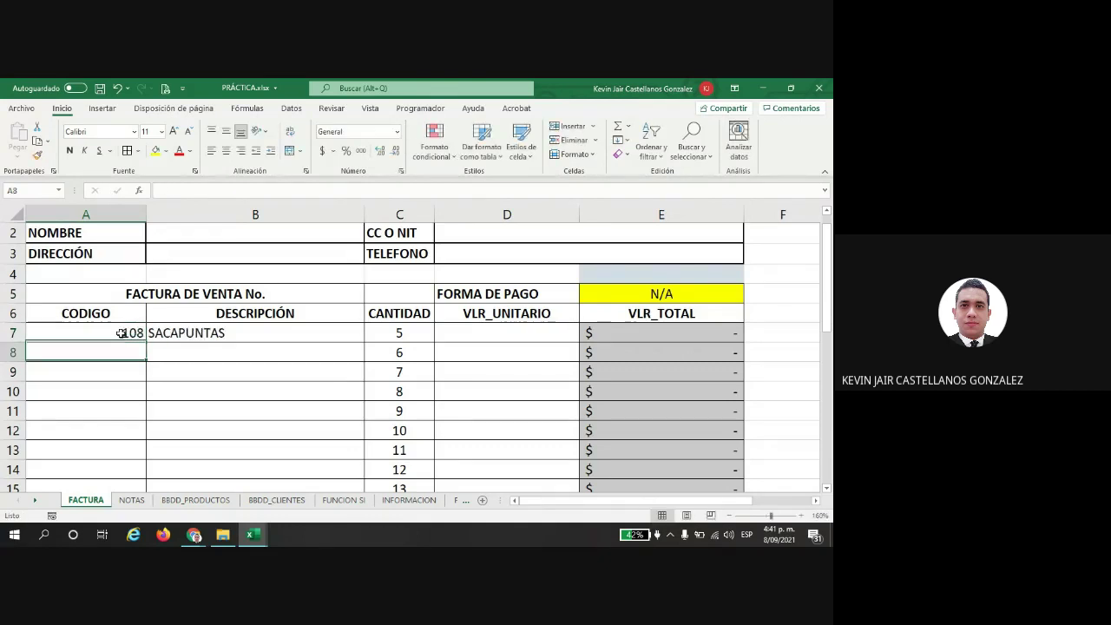
left_click(196, 328)
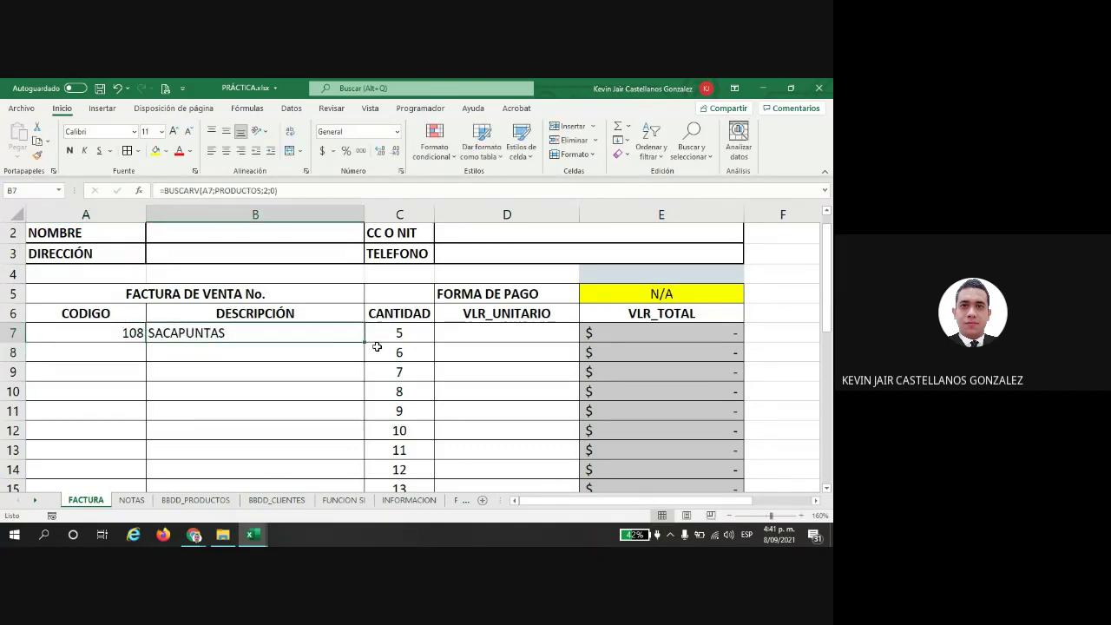
Step: Copy B7's PRODUCTOS lookup down through B19 and enter code 102 in A19
left_click_drag(362, 342, 307, 443)
scroll(329, 440, "up", 2)
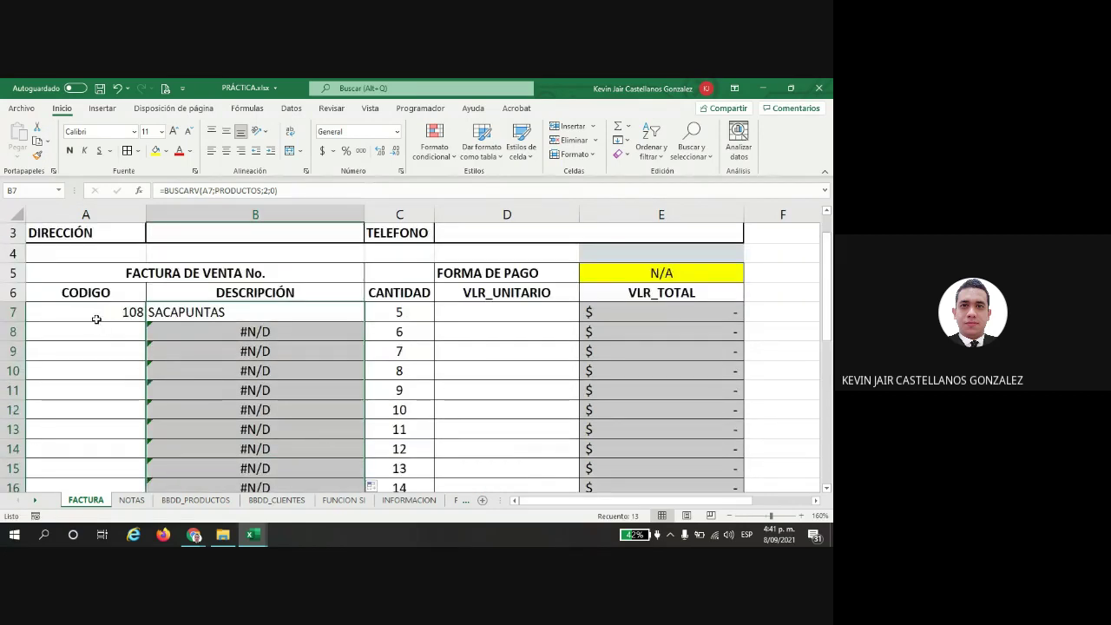
left_click(114, 372)
scroll(125, 380, "down", 3)
left_click(121, 369)
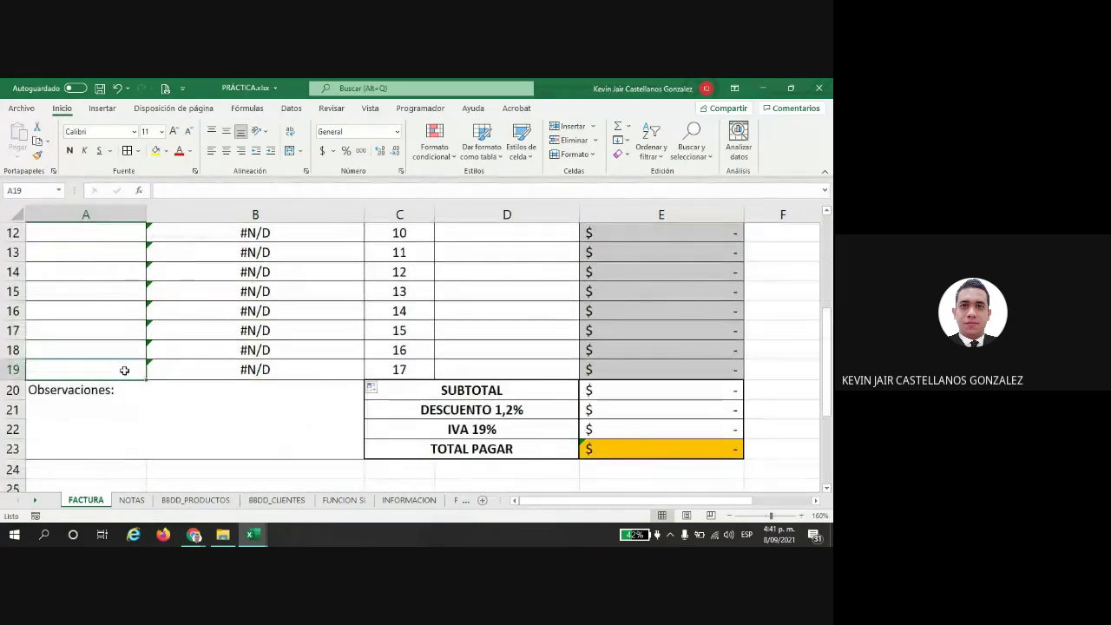
type("102")
key("Return")
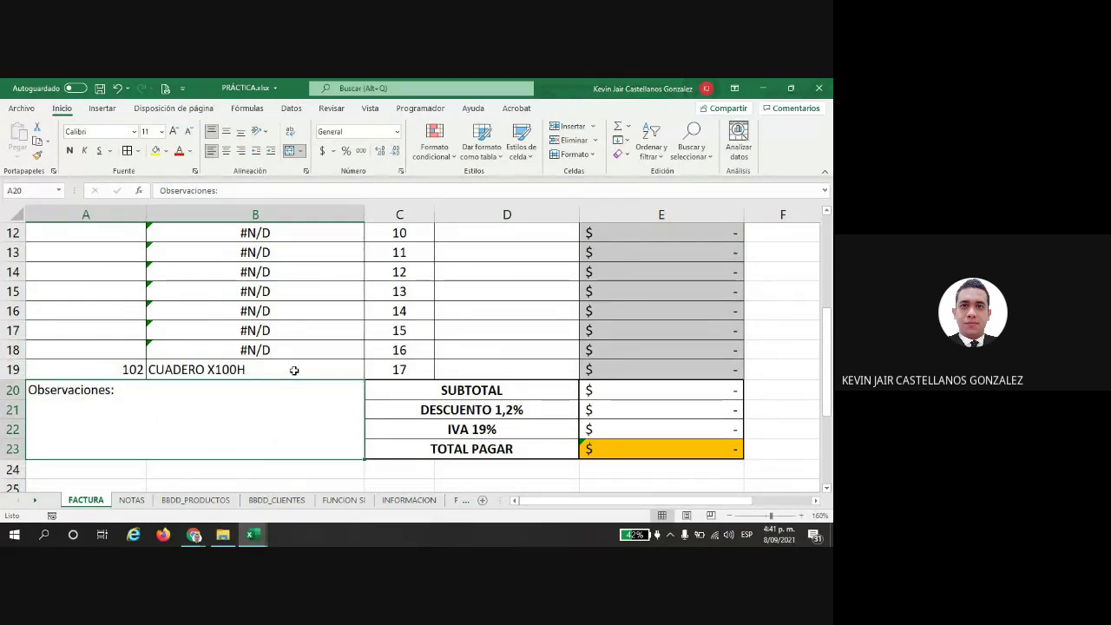
left_click(216, 369)
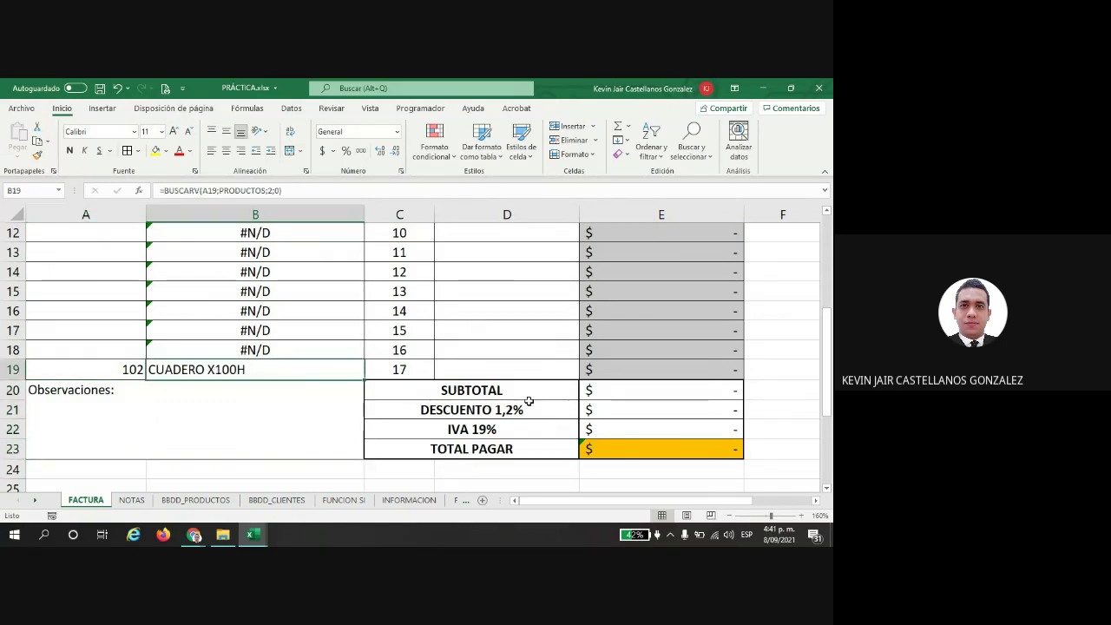
Step: Enter codes 103, 105, 102, 106 and 108 in A18 up to A14
left_click(126, 352)
type("103")
key("Up")
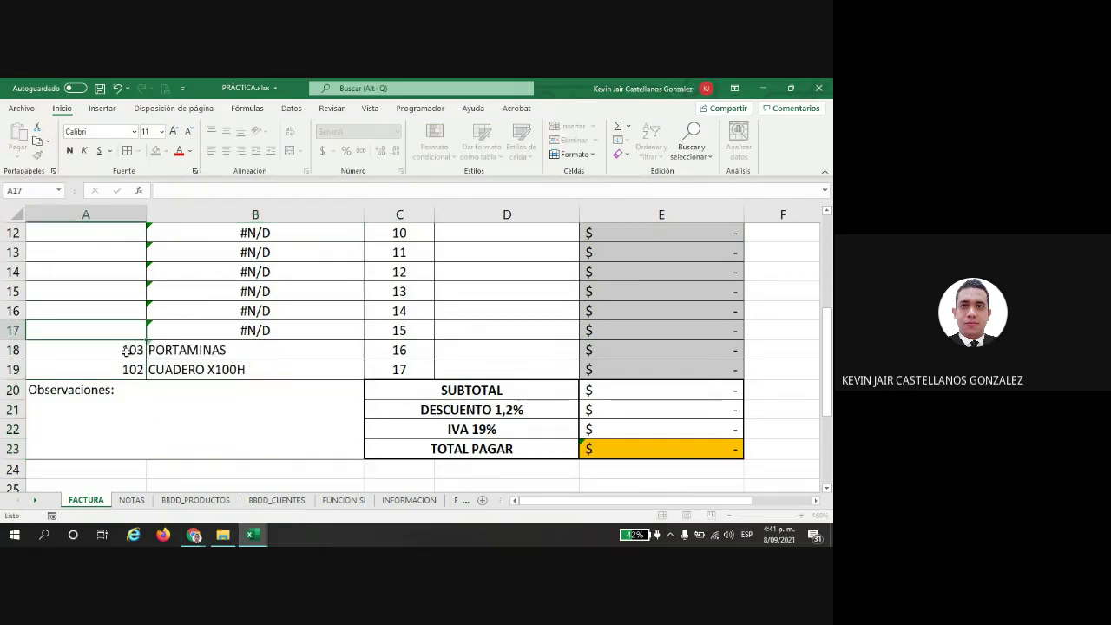
type("105")
key("Up")
type("102")
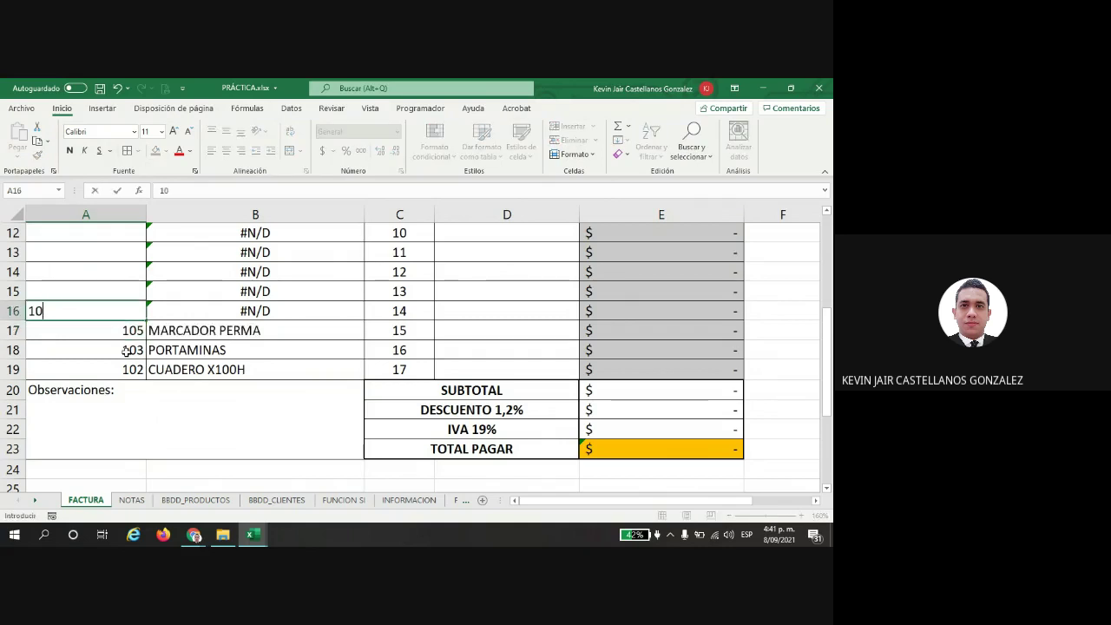
key("Up")
type("106")
key("Up")
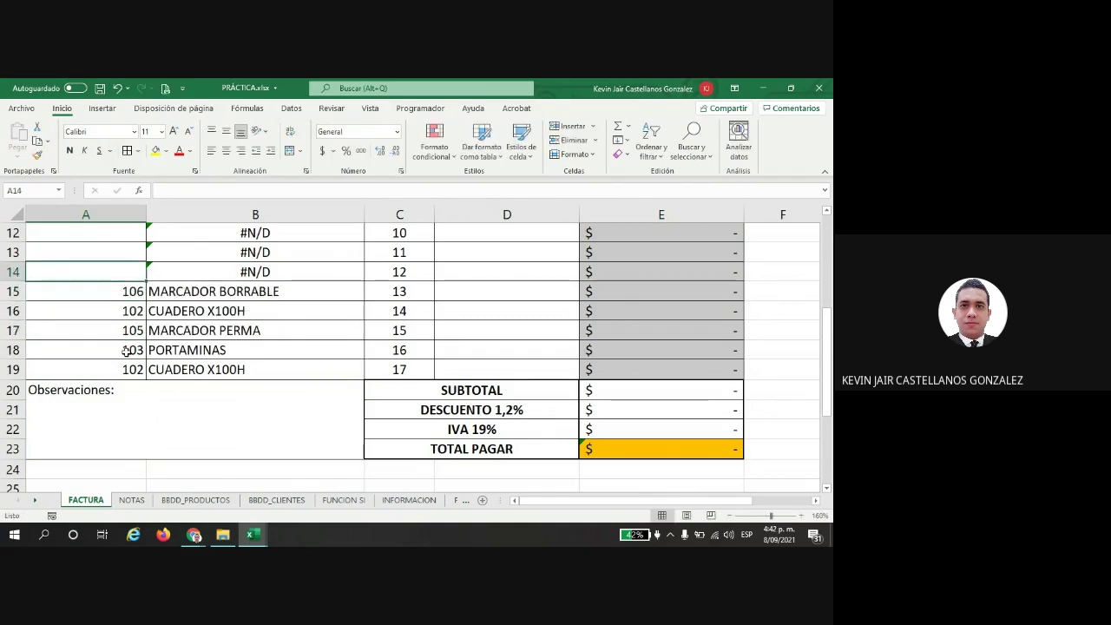
type("108")
key("Return")
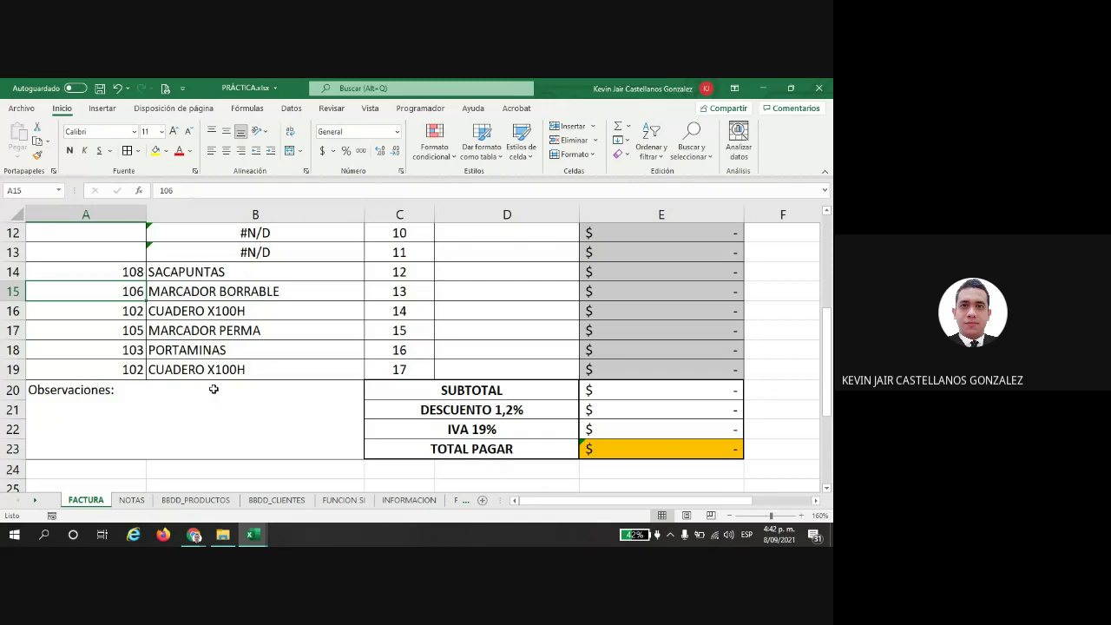
Step: Scroll to the top and switch to the BBDD_PRODUCTOS sheet
scroll(208, 393, "up", 2)
scroll(202, 395, "up", 3)
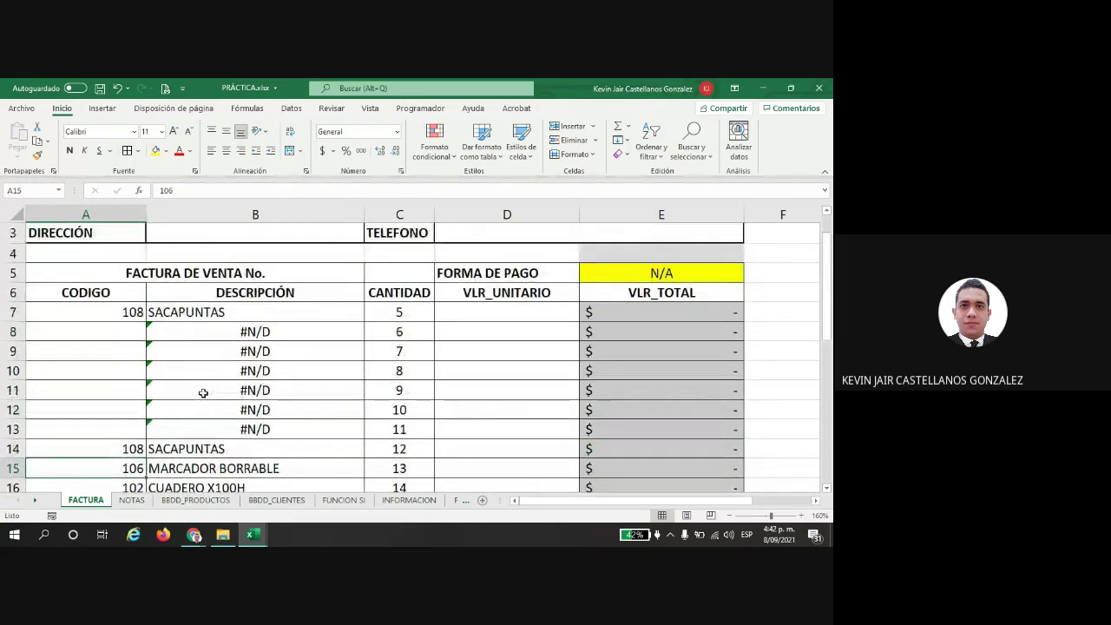
left_click(185, 500)
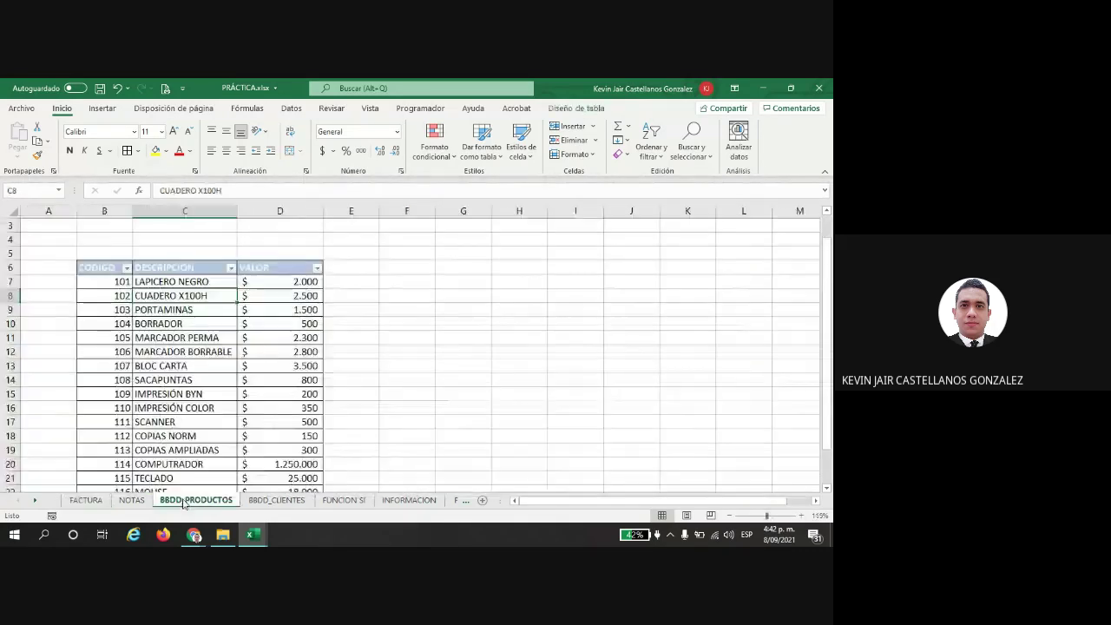
Step: Add product 119 PRUEBA priced 2500 as a new row in the PRODUCTOS table
scroll(170, 438, "down", 3)
left_click(128, 448)
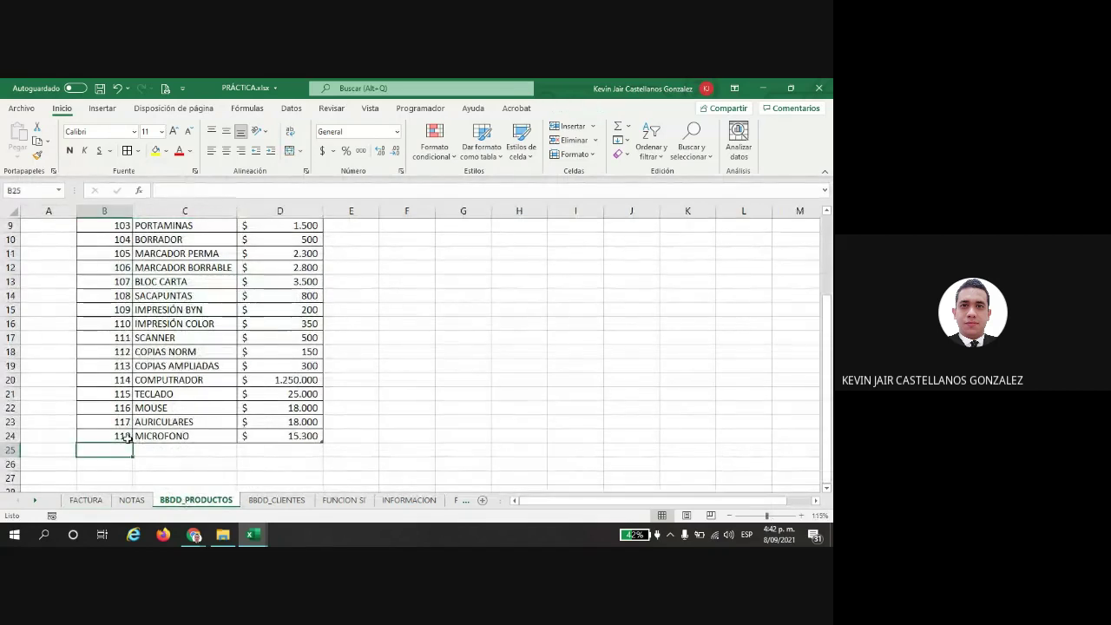
type("119")
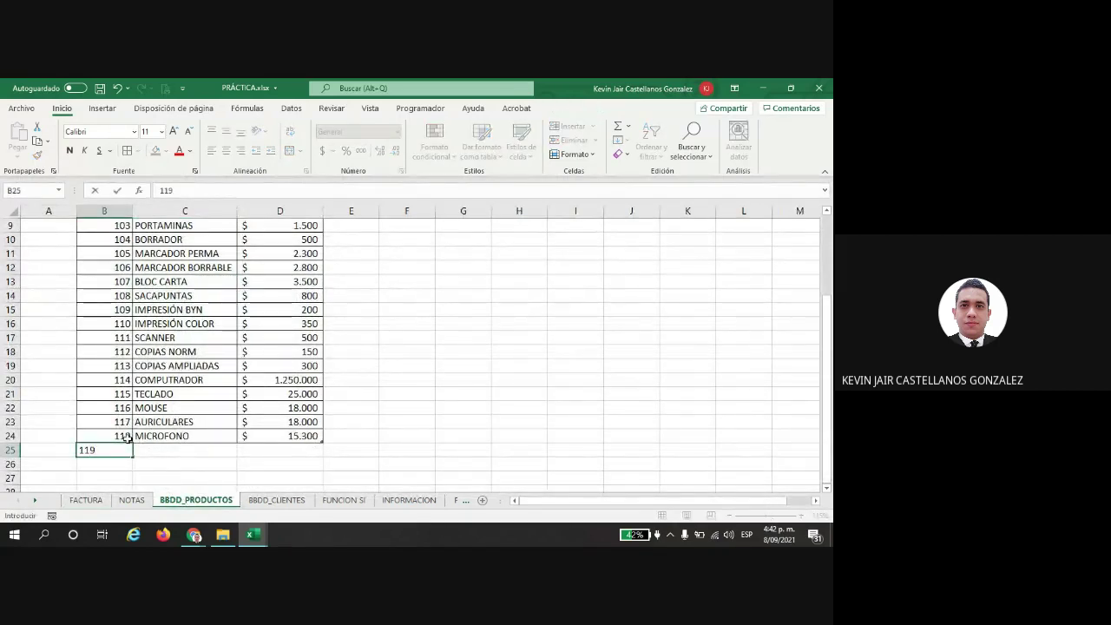
key("Tab")
type("PRUEBA")
key("Tab")
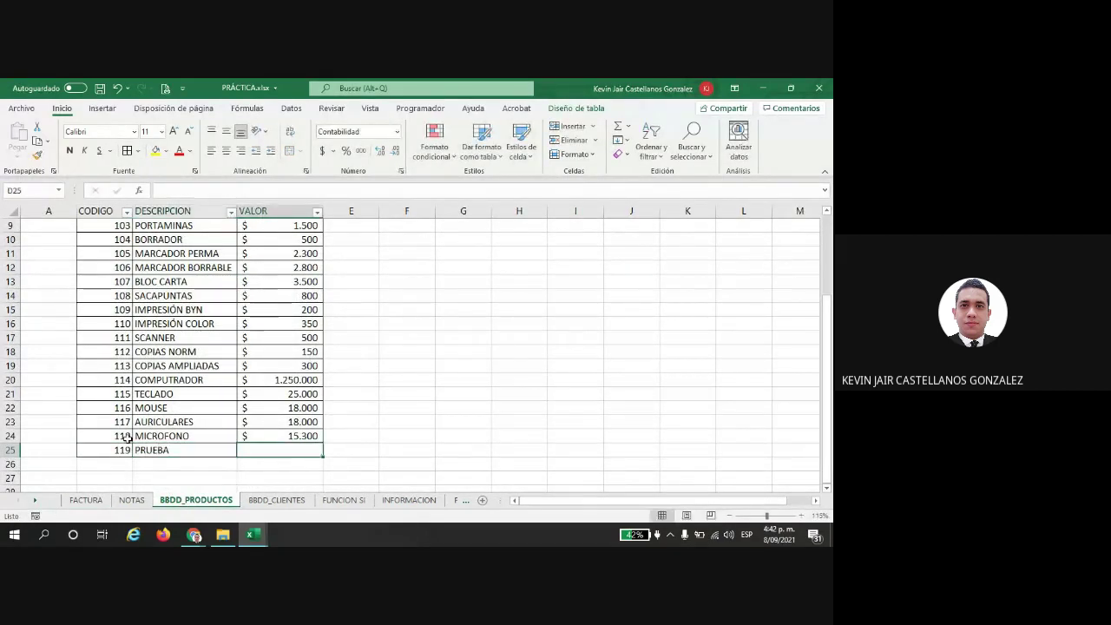
type("2500")
key("Return")
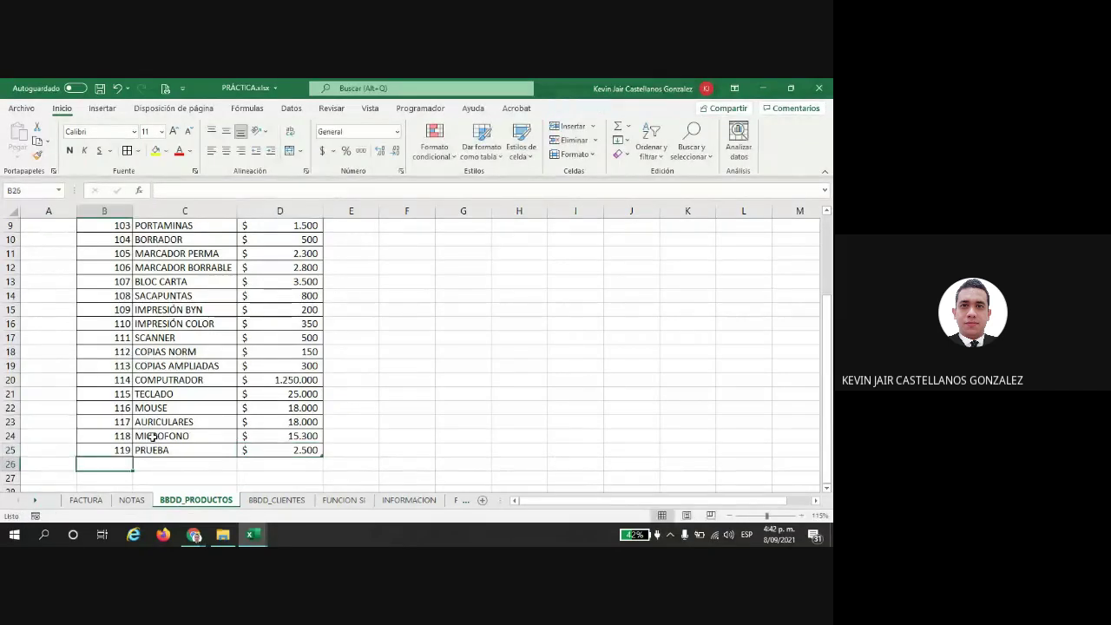
left_click_drag(122, 449, 298, 452)
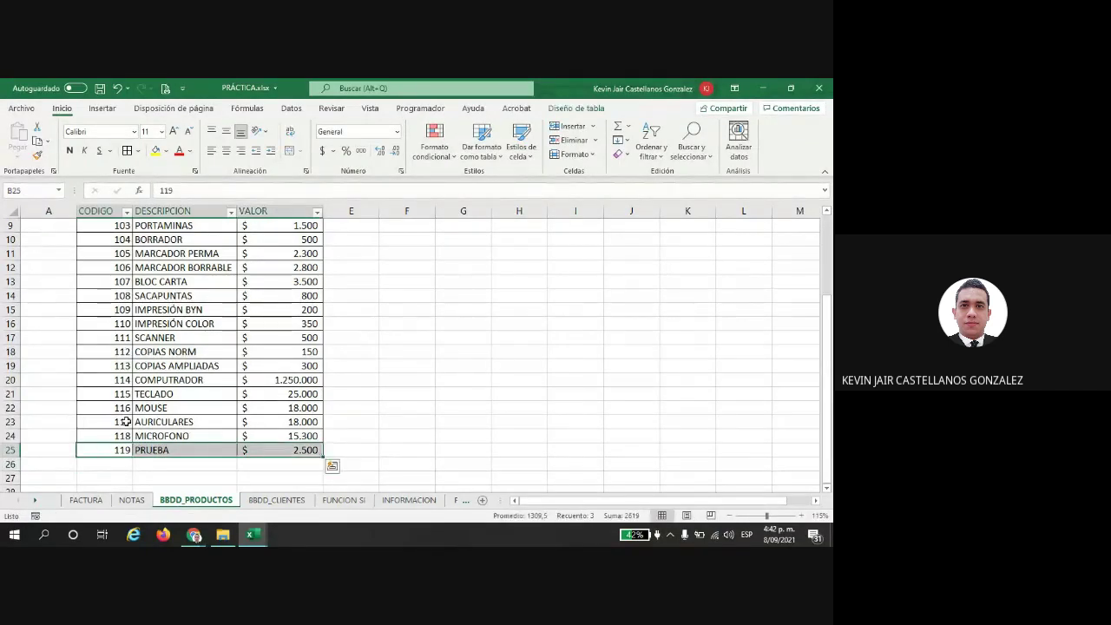
Step: On FACTURA, enter code 119 in A19 so its description shows PRUEBA
left_click(96, 500)
scroll(144, 460, "down", 3)
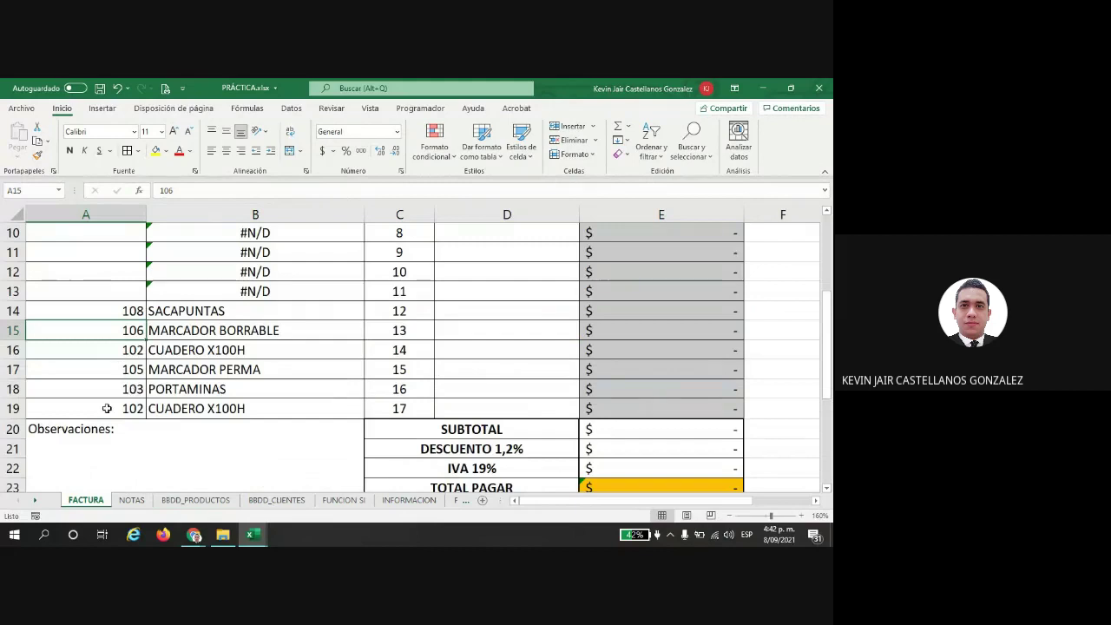
left_click(144, 409)
type("119")
key("Return")
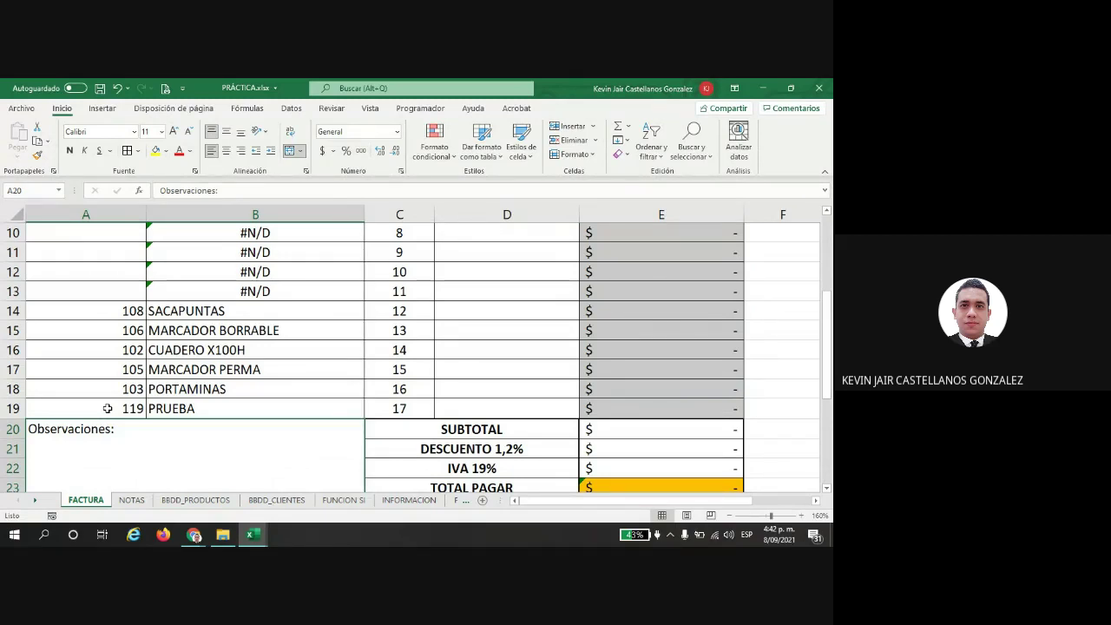
Step: Look through the BBDD_CLIENTES, BBDD_PRODUCTOS and NOTAS sheets, reviewing product rows B6:D14, then return to FACTURA
left_click(276, 500)
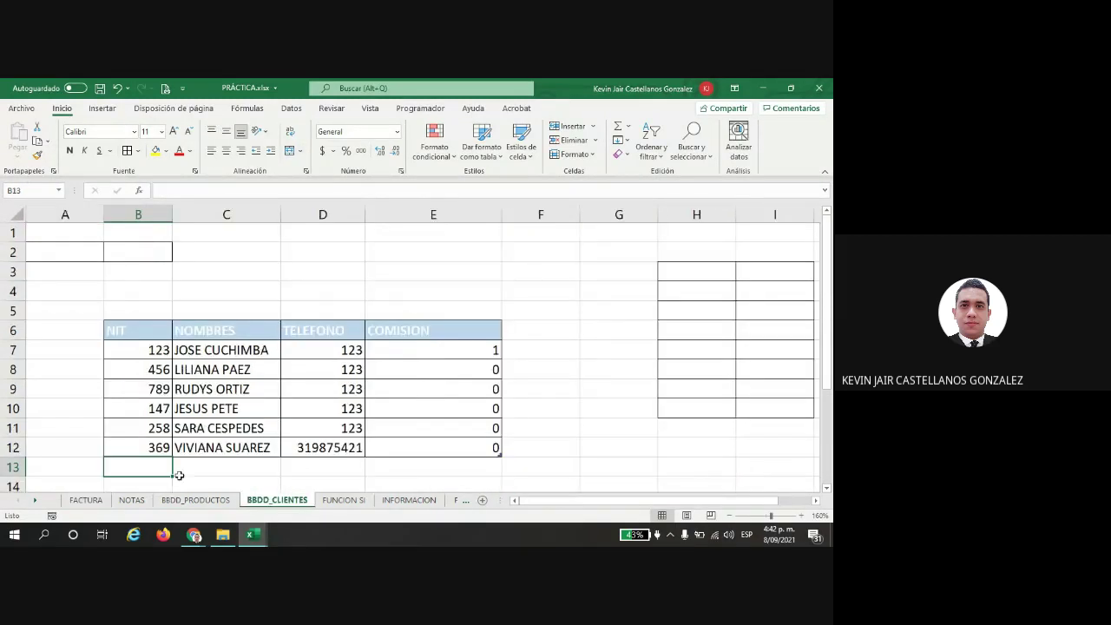
left_click(195, 500)
scroll(157, 417, "up", 1)
left_click_drag(111, 240, 112, 465)
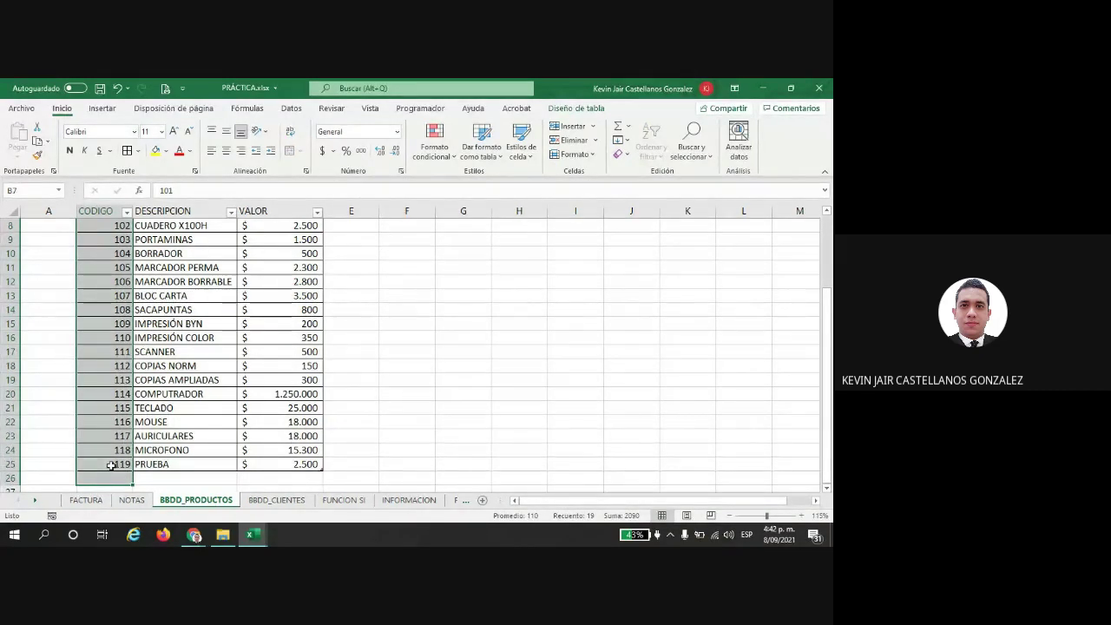
left_click(93, 500)
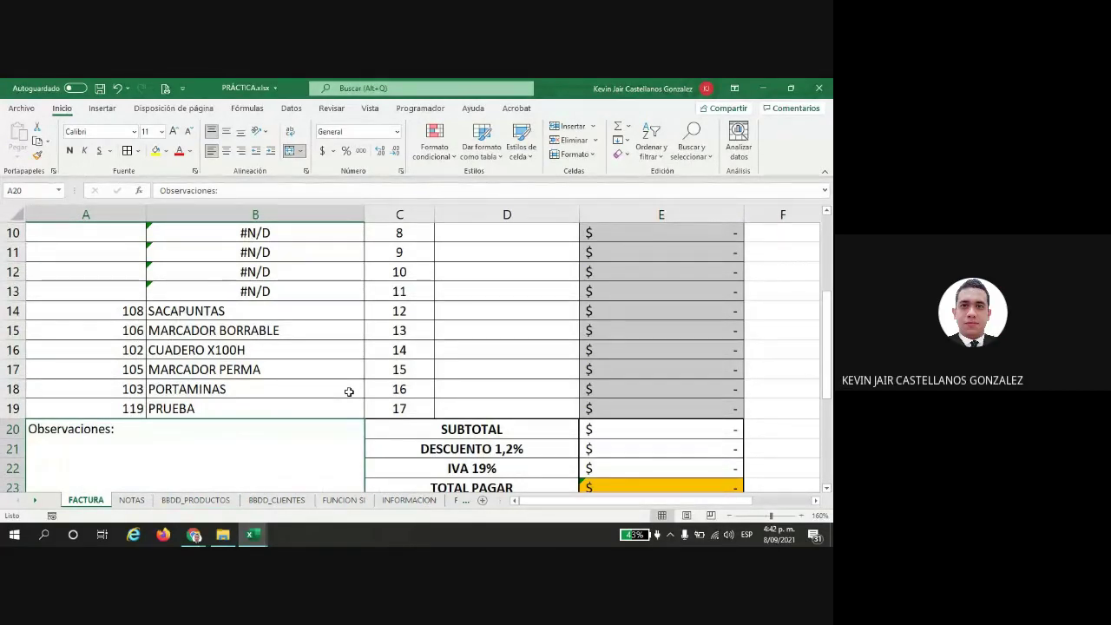
left_click(131, 499)
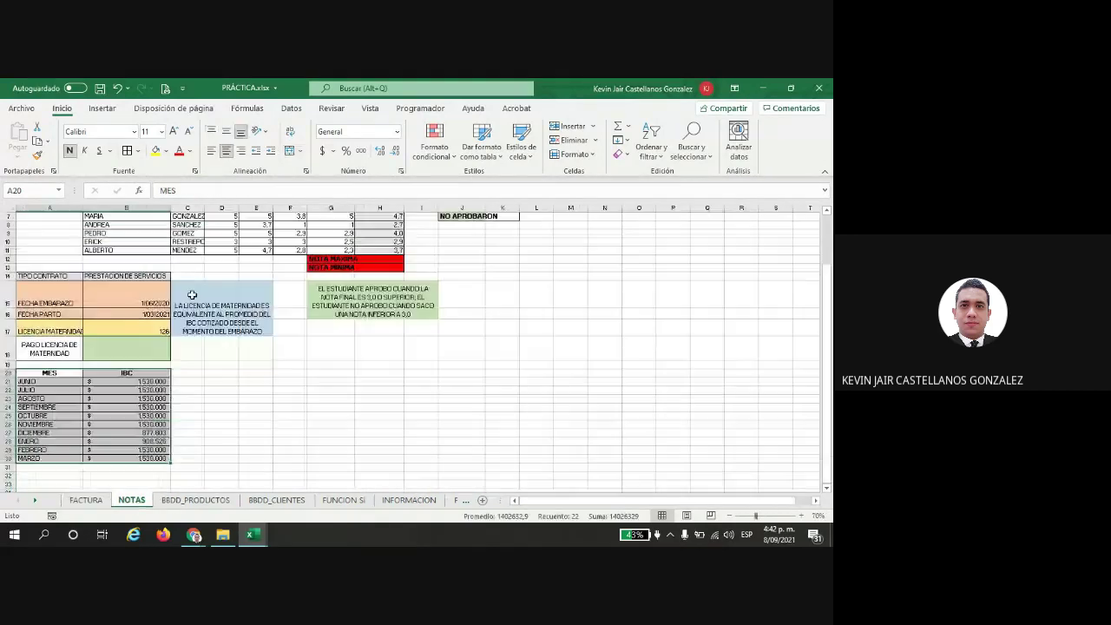
left_click(195, 501)
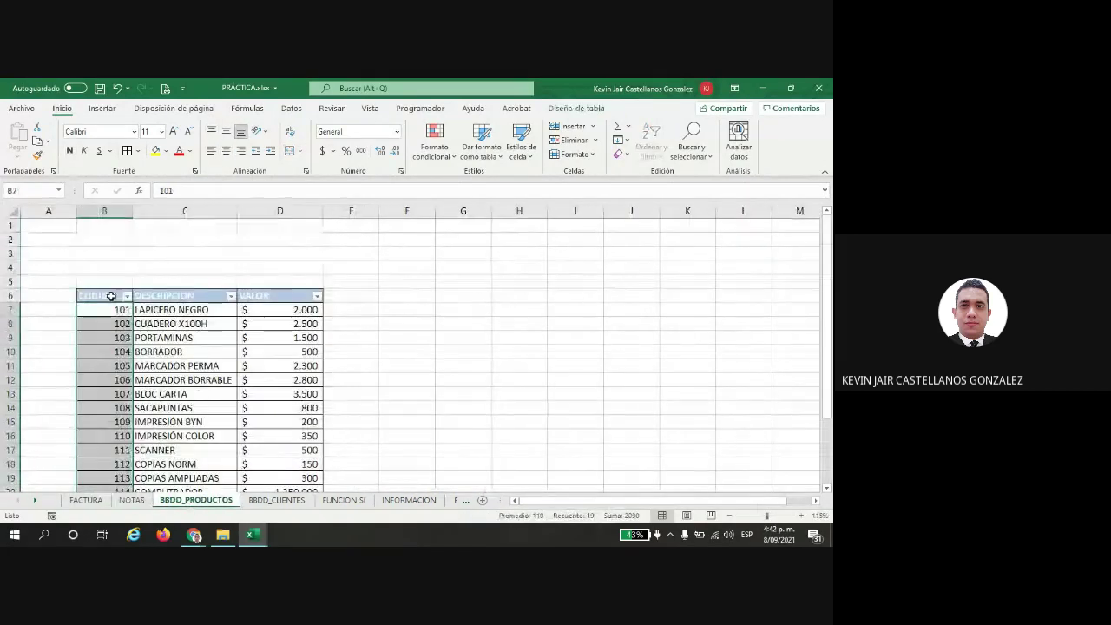
left_click_drag(111, 296, 299, 406)
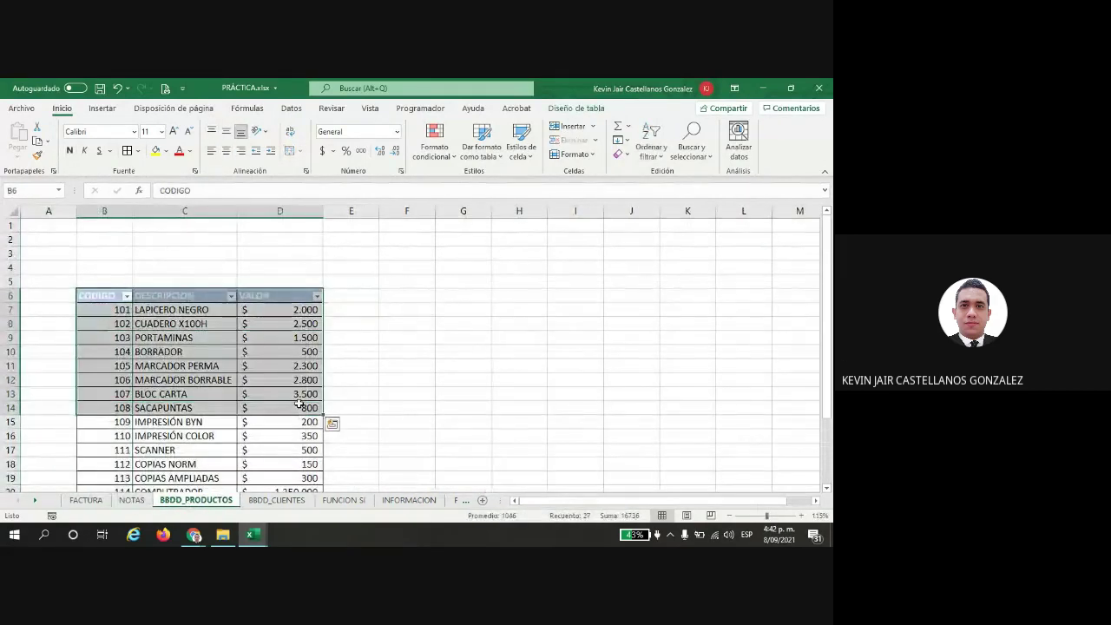
left_click(86, 501)
scroll(101, 480, "up", 3)
Step: Review B7's =BUSCARV(A7;PRODUCTOS;2;0) formula, which returns SACAPUNTAS, highlighting the PRODUCTOS range
double_click(294, 441)
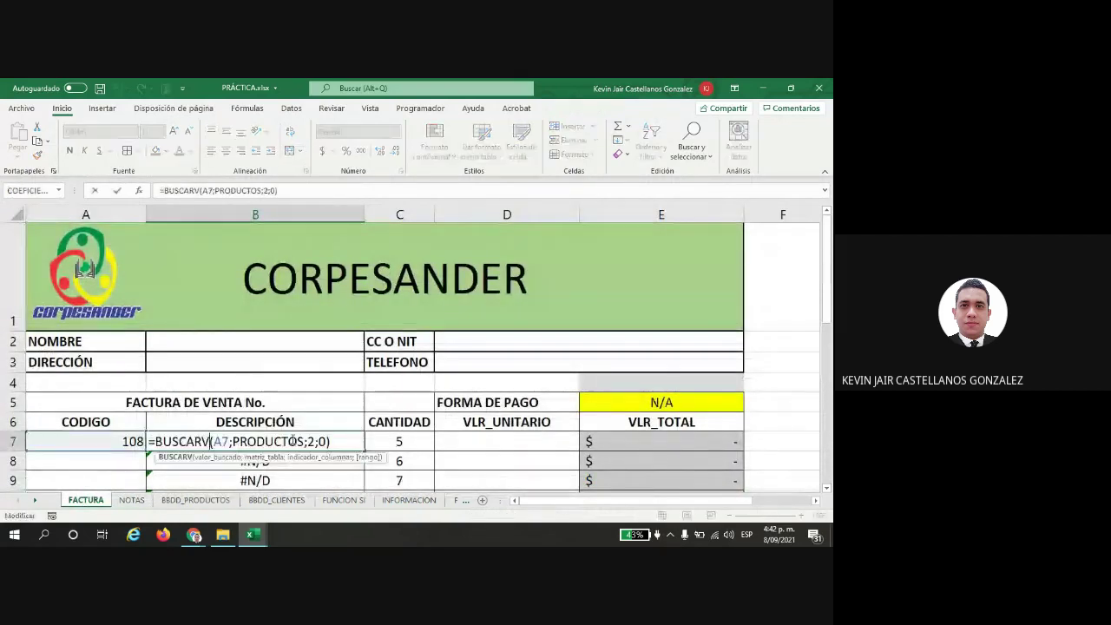
left_click_drag(231, 441, 303, 443)
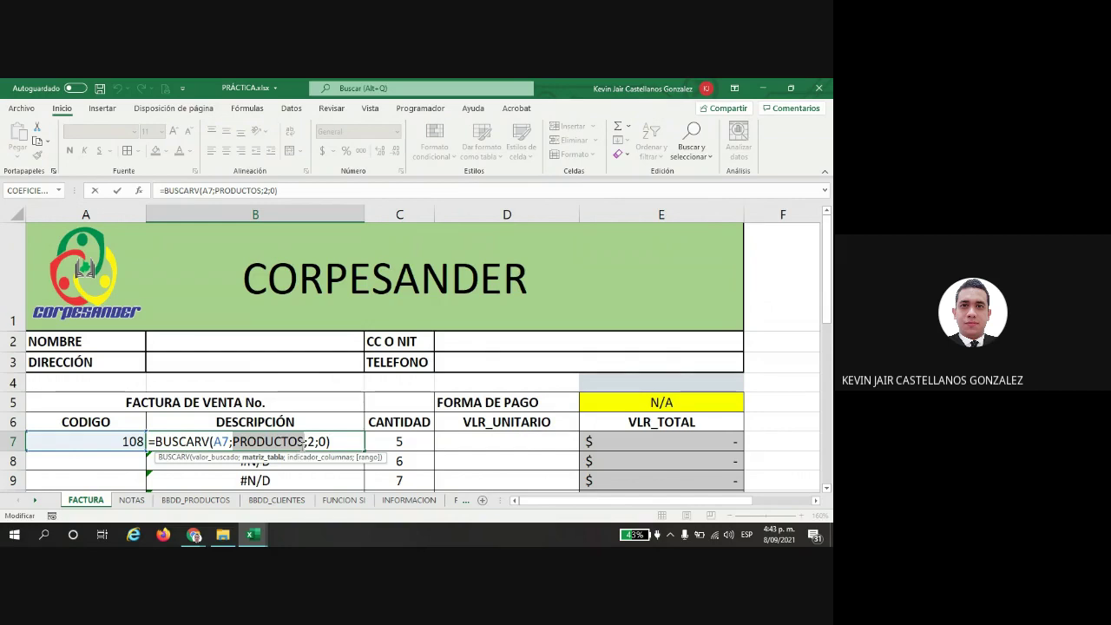
key("Return")
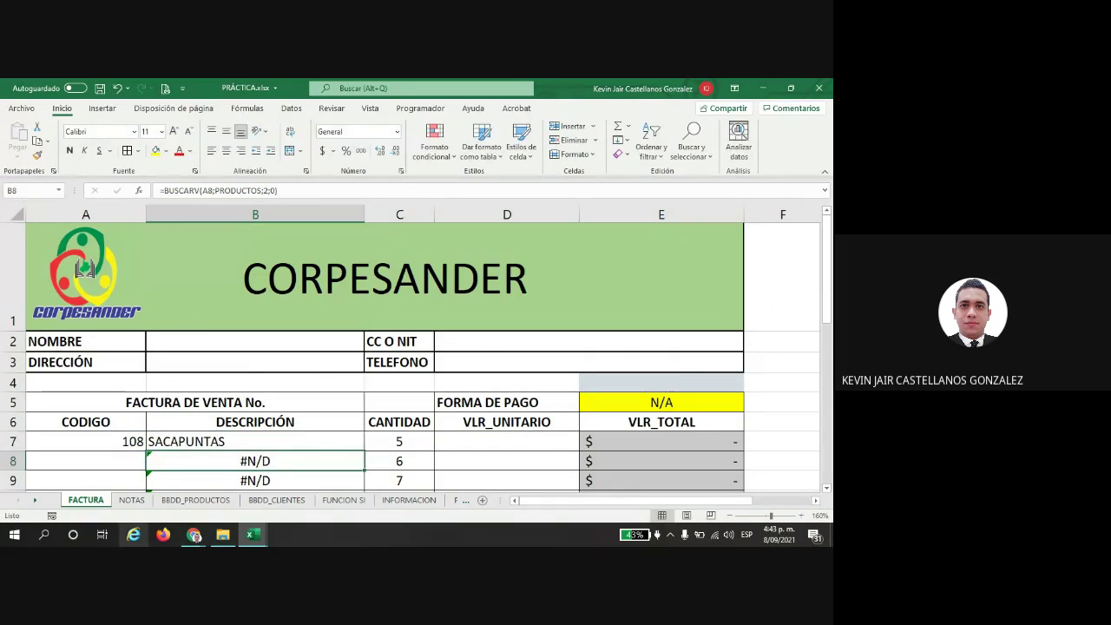
Step: Move between the Google Meet and SENA.xlsx windows, ending back in PRÁCTICA.xlsx
left_click(192, 535)
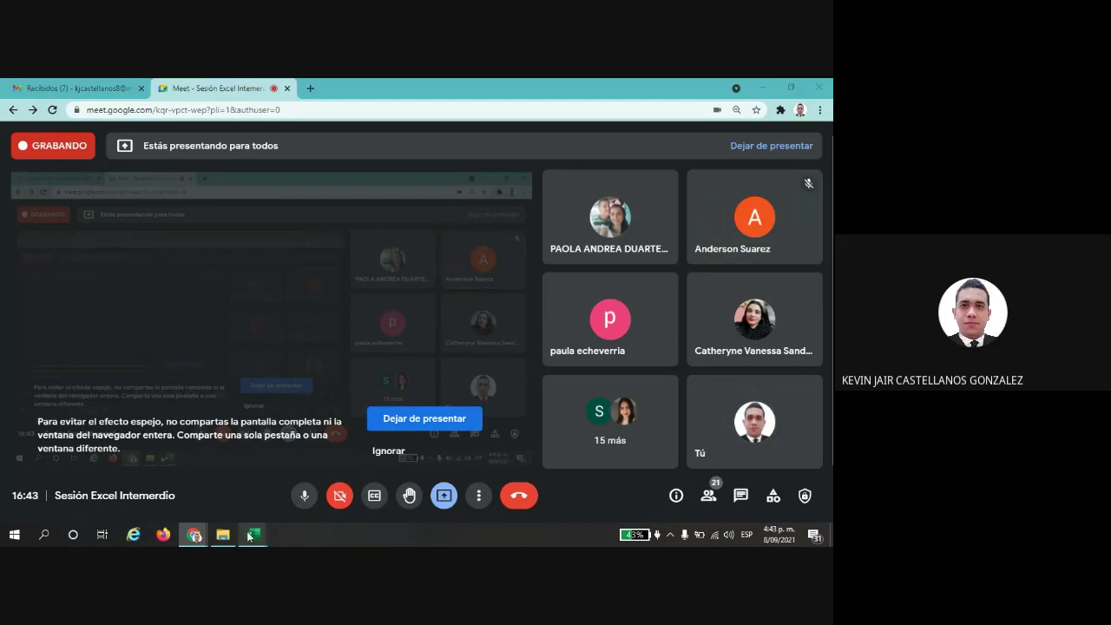
mouse_move(252, 533)
left_click(285, 482)
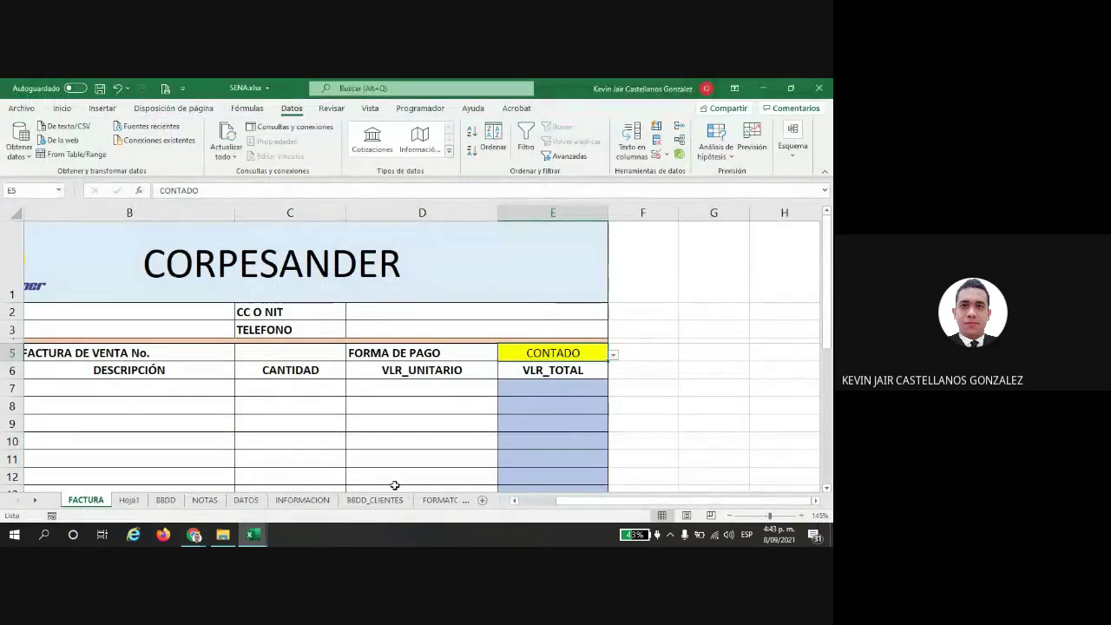
mouse_move(253, 533)
left_click(179, 478)
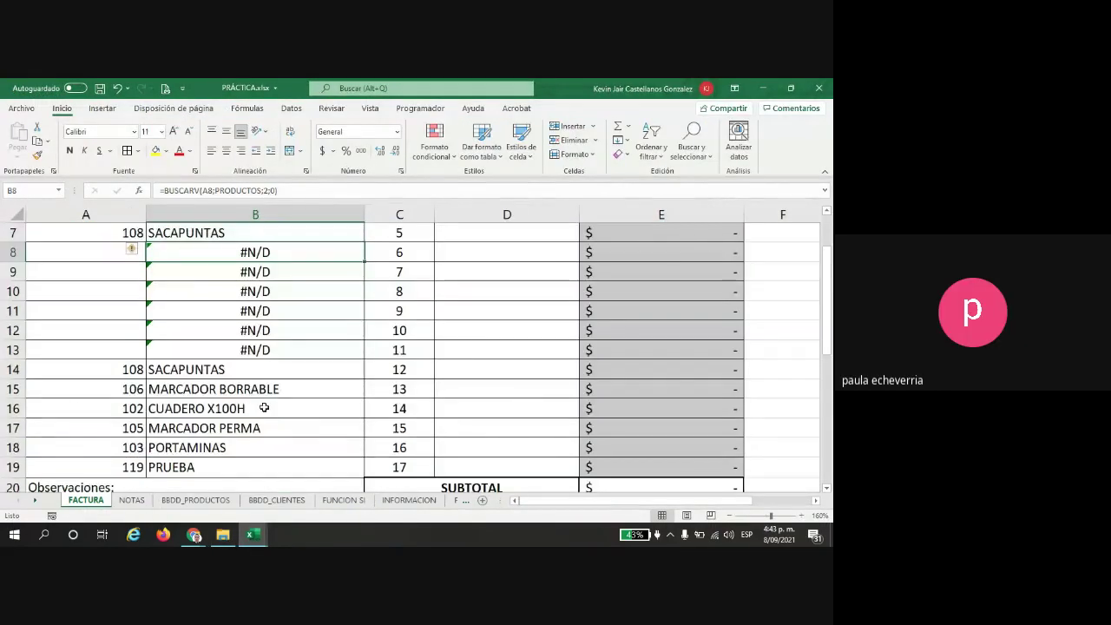
Step: Clear the product descriptions in B8:B14
scroll(264, 408, "down", 1)
scroll(293, 306, "up", 2)
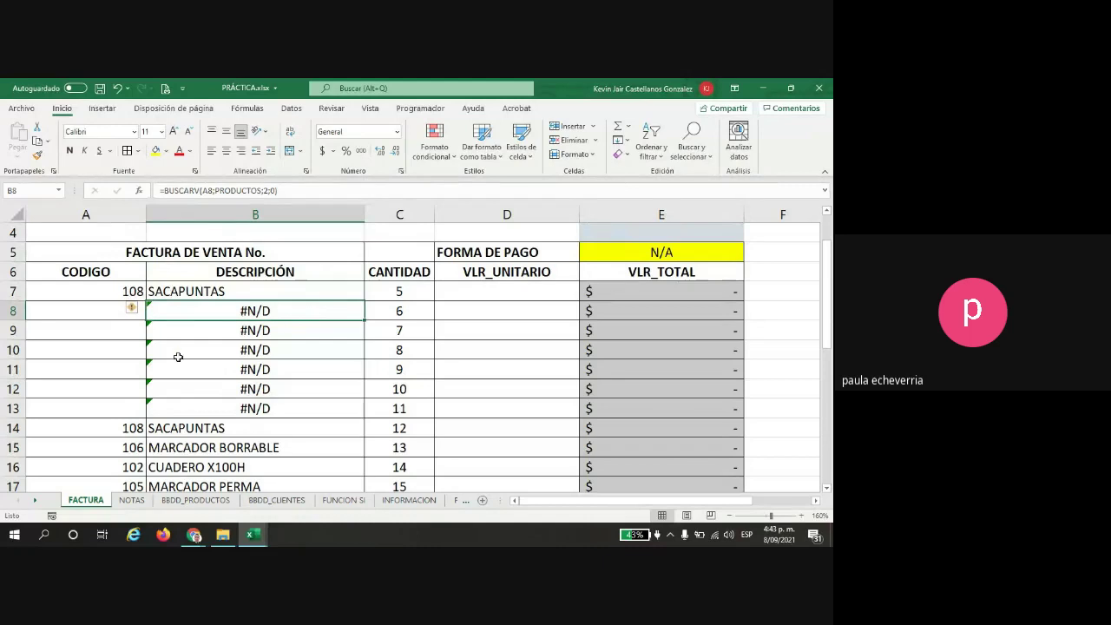
left_click_drag(126, 429, 247, 427)
left_click_drag(253, 314, 258, 422)
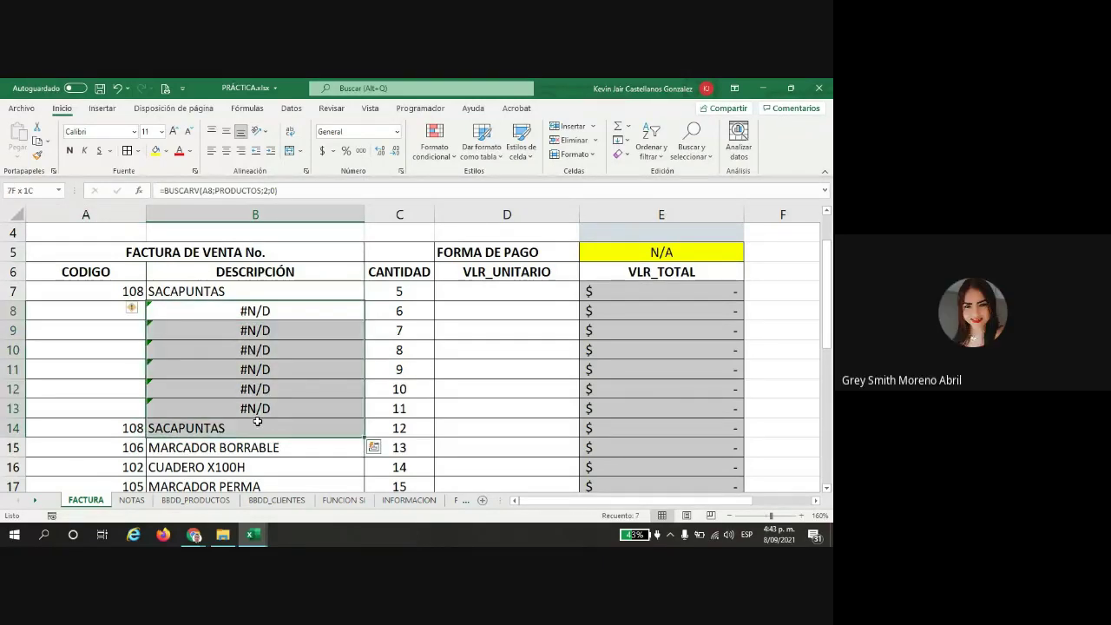
scroll(248, 434, "down", 2)
key("Delete")
Step: Clear the product codes in A7:A19 and the #N/D lookup left in B7
scroll(249, 411, "up", 3)
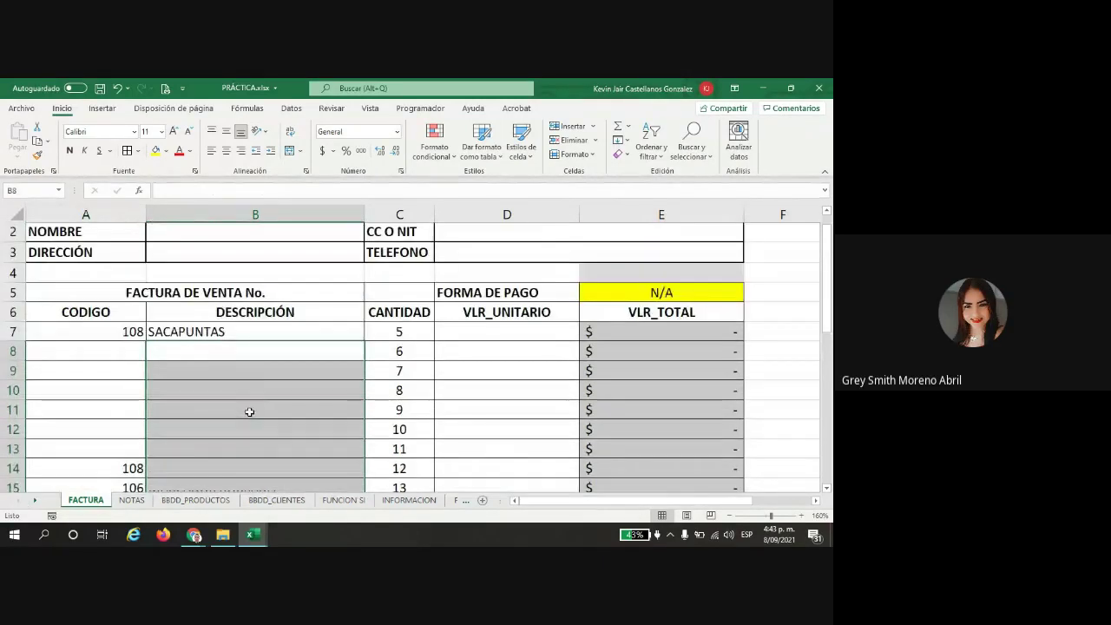
left_click_drag(111, 333, 121, 446)
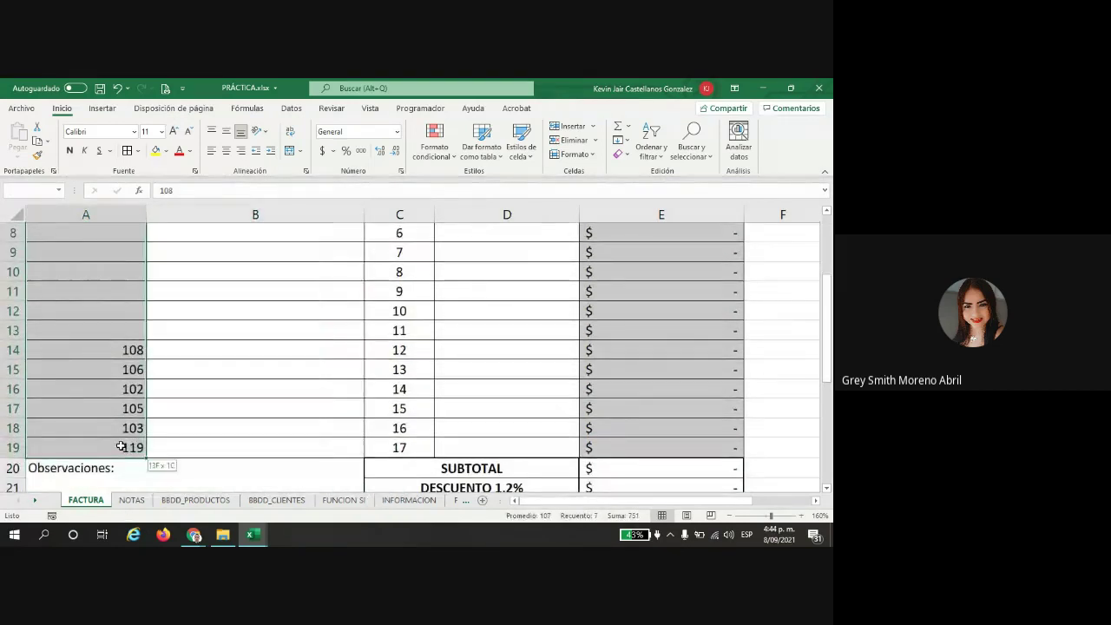
key("Delete")
scroll(248, 376, "up", 3)
left_click_drag(376, 332, 395, 493)
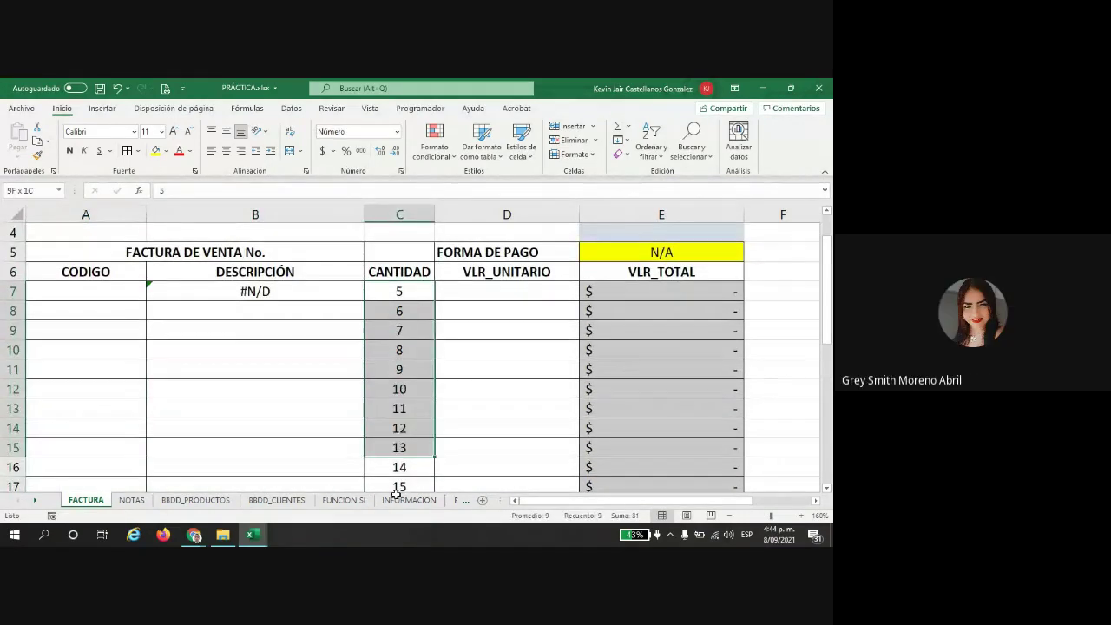
left_click(246, 292)
key("Delete")
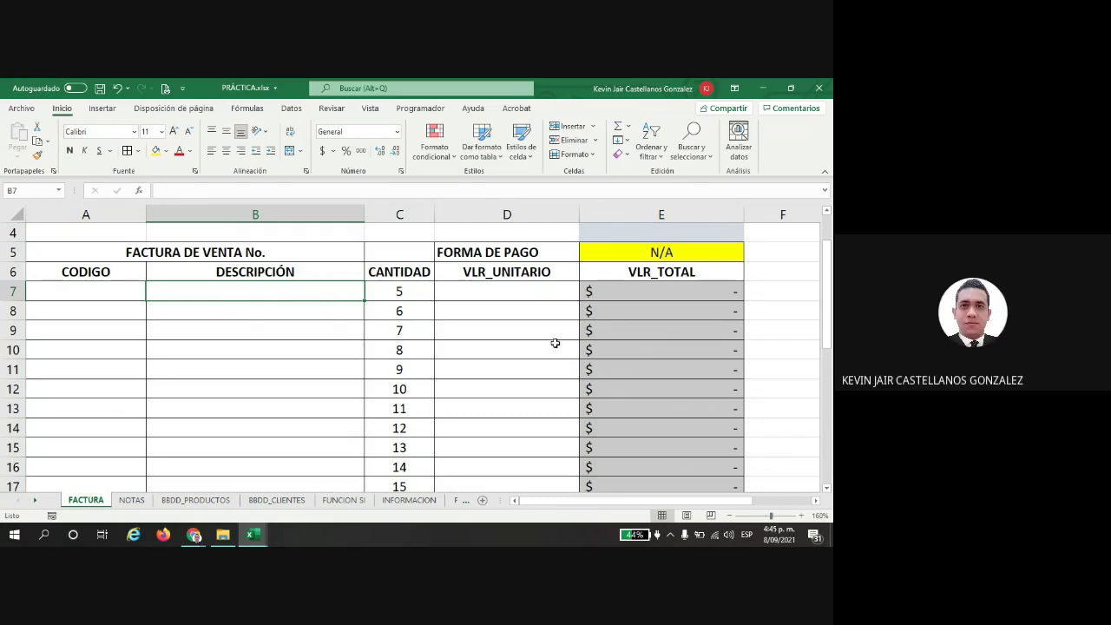
scroll(286, 371, "up", 1)
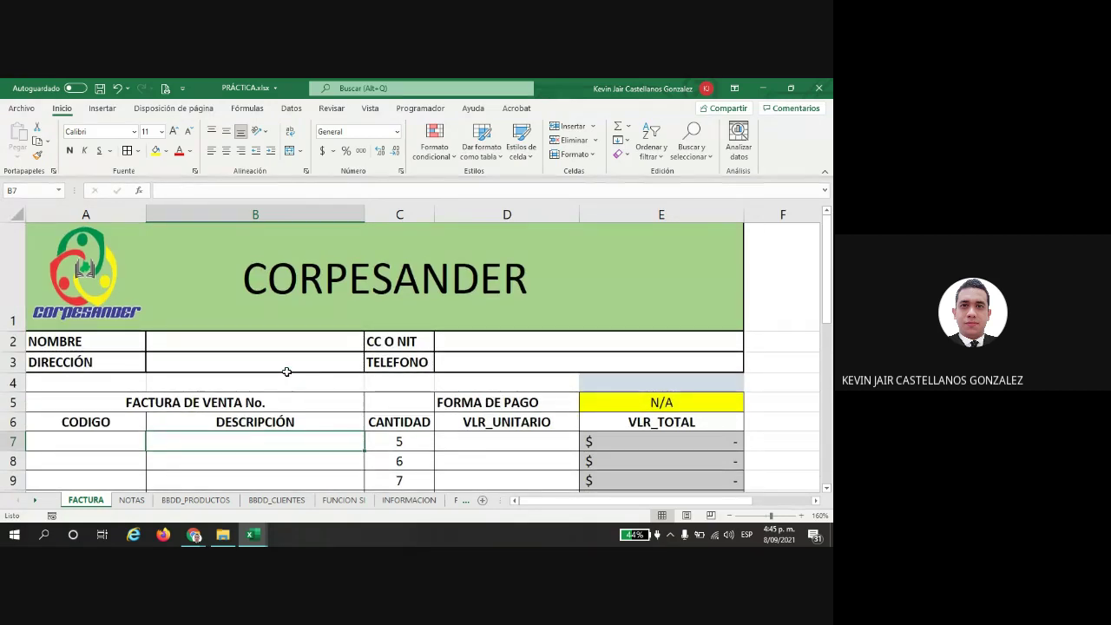
scroll(118, 383, "down", 1)
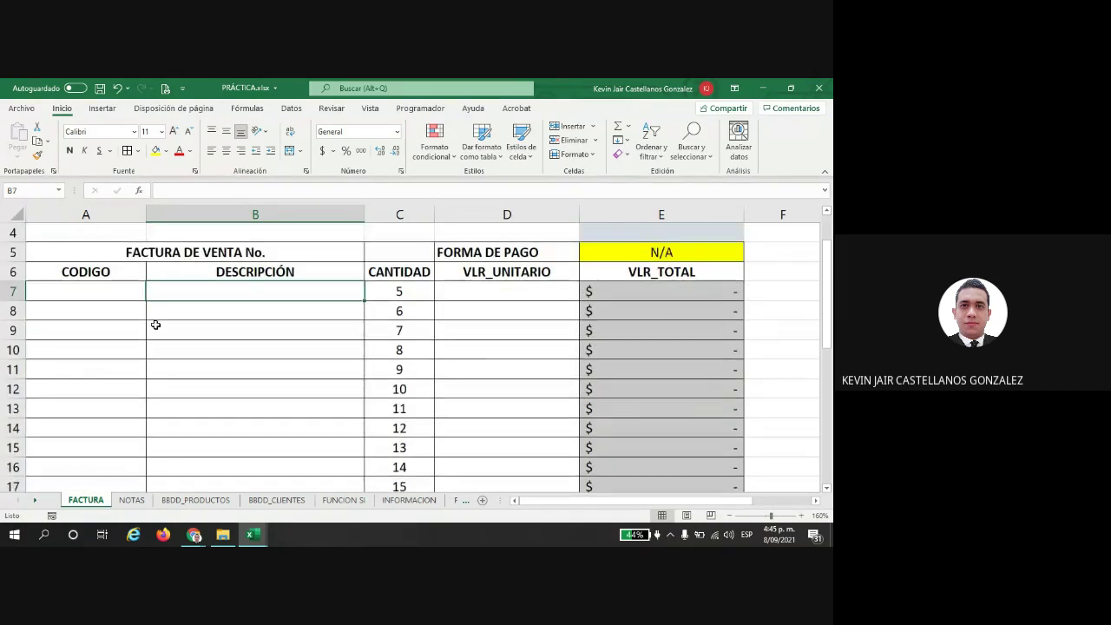
scroll(154, 322, "up", 1)
scroll(162, 376, "down", 1)
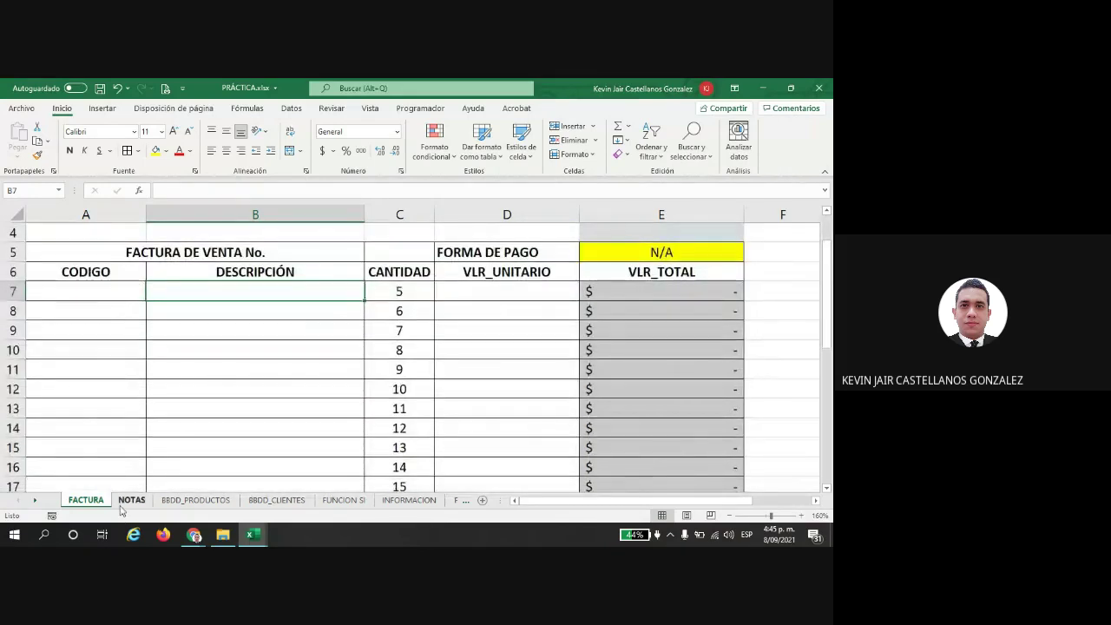
left_click(195, 500)
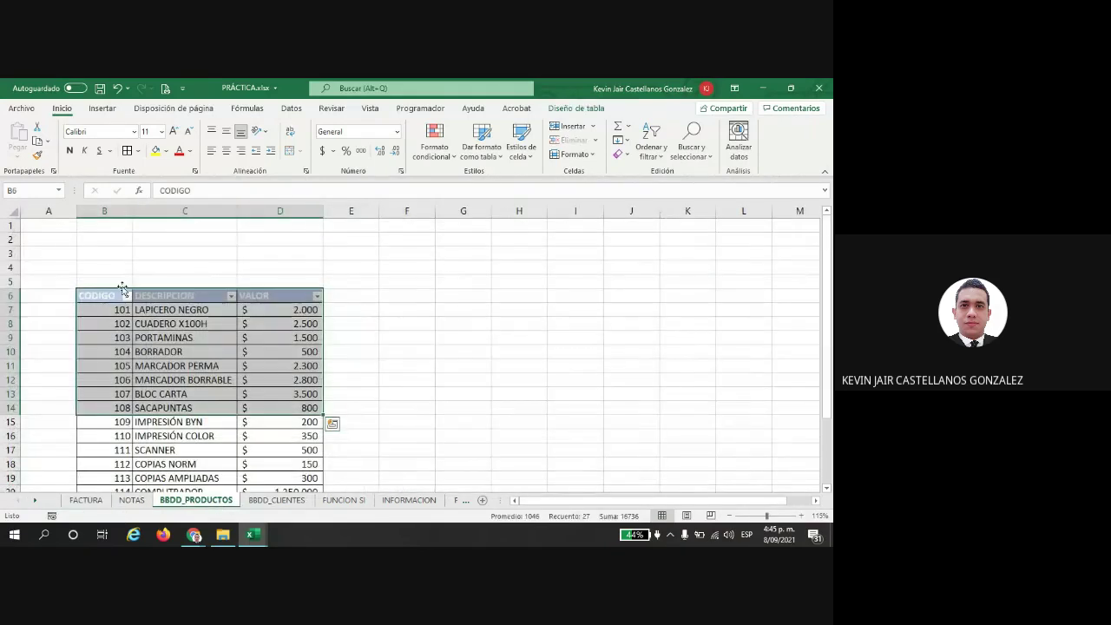
left_click_drag(122, 289, 291, 469)
scroll(149, 319, "up", 2)
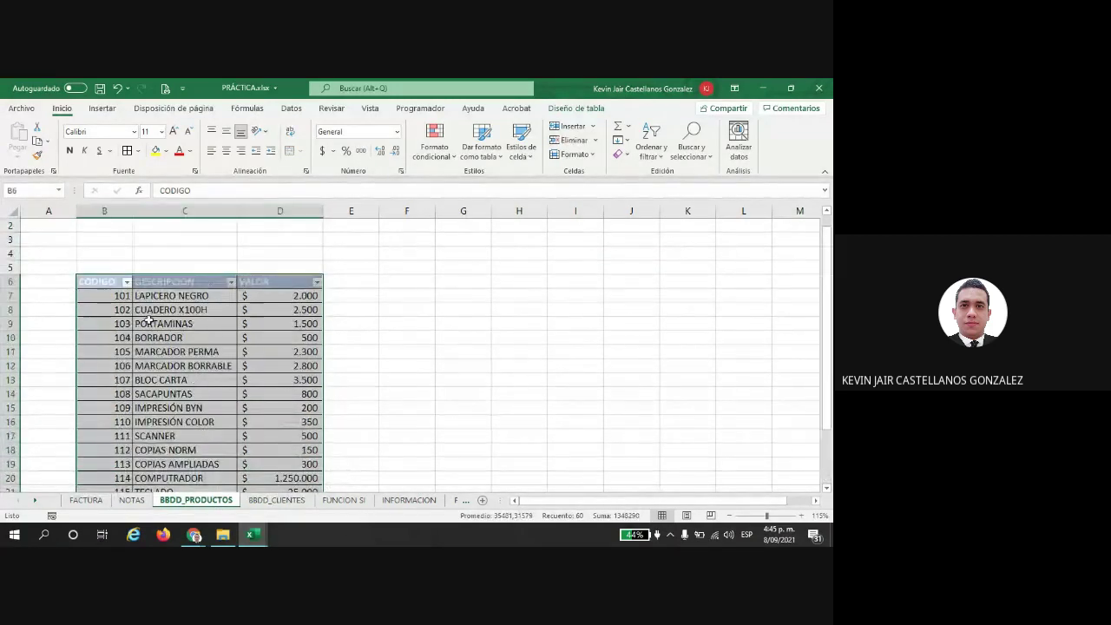
left_click(125, 288)
scroll(165, 318, "down", 2)
scroll(167, 319, "up", 1)
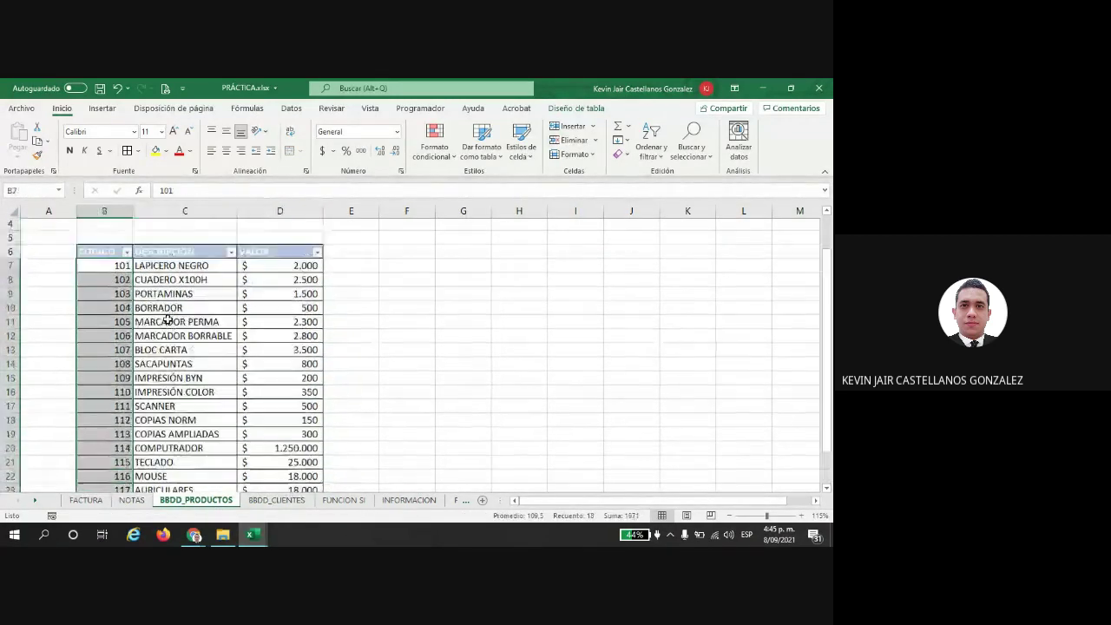
left_click_drag(167, 267, 173, 380)
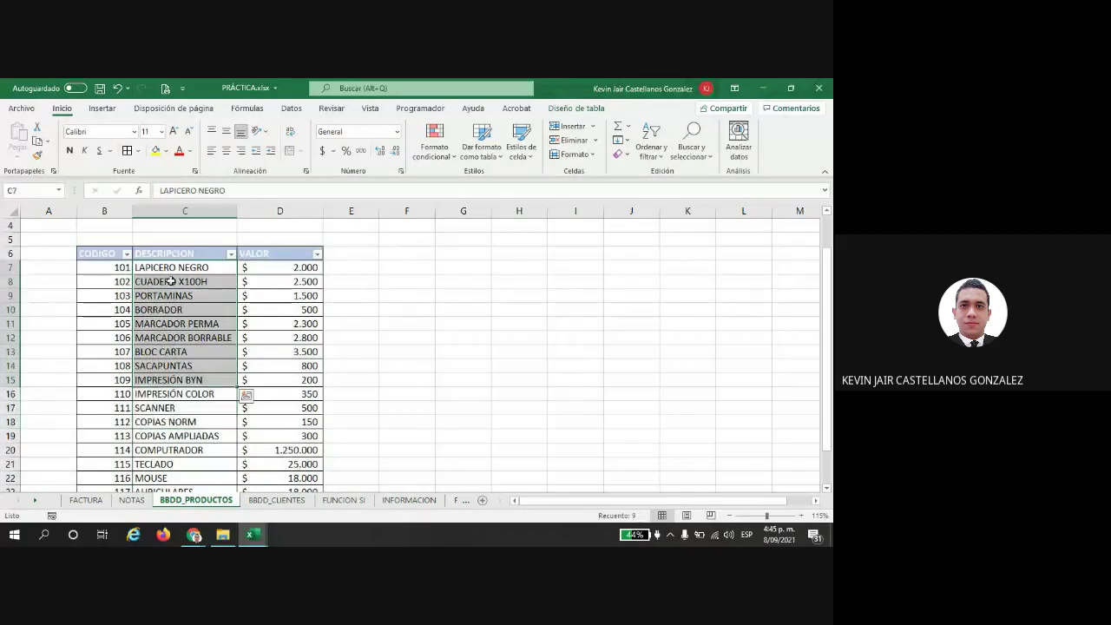
left_click_drag(260, 267, 266, 365)
left_click(86, 499)
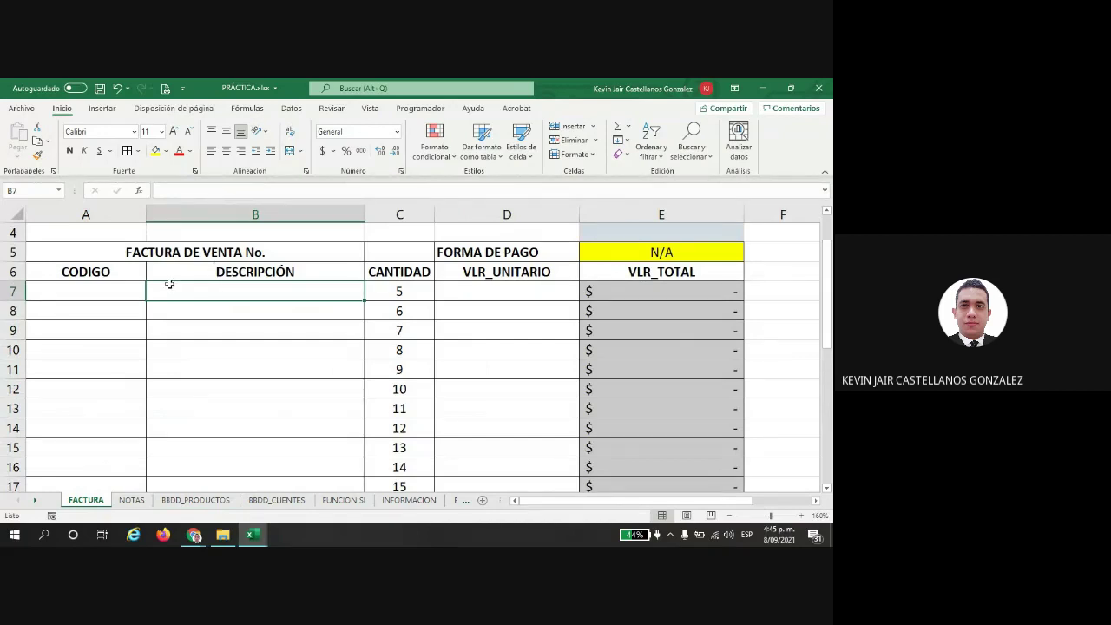
left_click(245, 334)
left_click_drag(246, 369, 246, 389)
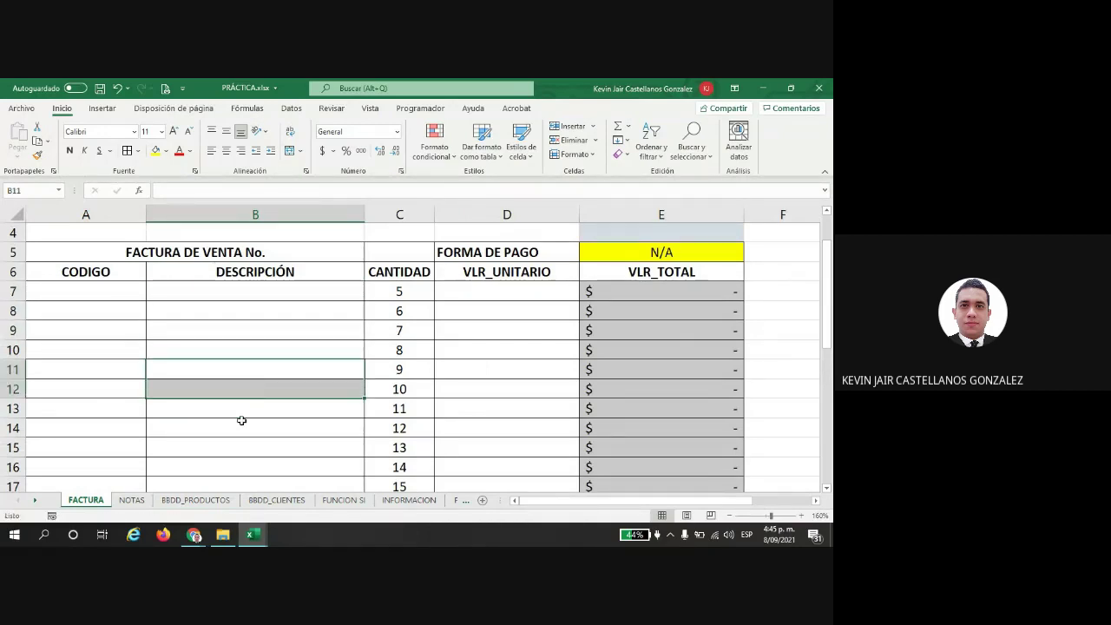
left_click(236, 447)
left_click(230, 467)
left_click(225, 484)
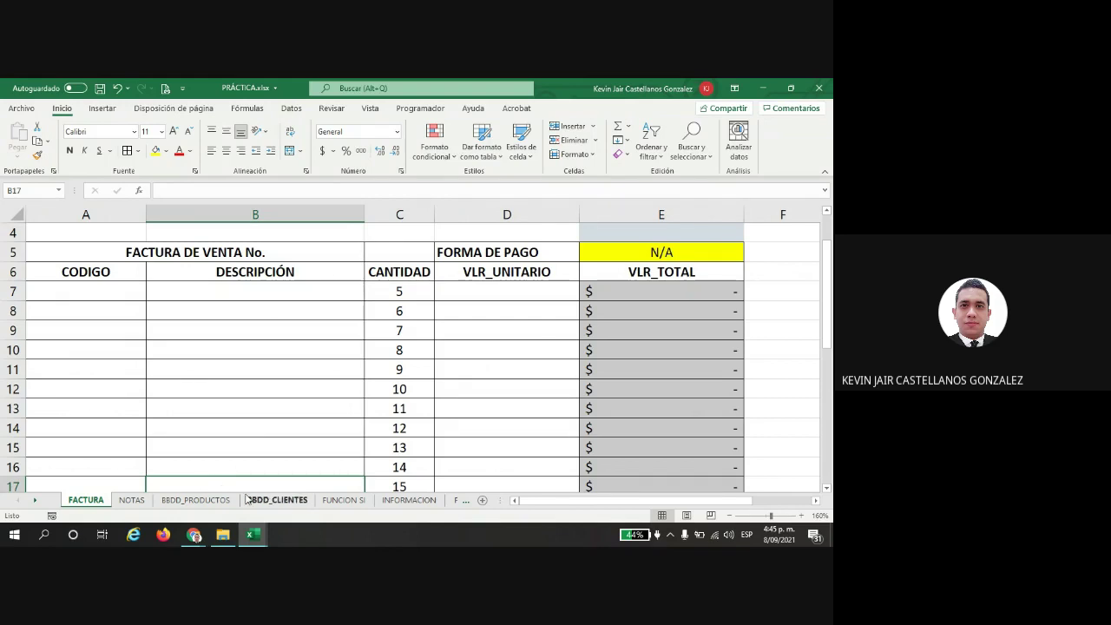
Step: On BBDD_CLIENTES, look over the client table's NIT, NOMBRES, TELEFONO and COMISION columns
left_click(276, 500)
left_click_drag(146, 335, 439, 447)
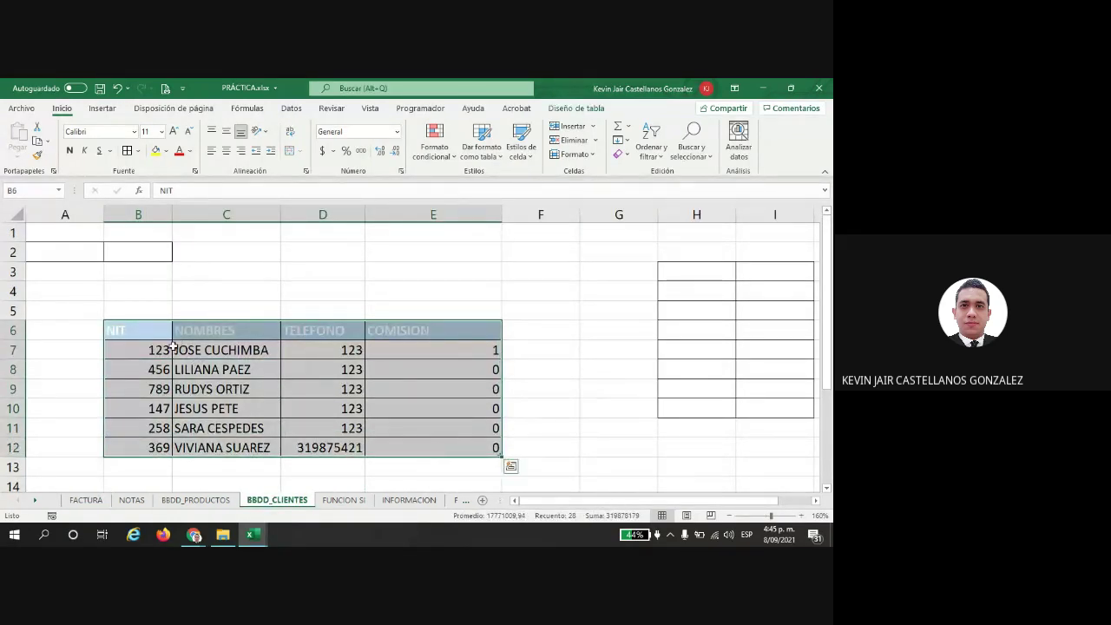
left_click_drag(170, 351, 151, 448)
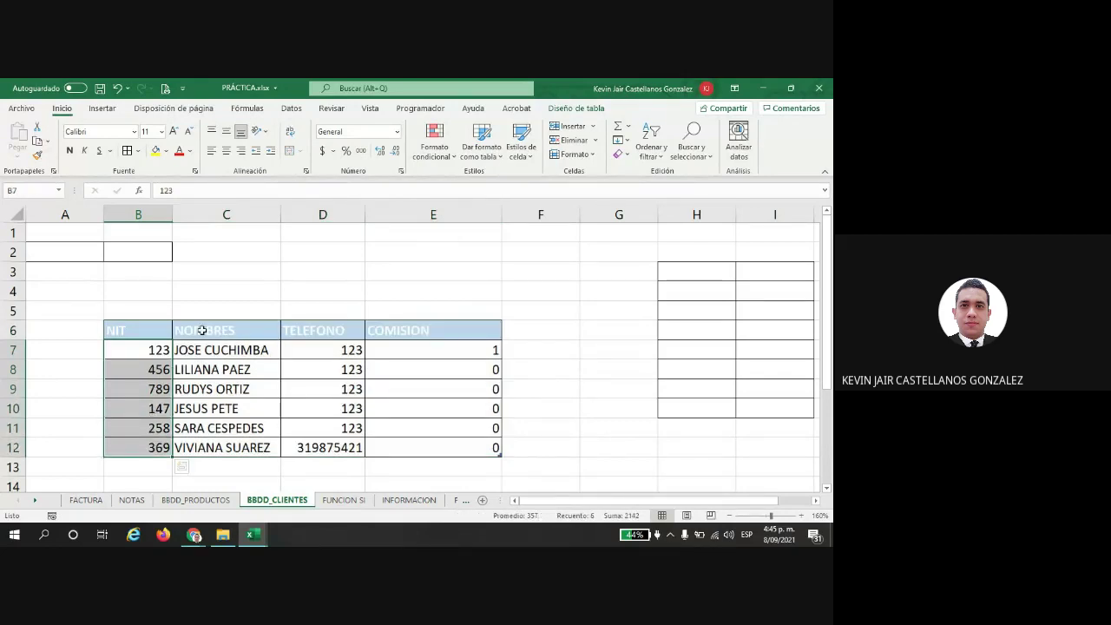
left_click_drag(198, 351, 217, 448)
left_click_drag(307, 353, 325, 444)
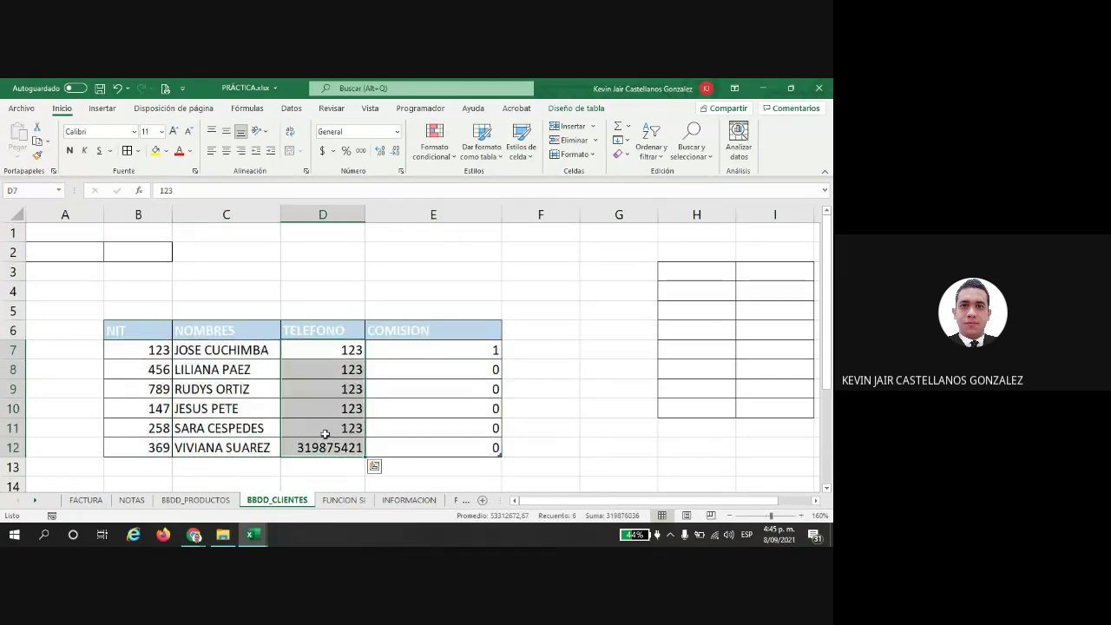
left_click_drag(391, 352, 392, 447)
left_click_drag(327, 344, 326, 449)
Step: Rename the COMISION header in E6 to DIRECCION and delete its old values in E7:E12
left_click(403, 328)
type("DIR")
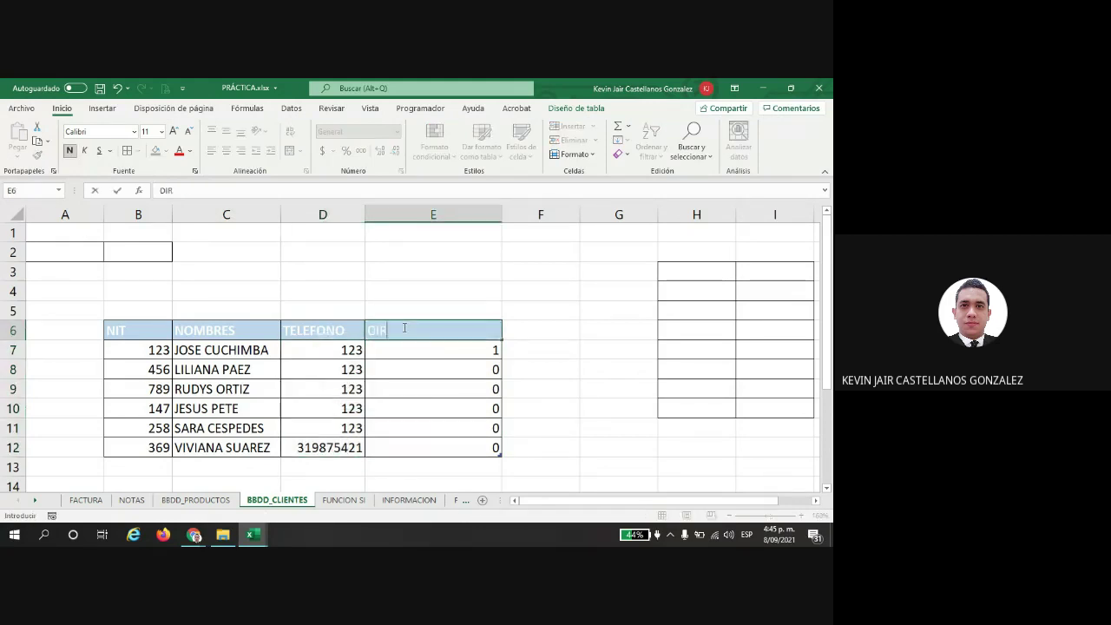
type("ECCION")
key("Return")
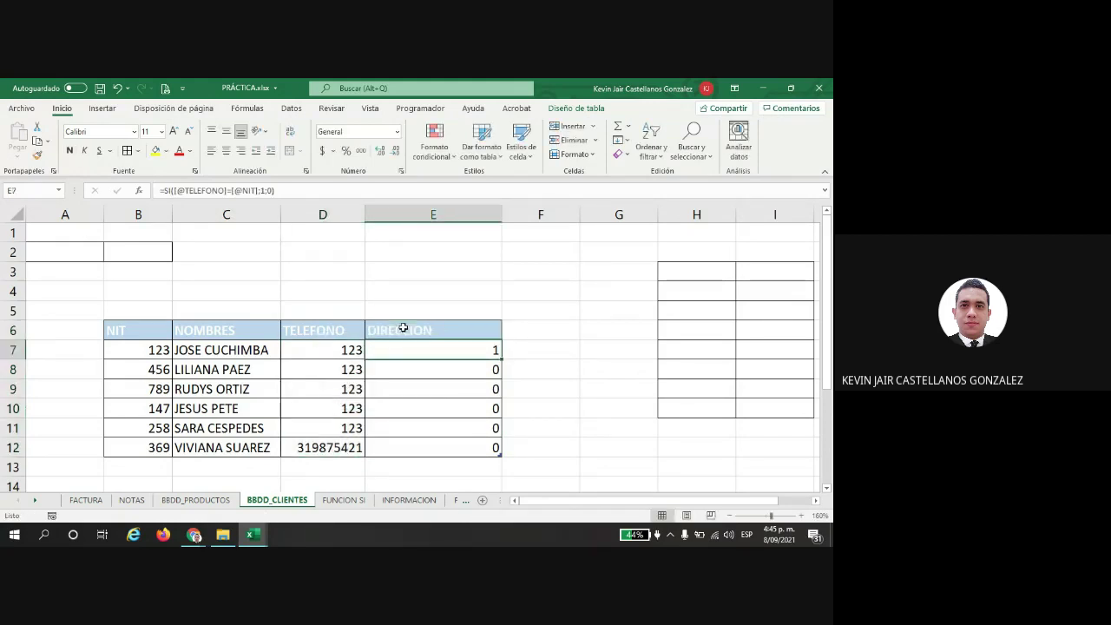
left_click_drag(402, 351, 407, 448)
key("Delete")
left_click(565, 426)
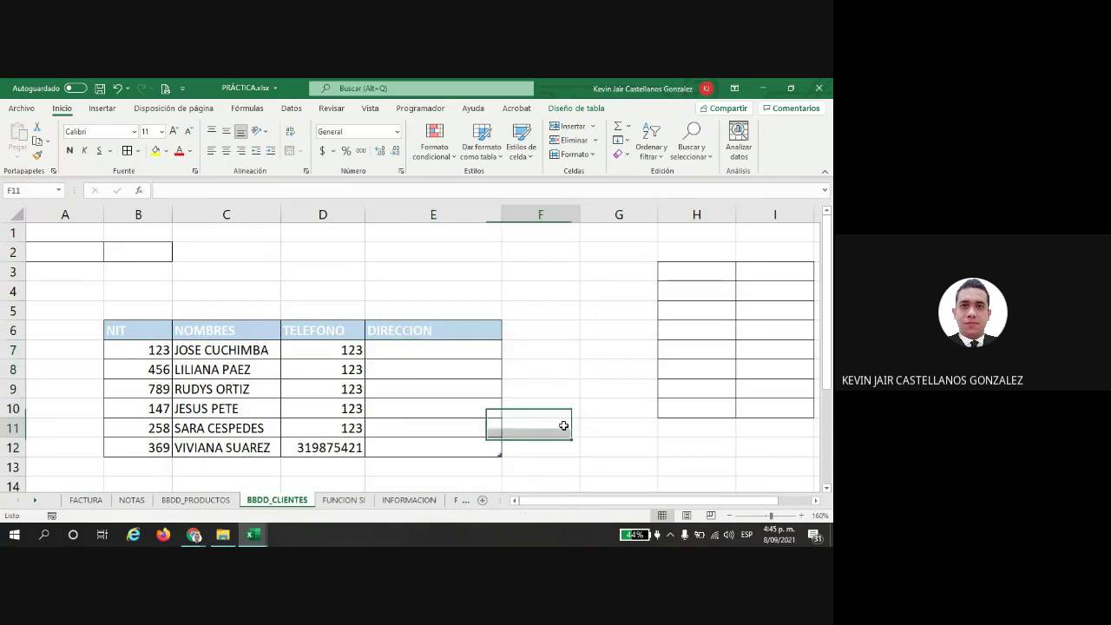
left_click(86, 500)
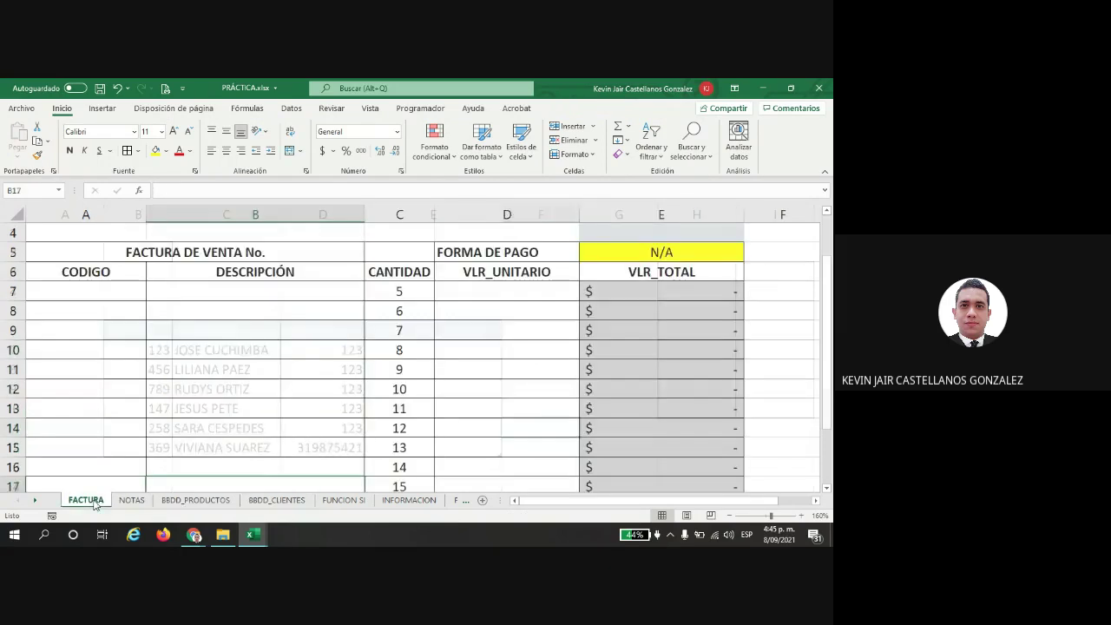
Step: Enter the client's ID number in the CC O NIT cell D2, leaving NOMBRE, DIRECCIÓN and TELEFONO blank
scroll(279, 397, "up", 1)
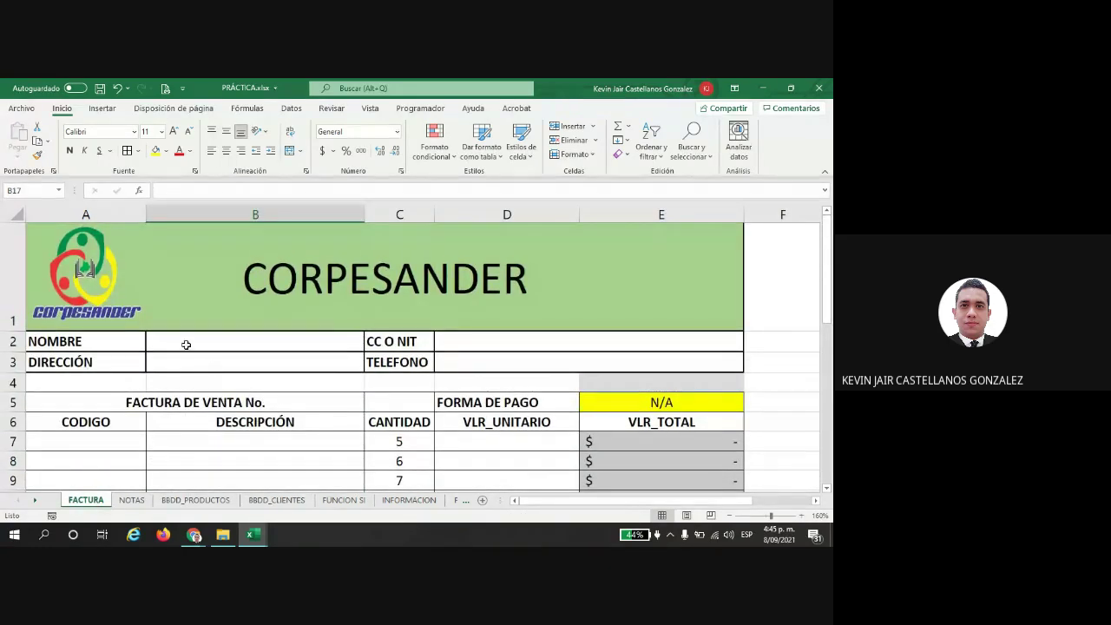
left_click(481, 340)
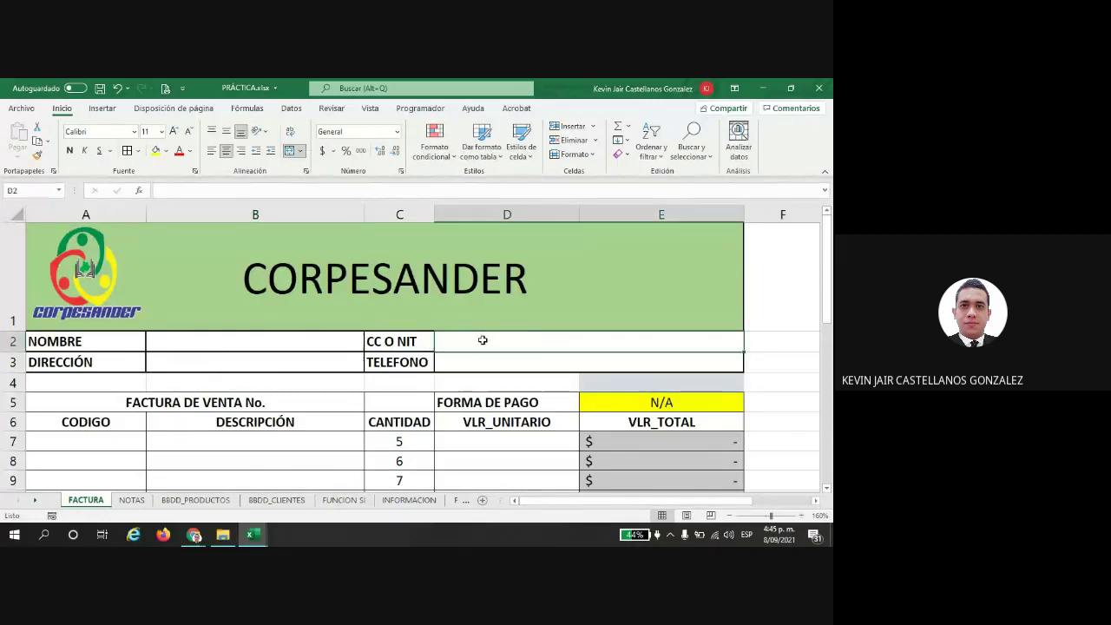
type("63")
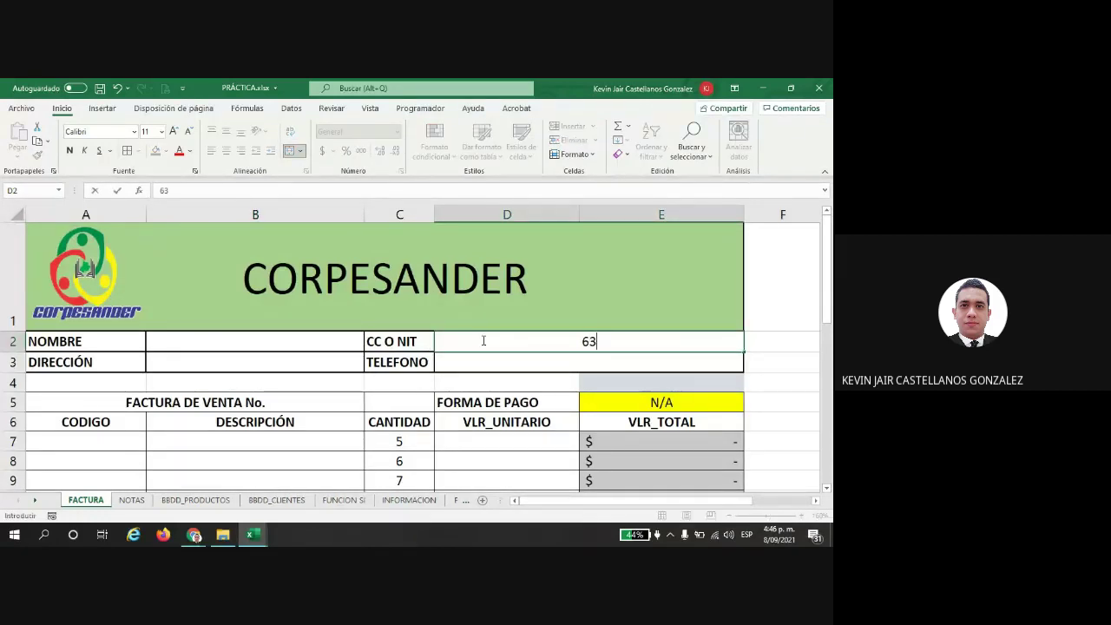
type("5454545")
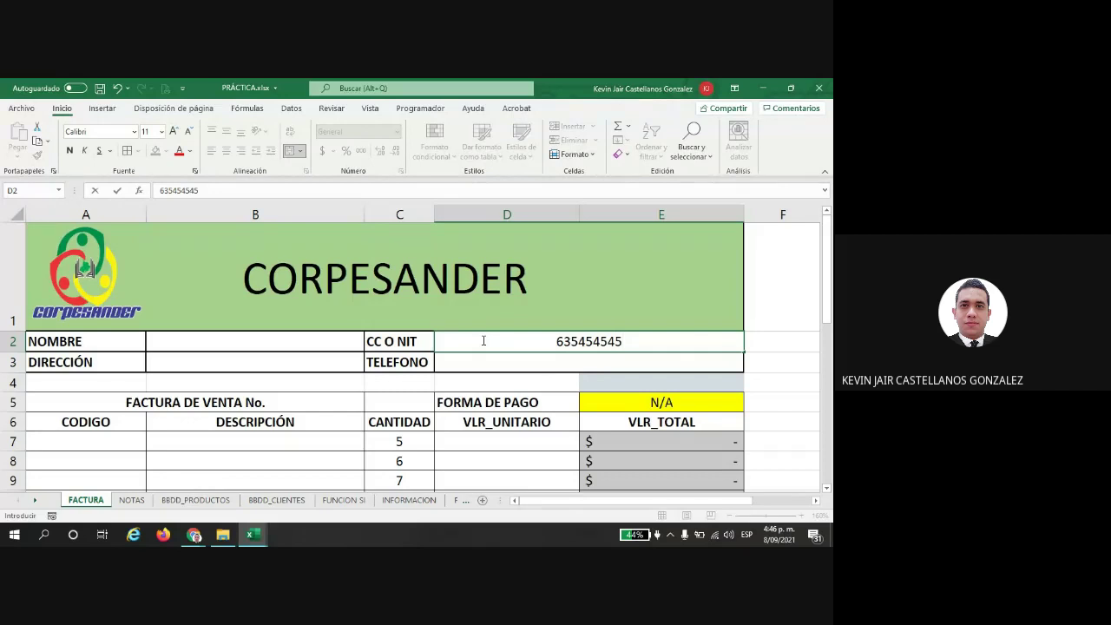
key("Return")
left_click(187, 341)
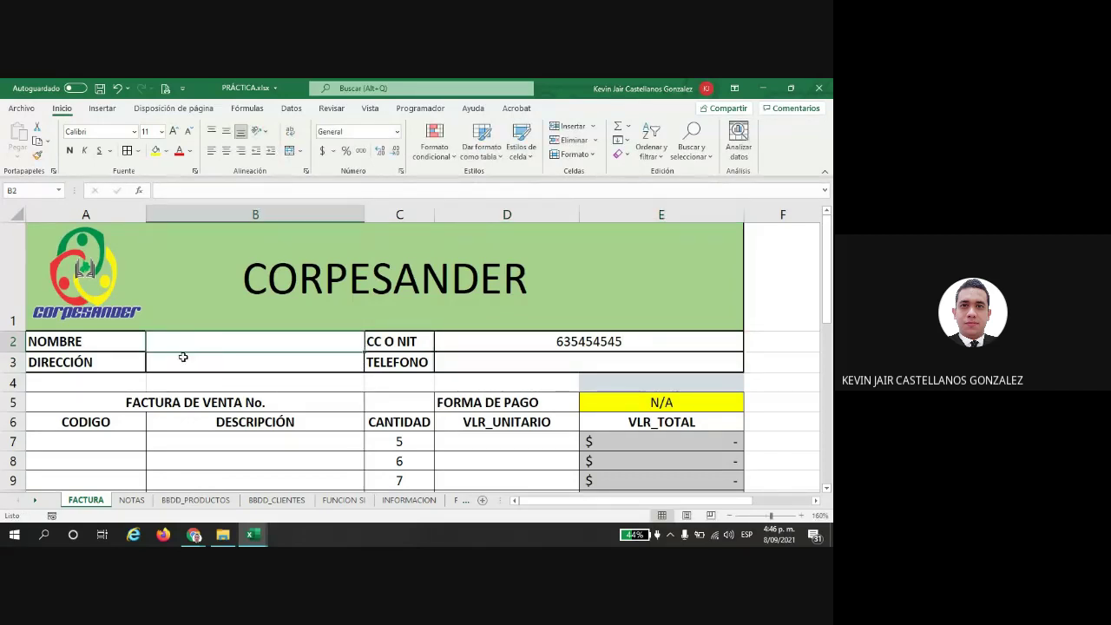
left_click(493, 361)
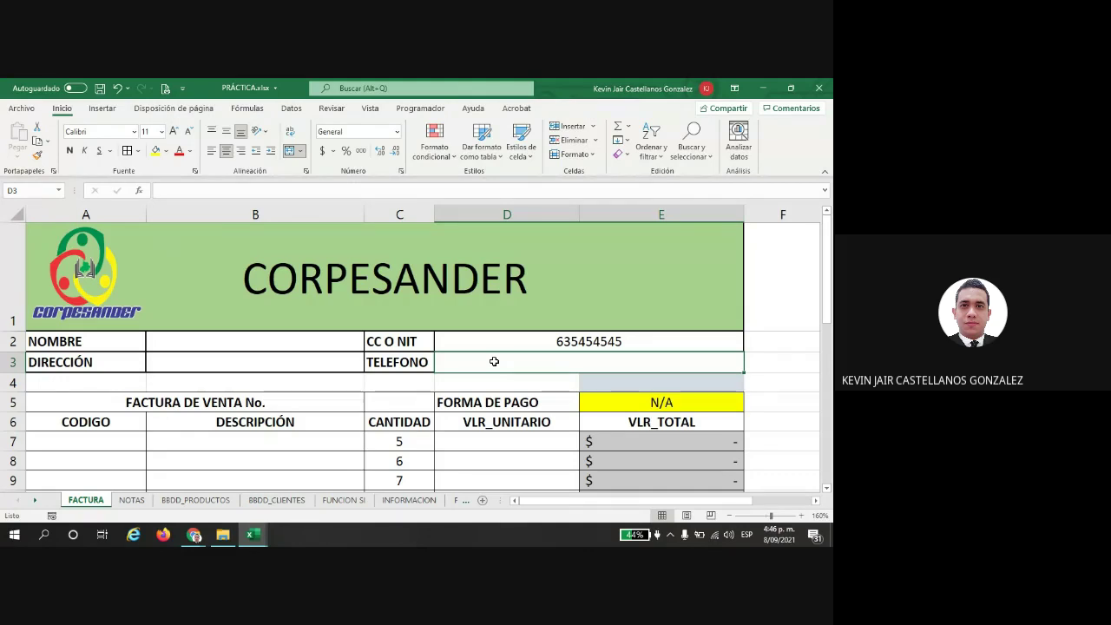
scroll(154, 476, "down", 1)
left_click(237, 368)
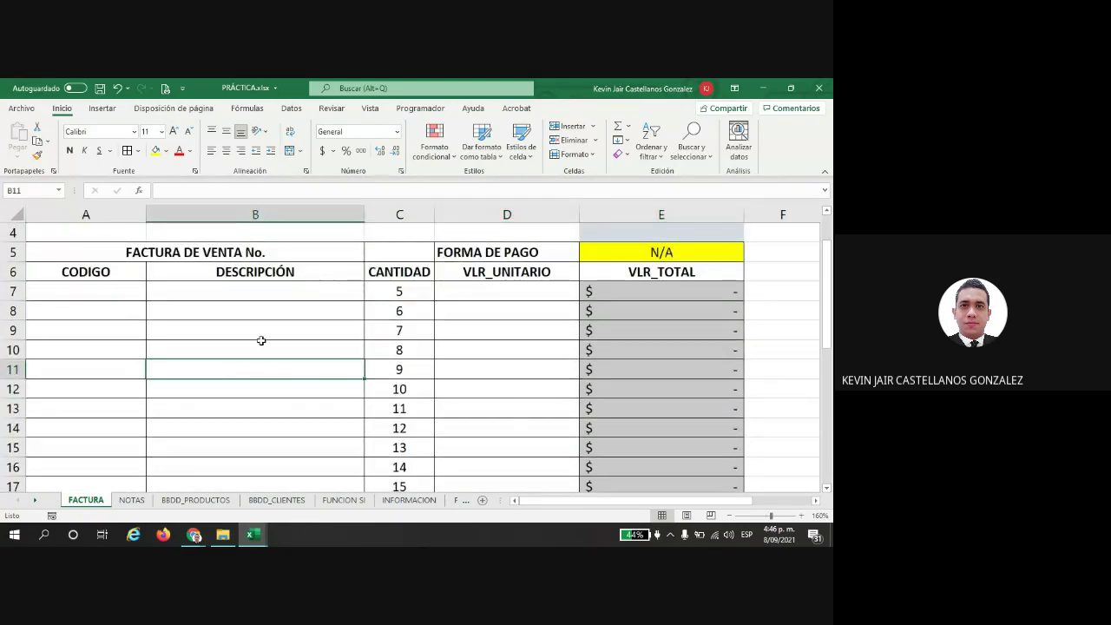
scroll(260, 340, "up", 1)
left_click(220, 360)
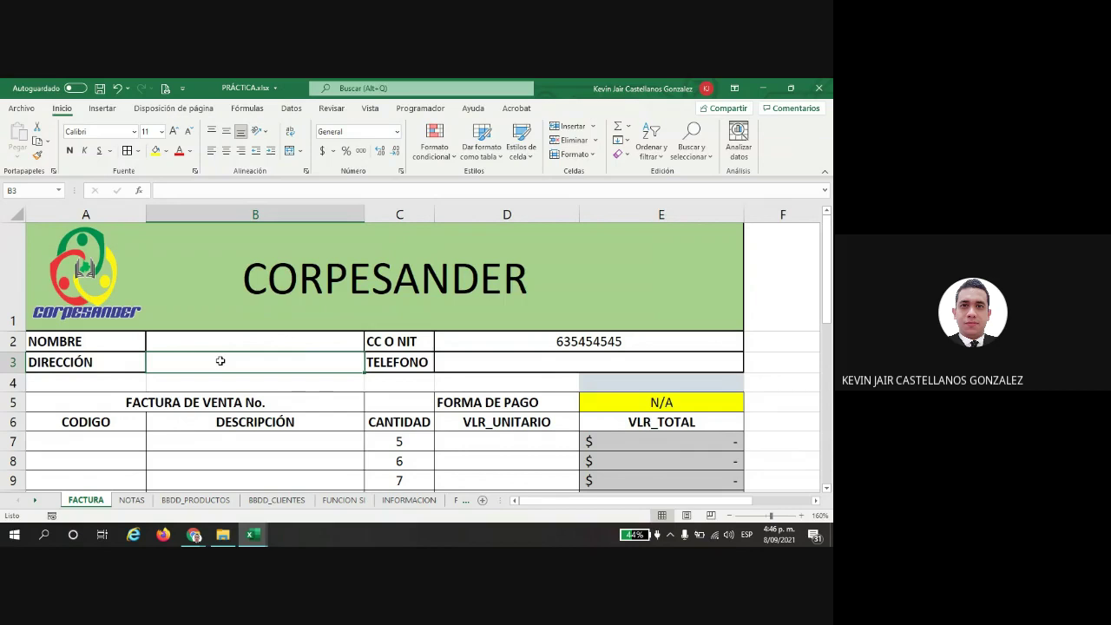
left_click(270, 501)
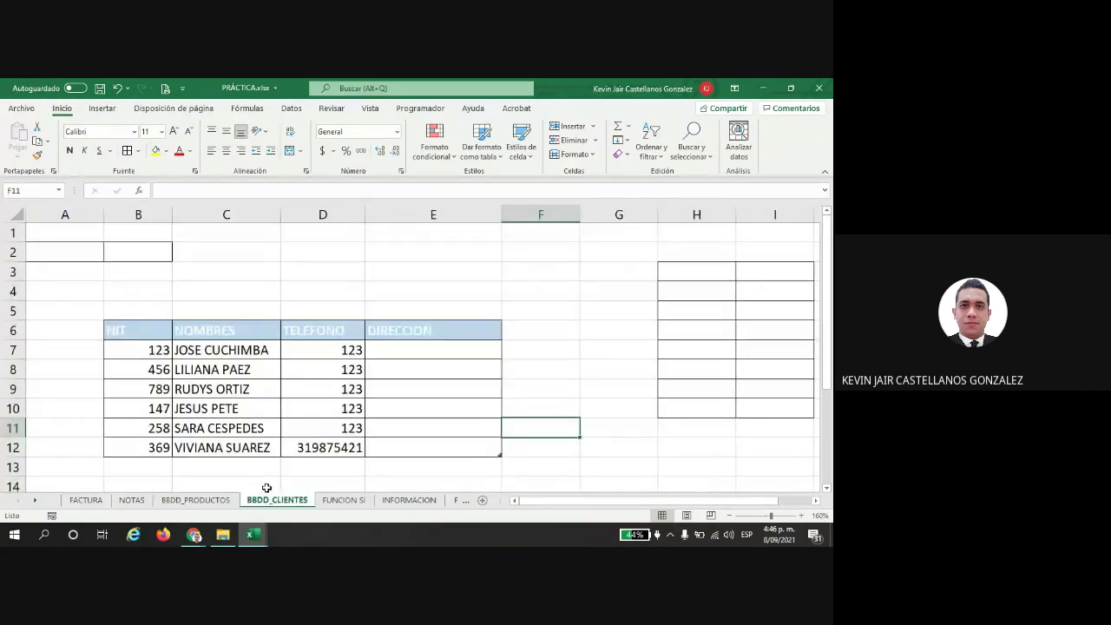
left_click(217, 368)
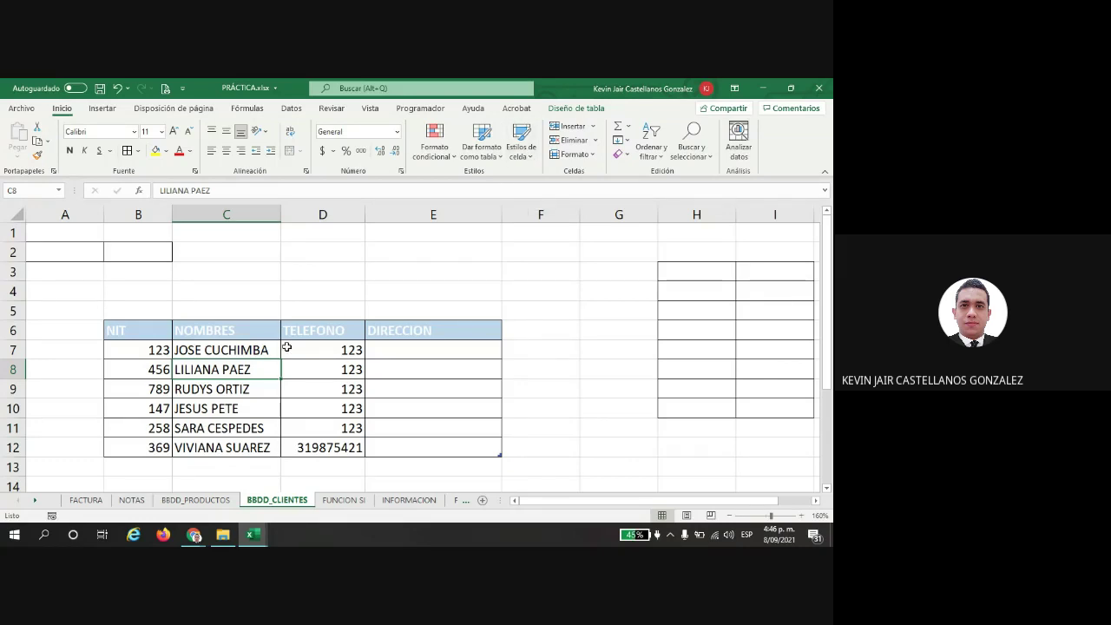
left_click(85, 500)
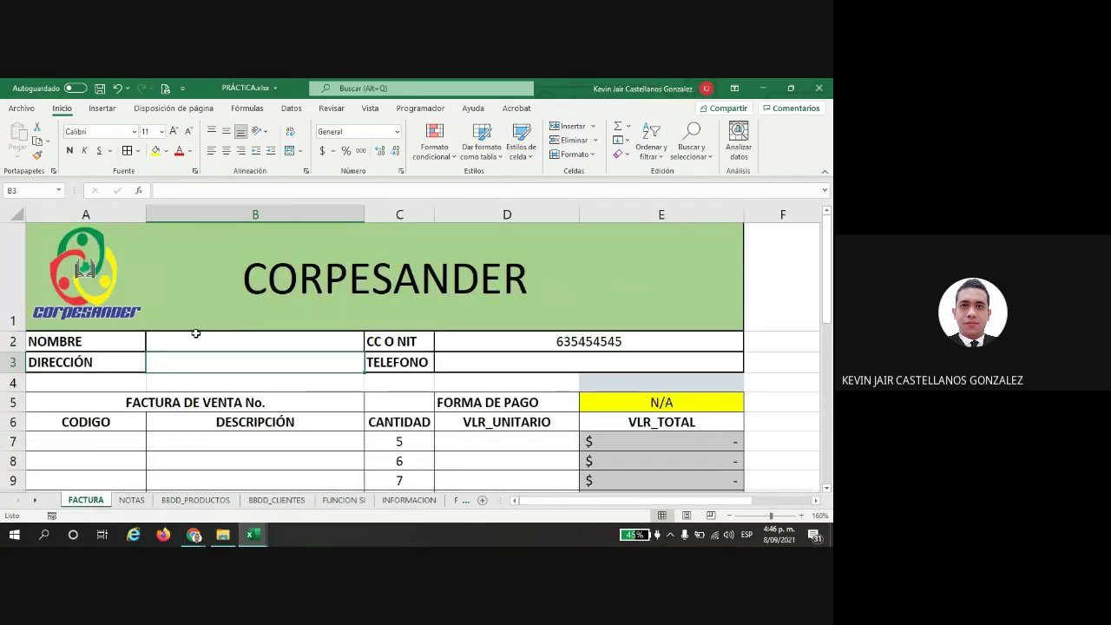
Step: Enter =BUSCARV(A7;PRODUCTOS;2;0) in B7 to look up the product description
scroll(266, 408, "down", 1)
left_click(258, 295)
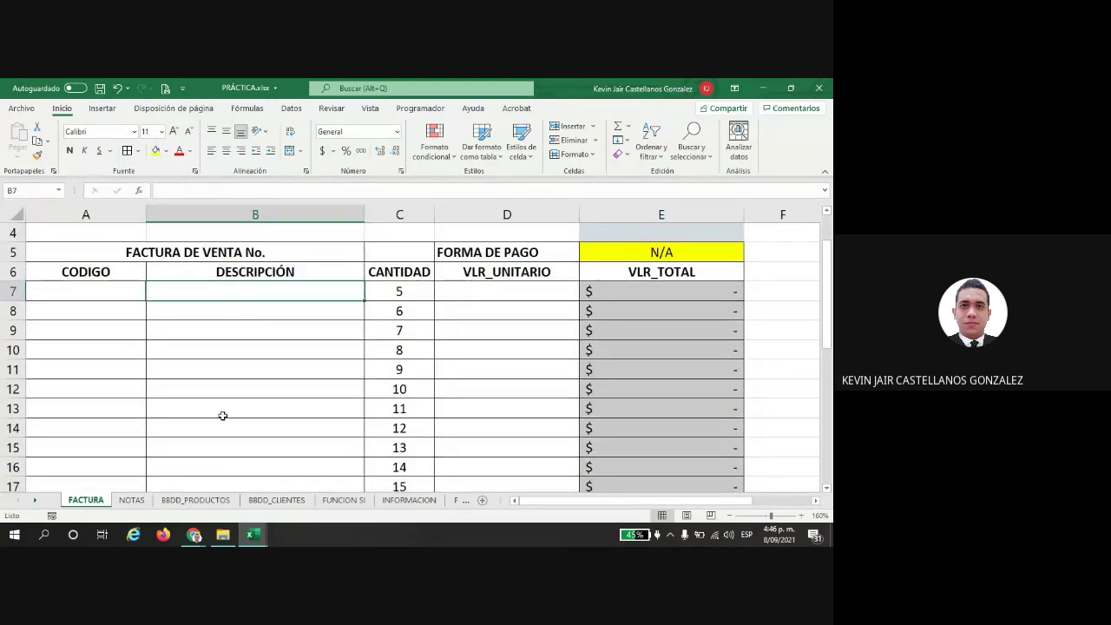
type("=")
key("Escape")
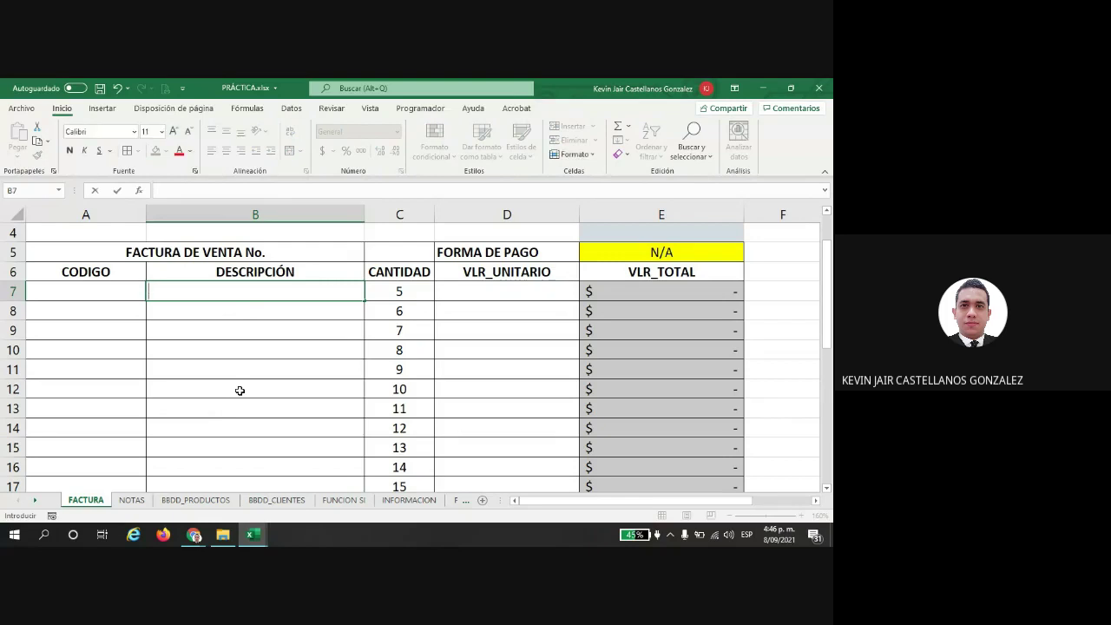
type("=BUSCAR")
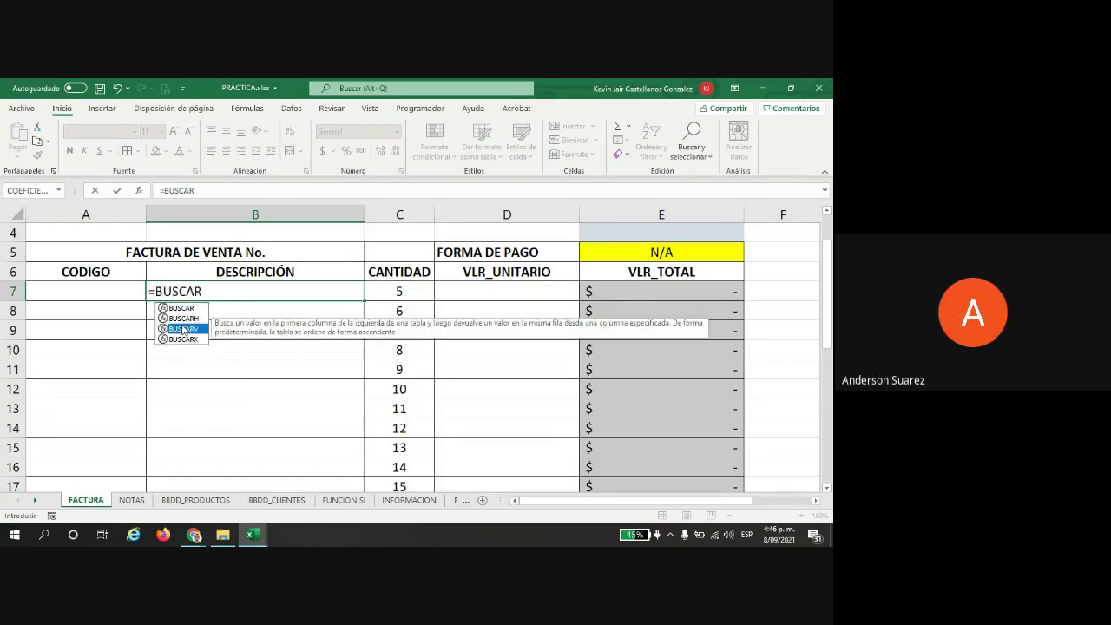
double_click(209, 328)
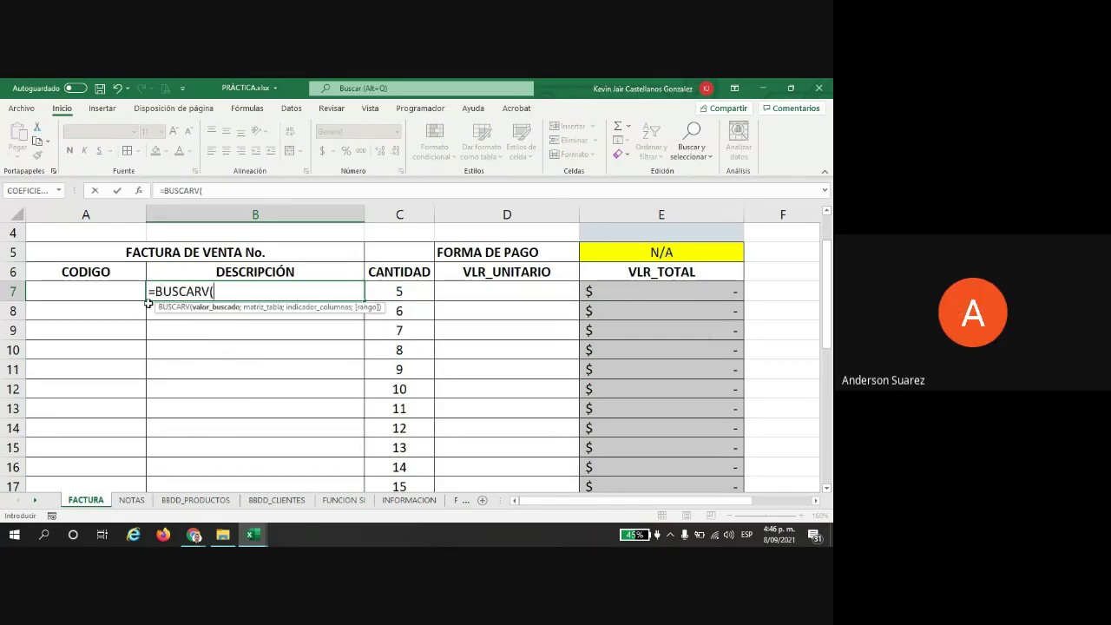
left_click(120, 288)
type(";PROD")
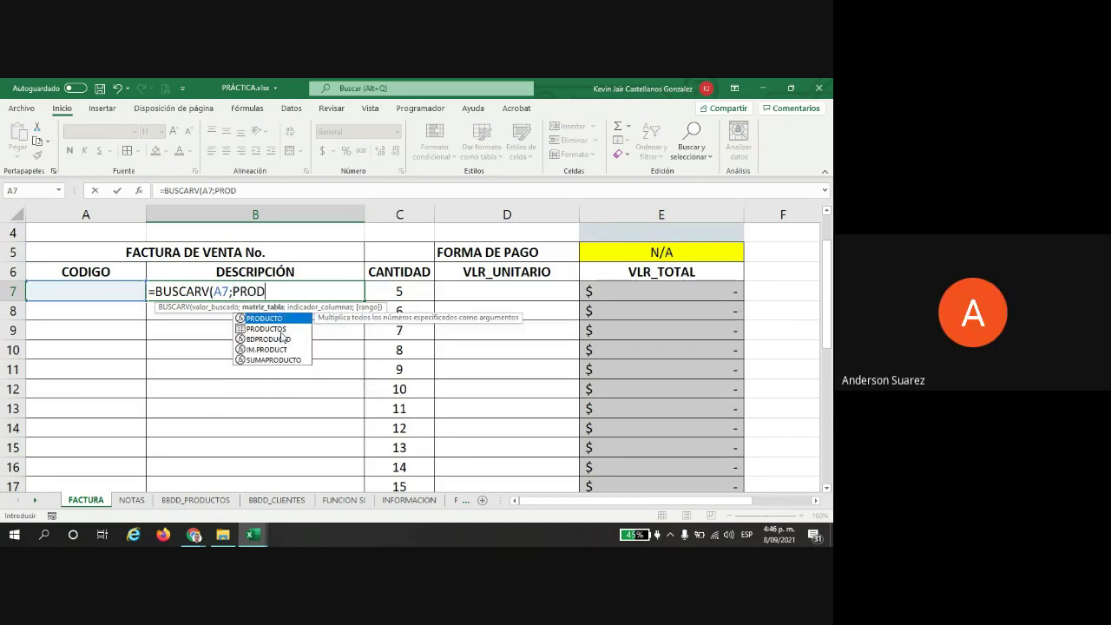
double_click(280, 329)
type(";2")
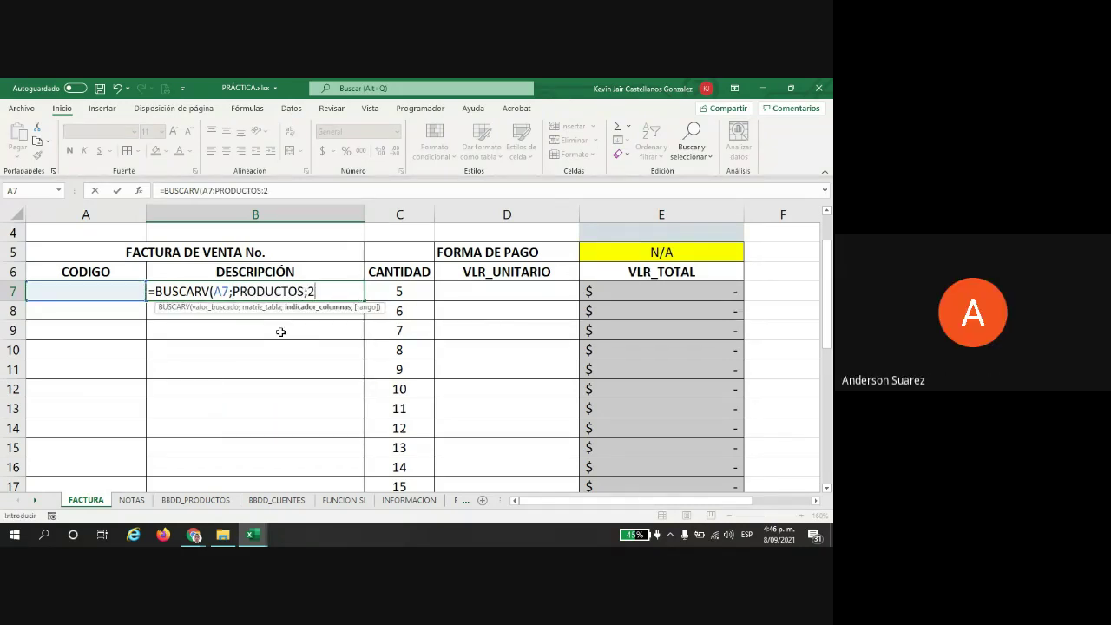
type(";0)")
key("Return")
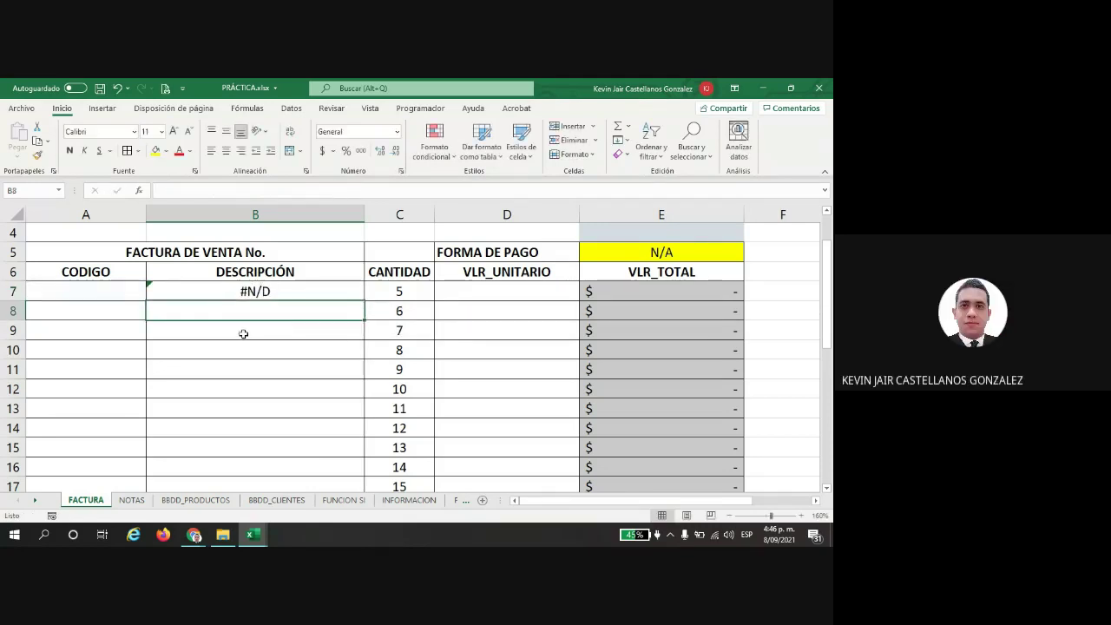
Step: Test code 102 in A7, which returns CUADERO X100H, then clear it and reopen B7 for editing
left_click(250, 290)
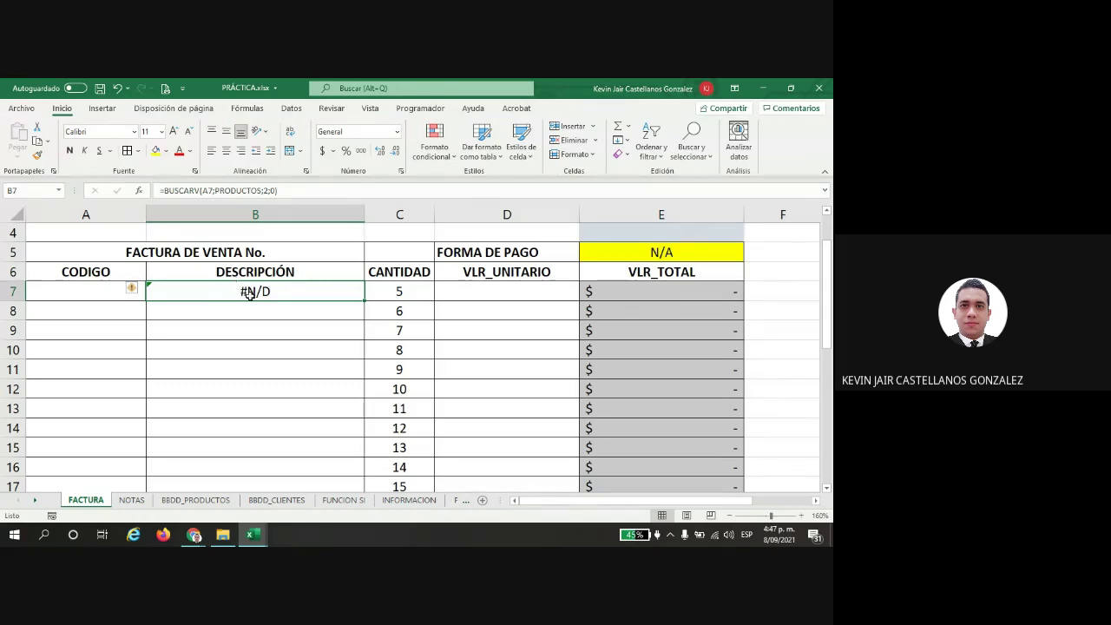
left_click(83, 294)
type("102")
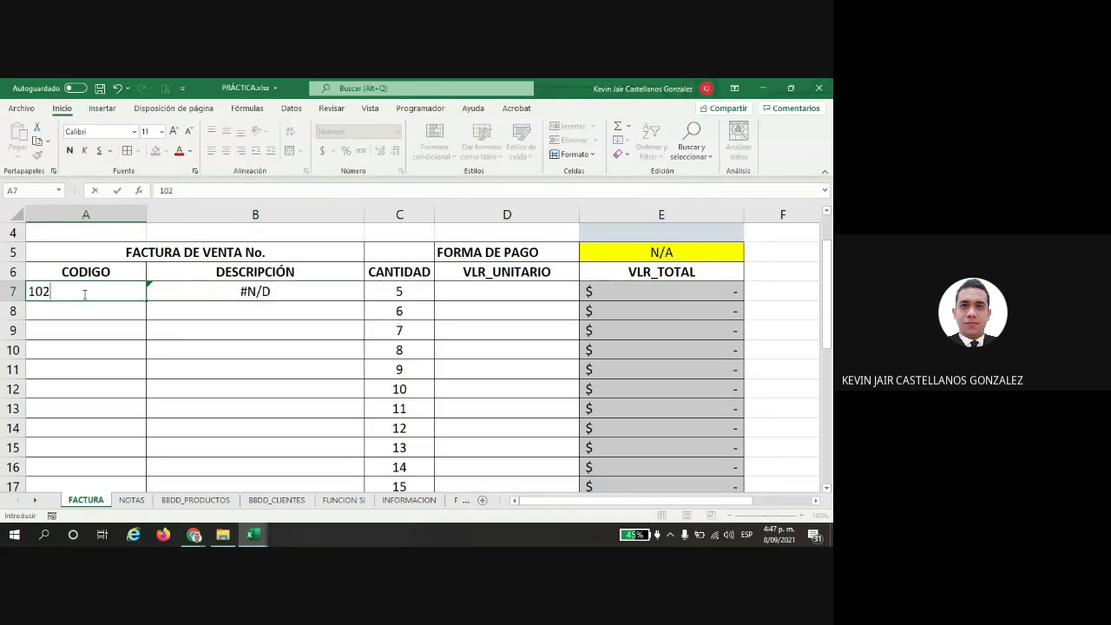
key("Return")
left_click(83, 295)
key("Delete")
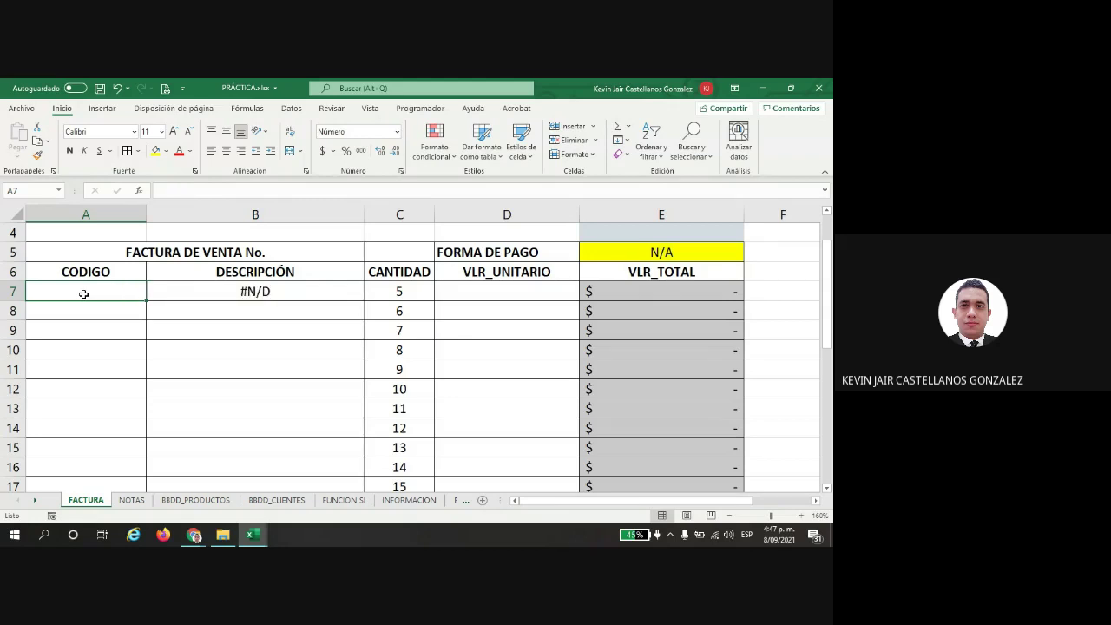
left_click(211, 294)
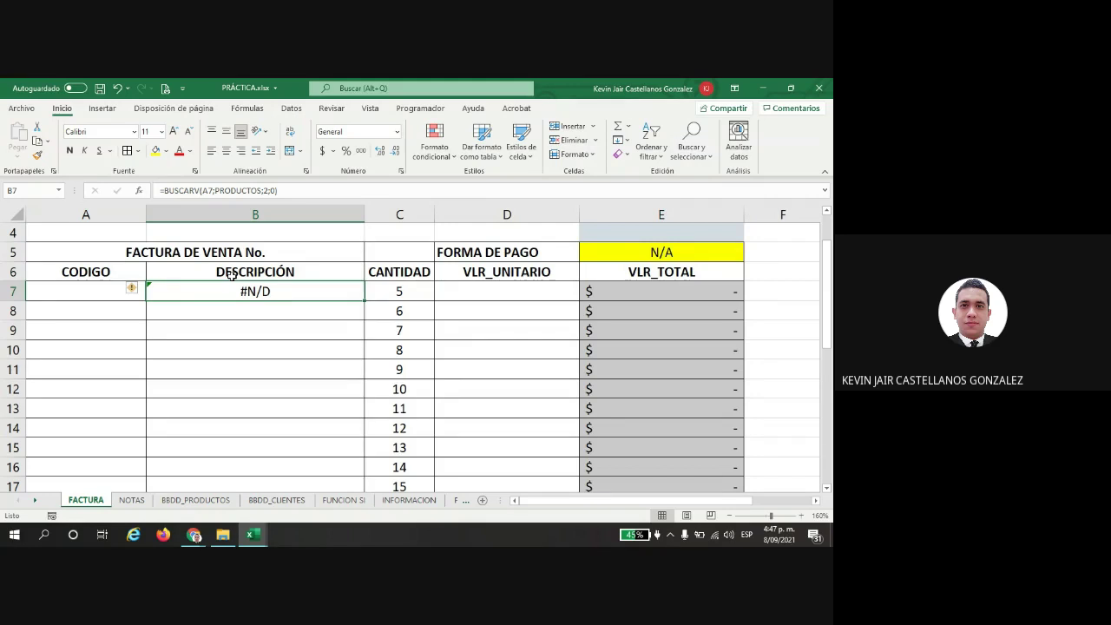
left_click(75, 287)
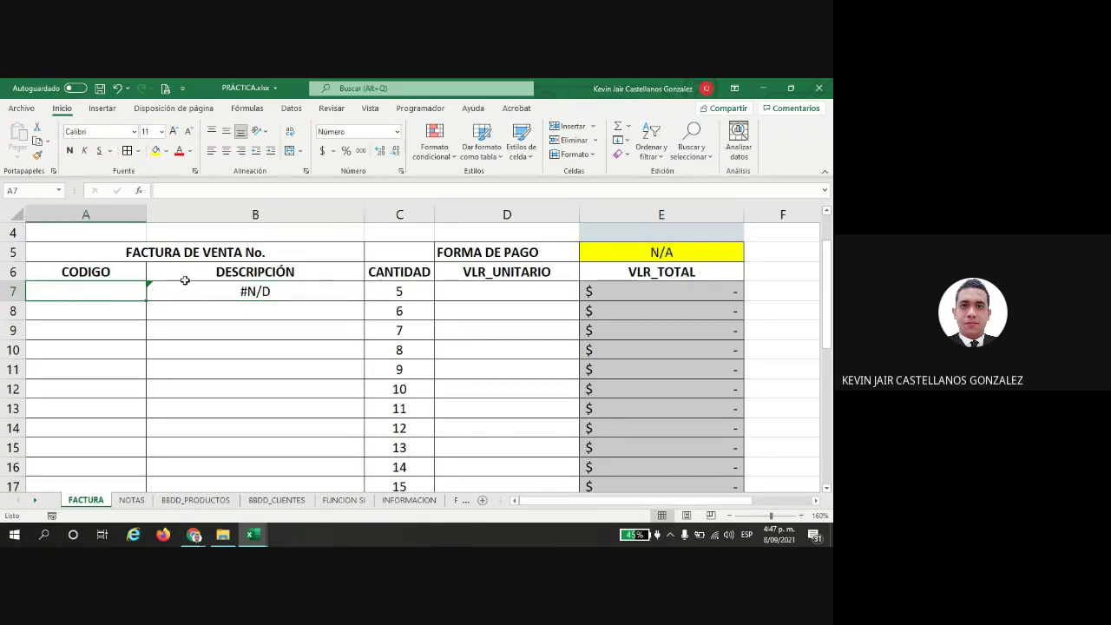
left_click(215, 288)
double_click(219, 288)
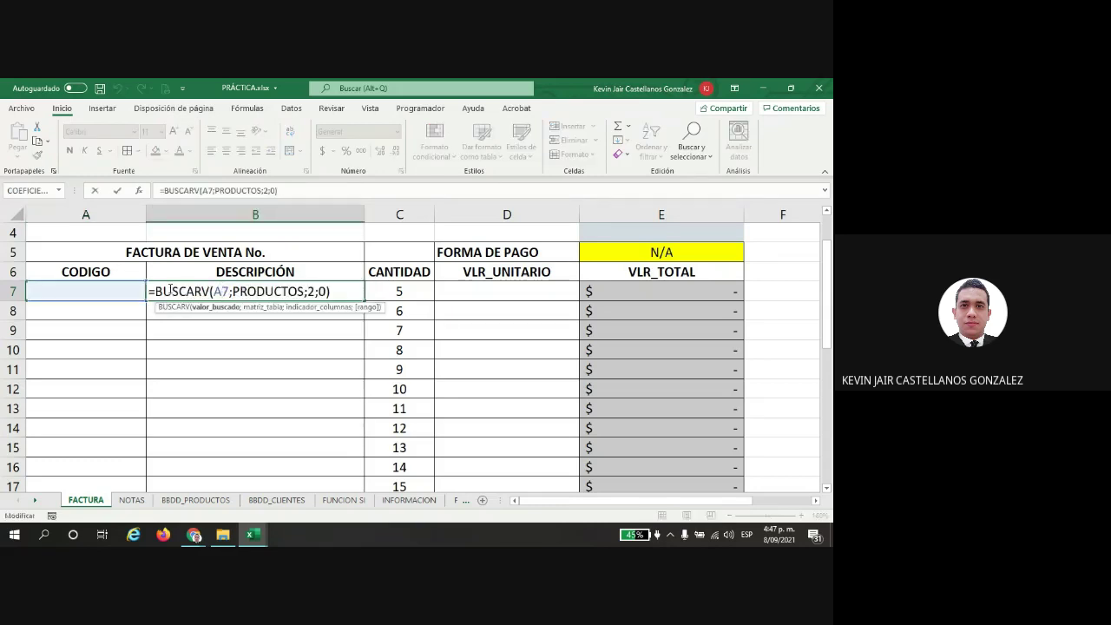
Step: Insert SI.ERROR( right after the equals sign, wrapping the BUSCARV expression in B7
left_click_drag(155, 289, 334, 292)
left_click(160, 290)
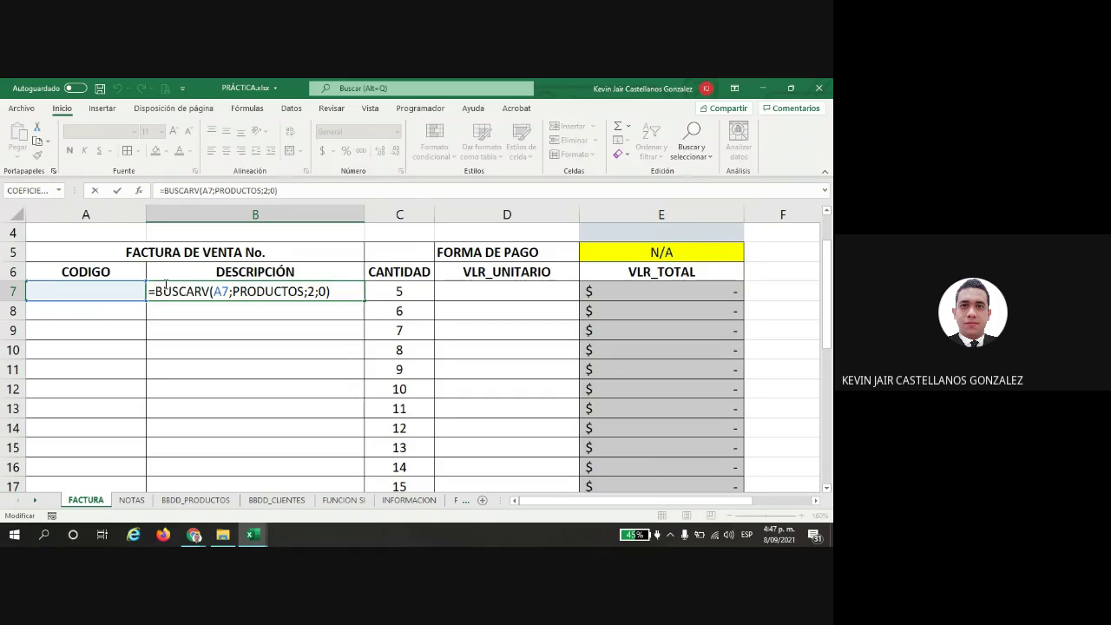
type("SI.ERRO")
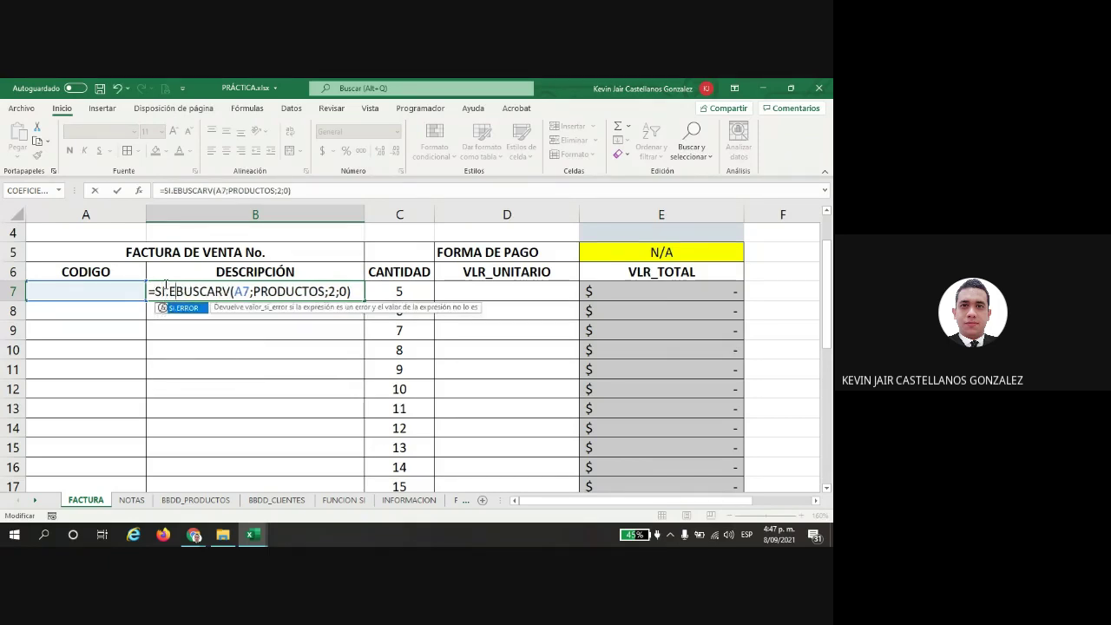
type("R")
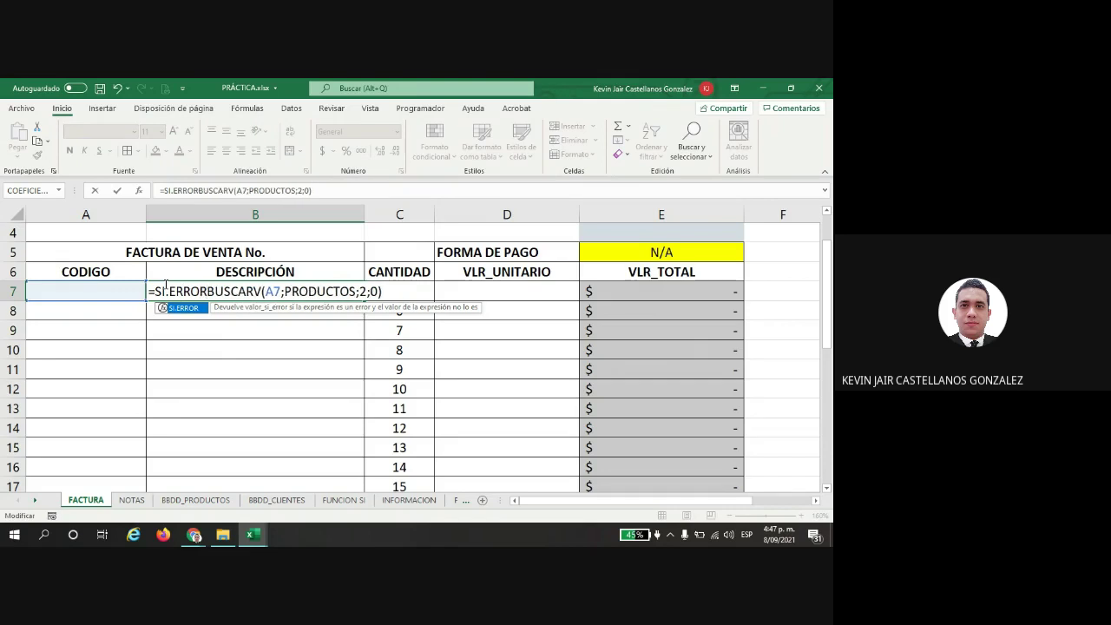
type("(")
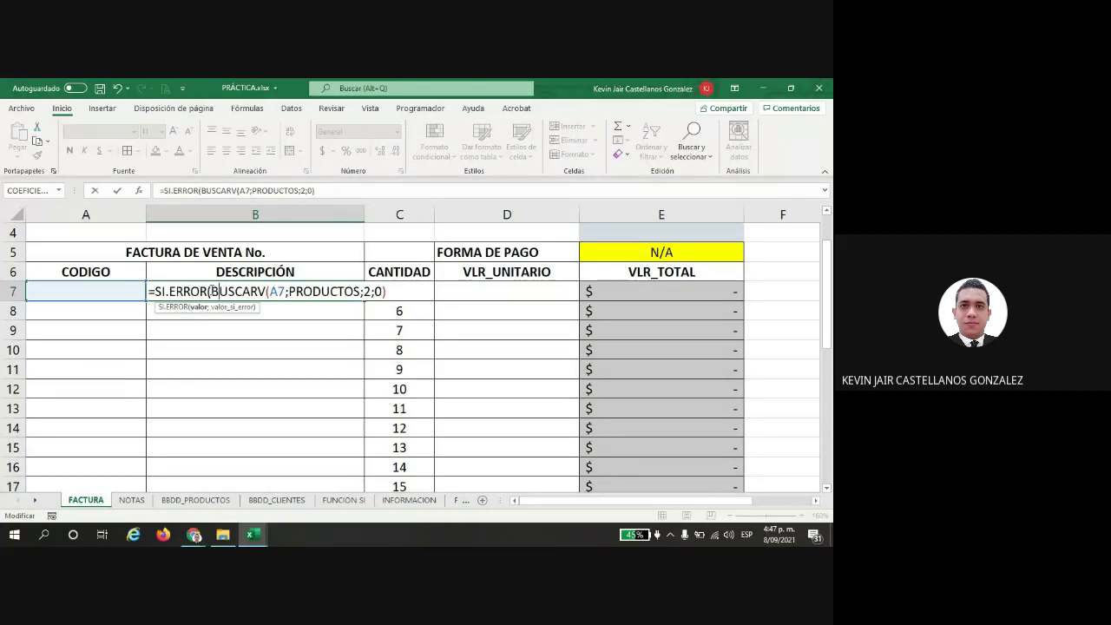
left_click_drag(210, 291, 387, 291)
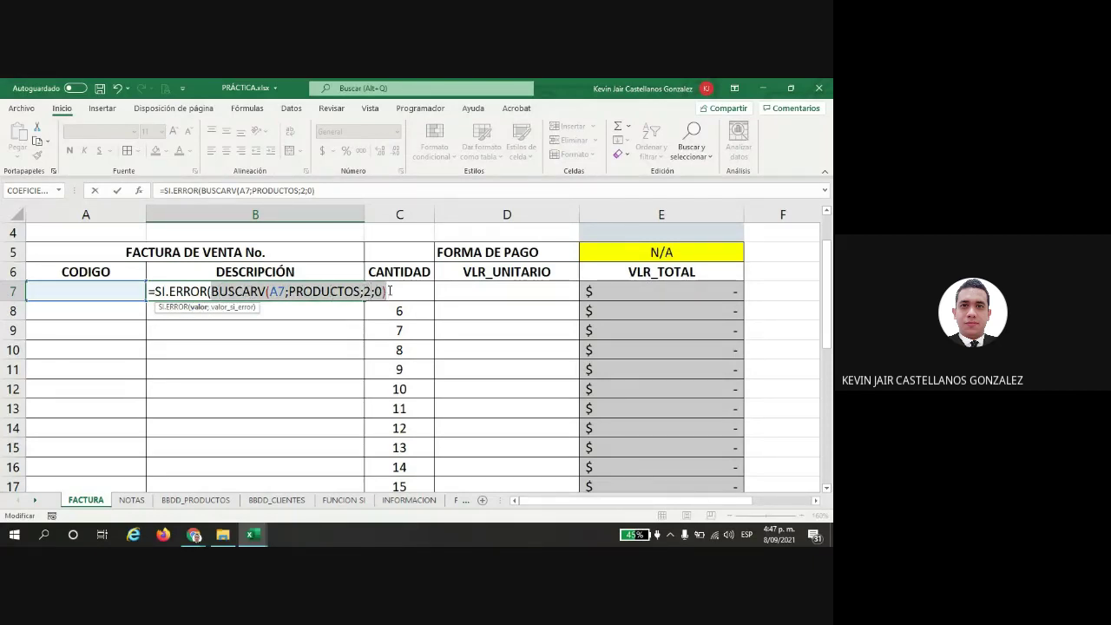
left_click(398, 291)
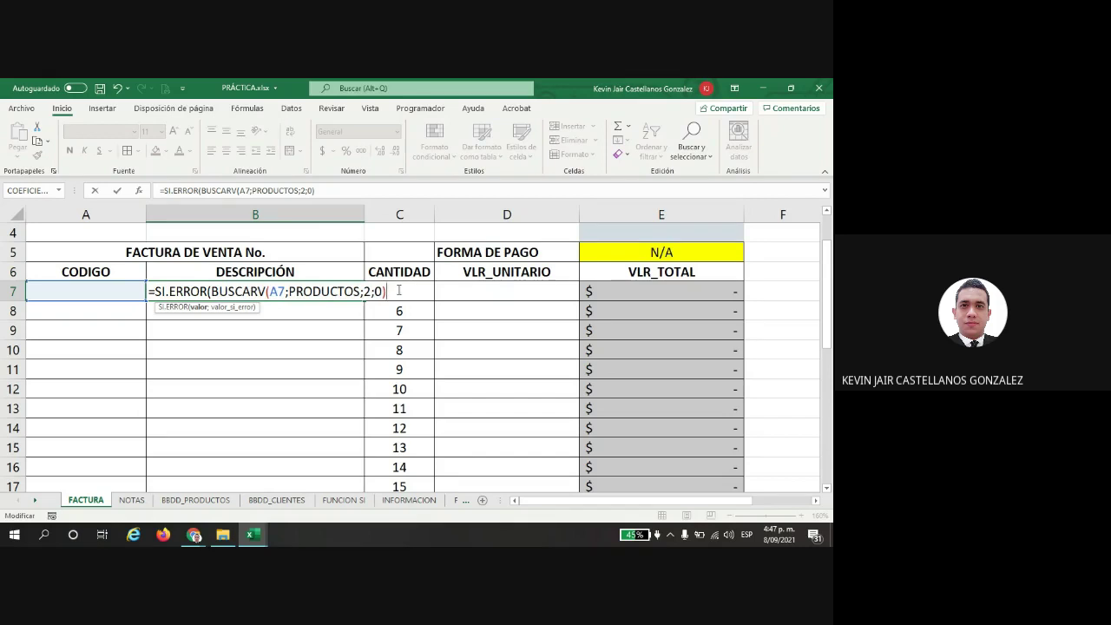
type(";")
Step: Finish with ;" ") so B7 reads =SI.ERROR(BUSCARV(A7;PRODUCTOS;2;0);" ")
left_click_drag(212, 291, 388, 289)
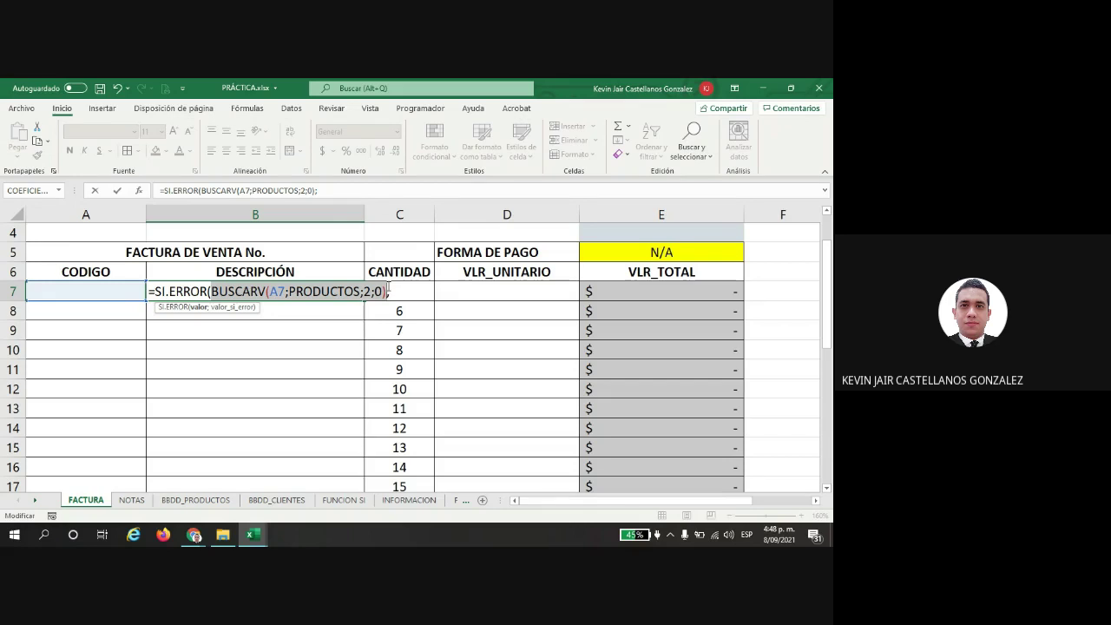
left_click(395, 291)
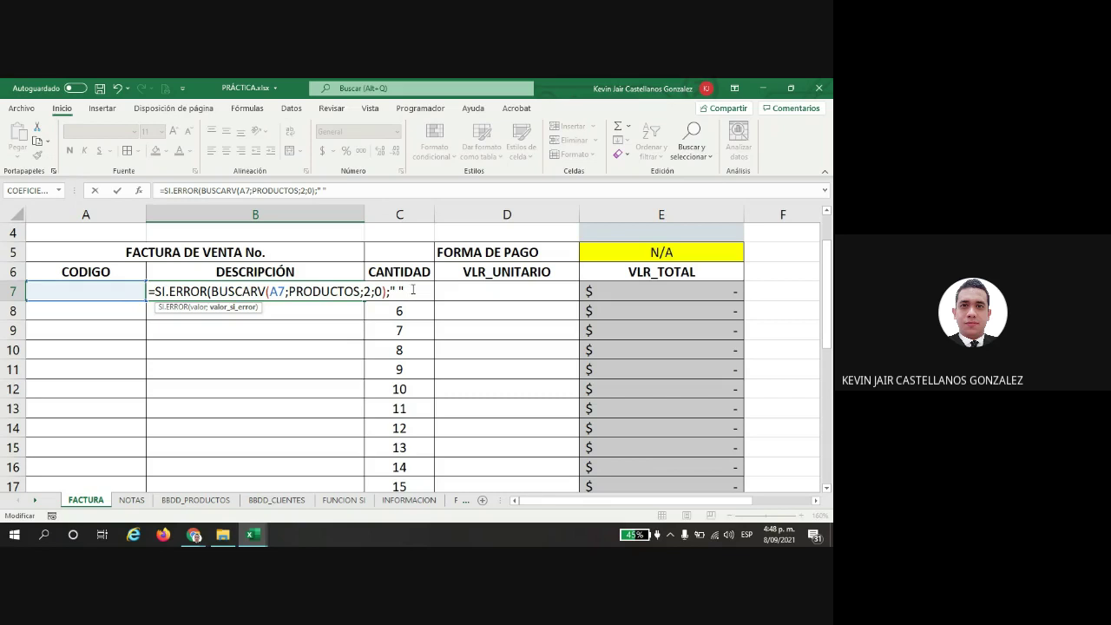
key("BackSpace")
key("BackSpace")
type("ERROR\"")
key("BackSpace")
key("BackSpace")
key("BackSpace")
key("BackSpace")
key("BackSpace")
key("BackSpace")
key("BackSpace")
type("\" \"")
type(")")
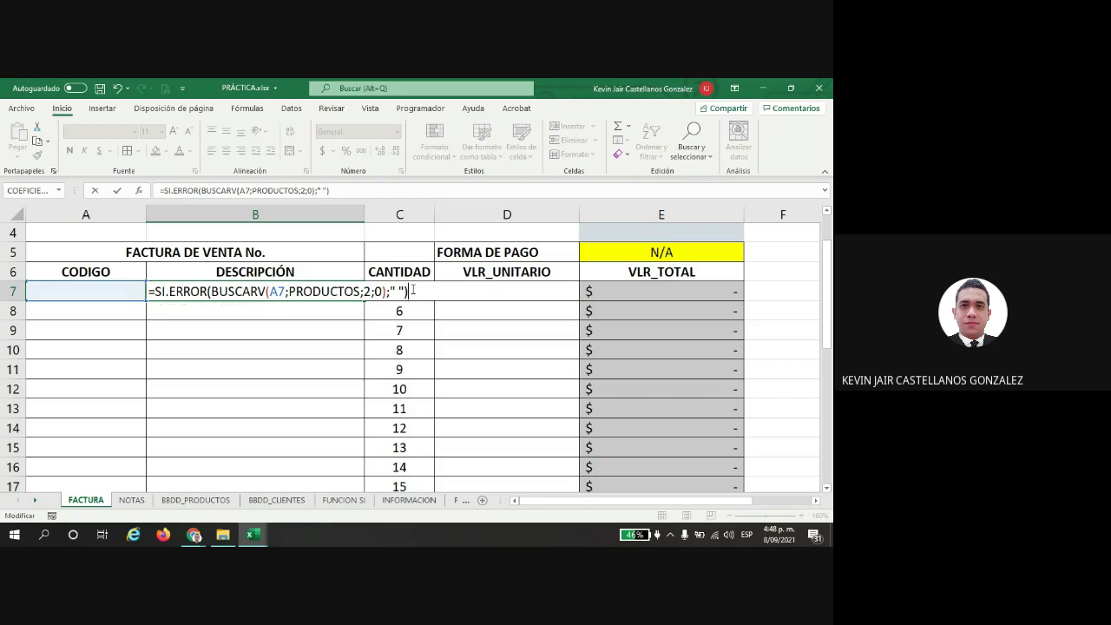
key("Return")
left_click(260, 292)
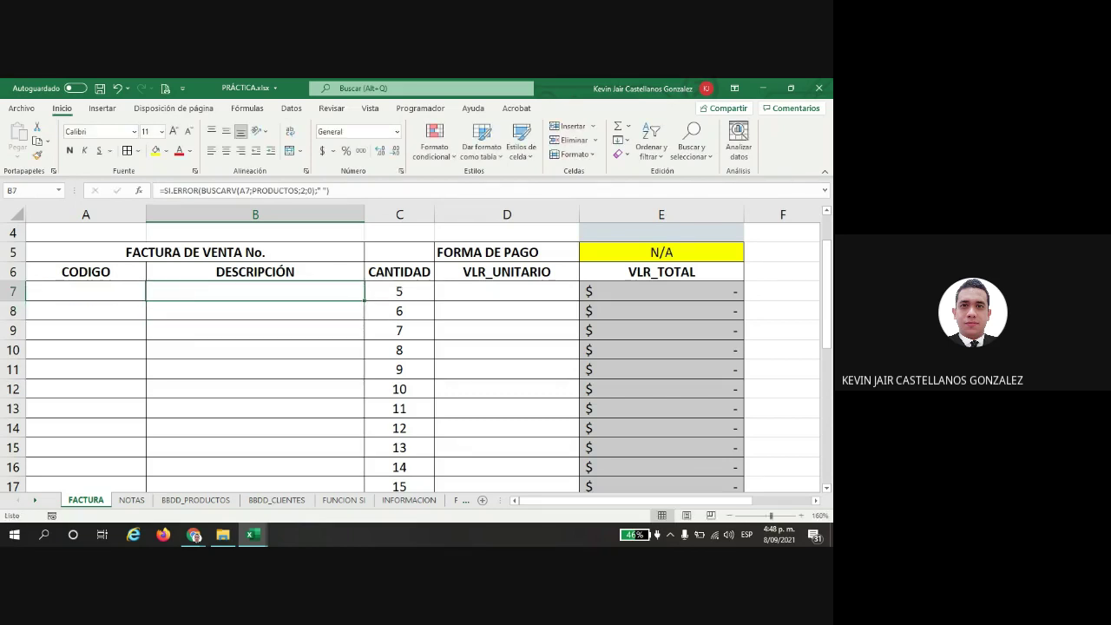
Step: Test code 101, which returns LAPICERO NEGRO, confirm B7 blanks once A7 is cleared, then view BBDD_CLIENTES
left_click(136, 296)
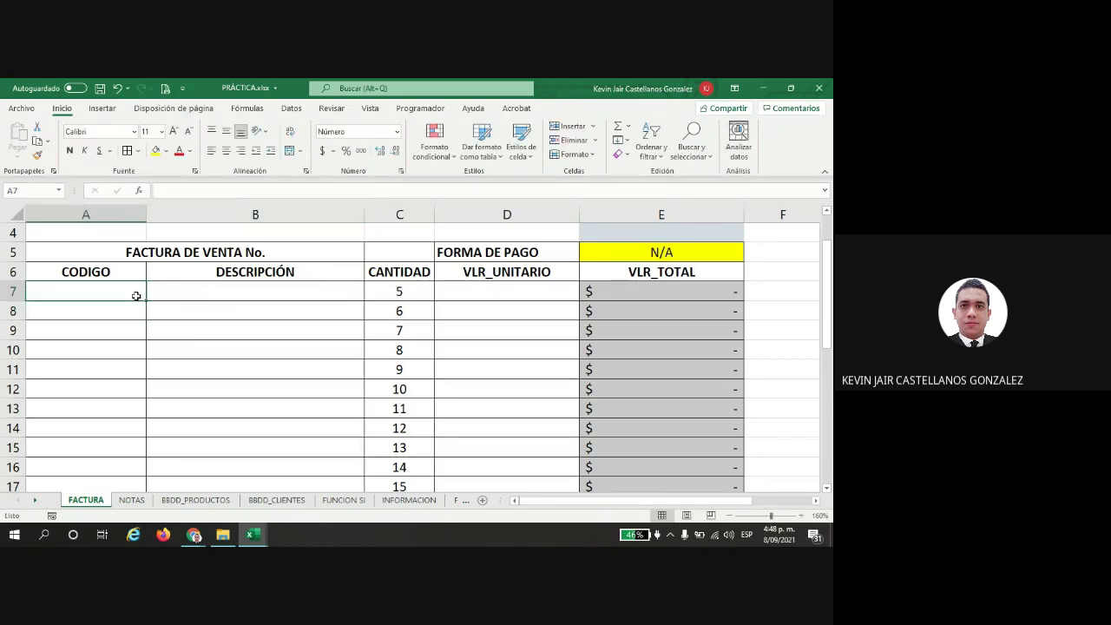
type("101")
key("Return")
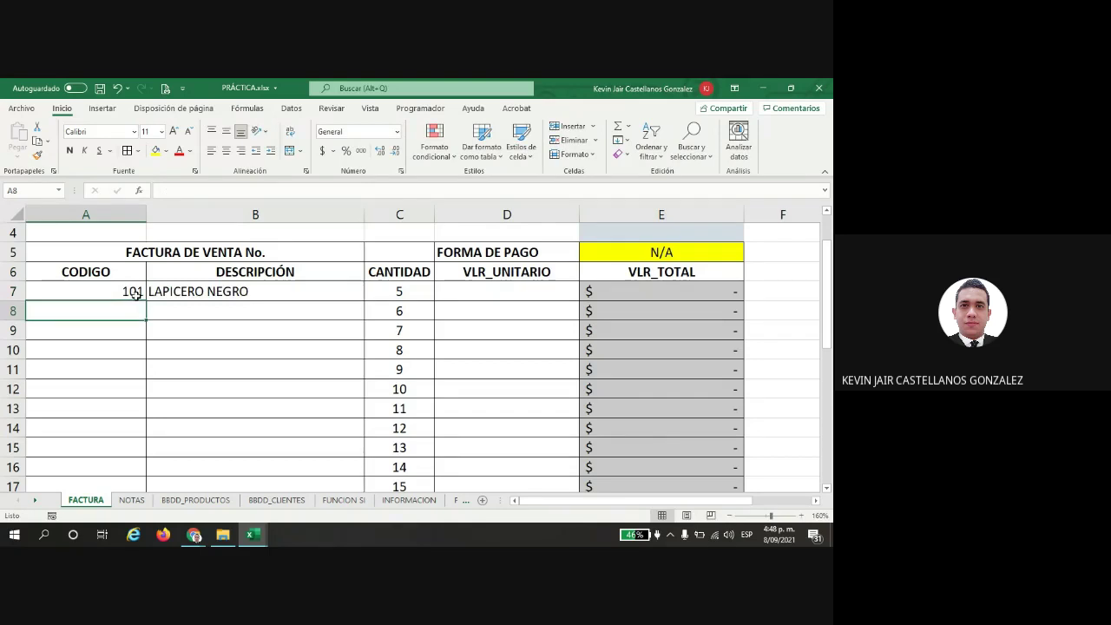
left_click(136, 296)
key("Delete")
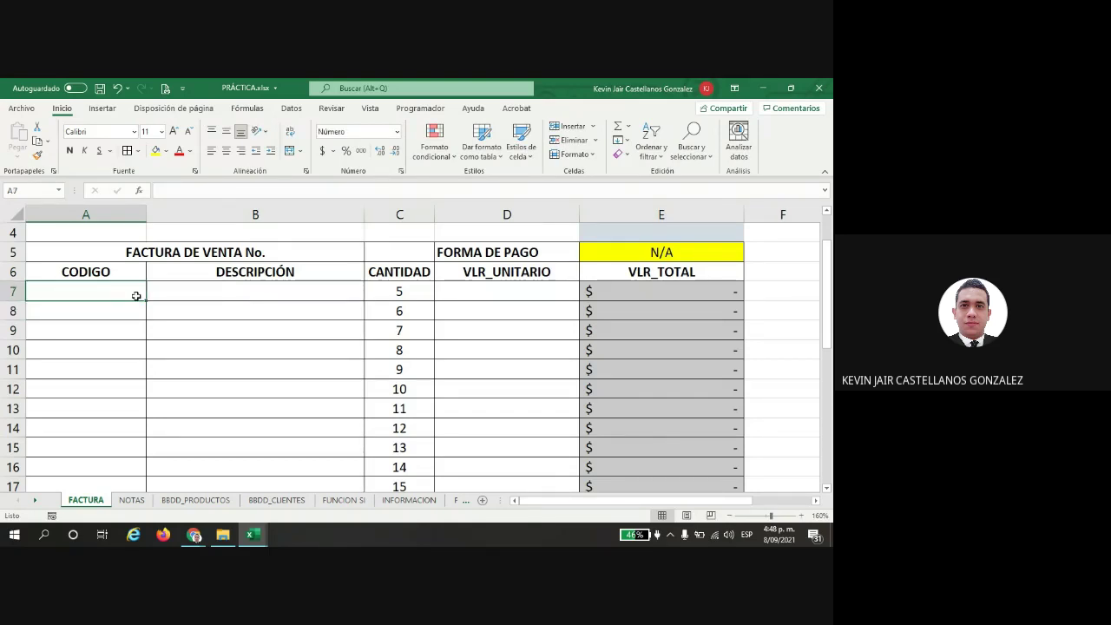
left_click(302, 291)
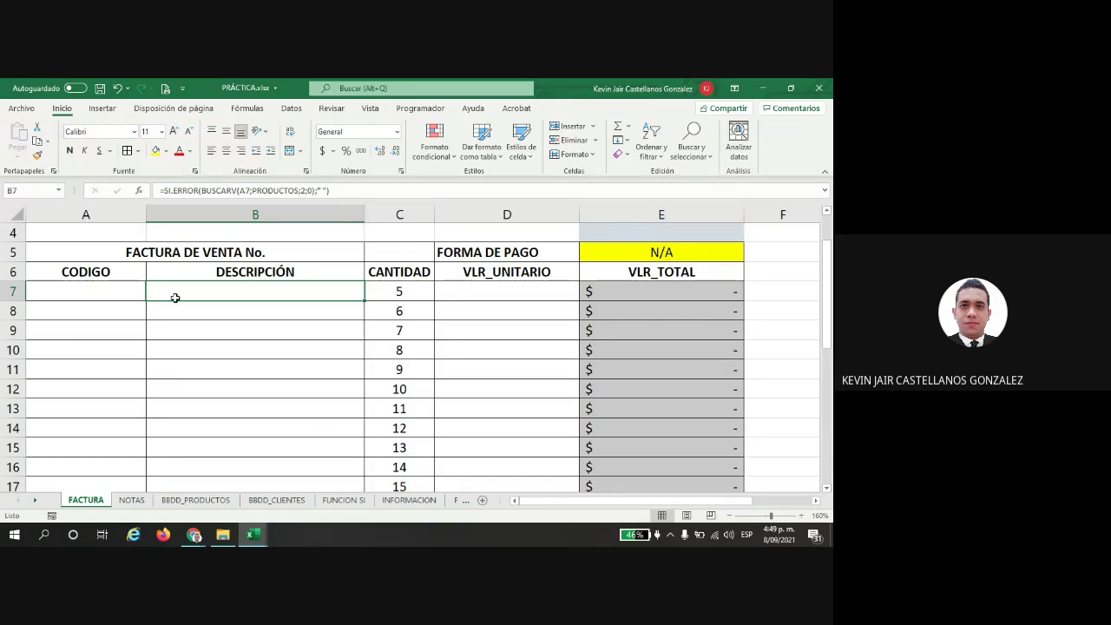
left_click(115, 291)
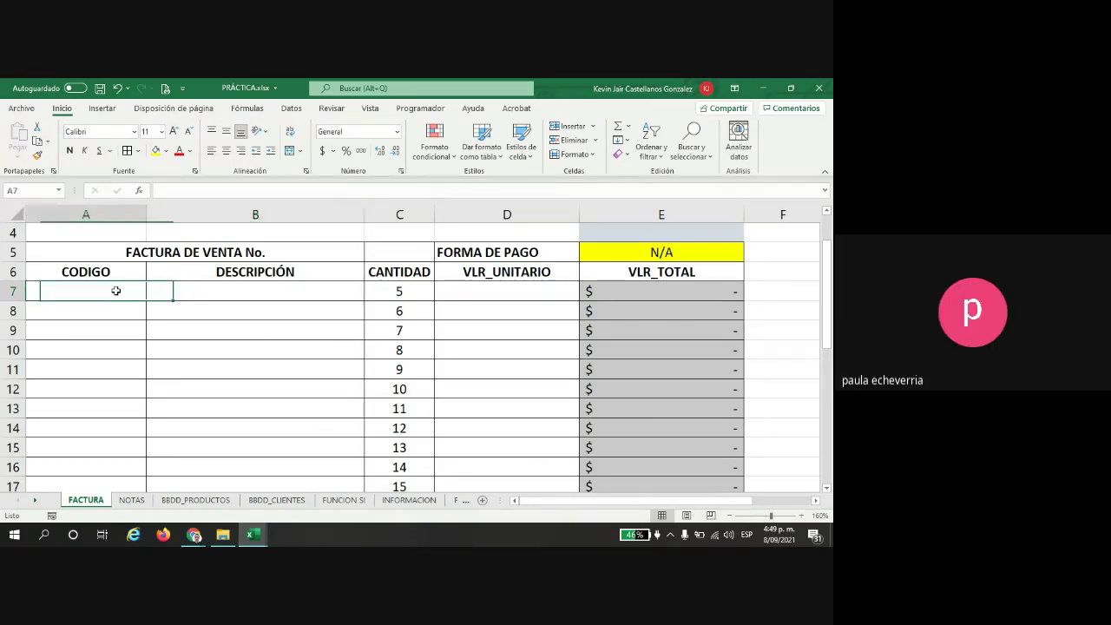
left_click(168, 289)
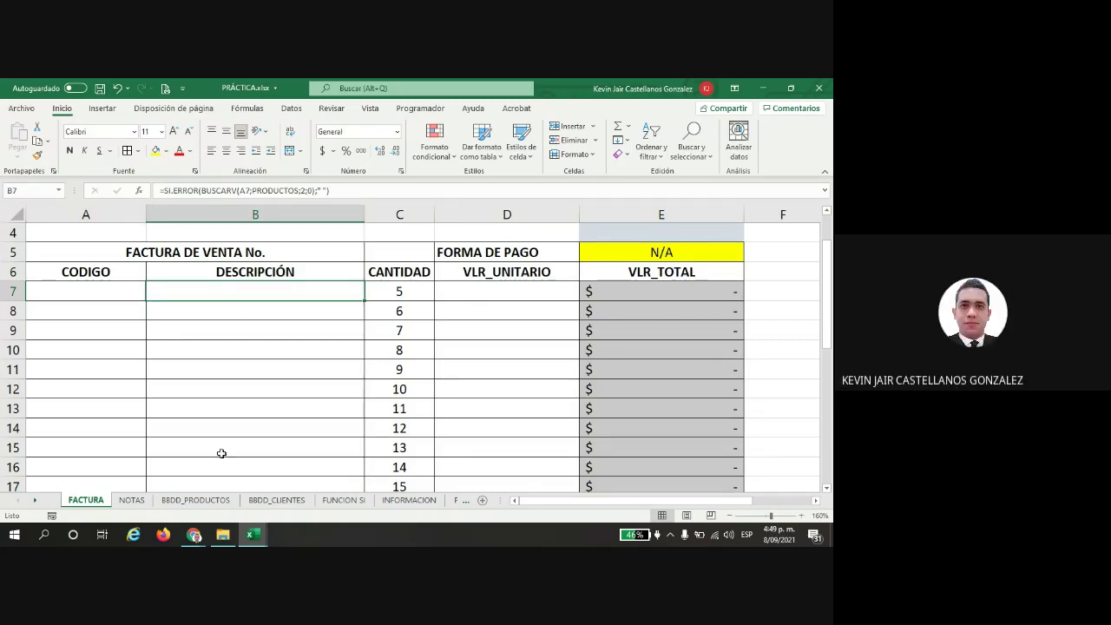
left_click(195, 500)
left_click(276, 500)
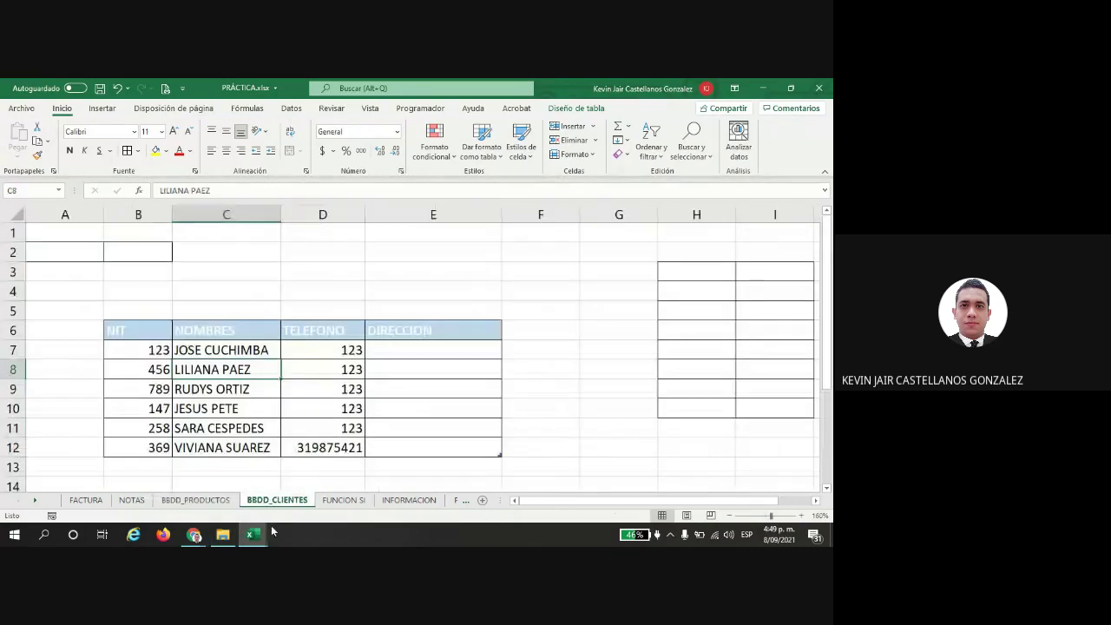
Step: On FACTURA, go over the CC O NIT, NOMBRE, DIRECCIÓN and TELEFONO header cells
left_click(76, 499)
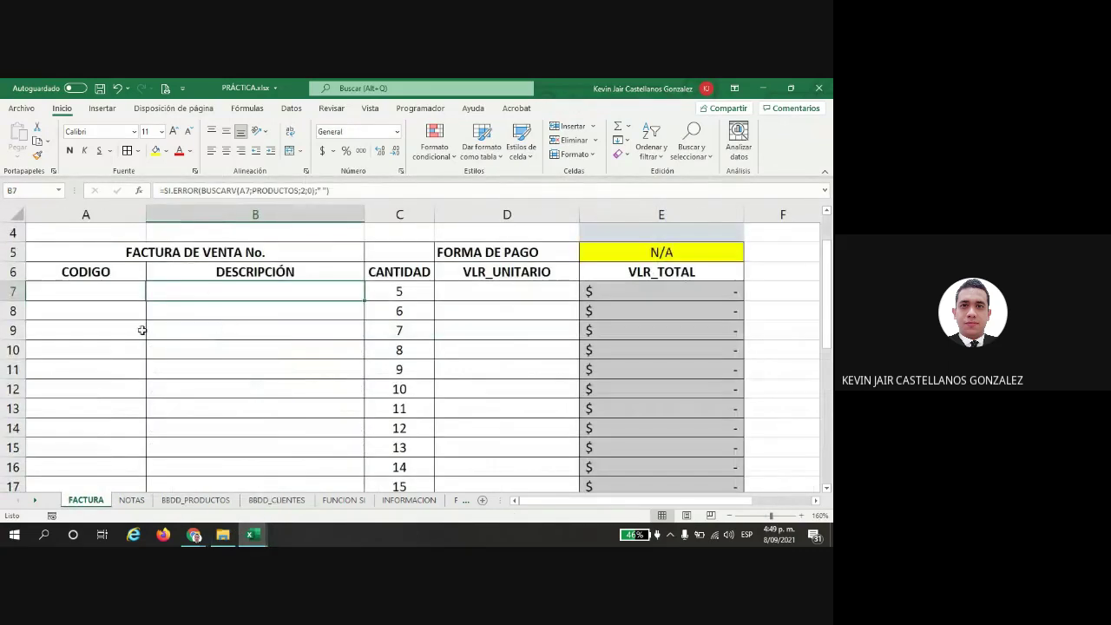
scroll(174, 323, "up", 2)
left_click(607, 335)
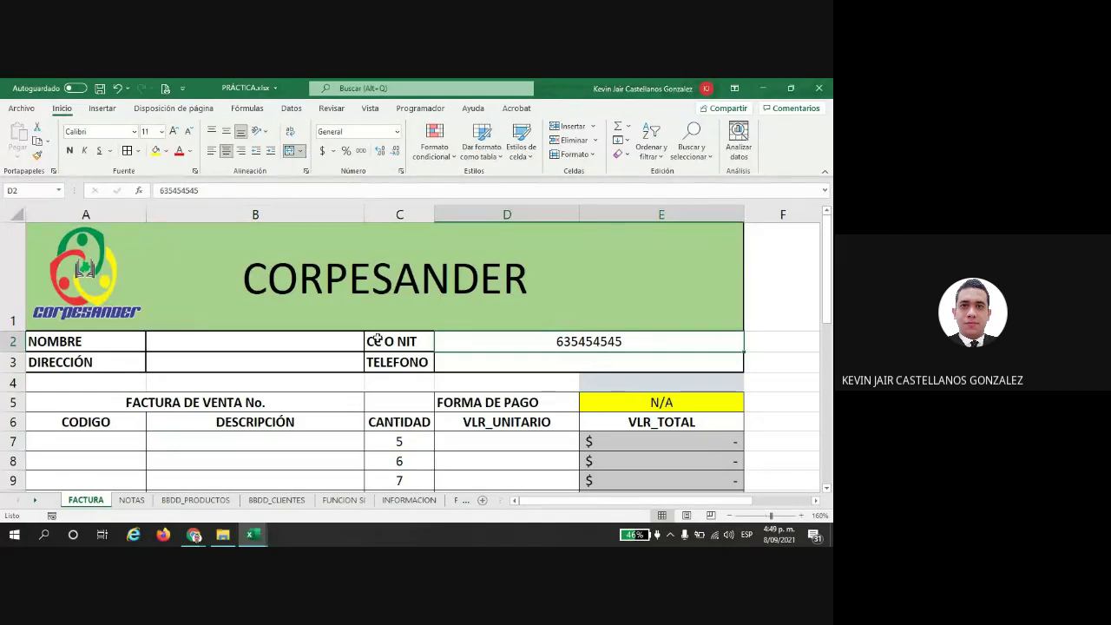
left_click(238, 346)
left_click(240, 361)
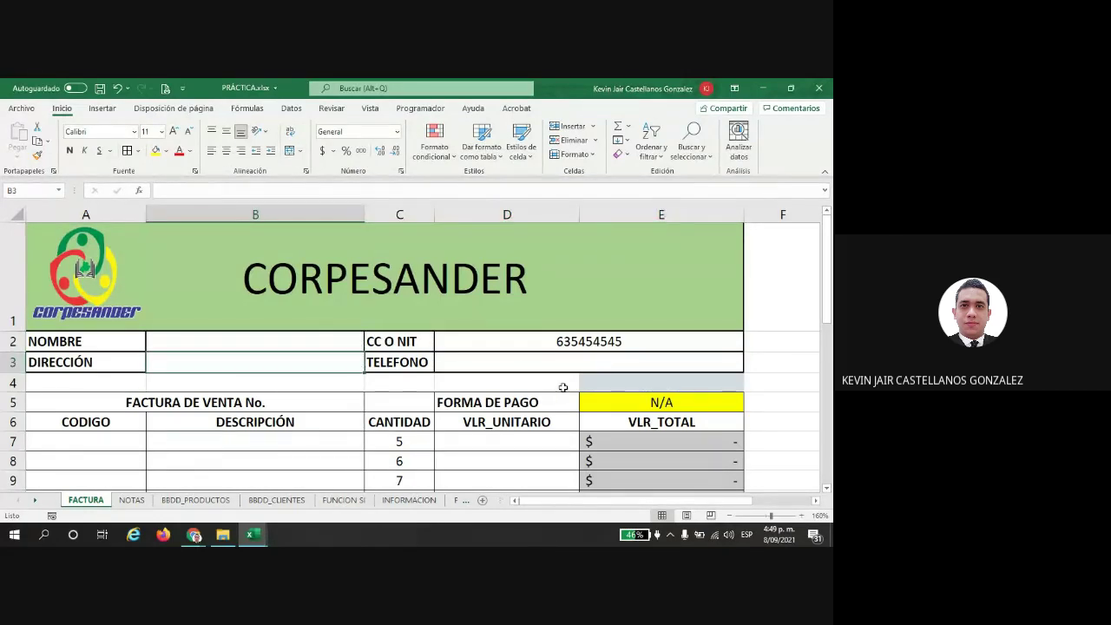
left_click(557, 366)
Step: Point out row 7's code, DESCRIPCIÓN and VLR_UNITARIO cells, then bring the Google Meet call forward
scroll(155, 400, "down", 2)
scroll(154, 400, "up", 1)
left_click(94, 283)
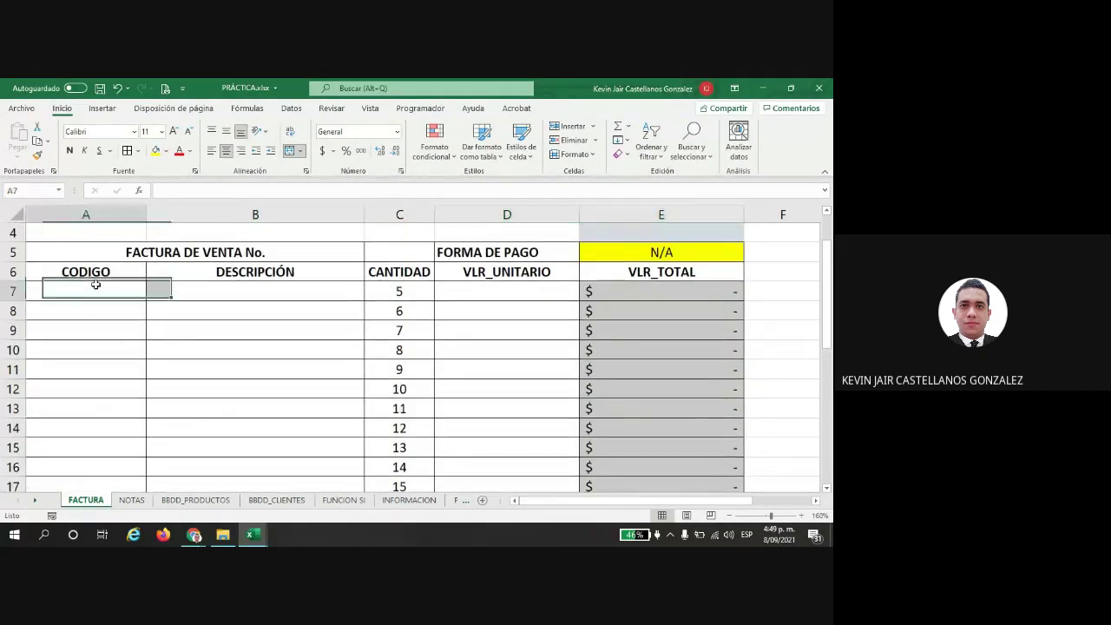
left_click(252, 286)
left_click(516, 297)
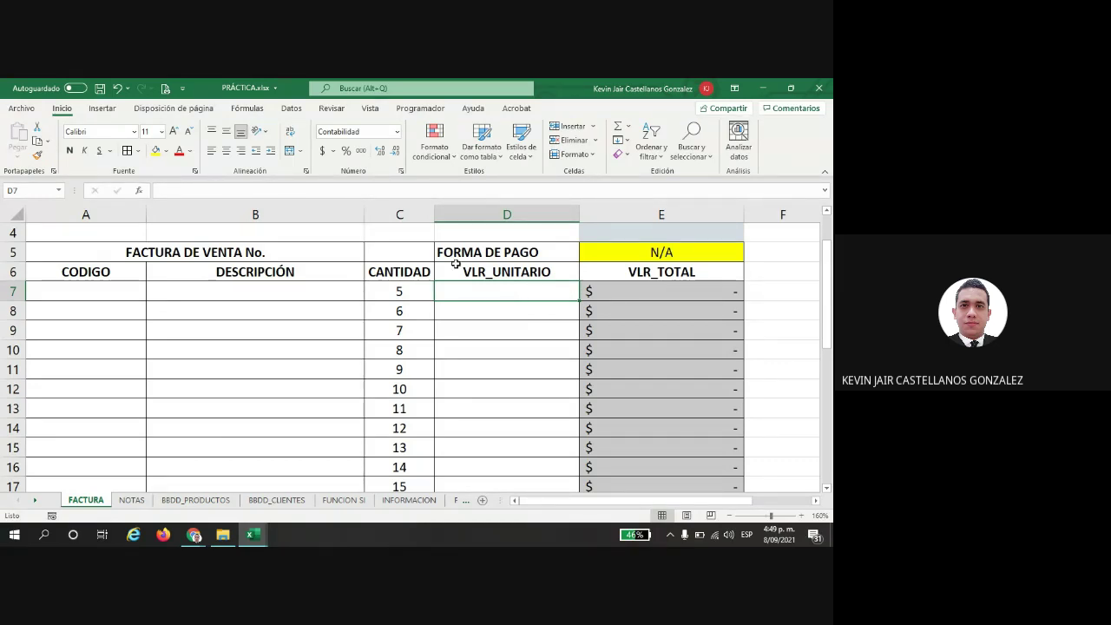
left_click(196, 537)
left_click(174, 497)
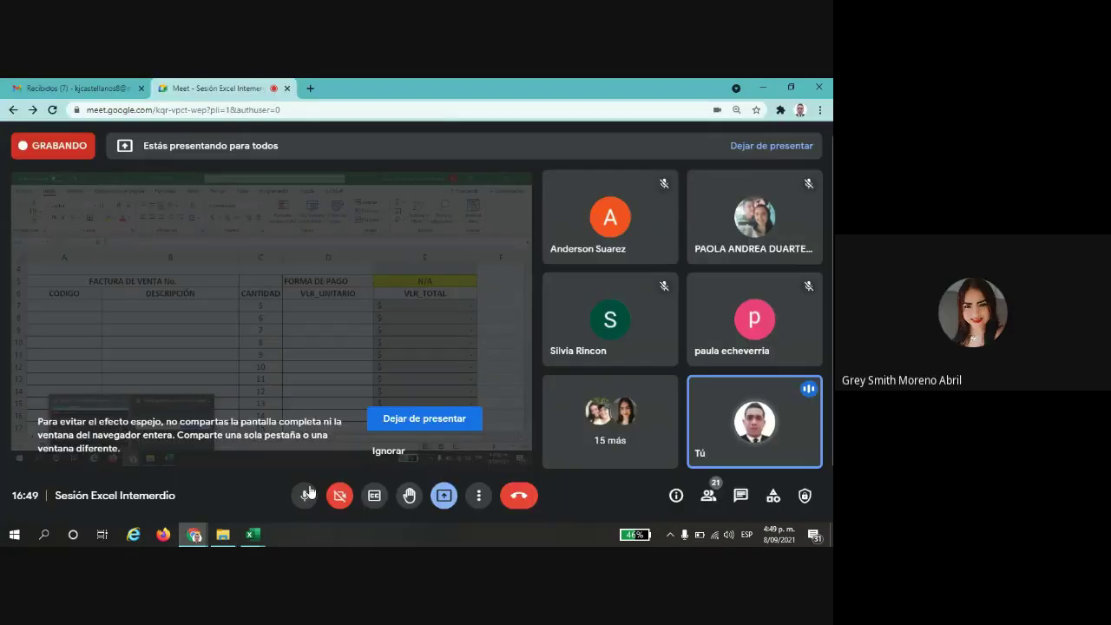